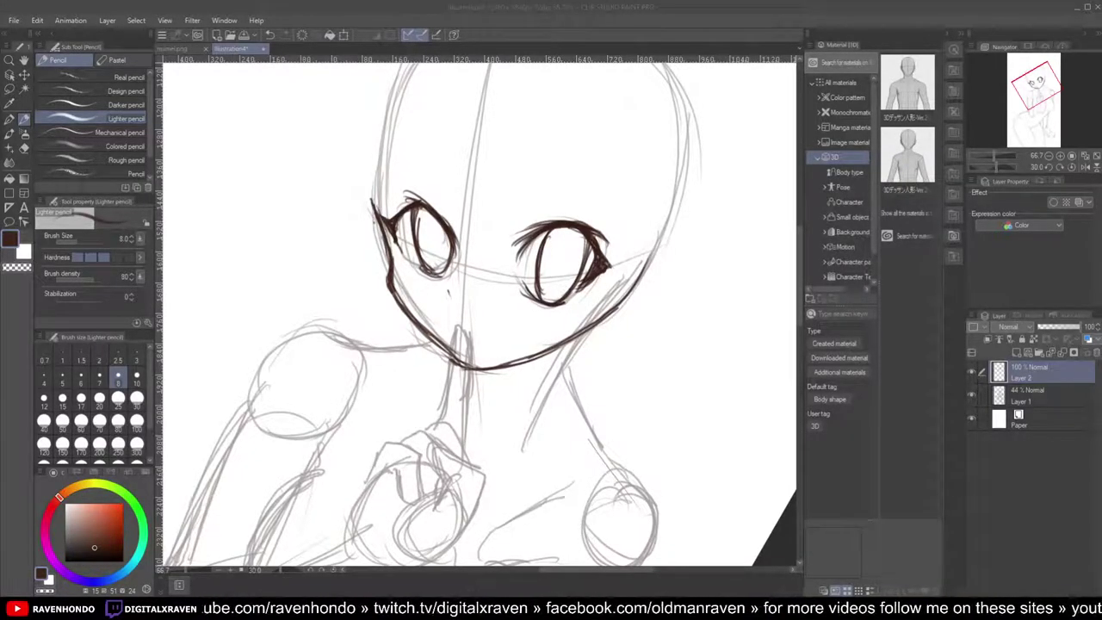
Step: Trace the far side of the head from the temple up to the crown over the rough sketch on Layer 2
click(495, 29)
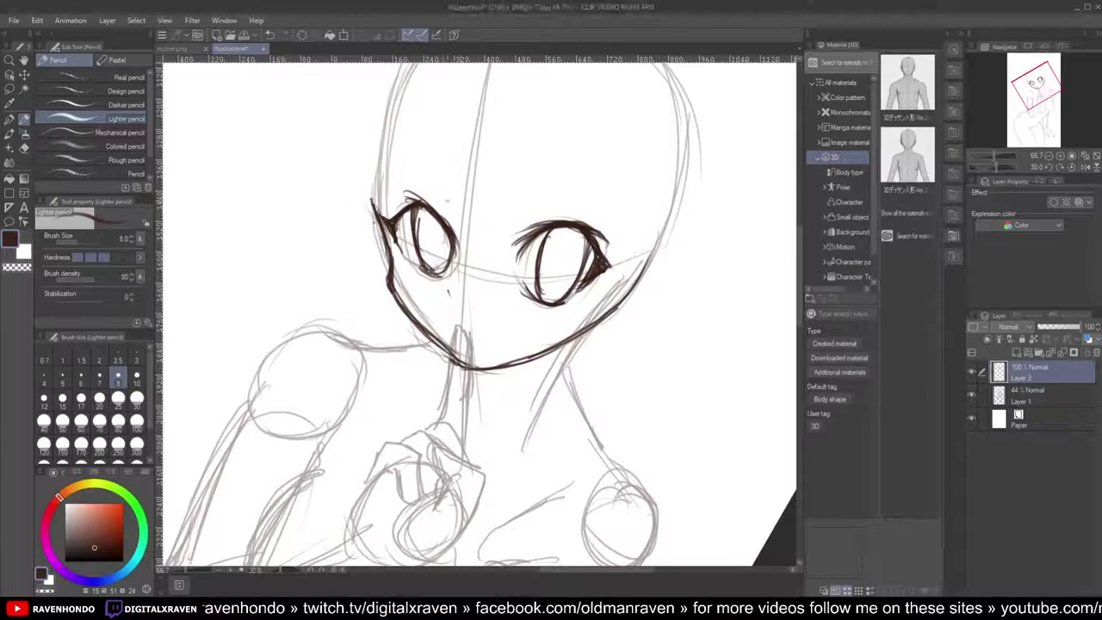
scroll(442, 249, up, 2)
scroll(443, 250, down, 4)
drag(497, 191, 556, 140)
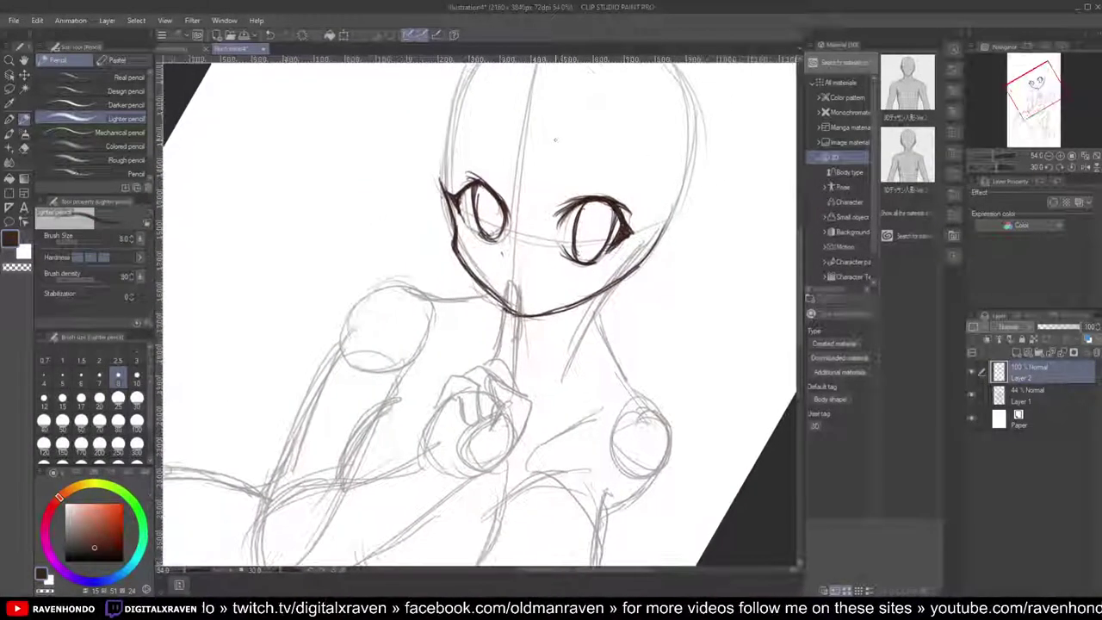
key(asciicircum)
key(asciicircum)
key(asciicircum)
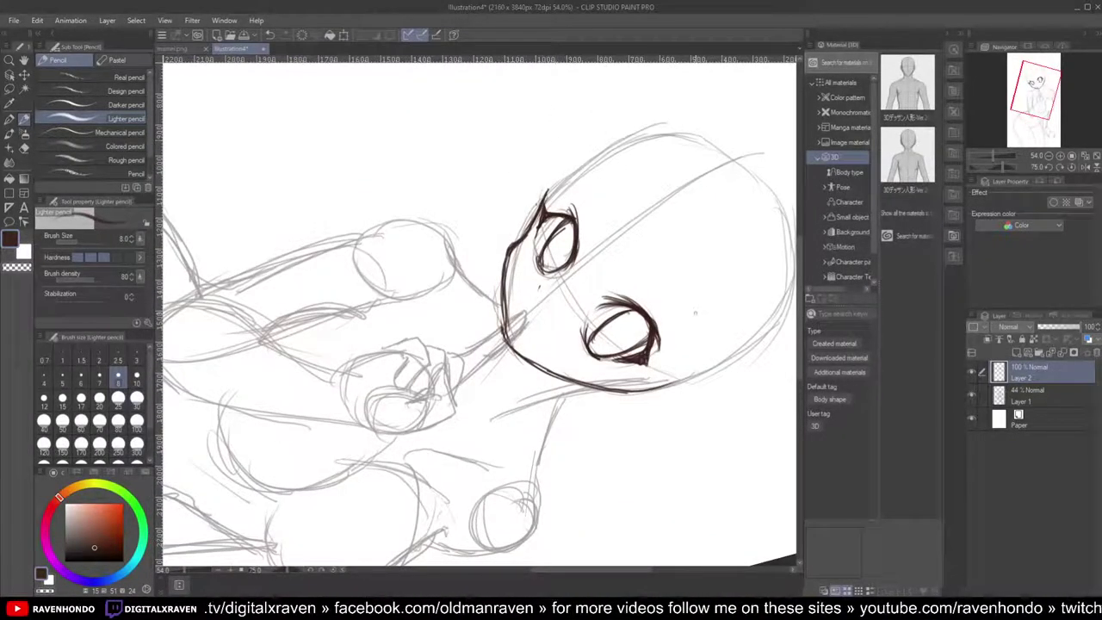
drag(544, 201, 637, 132)
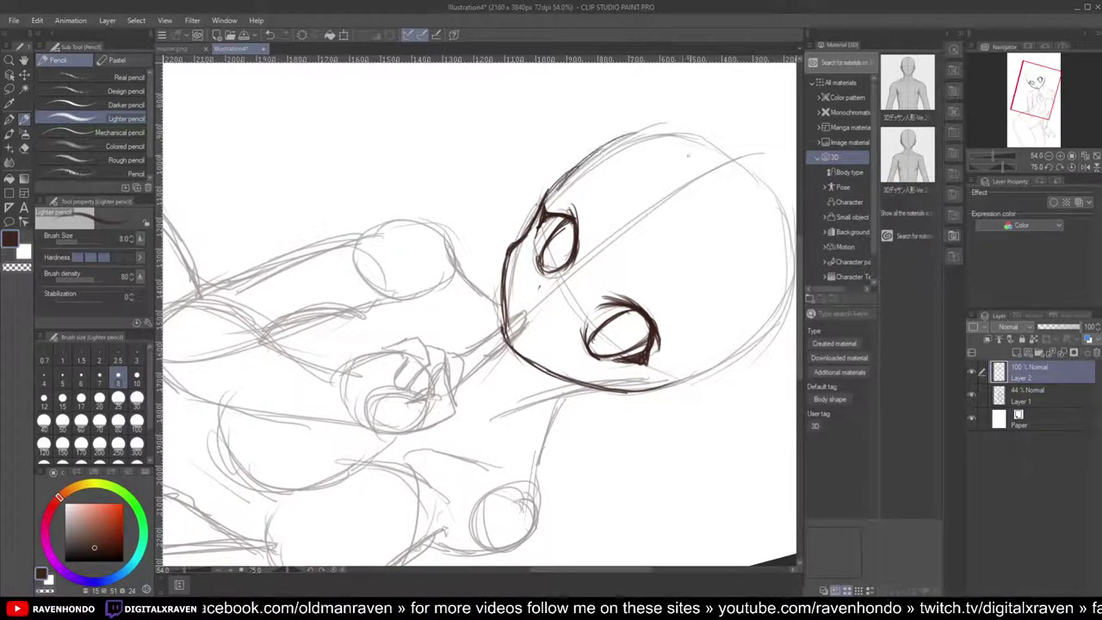
mouse_move(590, 167)
mouse_down()
mouse_move(682, 155)
mouse_move(679, 136)
mouse_up()
drag(546, 198, 662, 149)
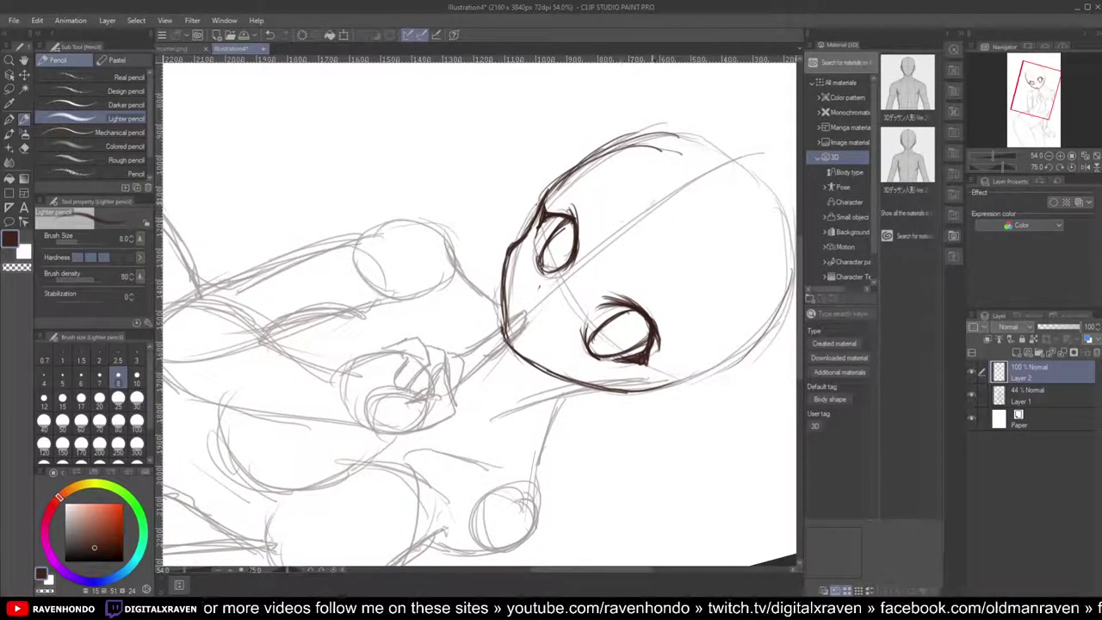
mouse_move(698, 159)
mouse_down()
mouse_move(721, 159)
mouse_move(693, 164)
mouse_up()
Step: Trace the near side of the head above the jaw and draw a long pointed ear on it
drag(699, 301, 626, 241)
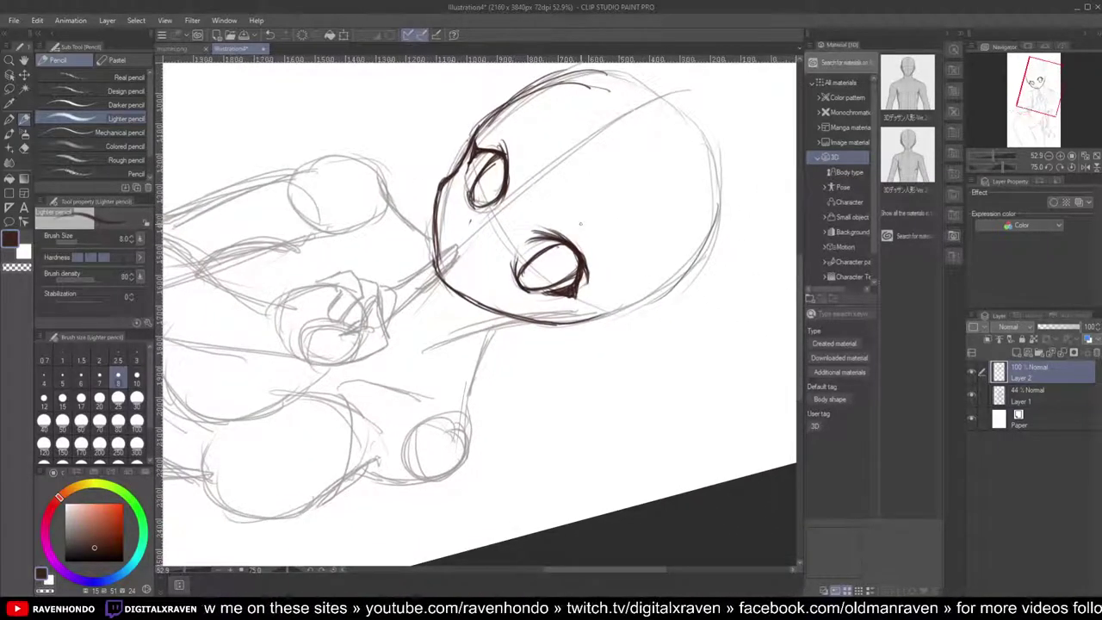
key(minus)
key(minus)
key(minus)
key(minus)
drag(566, 188, 585, 234)
scroll(586, 219, up, 1)
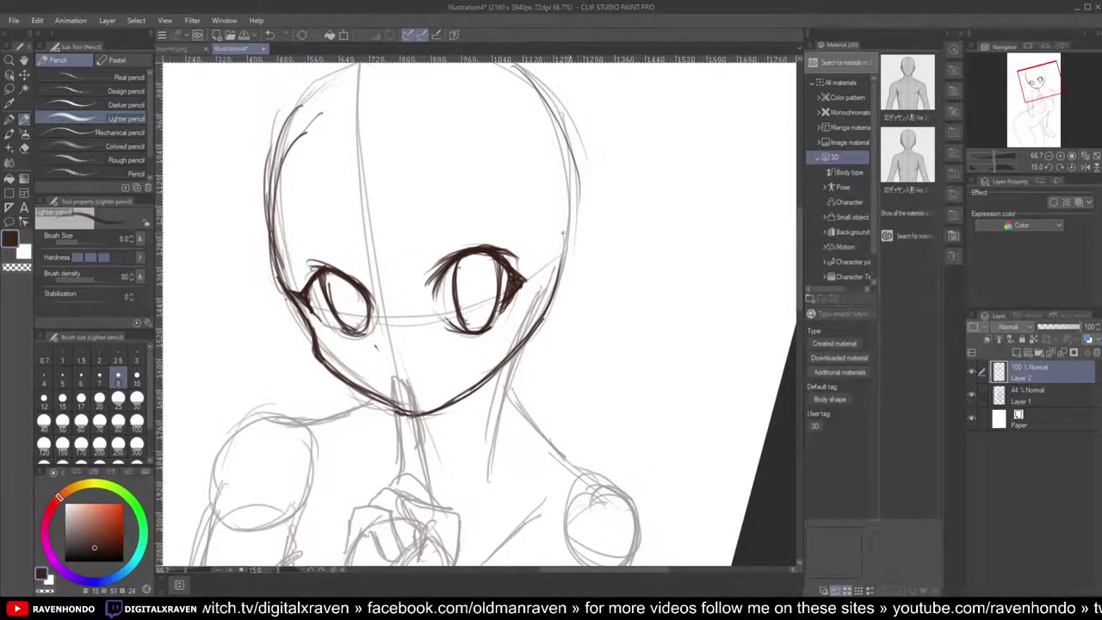
drag(560, 245, 614, 169)
mouse_move(563, 225)
mouse_down()
mouse_move(642, 148)
mouse_move(627, 191)
mouse_up()
mouse_move(637, 149)
mouse_down()
mouse_move(590, 253)
mouse_move(627, 202)
mouse_move(587, 267)
mouse_up()
mouse_move(618, 208)
mouse_down()
mouse_move(565, 292)
mouse_move(551, 290)
mouse_move(612, 220)
mouse_move(635, 150)
mouse_up()
scroll(628, 189, down, 5)
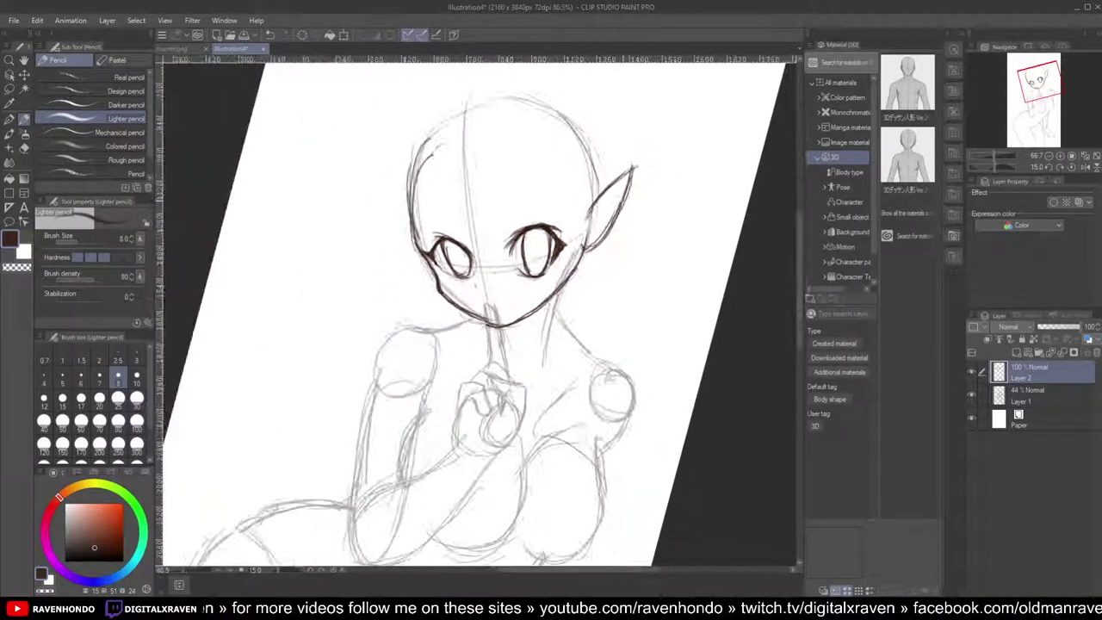
Step: Draw a smaller pointed ear on the far side of the head, joining it beside the far eye
scroll(623, 199, up, 2)
scroll(361, 208, down, 2)
drag(346, 194, 356, 214)
mouse_move(346, 194)
mouse_down()
mouse_move(360, 216)
mouse_move(353, 206)
mouse_move(358, 253)
mouse_move(380, 274)
mouse_up()
scroll(377, 284, down, 2)
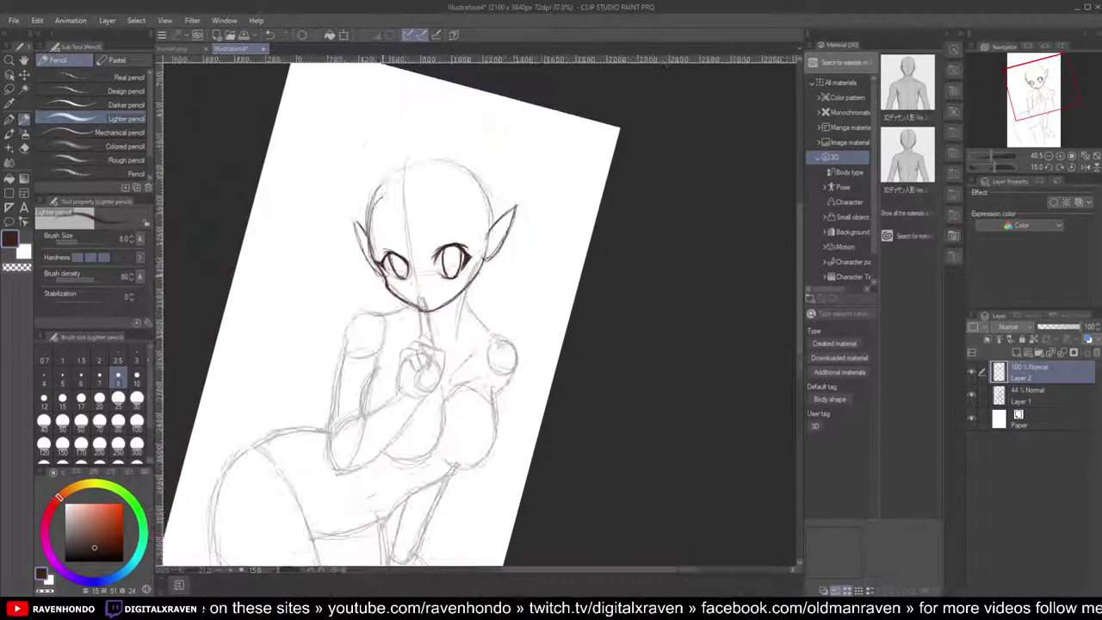
scroll(377, 284, up, 1)
drag(338, 199, 360, 219)
drag(339, 202, 365, 263)
drag(361, 249, 379, 274)
scroll(379, 283, down, 2)
scroll(380, 285, up, 1)
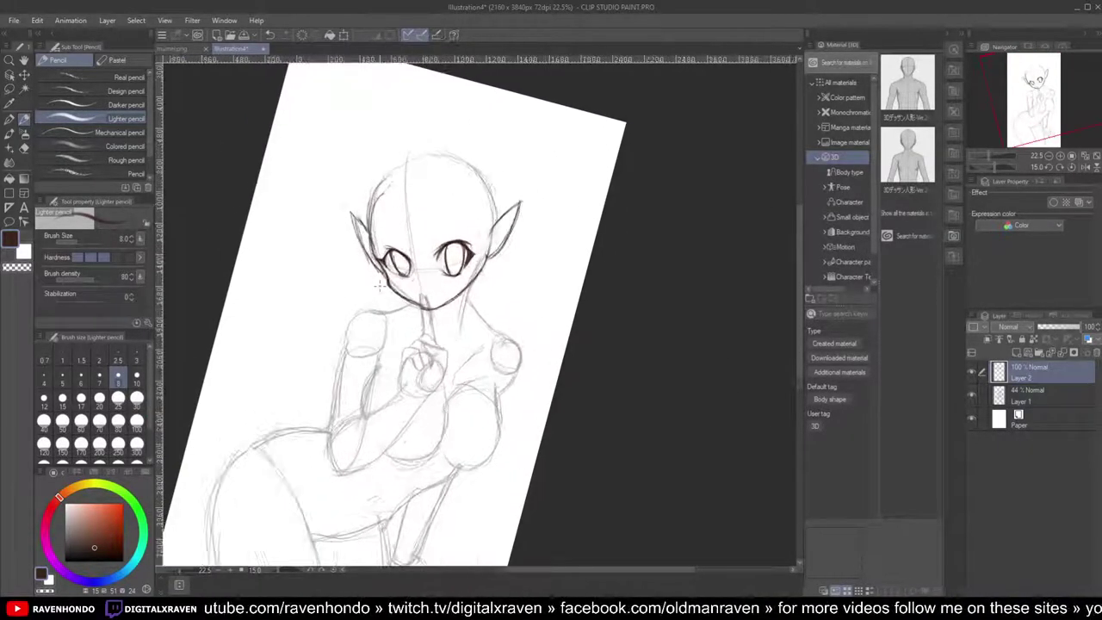
scroll(379, 286, down, 2)
scroll(380, 286, up, 1)
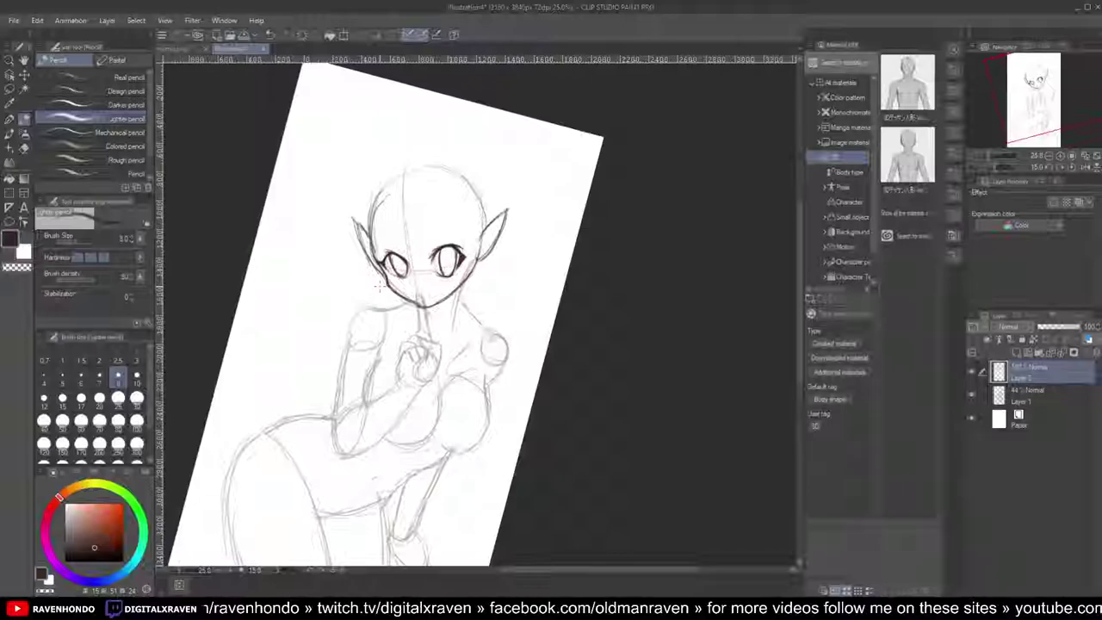
Step: Draw a small nose mark just above the tip of the raised finger
key(^)
key(^)
key(^)
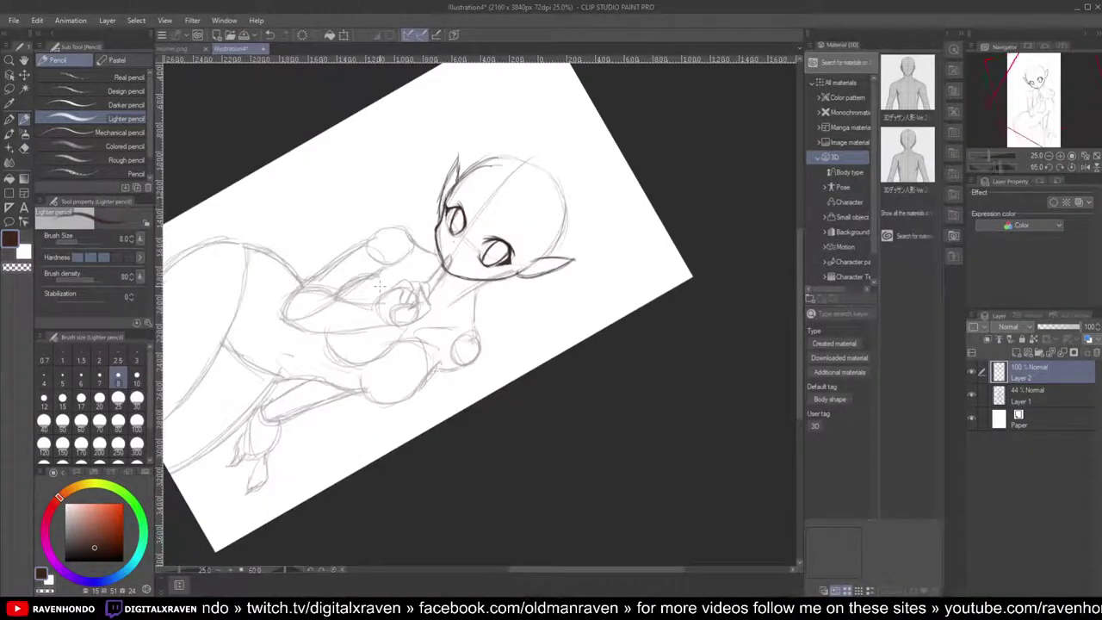
scroll(380, 285, up, 3)
scroll(506, 230, up, 2)
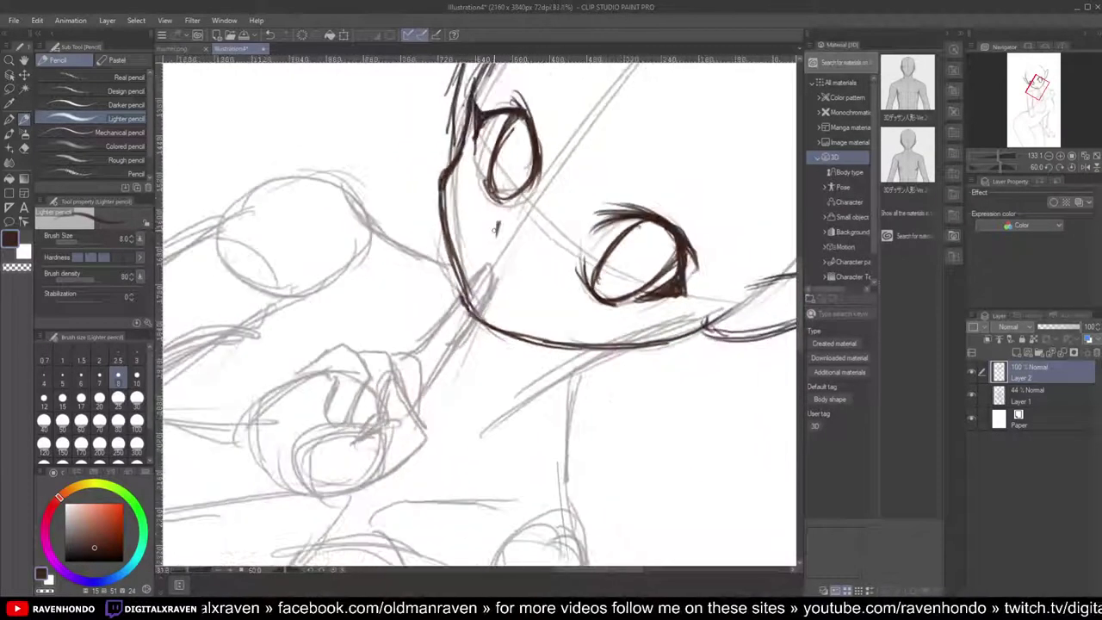
scroll(497, 227, down, 5)
Step: Trace the raised finger in front of the mouth and the neck line below the near side of the jaw
drag(653, 252, 676, 222)
key(minus)
key(minus)
key(minus)
key(minus)
mouse_move(506, 192)
mouse_down()
mouse_move(599, 218)
mouse_move(594, 256)
mouse_move(565, 281)
mouse_up()
scroll(599, 219, up, 3)
key(asciicircum)
key(asciicircum)
key(asciicircum)
mouse_move(618, 237)
mouse_down()
mouse_move(536, 315)
mouse_move(556, 287)
mouse_up()
drag(554, 289, 528, 343)
mouse_move(518, 222)
mouse_down()
mouse_move(491, 277)
mouse_move(525, 241)
mouse_move(506, 302)
mouse_up()
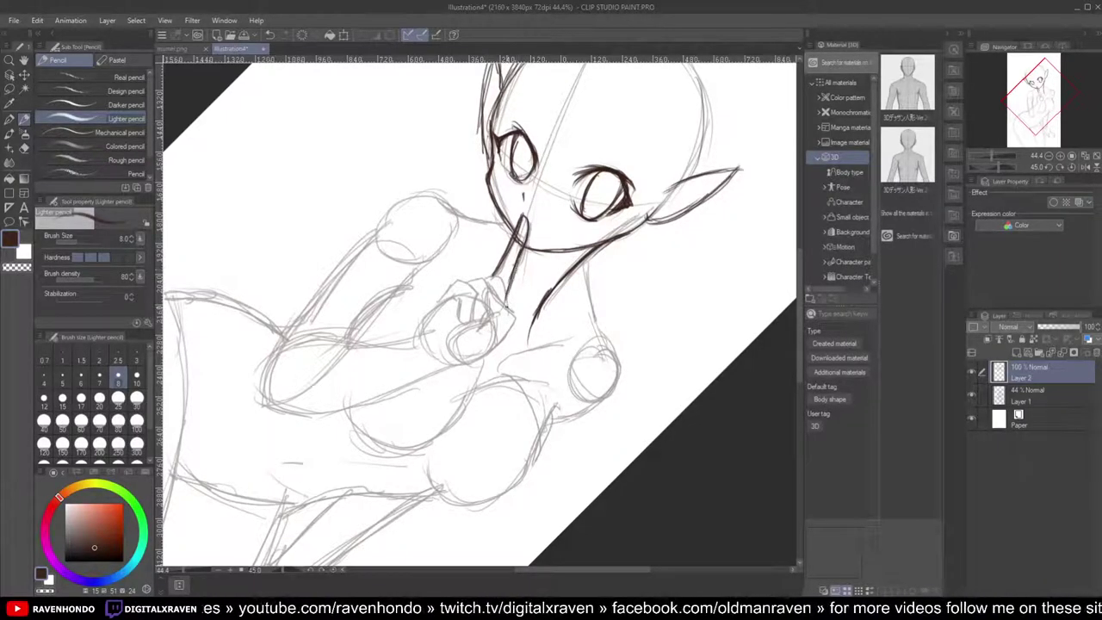
scroll(370, 268, down, 5)
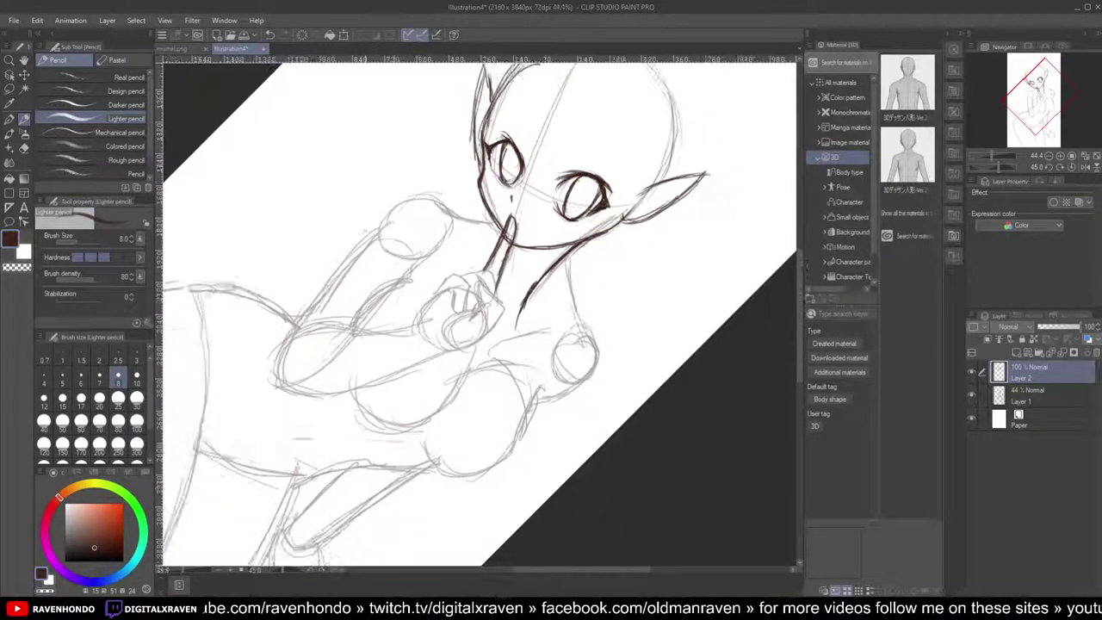
Step: Draw overlapping hair strands running from the crown down the far side of the forehead to the eye
scroll(370, 269, up, 3)
drag(592, 180, 558, 237)
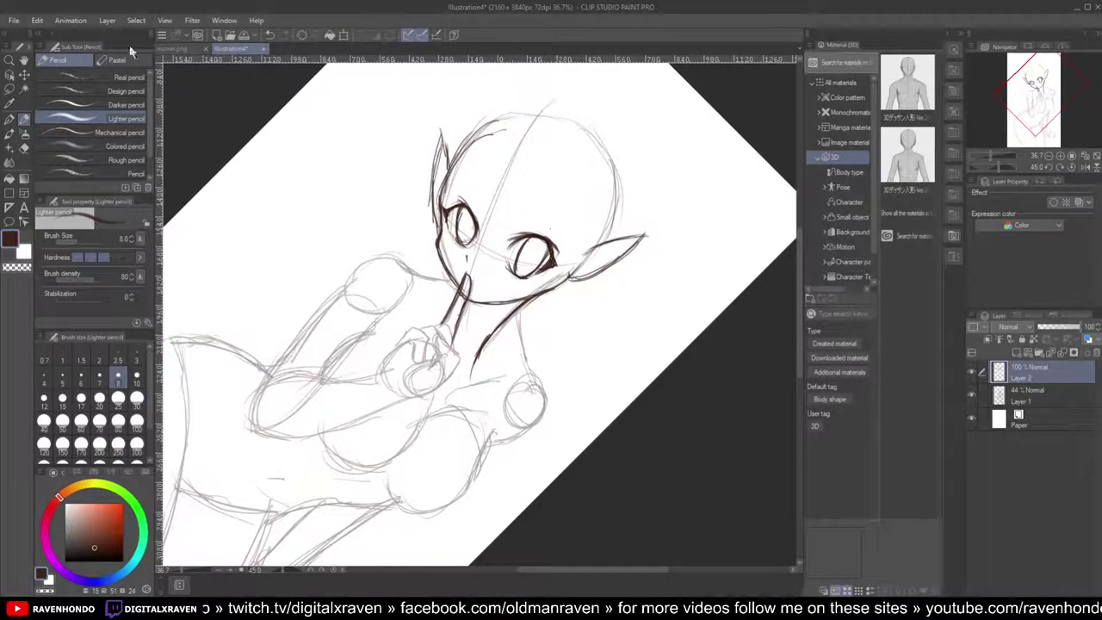
scroll(528, 142, up, 2)
scroll(528, 142, down, 2)
scroll(527, 141, up, 3)
mouse_move(488, 115)
mouse_down()
mouse_move(444, 170)
mouse_move(443, 193)
mouse_up()
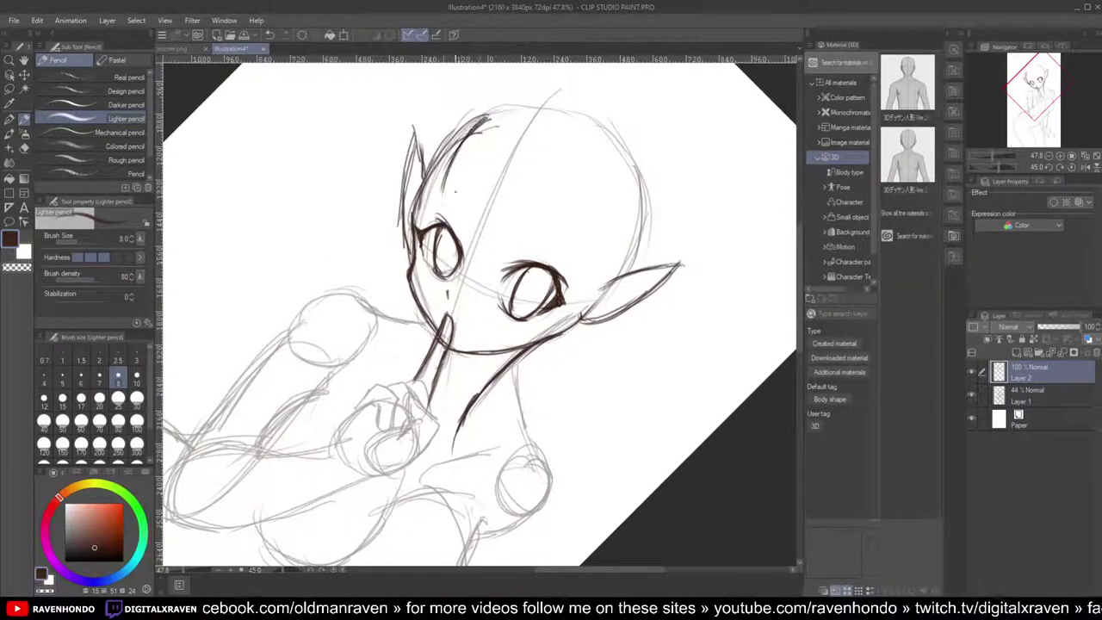
drag(465, 142, 441, 193)
drag(474, 122, 432, 217)
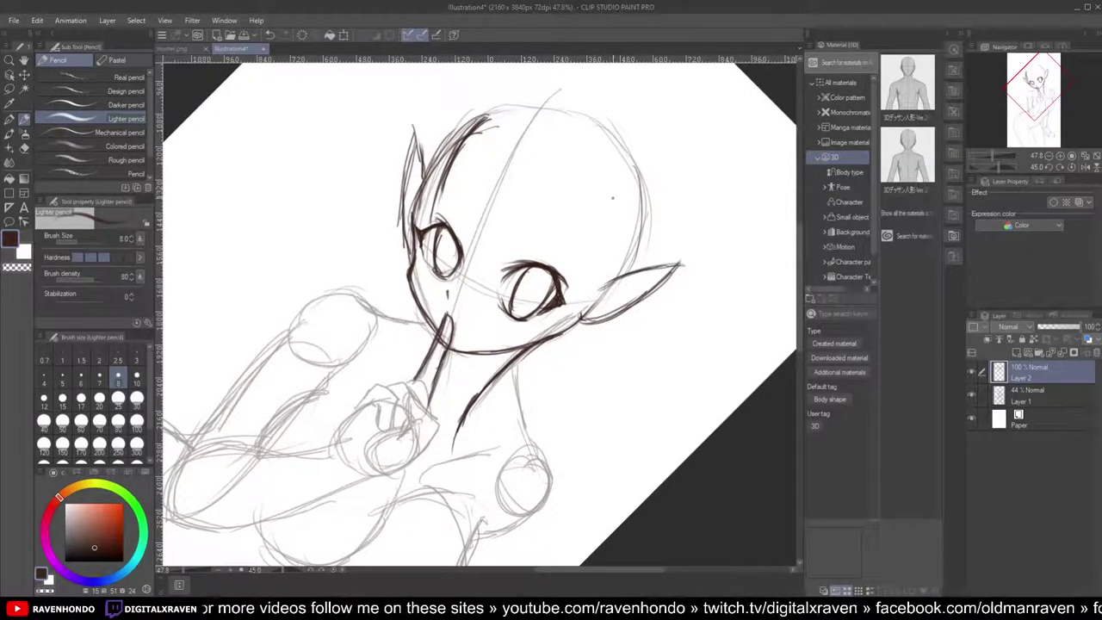
Step: Draw the near-side edge of the bangs and the jagged fringe line across the forehead above both eyes
mouse_move(608, 179)
mouse_down()
mouse_move(581, 262)
mouse_move(563, 278)
mouse_move(554, 249)
mouse_move(477, 211)
mouse_move(427, 267)
mouse_up()
scroll(563, 265, down, 3)
scroll(560, 263, up, 3)
drag(476, 222, 366, 308)
scroll(371, 308, down, 2)
scroll(371, 307, up, 2)
drag(488, 204, 549, 209)
Step: Add thin strand lines inside the bangs from the forehead toward the fringe edge, undoing the last stray stroke
key(asciicircum)
key(asciicircum)
key(asciicircum)
key(asciicircum)
key(asciicircum)
drag(514, 246, 494, 277)
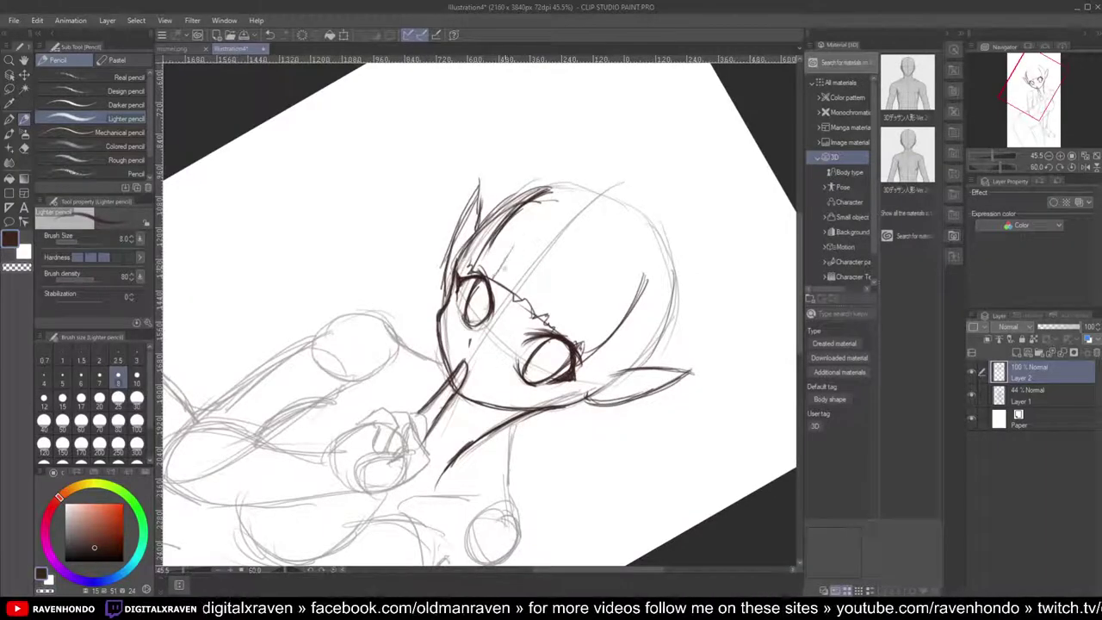
drag(523, 232, 495, 275)
mouse_move(550, 250)
mouse_down()
mouse_move(513, 303)
mouse_move(516, 292)
mouse_move(532, 317)
mouse_move(558, 291)
mouse_up()
mouse_move(585, 239)
mouse_down()
mouse_move(562, 288)
mouse_move(568, 330)
mouse_up()
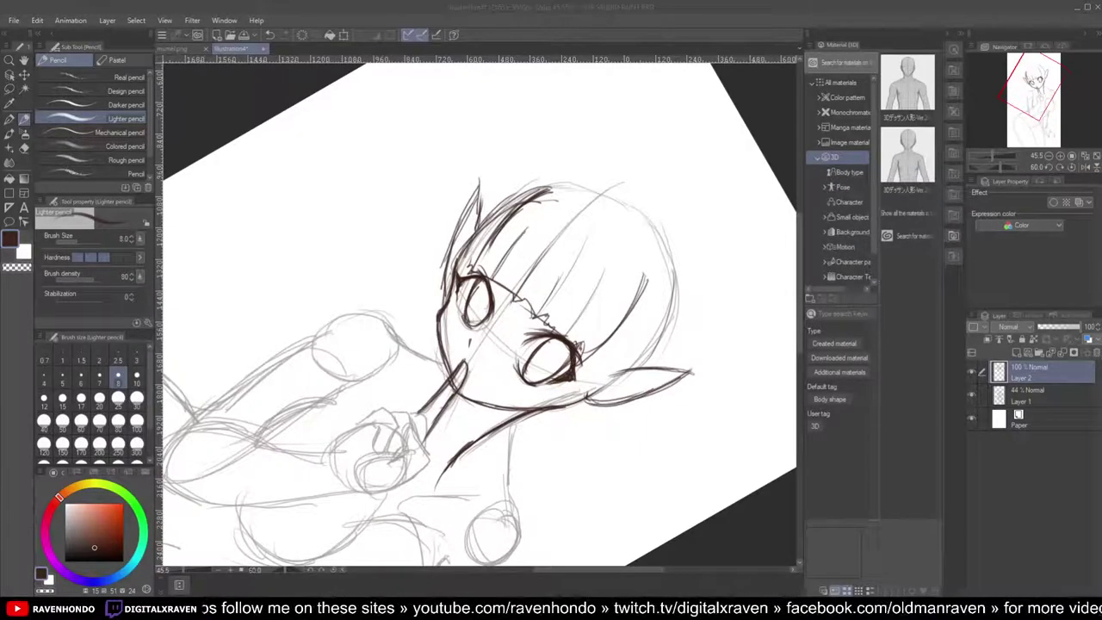
key(ctrl+z)
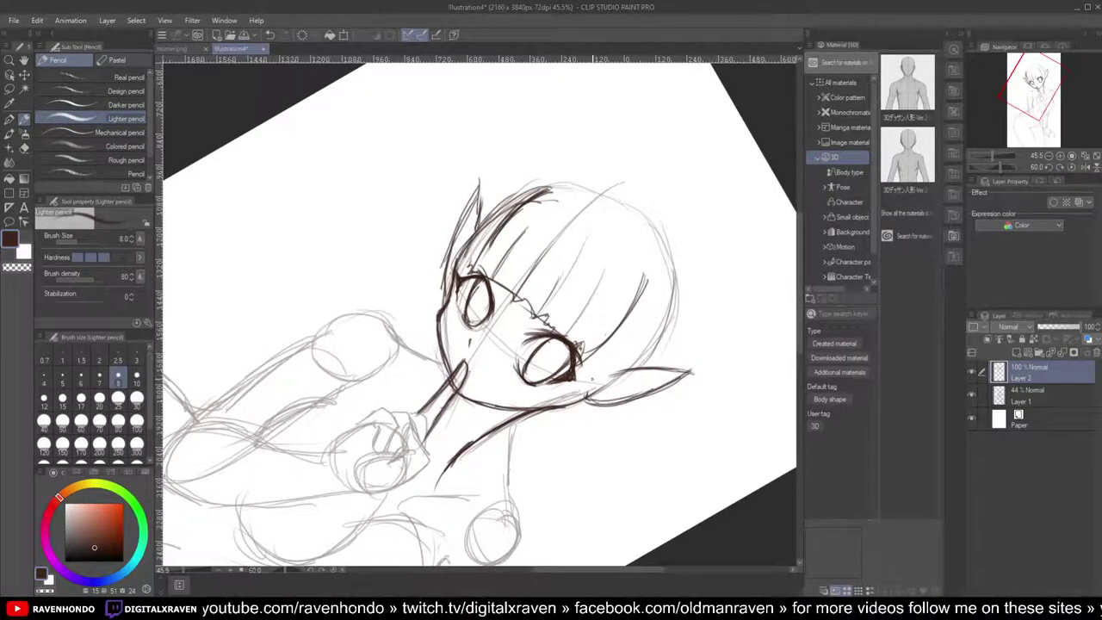
scroll(586, 392, down, 5)
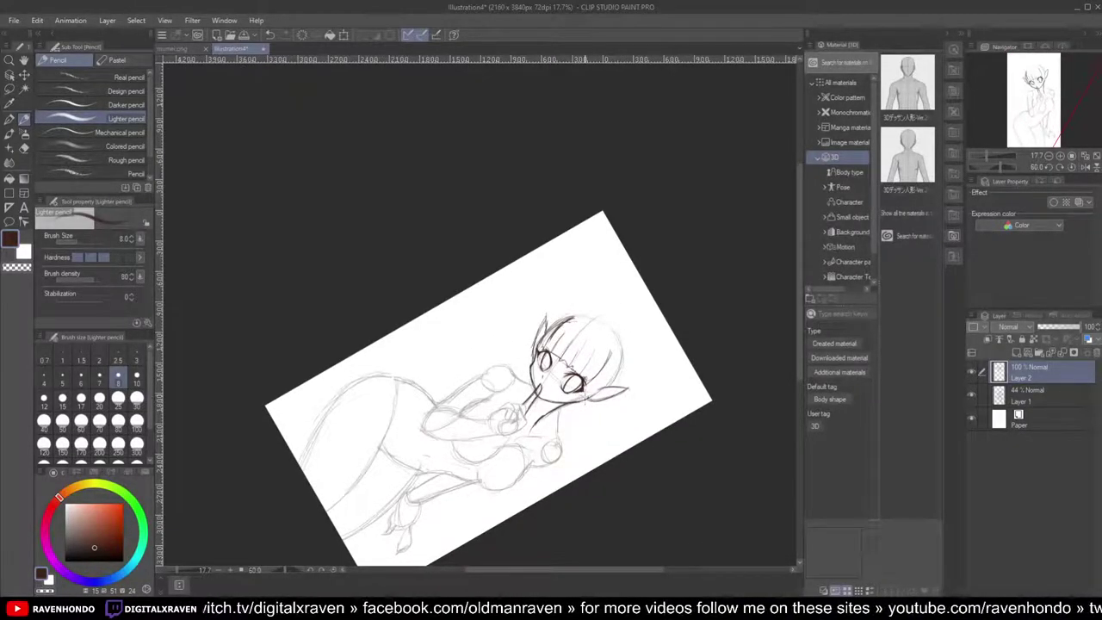
scroll(576, 328, up, 1)
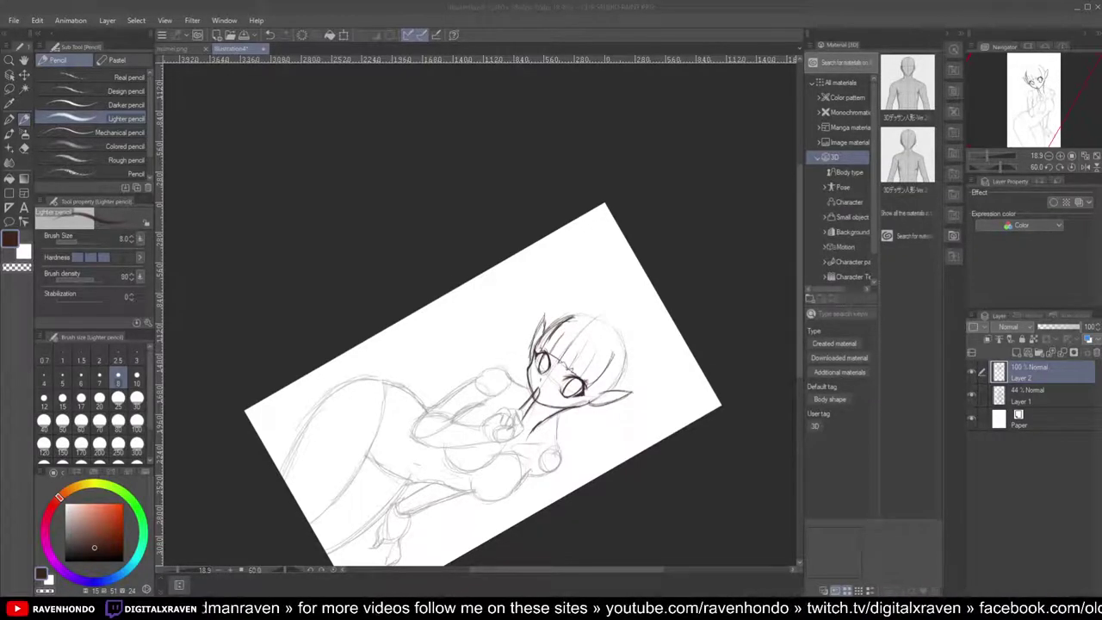
scroll(607, 362, up, 2)
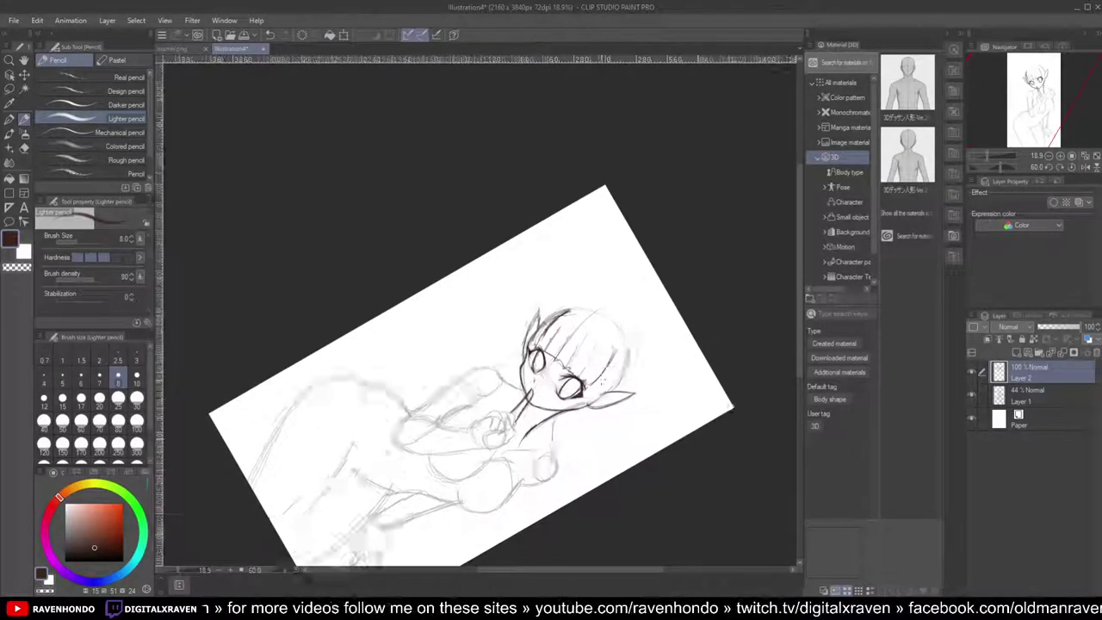
scroll(620, 372, up, 2)
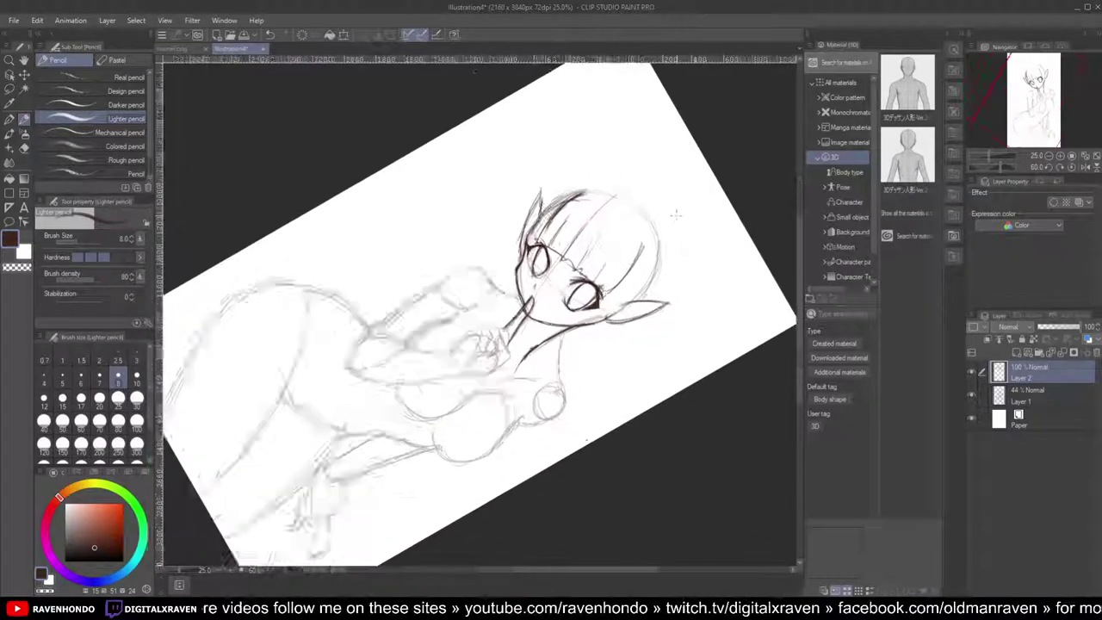
drag(626, 262, 550, 363)
drag(594, 315, 563, 354)
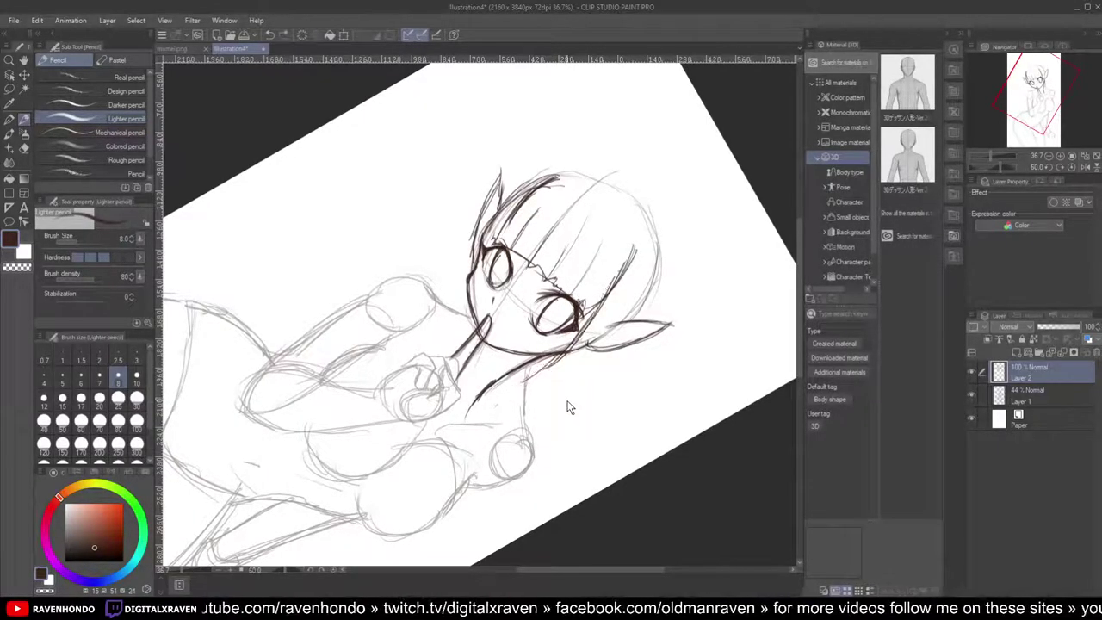
key(ctrl+z)
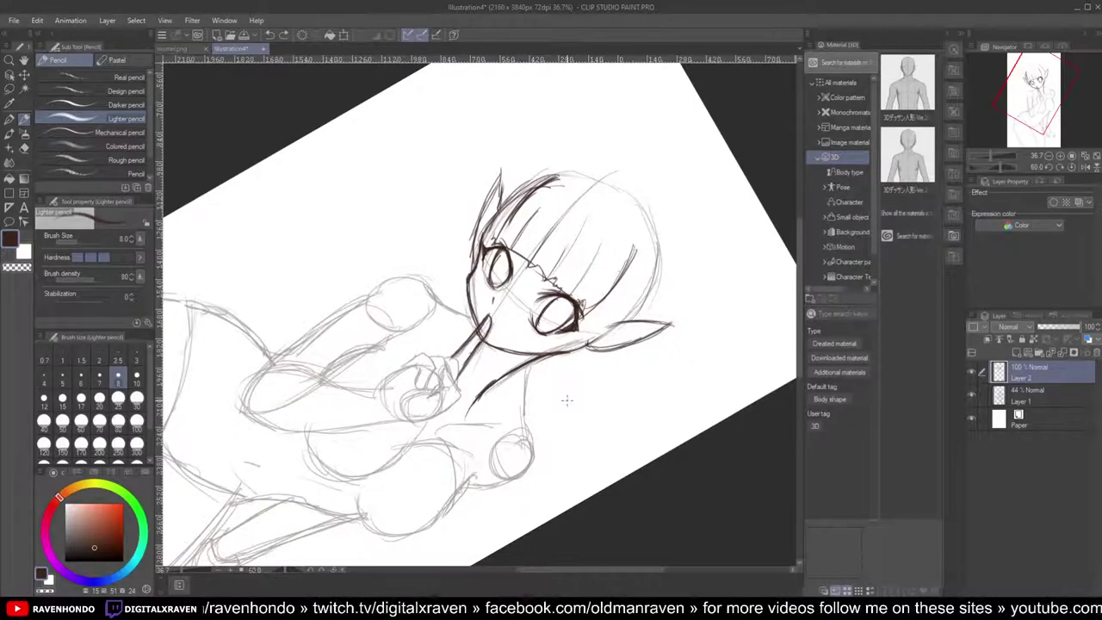
Step: Draw the inner edge of a long hair lock falling from beside the near eye past the neck to the chest
scroll(567, 399, down, 2)
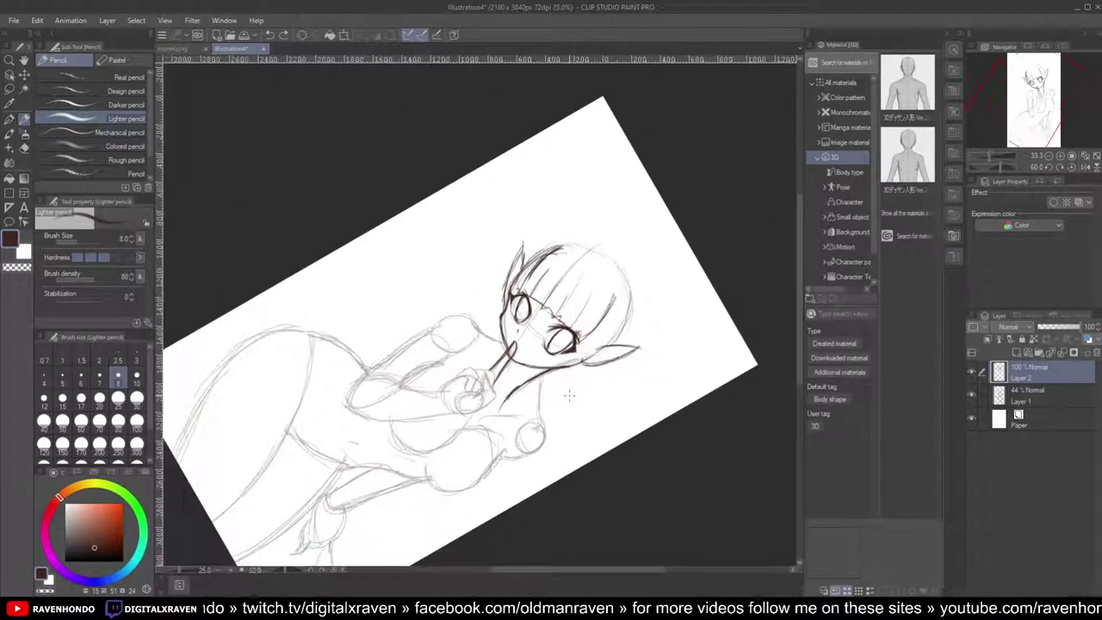
scroll(569, 395, up, 1)
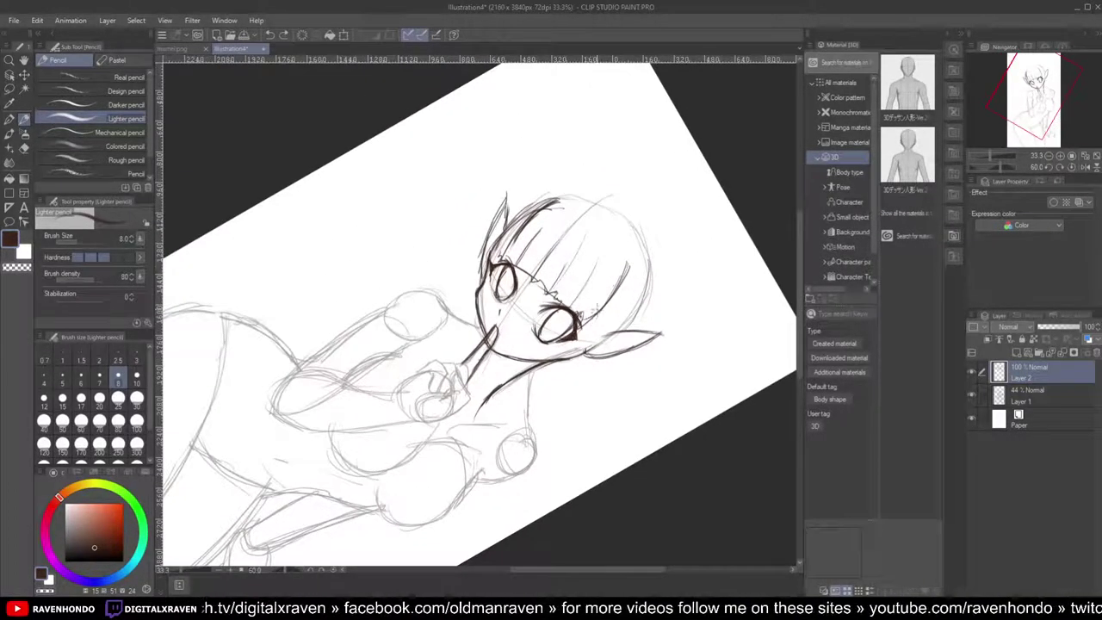
drag(575, 336, 504, 428)
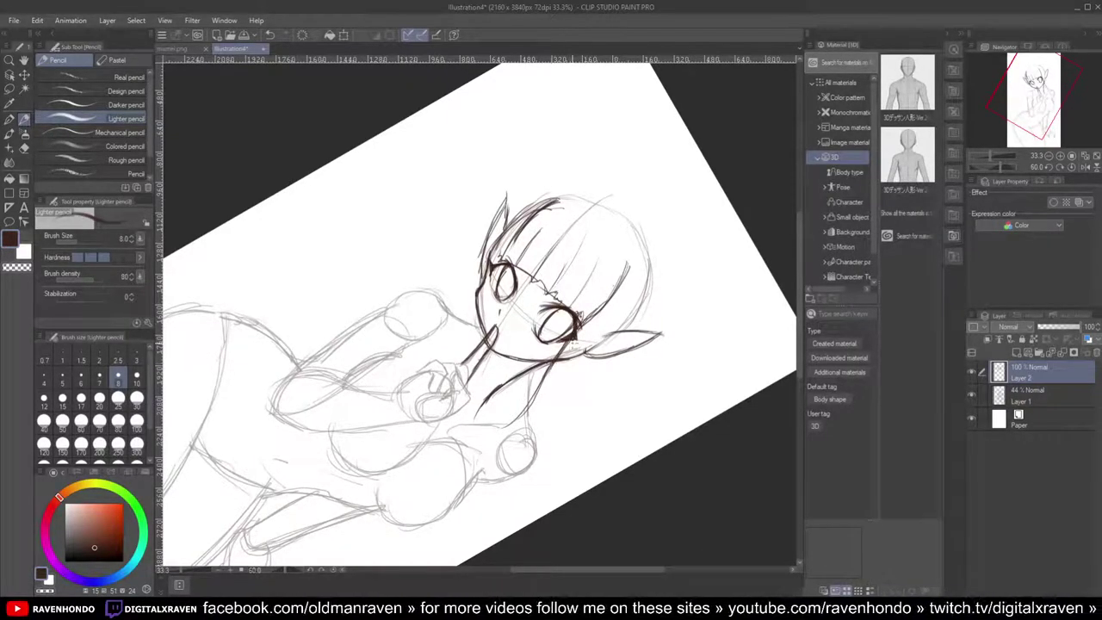
mouse_move(540, 377)
mouse_down()
mouse_move(529, 402)
mouse_move(463, 456)
mouse_up()
mouse_move(525, 431)
mouse_down()
mouse_move(459, 458)
mouse_move(478, 446)
mouse_up()
mouse_move(459, 458)
mouse_down()
mouse_move(552, 428)
mouse_move(592, 343)
mouse_move(594, 354)
mouse_up()
drag(594, 362, 580, 402)
scroll(603, 355, down, 1)
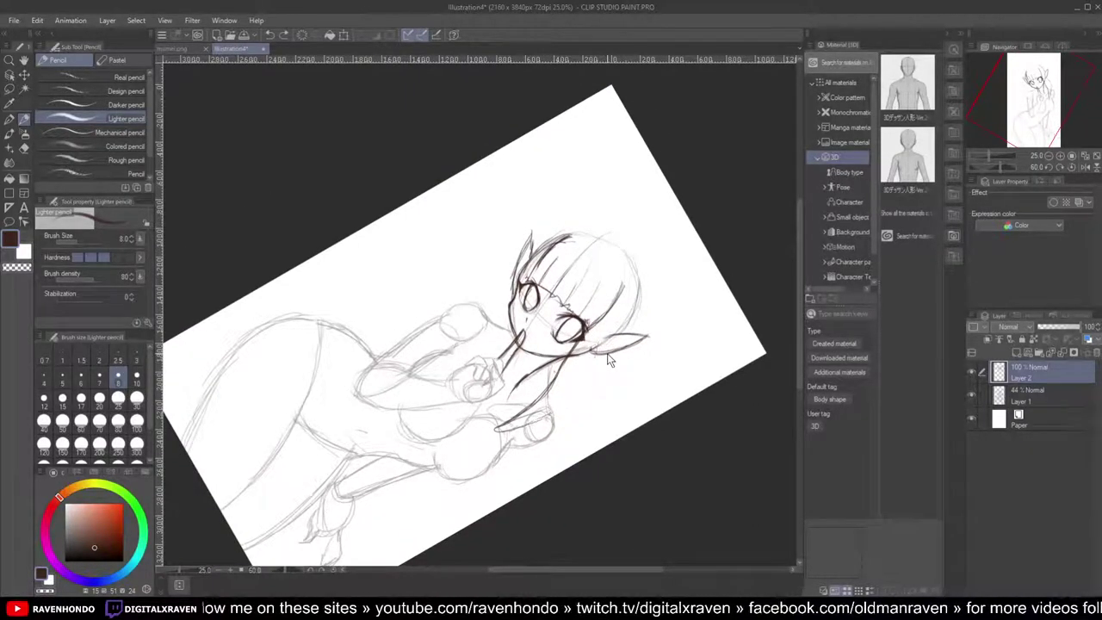
Step: Draw the outer edge of the near-side hair lock from the ear around the shoulder to its pointed tip on the chest
scroll(540, 429, up, 5)
drag(469, 432, 574, 415)
mouse_move(489, 431)
mouse_down()
mouse_move(612, 396)
mouse_move(634, 346)
mouse_up()
mouse_move(594, 407)
mouse_down()
mouse_move(645, 316)
mouse_move(622, 375)
mouse_up()
mouse_move(661, 265)
mouse_down()
mouse_move(632, 358)
mouse_move(637, 320)
mouse_move(585, 412)
mouse_up()
drag(632, 361, 525, 428)
mouse_move(606, 396)
mouse_down()
mouse_move(518, 427)
mouse_move(461, 429)
mouse_up()
scroll(500, 418, down, 4)
scroll(505, 438, up, 1)
scroll(504, 437, down, 1)
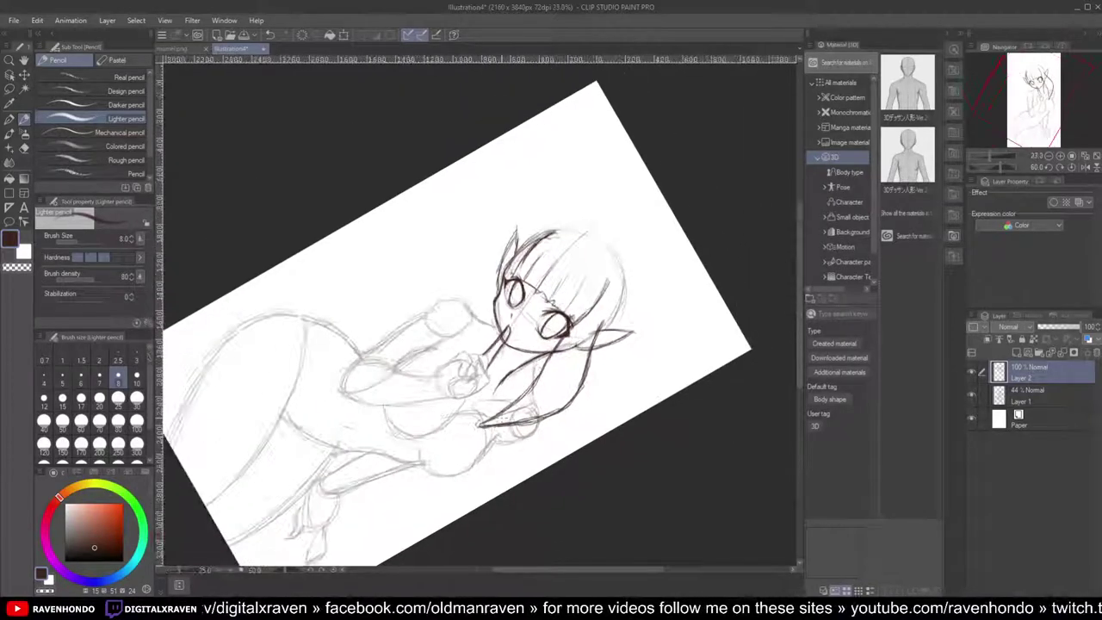
Step: Draw the outer edge of a long wavy hair lock from the far ear over the far shoulder and down the arm
scroll(505, 439, up, 1)
scroll(505, 439, down, 1)
scroll(504, 437, up, 1)
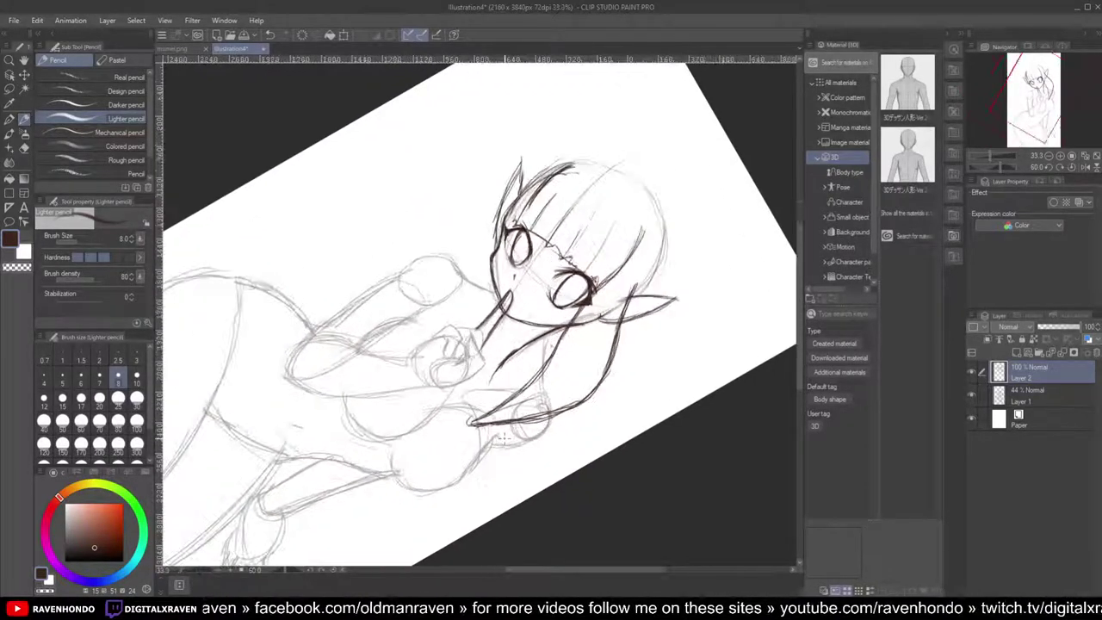
drag(522, 176, 489, 212)
mouse_move(525, 181)
mouse_down()
mouse_move(511, 198)
mouse_move(444, 224)
mouse_up()
drag(499, 201, 437, 226)
drag(501, 207, 403, 241)
drag(471, 217, 384, 262)
mouse_move(423, 229)
mouse_down()
mouse_move(380, 279)
mouse_move(380, 331)
mouse_up()
drag(389, 272, 381, 337)
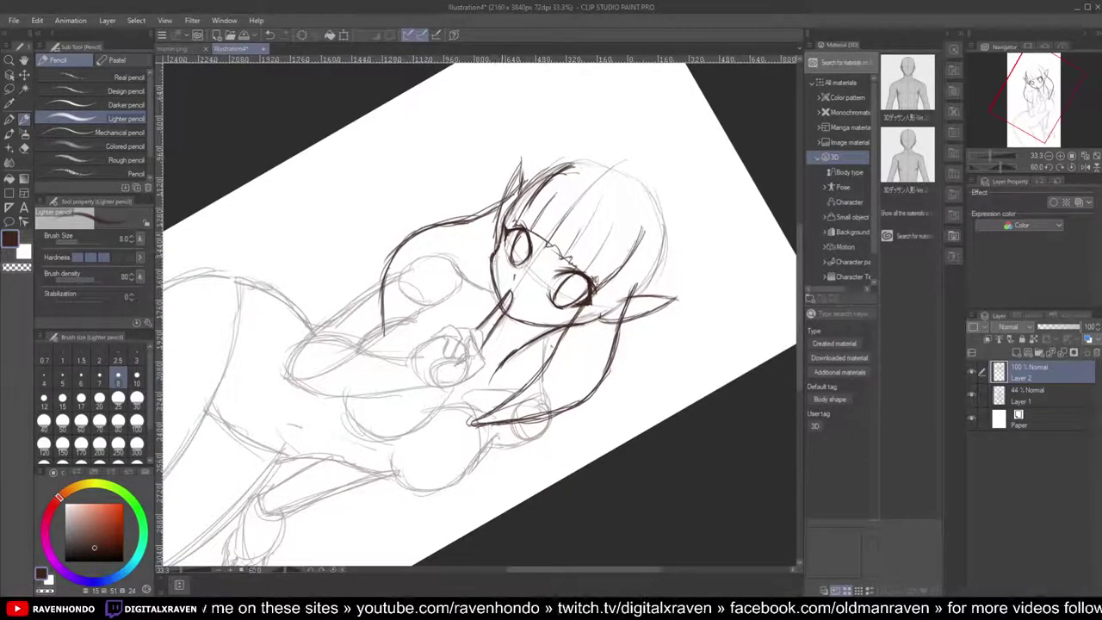
Step: Draw the inner edge of the far-side hair lock beside the cheek and reinforce its strands near the ear
mouse_move(502, 233)
mouse_down()
mouse_move(475, 268)
mouse_move(432, 290)
mouse_up()
mouse_move(485, 258)
mouse_down()
mouse_move(383, 331)
mouse_move(387, 263)
mouse_move(499, 191)
mouse_up()
drag(456, 222, 518, 190)
drag(447, 229, 529, 184)
scroll(525, 199, down, 5)
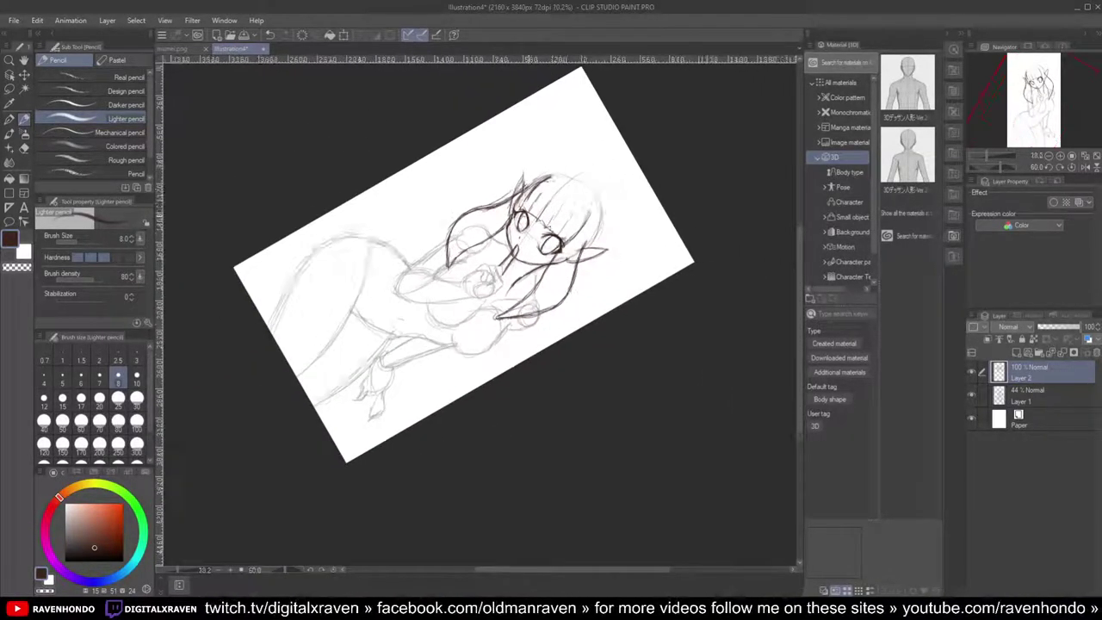
Step: Close the rounded tip of the raised finger in front of the girl's lips
scroll(479, 310, up, 2)
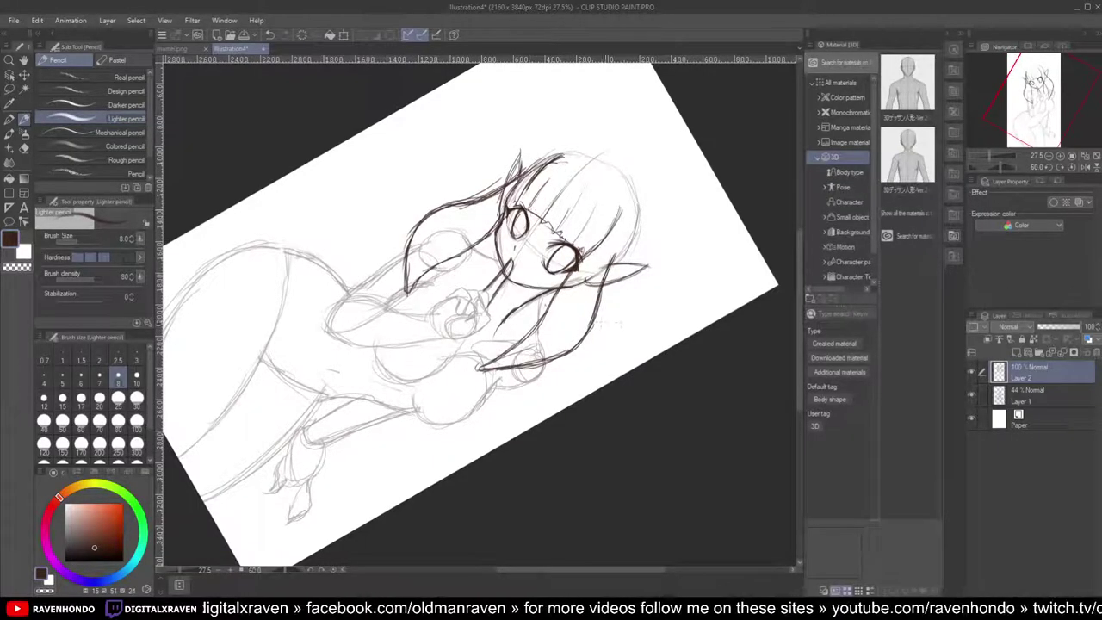
scroll(557, 370, down, 1)
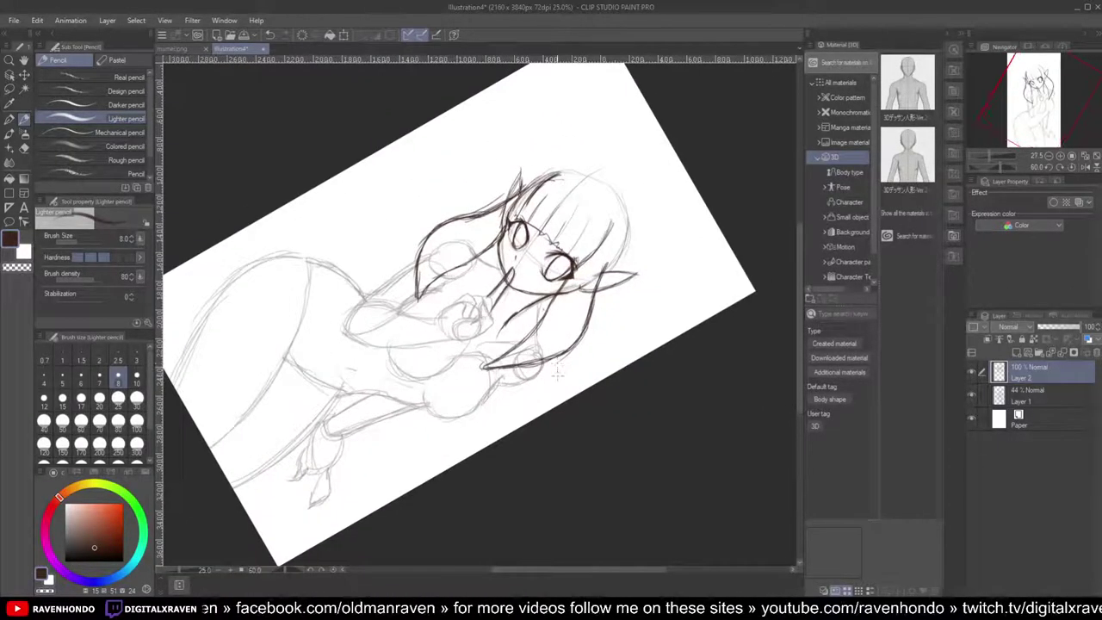
key(minus)
key(minus)
key(minus)
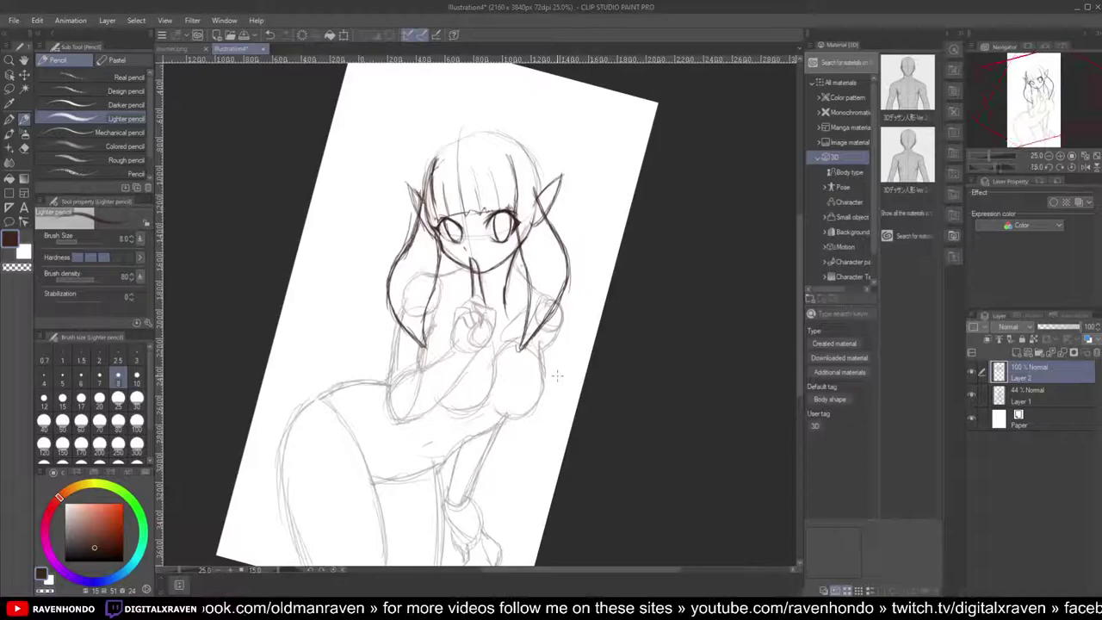
key(asciicircum)
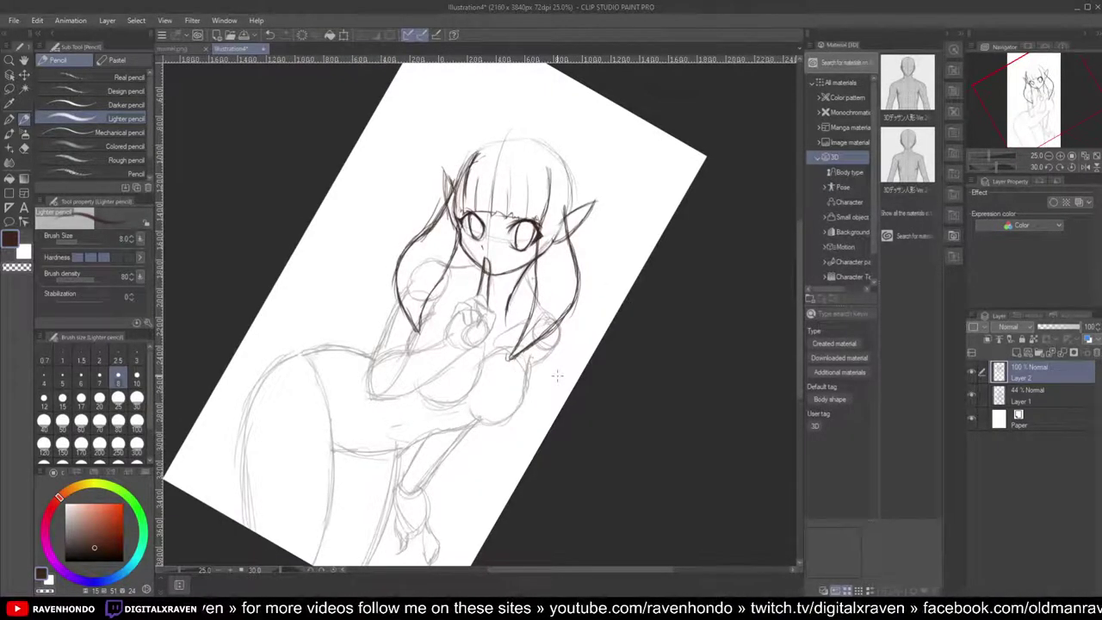
scroll(557, 375, up, 2)
drag(557, 375, 607, 401)
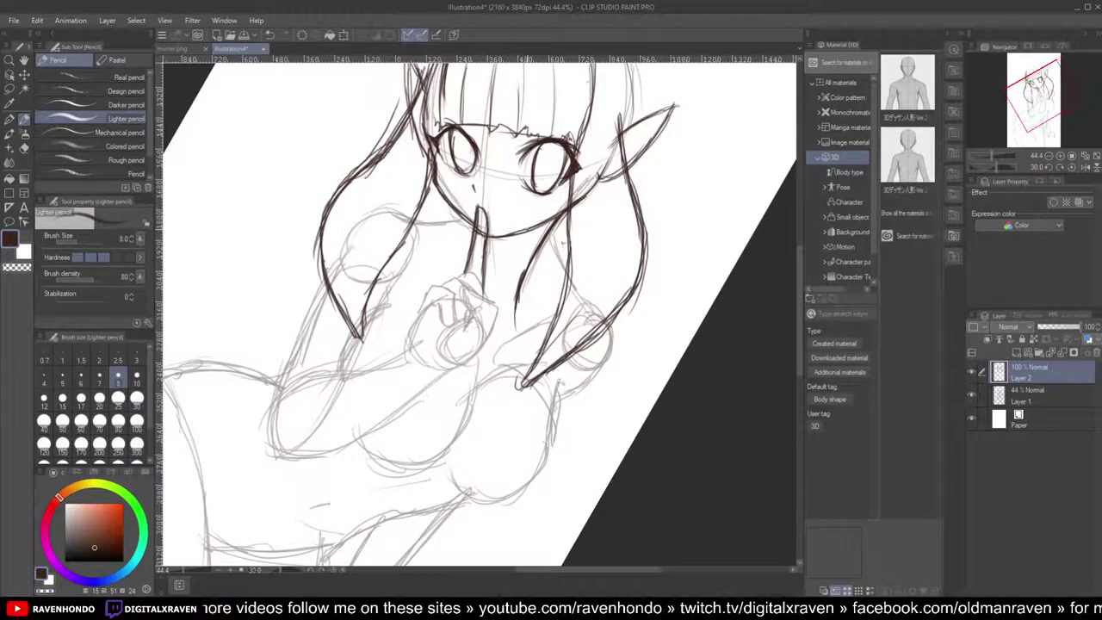
key(asciicircum)
key(asciicircum)
key(asciicircum)
scroll(551, 250, up, 4)
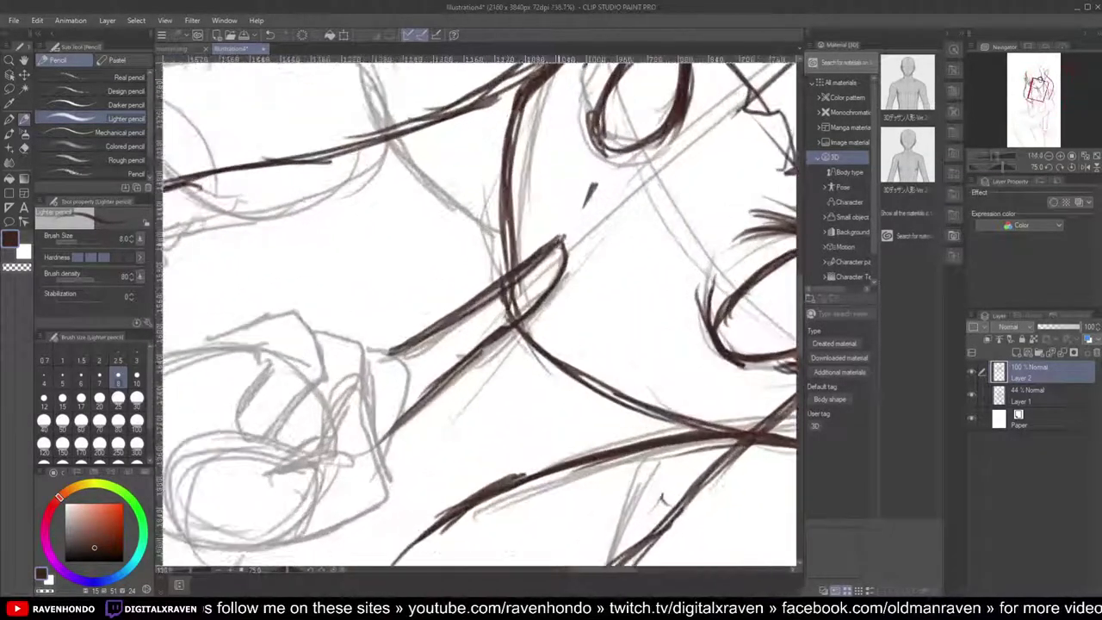
mouse_move(554, 239)
mouse_down()
mouse_move(560, 225)
mouse_move(553, 299)
mouse_up()
scroll(553, 292, down, 3)
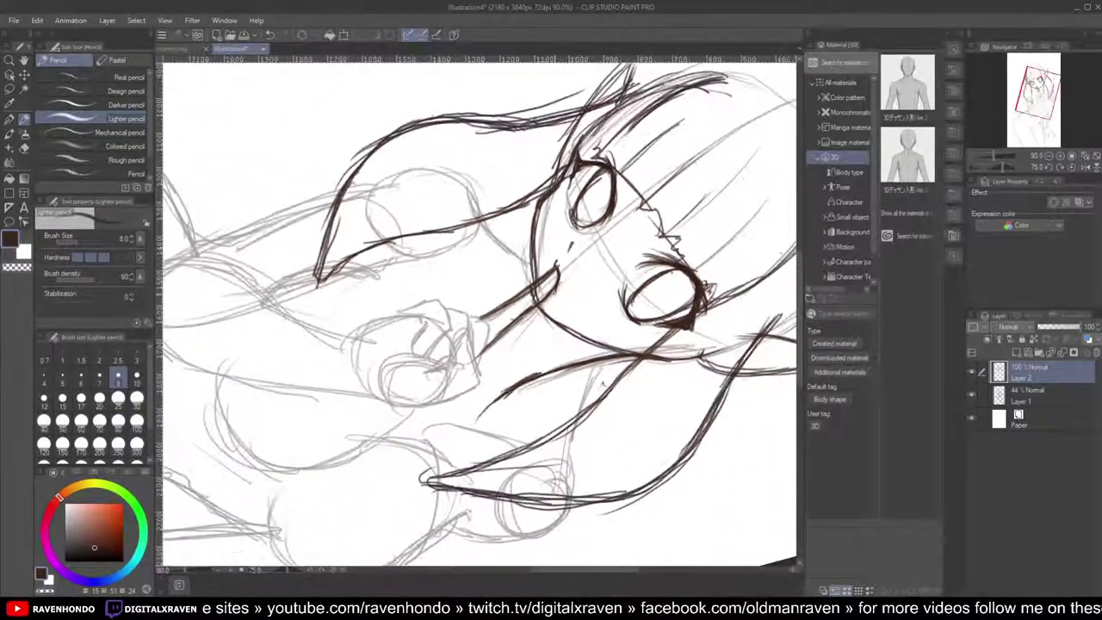
Step: Draw the far-side outline of the hair from the parting at the crown down to the far ear
scroll(478, 310, down, 5)
scroll(477, 310, up, 2)
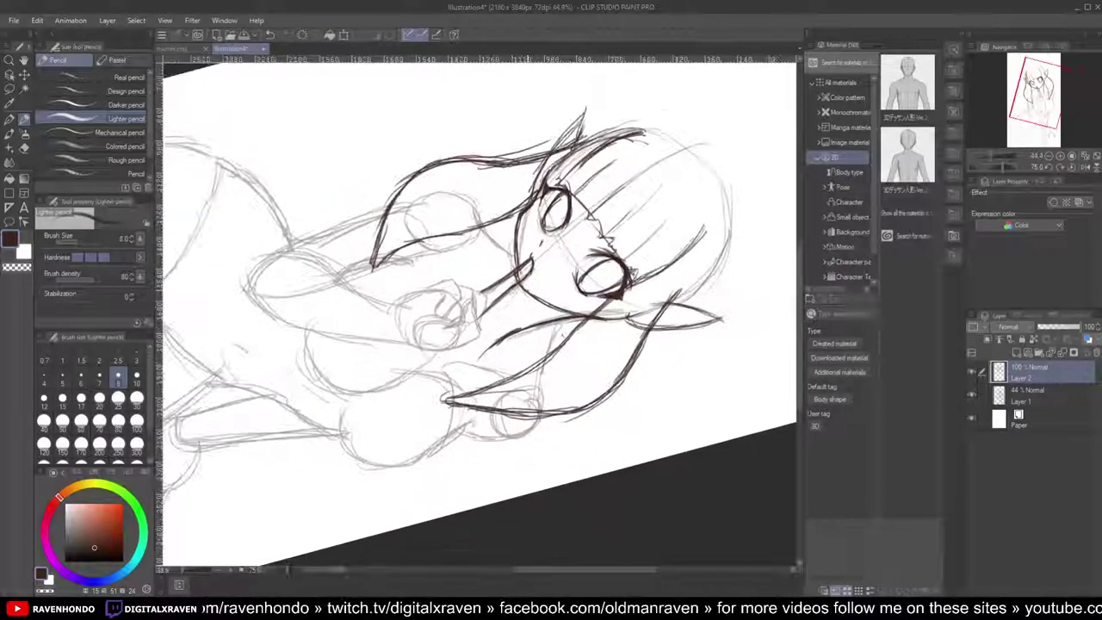
scroll(478, 310, down, 2)
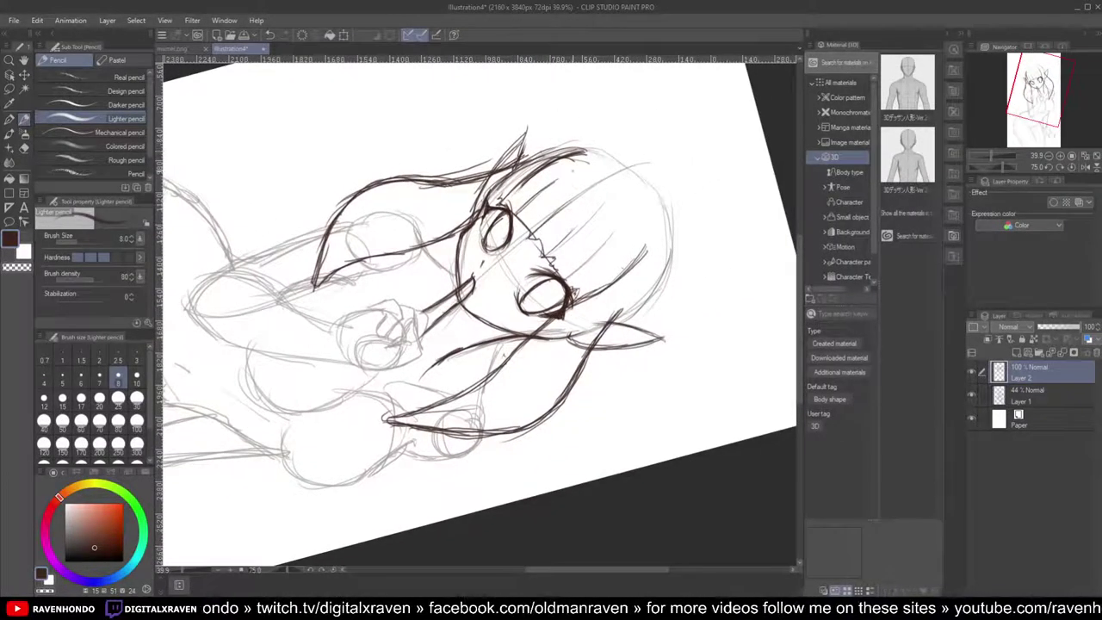
drag(572, 171, 432, 150)
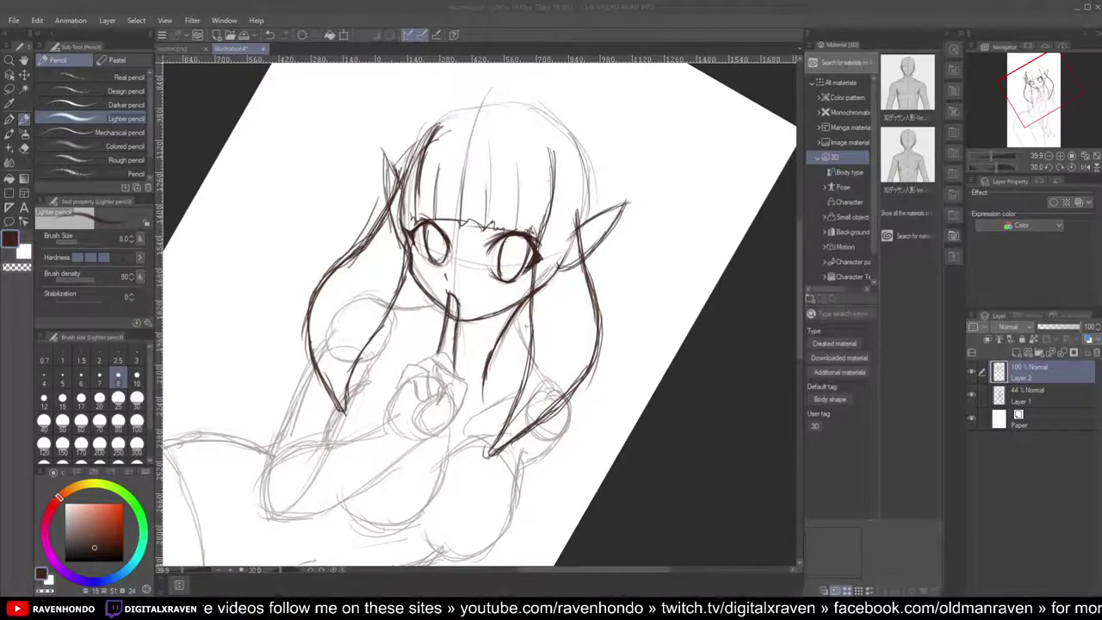
drag(475, 98, 405, 146)
mouse_move(439, 112)
mouse_down()
mouse_move(396, 174)
mouse_move(399, 188)
mouse_up()
drag(480, 99, 402, 163)
drag(439, 113, 388, 181)
mouse_move(482, 99)
mouse_down()
mouse_move(450, 105)
mouse_move(494, 105)
mouse_move(477, 91)
mouse_move(442, 99)
mouse_up()
scroll(550, 155, up, 1)
mouse_move(485, 91)
mouse_down()
mouse_move(415, 127)
mouse_move(433, 110)
mouse_up()
scroll(413, 175, down, 1)
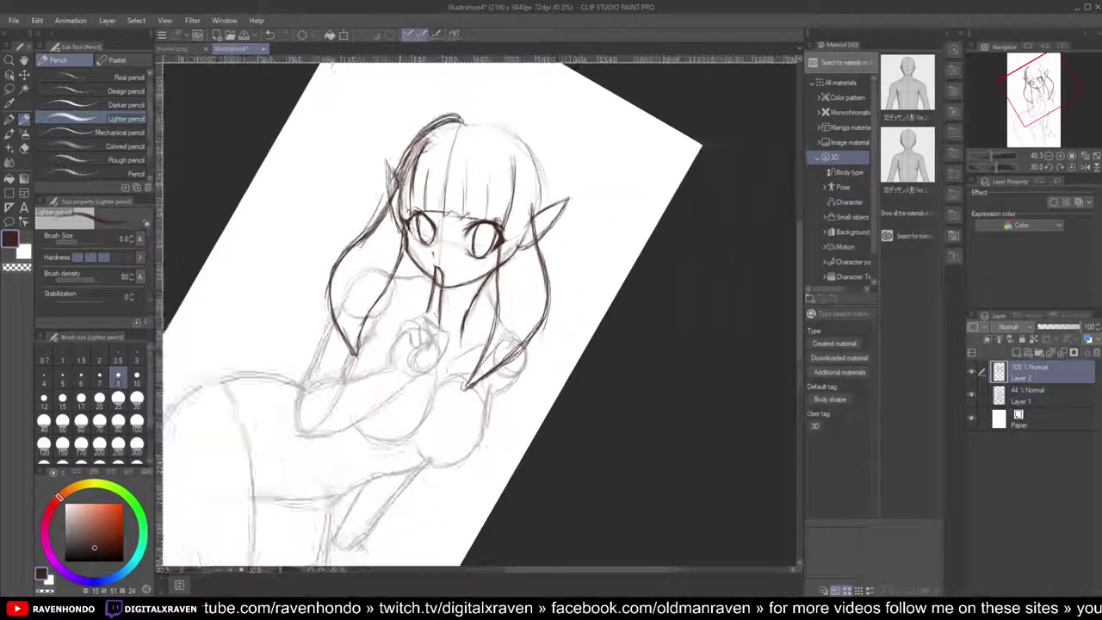
key(bracketright)
key(bracketright)
key(bracketright)
key(bracketright)
key(bracketright)
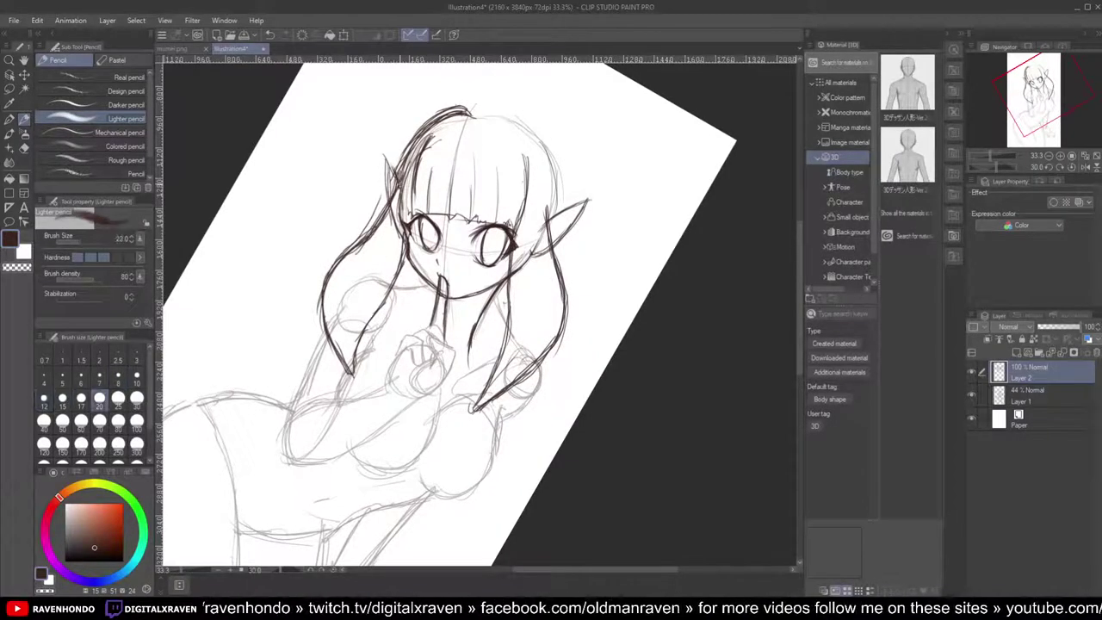
key(bracketleft)
key(bracketleft)
key(bracketleft)
key(bracketleft)
key(bracketleft)
key(bracketleft)
key(bracketright)
Step: Draw the near-side outline of the hair from the parting over the crown down to the near ear
key(asciicircum)
key(asciicircum)
key(asciicircum)
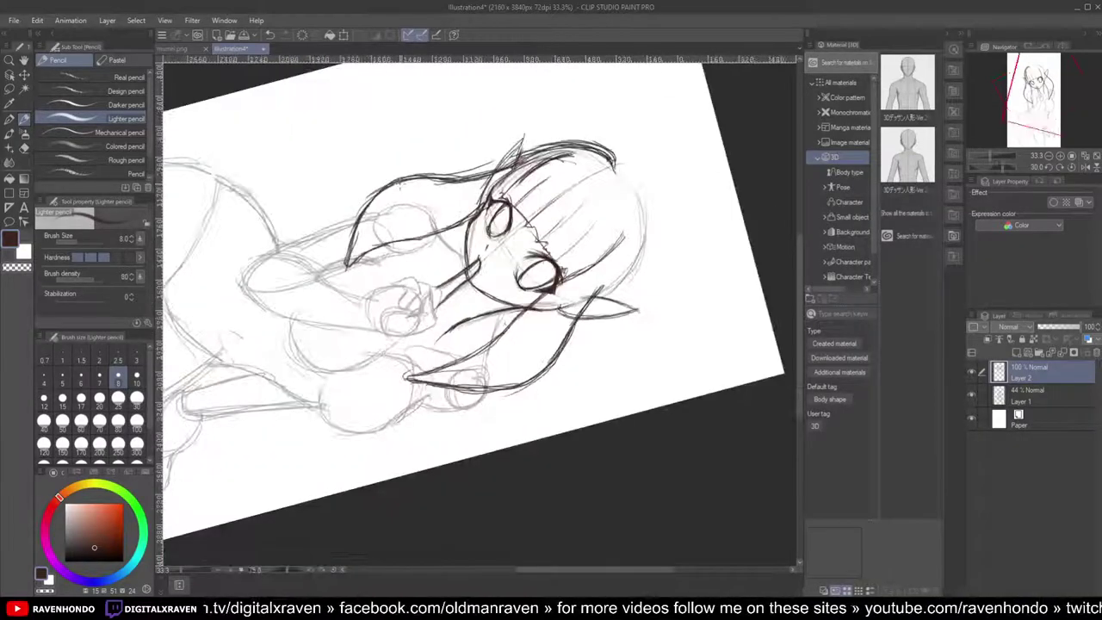
mouse_move(632, 183)
mouse_down()
mouse_move(654, 263)
mouse_move(612, 301)
mouse_up()
mouse_move(646, 202)
mouse_down()
mouse_move(617, 298)
mouse_move(652, 219)
mouse_move(616, 294)
mouse_up()
mouse_move(610, 169)
mouse_down()
mouse_move(654, 240)
mouse_move(653, 205)
mouse_up()
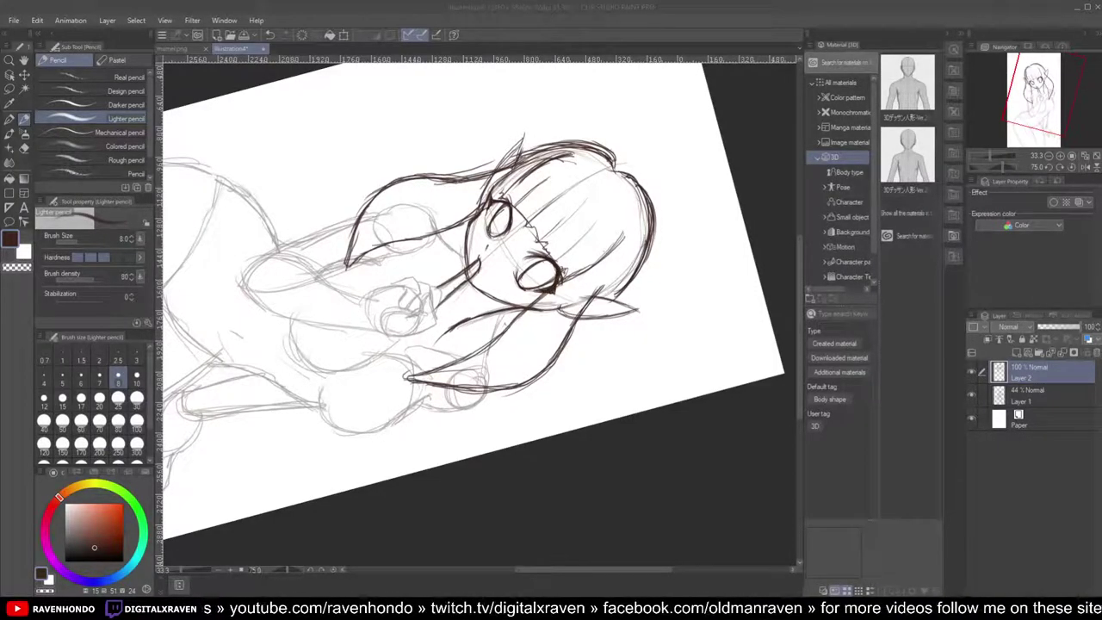
click(604, 8)
Step: Try drawing a small upward-curving horn on the near side of the head
key(minus)
key(minus)
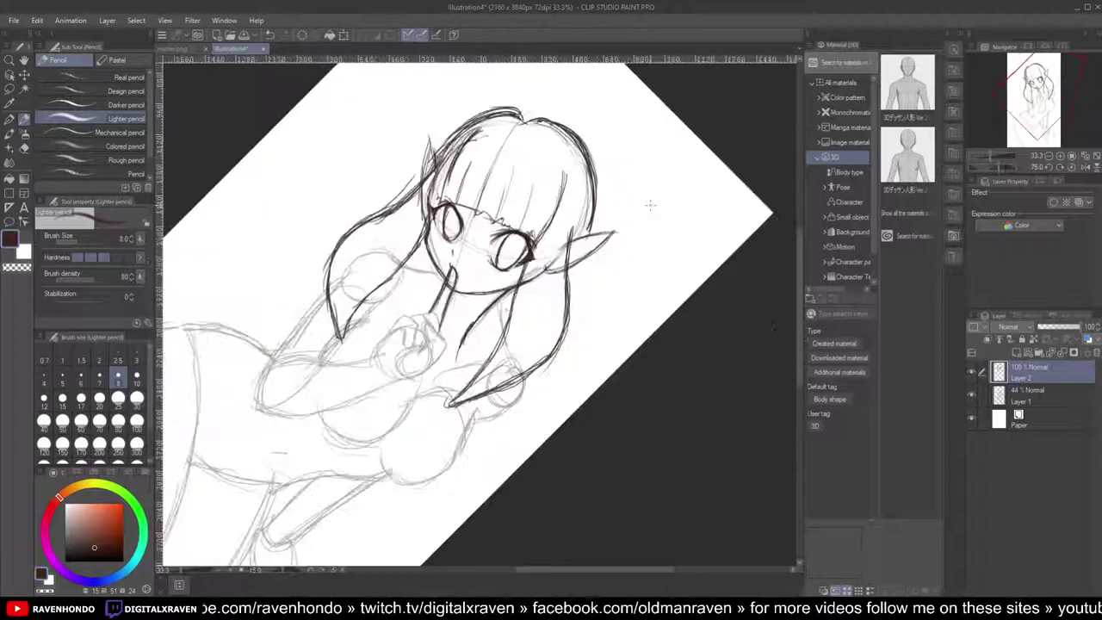
scroll(534, 463, up, 3)
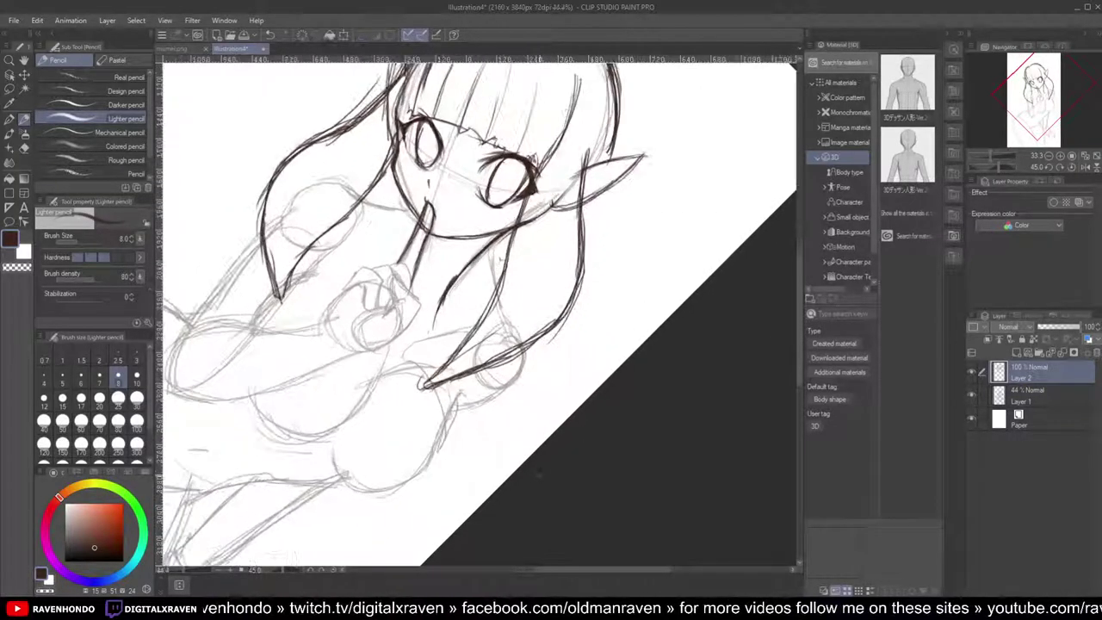
drag(607, 176, 594, 394)
scroll(594, 393, up, 1)
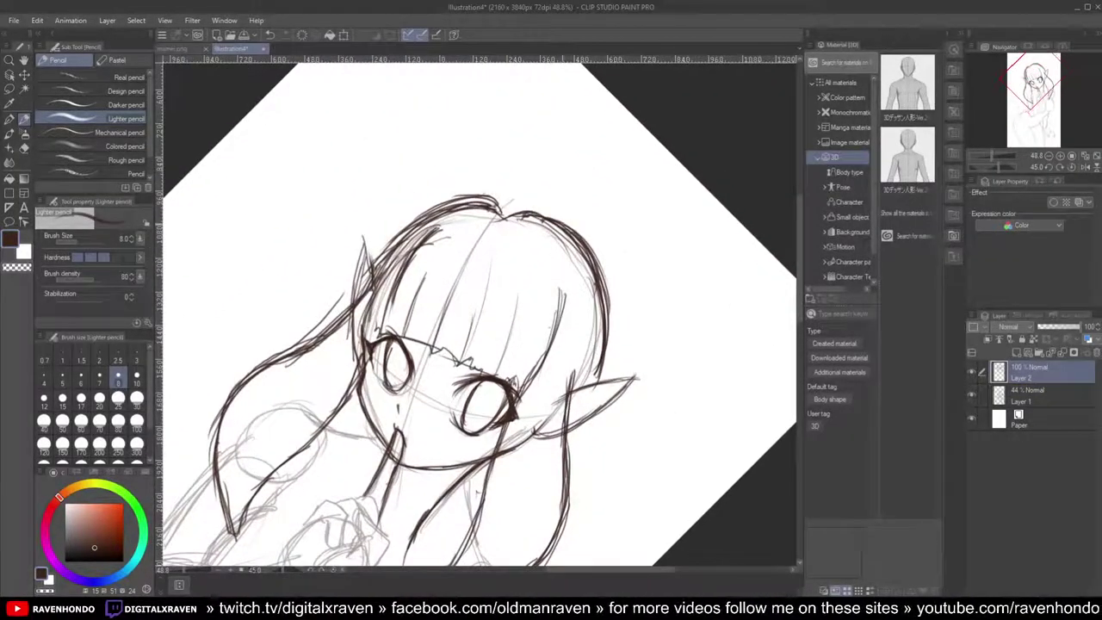
mouse_move(560, 223)
mouse_down()
mouse_move(590, 227)
mouse_move(620, 199)
mouse_move(630, 206)
mouse_move(625, 242)
mouse_up()
mouse_move(627, 202)
mouse_down()
mouse_move(613, 253)
mouse_move(629, 204)
mouse_move(596, 263)
mouse_move(623, 230)
mouse_up()
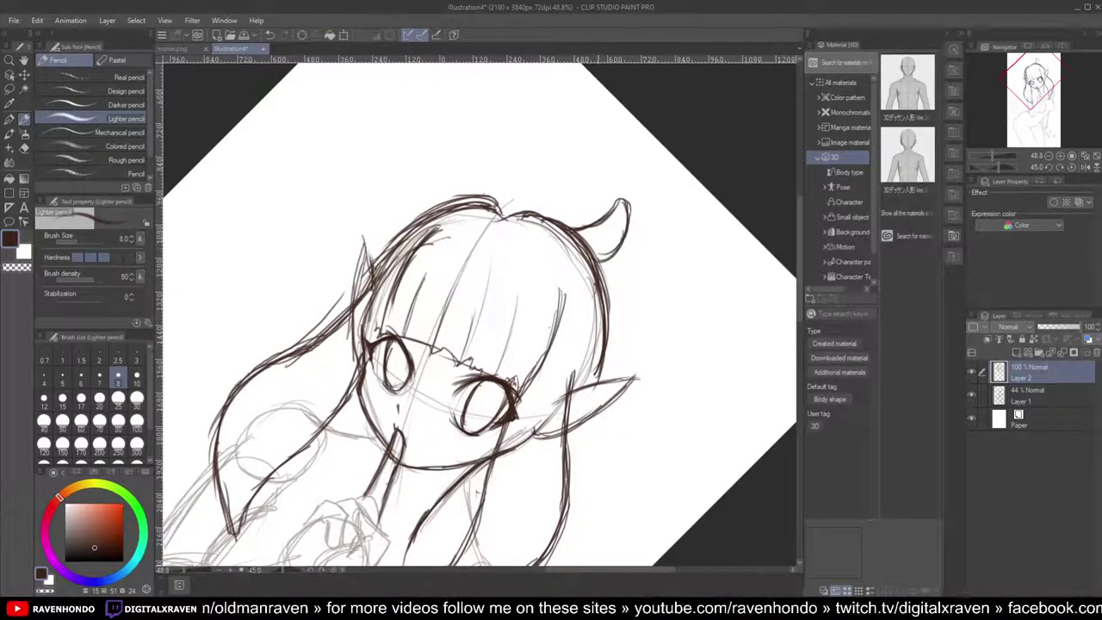
scroll(598, 274, down, 2)
scroll(496, 206, up, 2)
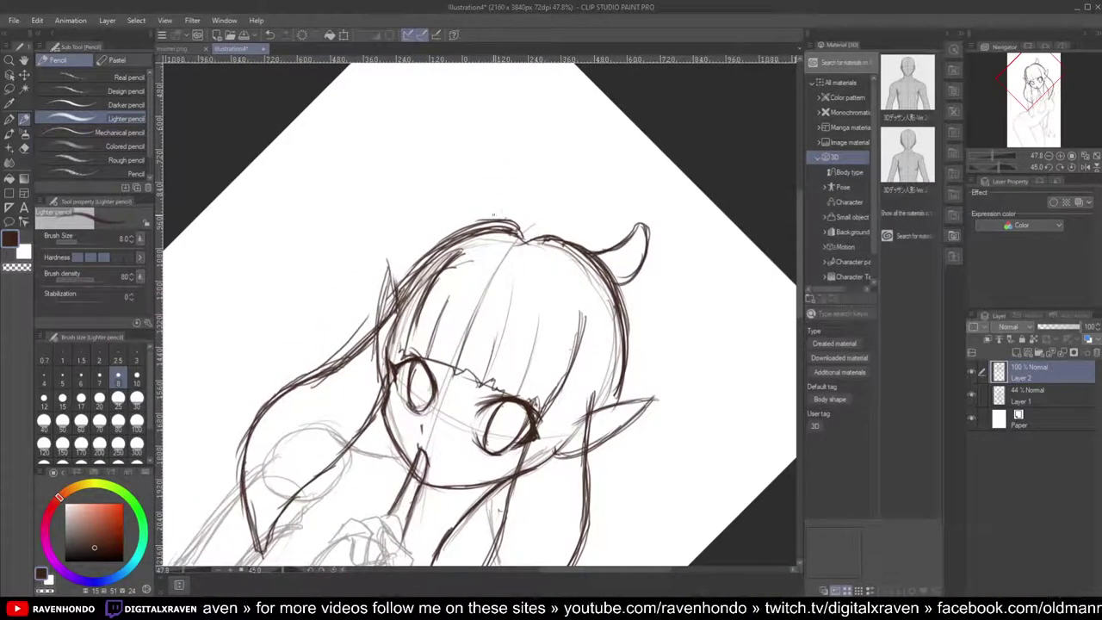
Step: Undo the strokes of the small near-side horn
key(ctrl+z)
key(ctrl+z)
key(ctrl+z)
key(ctrl+z)
key(ctrl+z)
key(ctrl+z)
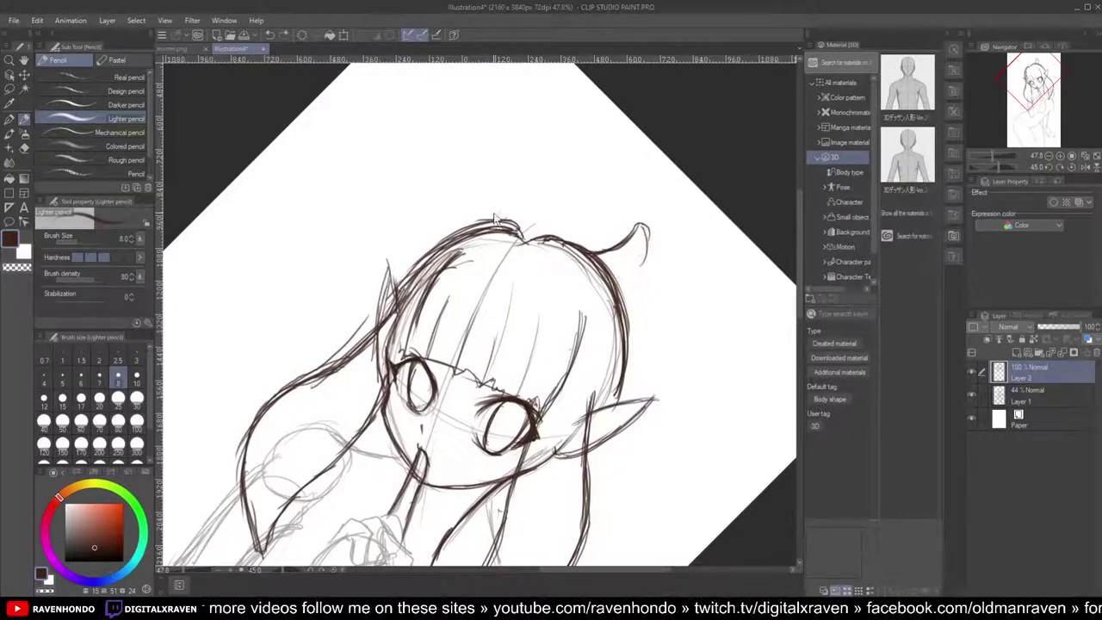
key(ctrl+z)
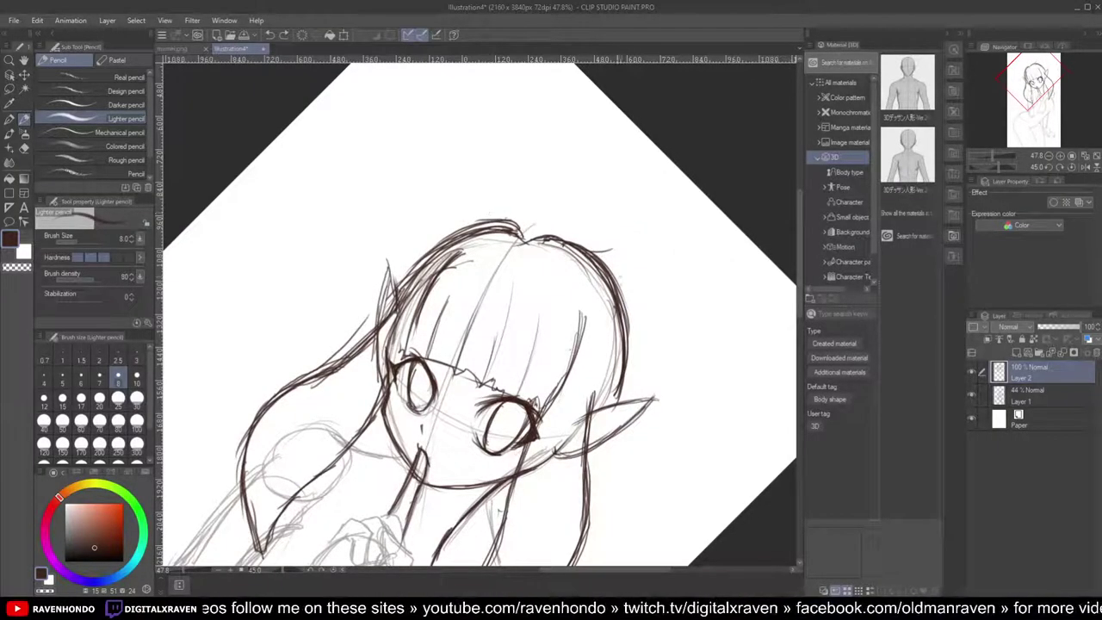
Step: Draw a wider, longer horn sweeping outward from the near side of the crown and darken its upper edge
mouse_move(592, 250)
mouse_down()
mouse_move(678, 236)
mouse_move(663, 280)
mouse_up()
drag(680, 238, 640, 295)
mouse_move(680, 241)
mouse_down()
mouse_move(678, 256)
mouse_move(622, 296)
mouse_move(614, 287)
mouse_up()
drag(625, 244, 675, 233)
drag(592, 252, 664, 238)
mouse_move(565, 240)
mouse_down()
mouse_move(653, 243)
mouse_move(604, 252)
mouse_up()
scroll(557, 248, down, 1)
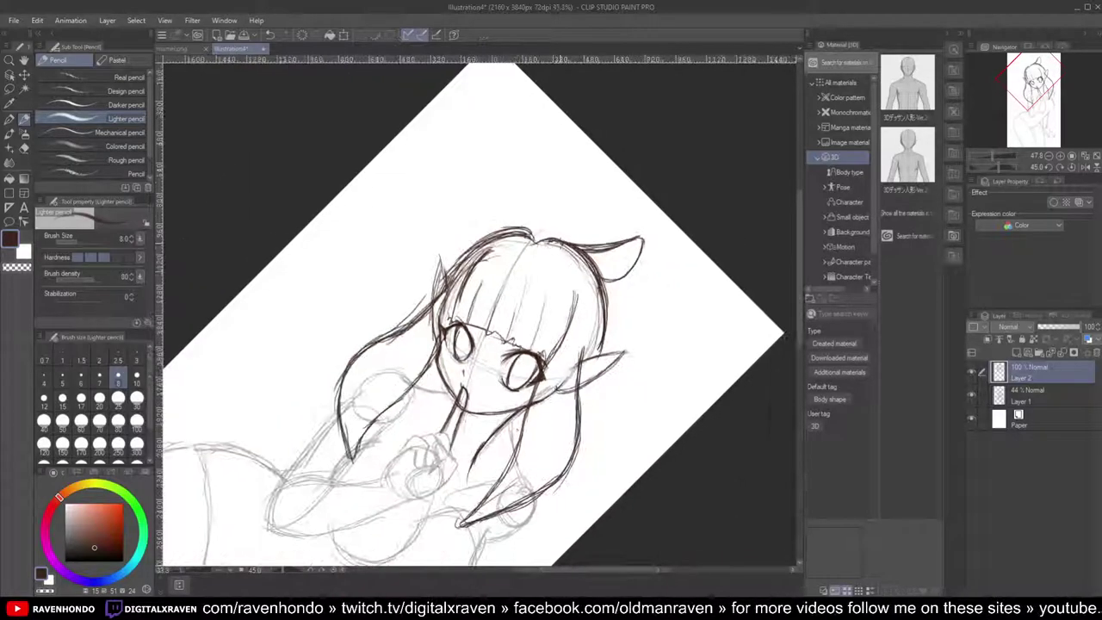
Step: Draw a matching upright horn on the far side of the crown and darken the edge facing the parting
drag(527, 234, 488, 162)
mouse_move(508, 210)
mouse_down()
mouse_move(489, 162)
mouse_move(470, 205)
mouse_move(485, 241)
mouse_up()
drag(481, 167, 471, 195)
drag(486, 167, 515, 226)
drag(501, 206, 533, 238)
drag(499, 192, 527, 233)
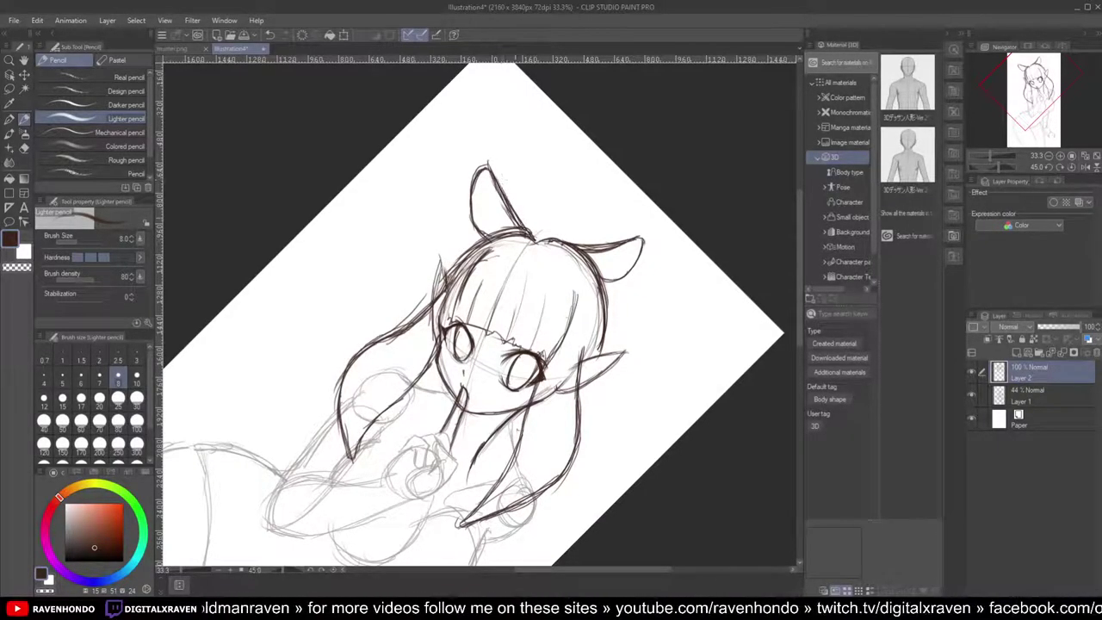
drag(488, 173, 517, 229)
scroll(523, 247, down, 5)
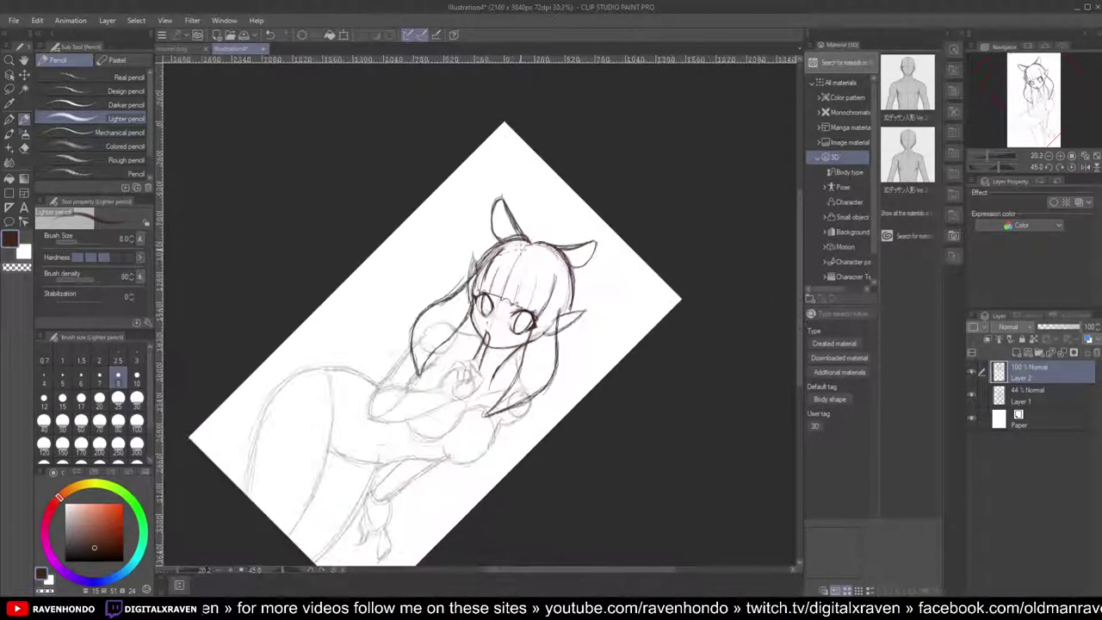
scroll(519, 251, up, 2)
scroll(520, 248, down, 1)
scroll(514, 278, up, 1)
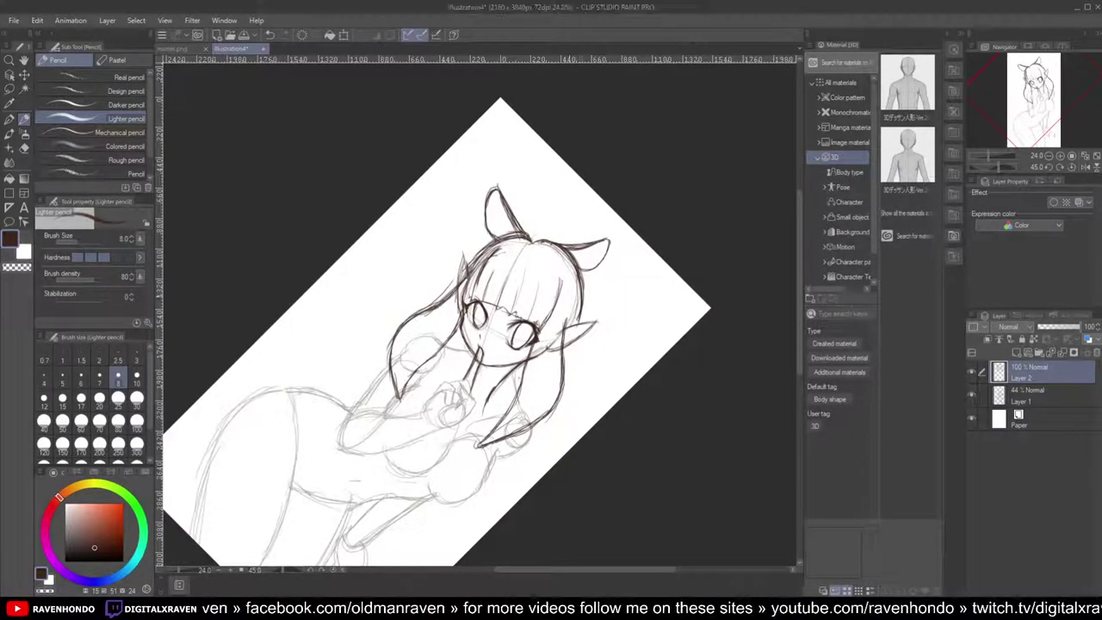
scroll(520, 333, down, 2)
scroll(495, 338, up, 5)
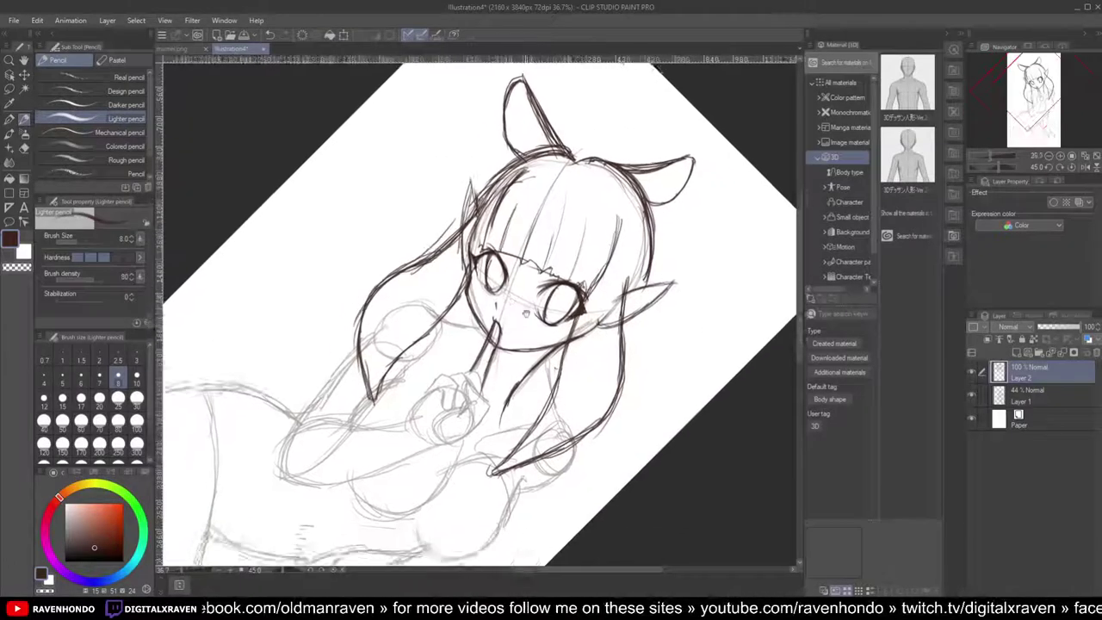
scroll(495, 338, down, 1)
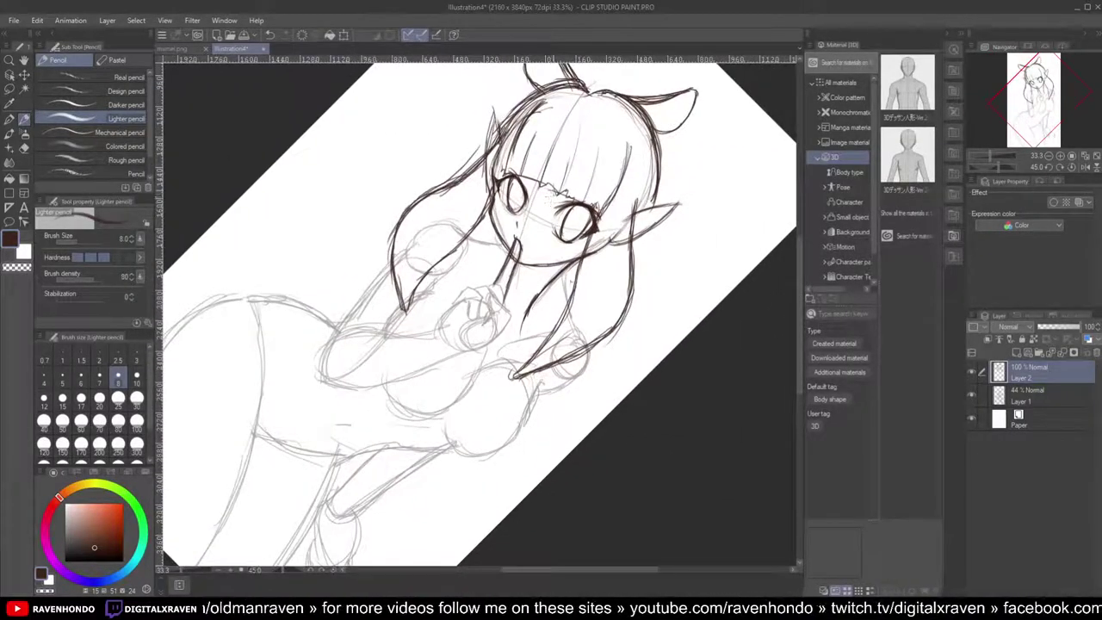
scroll(566, 230, up, 2)
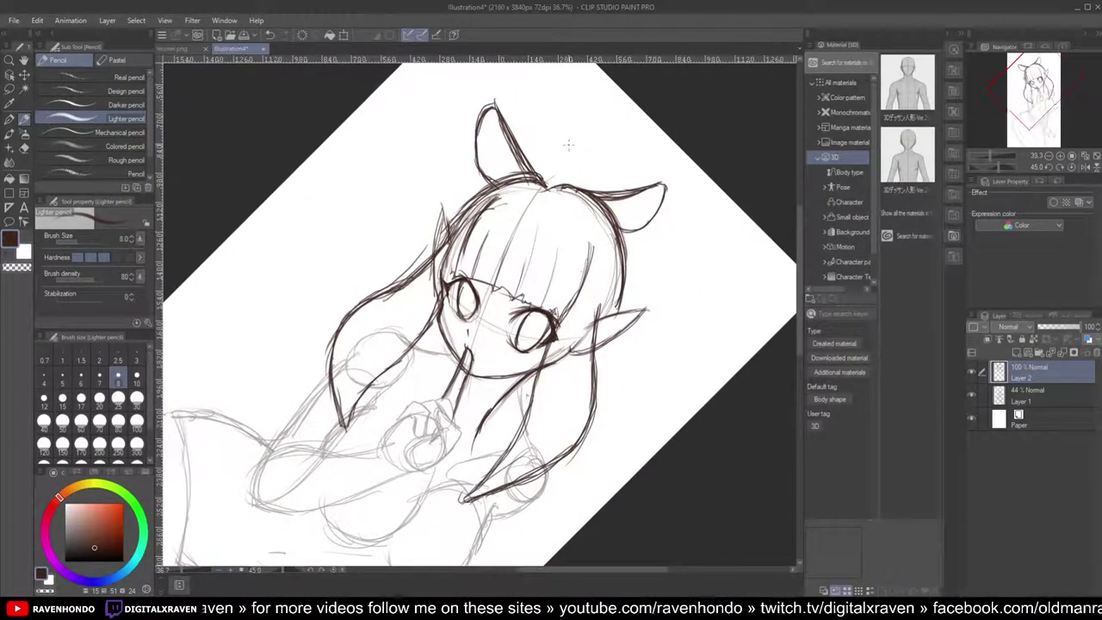
Step: Draw a band of linked diamond shapes across the bangs from the middle toward the near side of the head
scroll(568, 145, up, 3)
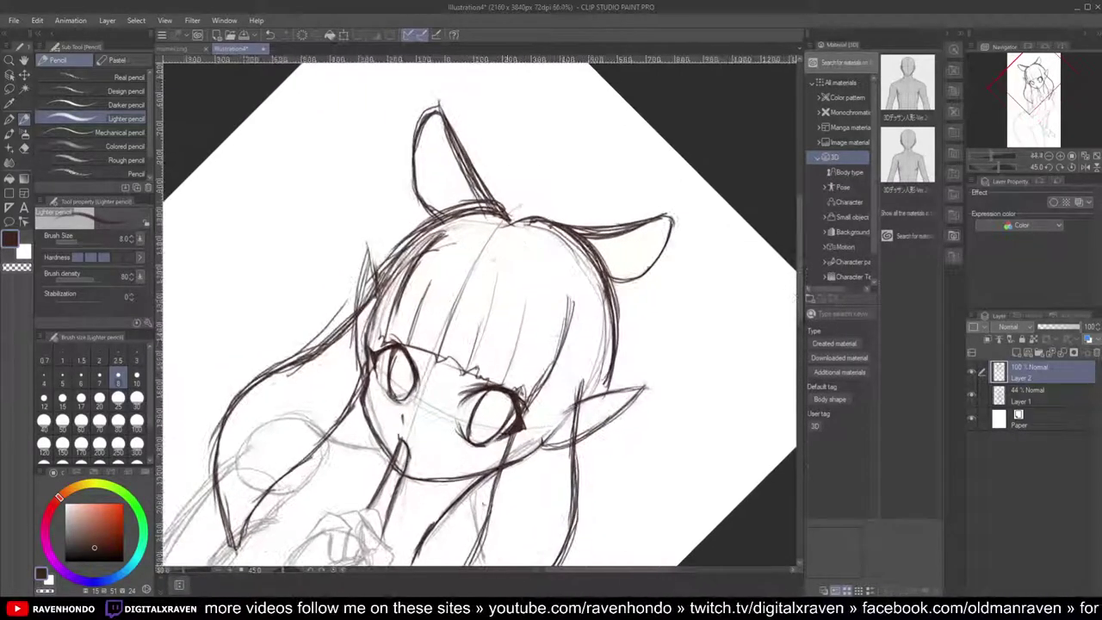
scroll(484, 336, up, 1)
mouse_move(478, 251)
mouse_down()
mouse_move(458, 264)
mouse_move(481, 278)
mouse_move(454, 299)
mouse_move(450, 264)
mouse_move(467, 257)
mouse_move(505, 265)
mouse_move(507, 296)
mouse_move(489, 310)
mouse_move(478, 307)
mouse_move(488, 295)
mouse_up()
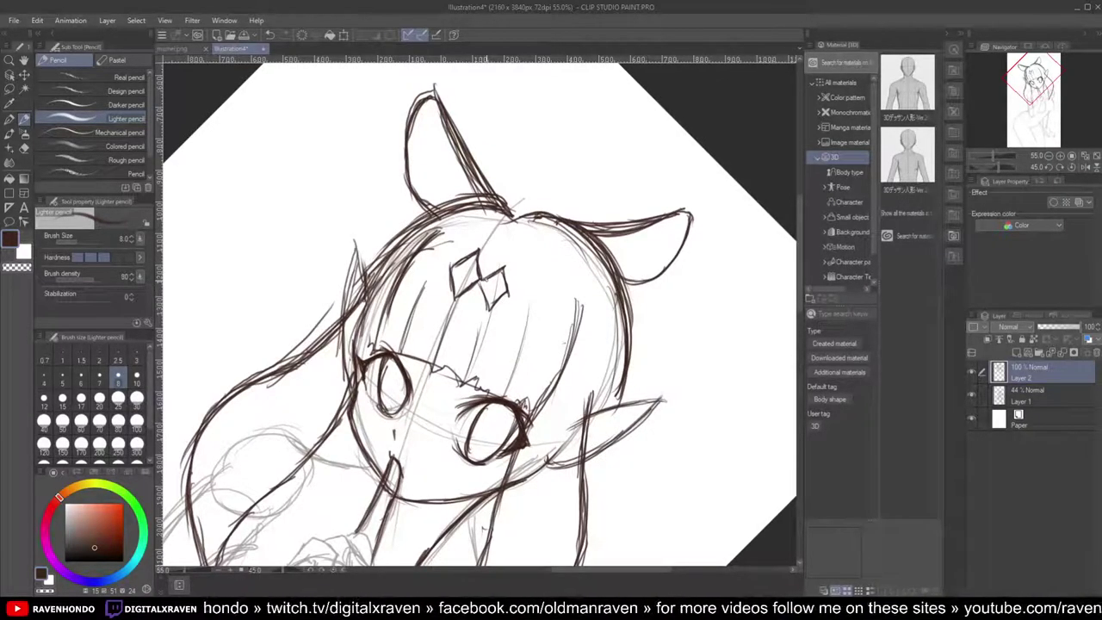
scroll(482, 284, up, 4)
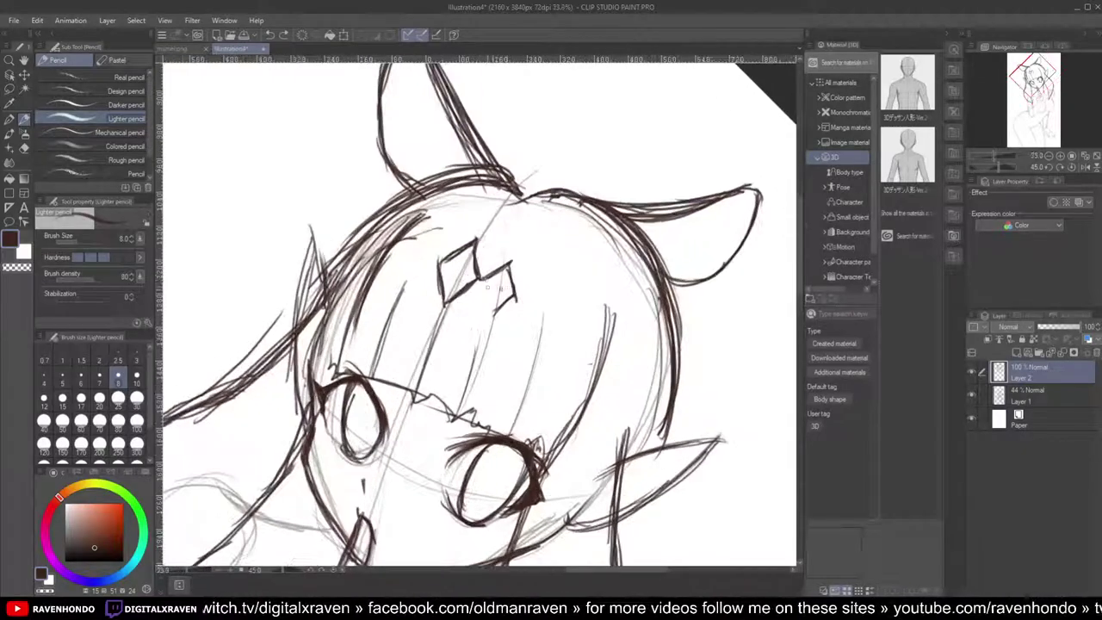
mouse_move(487, 271)
mouse_down()
mouse_move(484, 325)
mouse_move(565, 272)
mouse_move(579, 327)
mouse_move(554, 348)
mouse_move(540, 346)
mouse_move(528, 296)
mouse_move(563, 273)
mouse_up()
mouse_move(564, 274)
mouse_down()
mouse_move(578, 319)
mouse_move(614, 303)
mouse_move(626, 351)
mouse_up()
drag(617, 310, 626, 355)
drag(629, 348, 592, 365)
mouse_move(587, 320)
mouse_down()
mouse_move(594, 368)
mouse_move(663, 325)
mouse_move(663, 378)
mouse_move(634, 387)
mouse_up()
drag(653, 376, 629, 395)
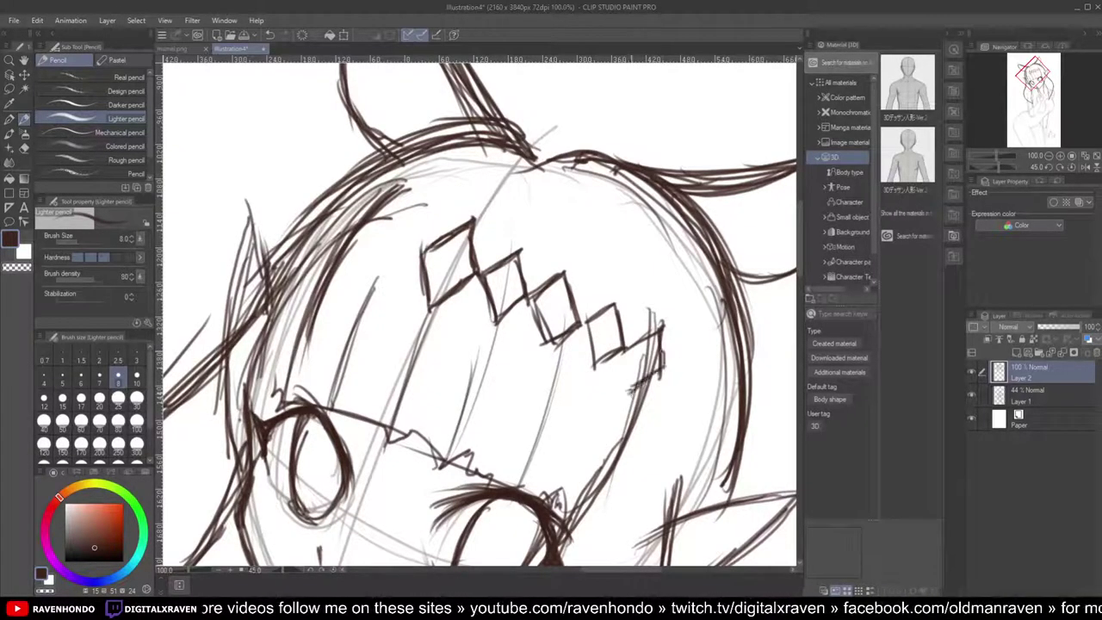
Step: Add another diamond to the band on the far side of the bangs
scroll(625, 347, down, 4)
scroll(622, 353, up, 6)
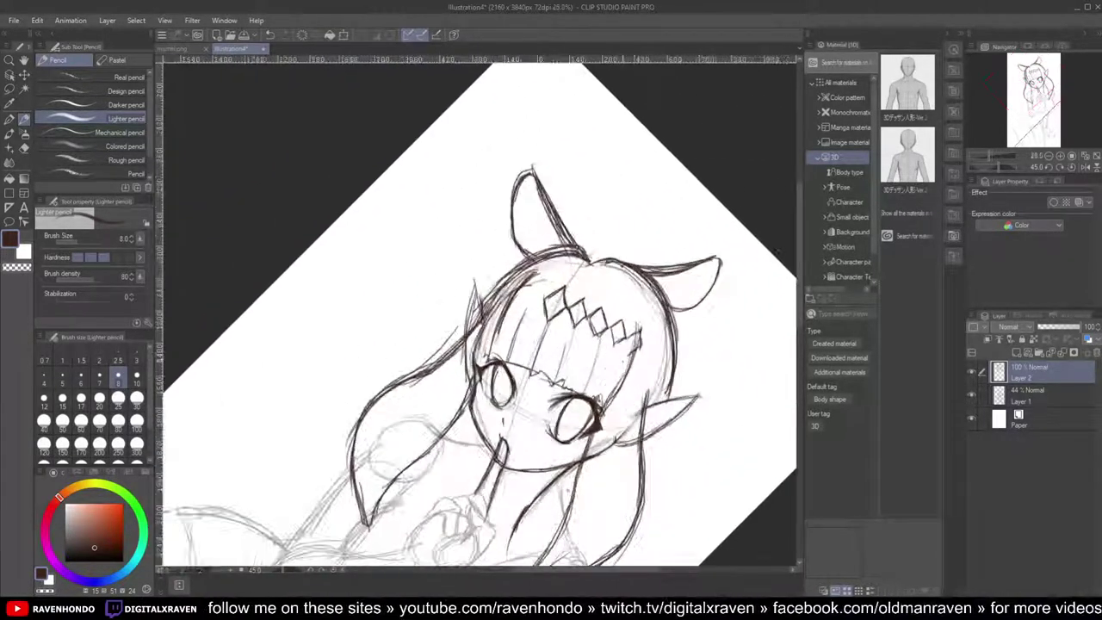
drag(456, 195, 438, 224)
drag(453, 191, 417, 218)
mouse_move(439, 198)
mouse_down()
mouse_move(411, 226)
mouse_move(449, 243)
mouse_up()
drag(454, 238, 429, 258)
mouse_move(413, 221)
mouse_down()
mouse_move(431, 259)
mouse_move(422, 231)
mouse_up()
Step: Refine the diamonds at the near-side end of the band with short strokes
scroll(413, 207, down, 3)
scroll(413, 207, up, 2)
scroll(423, 203, up, 1)
drag(588, 283, 571, 295)
drag(575, 271, 586, 285)
mouse_move(567, 249)
mouse_down()
mouse_move(587, 288)
mouse_move(568, 286)
mouse_move(575, 264)
mouse_up()
Step: Continue the band's crossing diamond lines to the far-side edge of the hair
drag(420, 205, 412, 222)
drag(418, 181, 413, 219)
mouse_move(418, 188)
mouse_down()
mouse_move(382, 208)
mouse_move(393, 238)
mouse_up()
drag(386, 198, 400, 225)
scroll(389, 248, down, 1)
scroll(478, 309, down, 4)
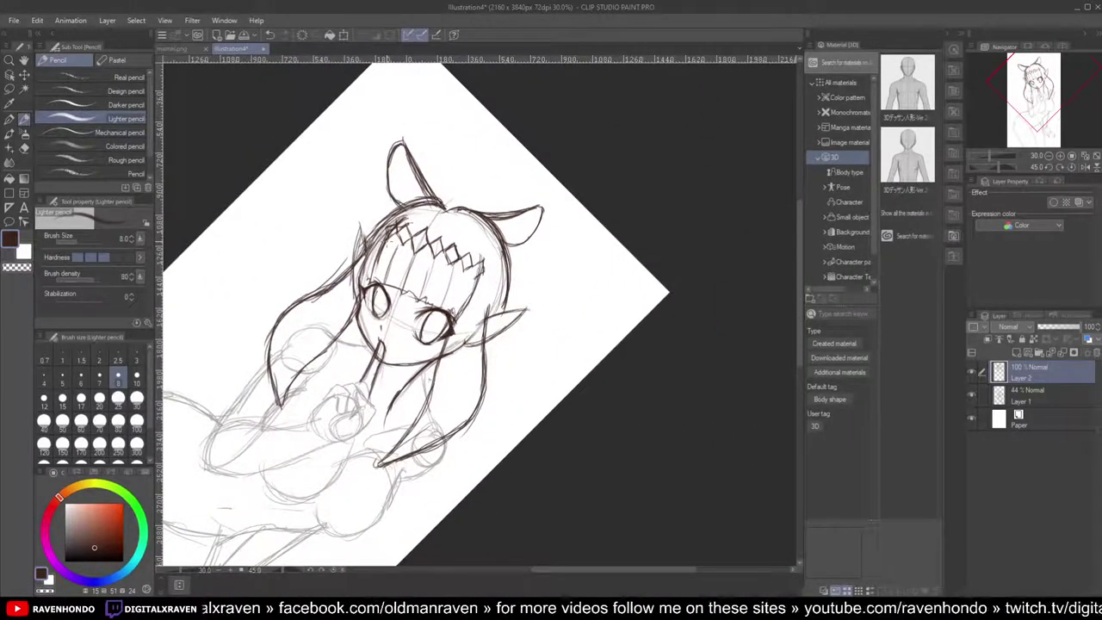
scroll(391, 250, down, 1)
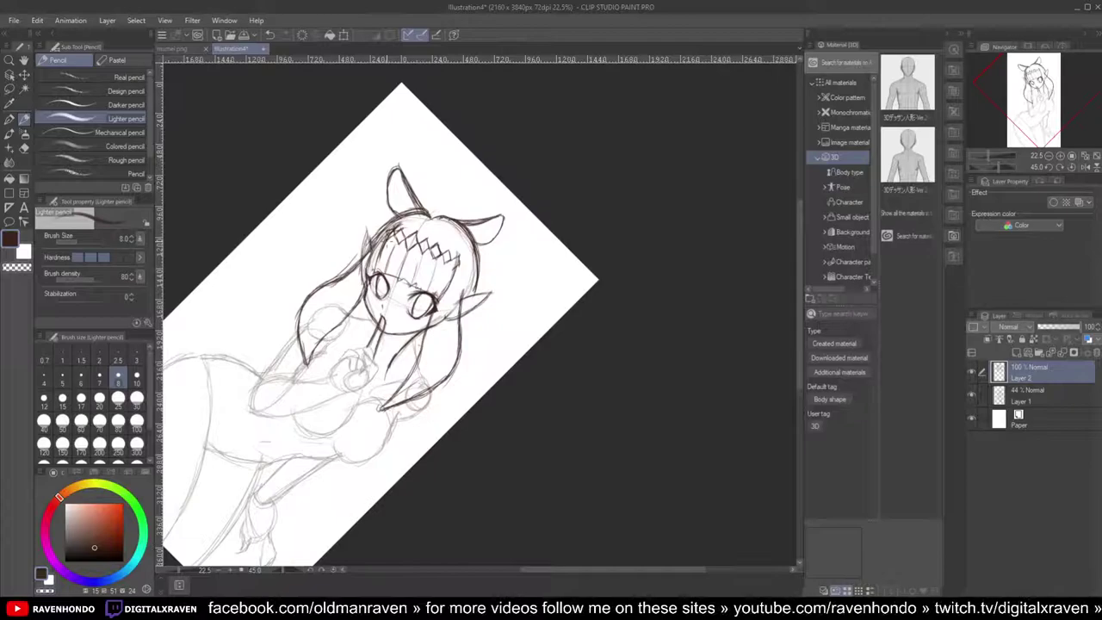
Step: Undo the recent band strokes until only the single diamond at the middle of the bangs remains
scroll(391, 249, up, 1)
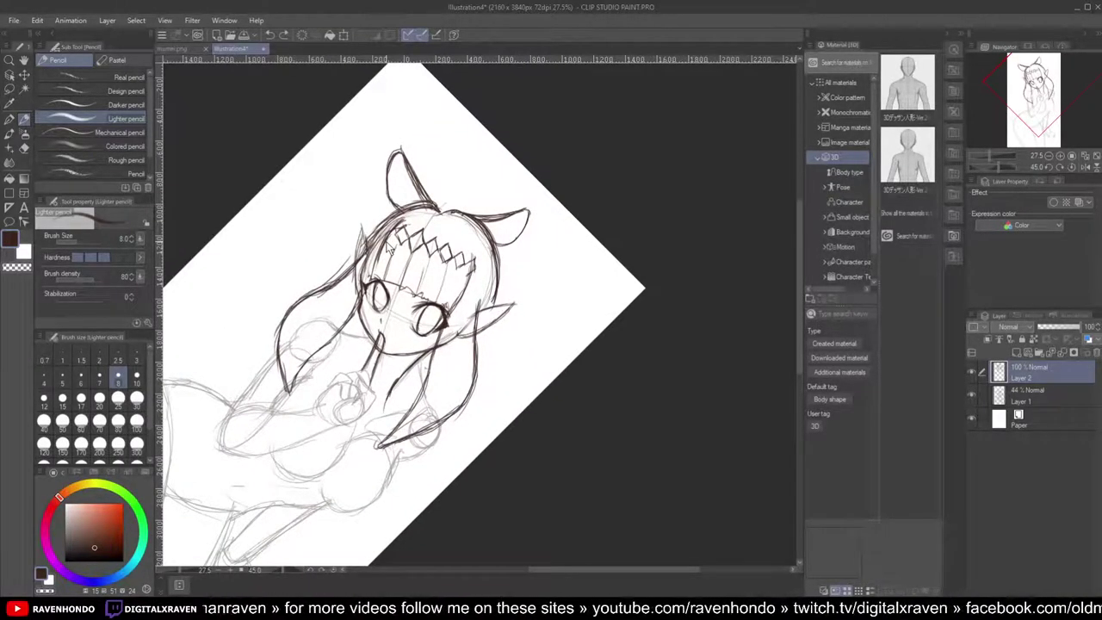
key(ctrl+z)
key(ctrl+z)
key(ctrl+z)
key(ctrl+z)
key(ctrl+z)
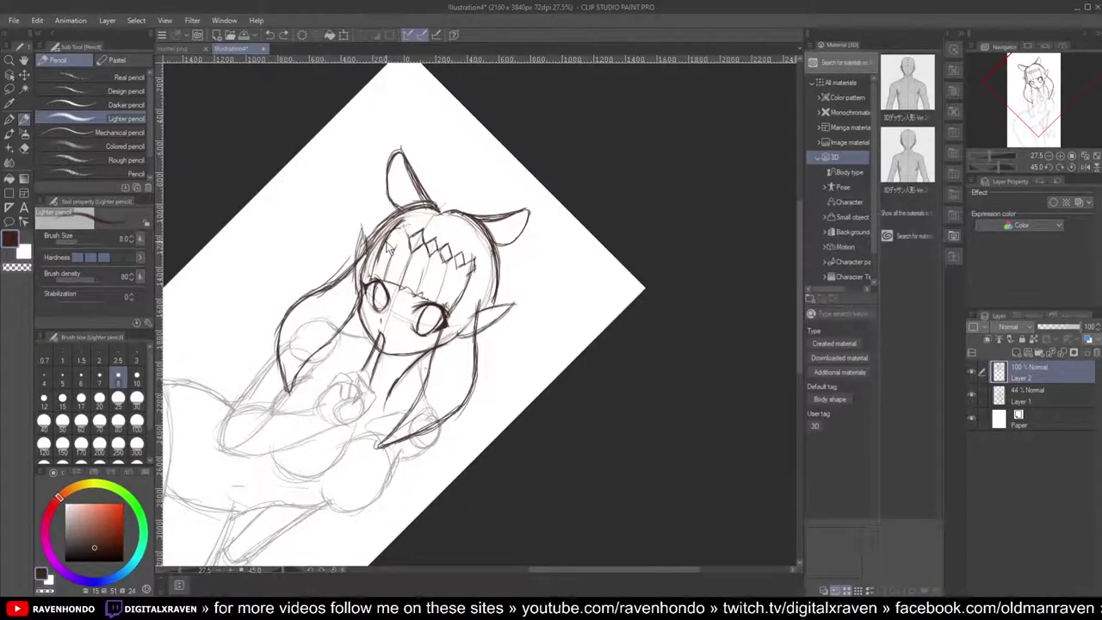
key(ctrl+z)
key(ctrl+z)
key(ctrl+z)
key(ctrl+z)
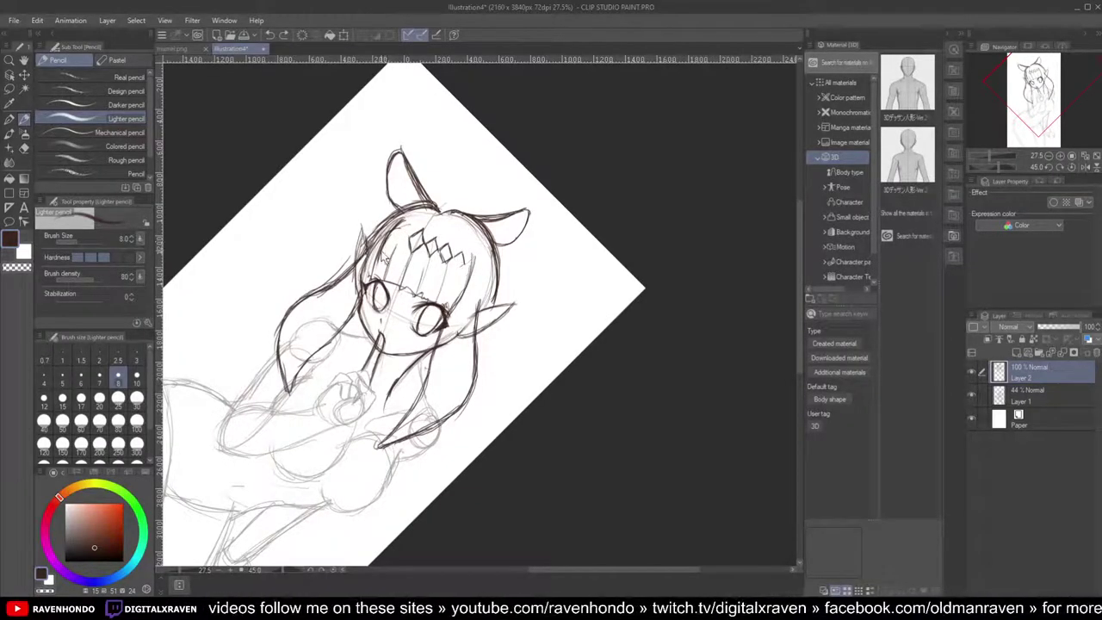
key(ctrl+z)
key(ctrl+z)
key(ctrl+z)
key(ctrl+z)
key(ctrl+z)
key(ctrl+z)
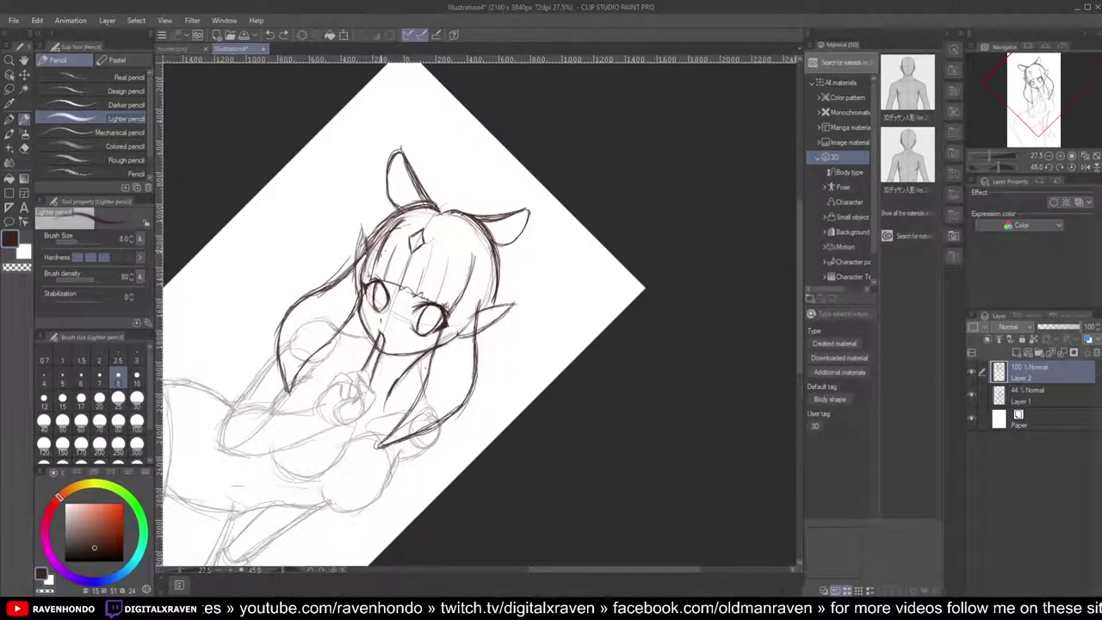
Step: Draw a curved line from the central diamond across the bangs to the near side of the head, with the canvas rotated to 120 degrees
scroll(407, 235, up, 4)
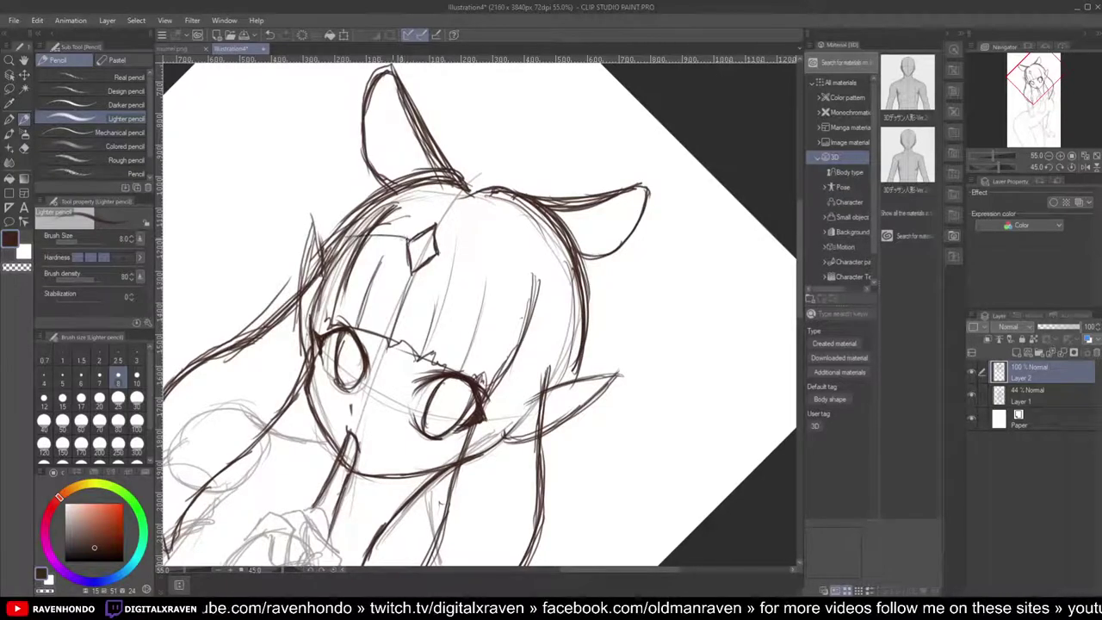
scroll(321, 251, down, 2)
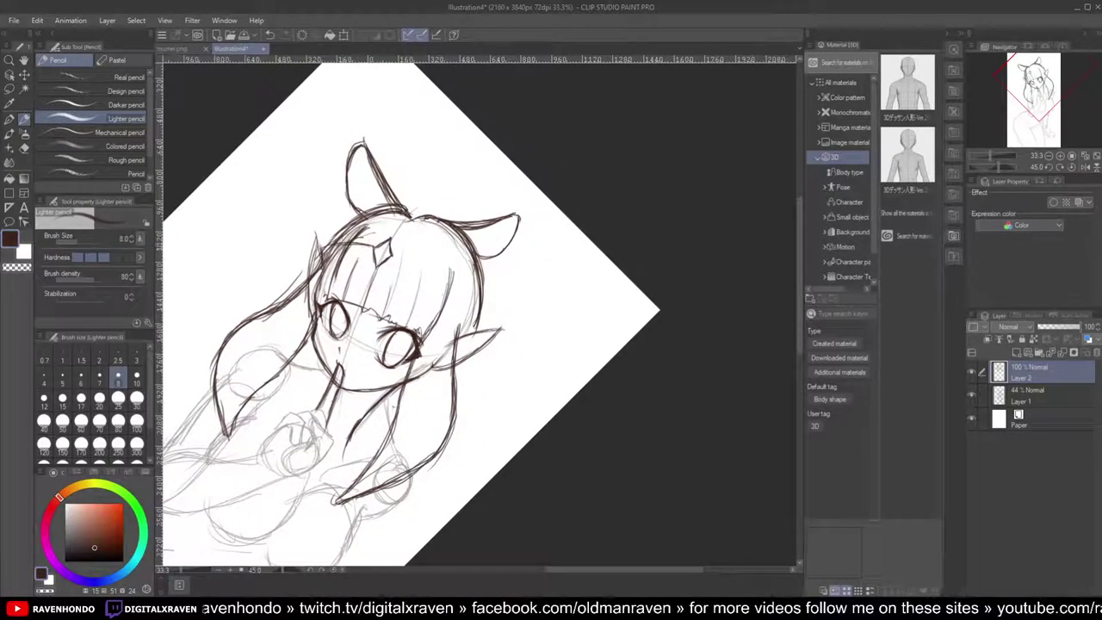
key(^)
key(^)
key(^)
key(^)
key(^)
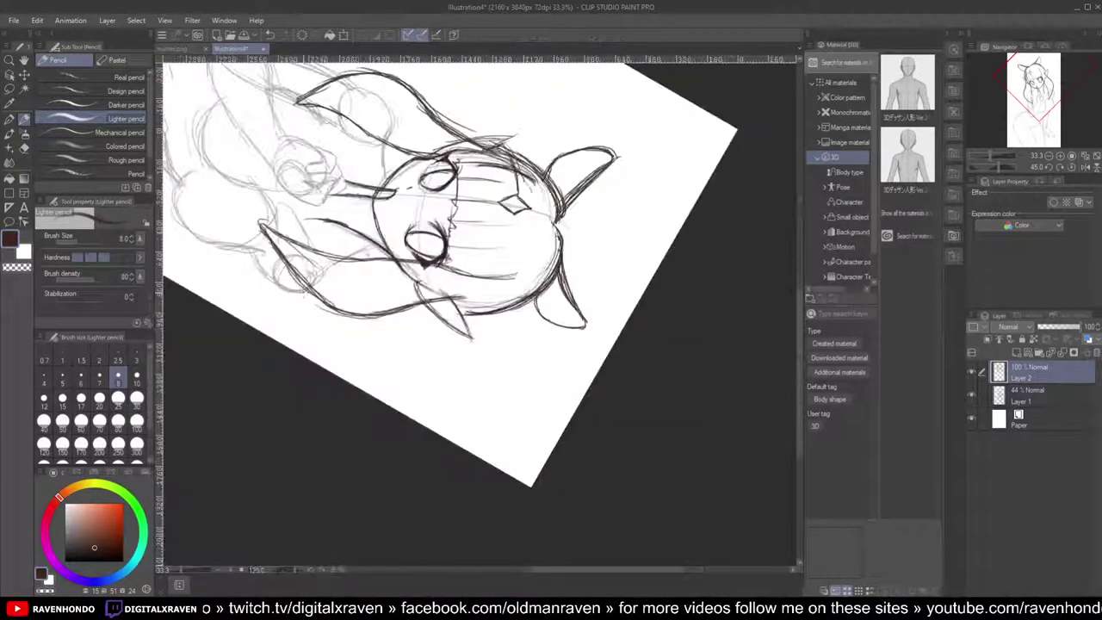
scroll(505, 224, up, 2)
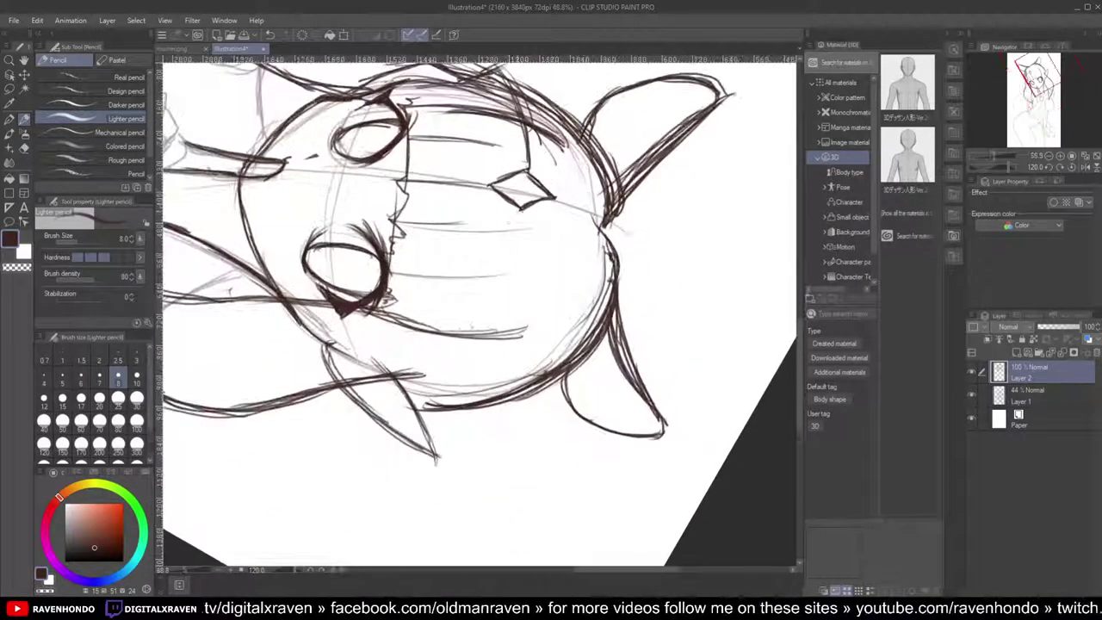
scroll(425, 360, down, 3)
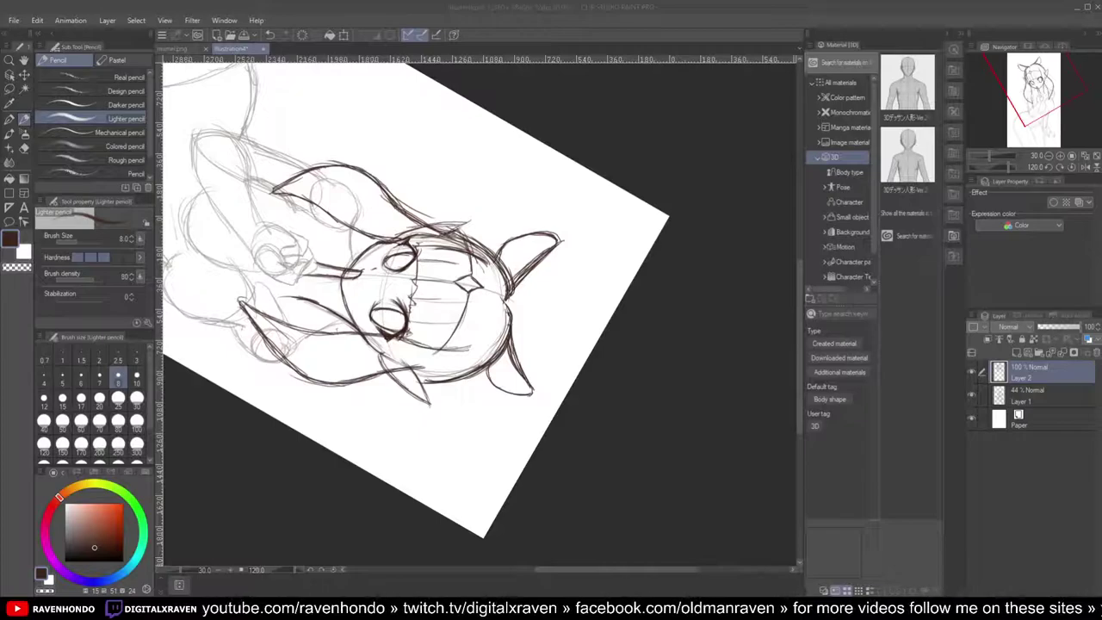
click(554, 52)
scroll(520, 143, up, 3)
scroll(520, 143, down, 4)
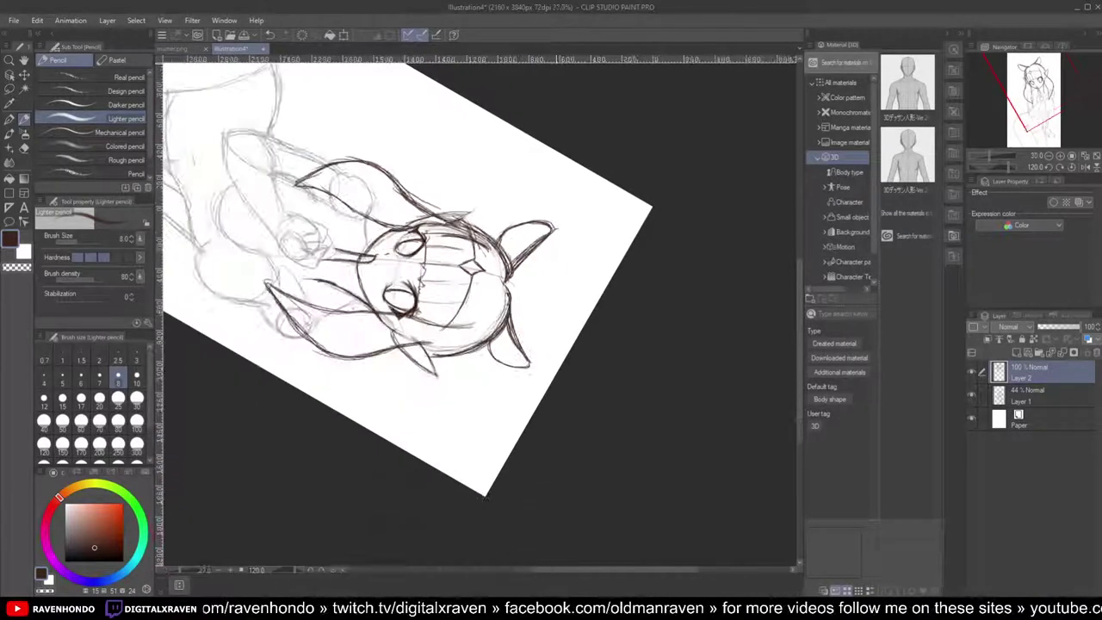
Step: Return the canvas rotation to 45 degrees, reinforce the central diamond's edges and draw a second diamond beside it on the curved line
drag(539, 327, 644, 315)
key(minus)
key(minus)
key(minus)
key(minus)
key(minus)
drag(486, 310, 528, 306)
scroll(477, 310, down, 1)
scroll(478, 310, up, 4)
scroll(546, 330, up, 4)
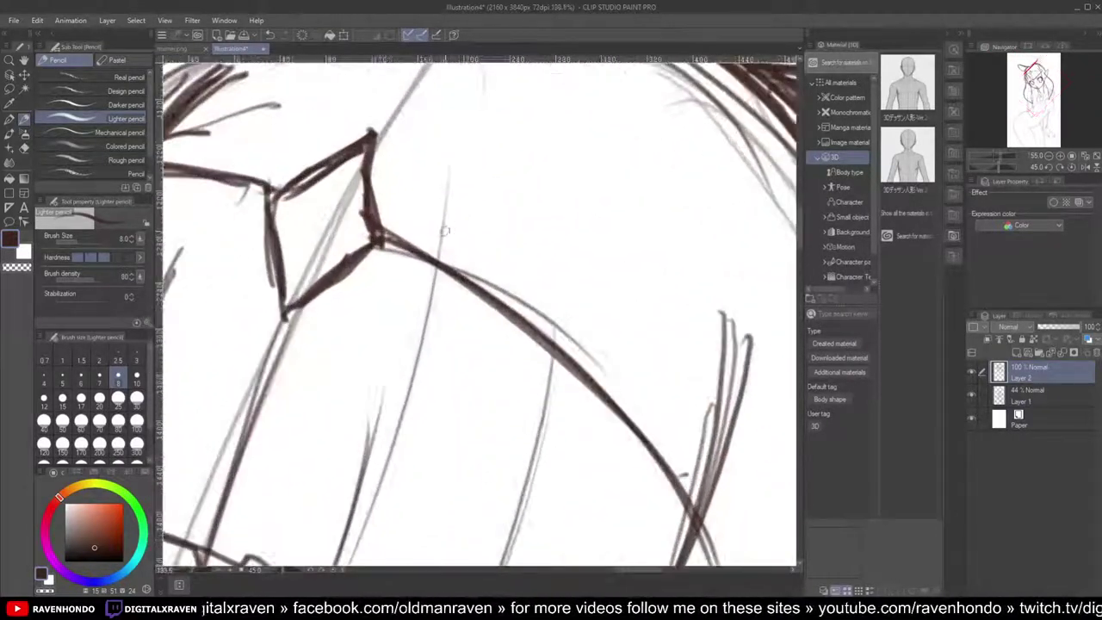
drag(407, 251, 451, 206)
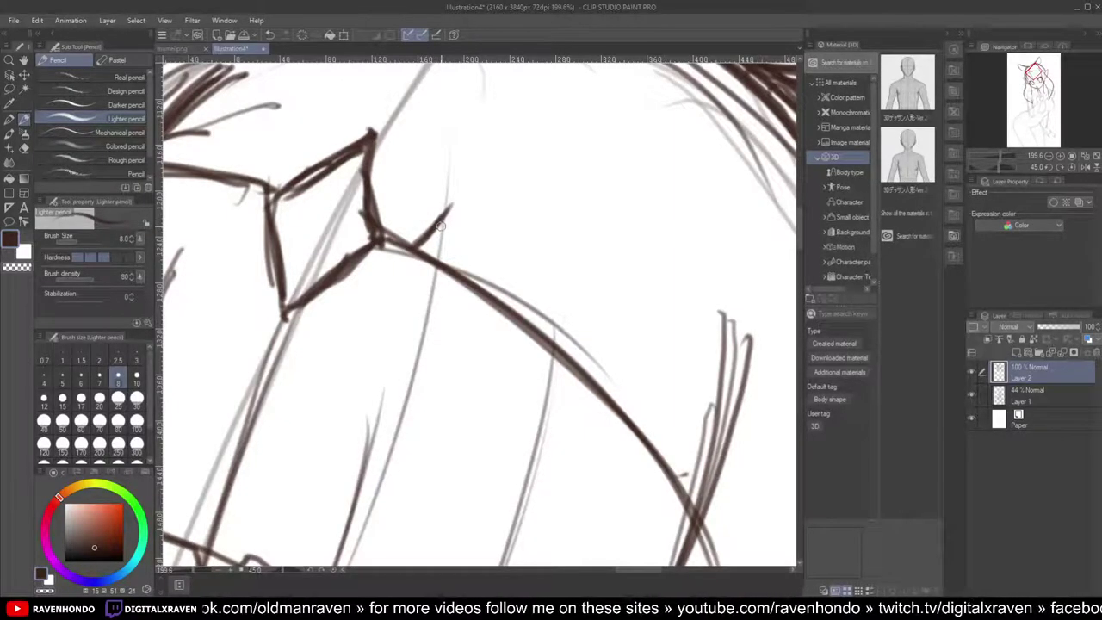
scroll(440, 225, down, 3)
scroll(440, 225, up, 3)
mouse_move(371, 136)
mouse_down()
mouse_move(385, 233)
mouse_move(290, 196)
mouse_up()
mouse_move(419, 243)
mouse_down()
mouse_move(456, 196)
mouse_move(469, 271)
mouse_up()
mouse_move(458, 203)
mouse_down()
mouse_move(476, 284)
mouse_move(406, 340)
mouse_up()
mouse_move(417, 258)
mouse_down()
mouse_move(422, 331)
mouse_move(419, 259)
mouse_up()
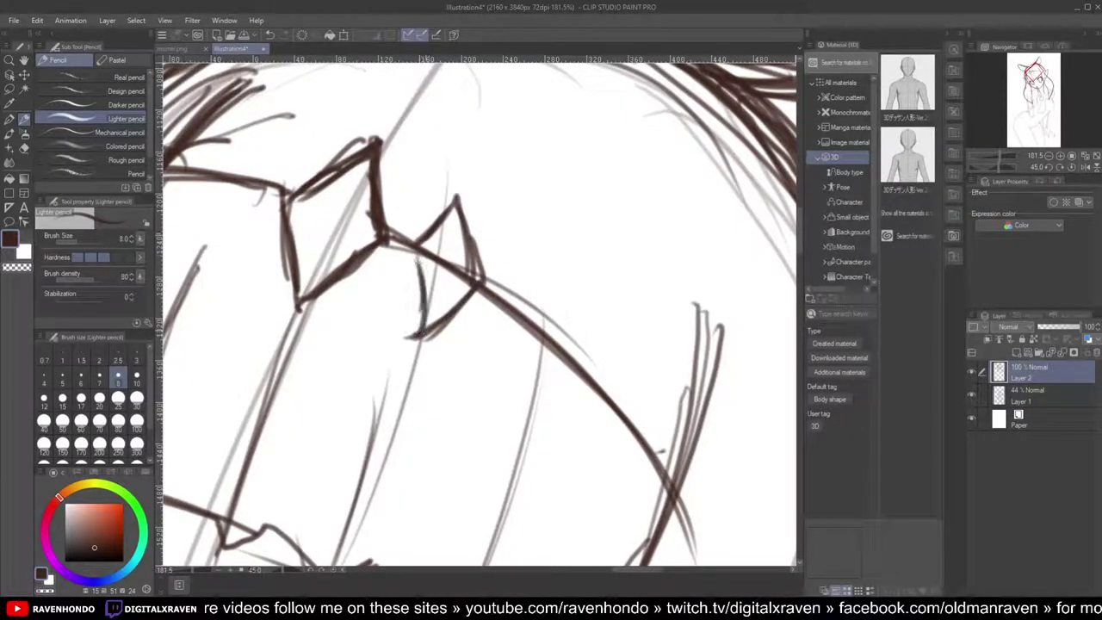
Step: Draw two more diamonds along the curved line toward the near side of the bangs
mouse_move(523, 324)
mouse_down()
mouse_move(565, 275)
mouse_move(578, 359)
mouse_up()
mouse_move(565, 284)
mouse_down()
mouse_move(566, 330)
mouse_move(553, 286)
mouse_move(508, 331)
mouse_up()
scroll(508, 332, down, 3)
scroll(508, 332, up, 6)
drag(585, 277, 510, 320)
drag(500, 315, 517, 441)
drag(506, 346, 521, 471)
mouse_move(616, 397)
mouse_down()
mouse_move(525, 456)
mouse_move(552, 381)
mouse_move(608, 369)
mouse_up()
scroll(517, 469, down, 9)
mouse_move(608, 371)
mouse_down()
mouse_move(605, 411)
mouse_move(583, 411)
mouse_up()
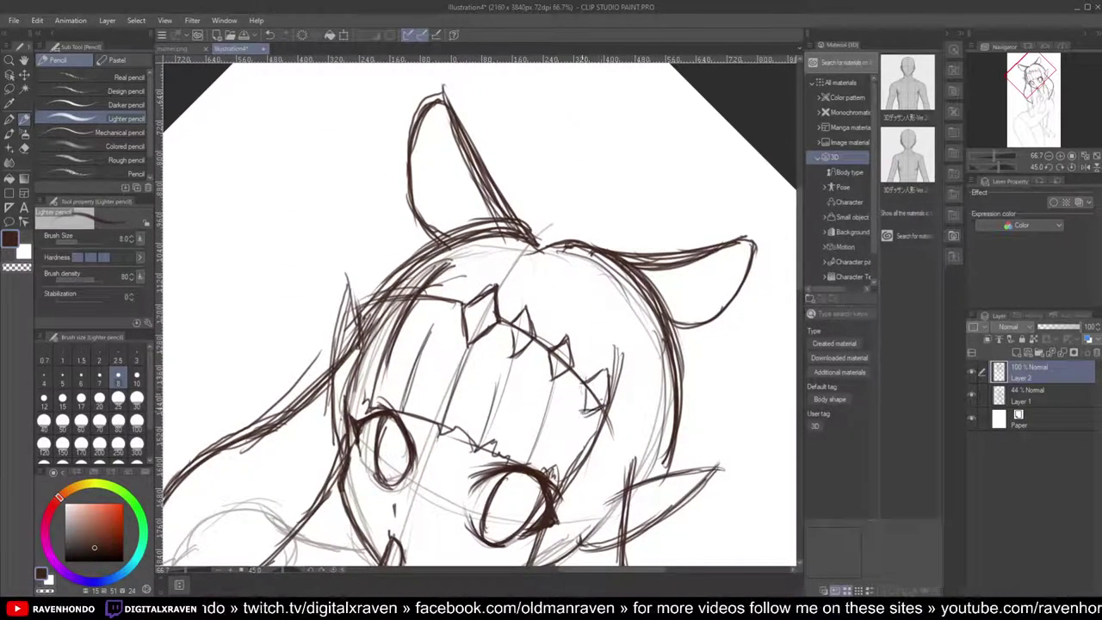
Step: Add a diamond with short strokes to the band on the far side of the bangs
mouse_move(446, 278)
mouse_down()
mouse_move(448, 301)
mouse_move(425, 287)
mouse_move(418, 298)
mouse_move(418, 334)
mouse_move(427, 327)
mouse_up()
drag(406, 281, 400, 305)
drag(410, 281, 386, 299)
drag(389, 301, 386, 329)
drag(401, 308, 393, 329)
scroll(398, 327, down, 5)
scroll(398, 328, up, 5)
scroll(398, 328, down, 2)
scroll(393, 327, down, 5)
scroll(392, 327, up, 3)
scroll(393, 327, down, 5)
scroll(393, 327, up, 5)
scroll(393, 327, down, 4)
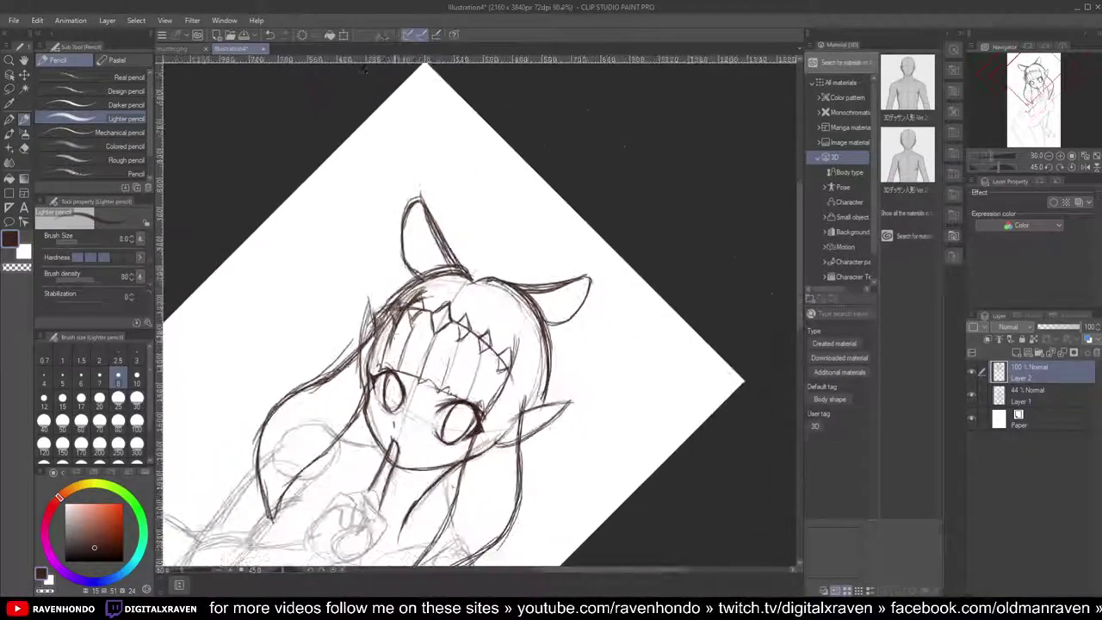
Step: Trace the far shoulder line between the long hair lock and the jaw in dark pencil
drag(394, 320, 511, 222)
scroll(517, 292, down, 2)
scroll(516, 293, up, 1)
drag(516, 297, 565, 258)
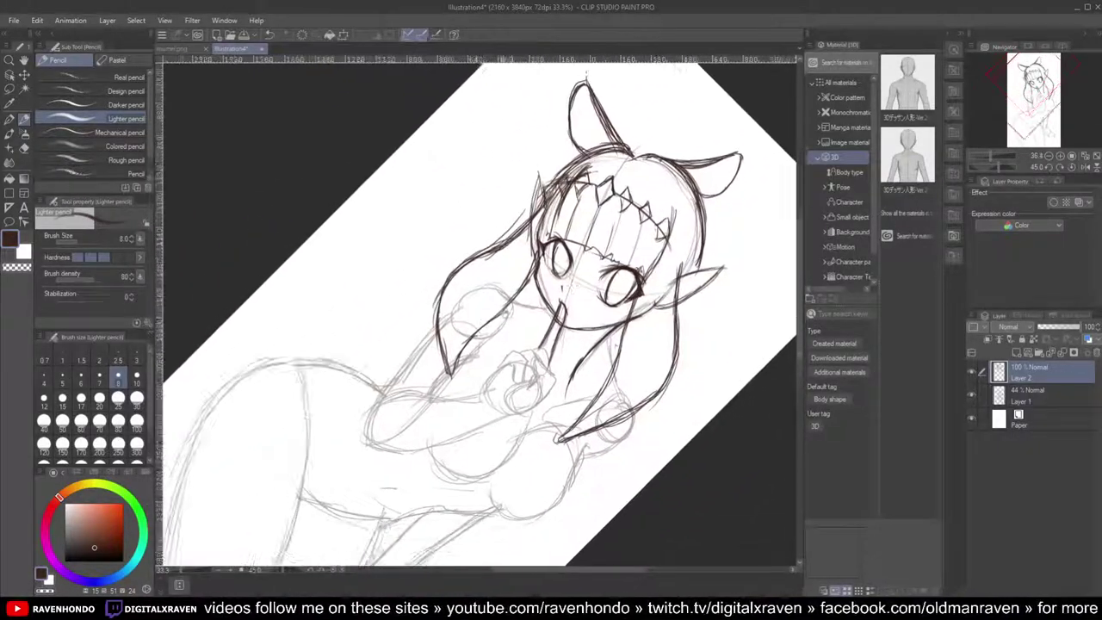
scroll(543, 301, up, 4)
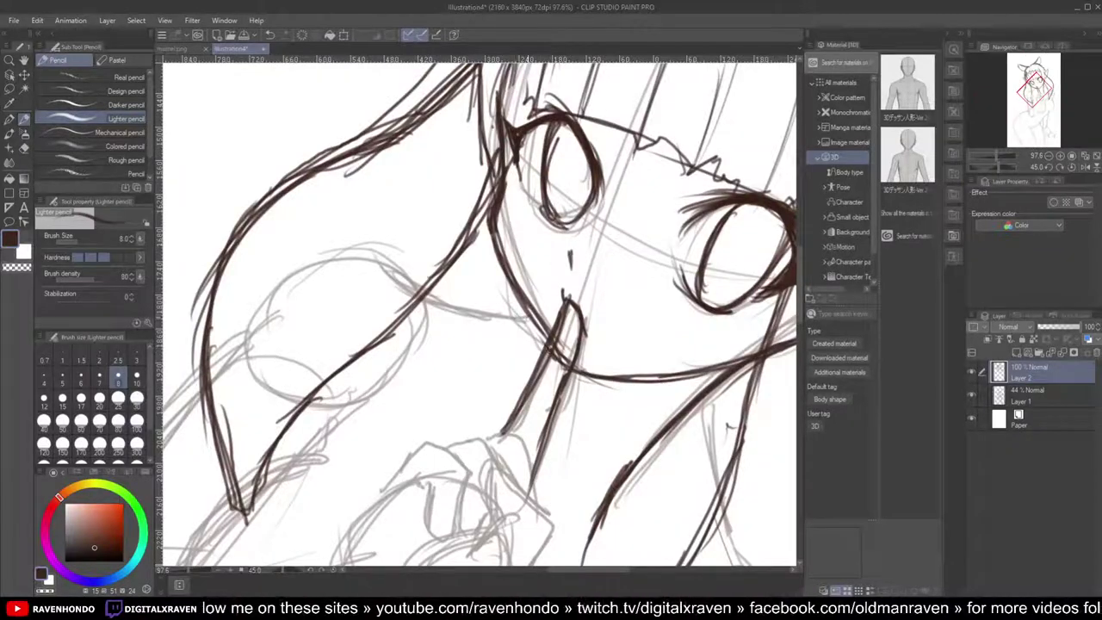
scroll(500, 314, down, 2)
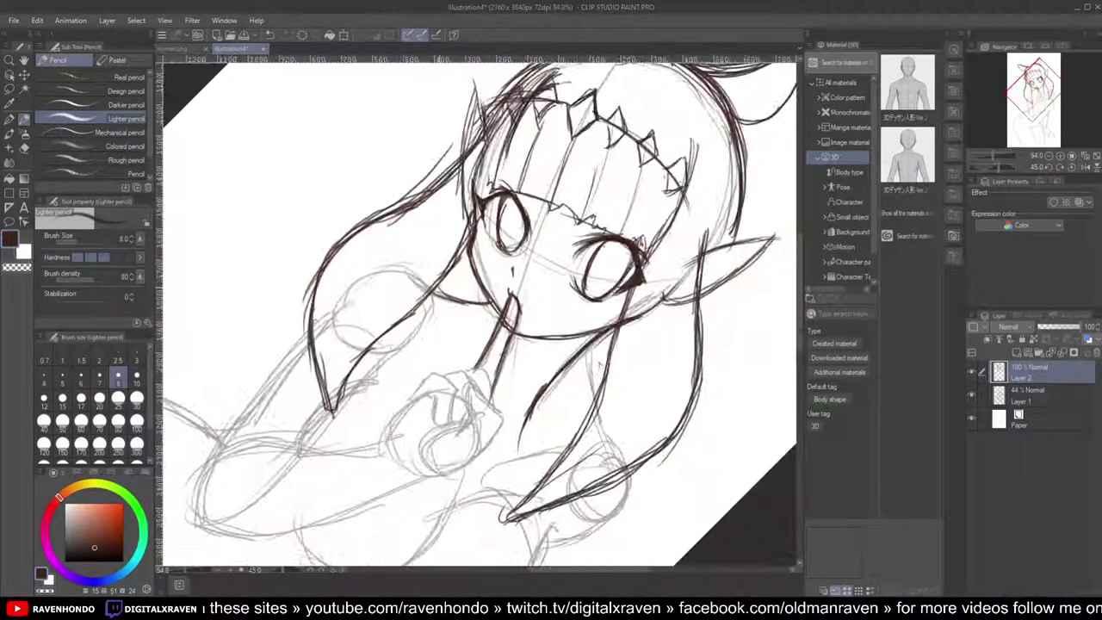
drag(508, 331, 579, 166)
scroll(672, 248, up, 1)
scroll(478, 312, down, 3)
scroll(479, 311, up, 2)
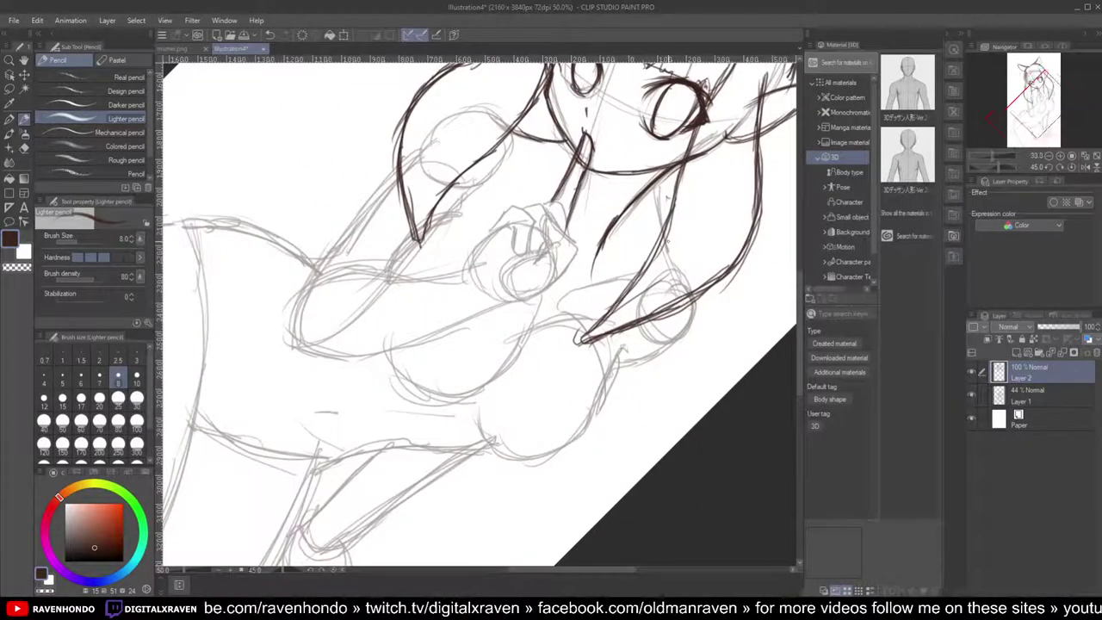
scroll(479, 311, down, 1)
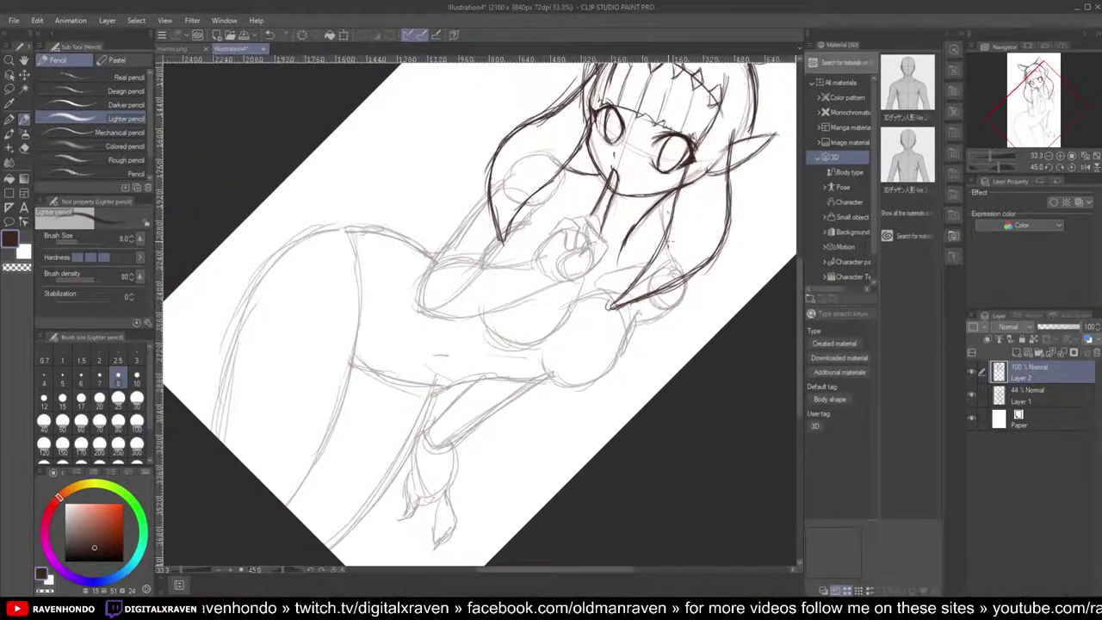
Step: Erase the rough chest shapes from the body sketch on Layer 1
click(1010, 401)
scroll(483, 271, up, 1)
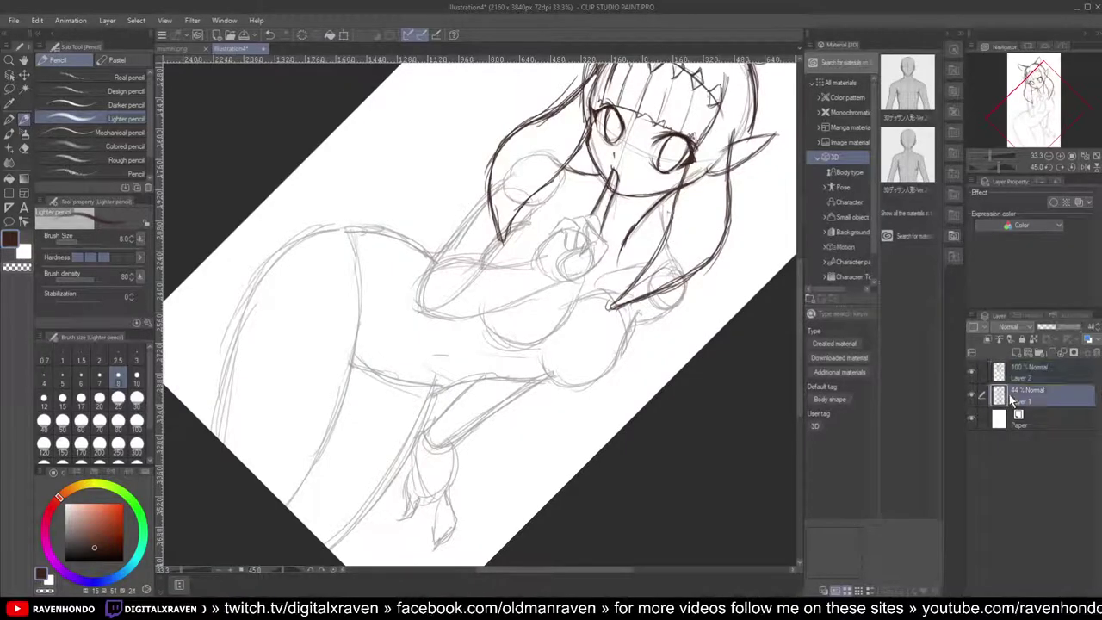
scroll(483, 271, down, 1)
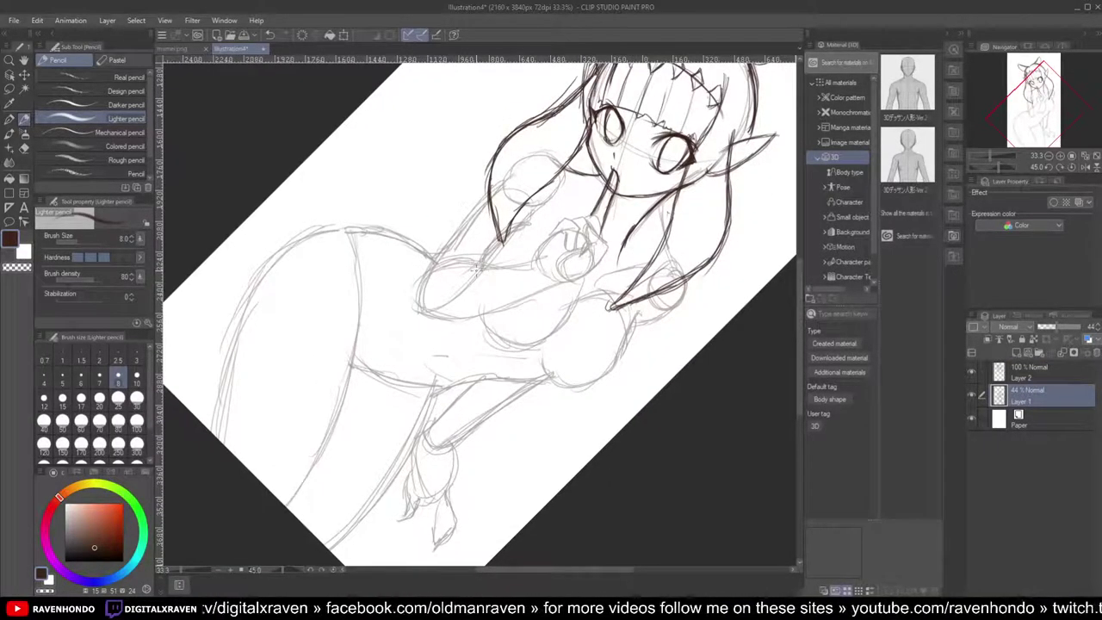
key(e)
mouse_move(609, 348)
mouse_down()
mouse_move(543, 360)
mouse_move(539, 326)
mouse_move(503, 345)
mouse_move(585, 325)
mouse_up()
key(p)
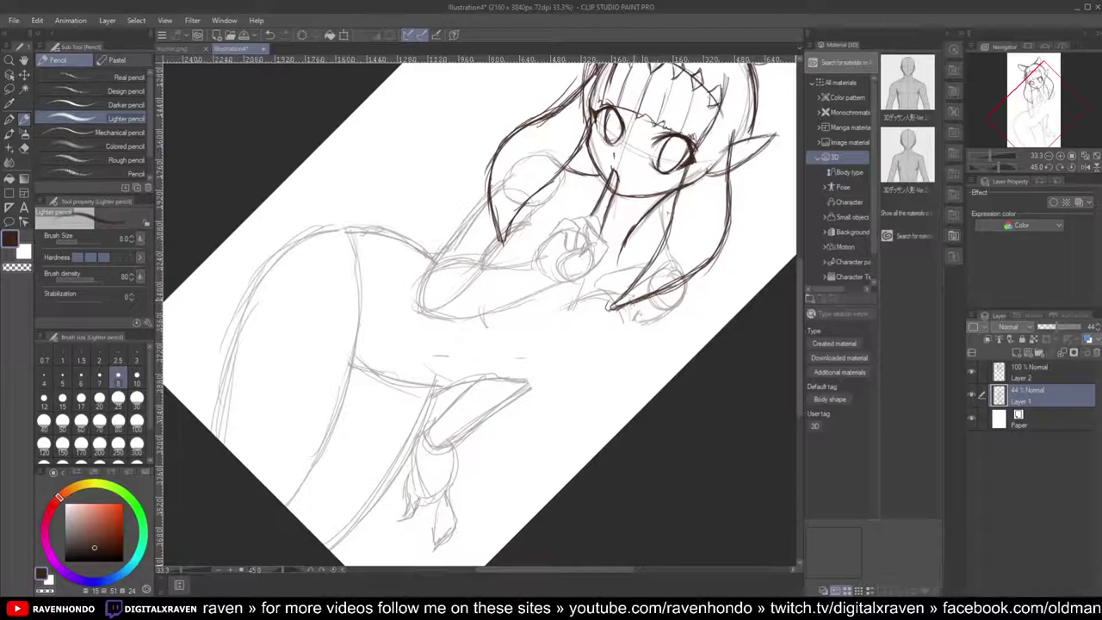
mouse_move(632, 309)
mouse_down()
mouse_move(573, 349)
mouse_move(615, 318)
mouse_move(593, 348)
mouse_move(565, 350)
mouse_move(585, 341)
mouse_up()
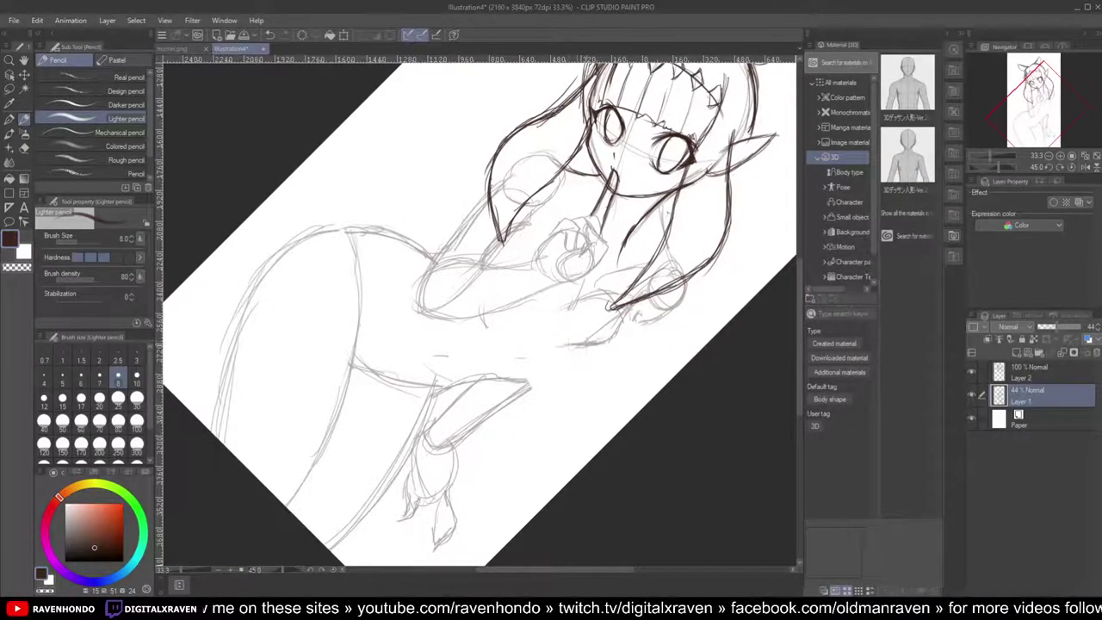
scroll(603, 341, down, 2)
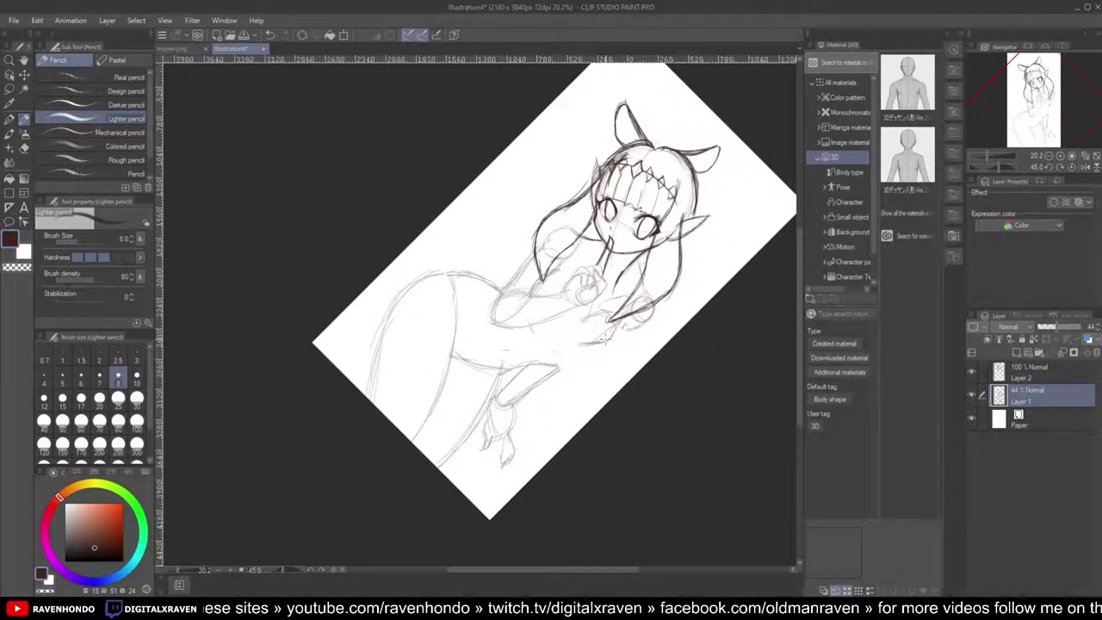
key(ctrl+z)
key(ctrl+z)
key(ctrl+z)
Step: Sketch a new, flatter chest and torso contour on Layer 1 from the near shoulder down to the waist, with small chest marks
mouse_move(621, 321)
mouse_down()
mouse_move(590, 351)
mouse_move(496, 371)
mouse_up()
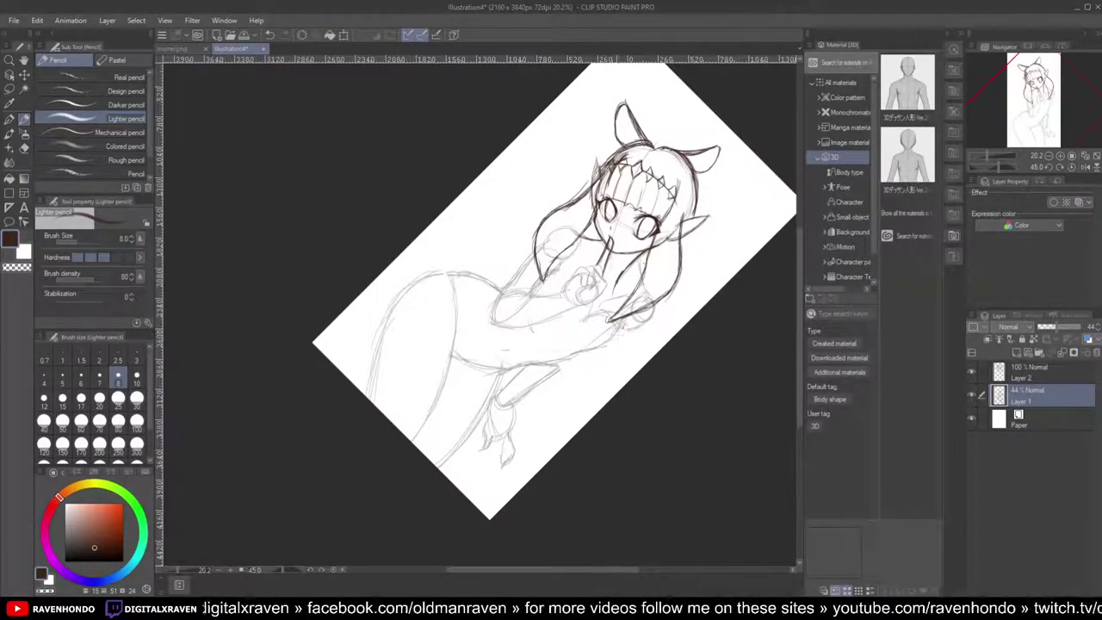
drag(568, 332, 550, 323)
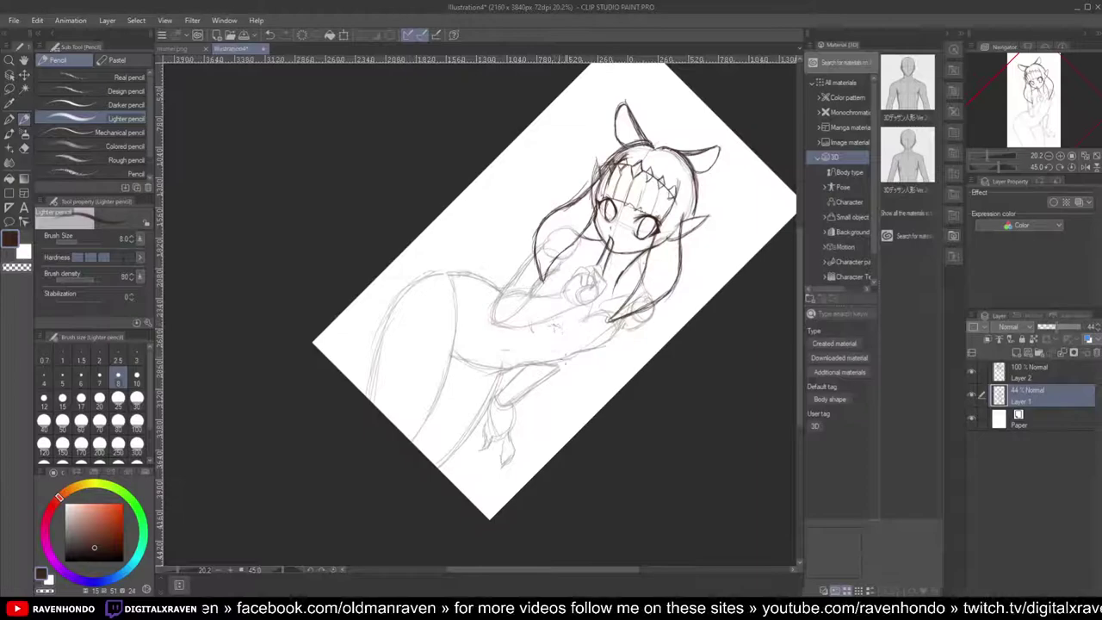
drag(613, 337, 535, 365)
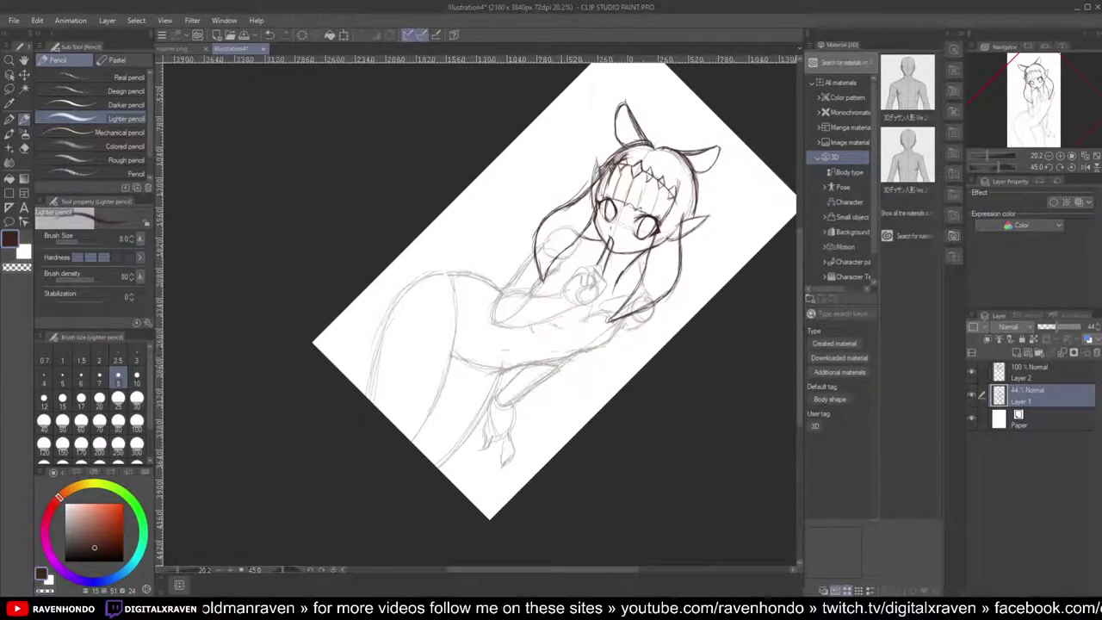
scroll(563, 360, down, 2)
scroll(566, 359, up, 4)
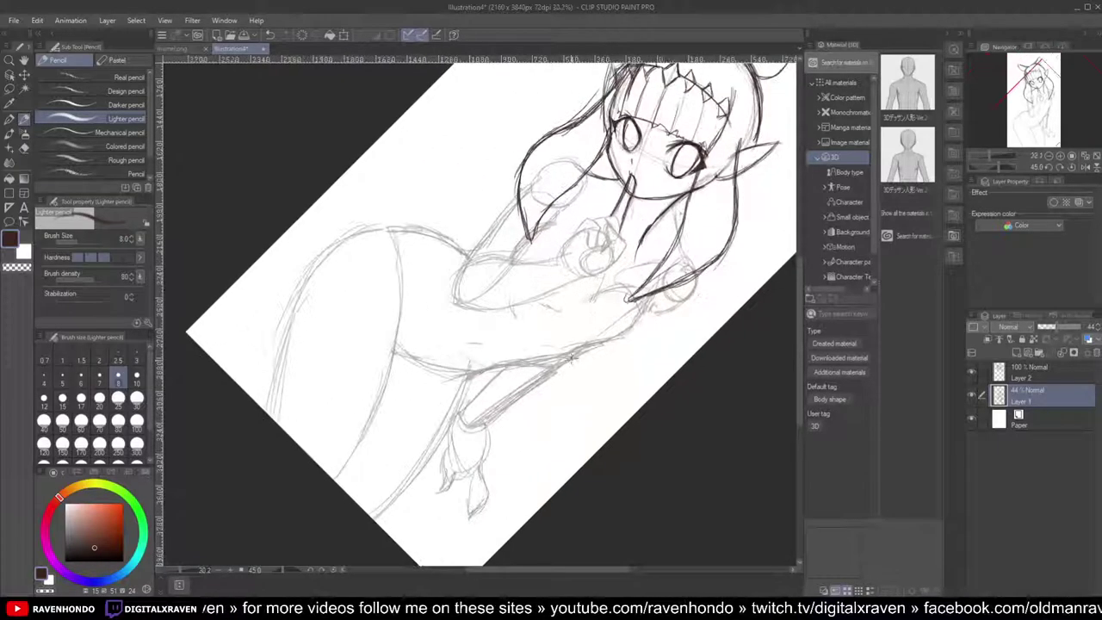
scroll(567, 358, down, 2)
scroll(569, 372, up, 2)
scroll(568, 371, down, 2)
Step: Erase the jaw line where it crosses the raised finger on Layer 2, using the Hard eraser at size 25
click(1029, 375)
scroll(553, 339, down, 2)
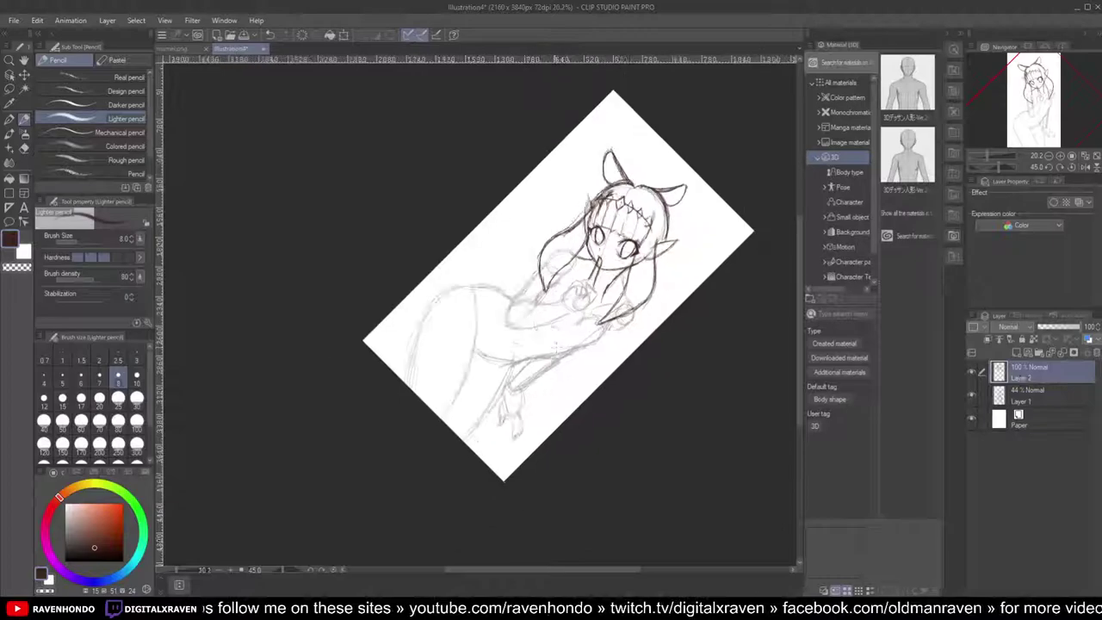
scroll(553, 340, up, 2)
scroll(582, 272, up, 3)
scroll(565, 199, up, 4)
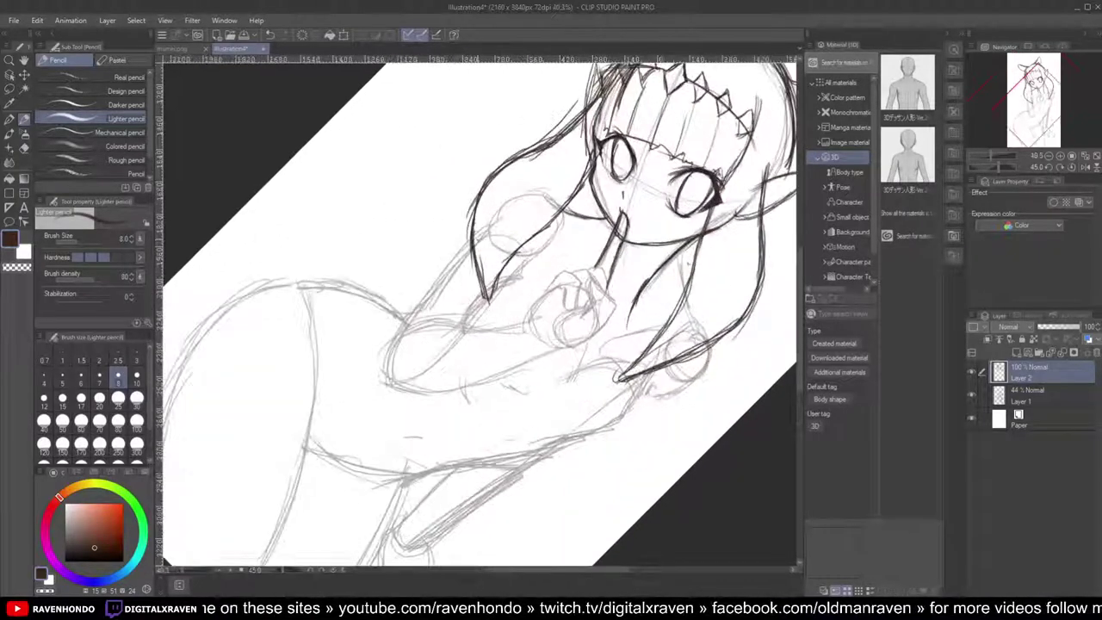
key(e)
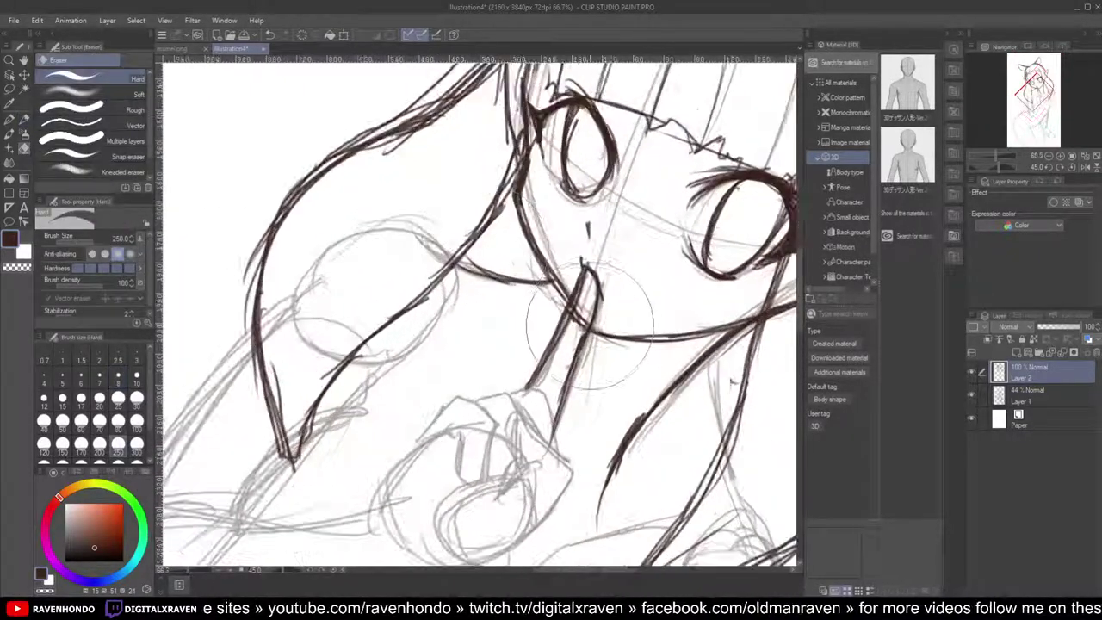
scroll(585, 310, up, 2)
key(asciicircum)
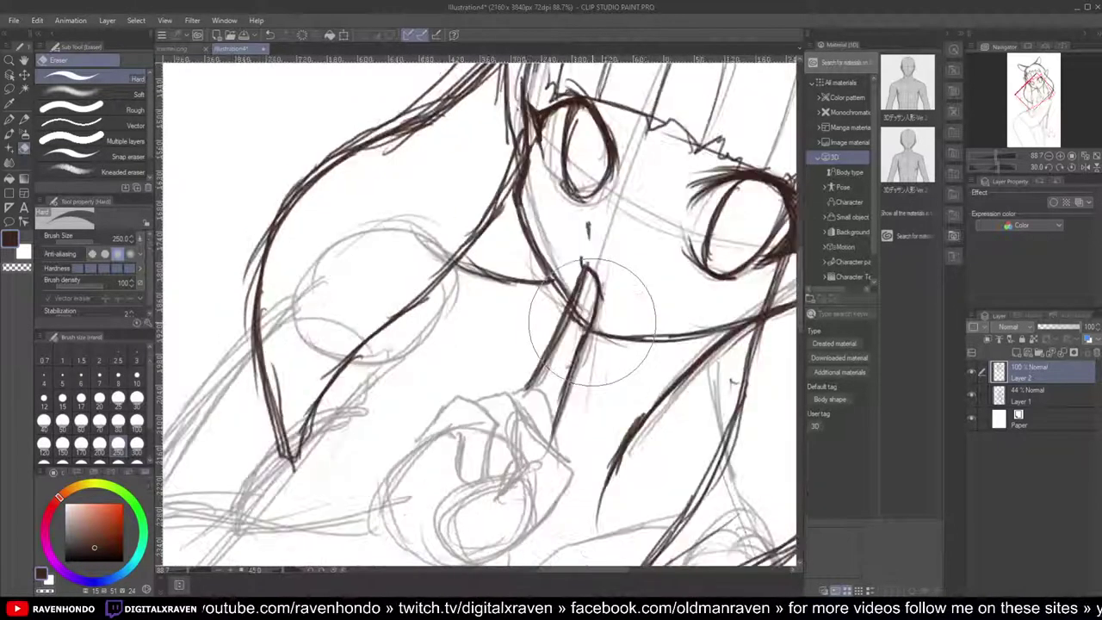
key(bracketleft)
key(bracketleft)
key(bracketleft)
key(bracketleft)
key(bracketleft)
key(bracketleft)
key(bracketleft)
key(bracketleft)
key(bracketleft)
key(bracketleft)
key(bracketleft)
key(bracketleft)
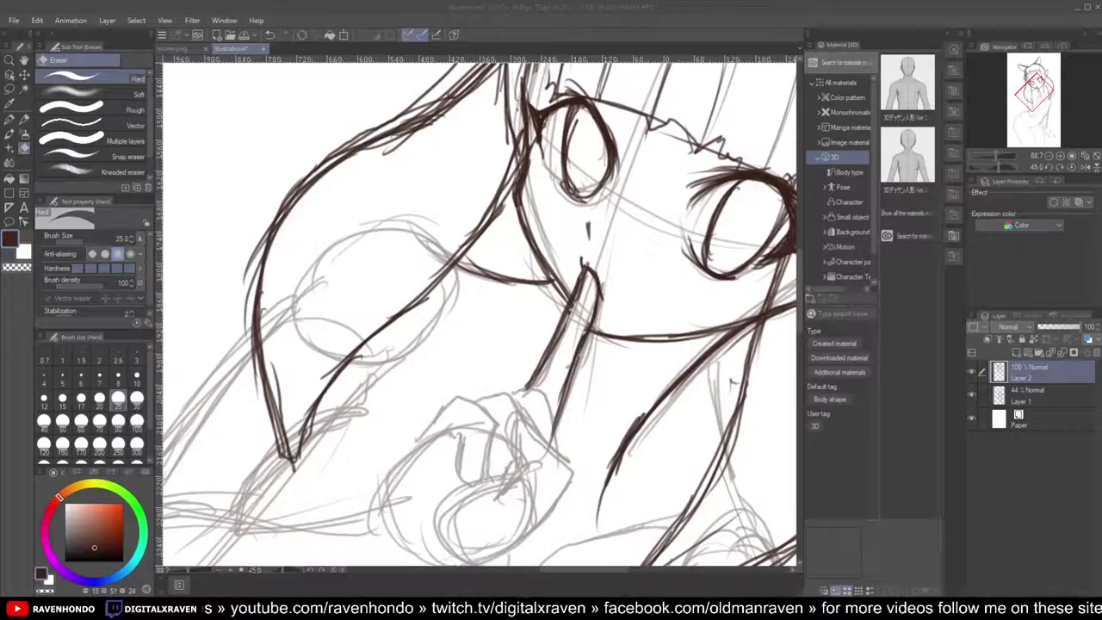
scroll(520, 293, down, 6)
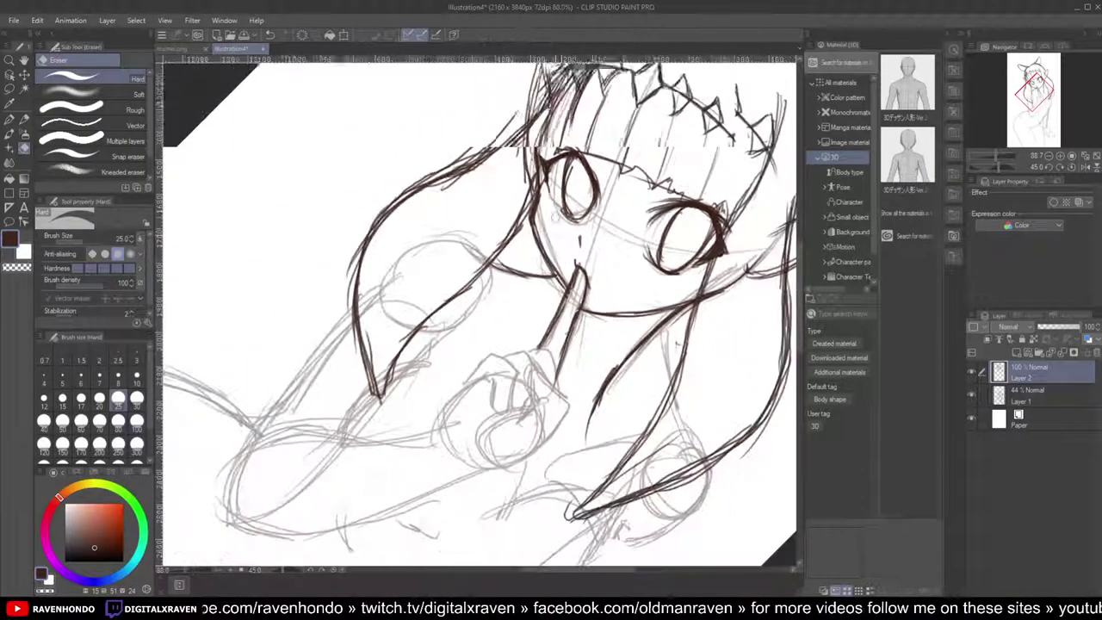
scroll(519, 293, up, 4)
scroll(515, 294, down, 3)
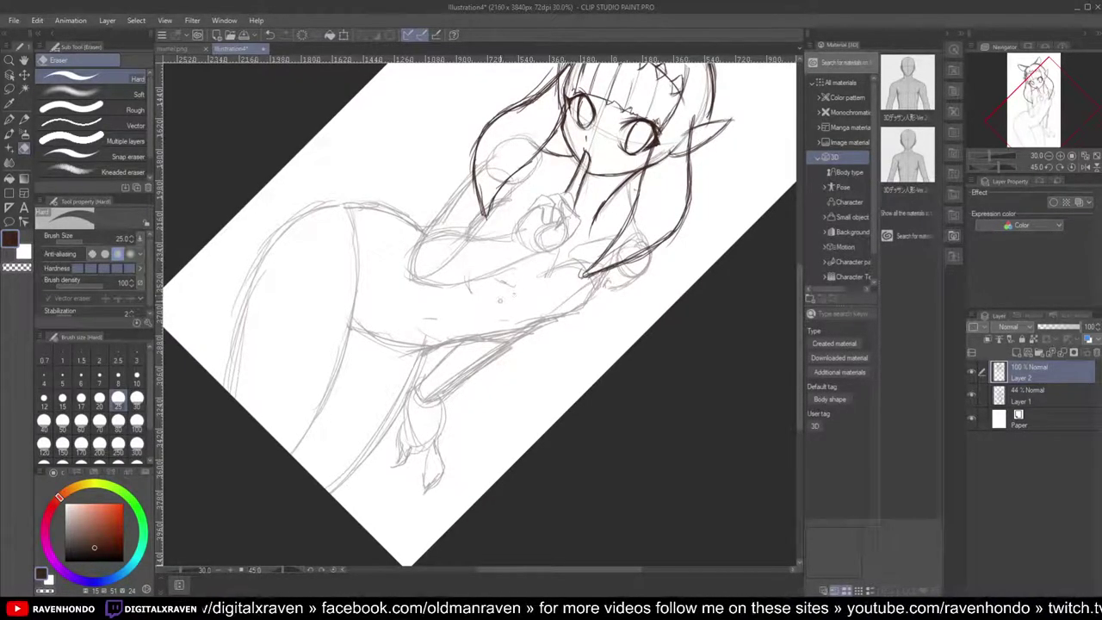
scroll(596, 197, up, 1)
scroll(608, 231, up, 1)
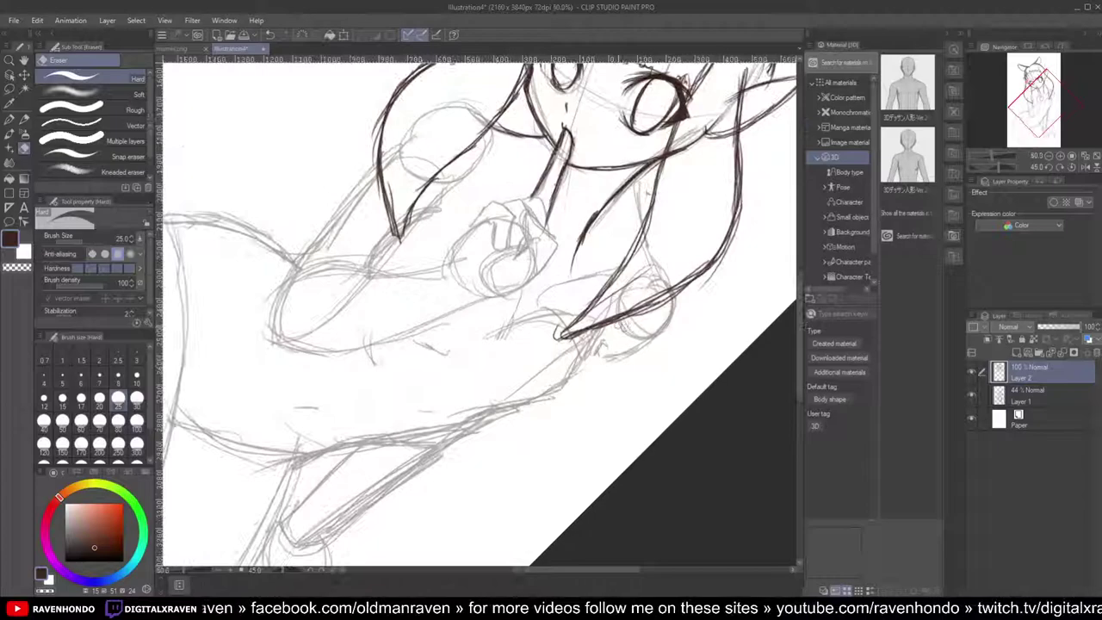
scroll(621, 326, down, 1)
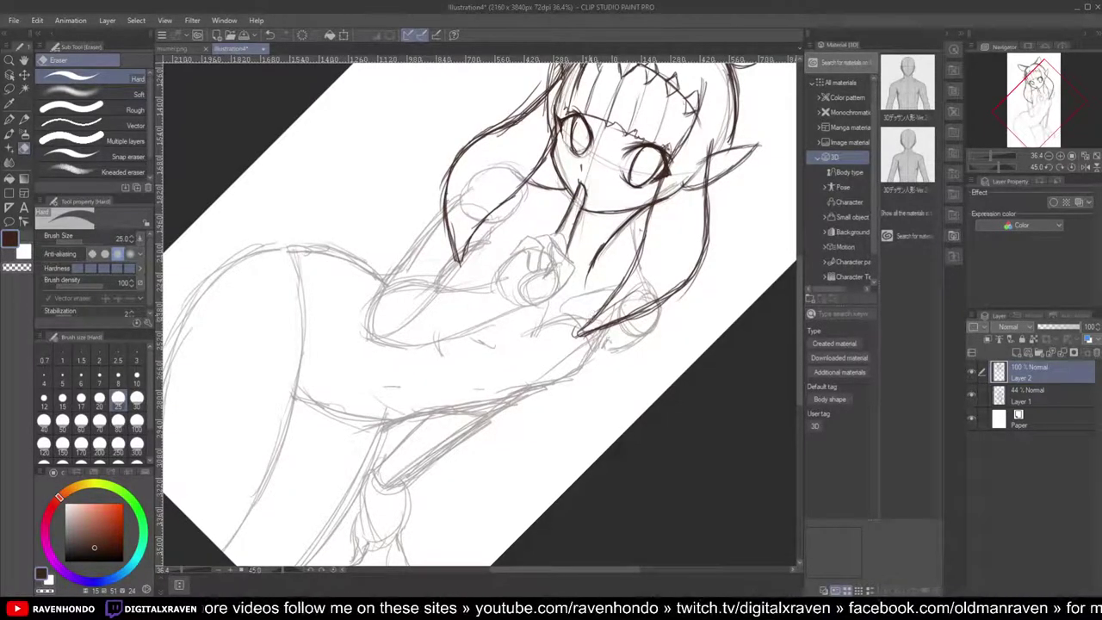
Step: Draw a long loose hair strand in dark Lighter pencil on Layer 2, sweeping outward from beside the far ear behind the far hair lock
drag(659, 244, 579, 353)
drag(564, 243, 647, 237)
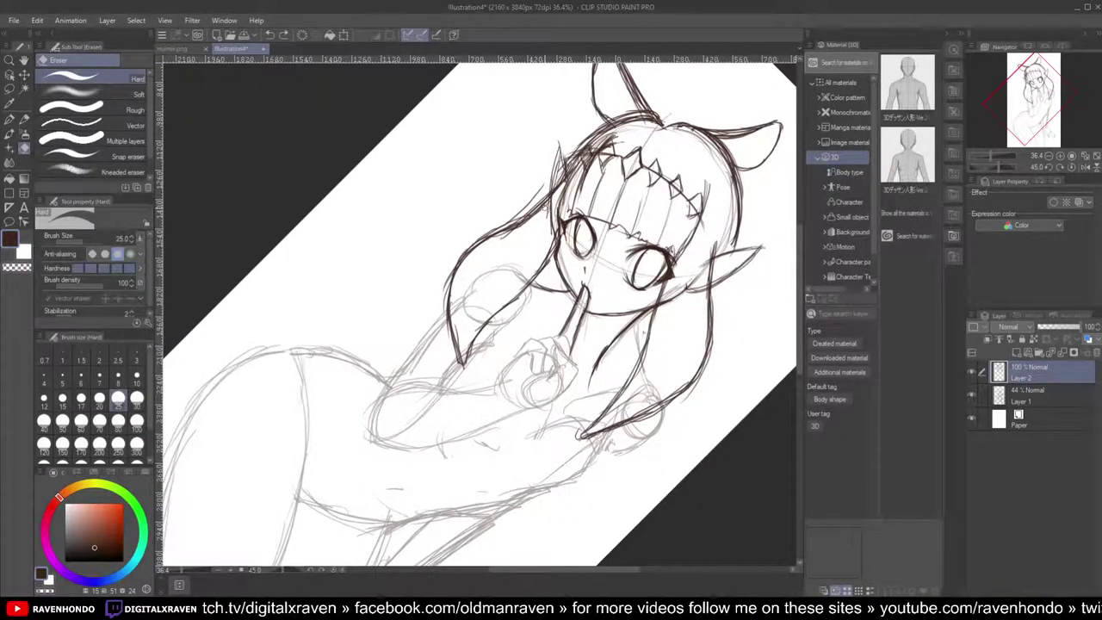
key(p)
key(p)
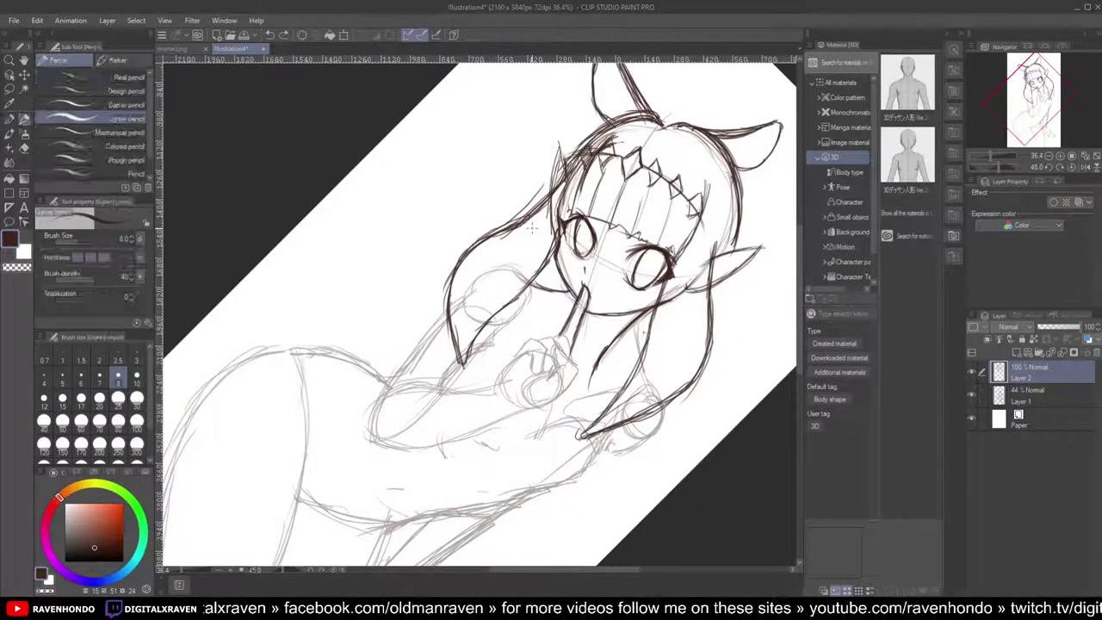
drag(522, 219, 435, 255)
key(ctrl+z)
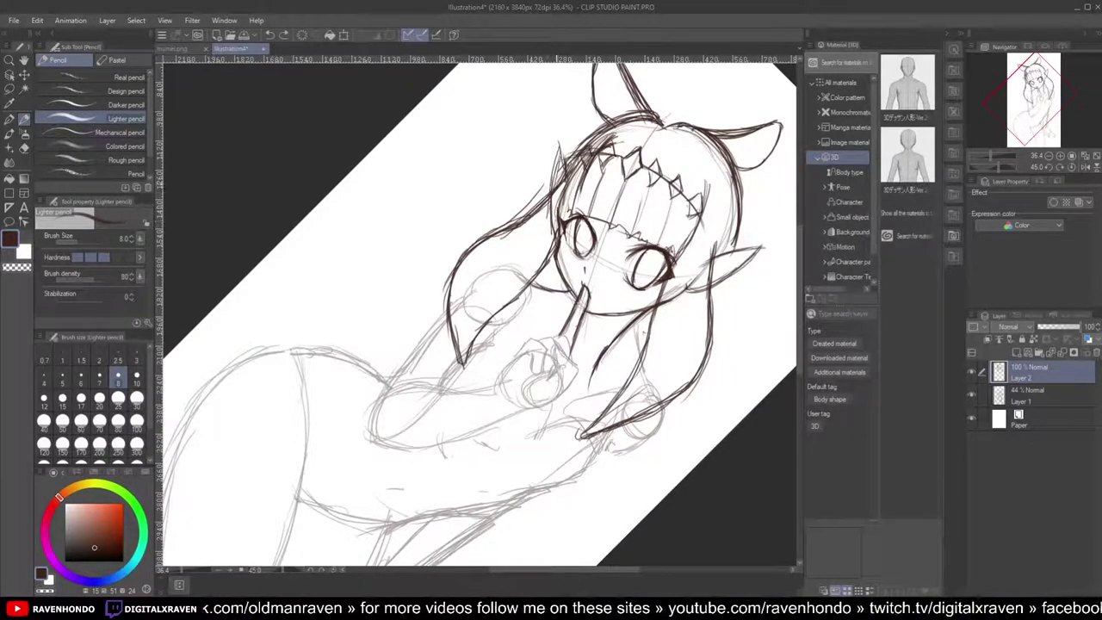
drag(551, 186, 432, 246)
drag(522, 210, 390, 260)
drag(495, 225, 360, 285)
mouse_move(478, 227)
mouse_down()
mouse_move(364, 281)
mouse_move(357, 299)
mouse_up()
drag(452, 233, 364, 278)
mouse_move(497, 224)
mouse_down()
mouse_move(347, 302)
mouse_move(527, 218)
mouse_up()
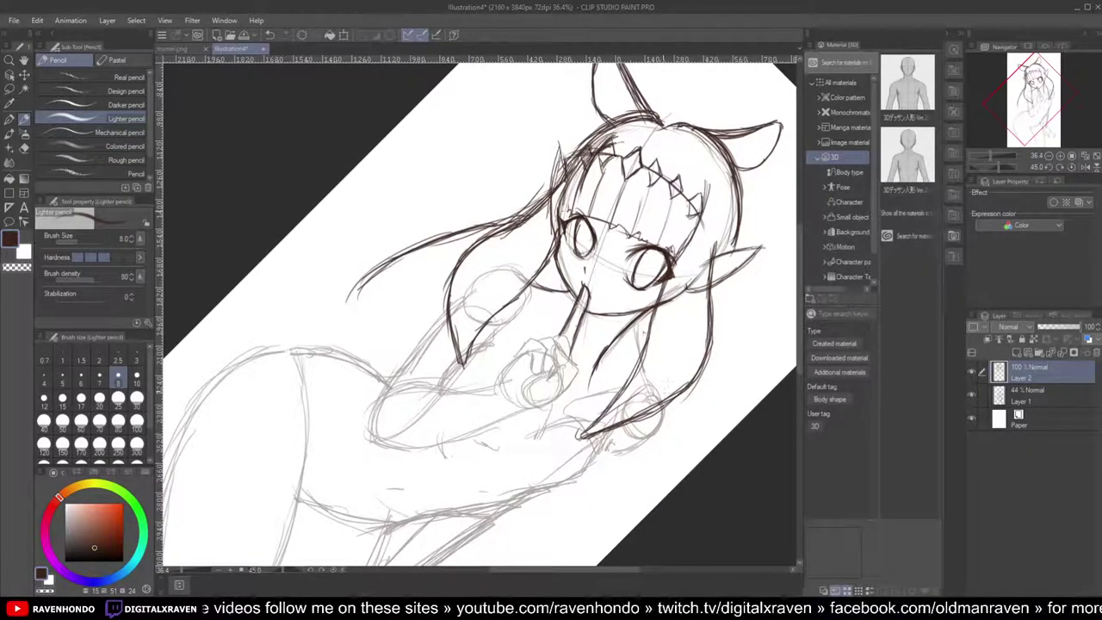
Step: Sketch the angular upper edge of a chest garment beneath the near hair lock, with a pointed inner corner and a short lower edge
drag(660, 410, 658, 452)
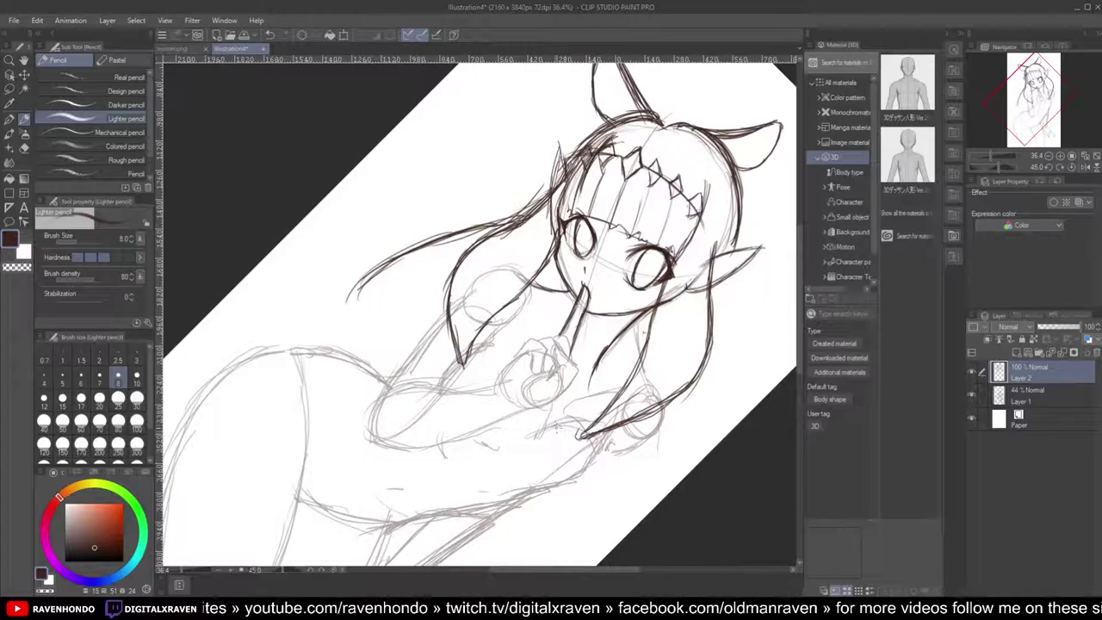
mouse_move(583, 419)
mouse_down()
mouse_move(529, 438)
mouse_move(584, 422)
mouse_move(592, 470)
mouse_up()
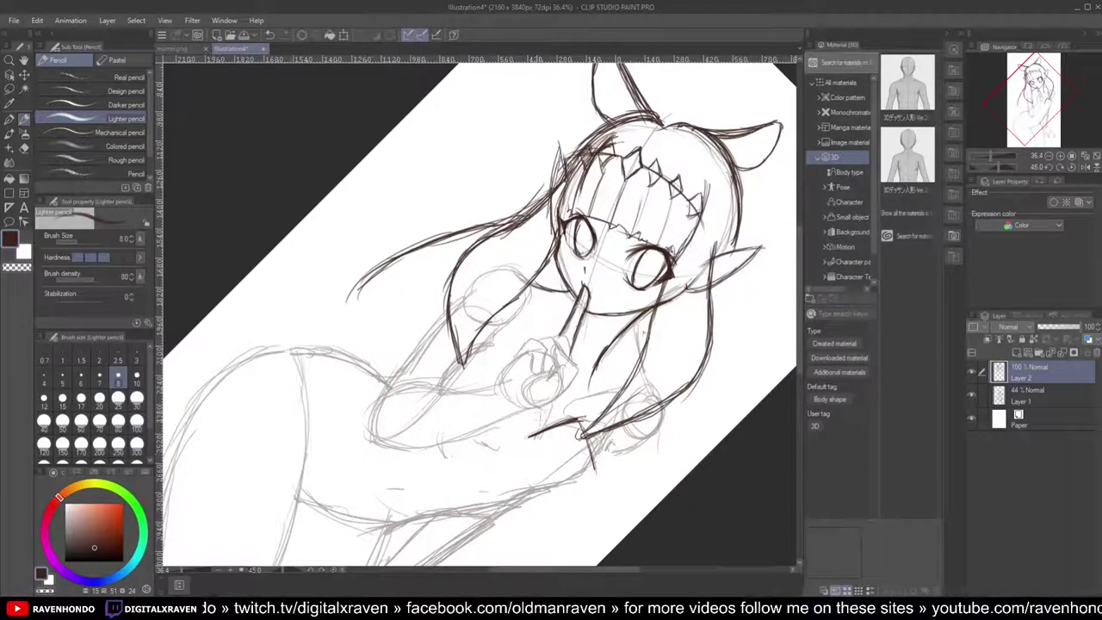
mouse_move(574, 420)
mouse_down()
mouse_move(515, 441)
mouse_move(543, 394)
mouse_up()
drag(527, 438, 543, 408)
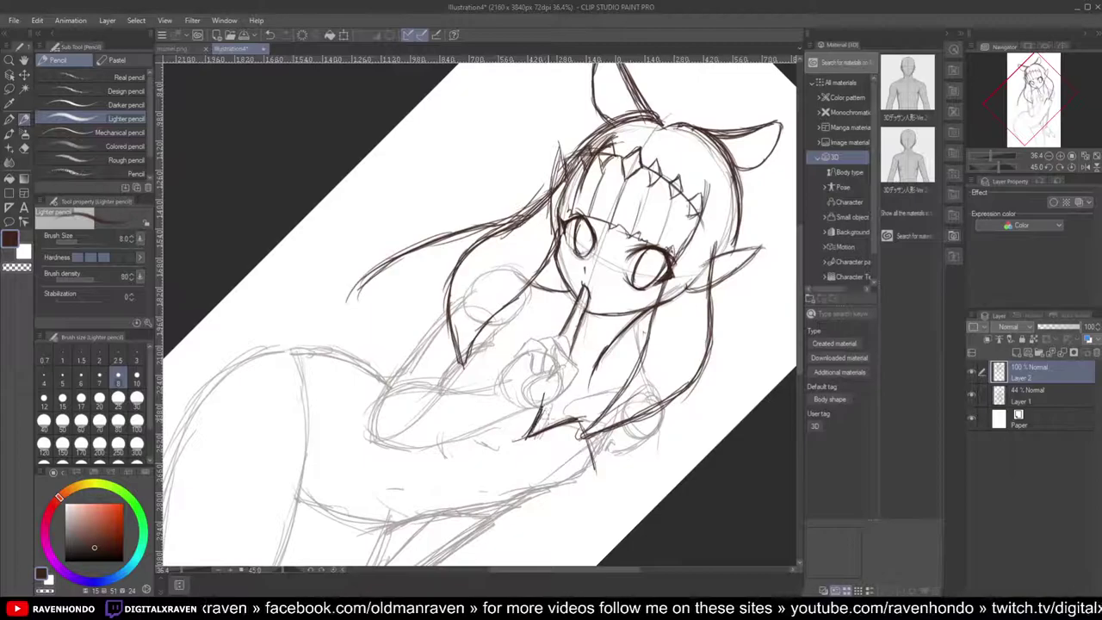
mouse_move(592, 465)
mouse_down()
mouse_move(596, 487)
mouse_move(556, 494)
mouse_up()
drag(613, 434, 592, 462)
mouse_move(601, 484)
mouse_down()
mouse_move(539, 498)
mouse_move(553, 492)
mouse_up()
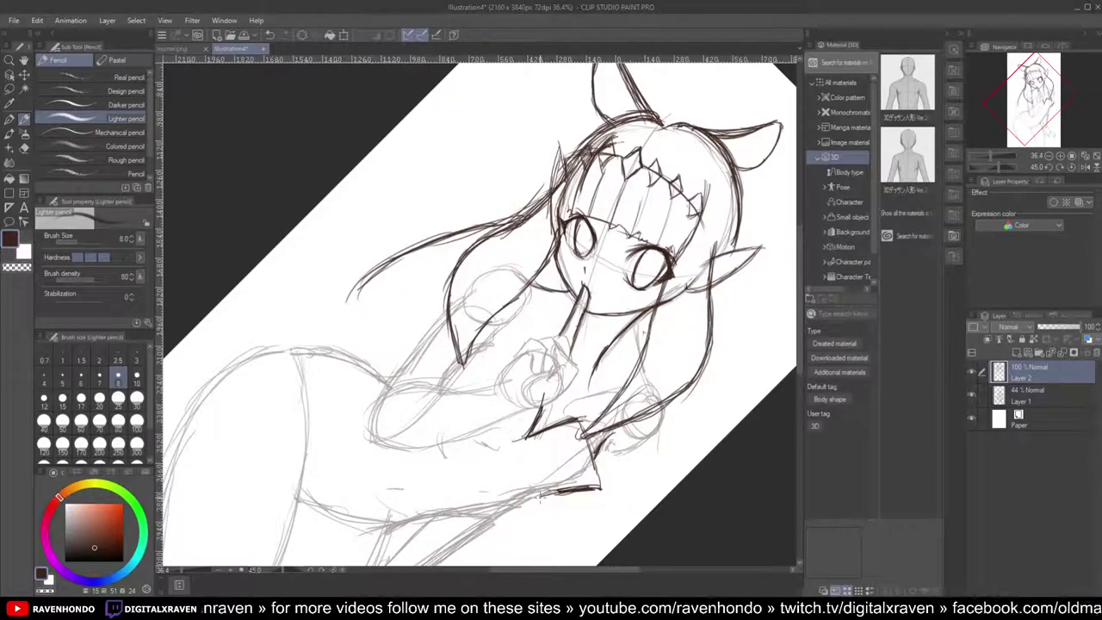
Step: Draw the garment's neckline from the tip of the far hair lock behind the hand toward the pointed corner, undoing the surplus strokes
drag(541, 447, 605, 460)
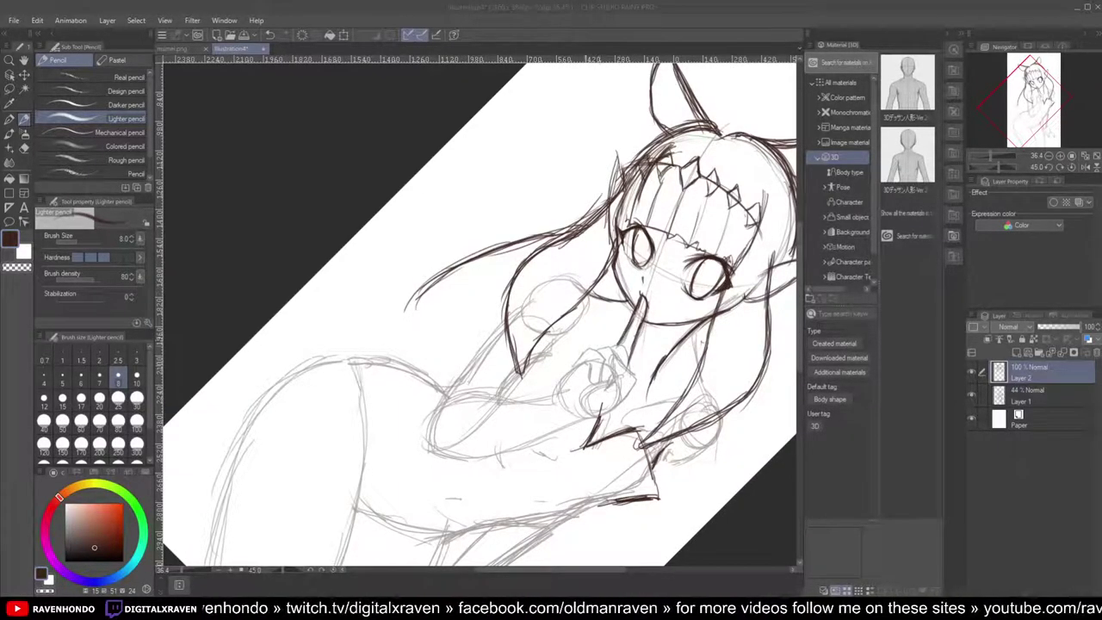
drag(558, 335, 531, 359)
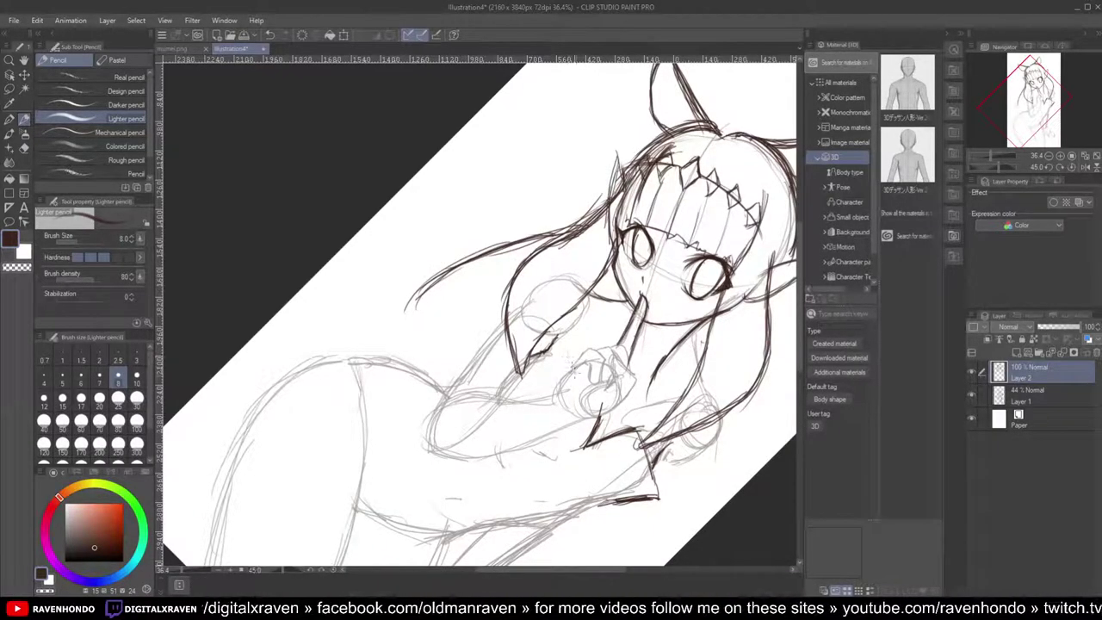
drag(599, 413, 565, 336)
drag(600, 397, 571, 349)
key(ctrl+z)
key(ctrl+z)
key(ctrl+z)
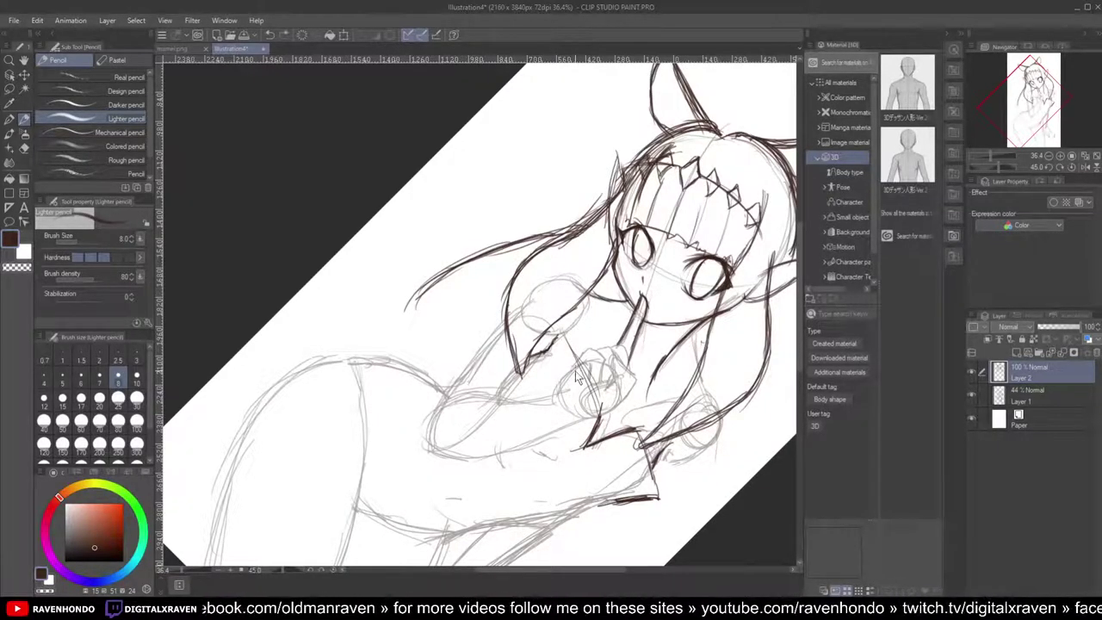
drag(592, 437, 613, 410)
drag(581, 360, 564, 334)
mouse_move(576, 354)
mouse_down()
mouse_move(558, 332)
mouse_move(546, 345)
mouse_move(568, 350)
mouse_move(528, 365)
mouse_up()
mouse_move(547, 334)
mouse_down()
mouse_move(534, 354)
mouse_move(575, 349)
mouse_up()
scroll(540, 320, down, 2)
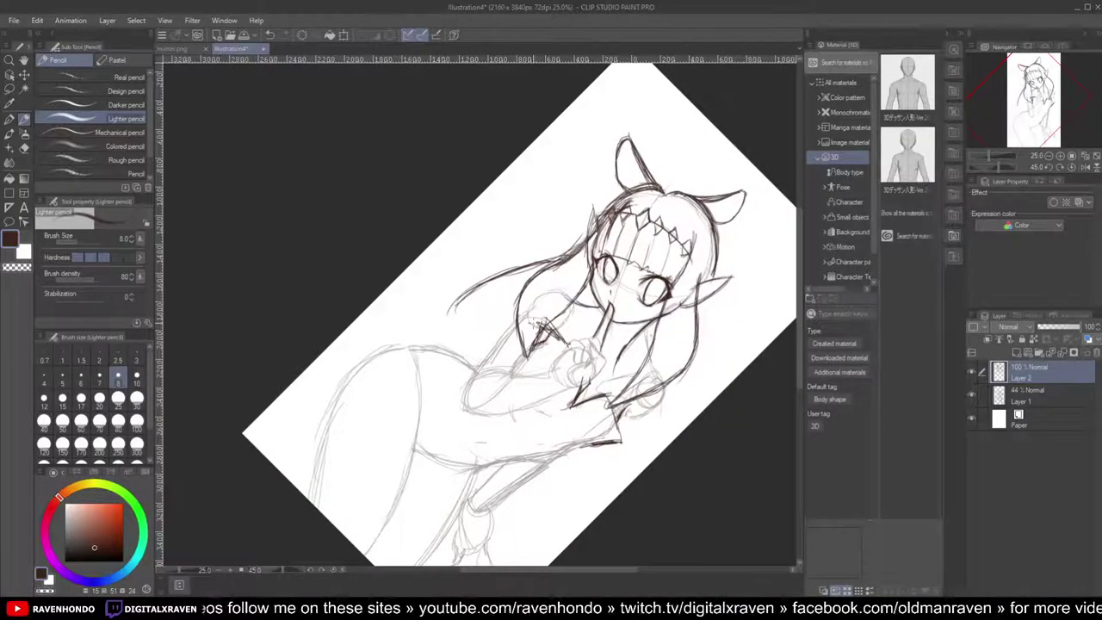
key(ctrl+z)
key(ctrl+z)
key(ctrl+z)
key(ctrl+z)
key(ctrl+z)
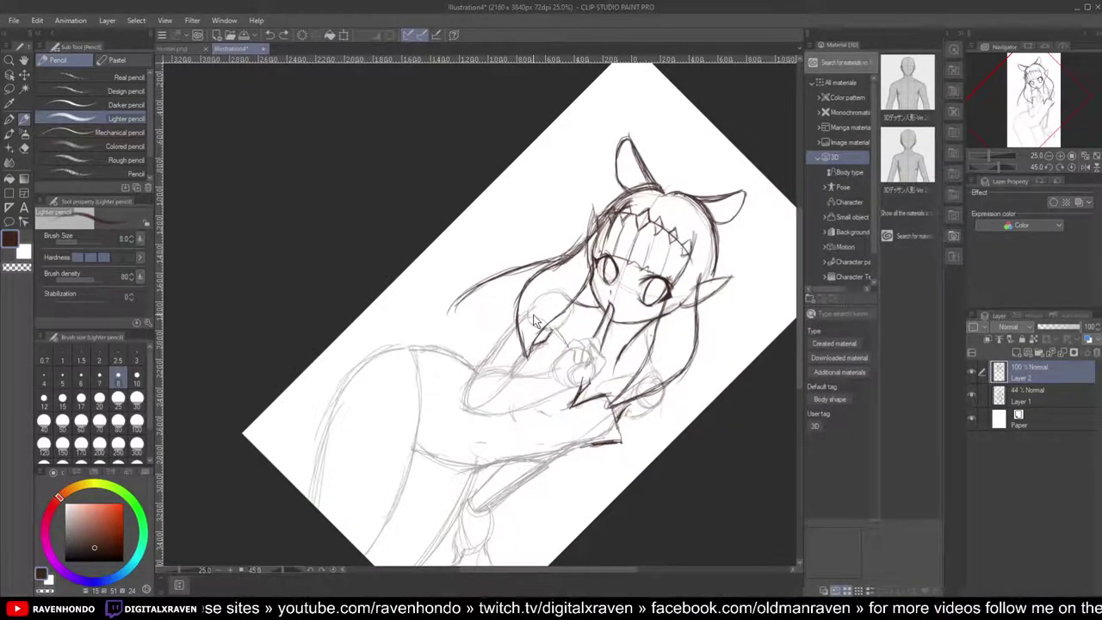
Step: Erase the garment's short lower edge on the near side with the Hard eraser, enlarging the brush to size 80
scroll(534, 321, up, 2)
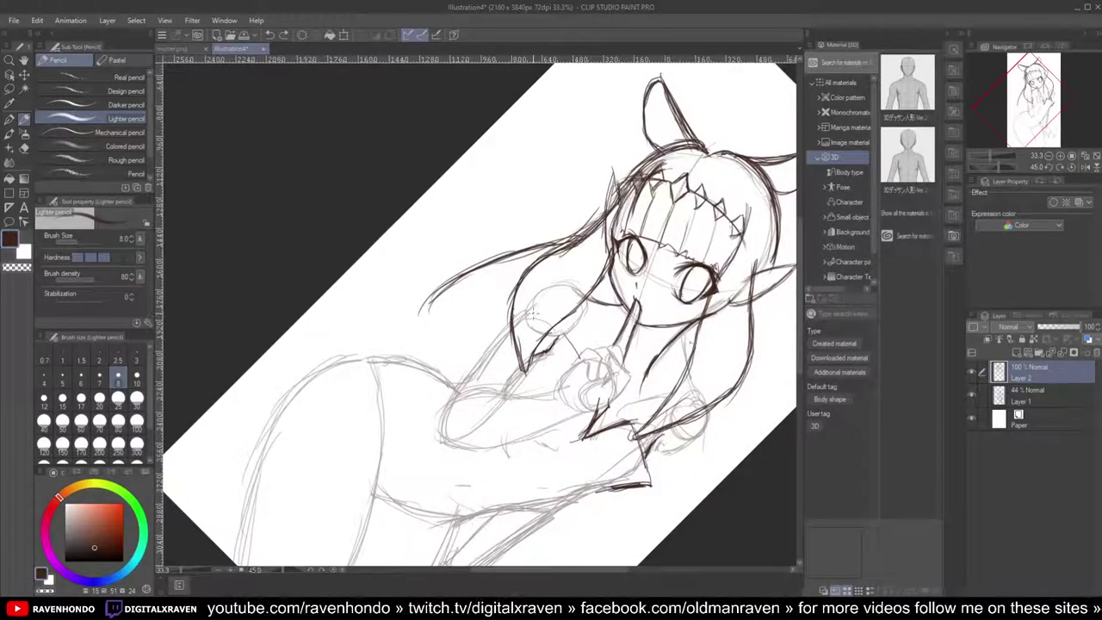
drag(533, 313, 536, 274)
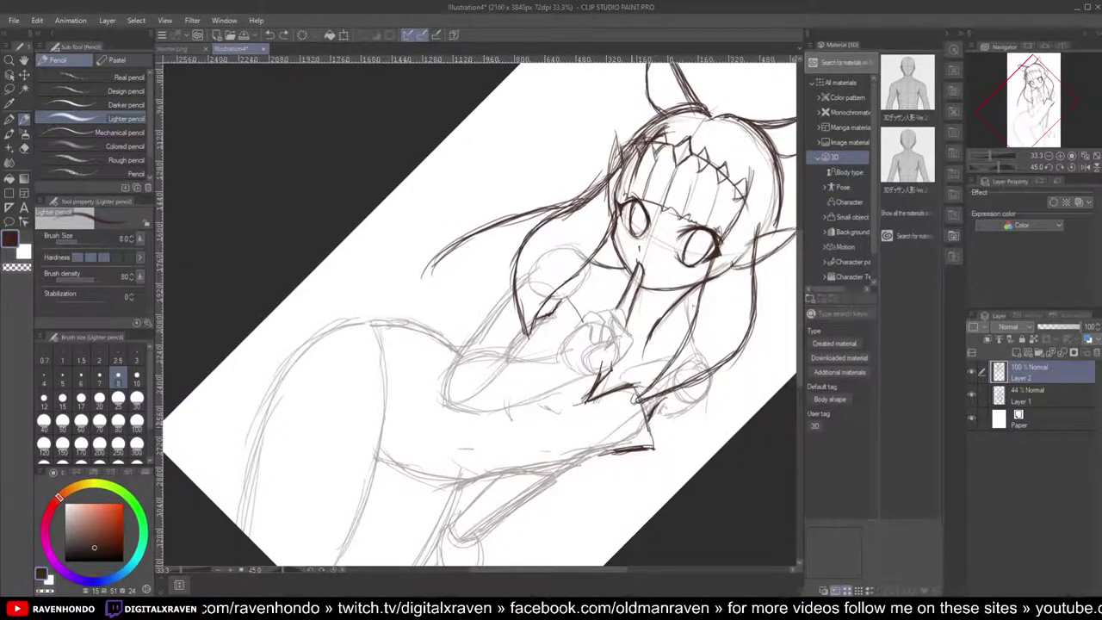
key(e)
mouse_move(650, 444)
mouse_down()
mouse_move(627, 453)
mouse_move(644, 456)
mouse_up()
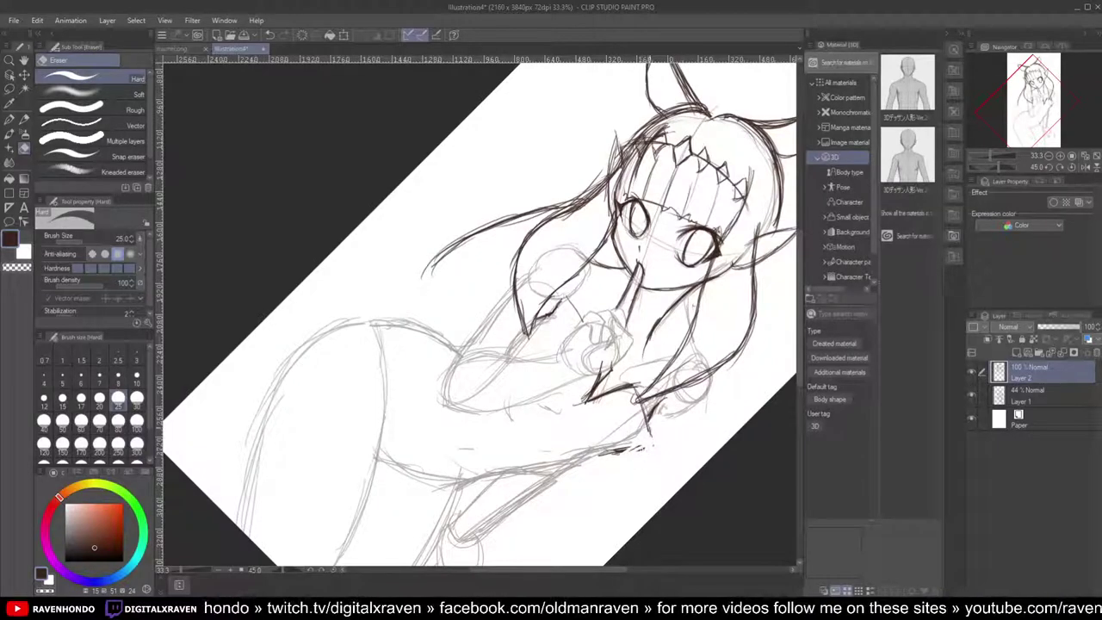
key(asciicircum)
key(asciicircum)
key(asciicircum)
key(asciicircum)
key(minus)
key(minus)
key(minus)
key(minus)
key(minus)
key(bracketright)
key(bracketright)
key(bracketright)
key(bracketright)
key(bracketright)
key(bracketright)
drag(683, 396, 668, 393)
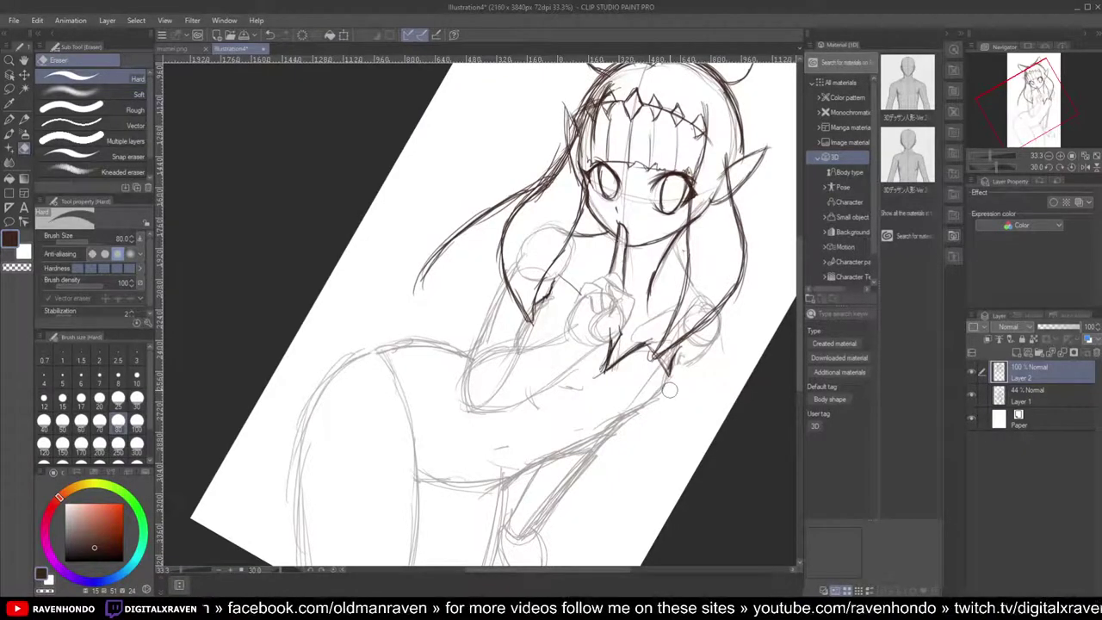
Step: Redraw the garment's near side edge down along the torso with the Lighter pencil and darken the neckline beside the far hair lock
key(p)
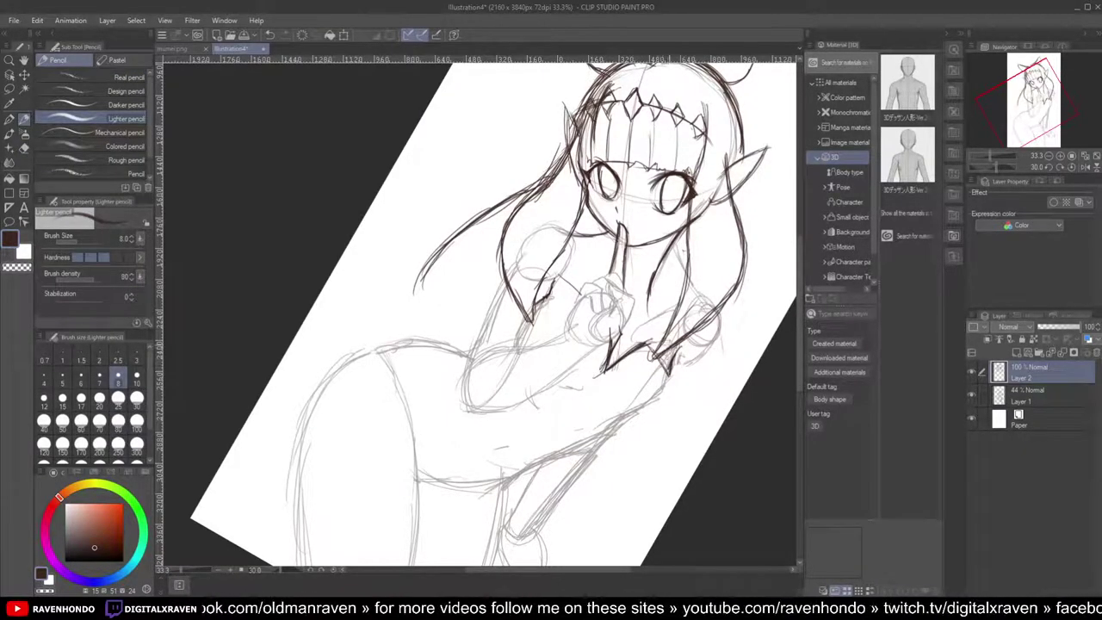
mouse_move(644, 347)
mouse_down()
mouse_move(672, 369)
mouse_move(665, 399)
mouse_move(639, 408)
mouse_up()
drag(667, 390, 603, 428)
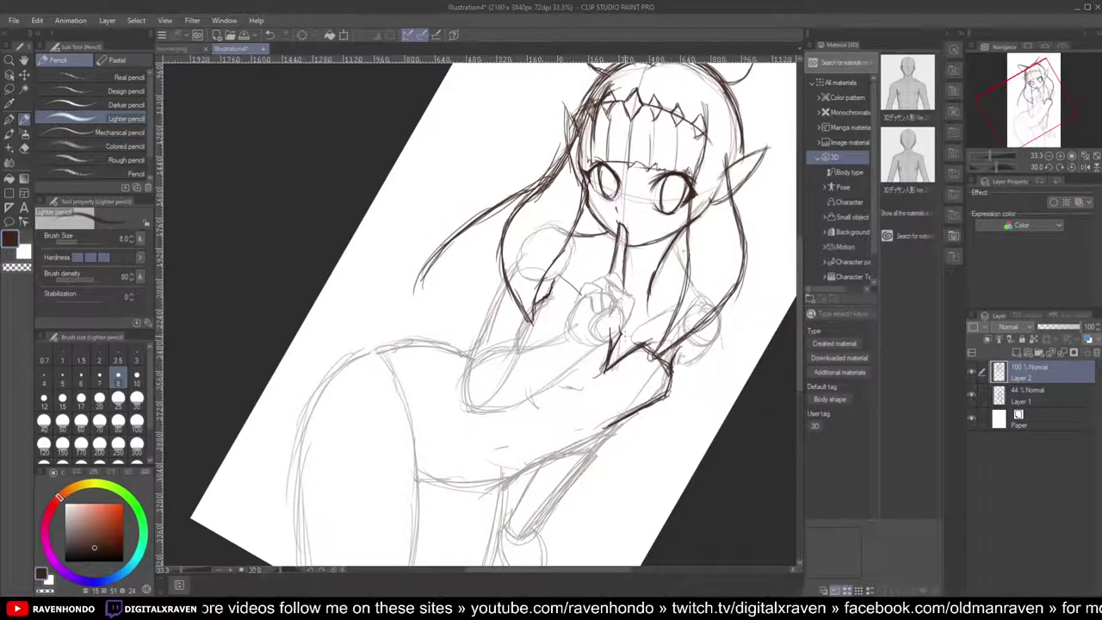
drag(552, 280, 574, 290)
mouse_move(551, 282)
mouse_down()
mouse_move(568, 286)
mouse_move(531, 308)
mouse_up()
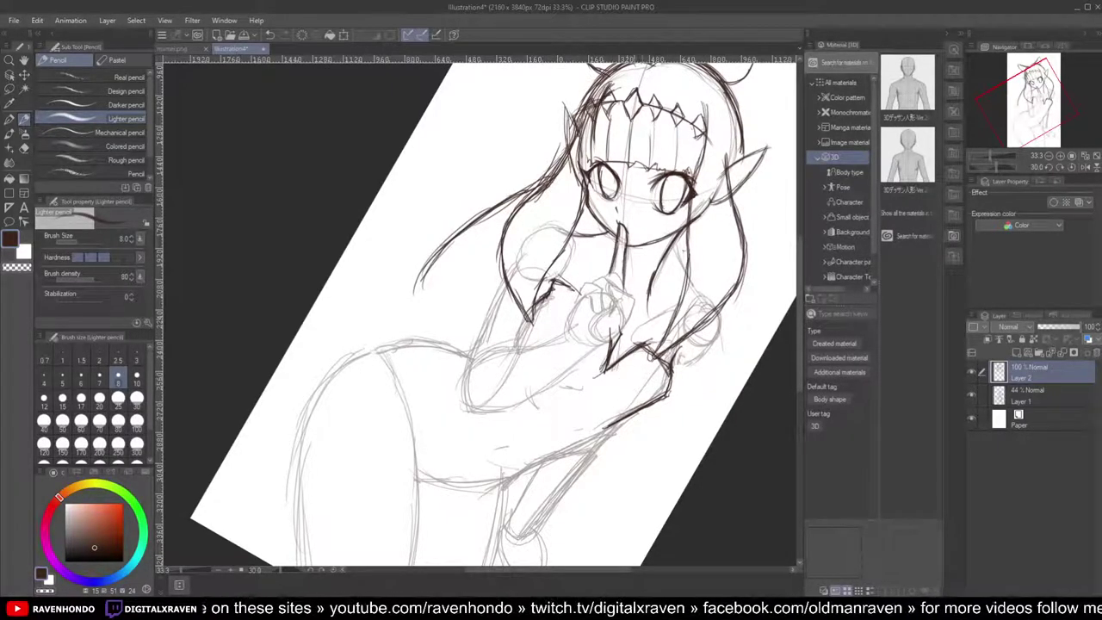
Step: Draw the curved chest contour with a jagged trim beside it, and trace the near side of the torso down to the waist
drag(606, 373, 628, 418)
mouse_move(574, 363)
mouse_down()
mouse_move(605, 373)
mouse_move(616, 415)
mouse_move(563, 429)
mouse_move(551, 425)
mouse_move(556, 386)
mouse_move(544, 404)
mouse_up()
mouse_move(548, 401)
mouse_down()
mouse_move(568, 423)
mouse_move(546, 422)
mouse_move(558, 430)
mouse_up()
drag(564, 423, 586, 413)
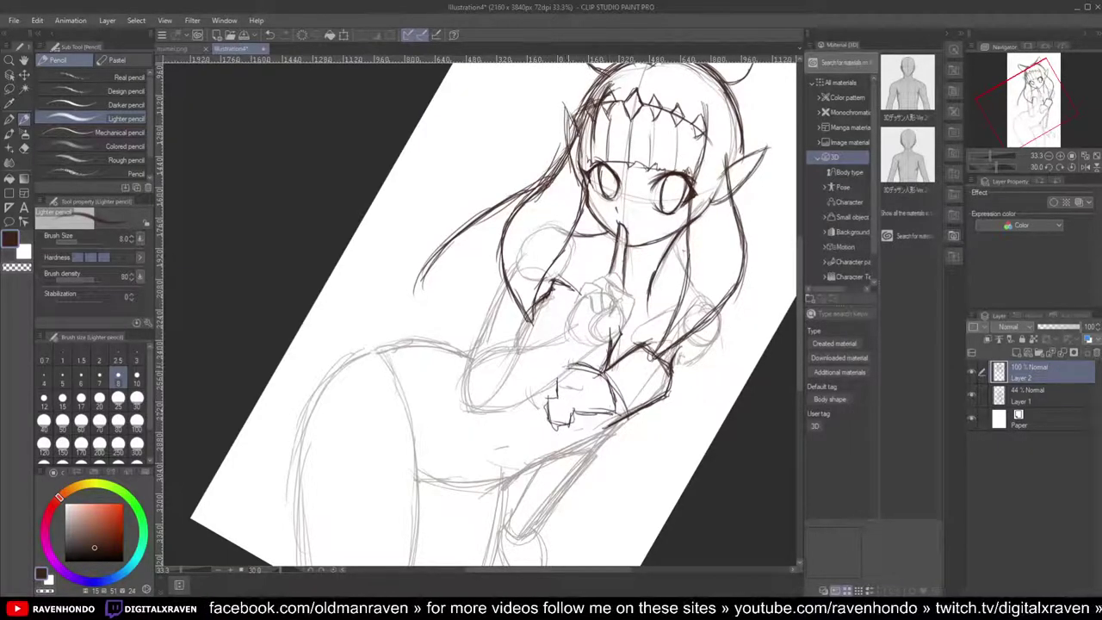
mouse_move(673, 397)
mouse_down()
mouse_move(506, 472)
mouse_move(494, 487)
mouse_move(508, 501)
mouse_up()
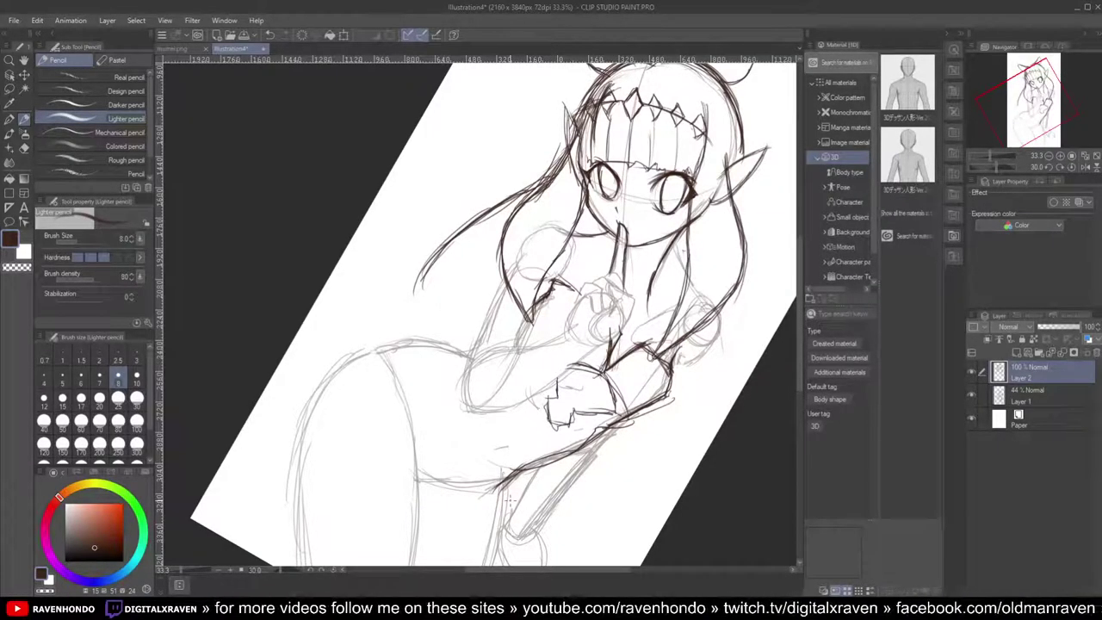
Step: Trace the bent far arm in dark pencil, outlining the upper arm, the pointed elbow and both edges of the forearm up to the hand
mouse_move(521, 477)
mouse_down()
mouse_move(539, 439)
mouse_move(550, 319)
mouse_up()
drag(508, 215, 482, 309)
scroll(481, 309, down, 1)
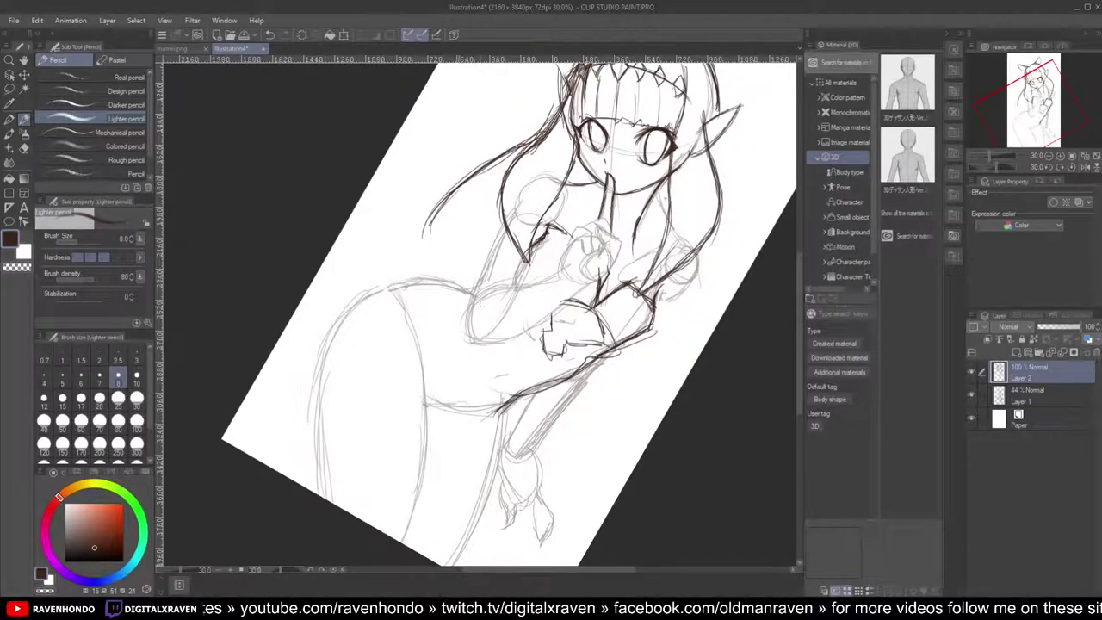
scroll(517, 250, up, 1)
drag(560, 279, 501, 288)
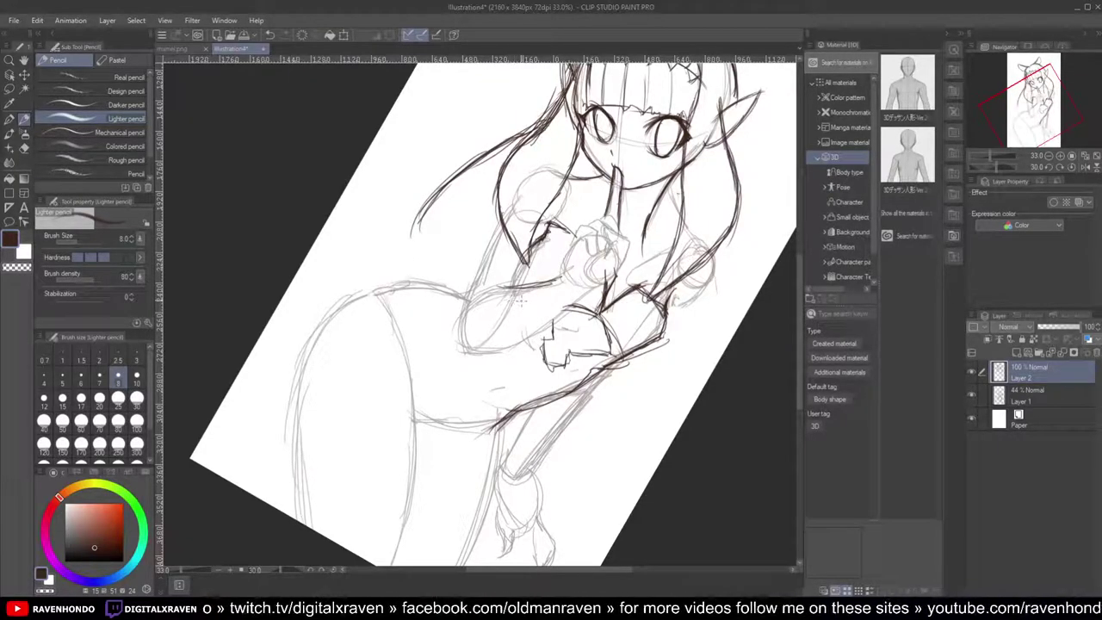
drag(556, 280, 464, 310)
mouse_move(594, 293)
mouse_down()
mouse_move(508, 344)
mouse_move(447, 351)
mouse_move(452, 310)
mouse_move(482, 248)
mouse_move(465, 303)
mouse_up()
mouse_move(504, 233)
mouse_down()
mouse_move(466, 300)
mouse_move(514, 282)
mouse_up()
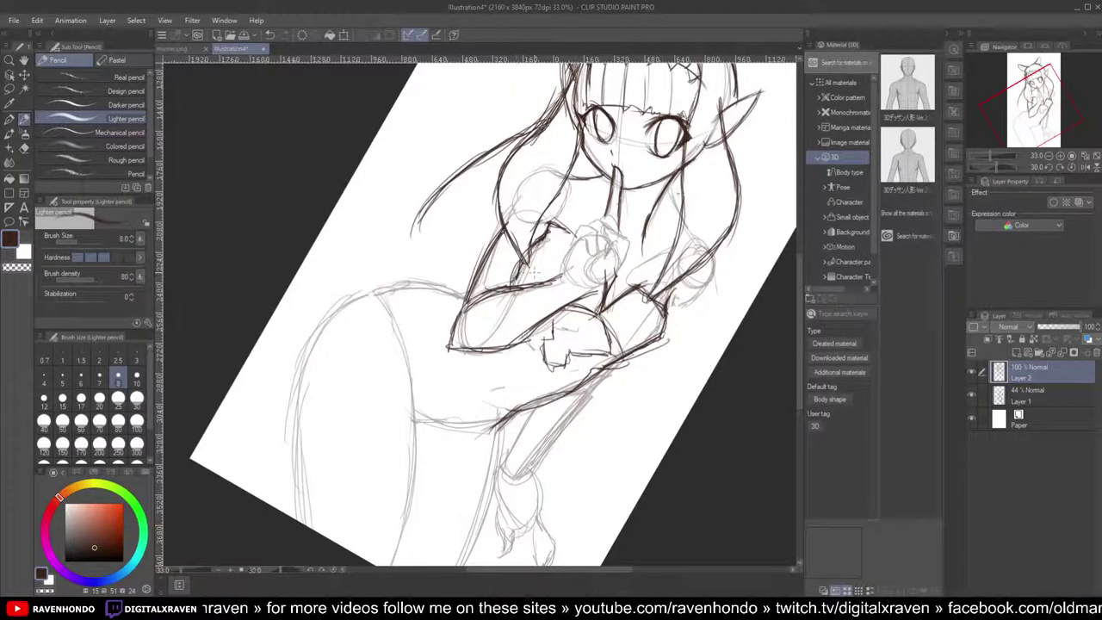
Step: Draw a zigzag lacing pattern along the near side of the torso from the chest garment down to the waist
mouse_move(641, 340)
mouse_down()
mouse_move(615, 349)
mouse_move(622, 368)
mouse_move(612, 368)
mouse_up()
mouse_move(613, 346)
mouse_down()
mouse_move(633, 344)
mouse_move(603, 384)
mouse_move(587, 377)
mouse_move(580, 388)
mouse_move(589, 373)
mouse_move(574, 390)
mouse_up()
mouse_move(637, 332)
mouse_down()
mouse_move(630, 346)
mouse_move(644, 358)
mouse_move(556, 383)
mouse_move(574, 404)
mouse_move(554, 394)
mouse_move(548, 408)
mouse_move(523, 408)
mouse_move(542, 401)
mouse_up()
drag(551, 390, 521, 409)
Step: Outline the bodice's lower hem across the waist and its back edge running up to just below the elbow
scroll(530, 404, down, 4)
scroll(530, 403, up, 3)
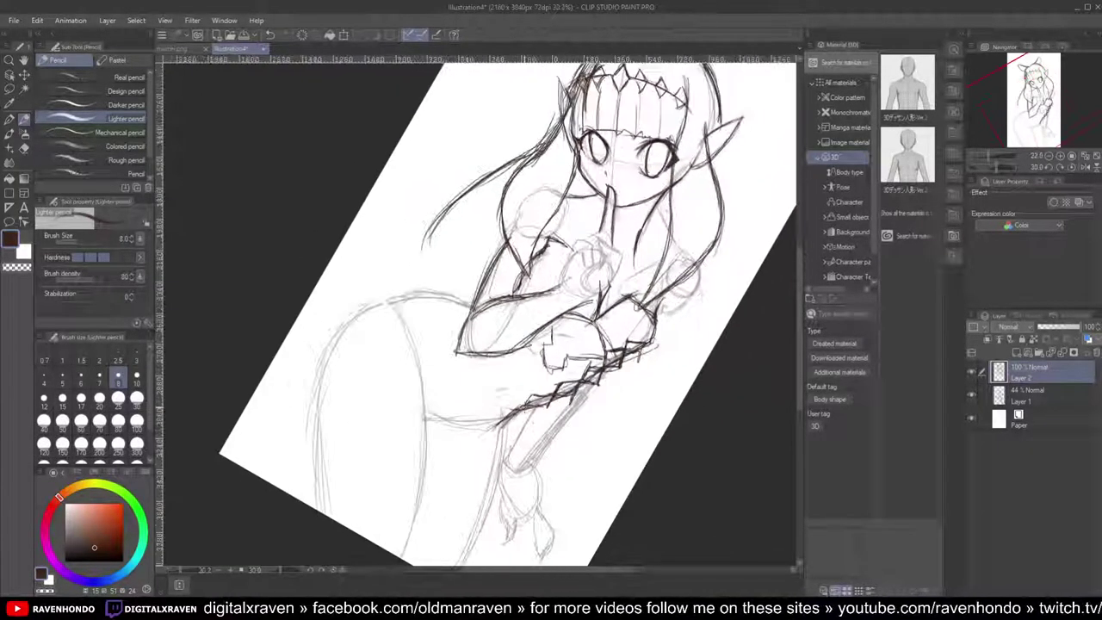
scroll(530, 403, down, 2)
scroll(497, 312, up, 1)
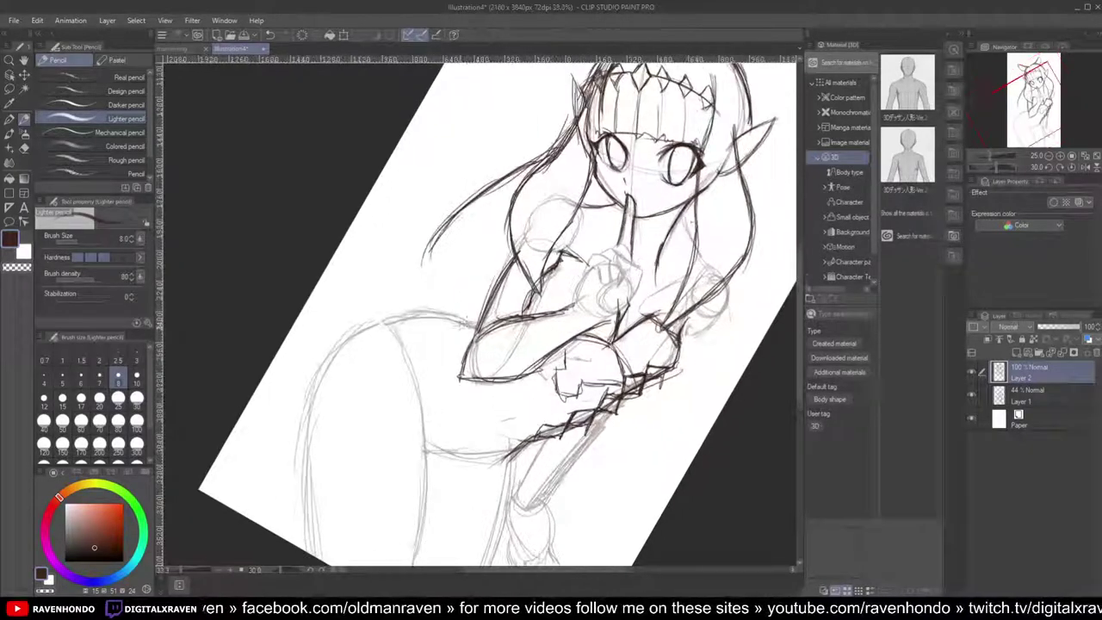
scroll(465, 328, down, 1)
drag(596, 299, 655, 237)
scroll(656, 236, up, 1)
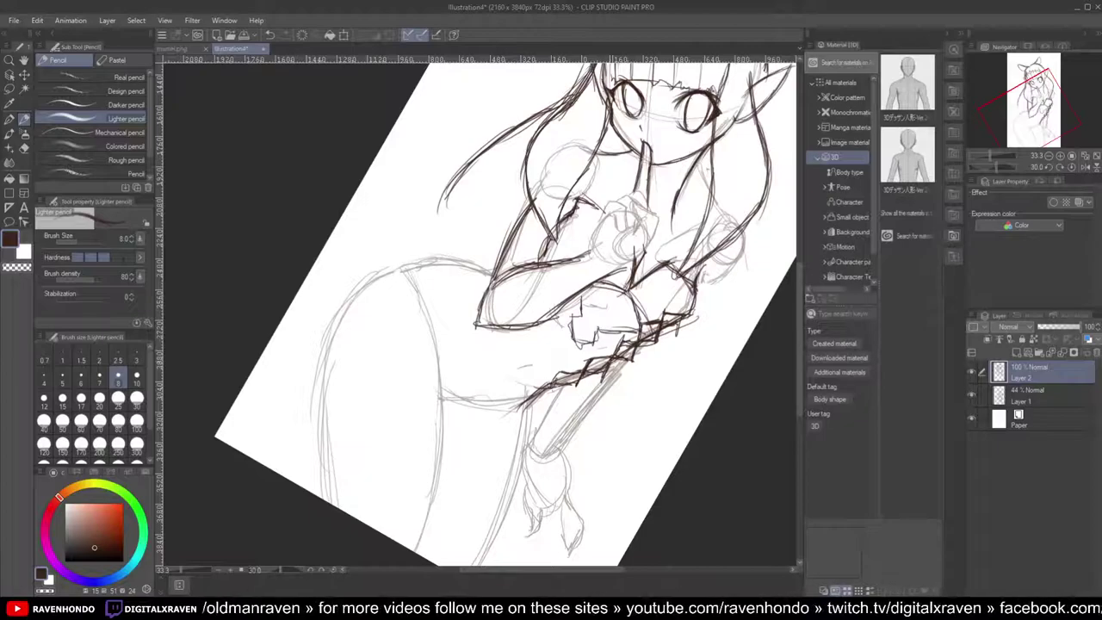
mouse_move(532, 394)
mouse_down()
mouse_move(476, 374)
mouse_move(487, 338)
mouse_move(477, 377)
mouse_up()
drag(497, 332, 476, 377)
mouse_move(478, 376)
mouse_down()
mouse_move(532, 392)
mouse_move(478, 379)
mouse_up()
drag(499, 341, 485, 379)
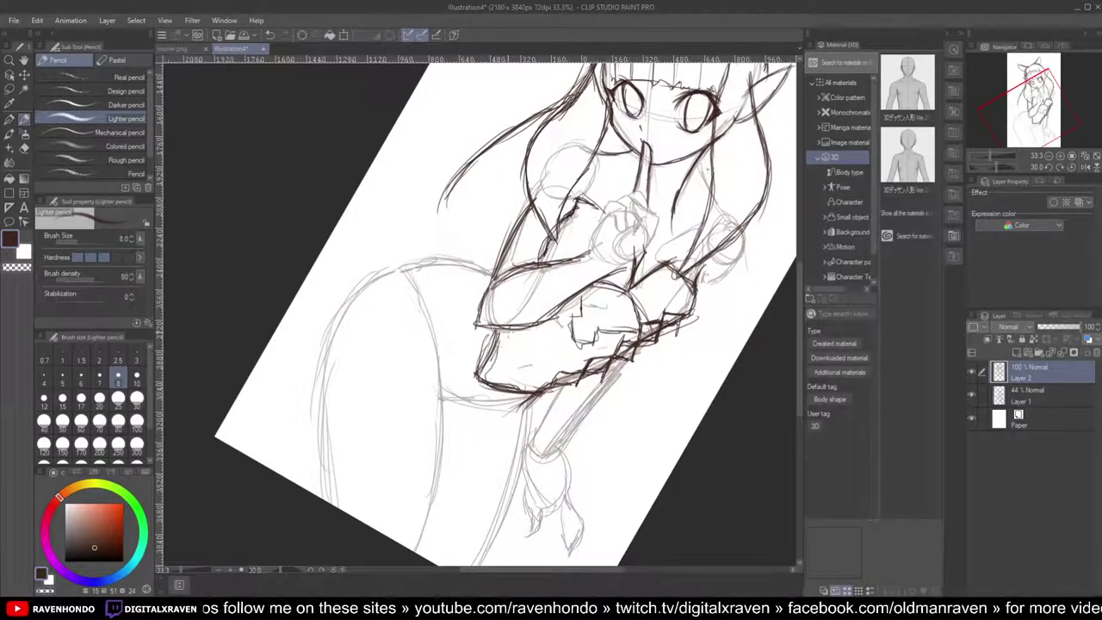
drag(494, 340, 478, 369)
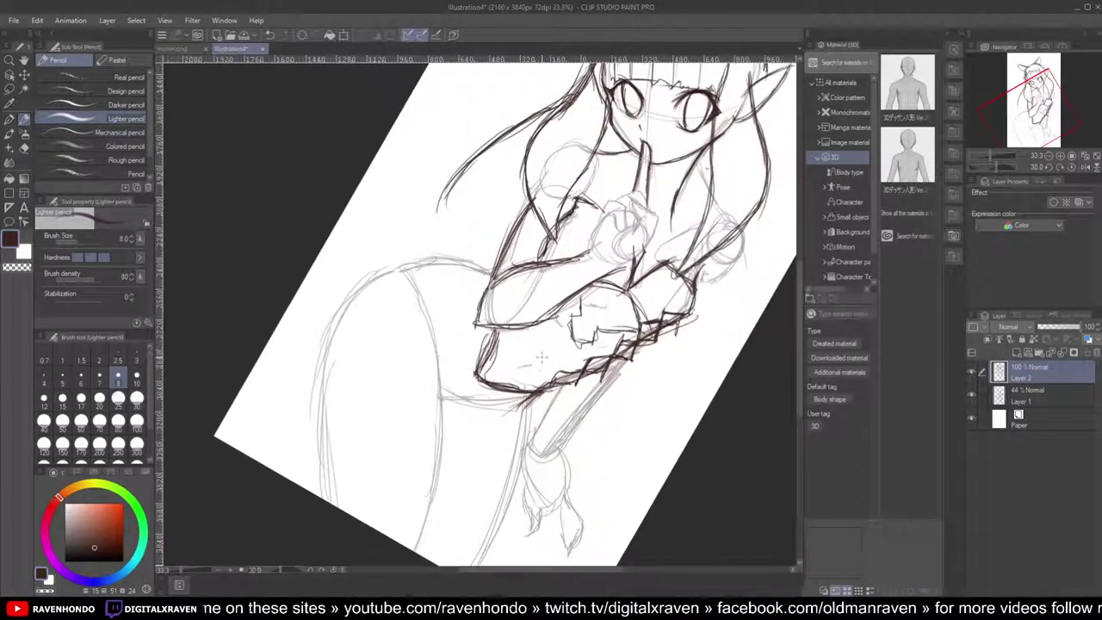
Step: Outline the skirt's hip panel from the back of the waist down to a pointed corner, with jagged fold strokes along its rear edge
scroll(542, 357, down, 1)
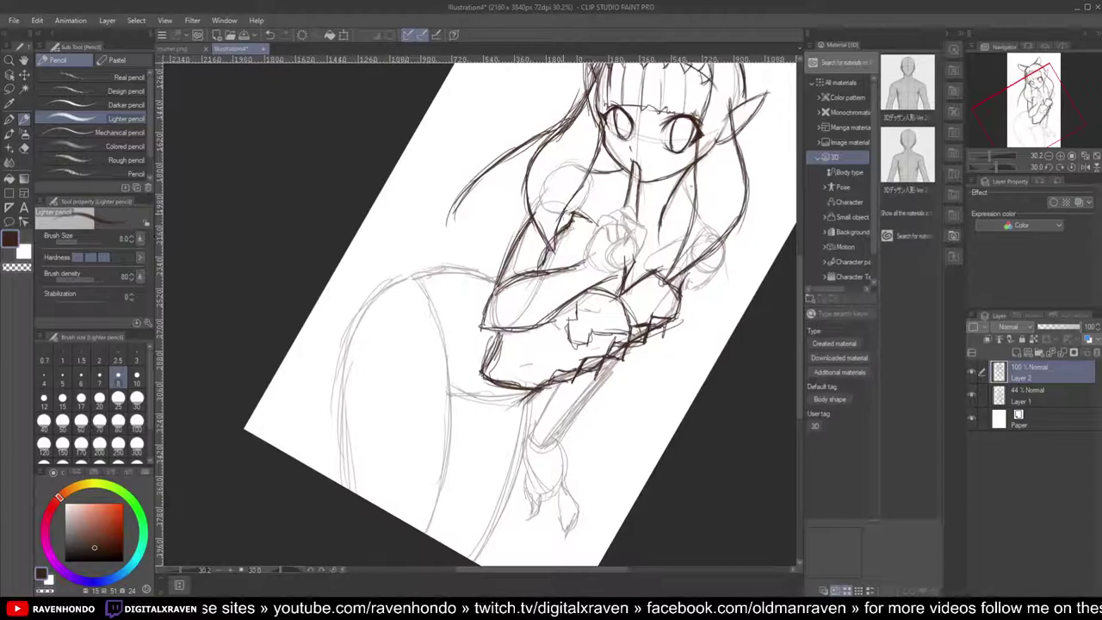
mouse_move(471, 268)
mouse_down()
mouse_move(497, 282)
mouse_move(457, 256)
mouse_move(444, 275)
mouse_move(480, 263)
mouse_move(453, 250)
mouse_move(427, 394)
mouse_move(400, 422)
mouse_up()
mouse_move(430, 386)
mouse_down()
mouse_move(371, 442)
mouse_move(384, 398)
mouse_move(371, 441)
mouse_move(370, 427)
mouse_up()
drag(387, 369, 369, 399)
drag(375, 351, 362, 367)
mouse_move(388, 332)
mouse_down()
mouse_move(364, 370)
mouse_move(372, 342)
mouse_move(376, 375)
mouse_up()
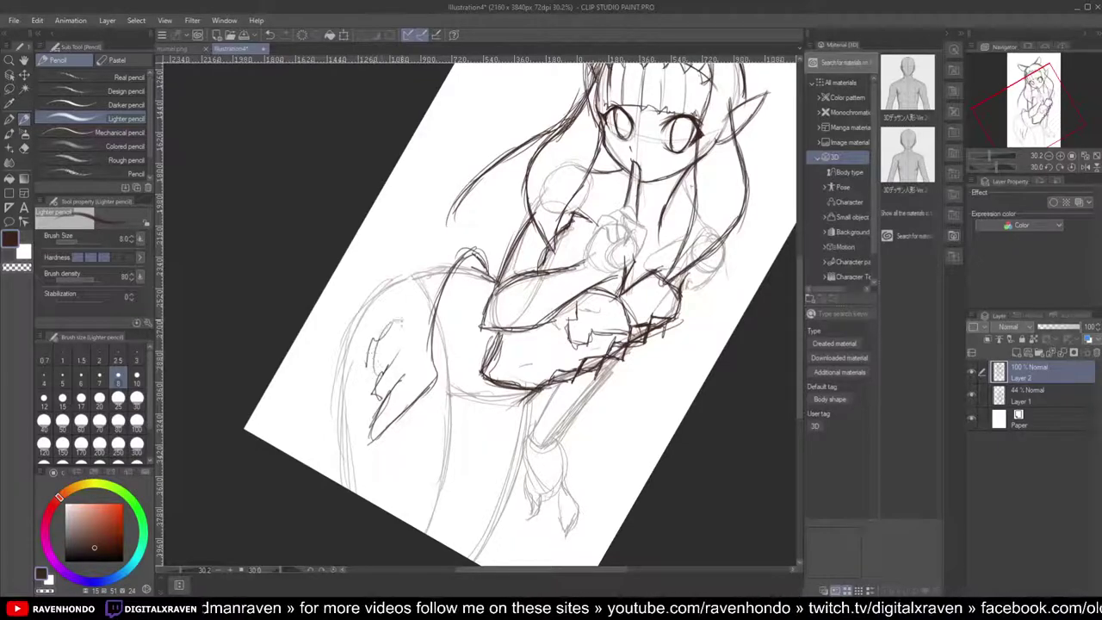
drag(385, 306, 373, 345)
drag(380, 312, 407, 290)
scroll(424, 281, down, 2)
scroll(424, 281, up, 1)
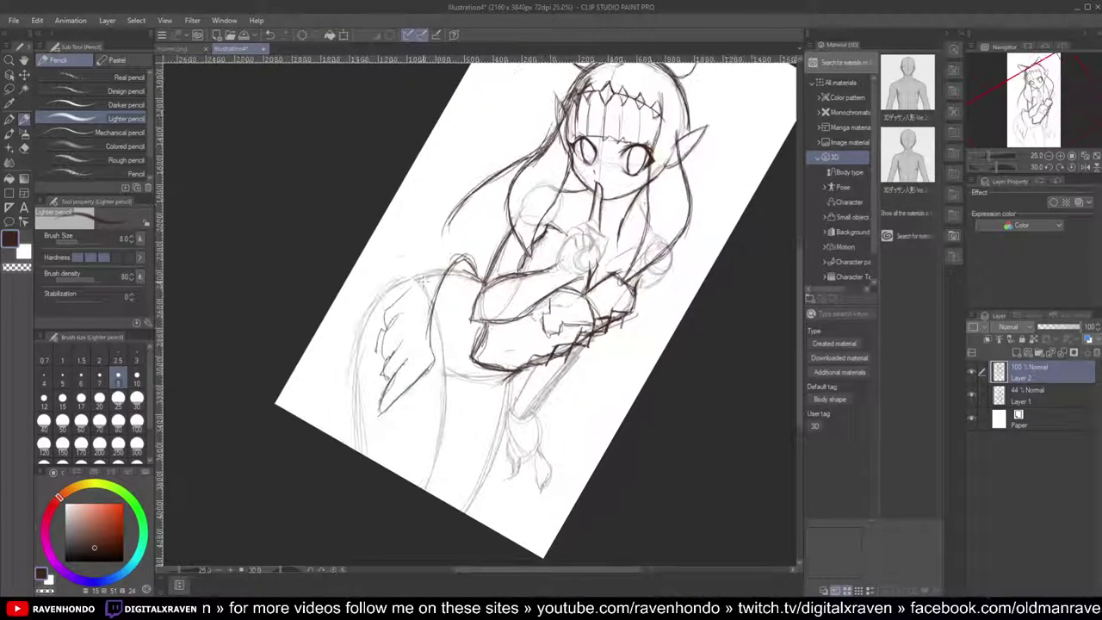
Step: Add looped gathers at the back of the waist, a curved outer hip contour and more ruffle strokes beneath it
drag(476, 268, 484, 281)
drag(471, 242, 483, 282)
mouse_move(475, 260)
mouse_down()
mouse_move(439, 250)
mouse_move(406, 263)
mouse_move(384, 288)
mouse_move(379, 335)
mouse_up()
mouse_move(422, 297)
mouse_down()
mouse_move(380, 341)
mouse_move(381, 368)
mouse_up()
drag(386, 331, 375, 358)
drag(422, 321, 379, 370)
drag(410, 332, 374, 411)
mouse_move(517, 370)
mouse_down()
mouse_move(507, 412)
mouse_move(485, 411)
mouse_up()
drag(526, 391, 485, 406)
drag(505, 393, 481, 402)
drag(485, 402, 470, 464)
scroll(472, 466, down, 2)
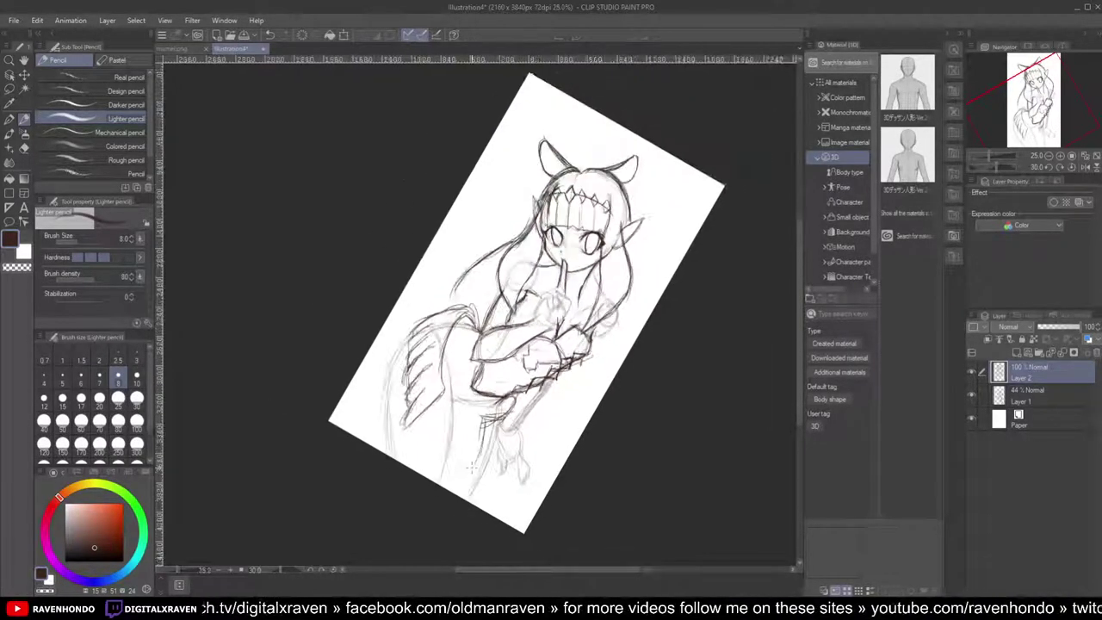
key(ctrl+z)
key(ctrl+z)
key(ctrl+z)
key(ctrl+z)
key(ctrl+z)
key(ctrl+z)
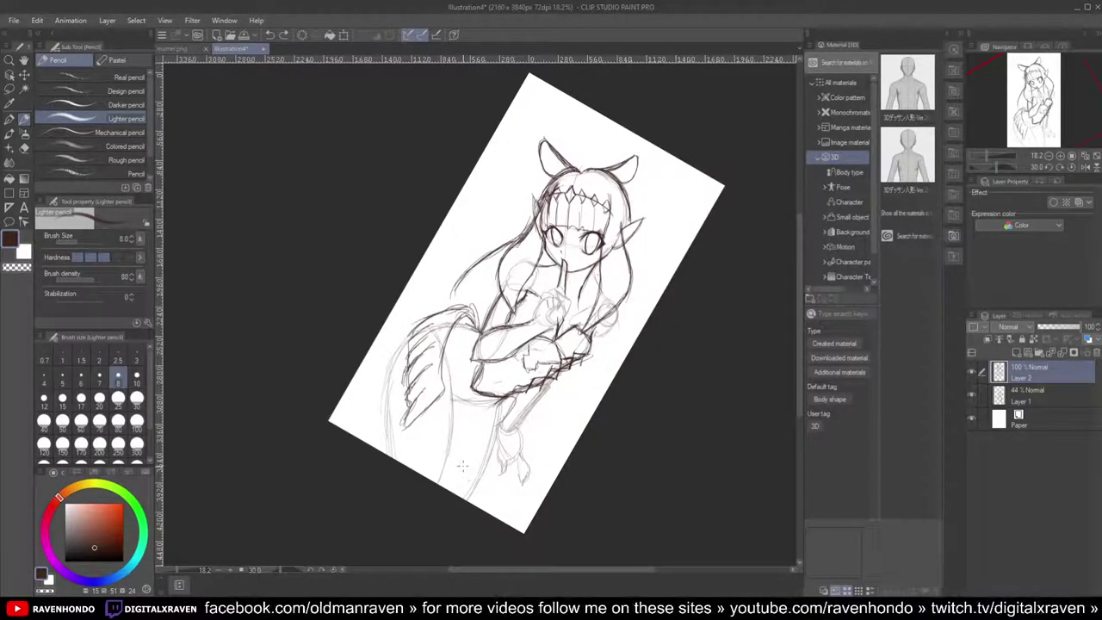
Step: Draw a narrow strip of hanging cloth with ragged edges from the front of the waist down along the near thigh
mouse_move(515, 398)
mouse_down()
mouse_move(476, 480)
mouse_move(480, 470)
mouse_up()
drag(507, 429, 484, 472)
drag(510, 421, 494, 462)
mouse_move(520, 403)
mouse_down()
mouse_move(510, 442)
mouse_move(515, 433)
mouse_up()
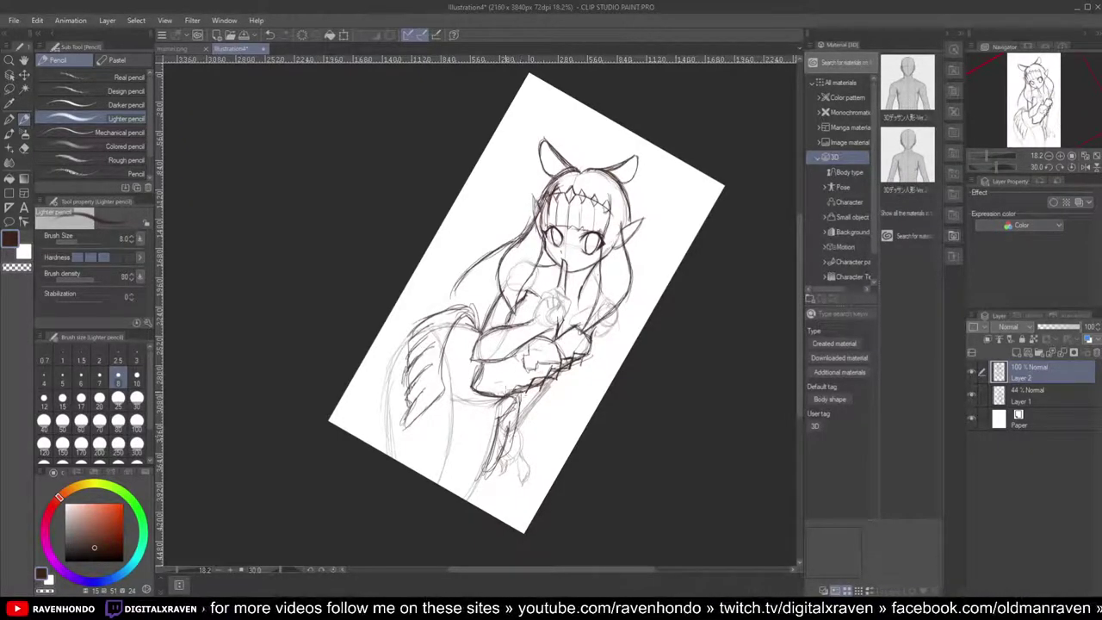
scroll(505, 392, down, 2)
scroll(504, 393, up, 5)
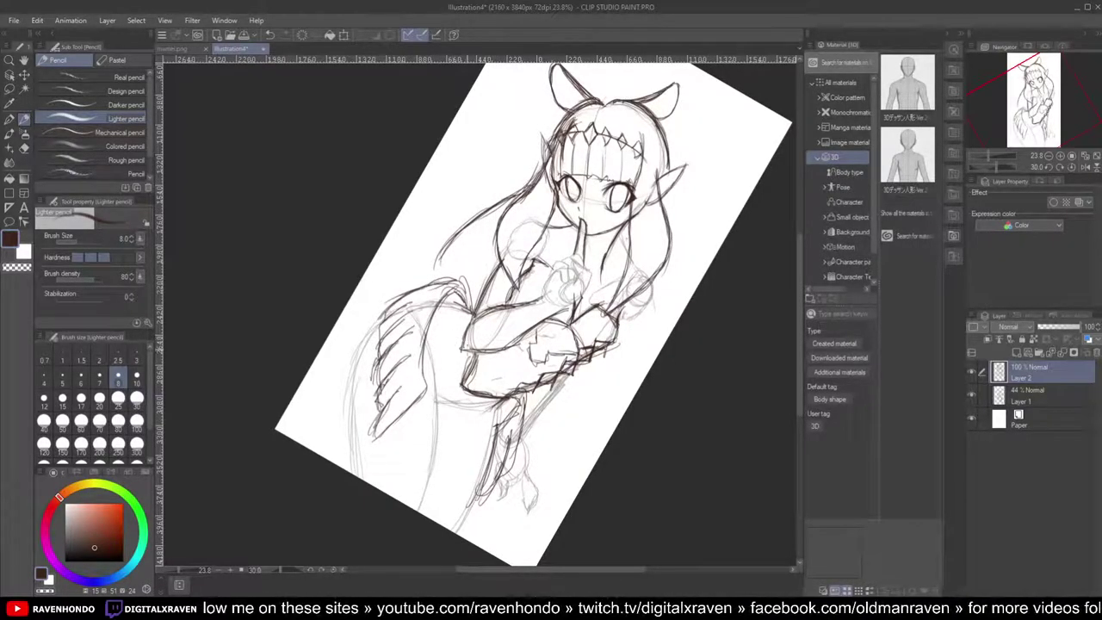
Step: Draw the curved skirt hem across the thighs, joining the hip panel's pointed corner to the hanging cloth at the front
drag(439, 380, 441, 418)
drag(438, 396, 445, 458)
drag(507, 404, 492, 459)
drag(492, 452, 438, 449)
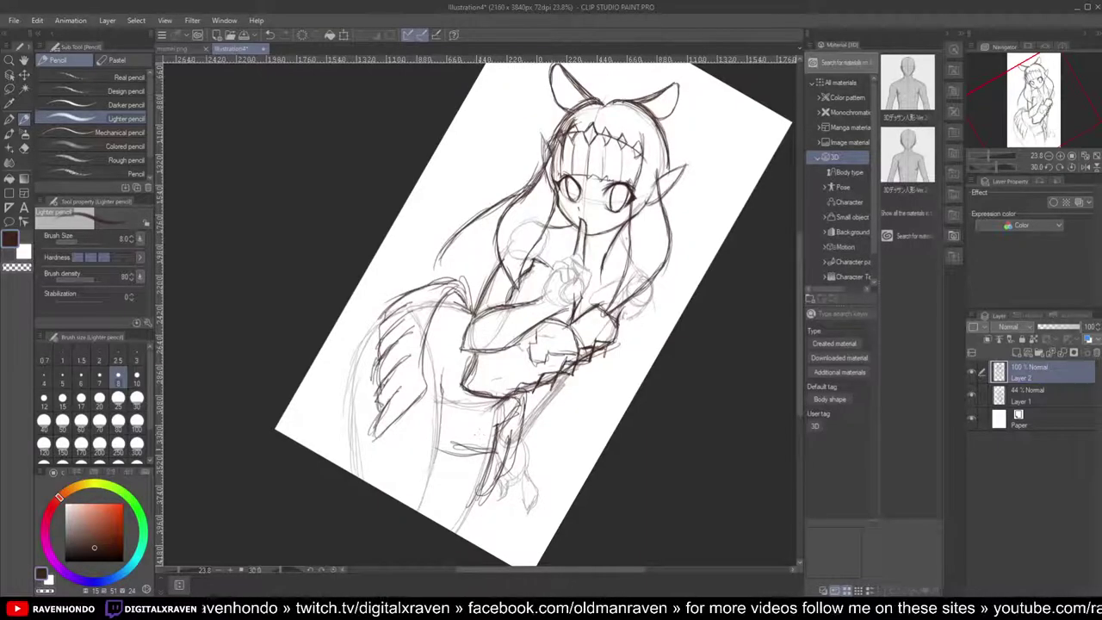
drag(489, 456, 425, 442)
mouse_move(491, 456)
mouse_down()
mouse_move(436, 445)
mouse_move(415, 416)
mouse_move(438, 446)
mouse_up()
drag(390, 408, 448, 453)
mouse_move(425, 439)
mouse_down()
mouse_move(449, 453)
mouse_move(421, 438)
mouse_up()
scroll(405, 397, down, 2)
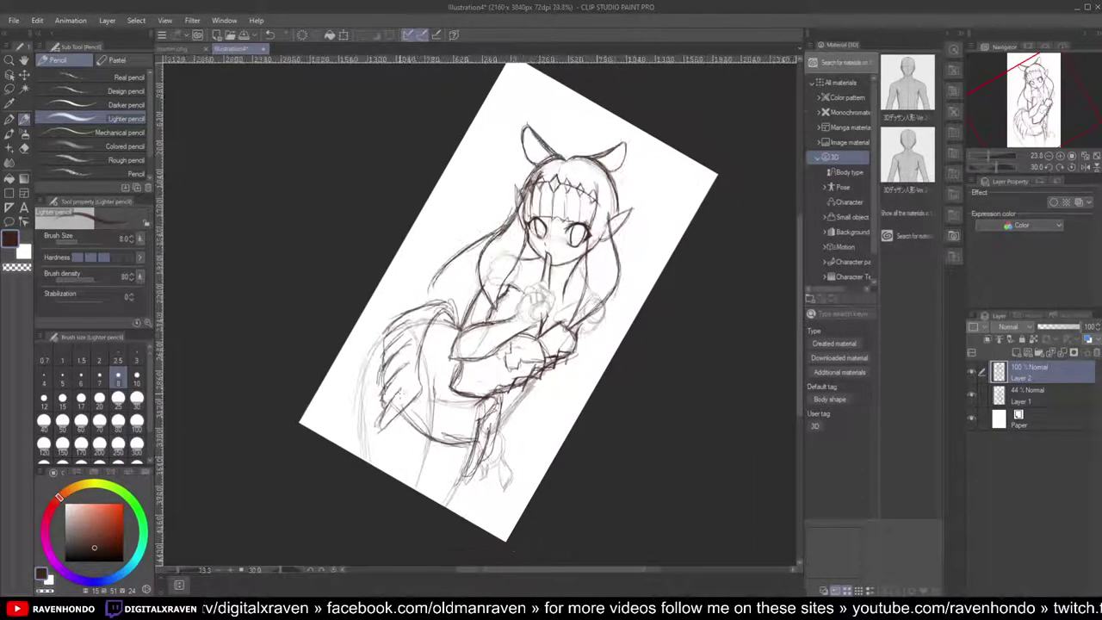
Step: Draw a pointed flare of skirt fabric behind the hip ruffles and reinforce the folds beside it
scroll(371, 363, up, 2)
drag(387, 366, 373, 408)
drag(392, 332, 366, 398)
mouse_move(379, 334)
mouse_down()
mouse_move(363, 384)
mouse_move(358, 336)
mouse_up()
drag(378, 360, 370, 379)
drag(398, 327, 355, 343)
drag(370, 337, 363, 375)
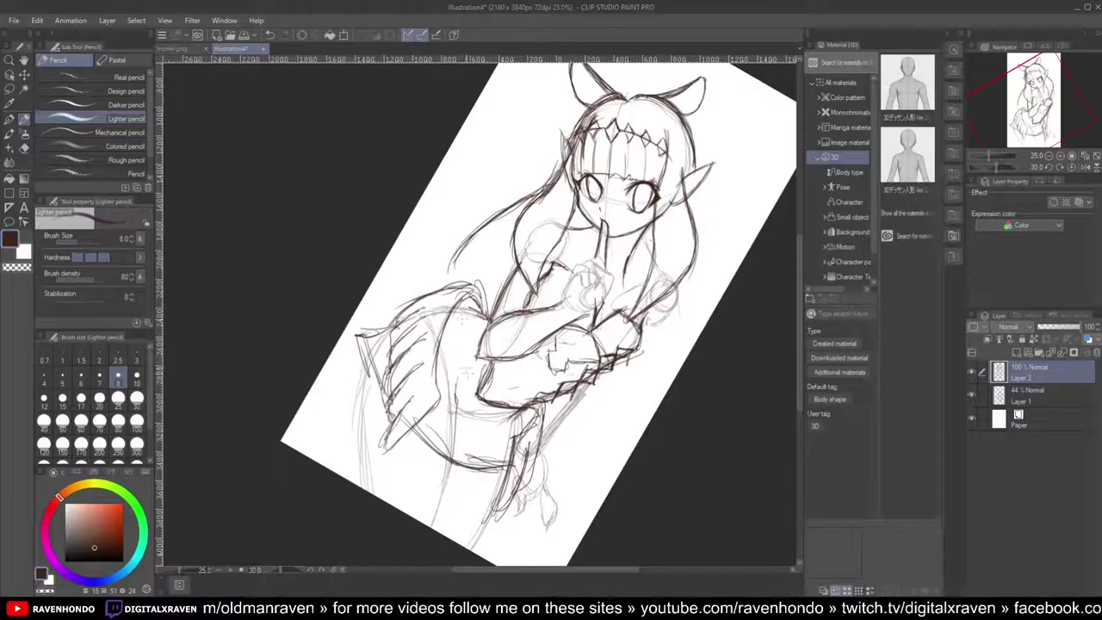
Step: Add long vertical fold lines down the middle of the skirt and short creases below the waist
drag(454, 351, 456, 470)
drag(460, 405, 452, 455)
drag(461, 366, 458, 435)
drag(490, 426, 464, 440)
scroll(470, 465, down, 3)
scroll(465, 470, up, 3)
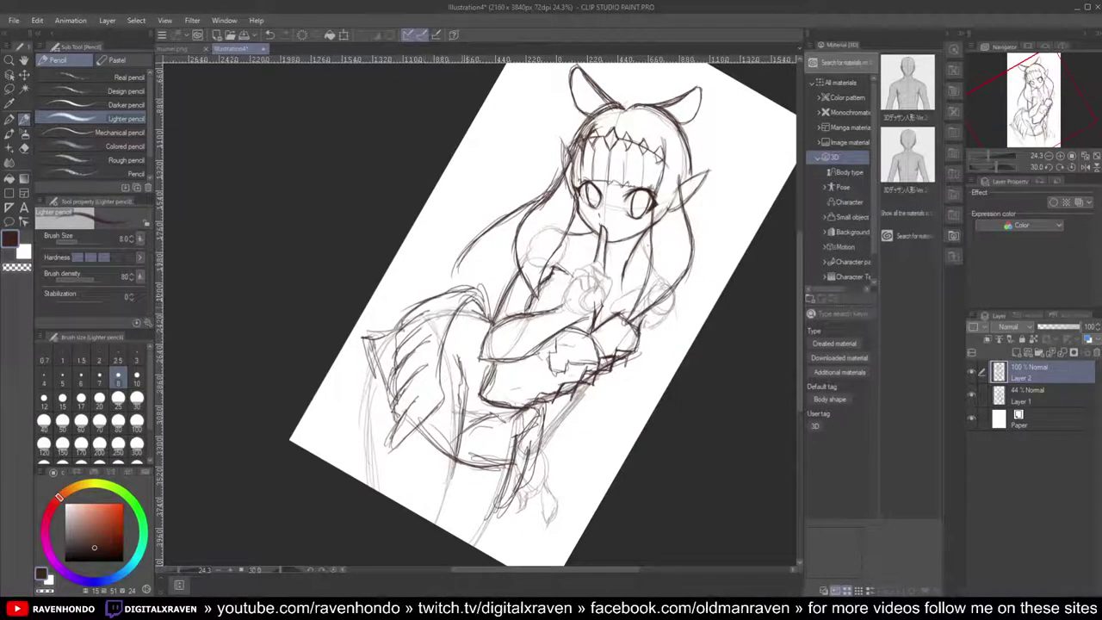
Step: Trace both legs in dark pencil below the skirt, covering the rear thigh edge, the line between the legs and the front edge
scroll(478, 305, up, 1)
scroll(469, 293, up, 1)
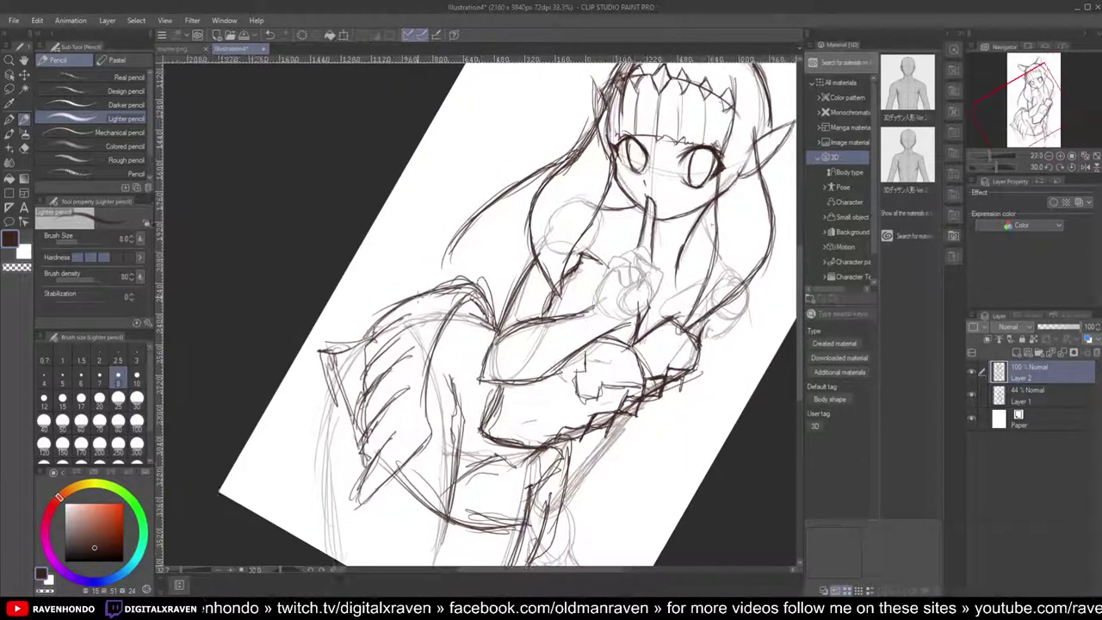
drag(393, 462, 409, 266)
drag(358, 196, 347, 281)
drag(360, 188, 347, 328)
drag(359, 190, 350, 367)
drag(346, 236, 360, 372)
scroll(482, 302, up, 1)
drag(463, 320, 424, 432)
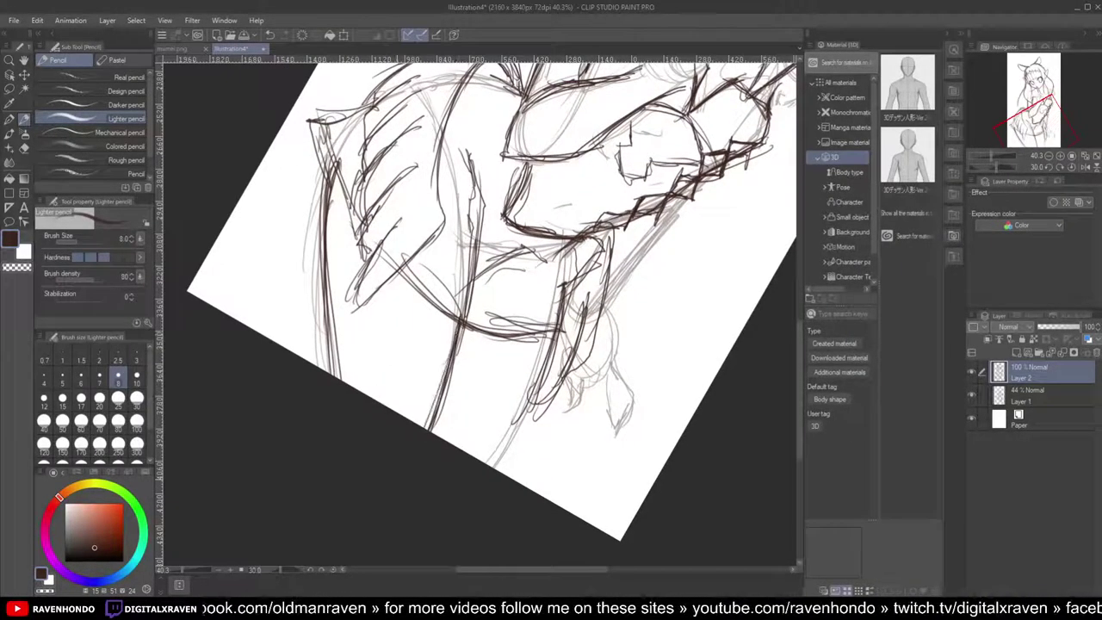
drag(548, 333, 516, 412)
drag(543, 357, 515, 410)
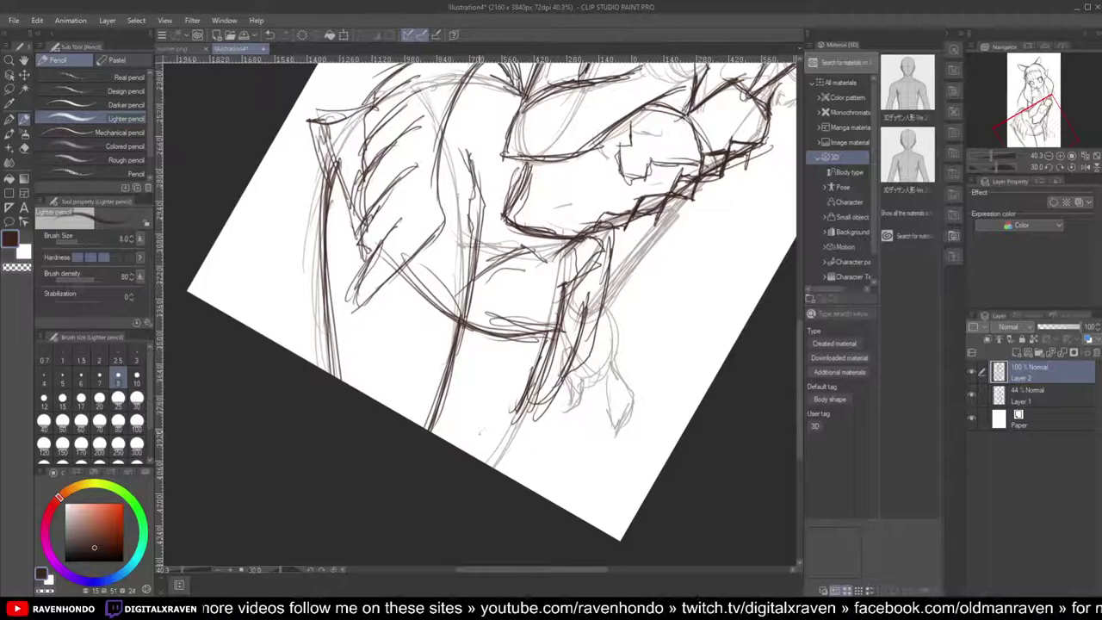
Step: Sketch a flower-like cluster of rounded loops across the leg at the canvas's lower edge and darken the leg's front contour
mouse_move(484, 424)
mouse_down()
mouse_move(482, 437)
mouse_move(462, 430)
mouse_move(457, 448)
mouse_move(499, 415)
mouse_move(481, 432)
mouse_move(486, 415)
mouse_move(500, 465)
mouse_move(476, 457)
mouse_move(488, 438)
mouse_move(434, 416)
mouse_move(460, 432)
mouse_move(457, 444)
mouse_move(455, 412)
mouse_move(430, 430)
mouse_move(527, 408)
mouse_up()
drag(484, 425, 522, 411)
drag(466, 384, 443, 406)
drag(456, 384, 439, 396)
drag(521, 411, 508, 445)
drag(521, 415, 514, 451)
drag(544, 337, 532, 374)
scroll(511, 418, down, 5)
scroll(512, 418, up, 2)
scroll(511, 419, down, 3)
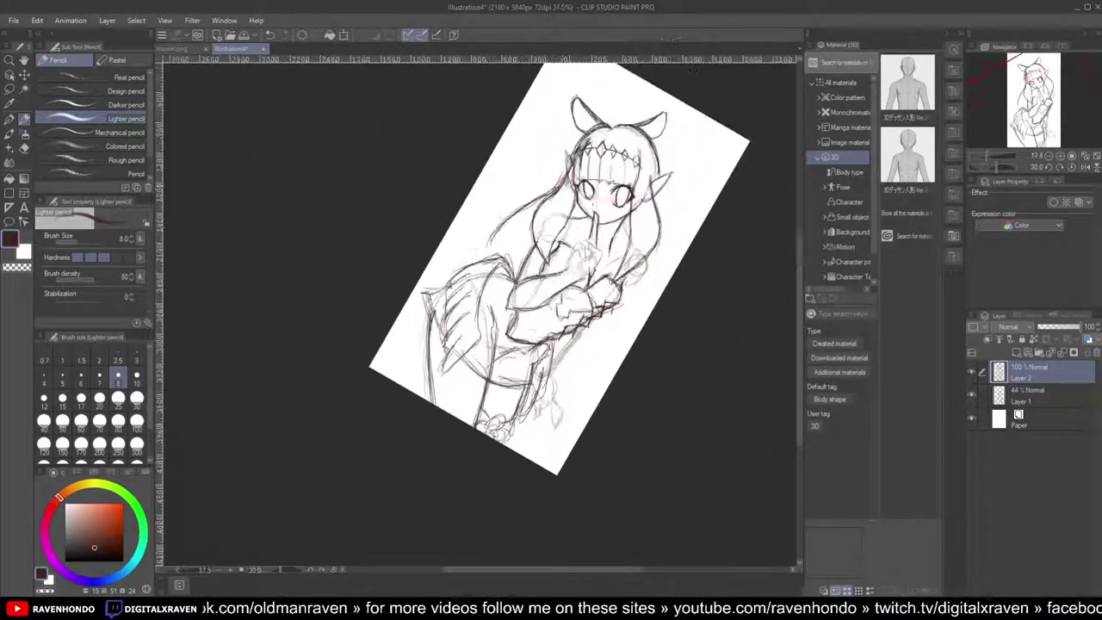
Step: Draw long hair strands sweeping back from behind the head to the canvas edge, ending in a pointed tip
drag(528, 239, 472, 318)
scroll(481, 252, up, 2)
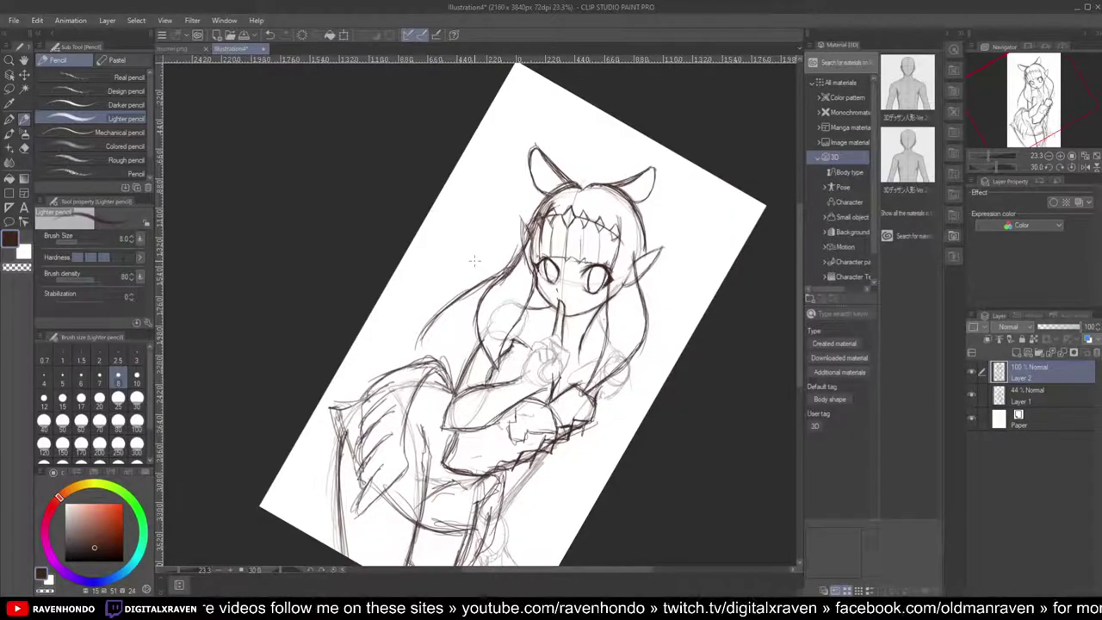
scroll(474, 260, up, 1)
mouse_move(508, 315)
mouse_down()
mouse_move(481, 320)
mouse_move(537, 303)
mouse_up()
scroll(481, 320, up, 1)
scroll(537, 293, down, 1)
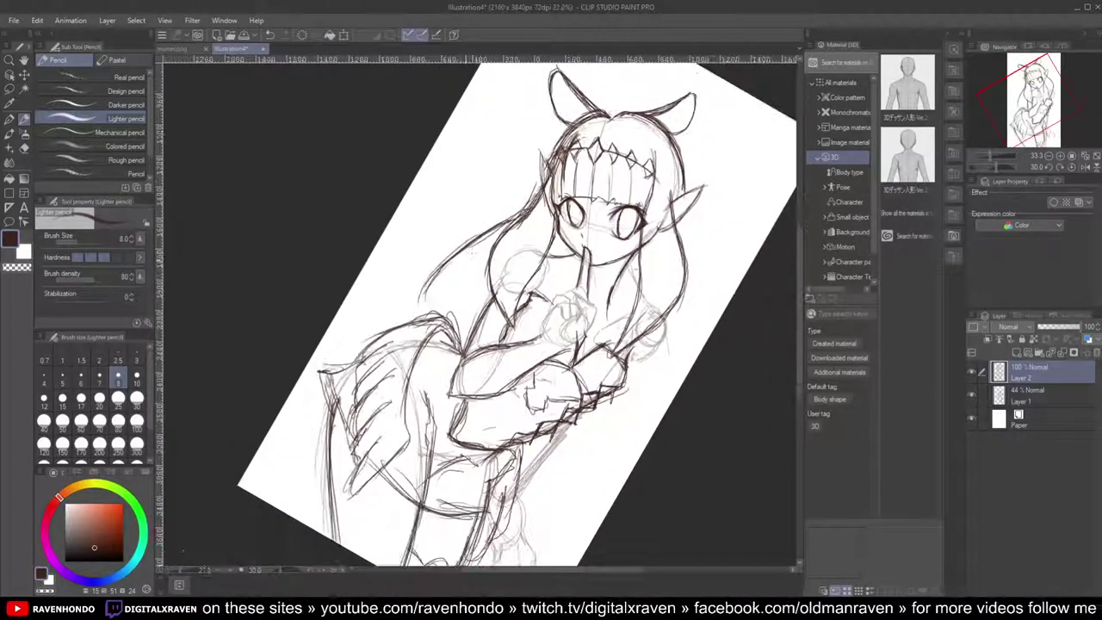
scroll(482, 288, up, 2)
drag(556, 182, 335, 238)
drag(530, 200, 299, 275)
drag(387, 241, 298, 276)
drag(421, 252, 299, 276)
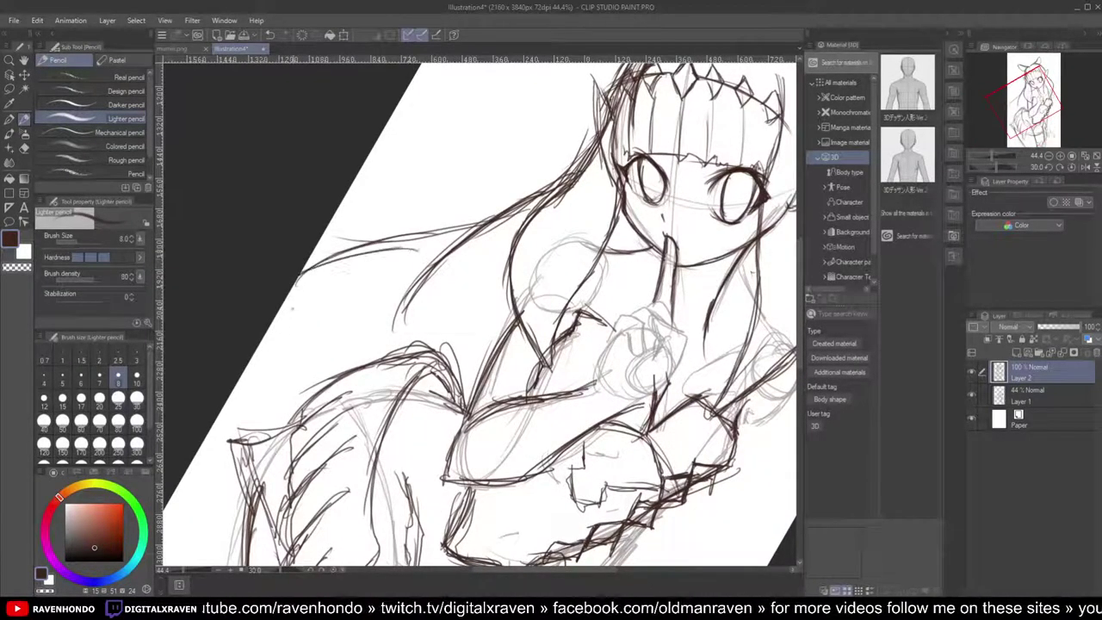
Step: Draw the long curved hair strands flowing down from the swept-back hair to behind the skirt
scroll(293, 308, down, 1)
drag(416, 260, 284, 362)
mouse_move(391, 274)
mouse_down()
mouse_move(279, 384)
mouse_move(265, 384)
mouse_up()
mouse_move(384, 272)
mouse_down()
mouse_move(356, 284)
mouse_move(253, 412)
mouse_up()
scroll(276, 402, down, 2)
scroll(276, 402, up, 1)
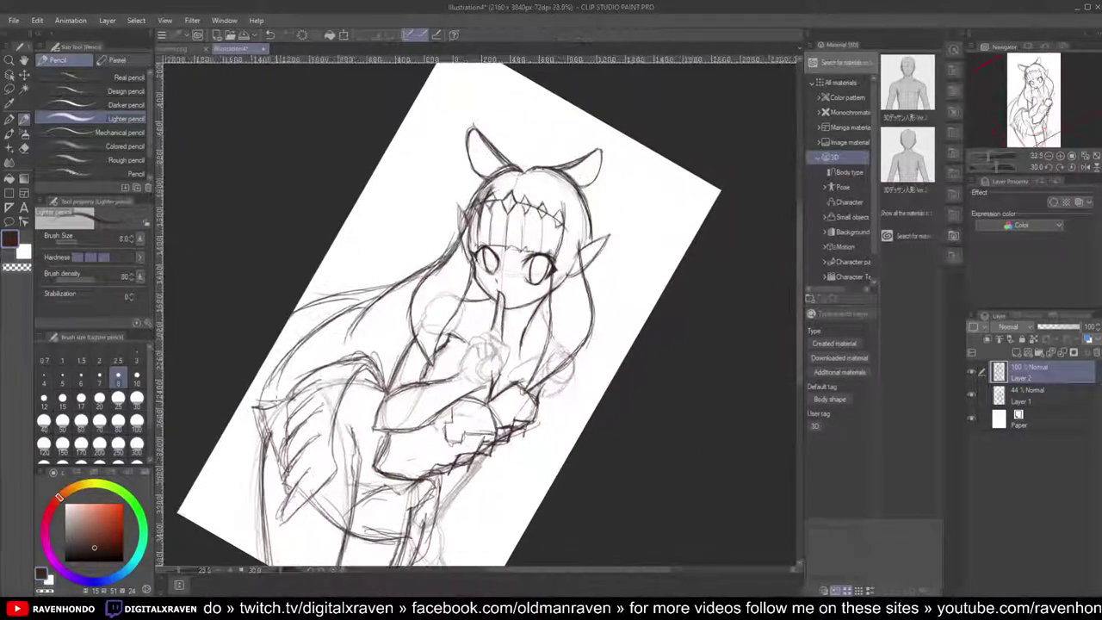
scroll(275, 402, down, 1)
scroll(529, 478, up, 3)
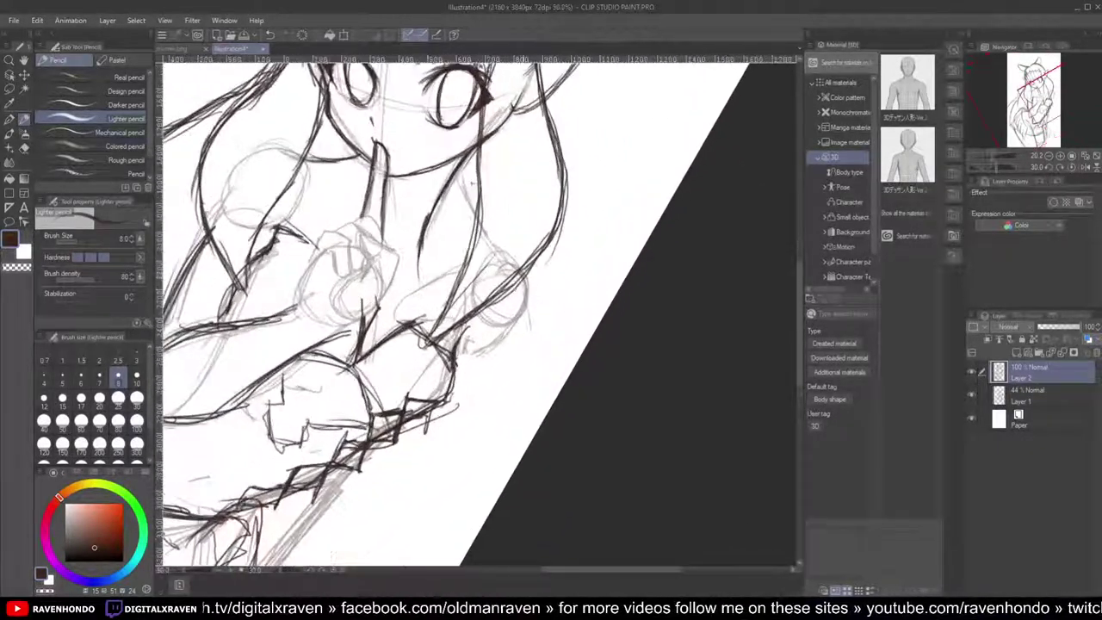
Step: Trace the rounded shoulder sleeve beneath the hair on the pointed-ear side and add a short contour at the inner hair strand
drag(527, 276, 456, 357)
drag(522, 306, 456, 357)
drag(520, 312, 457, 356)
drag(522, 273, 467, 352)
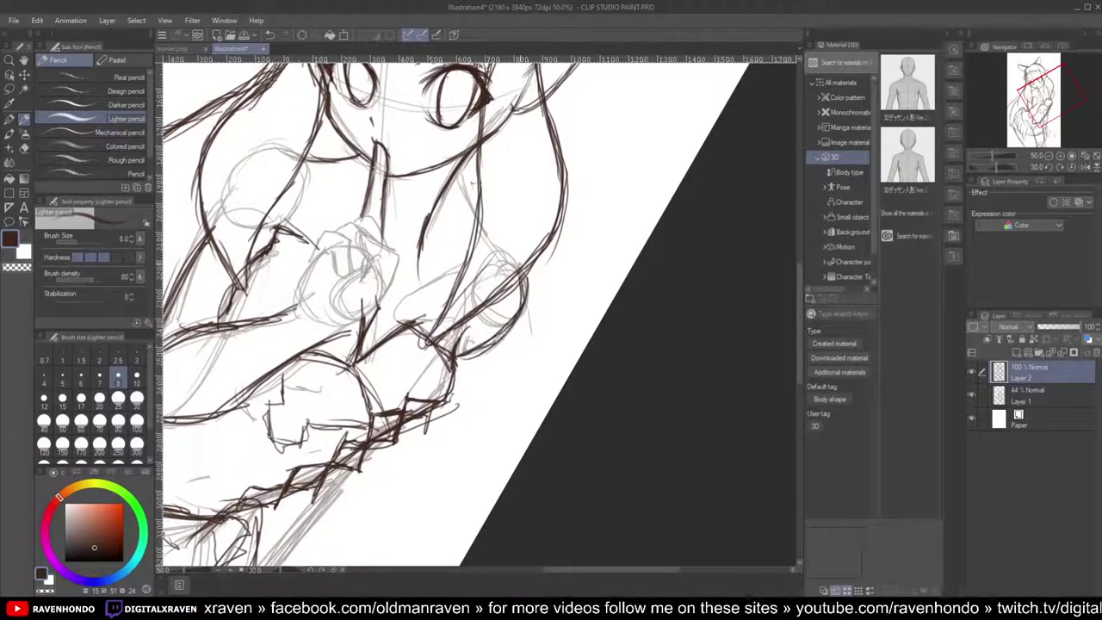
scroll(435, 228, down, 1)
scroll(434, 228, up, 2)
drag(461, 160, 470, 217)
drag(458, 159, 474, 225)
Step: Trace the straight diagonal arm line running from under the bodice lacing down toward the front of the thigh
scroll(448, 185, down, 2)
drag(430, 258, 506, 183)
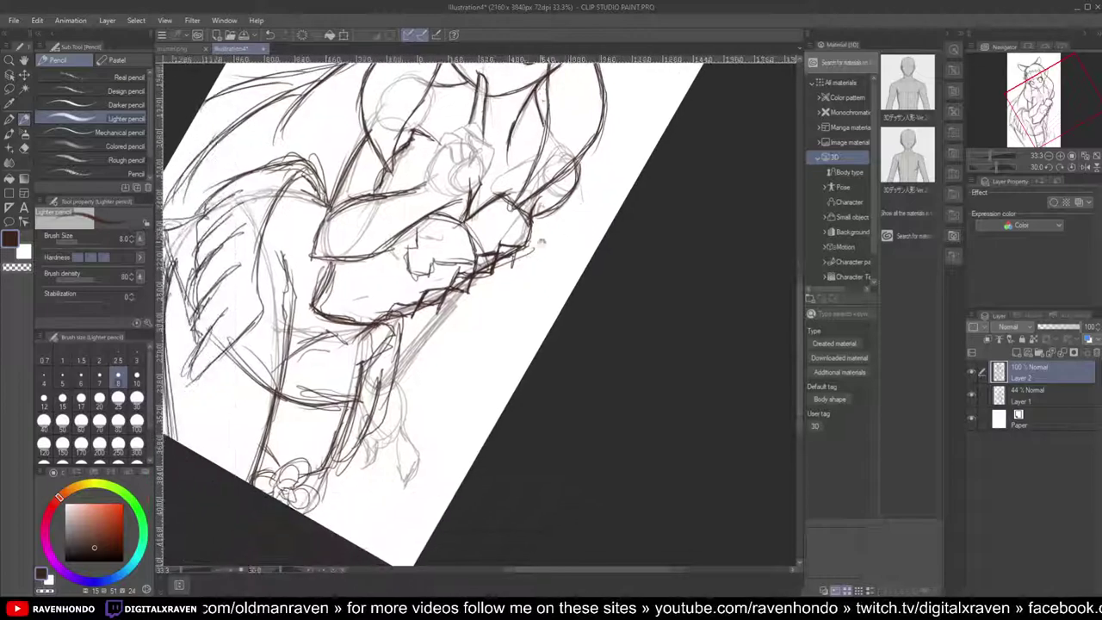
drag(468, 282, 386, 381)
drag(457, 300, 387, 391)
scroll(388, 392, down, 2)
scroll(478, 310, up, 1)
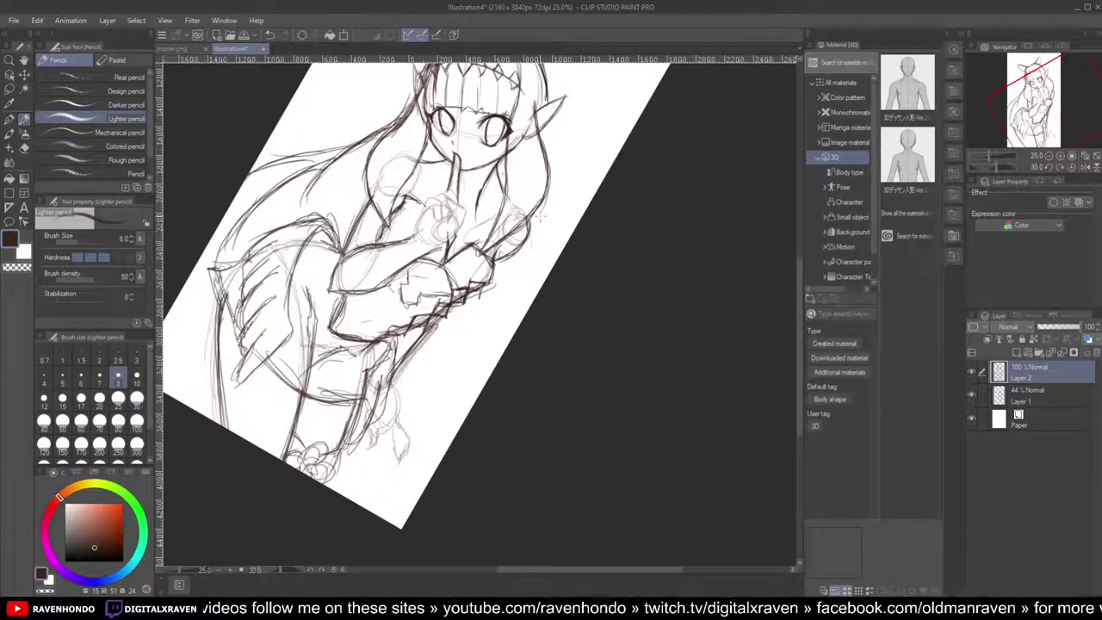
Step: Draw long thin hair strands falling from behind the rounded shoulder sleeve down along the canvas edge
drag(534, 214, 527, 291)
drag(530, 234, 527, 306)
mouse_move(528, 254)
mouse_down()
mouse_move(500, 342)
mouse_move(437, 399)
mouse_move(473, 475)
mouse_up()
scroll(409, 417, down, 2)
scroll(410, 416, up, 1)
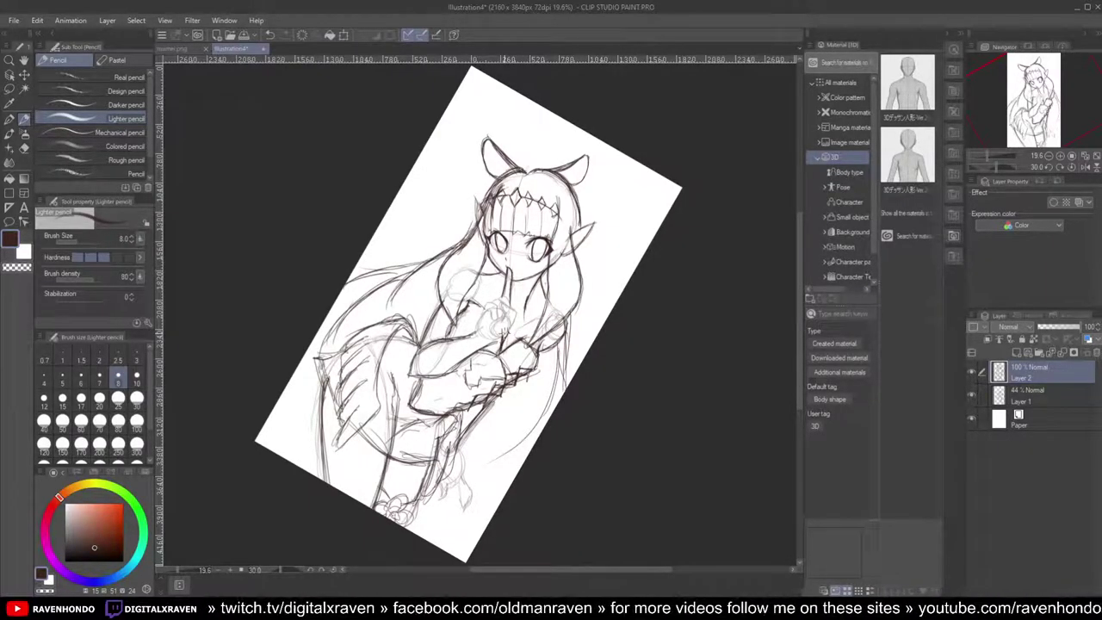
scroll(428, 295, up, 3)
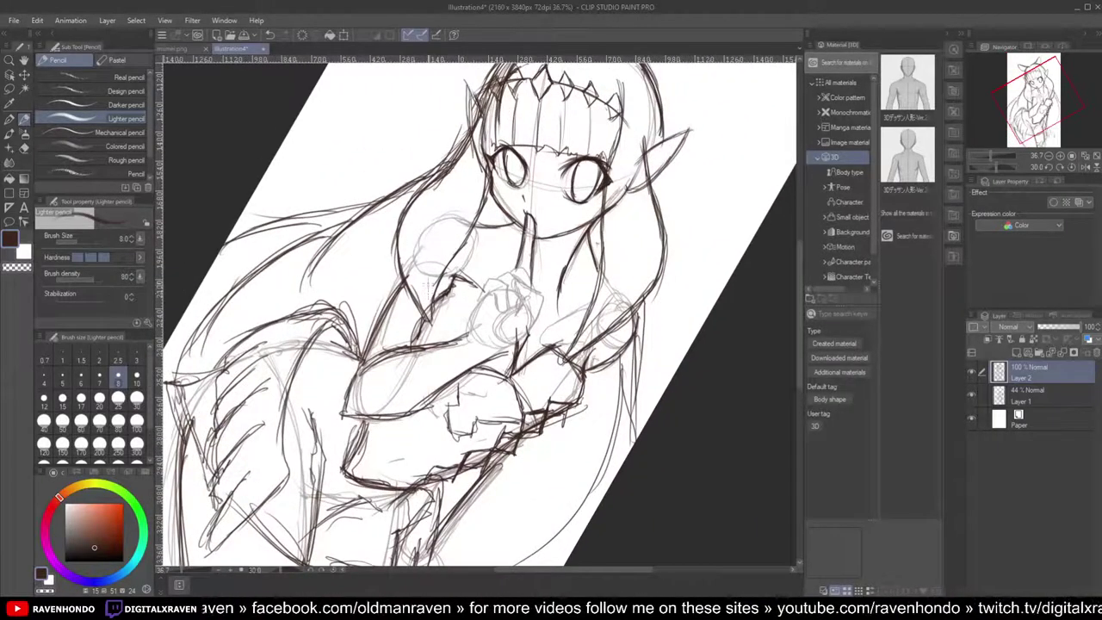
drag(500, 223, 468, 352)
scroll(469, 351, up, 1)
scroll(468, 351, up, 1)
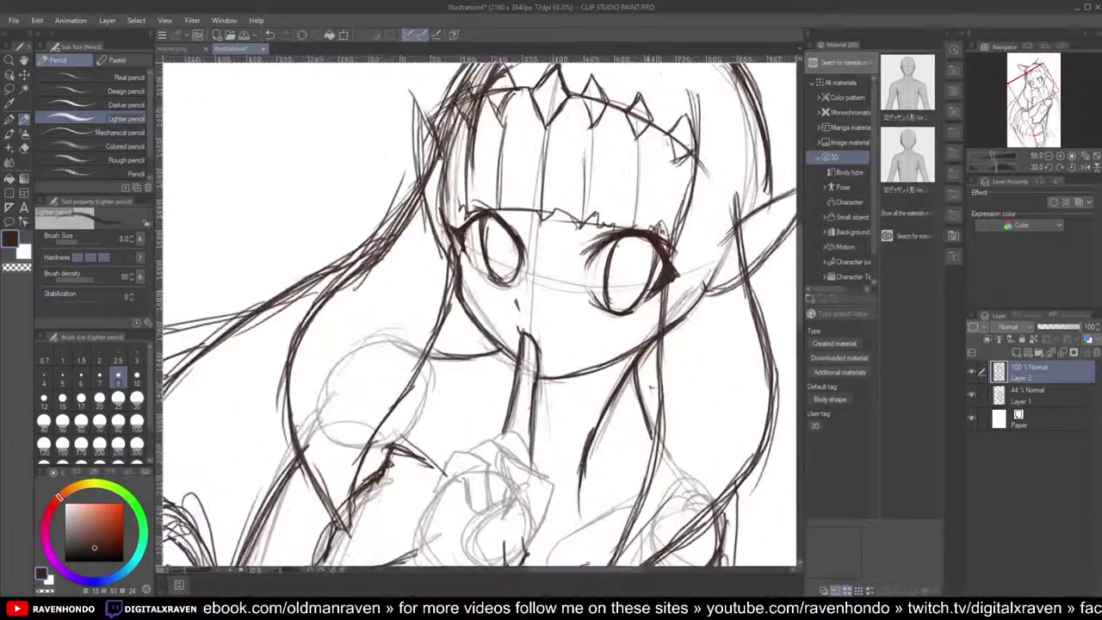
scroll(639, 286, up, 1)
mouse_move(577, 266)
mouse_down()
mouse_move(609, 264)
mouse_move(583, 270)
mouse_up()
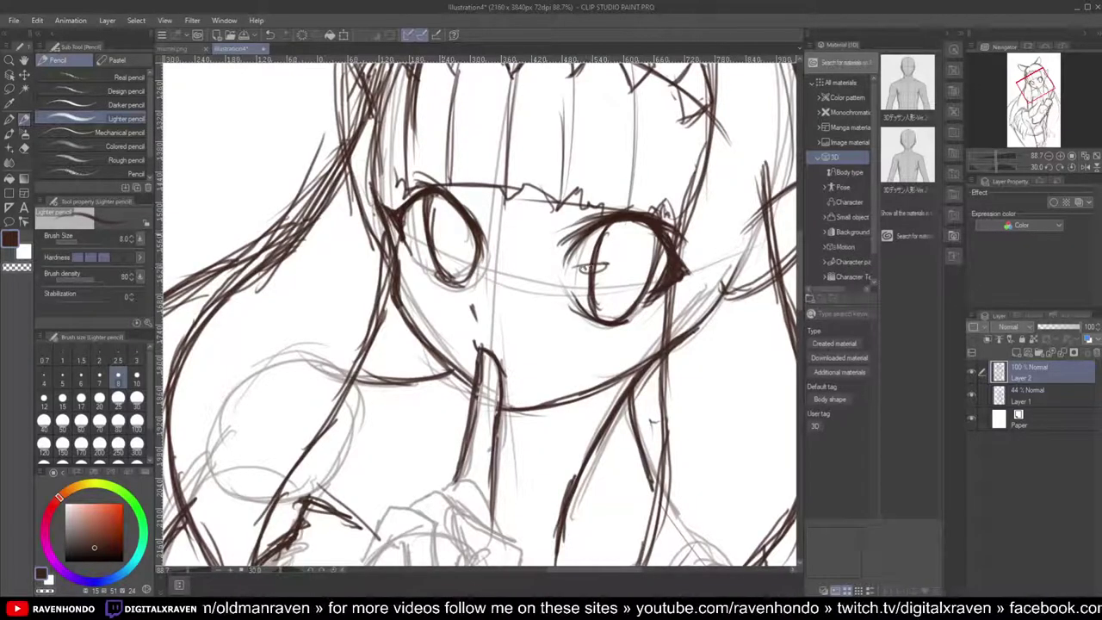
mouse_move(406, 228)
mouse_down()
mouse_move(444, 235)
mouse_move(421, 241)
mouse_up()
scroll(478, 310, down, 5)
key(asciicircum)
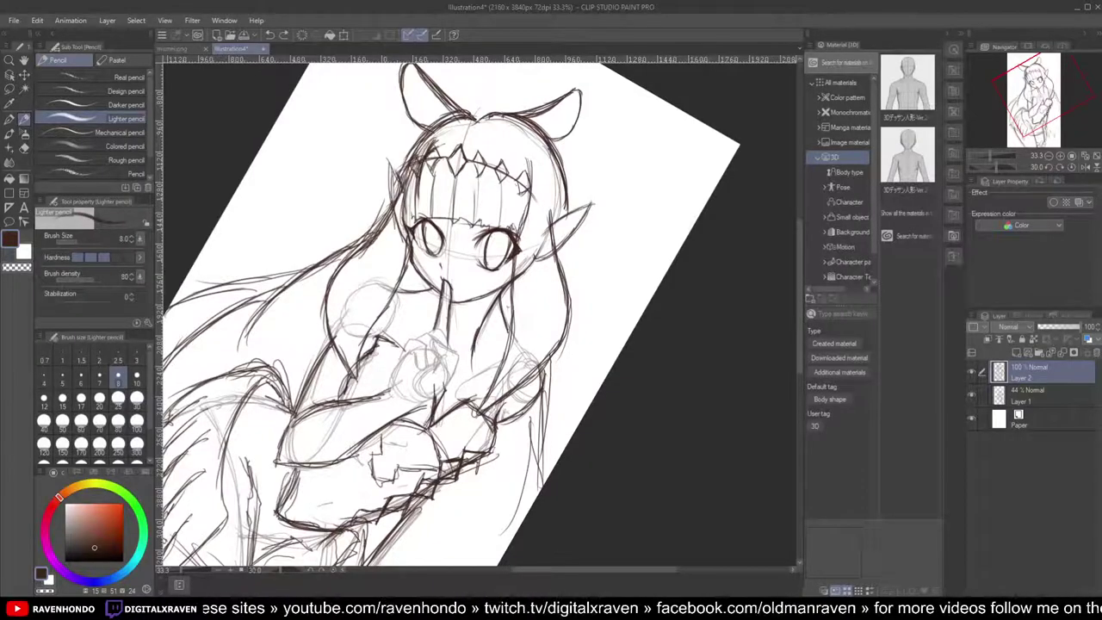
drag(446, 342, 558, 354)
scroll(558, 354, down, 2)
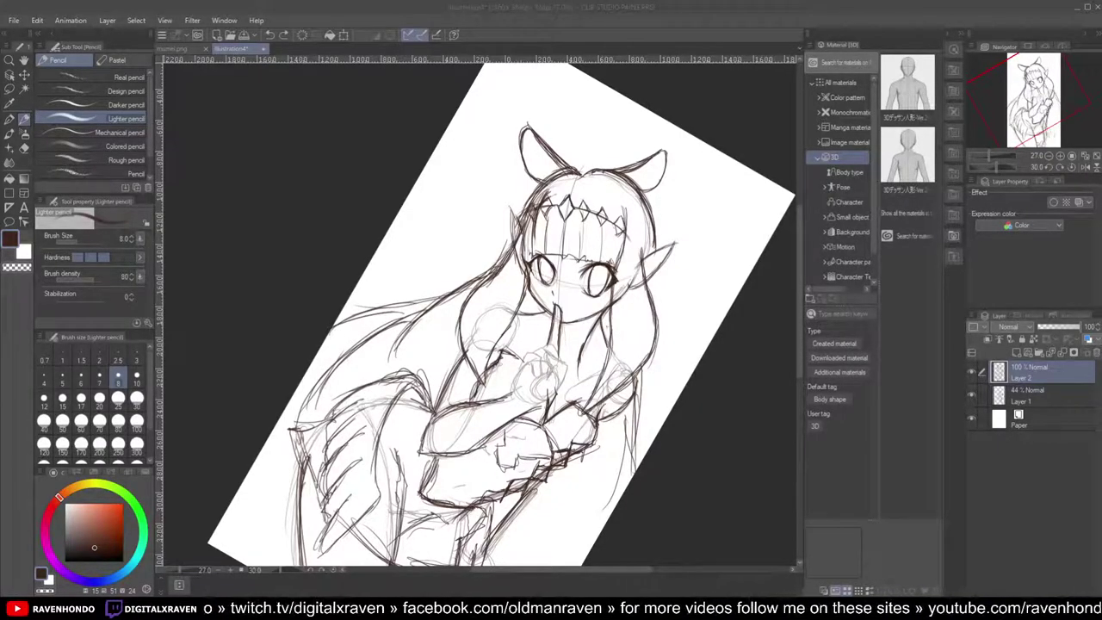
double_click(505, 11)
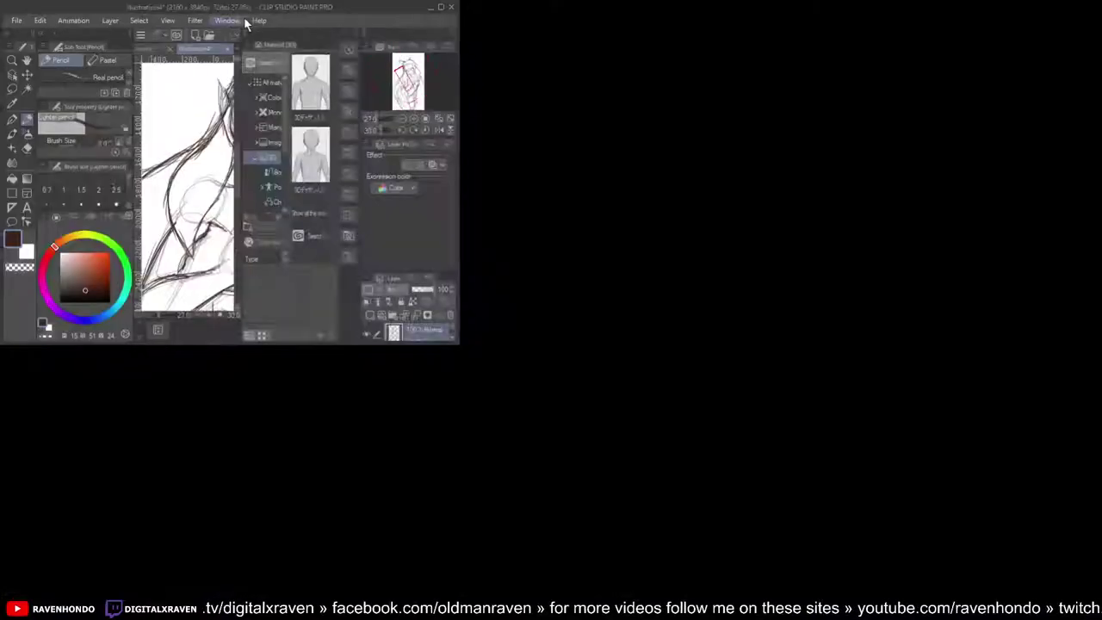
click(441, 6)
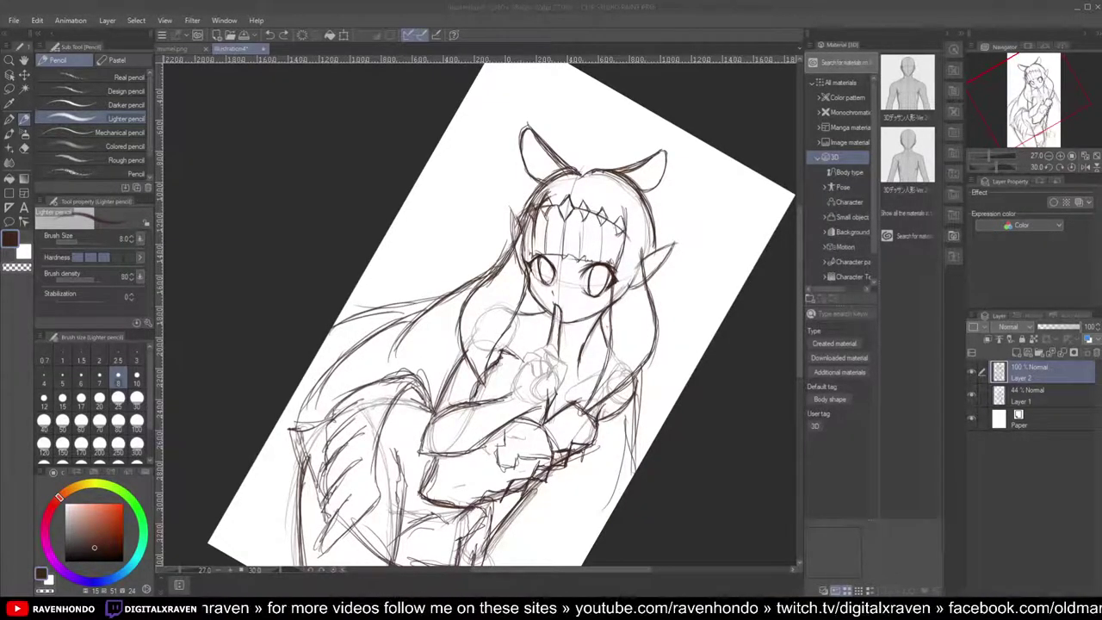
mouse_move(557, 287)
mouse_down()
mouse_move(539, 254)
mouse_move(515, 281)
mouse_move(548, 281)
mouse_up()
scroll(515, 282, up, 2)
scroll(514, 282, down, 1)
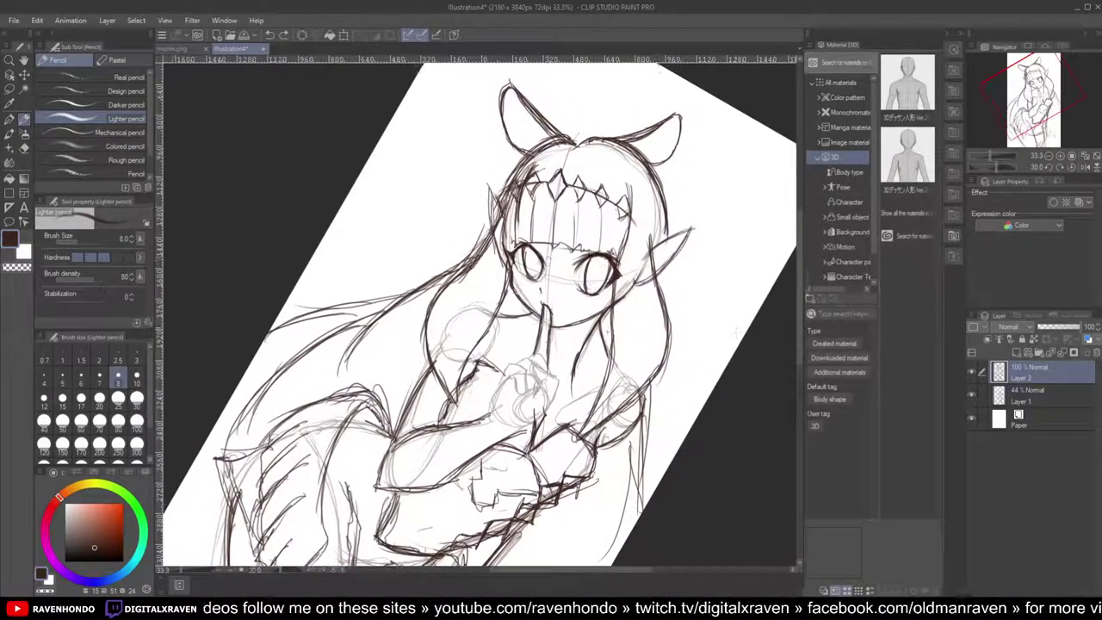
Step: Toggle the rough sketch on Layer 1 off and back on to check the line art by itself
click(974, 396)
click(974, 396)
click(975, 396)
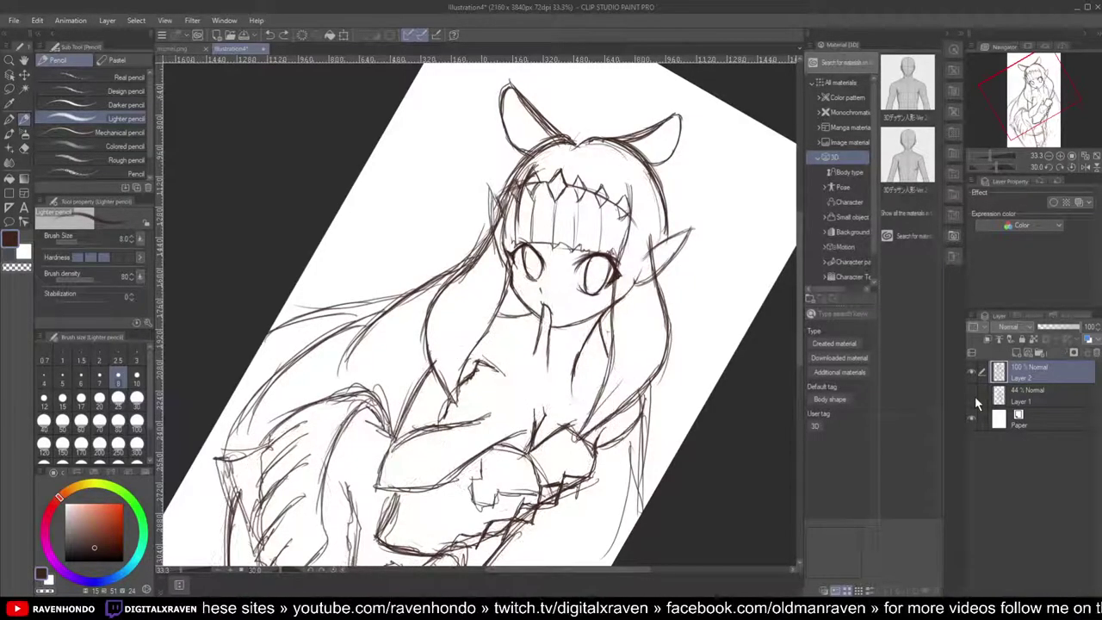
click(974, 396)
scroll(340, 246, up, 2)
scroll(341, 245, down, 3)
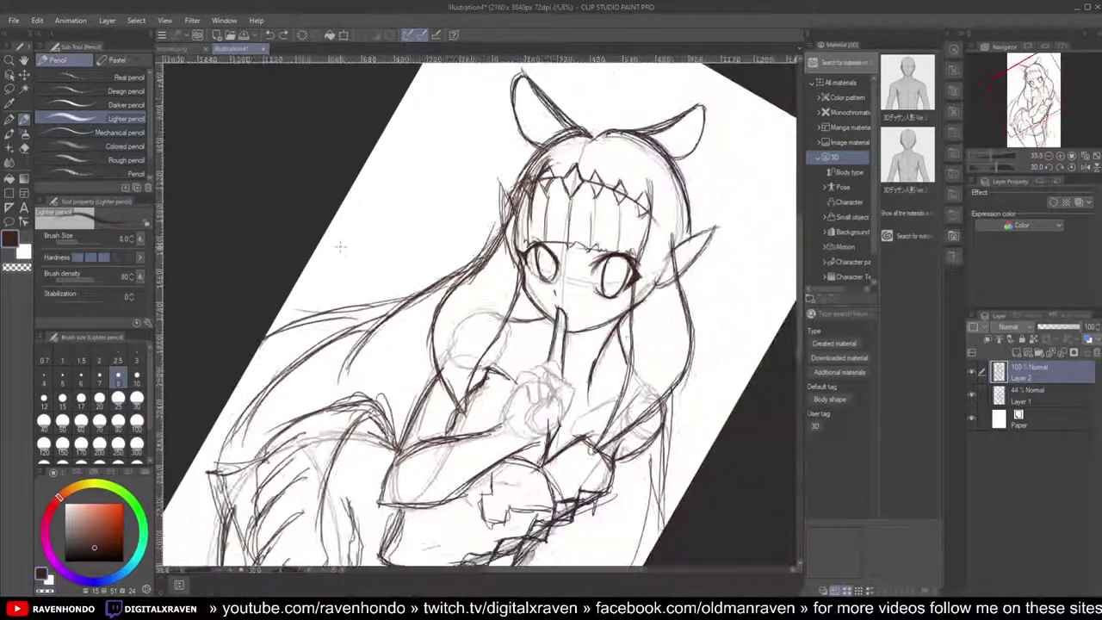
drag(338, 215, 380, 113)
scroll(565, 231, up, 2)
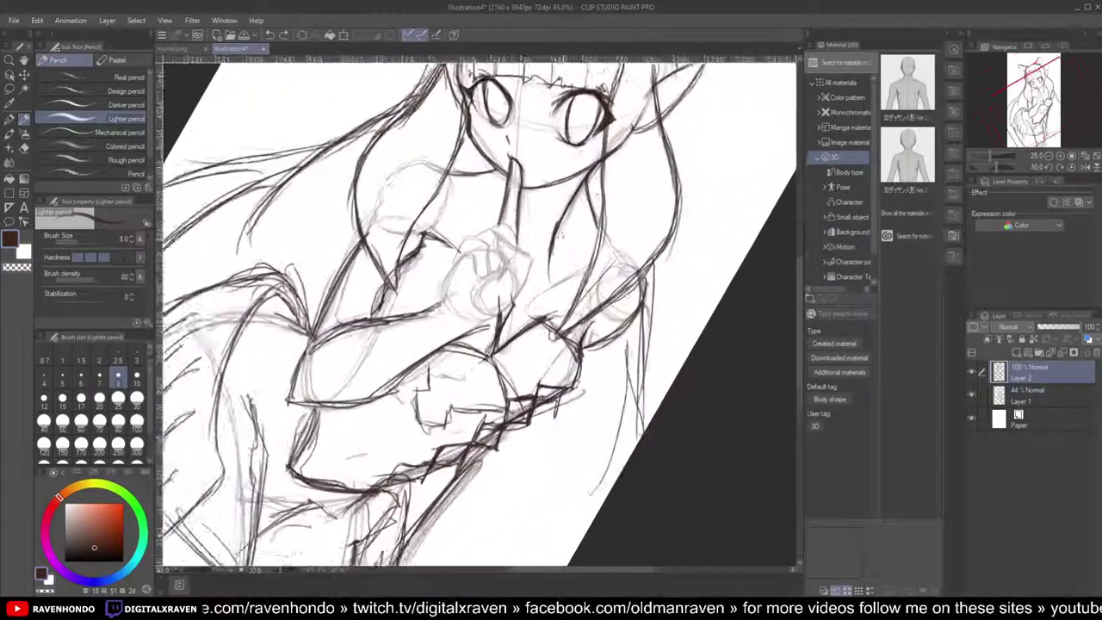
Step: Trace the raised hand's outer contour from the end of the forearm up to the knuckles
mouse_move(450, 239)
mouse_down()
mouse_move(425, 324)
mouse_move(413, 325)
mouse_up()
drag(439, 263, 422, 313)
mouse_move(445, 247)
mouse_down()
mouse_move(434, 275)
mouse_move(437, 263)
mouse_up()
drag(454, 232, 448, 244)
Step: Draw the first curled finger of the raised hand, undoing the strokes that stray from the rough sketch
key(asciicircum)
key(asciicircum)
key(asciicircum)
key(asciicircum)
key(asciicircum)
key(asciicircum)
key(asciicircum)
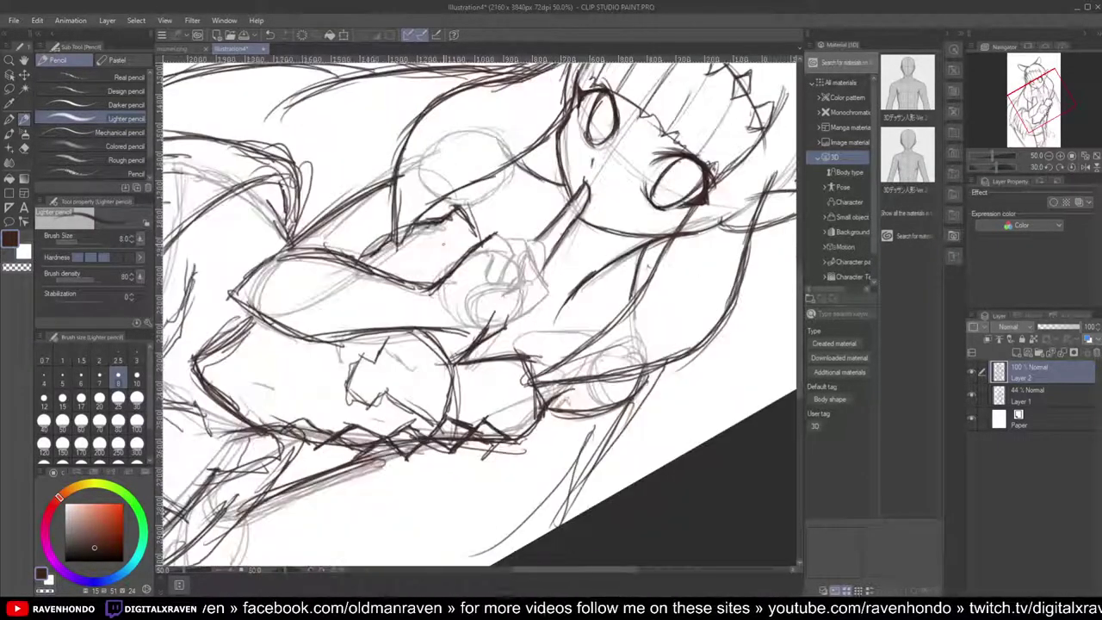
mouse_move(562, 308)
mouse_down()
mouse_move(553, 329)
mouse_move(506, 327)
mouse_move(540, 308)
mouse_move(547, 347)
mouse_move(510, 343)
mouse_up()
key(ctrl+z)
key(ctrl+z)
key(ctrl+z)
key(ctrl+z)
key(ctrl+z)
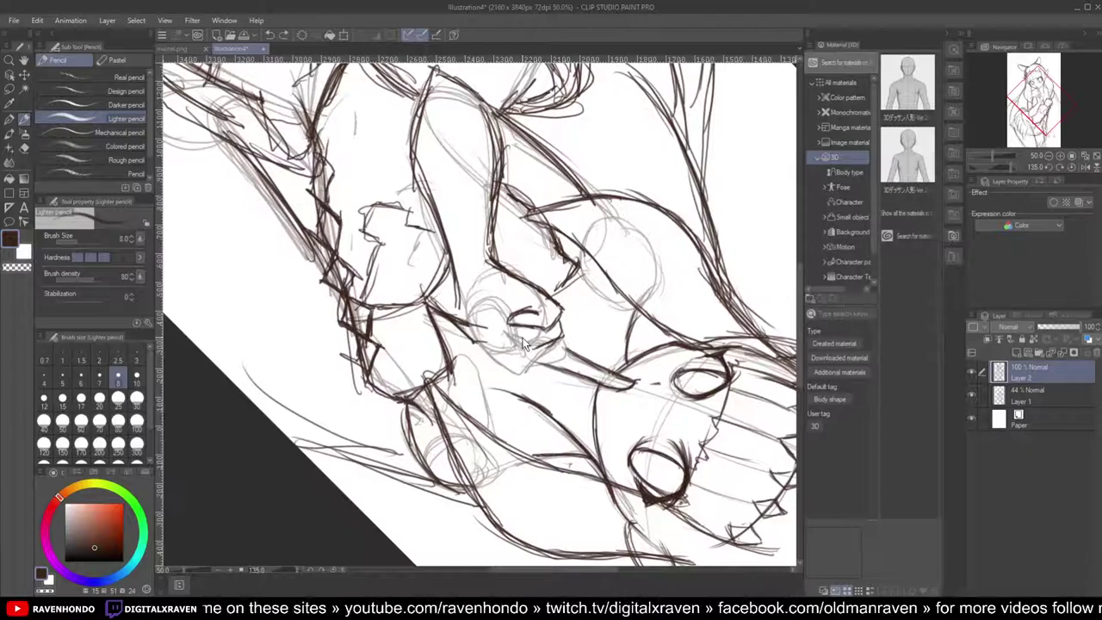
Step: Draw the remaining curled fingers and the underside of the raised hand back toward the wrist
key(minus)
key(minus)
key(minus)
key(minus)
key(minus)
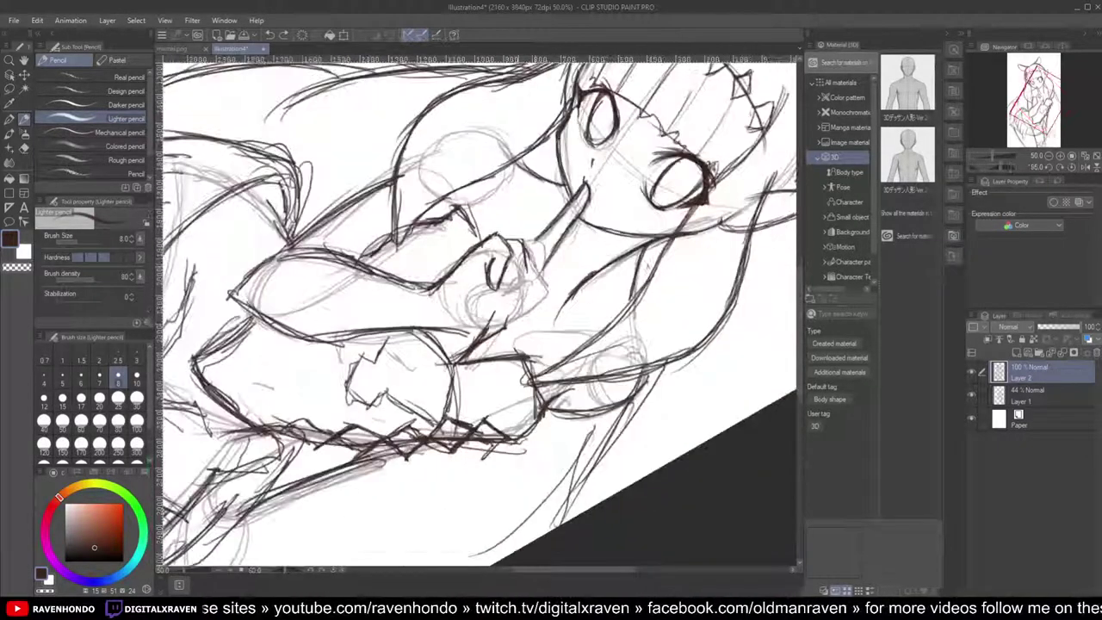
mouse_move(519, 256)
mouse_down()
mouse_move(524, 274)
mouse_move(496, 289)
mouse_up()
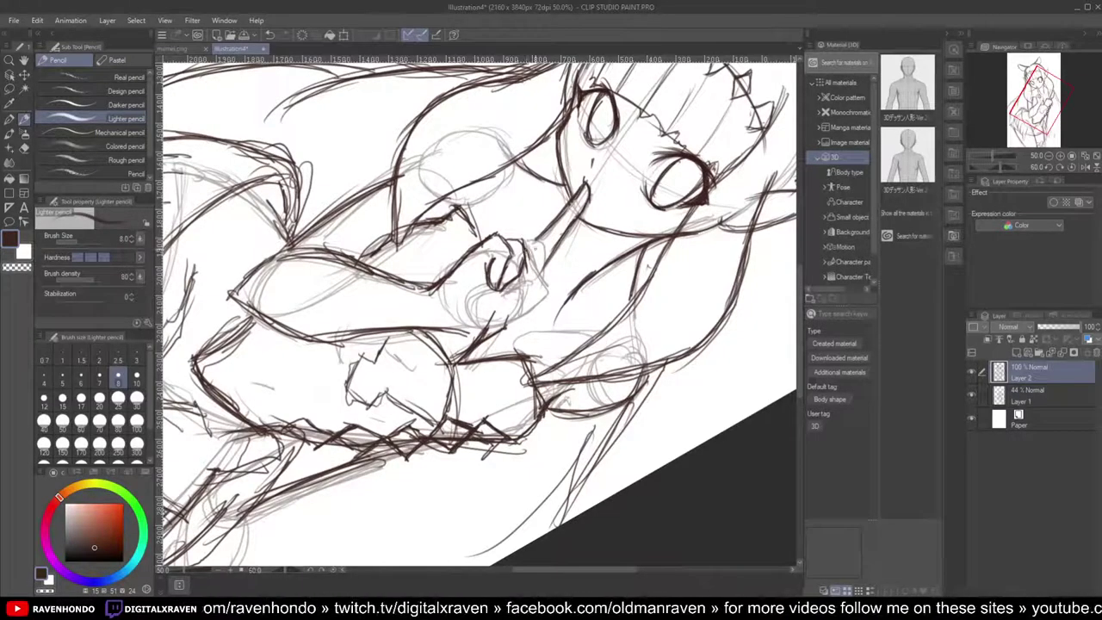
mouse_move(520, 241)
mouse_down()
mouse_move(544, 257)
mouse_move(531, 296)
mouse_up()
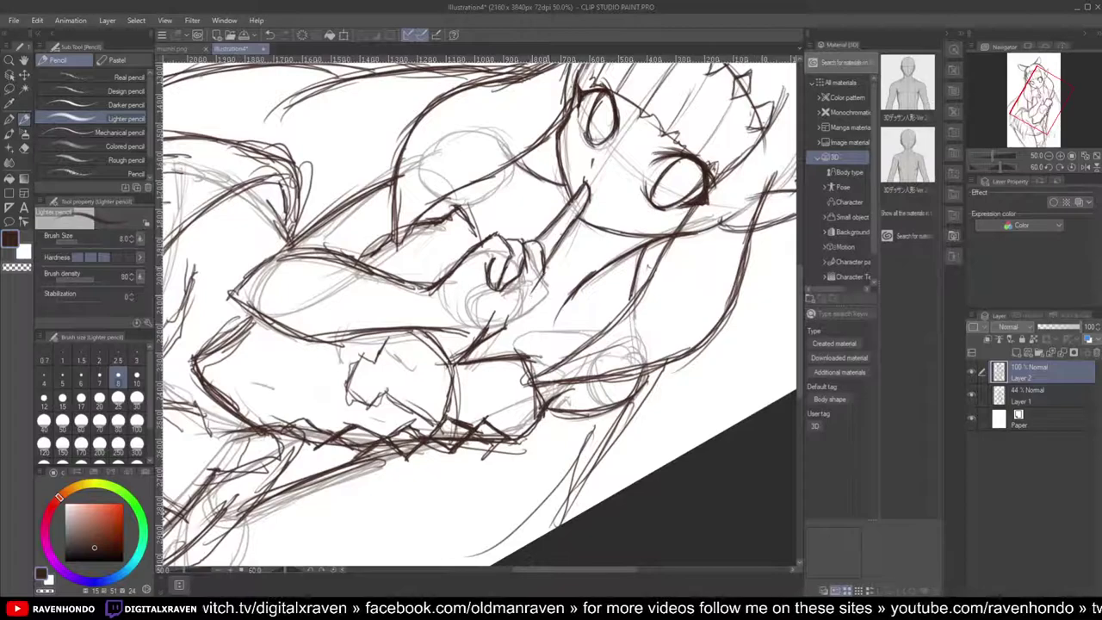
mouse_move(546, 293)
mouse_down()
mouse_move(534, 254)
mouse_move(523, 292)
mouse_move(469, 300)
mouse_up()
mouse_move(547, 295)
mouse_down()
mouse_move(525, 319)
mouse_move(434, 338)
mouse_up()
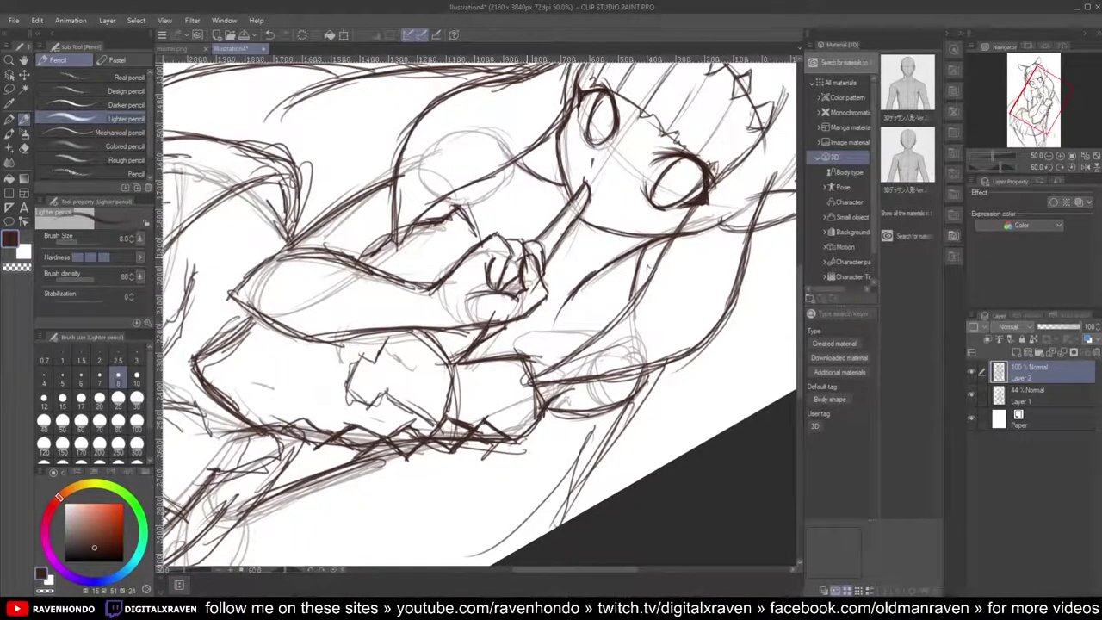
Step: Add a short stroke at the base of the pointed ear and look over the head and upper body
drag(509, 230, 483, 328)
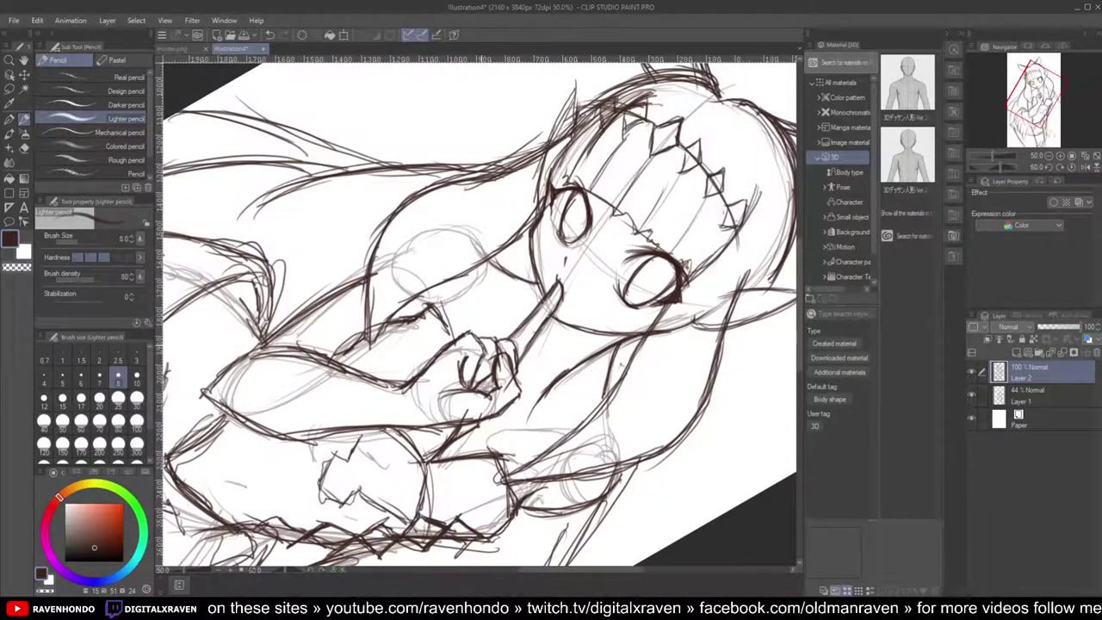
drag(770, 291, 732, 309)
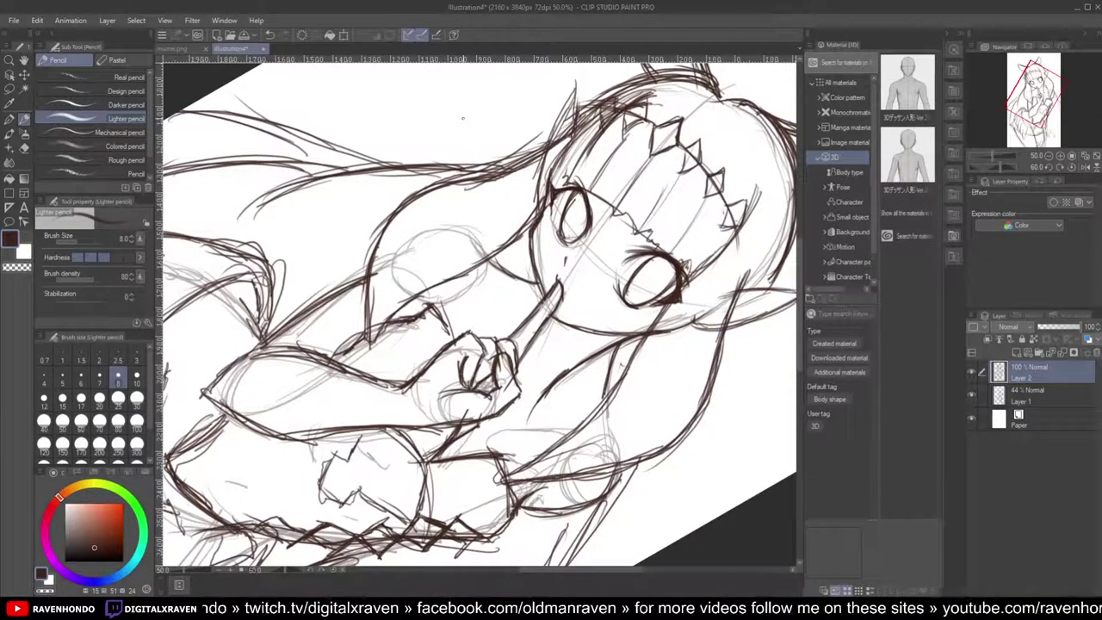
drag(568, 396, 476, 224)
drag(465, 148, 514, 417)
scroll(514, 418, down, 3)
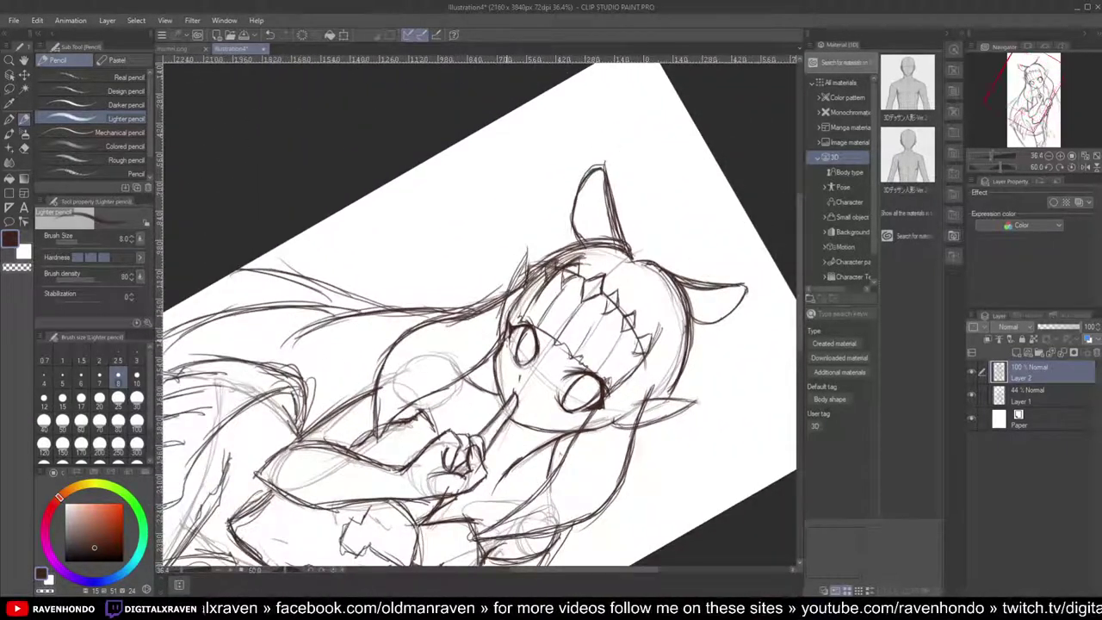
scroll(521, 316, down, 2)
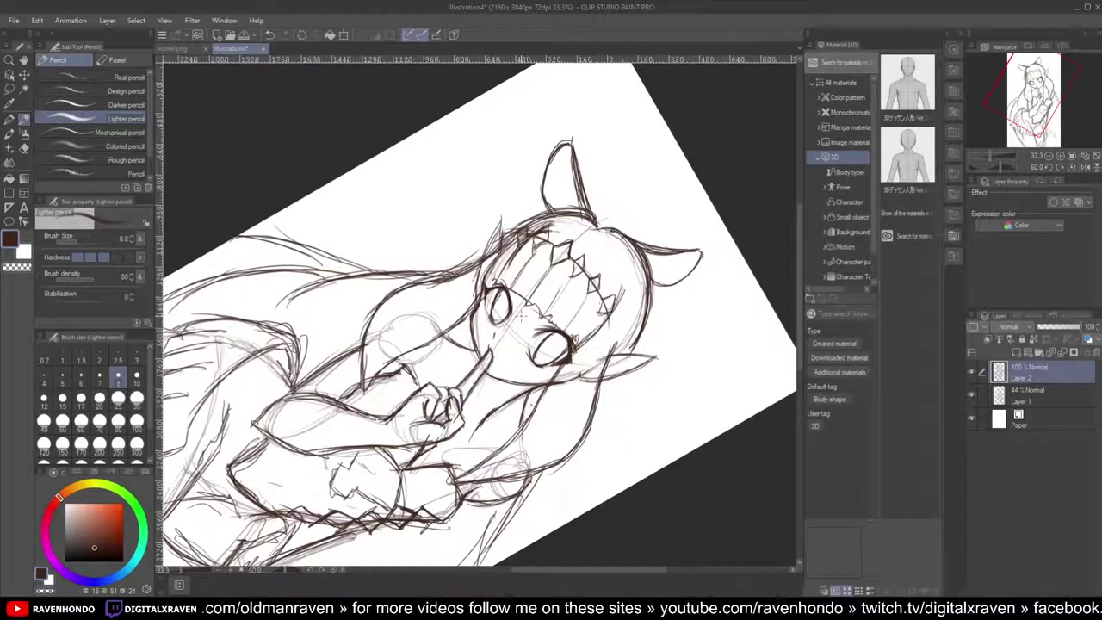
scroll(447, 258, up, 2)
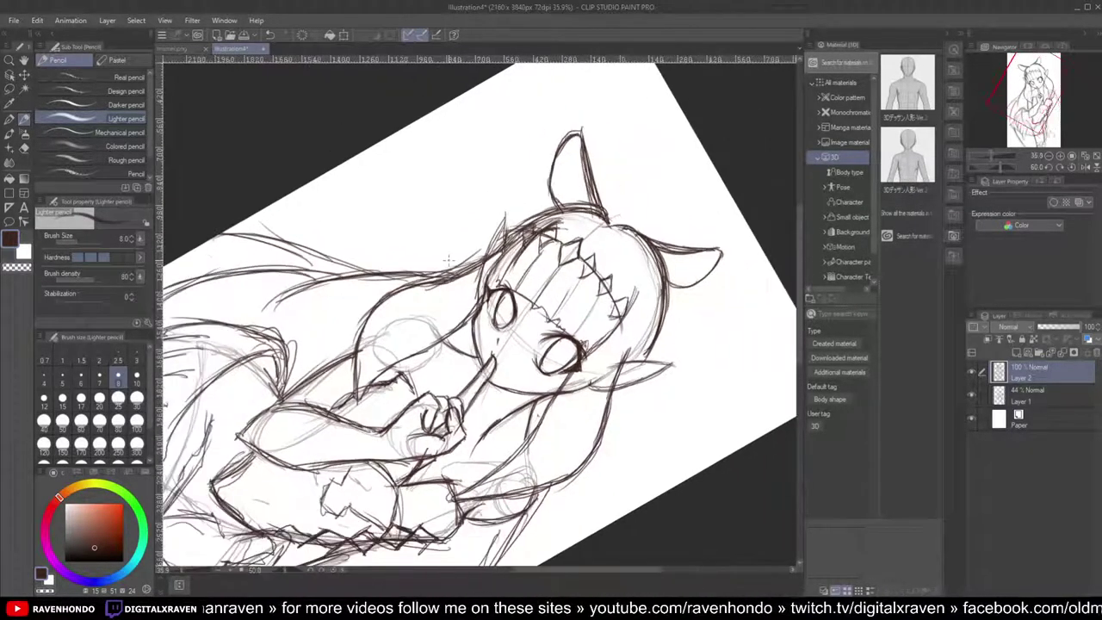
scroll(448, 258, down, 1)
scroll(447, 258, down, 2)
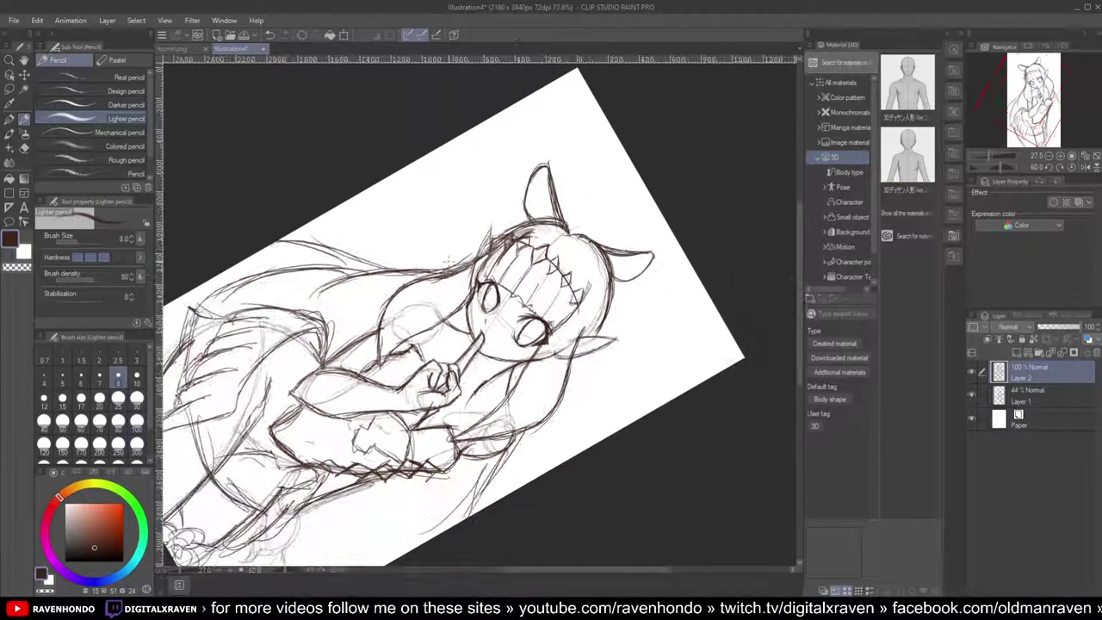
drag(493, 197, 551, 131)
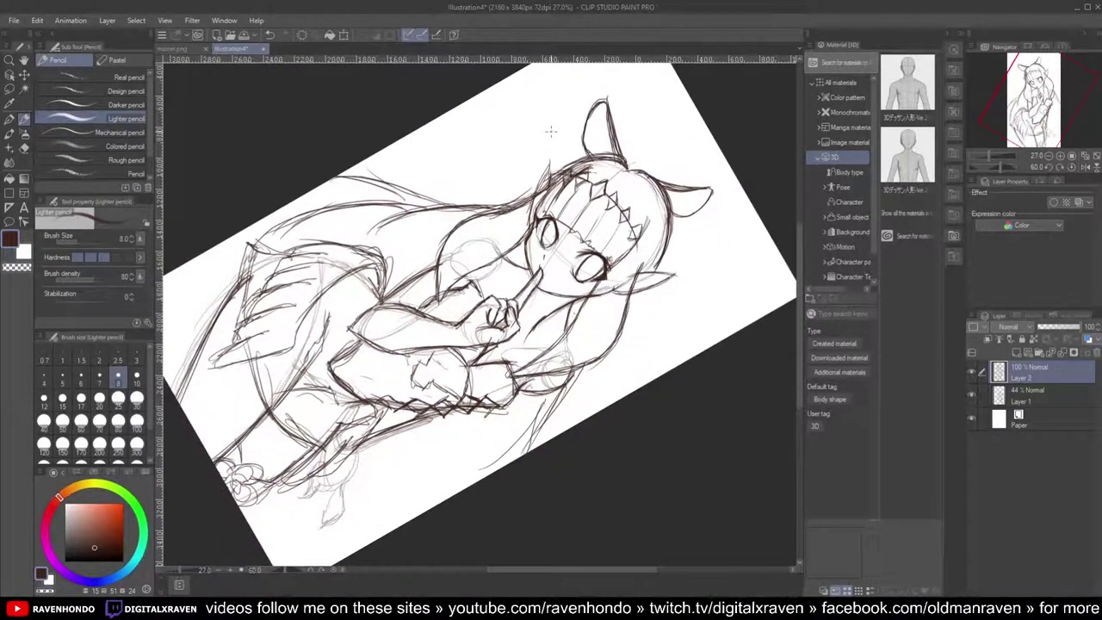
Step: Reinforce the back edge of the skirt with a few short strokes
scroll(379, 273, up, 5)
drag(369, 258, 385, 320)
drag(368, 256, 384, 313)
mouse_move(374, 236)
mouse_down()
mouse_move(386, 324)
mouse_move(384, 252)
mouse_up()
scroll(357, 260, down, 5)
Step: Trace the skirt's outer edge down from the hip with overlapping pencil strokes and start the first pleats
drag(446, 290, 596, 329)
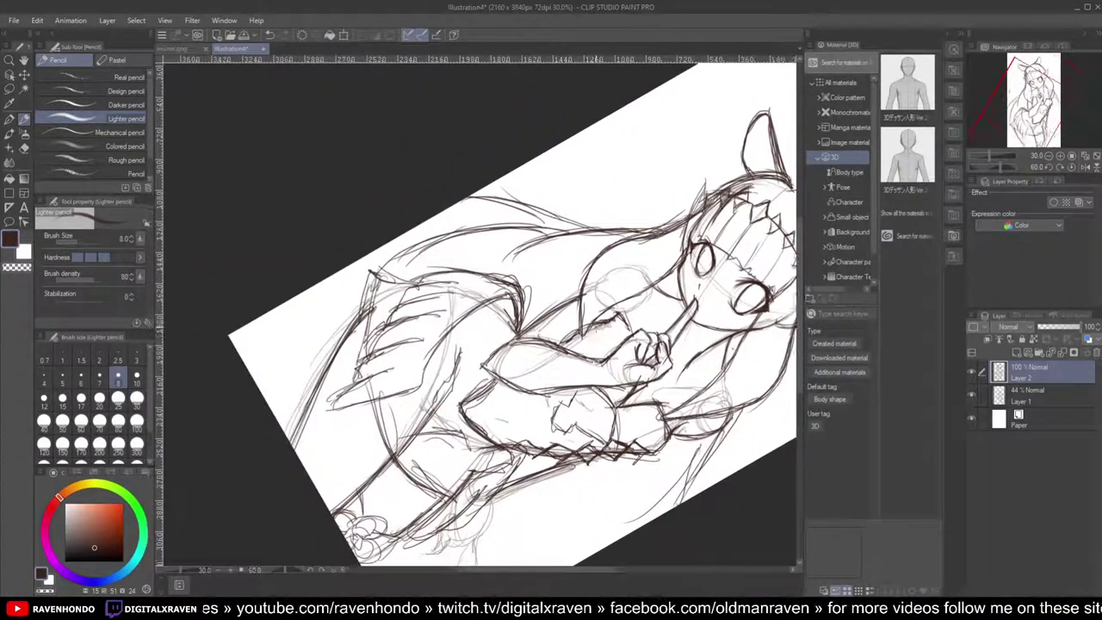
key(minus)
key(minus)
key(minus)
key(minus)
mouse_move(446, 290)
mouse_down()
mouse_move(470, 264)
mouse_move(423, 323)
mouse_up()
drag(474, 267, 426, 342)
mouse_move(439, 296)
mouse_down()
mouse_move(415, 351)
mouse_move(442, 308)
mouse_move(417, 355)
mouse_move(422, 375)
mouse_up()
drag(448, 330, 429, 377)
drag(439, 368, 431, 400)
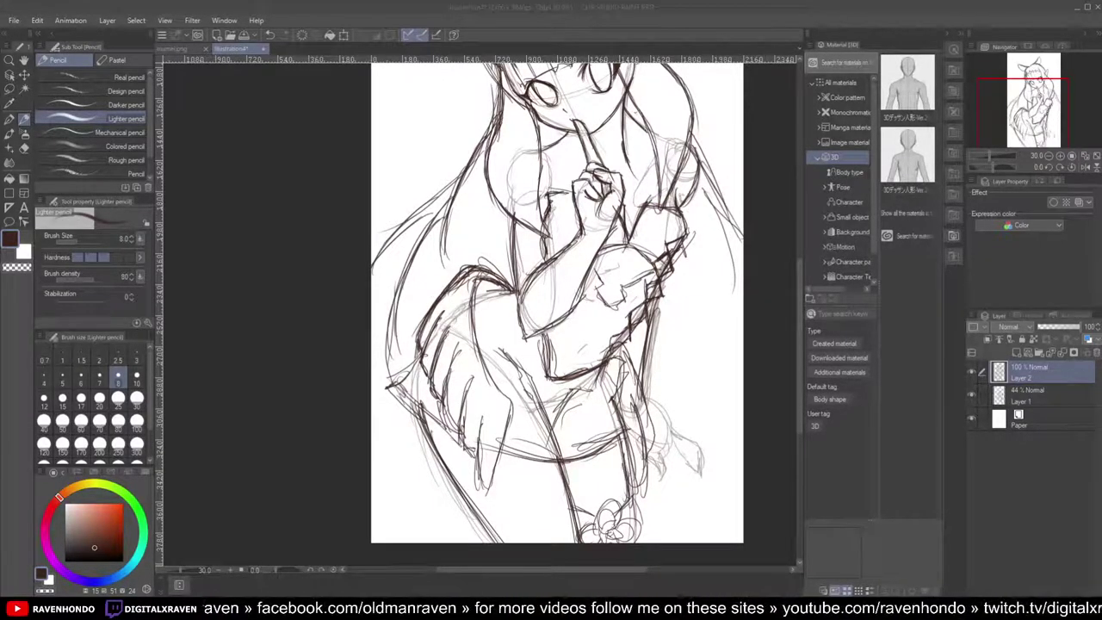
Step: Add long pleat lines down the lower side of the skirt
drag(461, 346, 445, 372)
drag(452, 363, 438, 419)
drag(459, 365, 442, 433)
drag(454, 405, 438, 432)
scroll(479, 398, down, 3)
scroll(478, 398, up, 1)
Step: Draw slanted parallel pleats across the skirt's side panel down toward its hem
drag(495, 401, 464, 328)
key(asciicircum)
key(asciicircum)
drag(456, 291, 409, 349)
drag(449, 310, 430, 331)
drag(430, 332, 415, 358)
drag(451, 310, 428, 337)
mouse_move(448, 330)
mouse_down()
mouse_move(413, 394)
mouse_move(436, 359)
mouse_up()
drag(425, 372, 415, 387)
Step: Darken the curved fold that runs from the waist down the skirt beside the pleats
drag(470, 279, 460, 325)
drag(498, 213, 459, 292)
mouse_move(473, 247)
mouse_down()
mouse_move(458, 322)
mouse_move(464, 281)
mouse_up()
Step: Trace the hanging drape at the front of the skirt, from below the bodice down along the thigh
drag(574, 335, 539, 384)
drag(540, 390, 526, 441)
drag(558, 368, 545, 419)
drag(570, 330, 562, 384)
drag(570, 341, 557, 408)
drag(561, 401, 532, 425)
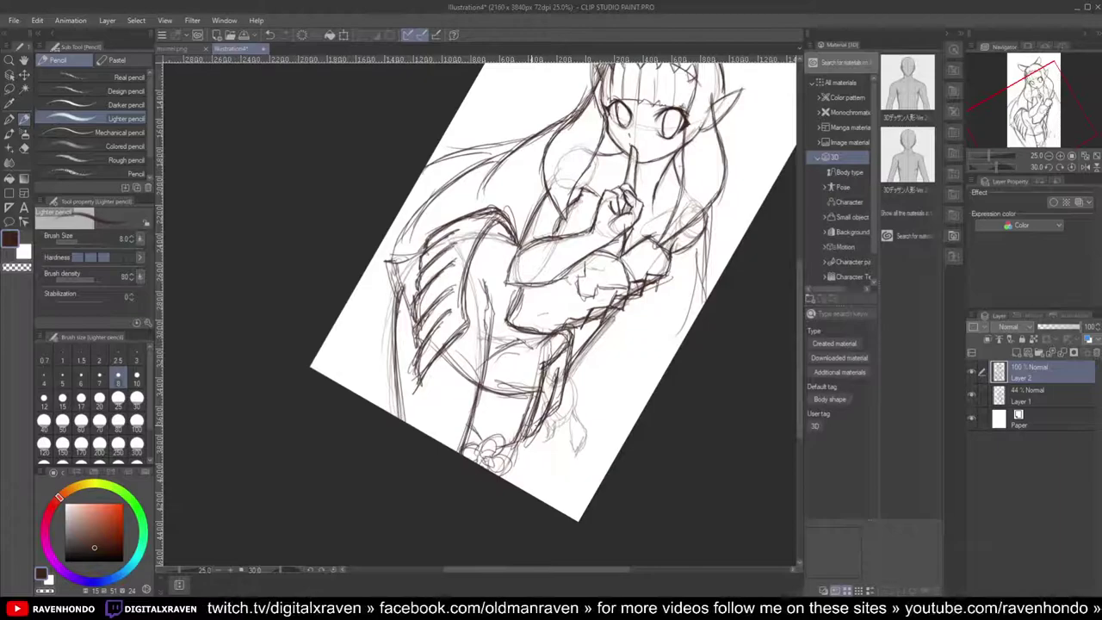
Step: Add contour lines across the front of the skirt, along its vertical fold and at its back corner
drag(556, 335, 539, 349)
mouse_move(551, 340)
mouse_down()
mouse_move(546, 360)
mouse_move(481, 384)
mouse_move(446, 349)
mouse_up()
drag(488, 294, 493, 389)
drag(494, 344, 489, 362)
mouse_move(416, 255)
mouse_down()
mouse_move(388, 261)
mouse_move(403, 278)
mouse_up()
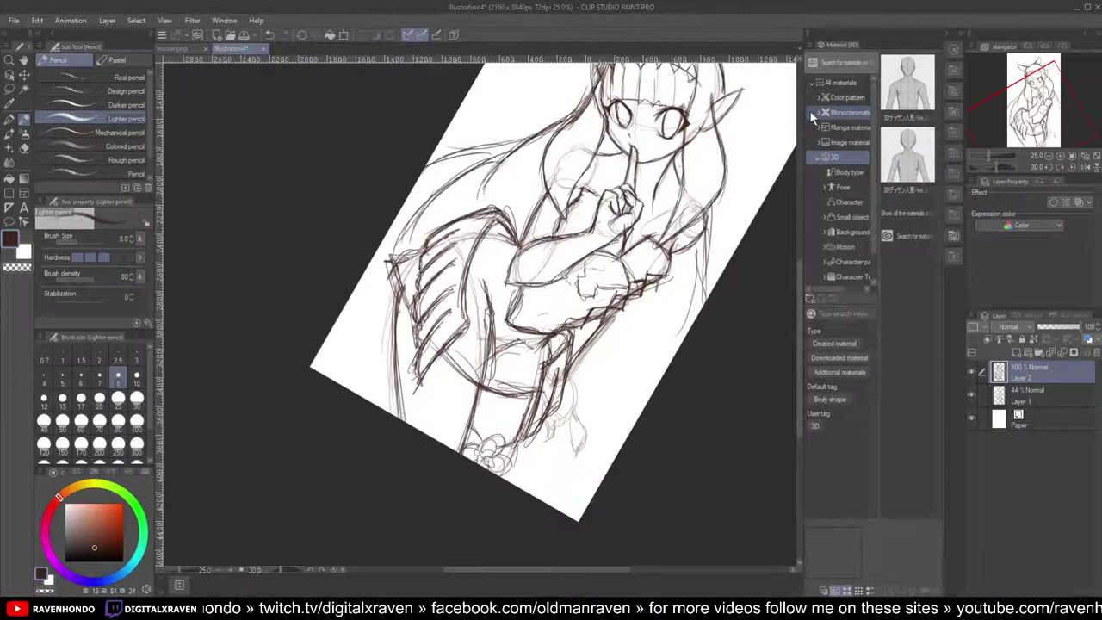
Step: Examine the whole figure's sketch from the horns down to the skirt and legs
scroll(542, 291, down, 1)
scroll(542, 291, up, 1)
scroll(542, 289, down, 1)
drag(542, 277, 472, 464)
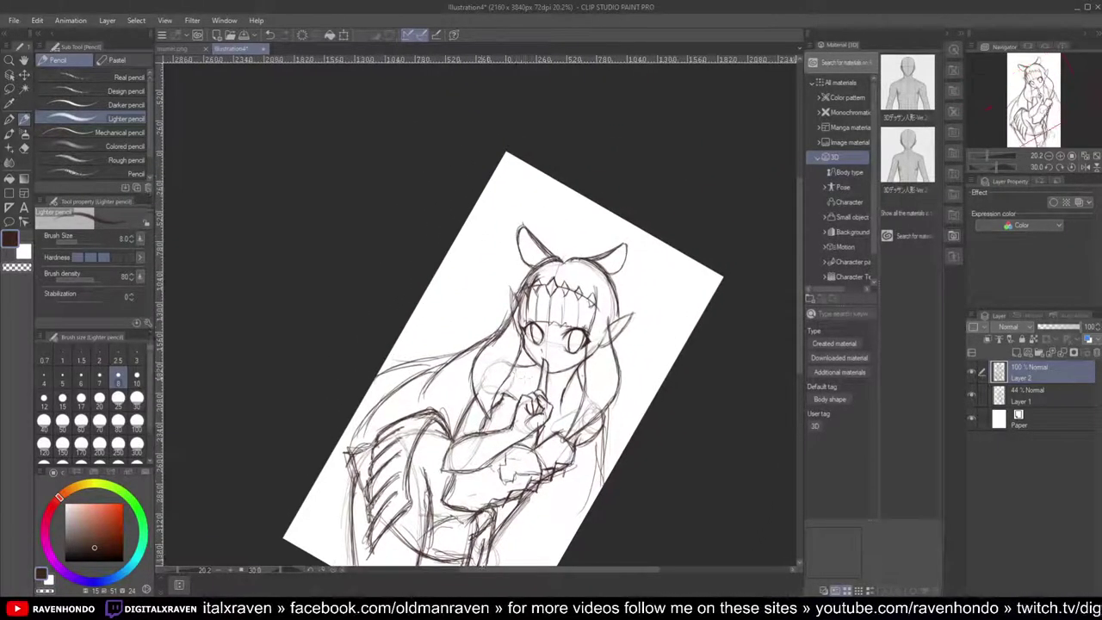
scroll(551, 247, down, 1)
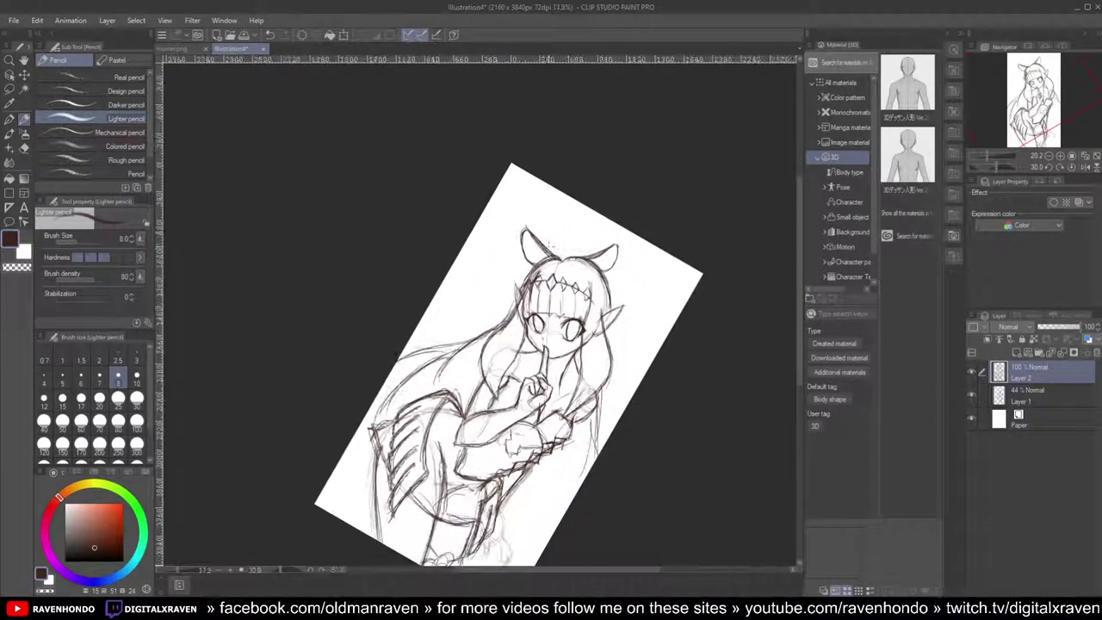
drag(503, 209, 506, 144)
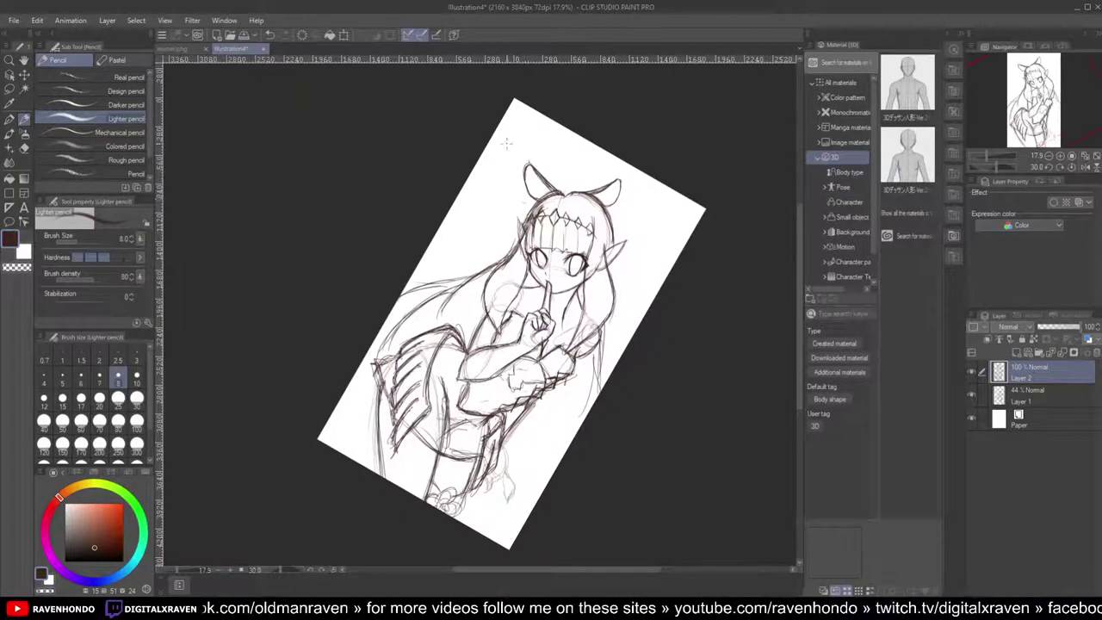
scroll(517, 155, up, 1)
scroll(548, 180, up, 1)
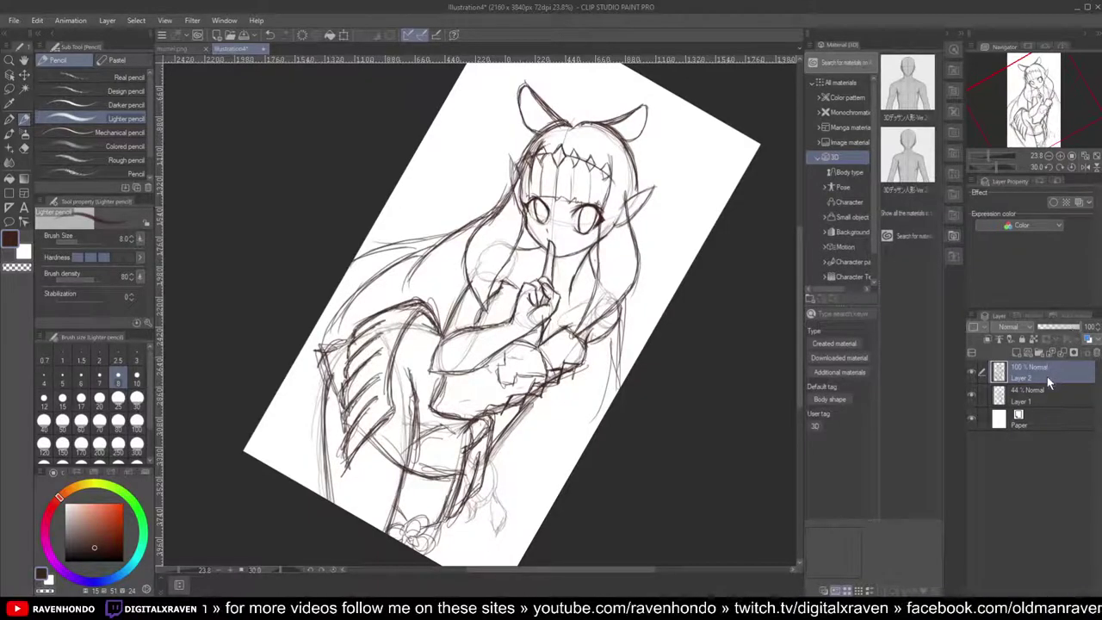
Step: Merge Layer 1 and Layer 2 into one sketch at 43% opacity and add a new layer above it
ctrl+click(1034, 392)
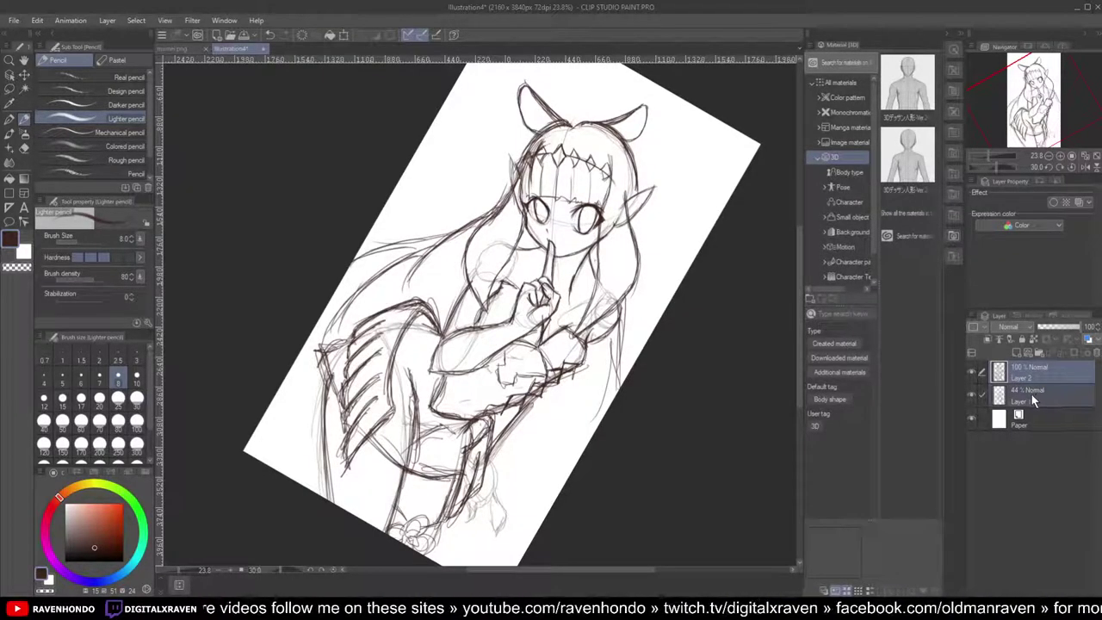
key(shift+alt+e)
drag(1057, 327, 1055, 325)
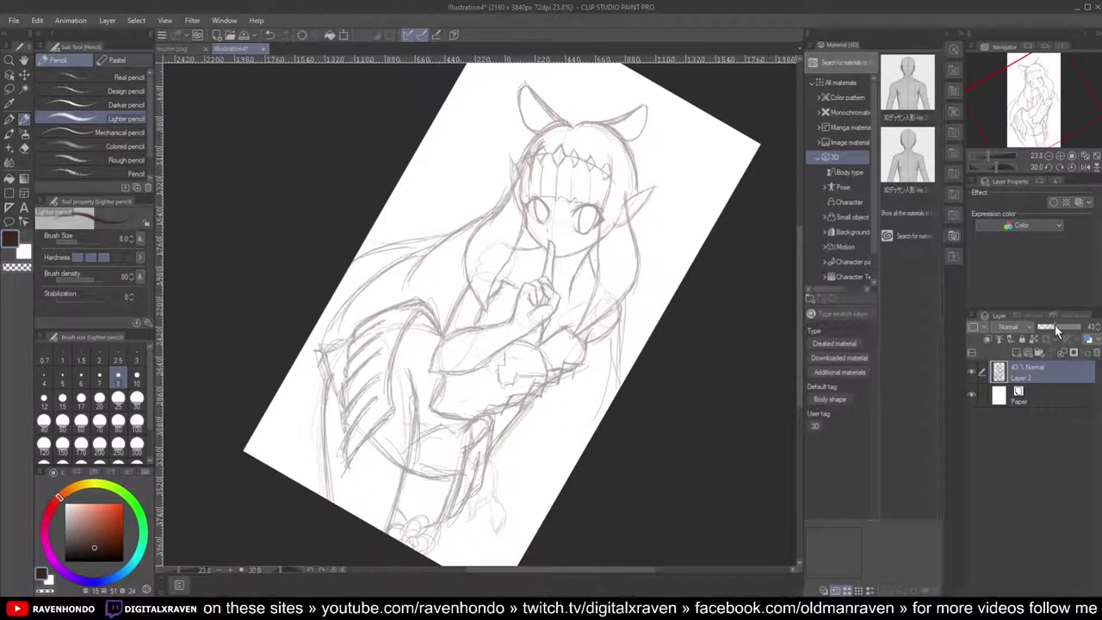
click(1014, 350)
Step: Examine the faded sketch of the eye beside the pointed ear up close from several canvas angles
scroll(710, 153, up, 3)
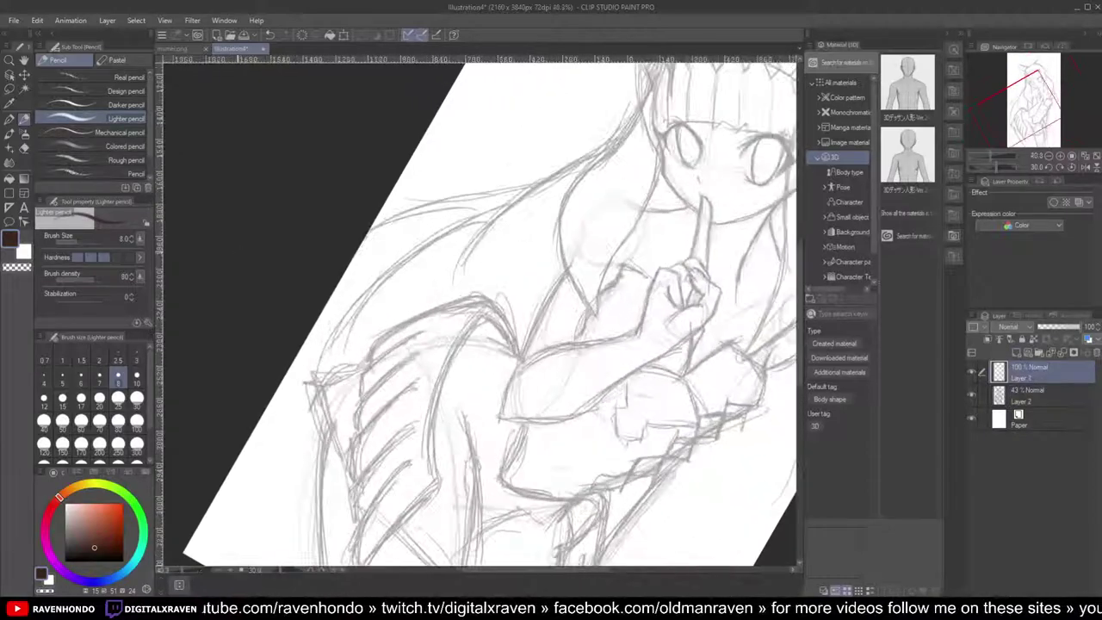
drag(711, 155, 494, 290)
drag(563, 157, 506, 194)
scroll(506, 193, up, 3)
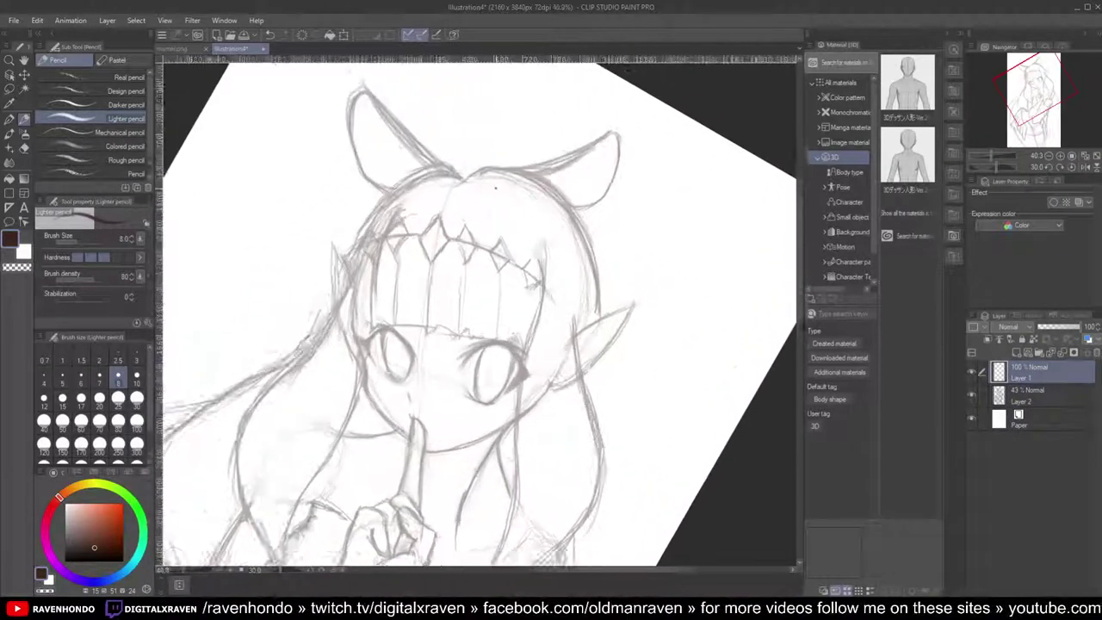
drag(500, 308, 587, 187)
scroll(602, 211, up, 4)
drag(561, 244, 544, 252)
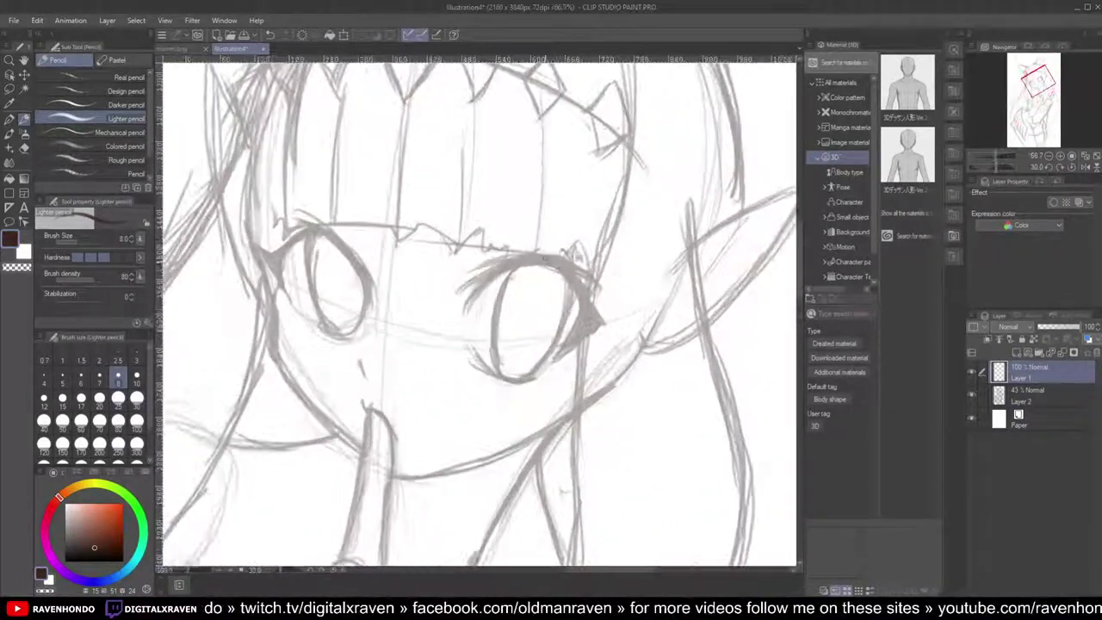
scroll(544, 251, up, 3)
scroll(591, 265, up, 1)
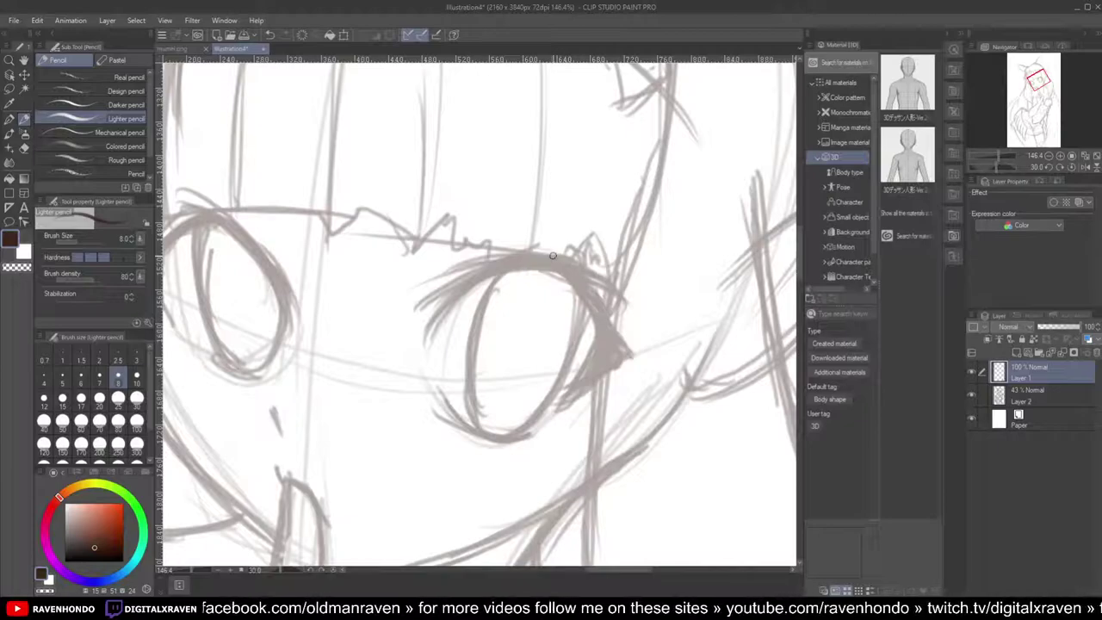
key(minus)
key(minus)
key(minus)
key(asciicircum)
key(asciicircum)
key(asciicircum)
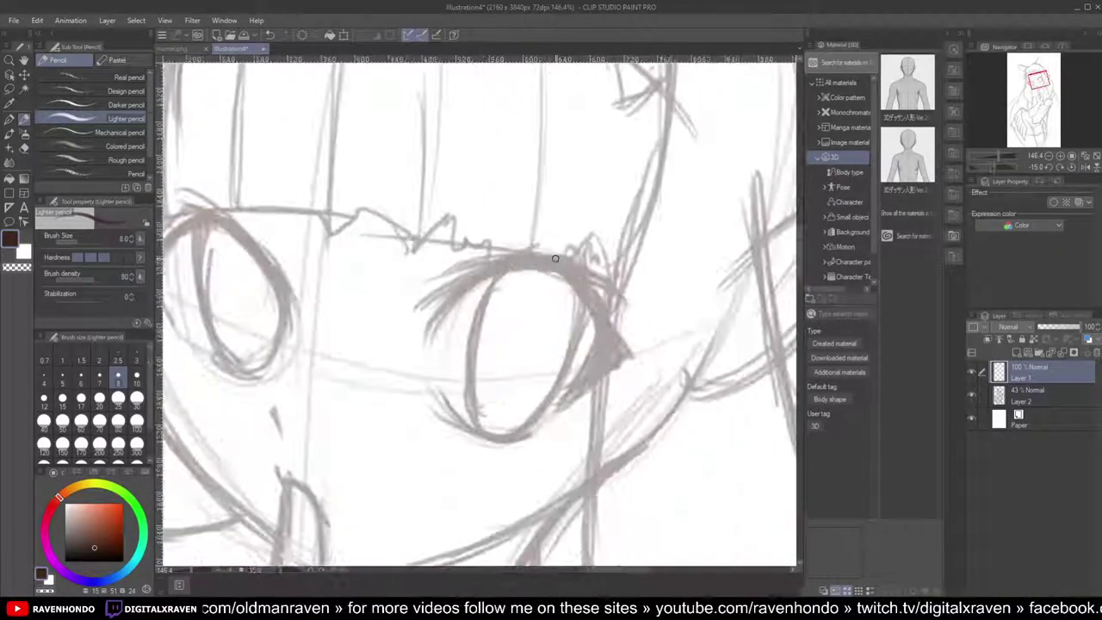
key(minus)
key(minus)
key(minus)
key(asciicircum)
key(asciicircum)
key(asciicircum)
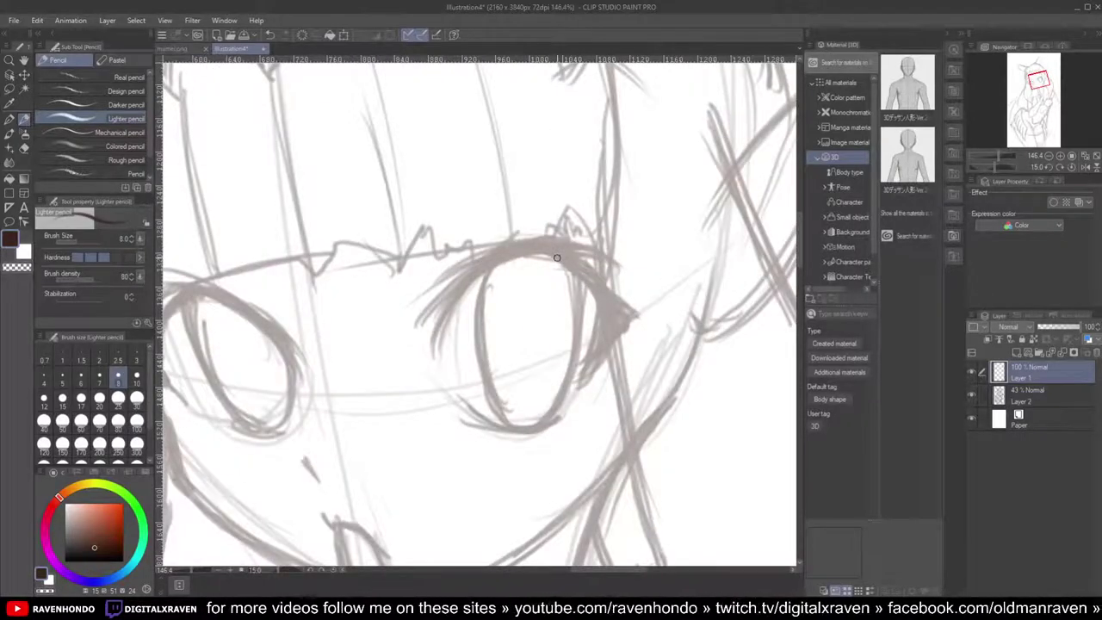
key(minus)
key(minus)
key(minus)
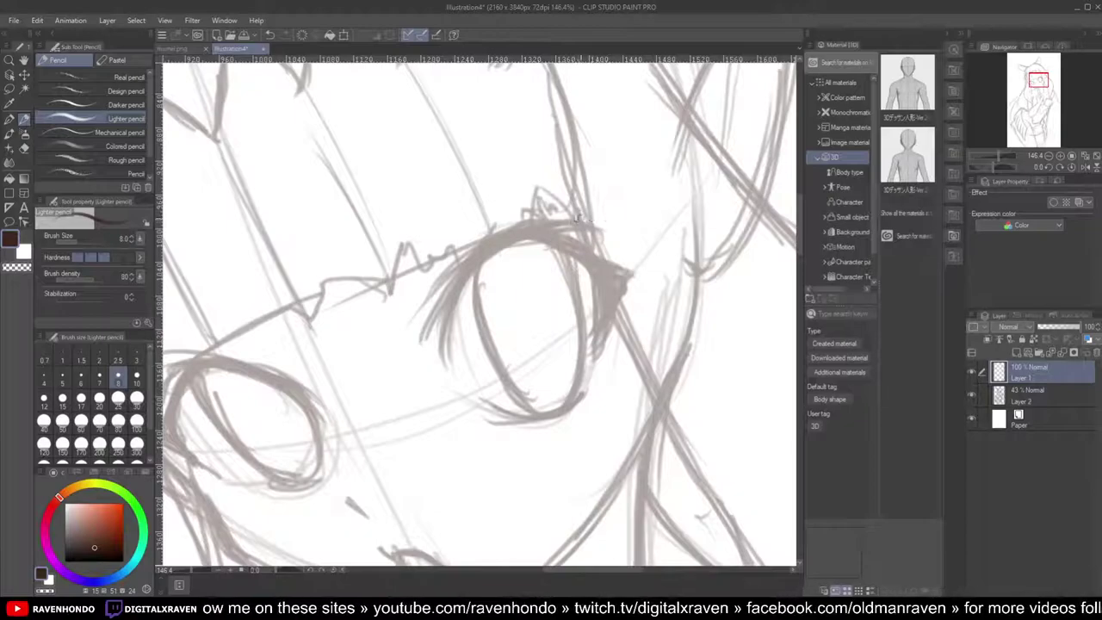
Step: Draw the upper lash line and tapered inner lashes of the eye beside the pointed ear, undoing stray strokes
drag(589, 219, 422, 296)
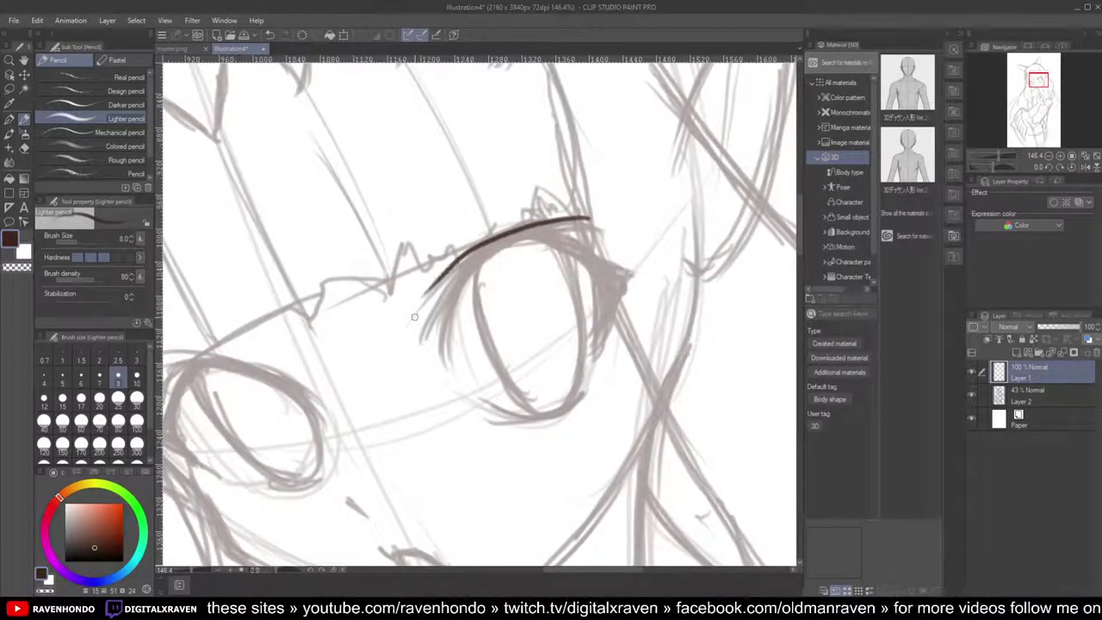
key(ctrl+z)
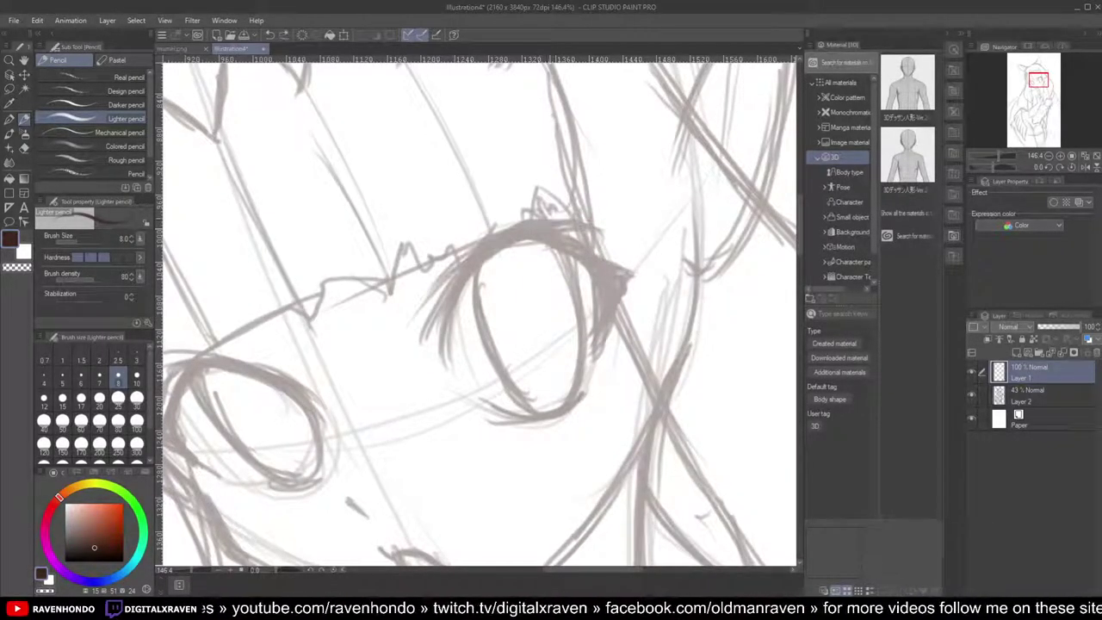
mouse_move(583, 213)
mouse_down()
mouse_move(451, 262)
mouse_move(405, 317)
mouse_up()
drag(462, 268, 403, 318)
drag(463, 263, 412, 364)
mouse_move(436, 316)
mouse_down()
mouse_move(411, 362)
mouse_move(432, 356)
mouse_move(426, 365)
mouse_move(431, 349)
mouse_up()
drag(456, 289, 425, 353)
drag(482, 256, 423, 348)
drag(459, 315, 454, 319)
key(ctrl+z)
Step: Extend the upper lash line along the lid to a tapered tip on the eye's outer side
key(asciicircum)
key(asciicircum)
key(asciicircum)
key(asciicircum)
key(asciicircum)
key(asciicircum)
key(asciicircum)
key(asciicircum)
key(asciicircum)
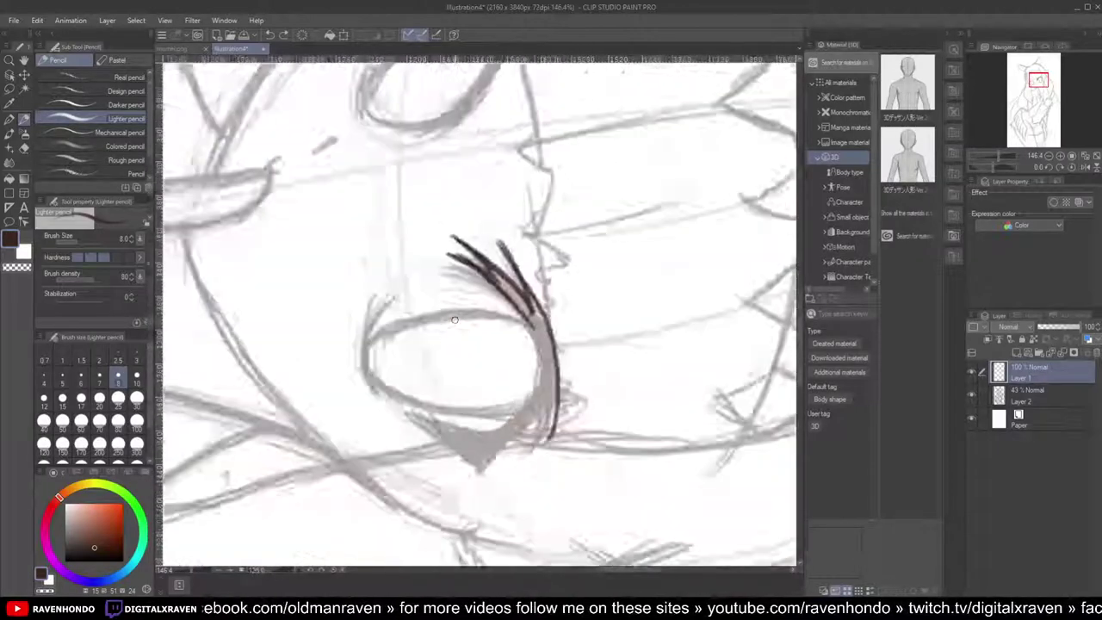
mouse_move(501, 271)
mouse_down()
mouse_move(513, 401)
mouse_move(462, 454)
mouse_up()
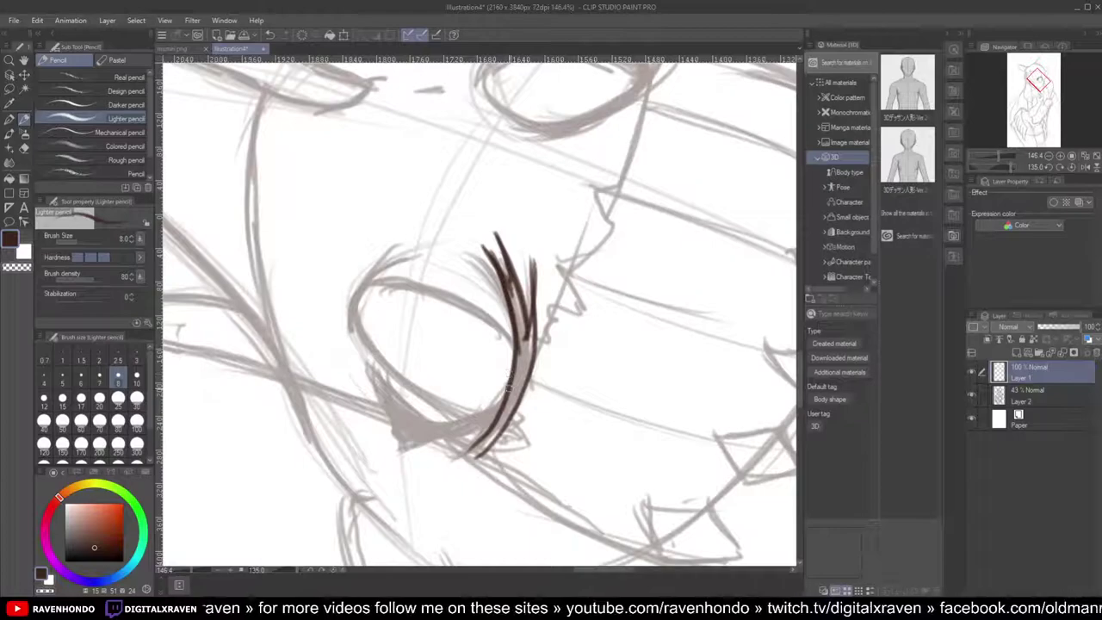
mouse_move(502, 277)
mouse_down()
mouse_move(479, 451)
mouse_move(450, 474)
mouse_up()
drag(492, 419, 442, 482)
Step: Fill the upper lash with dense dark strokes between the inner lashes and the outer tip
mouse_move(517, 384)
mouse_down()
mouse_move(462, 471)
mouse_move(472, 465)
mouse_up()
drag(527, 339, 505, 413)
drag(532, 319, 505, 426)
drag(504, 268, 521, 384)
drag(529, 333, 517, 375)
drag(510, 302, 505, 407)
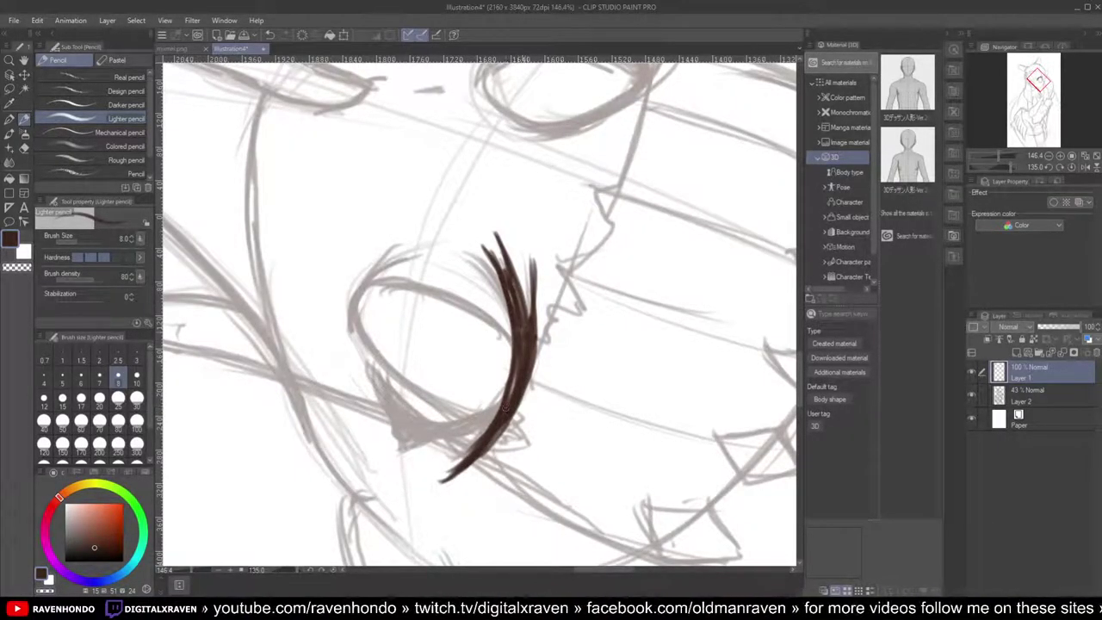
Step: Fill the gaps in the upper lash beside the pointed ear and thicken its inner lashes with dark pencil strokes
mouse_move(516, 361)
mouse_down()
mouse_move(508, 403)
mouse_move(448, 476)
mouse_up()
drag(519, 299, 523, 336)
drag(515, 268, 520, 317)
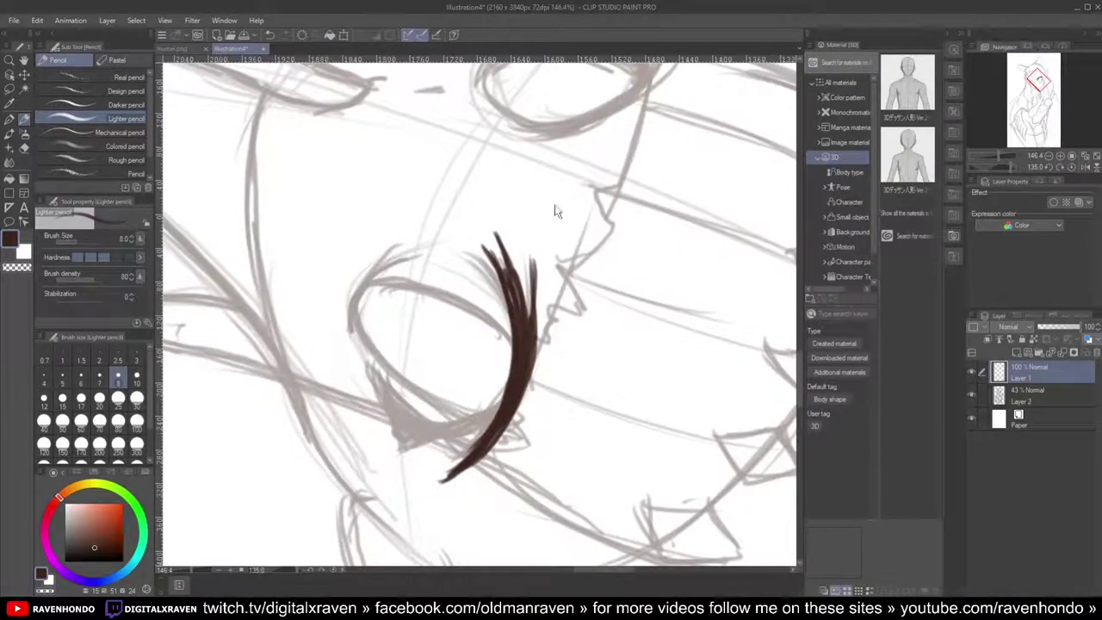
click(1028, 47)
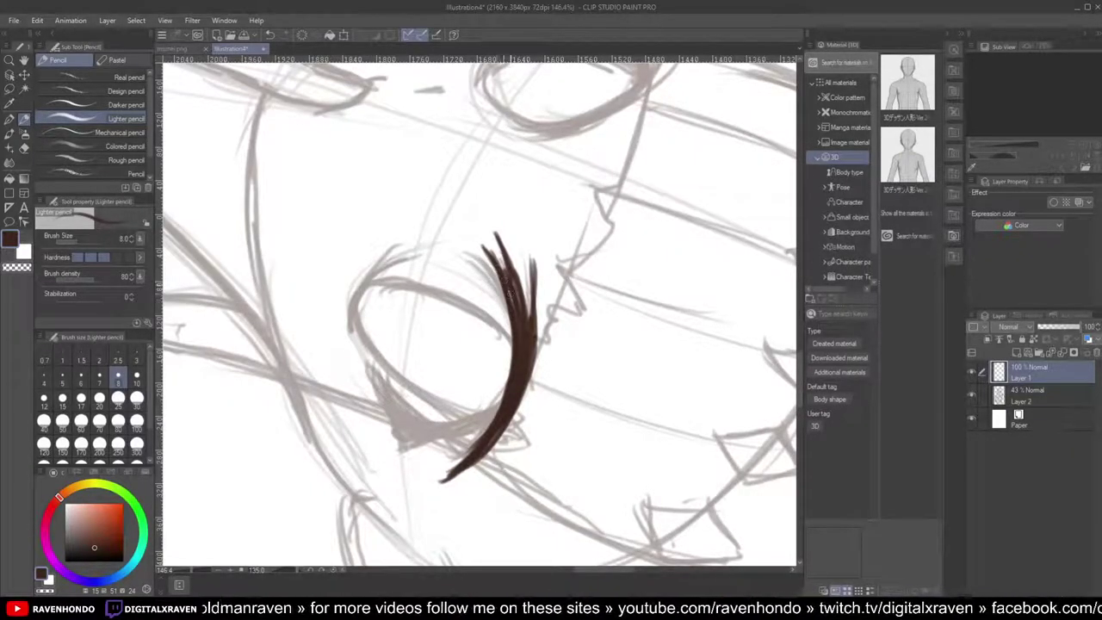
drag(511, 314, 515, 276)
drag(519, 351, 519, 259)
drag(524, 335, 529, 266)
drag(499, 415, 443, 472)
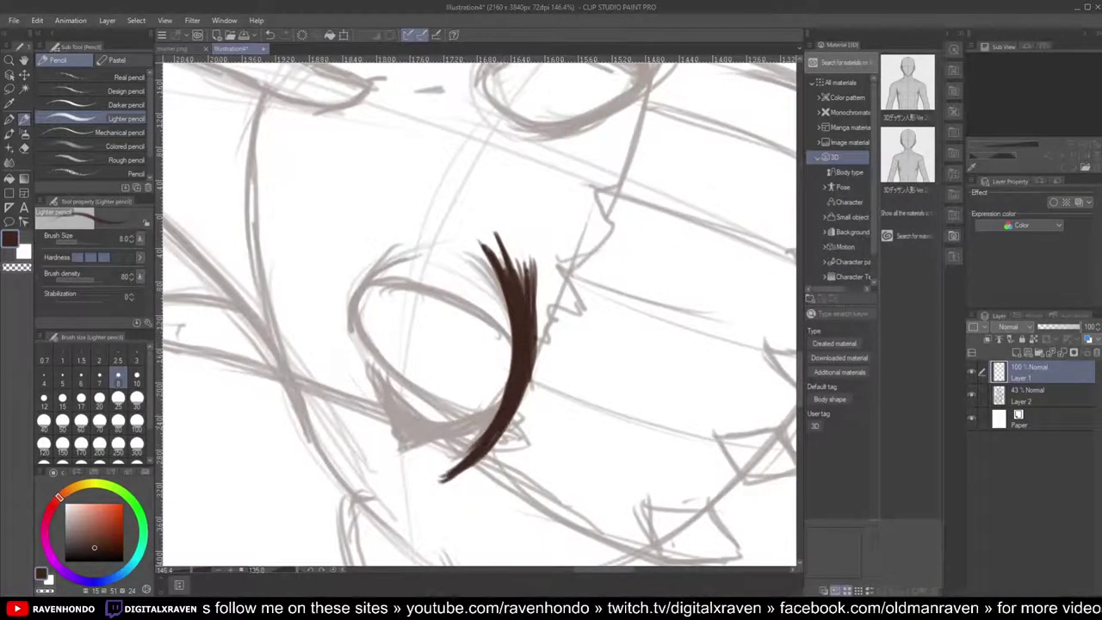
Step: Trim the outer tip of the upper lash with the hard eraser
scroll(451, 469, down, 4)
scroll(451, 468, up, 4)
scroll(451, 464, down, 11)
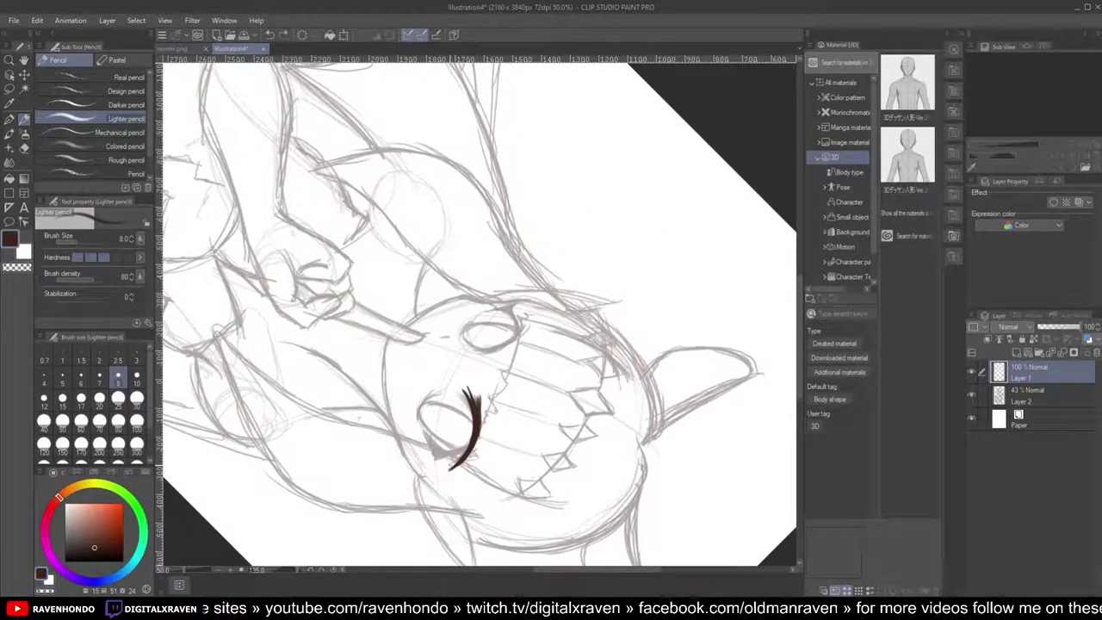
scroll(454, 472, up, 1)
key(e)
drag(482, 449, 456, 471)
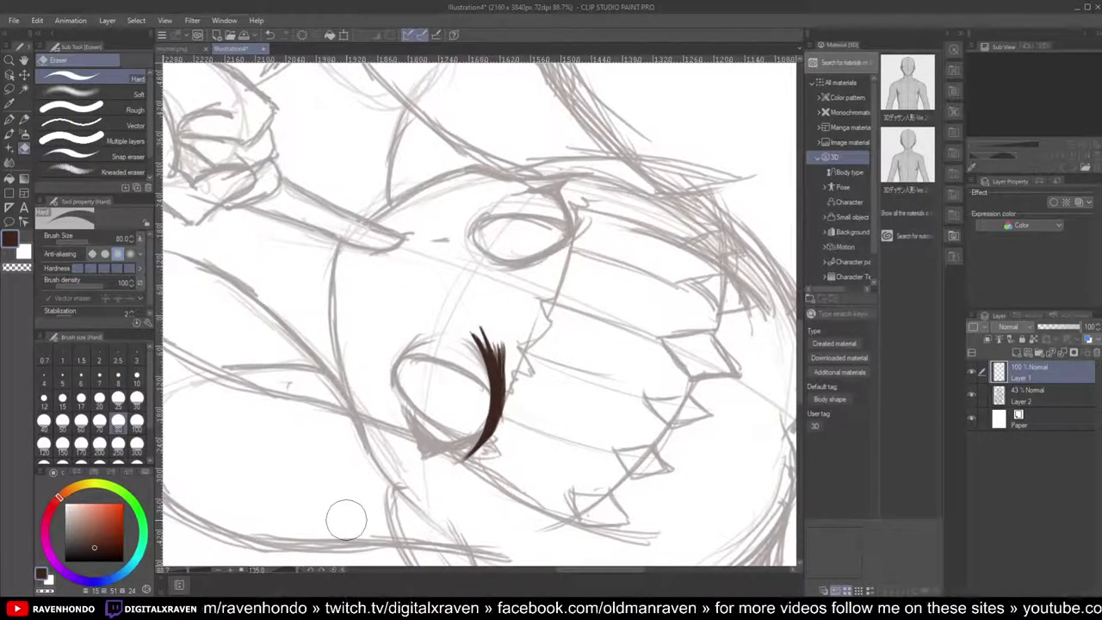
key(p)
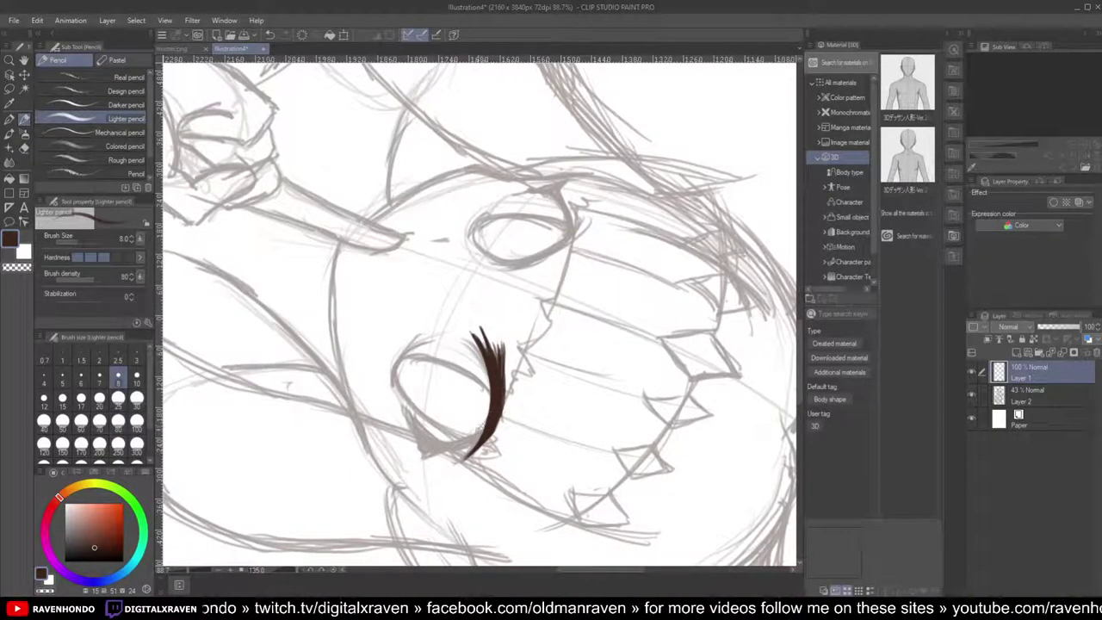
Step: Erase the stray lash spikes along the upper edge of the upper lash near its inner end
scroll(481, 428, down, 2)
mouse_move(506, 413)
mouse_down()
mouse_move(569, 422)
mouse_move(608, 403)
mouse_up()
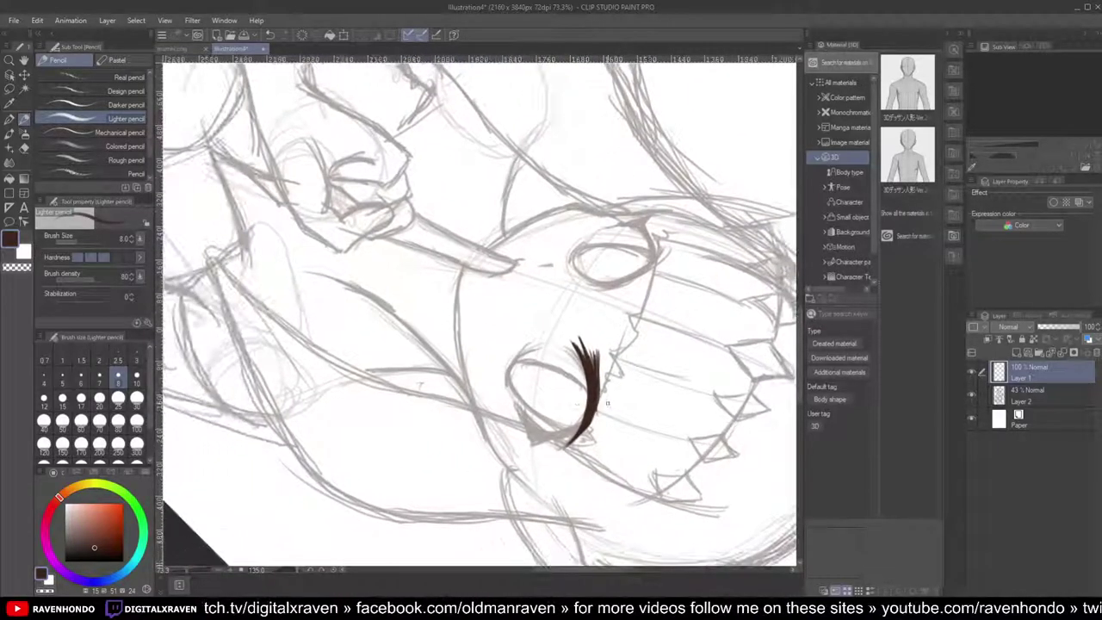
key(minus)
scroll(608, 402, up, 3)
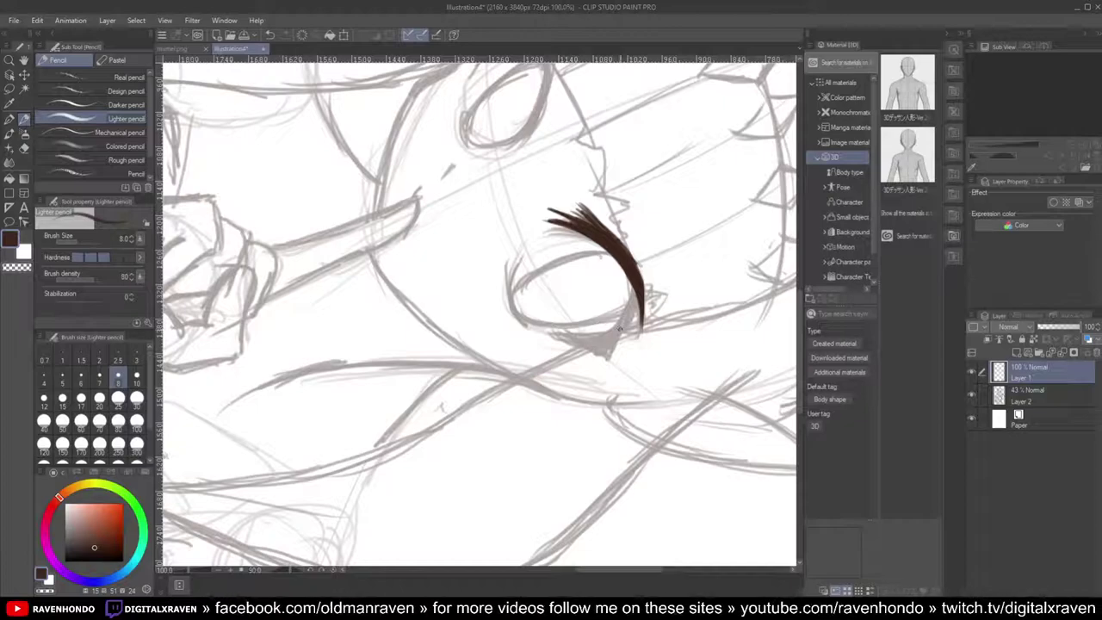
scroll(619, 327, up, 1)
scroll(627, 349, down, 2)
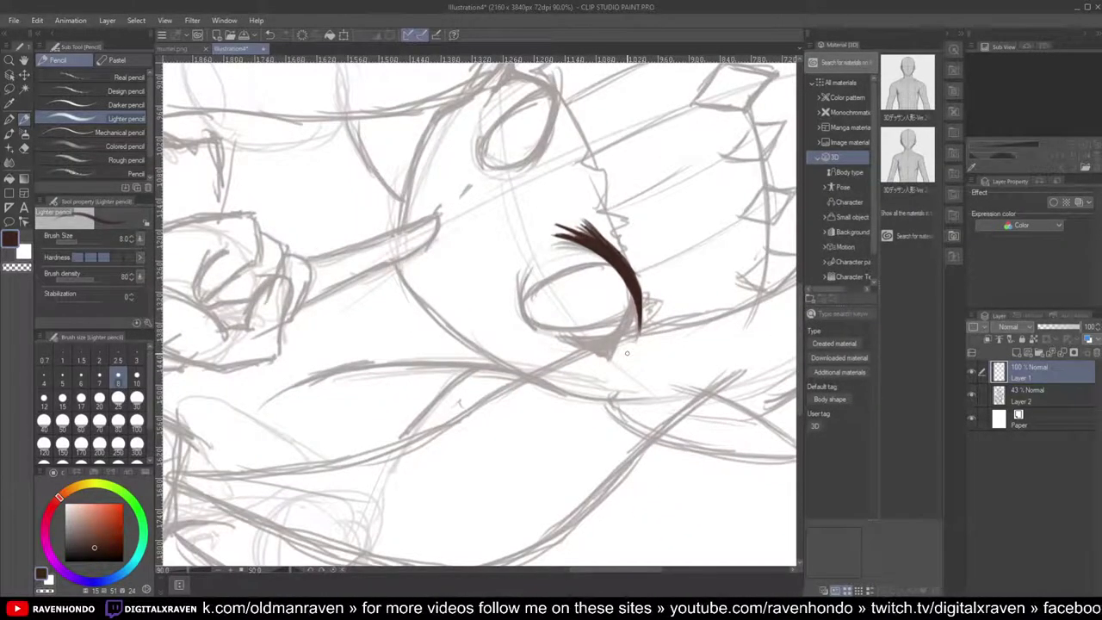
key(e)
scroll(641, 225, up, 1)
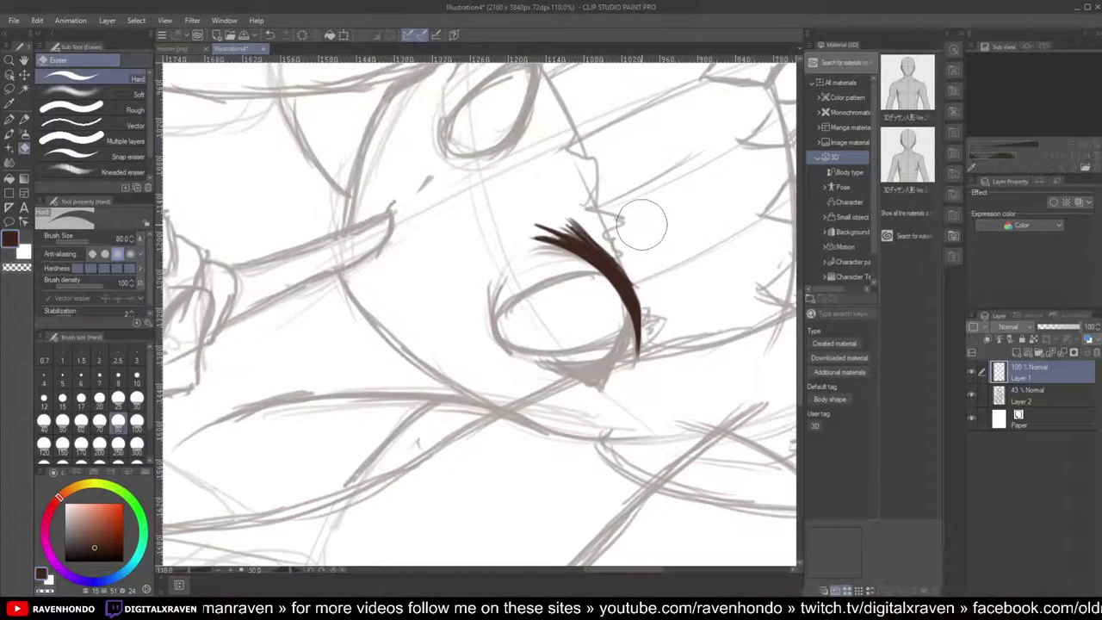
key(minus)
key(minus)
key(minus)
key(minus)
key(minus)
key(minus)
drag(420, 156, 398, 211)
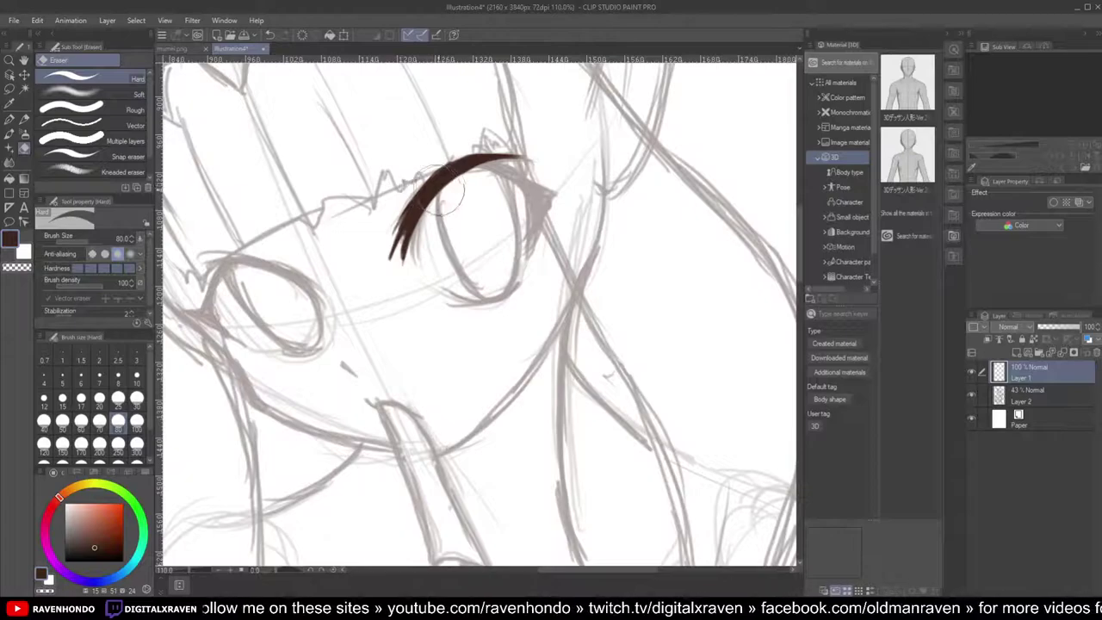
key(asciicircum)
key(asciicircum)
key(asciicircum)
key(asciicircum)
key(asciicircum)
key(asciicircum)
key(asciicircum)
key(asciicircum)
key(asciicircum)
key(asciicircum)
key(asciicircum)
key(asciicircum)
key(asciicircum)
key(asciicircum)
key(asciicircum)
key(asciicircum)
key(asciicircum)
key(asciicircum)
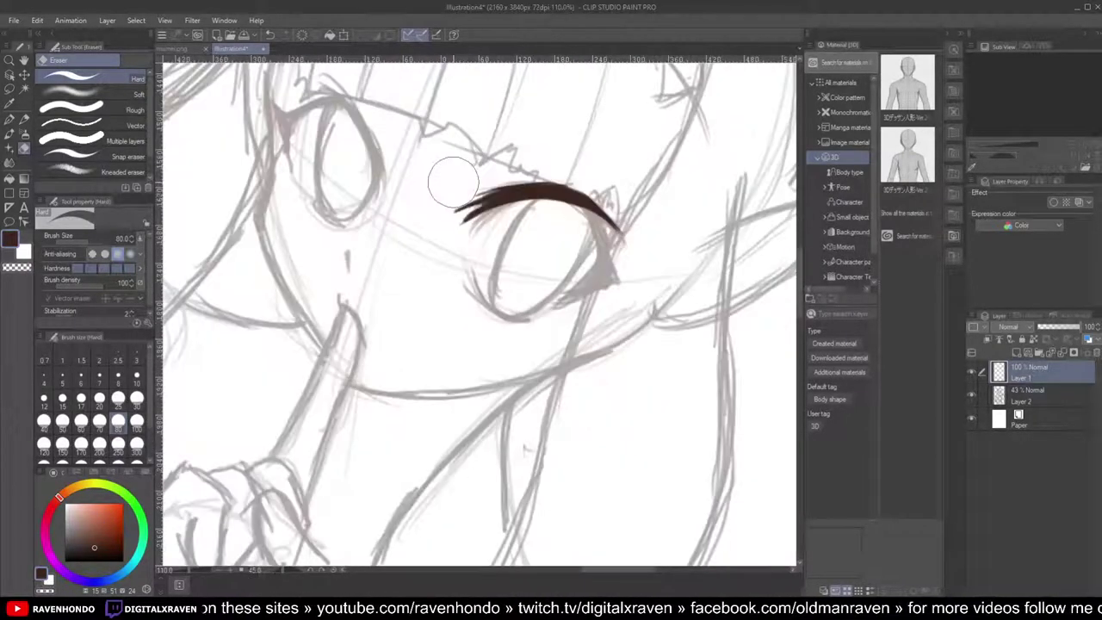
key(p)
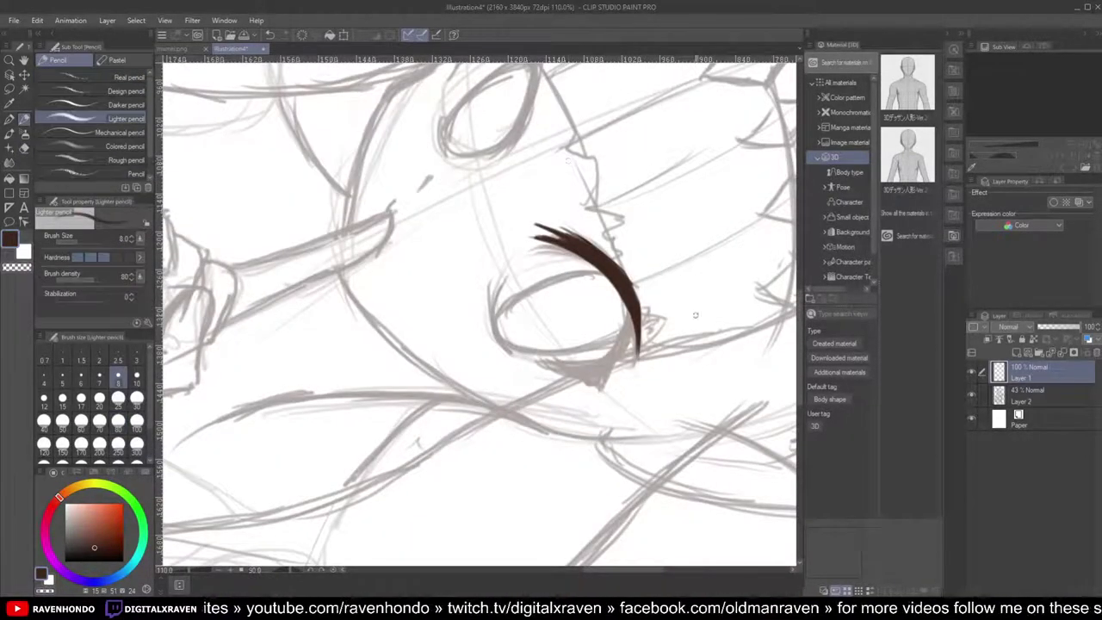
Step: Draw a thick tapered line from the upper lash down to the eye's outer corner
scroll(628, 317, up, 2)
mouse_move(630, 307)
mouse_down()
mouse_move(593, 415)
mouse_move(595, 405)
mouse_up()
drag(593, 413, 572, 403)
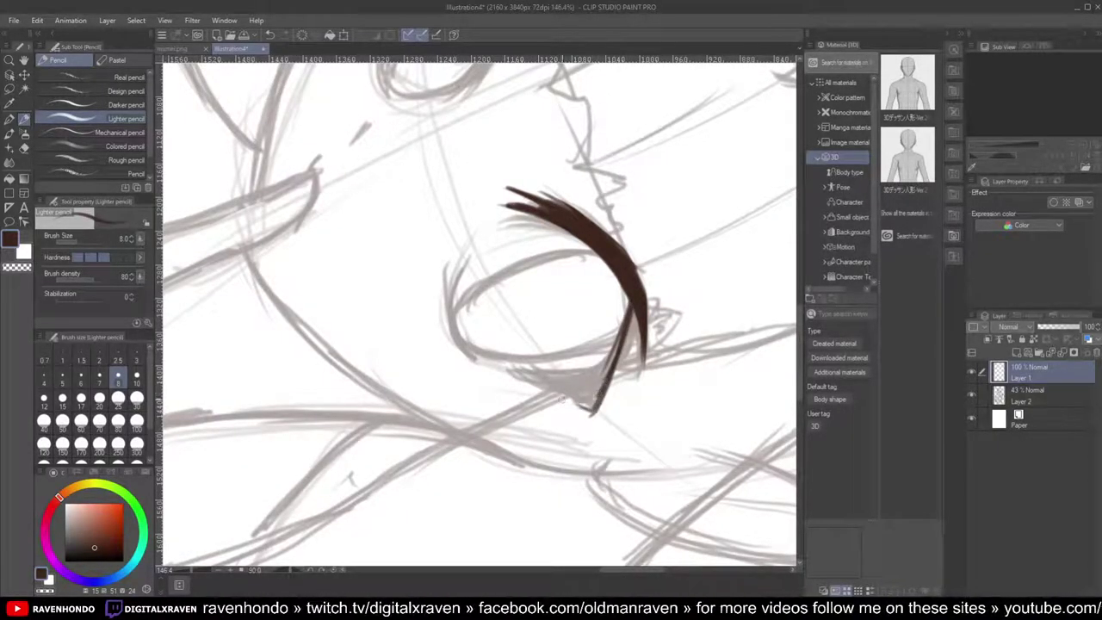
scroll(564, 405, down, 3)
scroll(563, 405, up, 3)
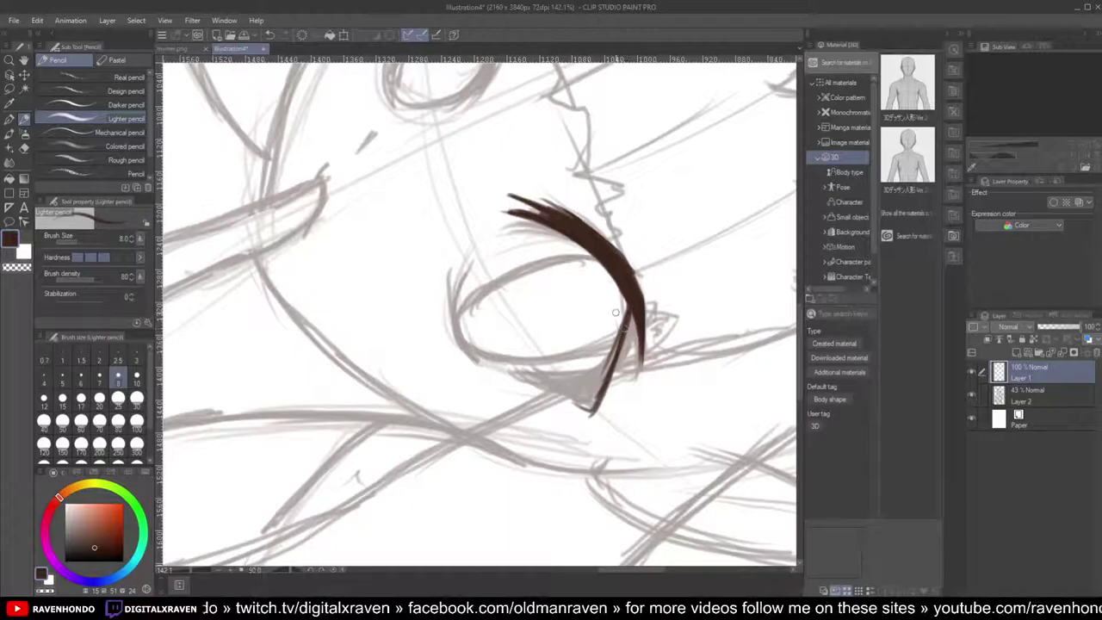
drag(637, 313, 606, 389)
mouse_move(637, 320)
mouse_down()
mouse_move(603, 389)
mouse_move(588, 386)
mouse_up()
Step: Build up the outer corner wedge with dark strokes and a short lower lash edge, undoing a stray stroke
key(minus)
key(minus)
key(minus)
key(minus)
key(minus)
key(minus)
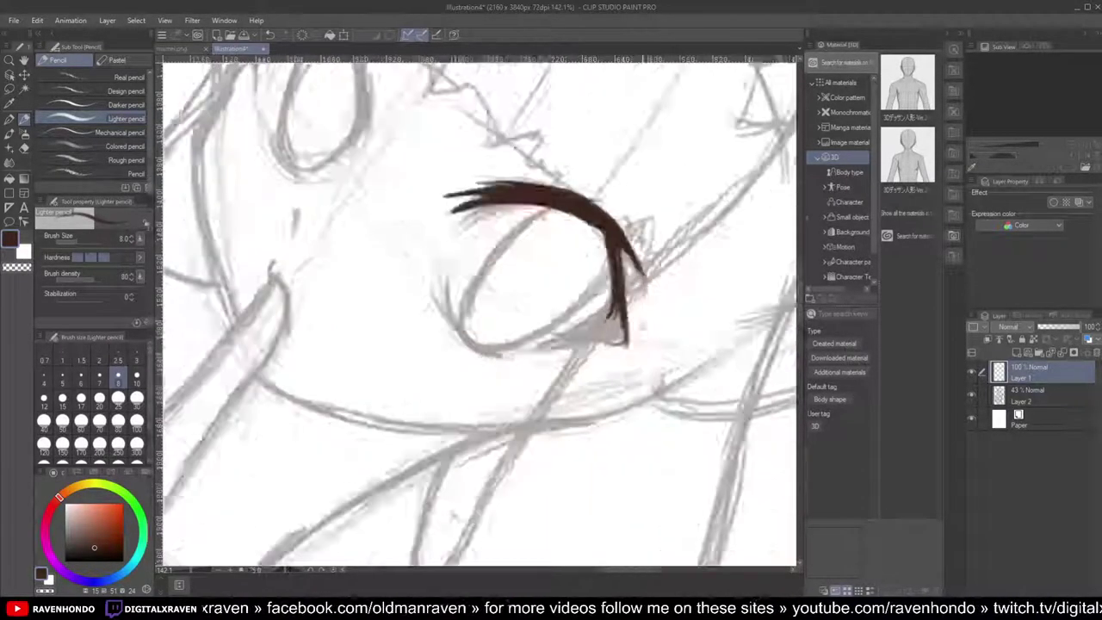
drag(577, 204, 537, 277)
mouse_move(549, 190)
mouse_down()
mouse_move(539, 239)
mouse_move(539, 217)
mouse_move(515, 198)
mouse_move(539, 192)
mouse_move(541, 284)
mouse_up()
drag(561, 214, 552, 250)
mouse_move(564, 191)
mouse_down()
mouse_move(546, 229)
mouse_move(542, 219)
mouse_move(554, 207)
mouse_move(547, 253)
mouse_up()
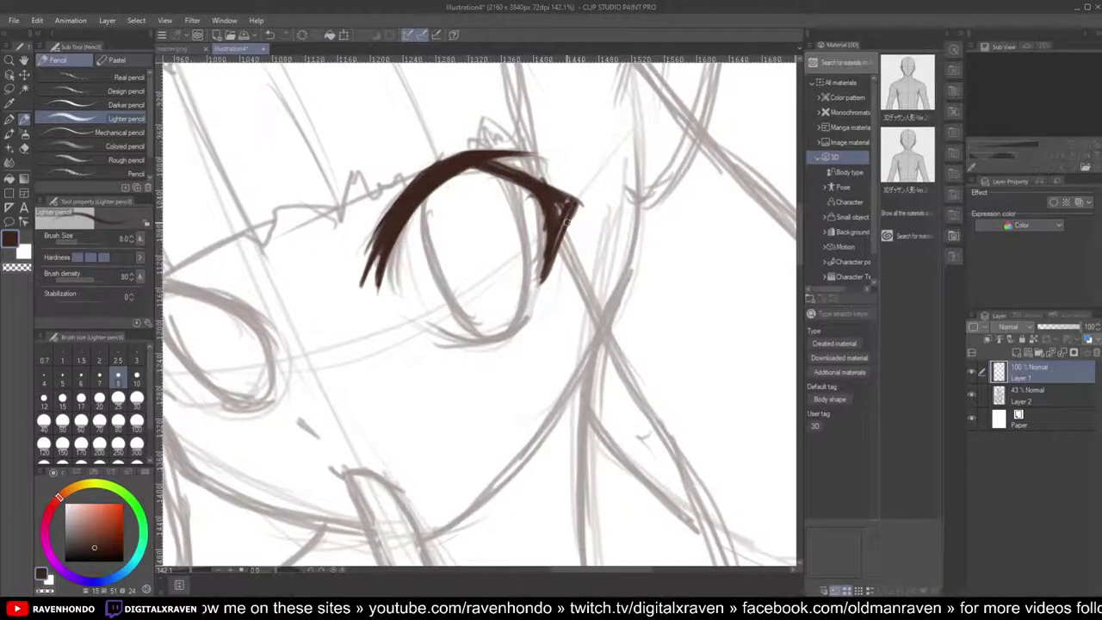
drag(573, 219, 566, 236)
key(ctrl+z)
Step: Fill the outer corner wedge solid and thicken the line joining it to the upper lash
key(asciicircum)
key(asciicircum)
key(asciicircum)
key(asciicircum)
key(asciicircum)
key(asciicircum)
key(asciicircum)
key(asciicircum)
key(asciicircum)
key(asciicircum)
key(asciicircum)
key(asciicircum)
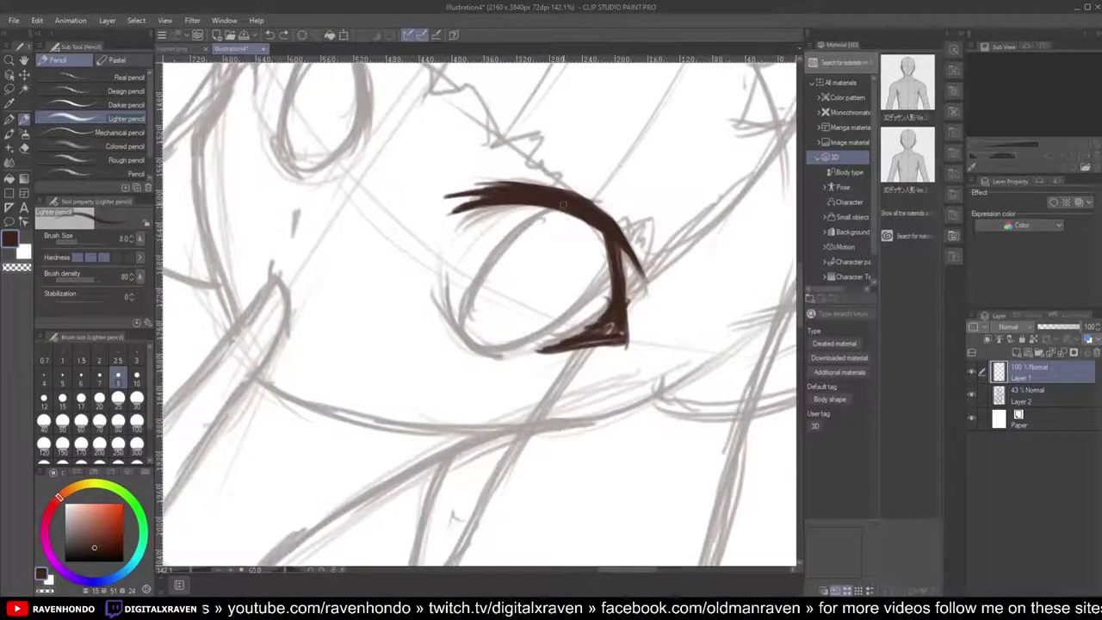
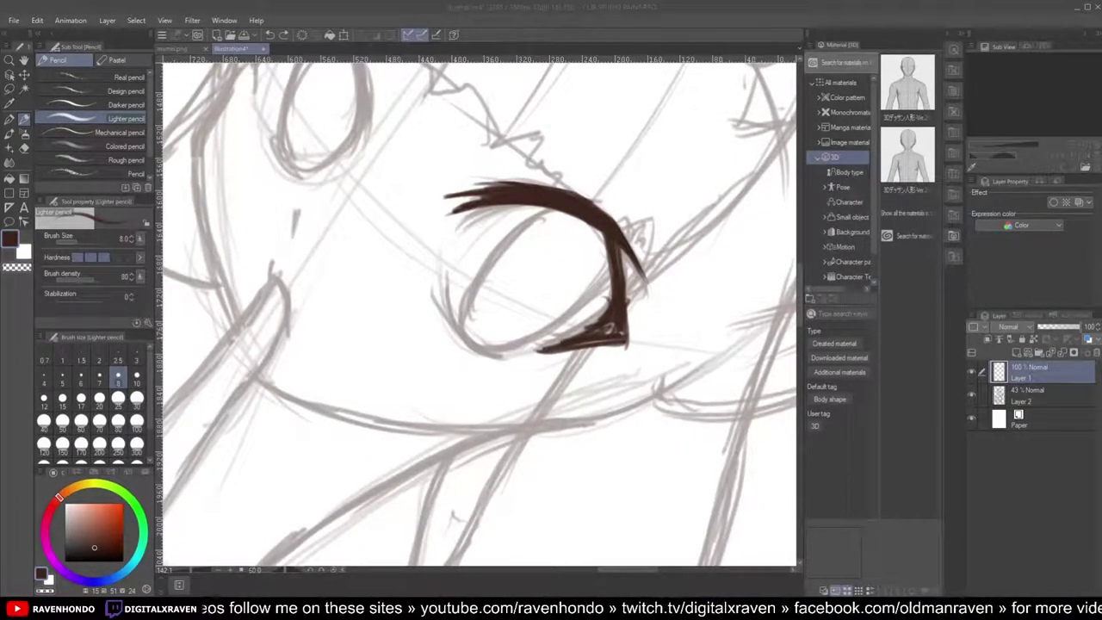
mouse_move(607, 326)
mouse_down()
mouse_move(601, 336)
mouse_move(612, 325)
mouse_move(617, 339)
mouse_move(535, 350)
mouse_up()
drag(603, 237, 622, 290)
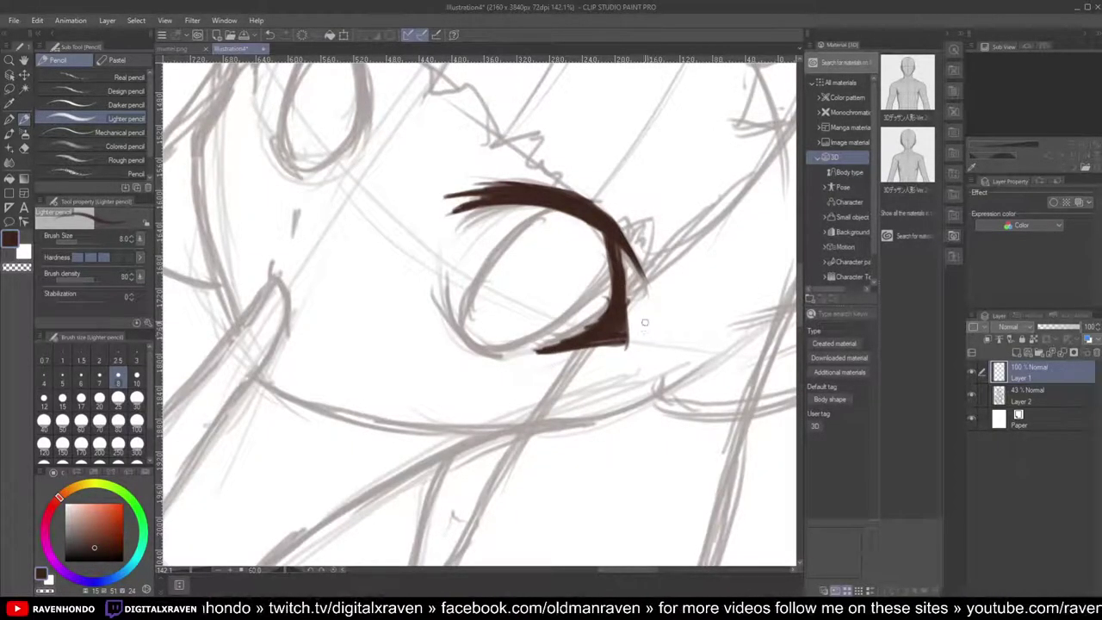
Step: Outline the oval iris below the upper lash, with a small notch on its inner side
scroll(650, 329, down, 3)
scroll(606, 390, down, 4)
scroll(606, 383, up, 5)
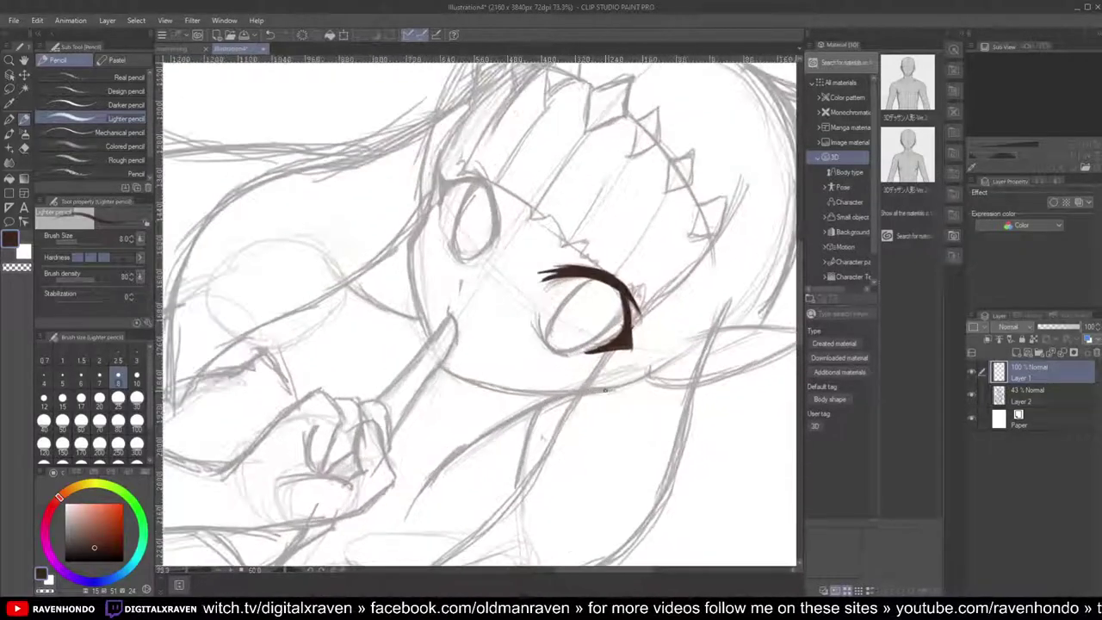
mouse_move(655, 311)
mouse_down()
mouse_move(678, 295)
mouse_move(519, 348)
mouse_up()
scroll(677, 296, up, 4)
mouse_move(647, 266)
mouse_down()
mouse_move(511, 353)
mouse_move(470, 358)
mouse_up()
mouse_move(604, 307)
mouse_down()
mouse_move(479, 359)
mouse_move(454, 355)
mouse_up()
mouse_move(529, 161)
mouse_down()
mouse_move(538, 168)
mouse_move(484, 222)
mouse_move(505, 250)
mouse_up()
mouse_move(476, 236)
mouse_down()
mouse_move(441, 316)
mouse_move(479, 235)
mouse_move(441, 347)
mouse_move(499, 358)
mouse_move(443, 336)
mouse_up()
drag(443, 291, 447, 346)
scroll(461, 370, down, 3)
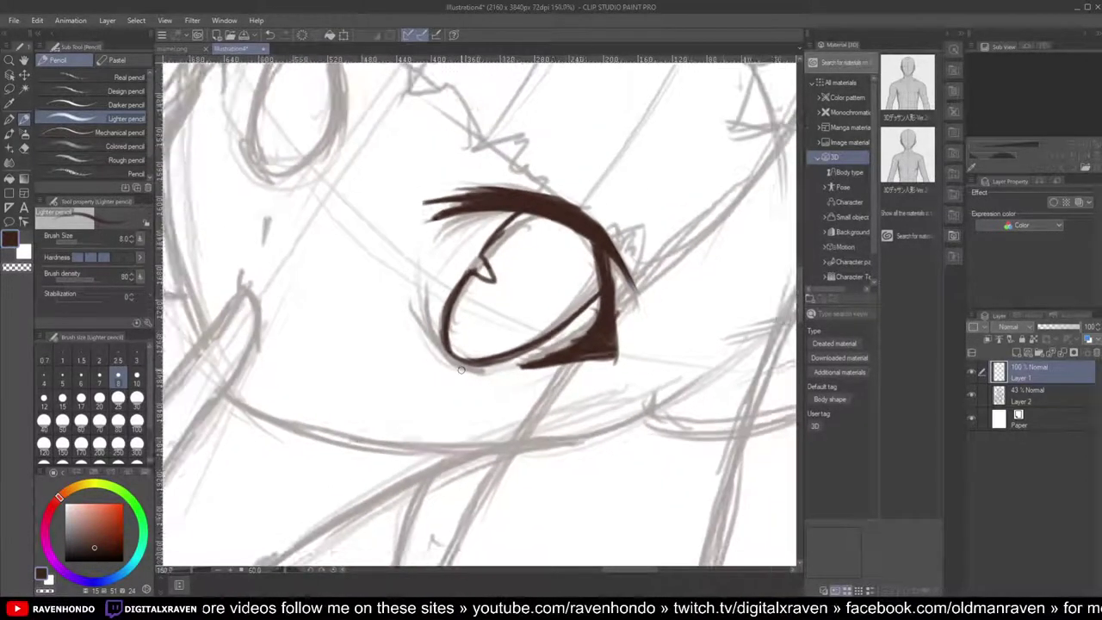
key(asciicircum)
key(asciicircum)
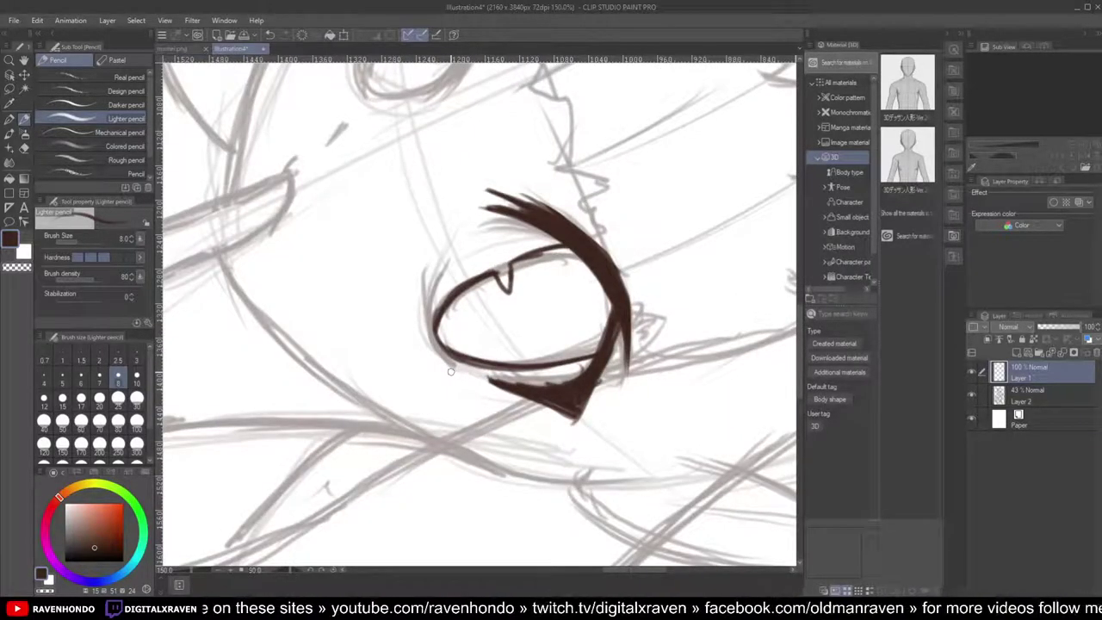
key(asciicircum)
key(asciicircum)
mouse_move(421, 323)
mouse_down()
mouse_move(431, 284)
mouse_move(491, 250)
mouse_up()
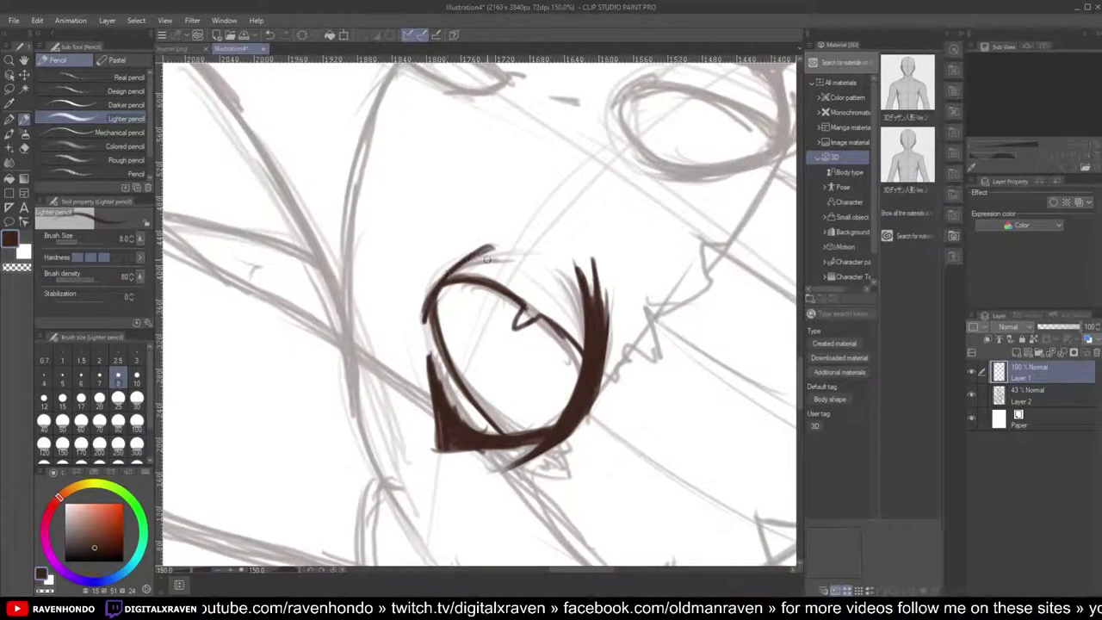
key(ctrl+z)
key(ctrl+z)
key(ctrl+z)
key(ctrl+z)
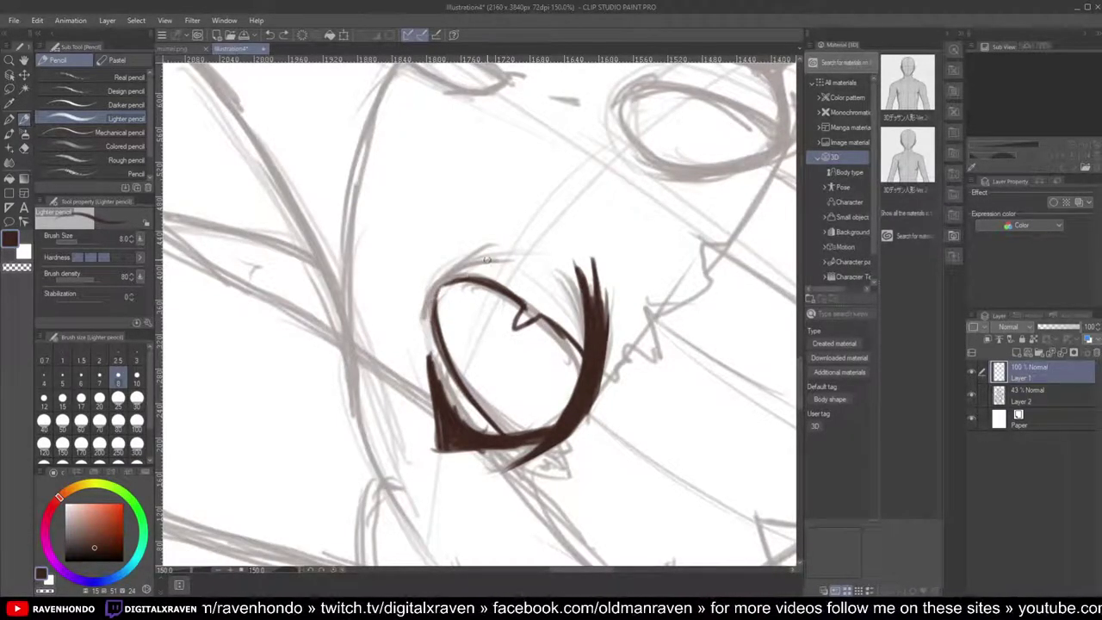
Step: Draw the curved lower lash line around the bottom of the iris with a tapered inner tip, undoing the last stroke
mouse_move(465, 277)
mouse_down()
mouse_move(429, 321)
mouse_move(447, 278)
mouse_up()
mouse_move(426, 327)
mouse_down()
mouse_move(434, 284)
mouse_move(500, 256)
mouse_move(492, 252)
mouse_up()
drag(441, 280, 476, 258)
drag(432, 307, 427, 336)
drag(426, 325, 439, 344)
key(ctrl+z)
Step: Thin the outer edge of the lower lash line with the hard eraser
key(minus)
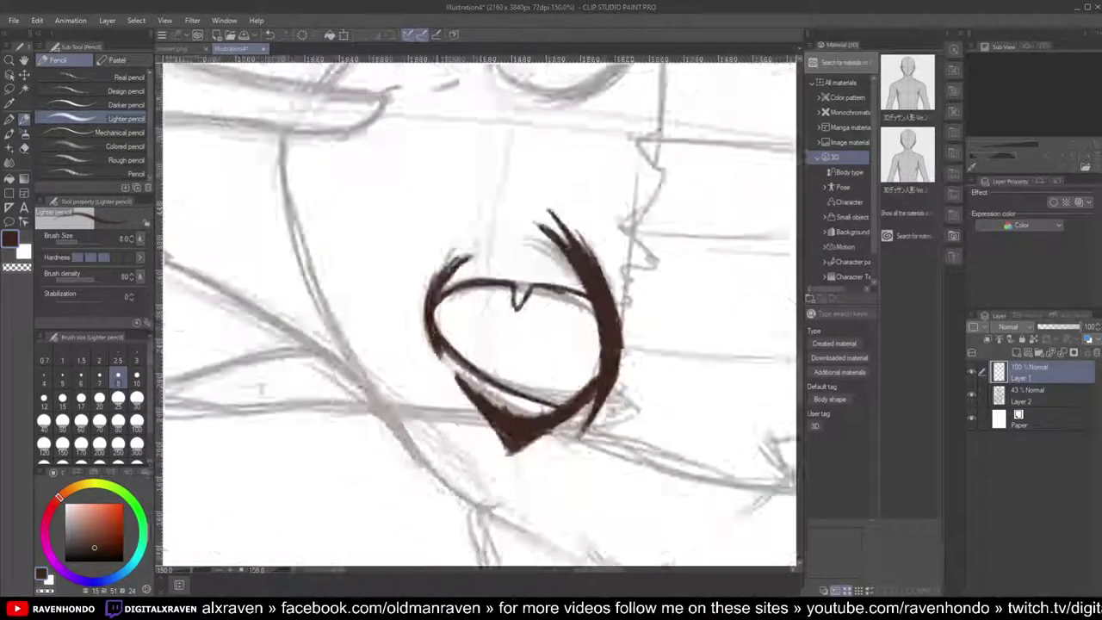
key(minus)
key(minus)
key(minus)
key(minus)
drag(502, 190, 581, 237)
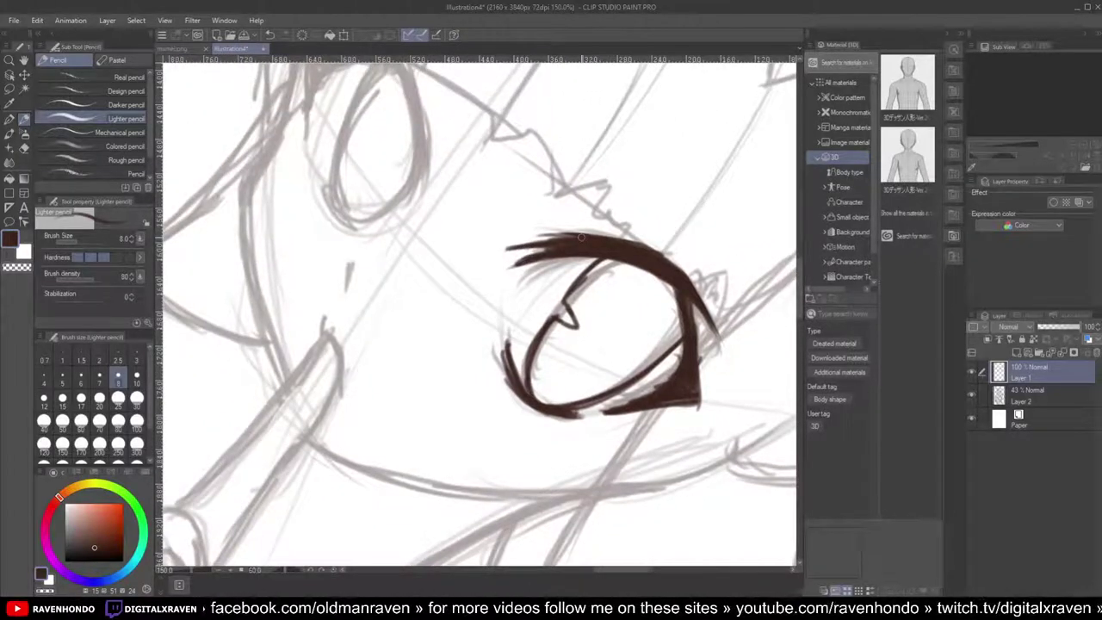
key(e)
drag(482, 398, 480, 338)
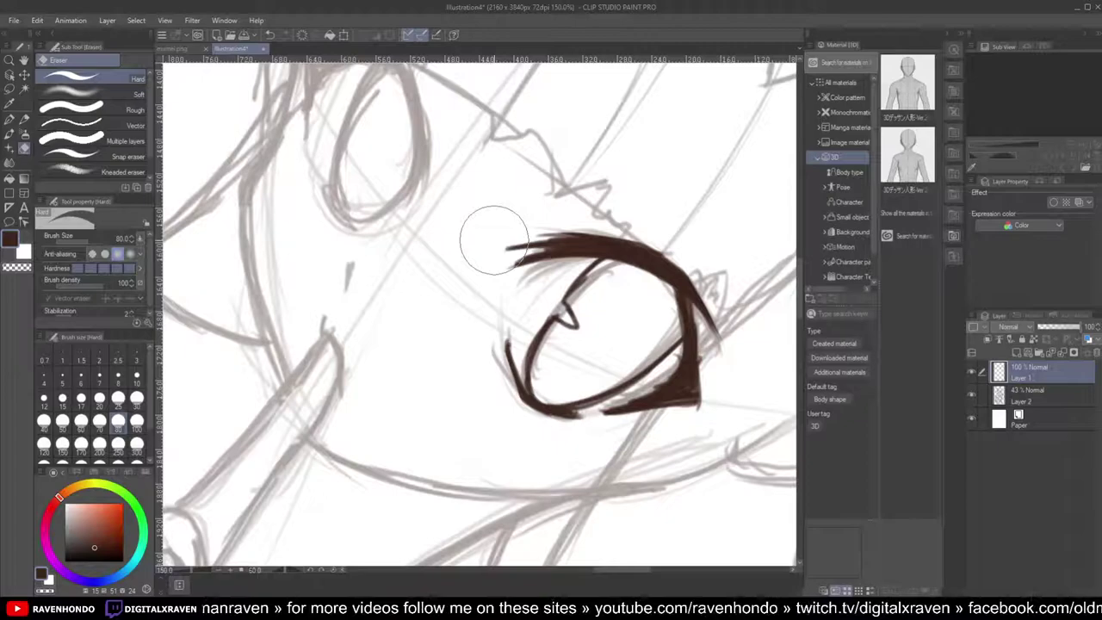
key(p)
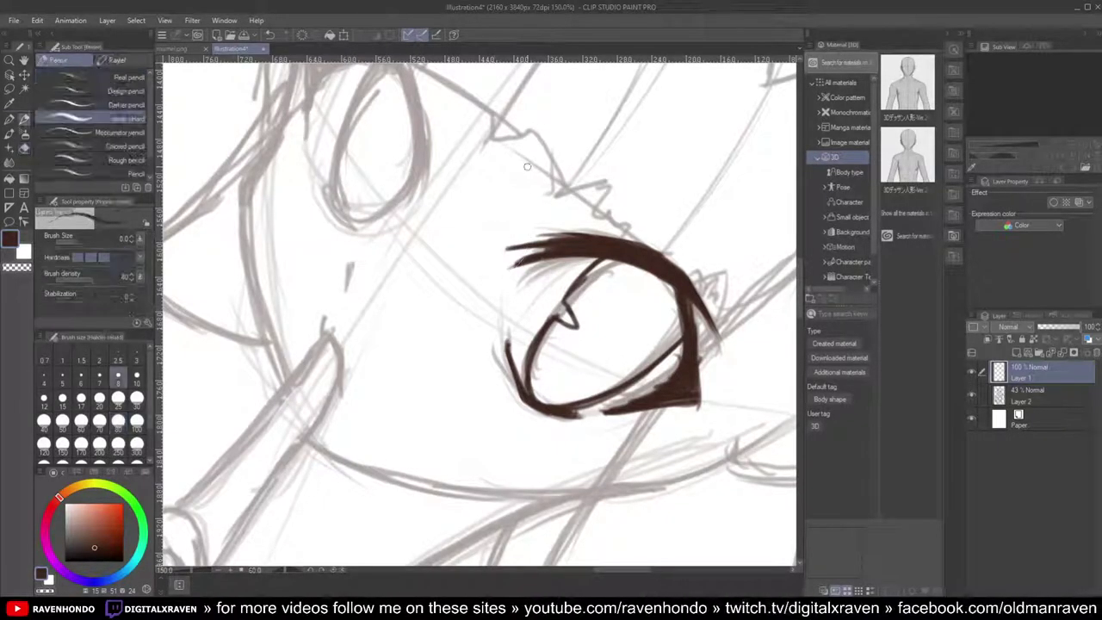
Step: Draw the curved upper lash line of the other eye over the faded sketch
key(ctrl+minus)
key(ctrl+minus)
key(ctrl+minus)
key(ctrl+minus)
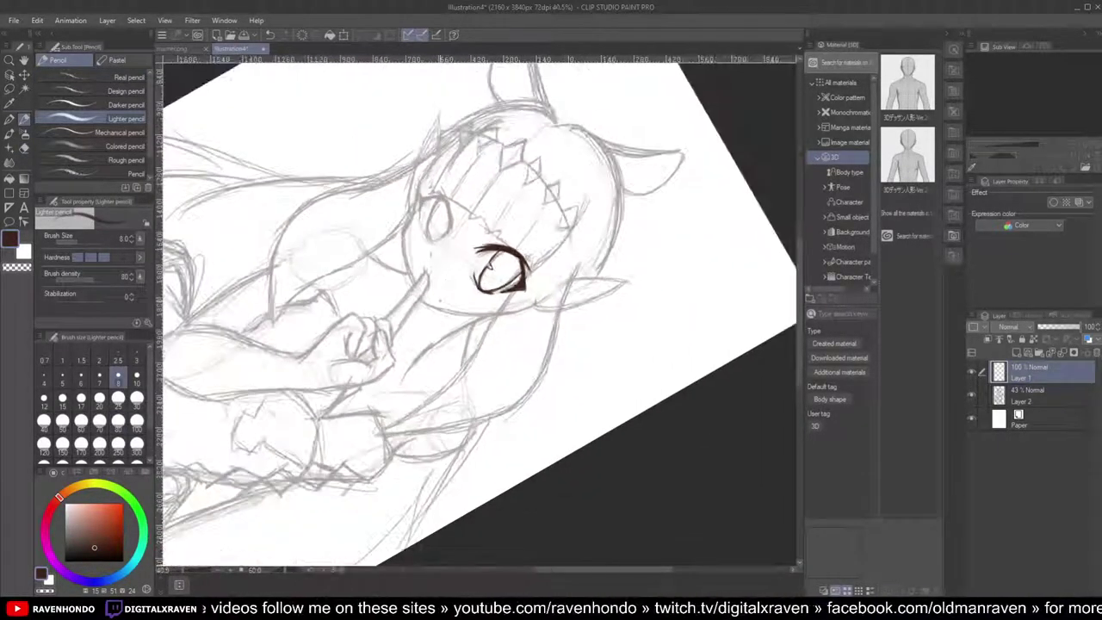
key(ctrl+plus)
key(ctrl+plus)
drag(539, 250, 571, 334)
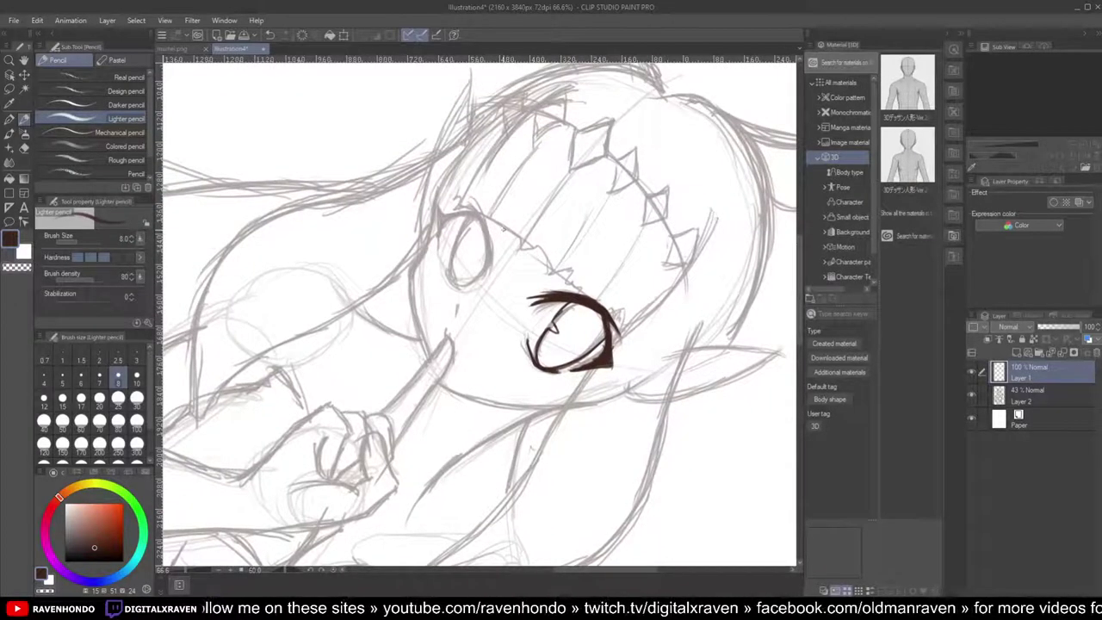
key(asciicircum)
key(asciicircum)
key(asciicircum)
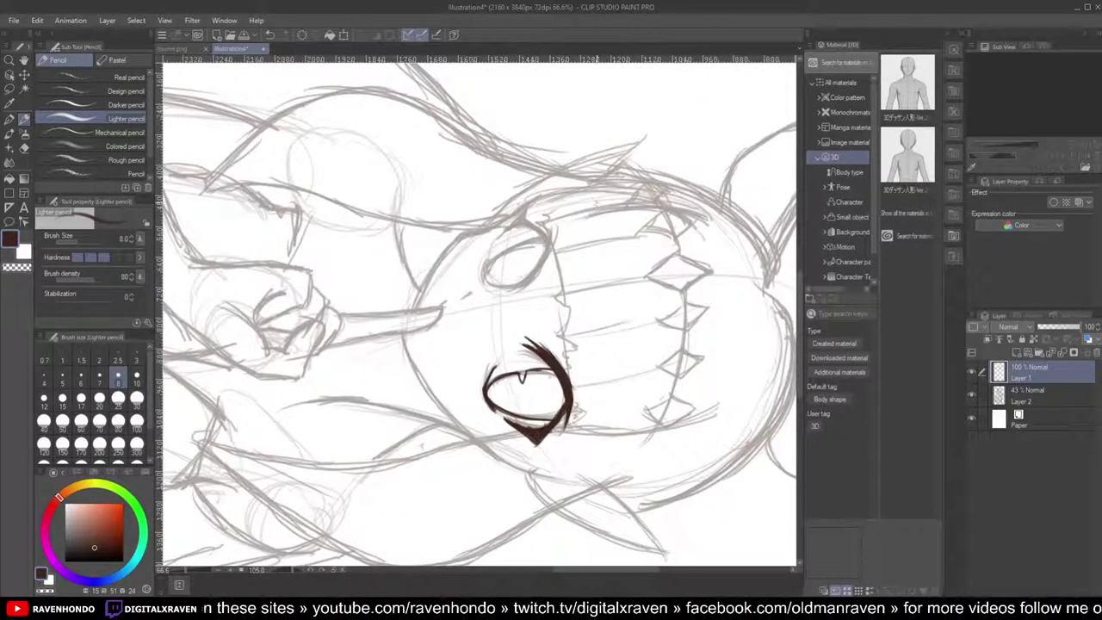
drag(543, 271, 558, 168)
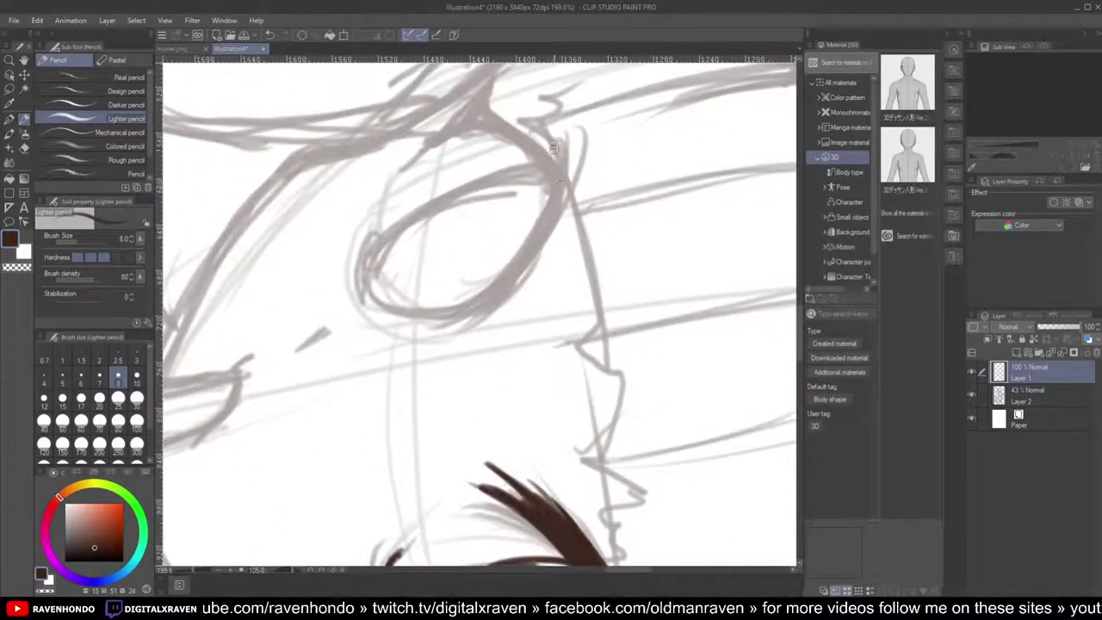
mouse_move(559, 129)
mouse_down()
mouse_move(554, 183)
mouse_move(439, 325)
mouse_up()
drag(559, 128, 527, 270)
drag(558, 150, 465, 319)
Step: Thicken the other eye's upper lash, tapering its inner end and extending its outer tip
drag(551, 236, 449, 326)
drag(514, 284, 428, 338)
mouse_move(540, 234)
mouse_down()
mouse_move(523, 271)
mouse_move(428, 342)
mouse_up()
drag(548, 246, 517, 288)
drag(553, 108, 551, 205)
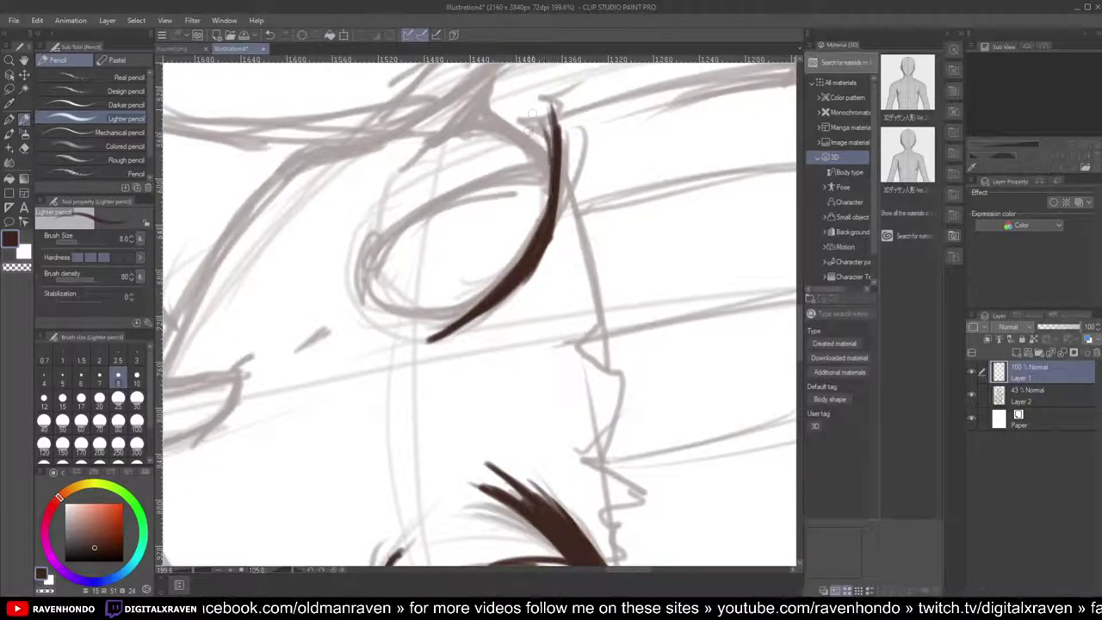
scroll(541, 182, down, 6)
scroll(541, 182, up, 1)
drag(542, 132, 546, 193)
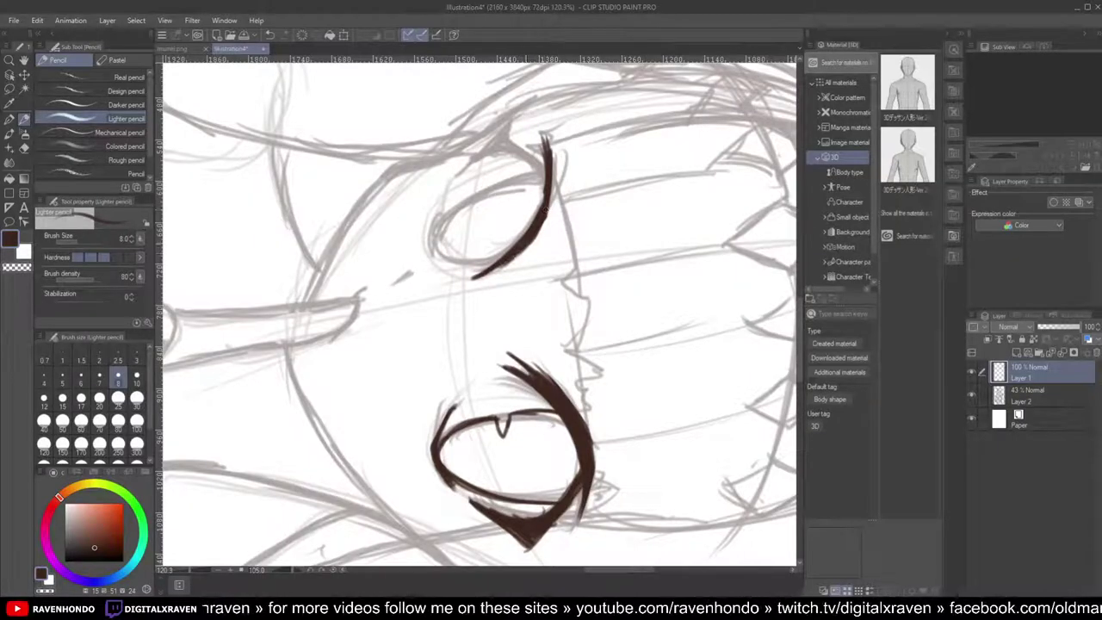
Step: Thicken and extend the inner end of the smaller eye's upper lash line
drag(484, 280, 523, 247)
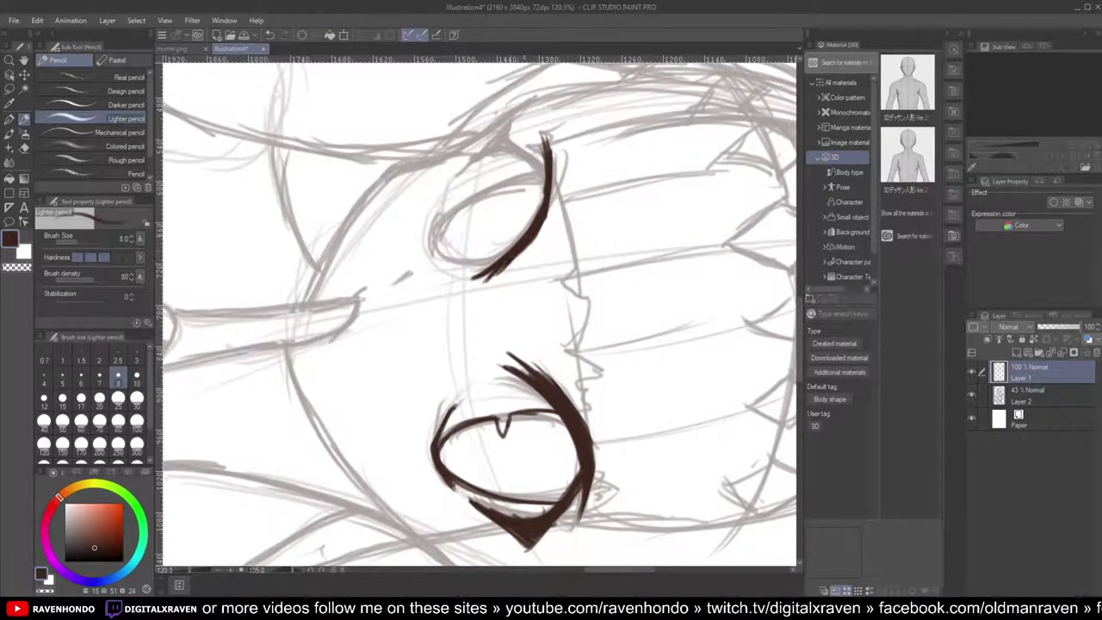
scroll(500, 280, up, 1)
scroll(500, 280, down, 2)
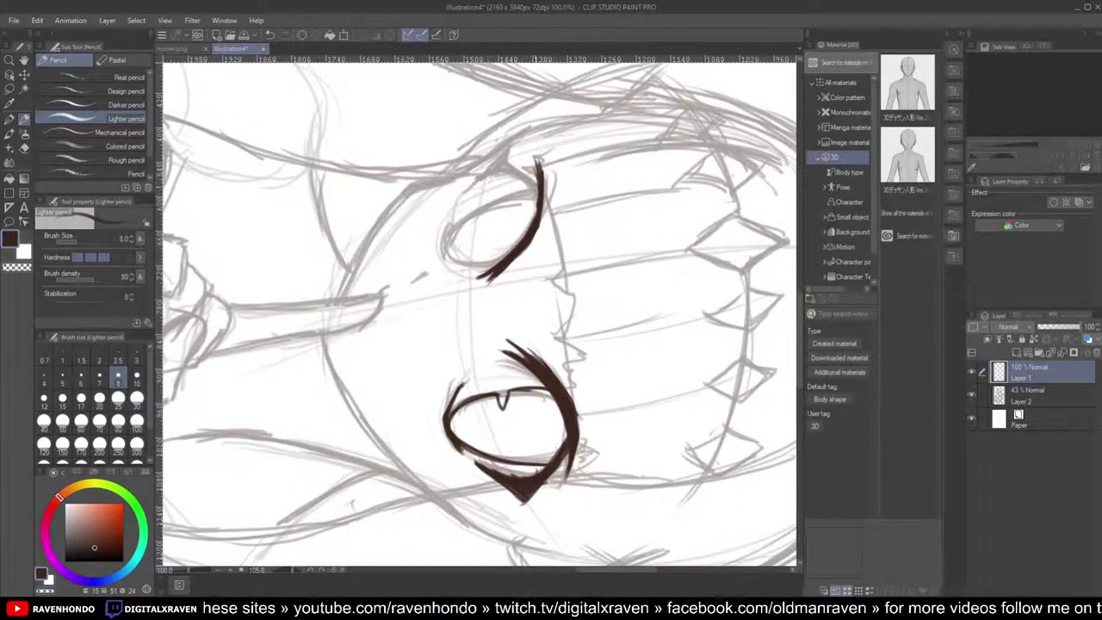
key(minus)
key(minus)
key(minus)
key(minus)
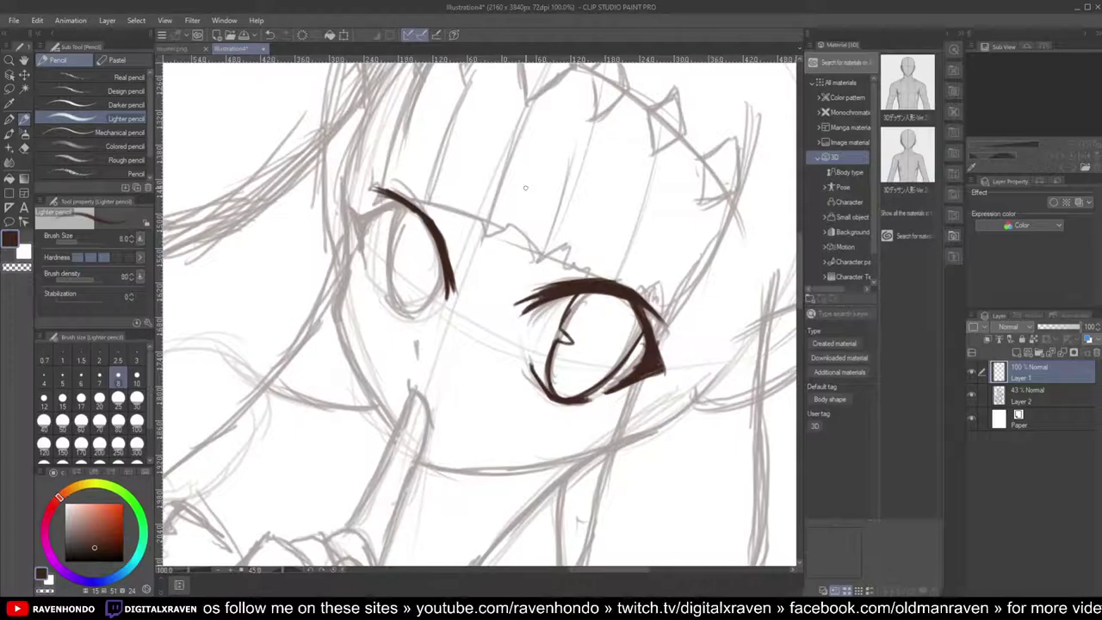
Step: Draw the smaller eye's outer corner as a filled, pointed lash wedge joined to the end of the upper lash
click(518, 569)
scroll(571, 306, up, 3)
scroll(571, 306, down, 6)
drag(610, 380, 331, 146)
mouse_move(670, 67)
mouse_down()
mouse_move(480, 266)
mouse_move(629, 305)
mouse_up()
scroll(479, 268, up, 1)
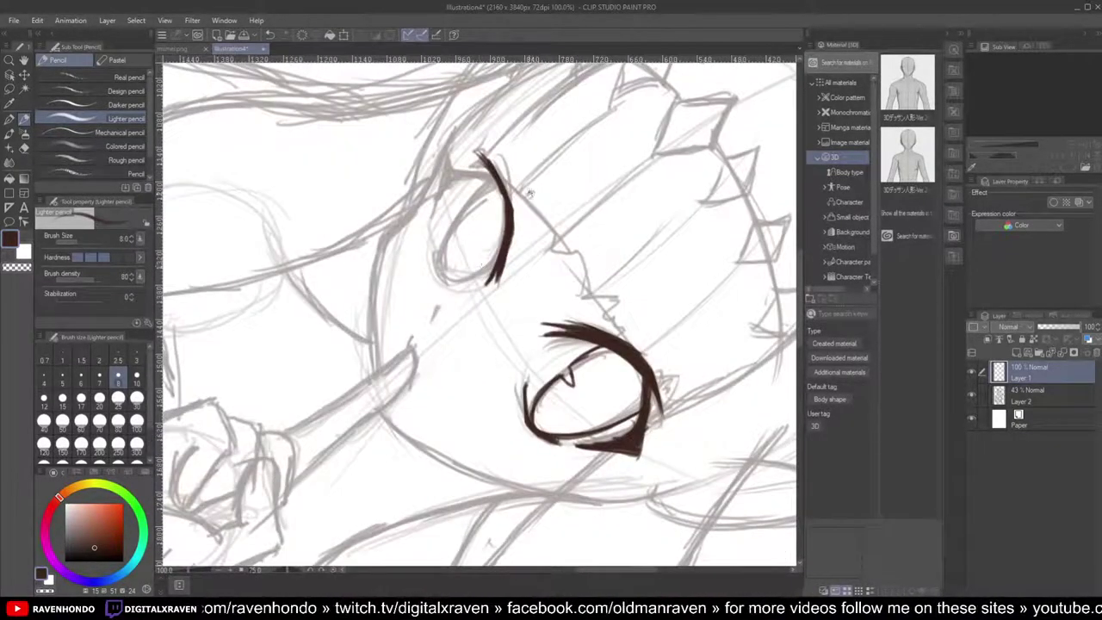
drag(530, 194, 559, 181)
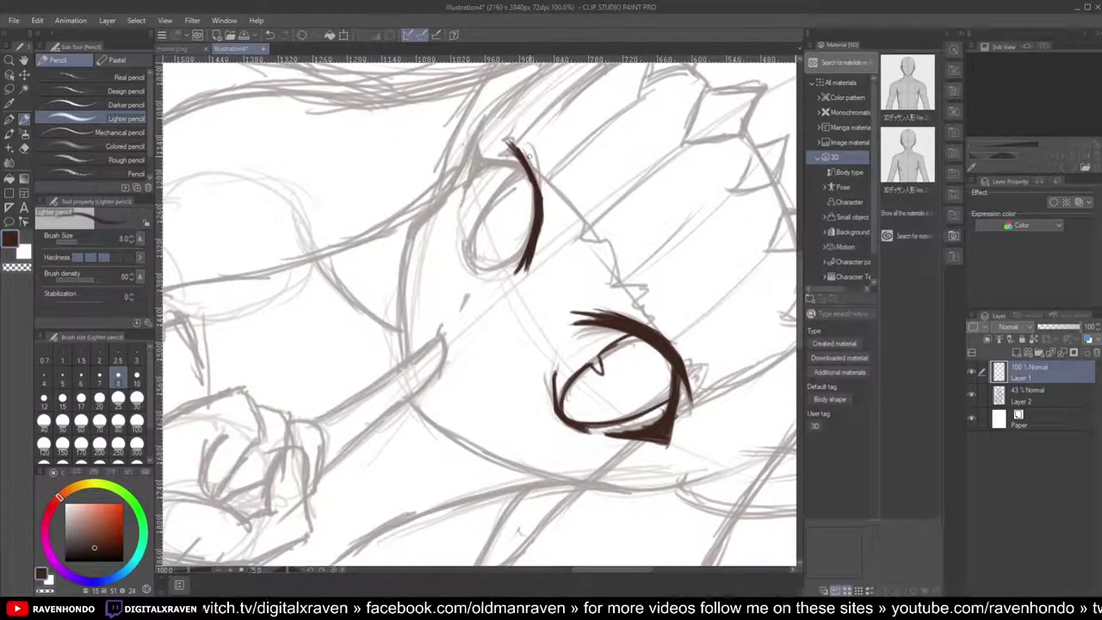
key(^)
key(^)
key(^)
key(^)
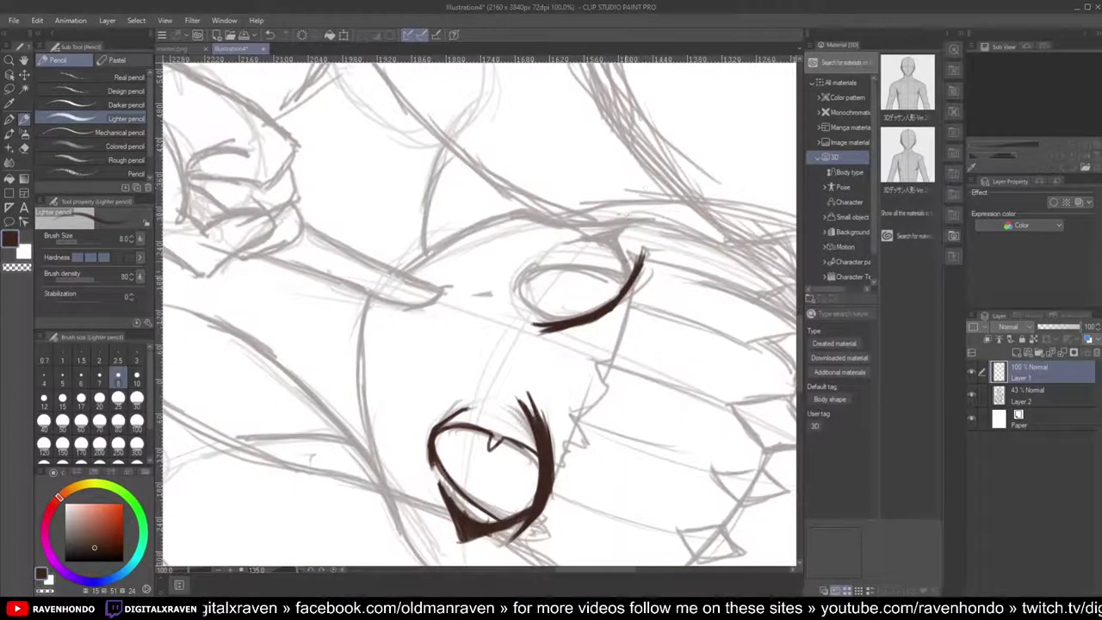
scroll(618, 260, up, 6)
drag(613, 226, 635, 303)
mouse_move(605, 184)
mouse_down()
mouse_move(628, 277)
mouse_move(620, 223)
mouse_up()
scroll(612, 198, down, 11)
scroll(613, 198, up, 5)
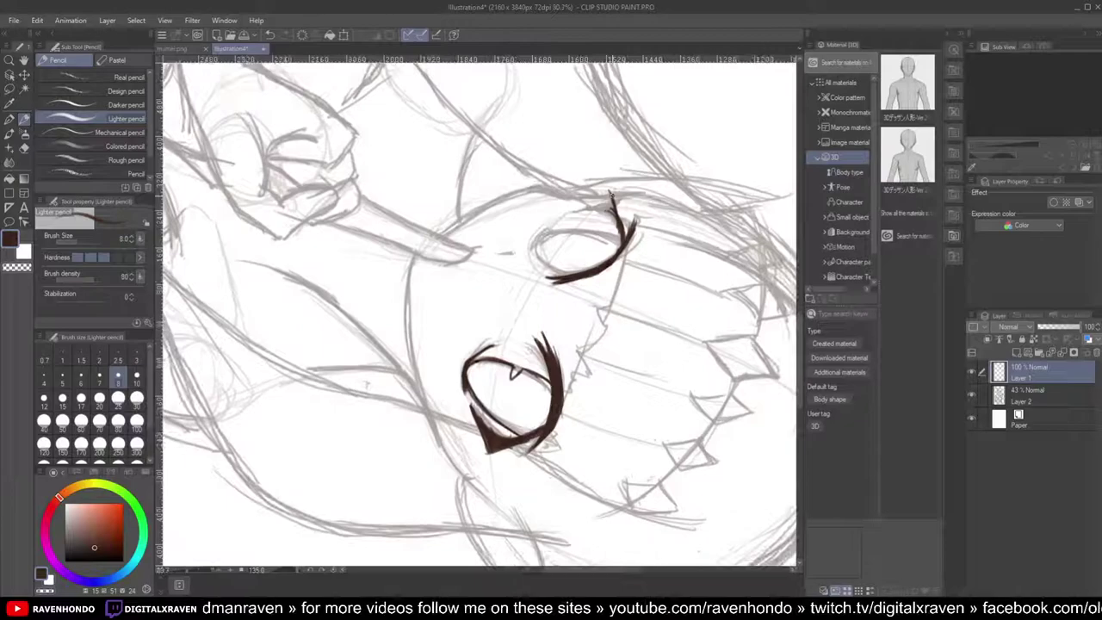
scroll(612, 195, up, 1)
mouse_move(610, 189)
mouse_down()
mouse_move(614, 220)
mouse_move(559, 211)
mouse_move(606, 203)
mouse_move(597, 217)
mouse_move(627, 257)
mouse_move(602, 275)
mouse_move(610, 284)
mouse_up()
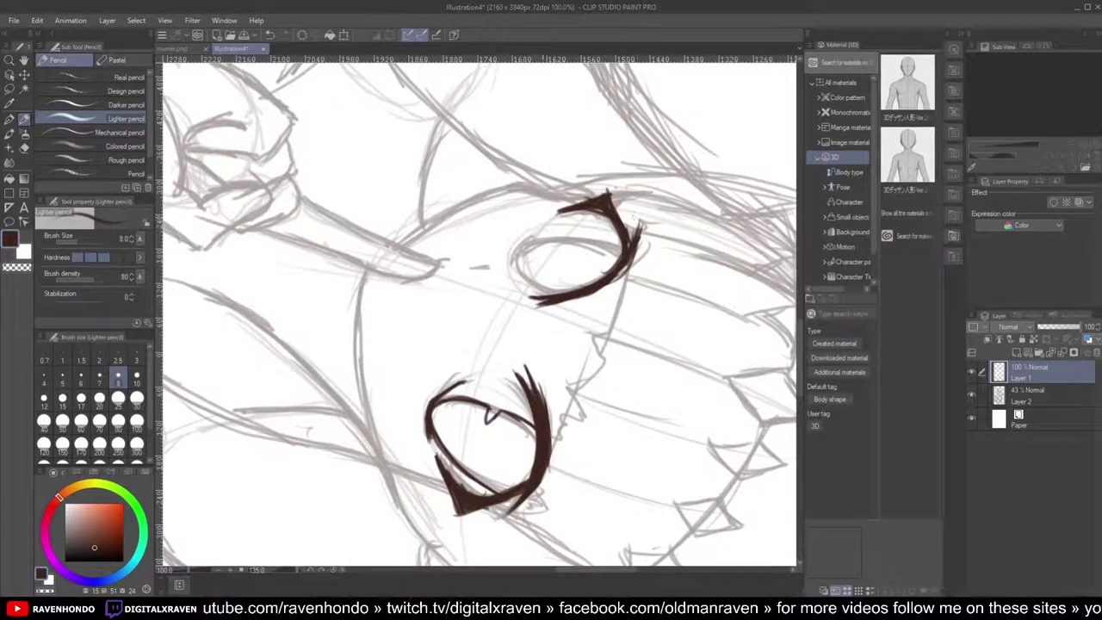
Step: Draw a short curved lower lash line beneath the smaller eye
drag(532, 231, 516, 271)
scroll(523, 260, down, 4)
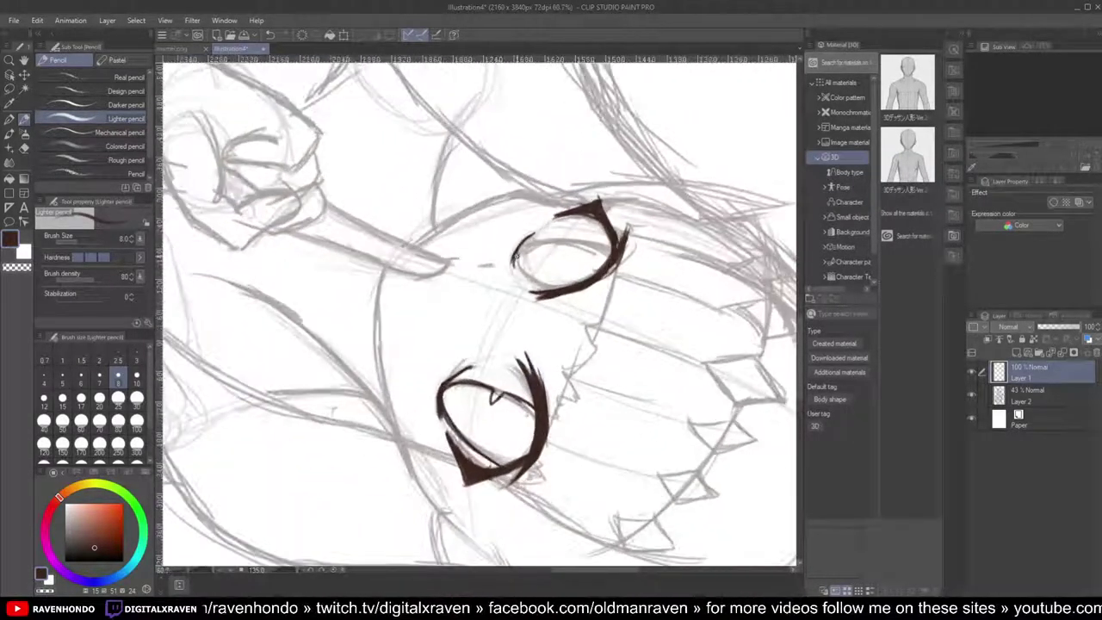
scroll(480, 309, up, 1)
key([)
key([)
key([)
key([)
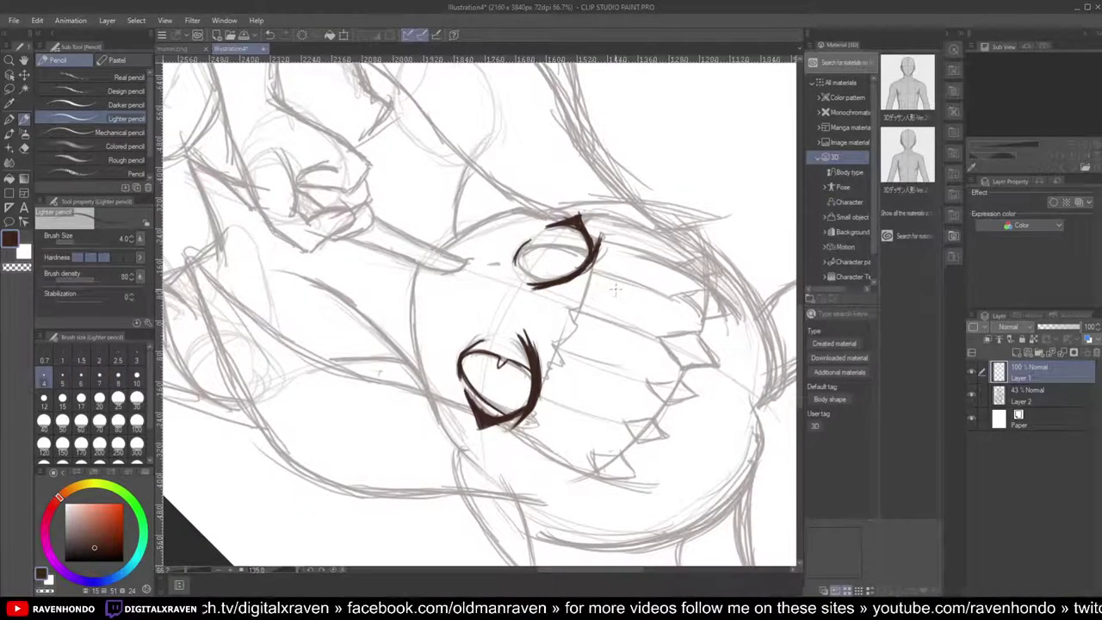
key(bracketleft)
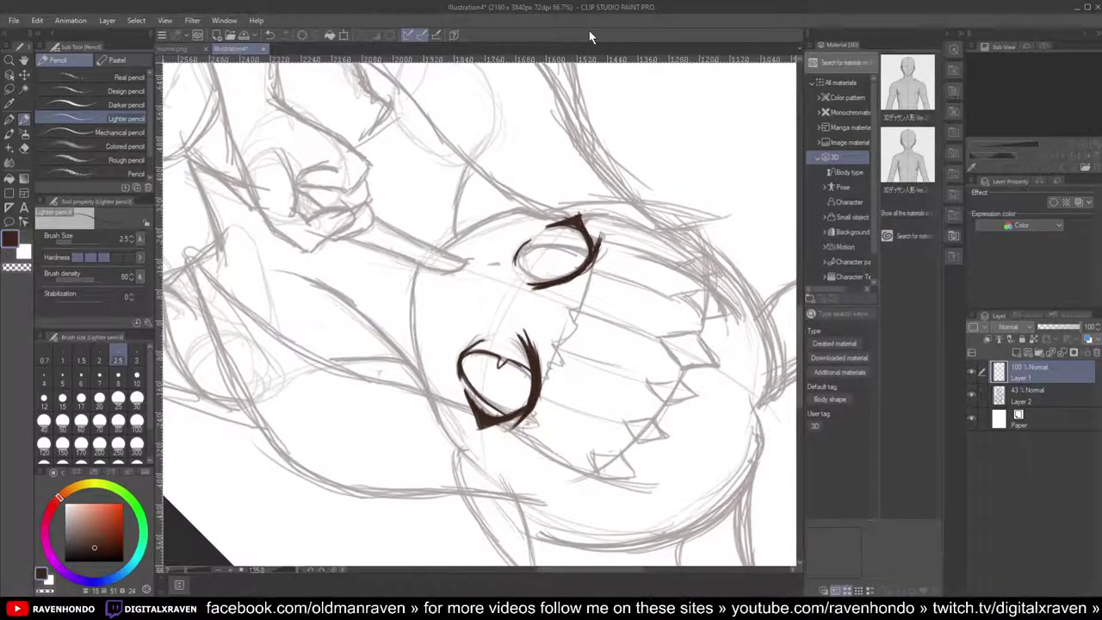
key(bracketright)
key(bracketright)
key(bracketright)
key(bracketright)
key(bracketright)
key(bracketright)
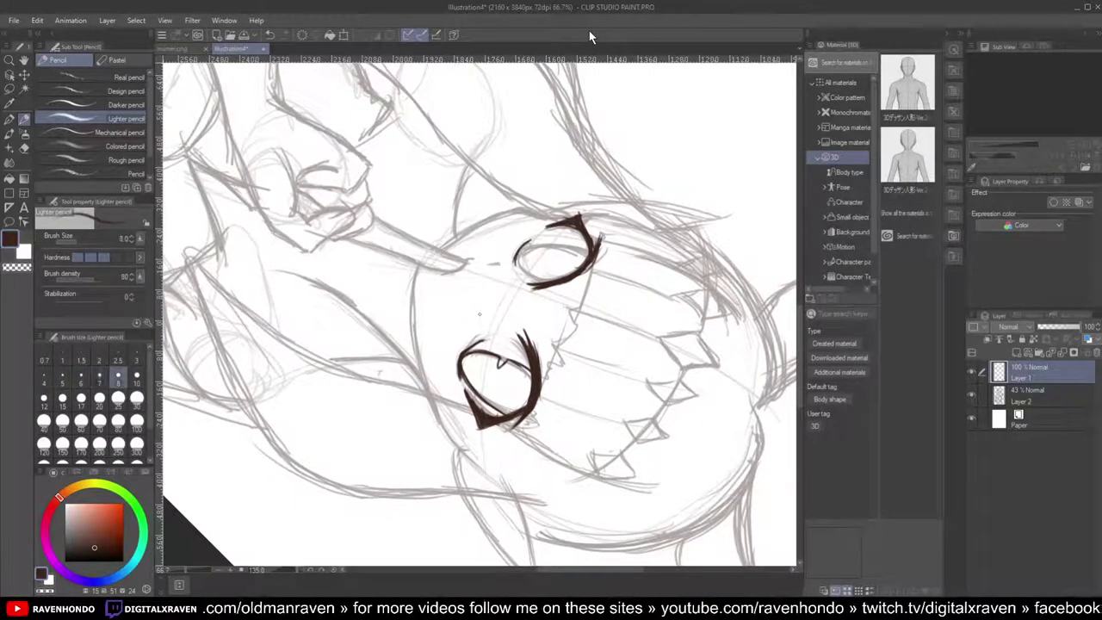
Step: Continue the smaller eye's lower lash line along the bottom of the iris up to the upper lash's inner end
key(minus)
key(minus)
key(minus)
key(minus)
key(minus)
key(minus)
key(minus)
key(minus)
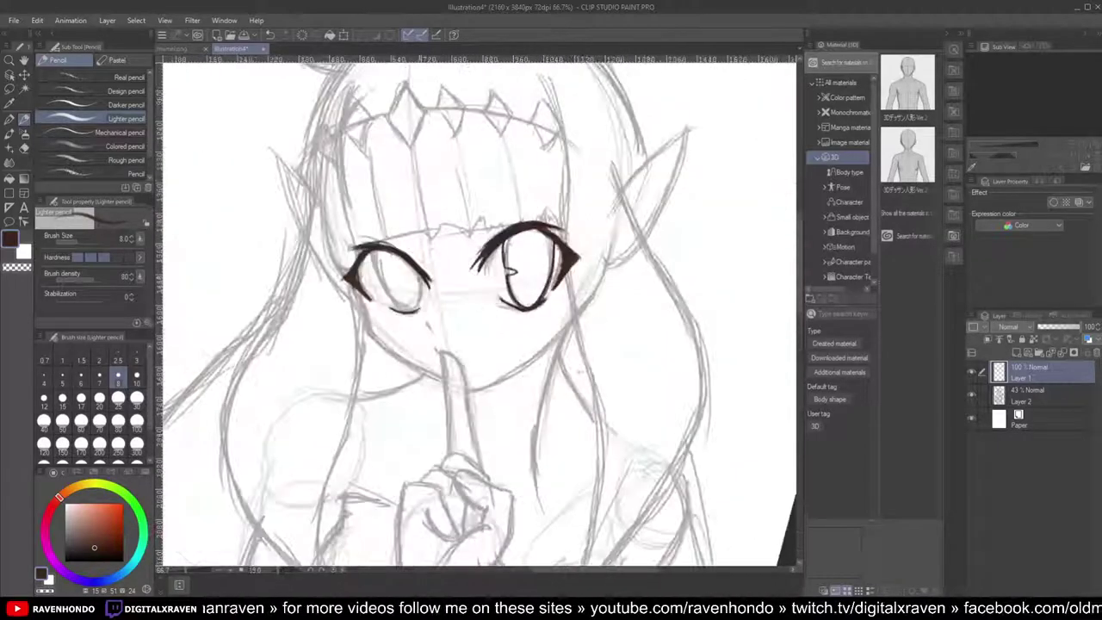
key(asciicircum)
key(asciicircum)
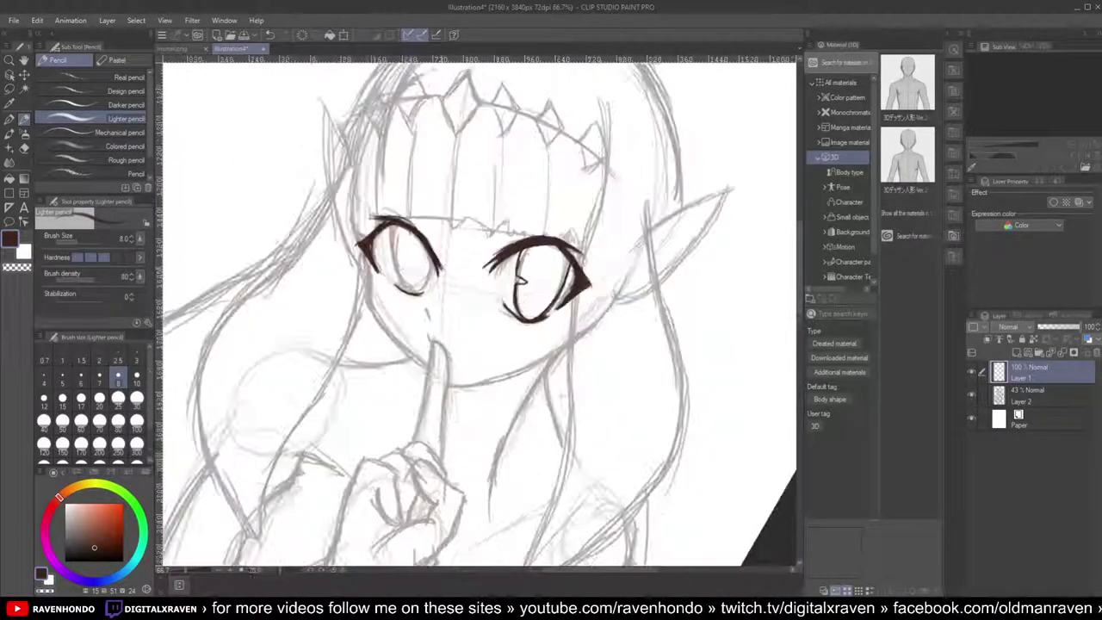
scroll(441, 247, up, 6)
scroll(441, 246, up, 3)
drag(456, 263, 392, 324)
drag(452, 284, 372, 303)
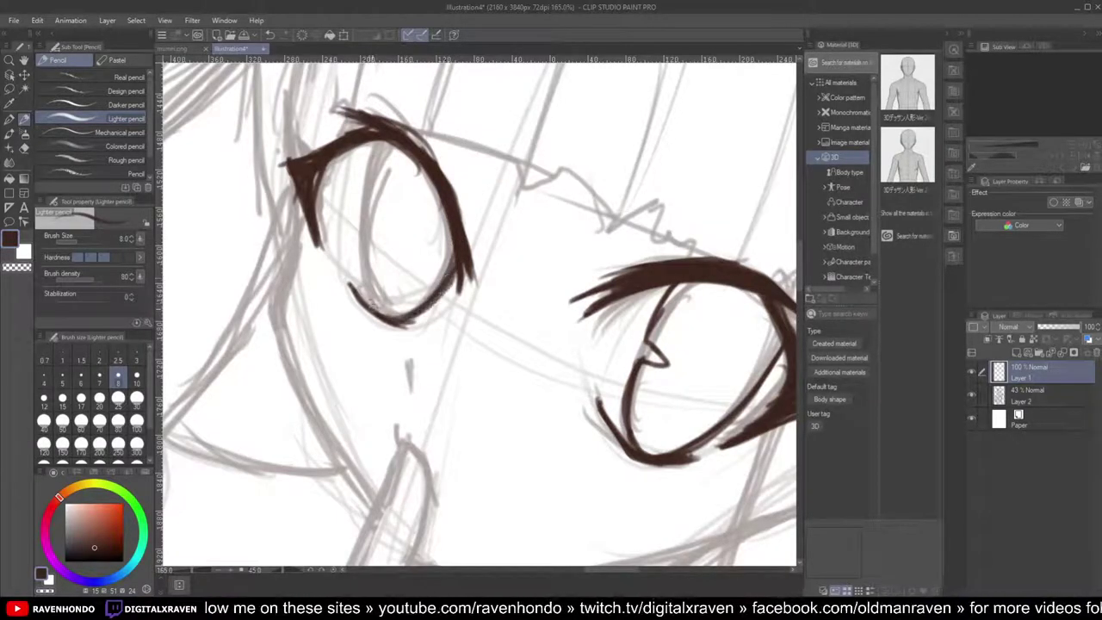
Step: Draw the outer curve of the smaller eye's iris with a small pointed highlight notch in its upper part
mouse_move(384, 143)
mouse_down()
mouse_move(360, 200)
mouse_move(384, 217)
mouse_move(361, 222)
mouse_move(356, 267)
mouse_move(384, 322)
mouse_up()
drag(365, 256, 377, 298)
scroll(369, 230, down, 8)
scroll(368, 231, up, 1)
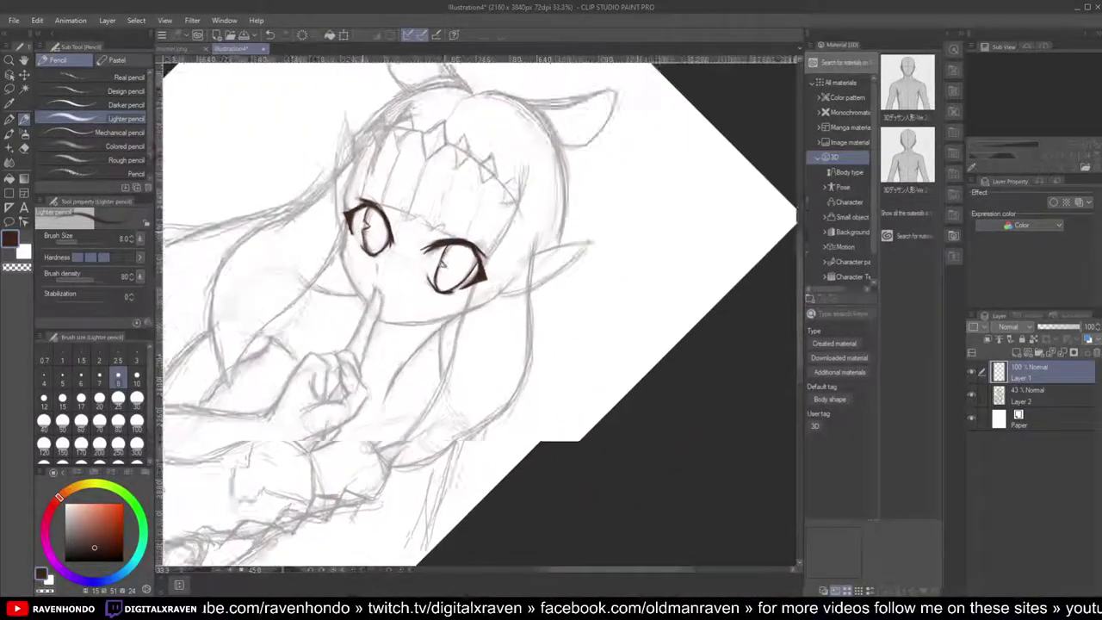
Step: Draw the nose as a short tapered mark over the sketched one
key(ctrl+plus)
key(ctrl+plus)
key(ctrl+plus)
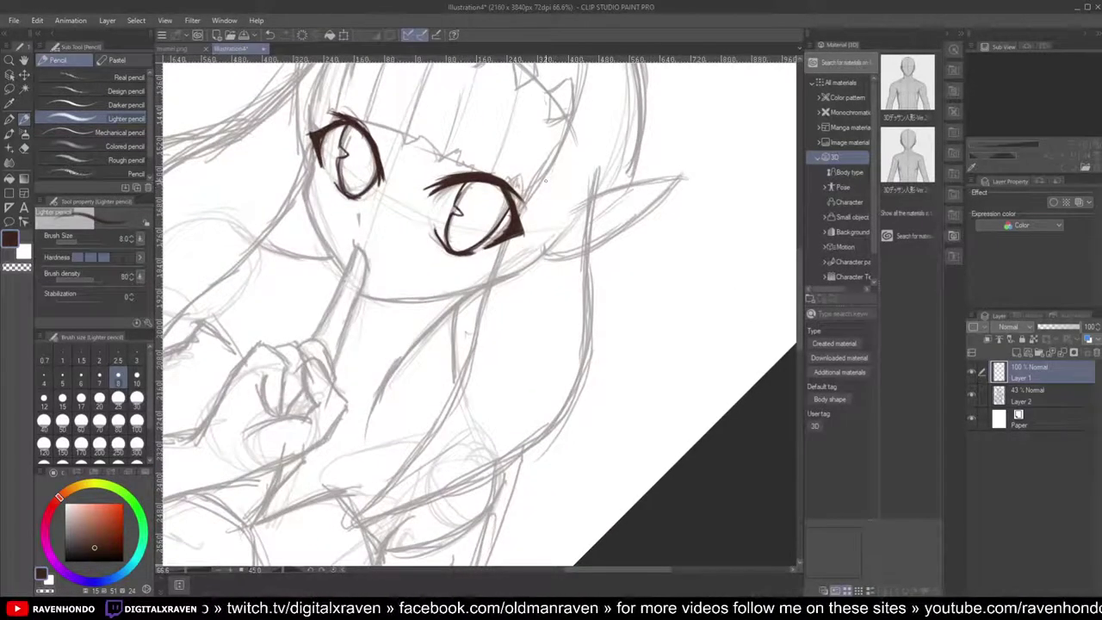
key(ctrl+plus)
key(ctrl+plus)
drag(414, 168, 398, 194)
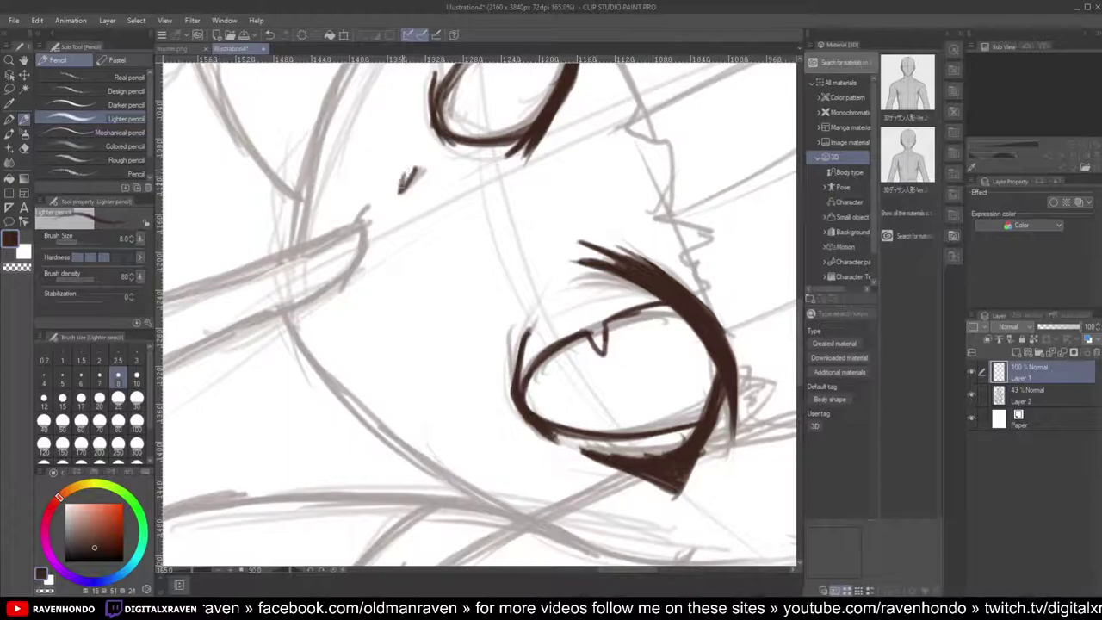
Step: Draw the small mouth line curving around the tip of the raised finger
key(ctrl+minus)
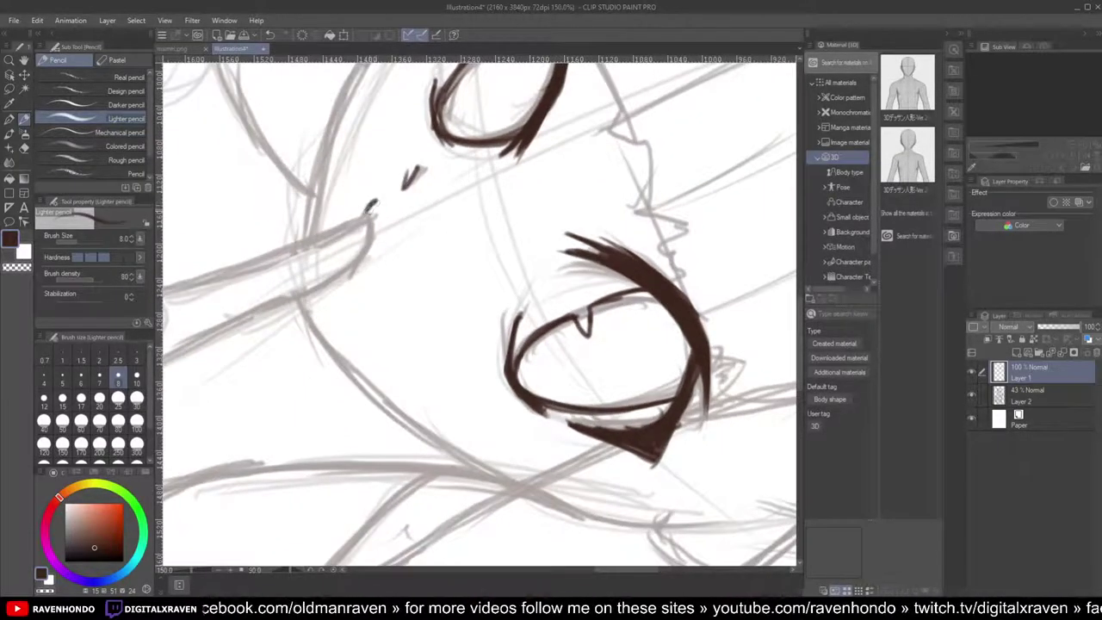
drag(357, 250, 343, 285)
scroll(342, 289, down, 6)
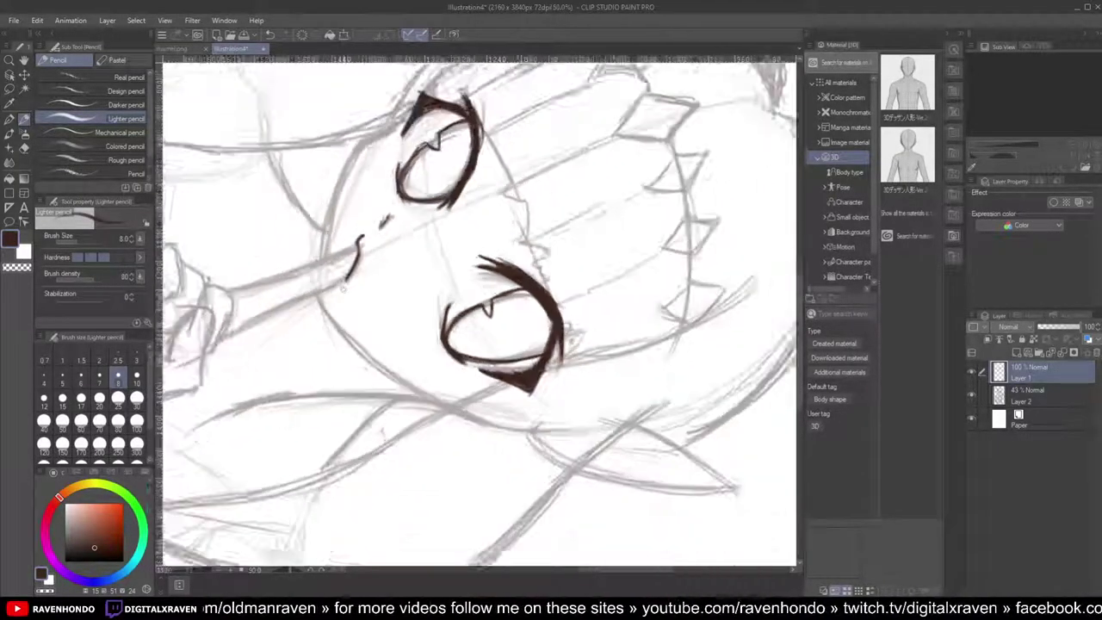
key(ctrl+minus)
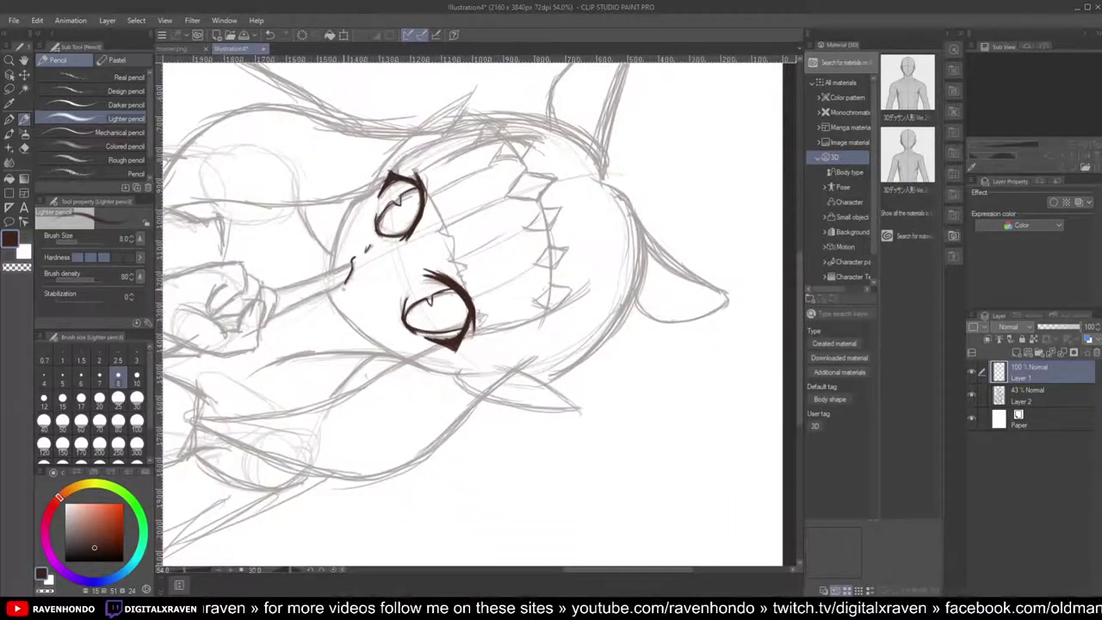
key(ctrl+minus)
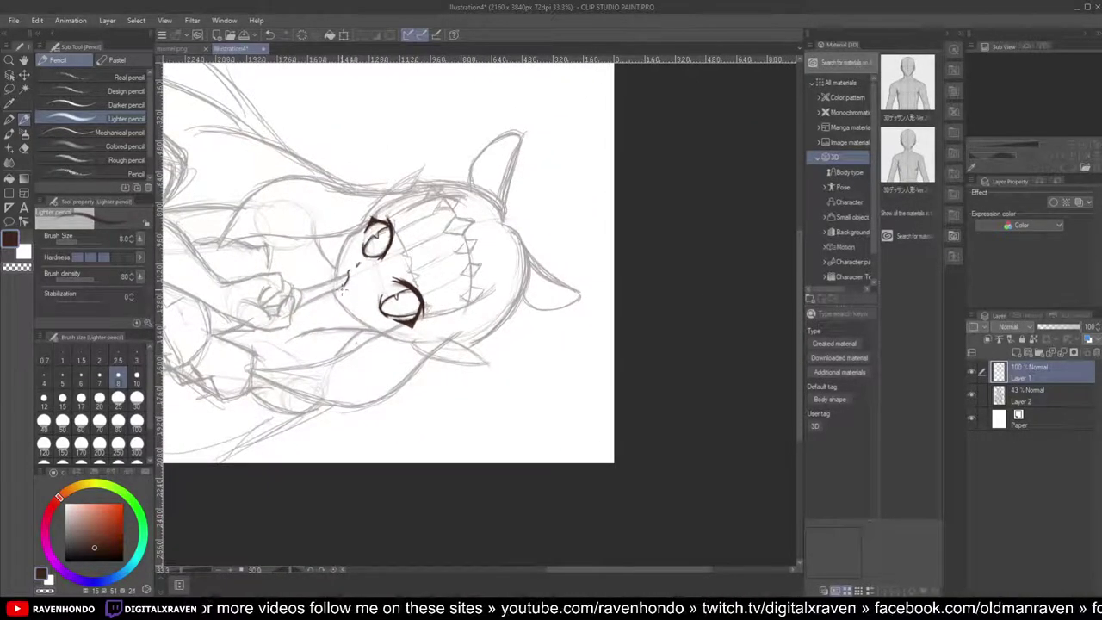
Step: Outline the headband's large central diamond and the smaller diamond beside it, joined by a short link
scroll(343, 289, up, 4)
drag(455, 263, 542, 291)
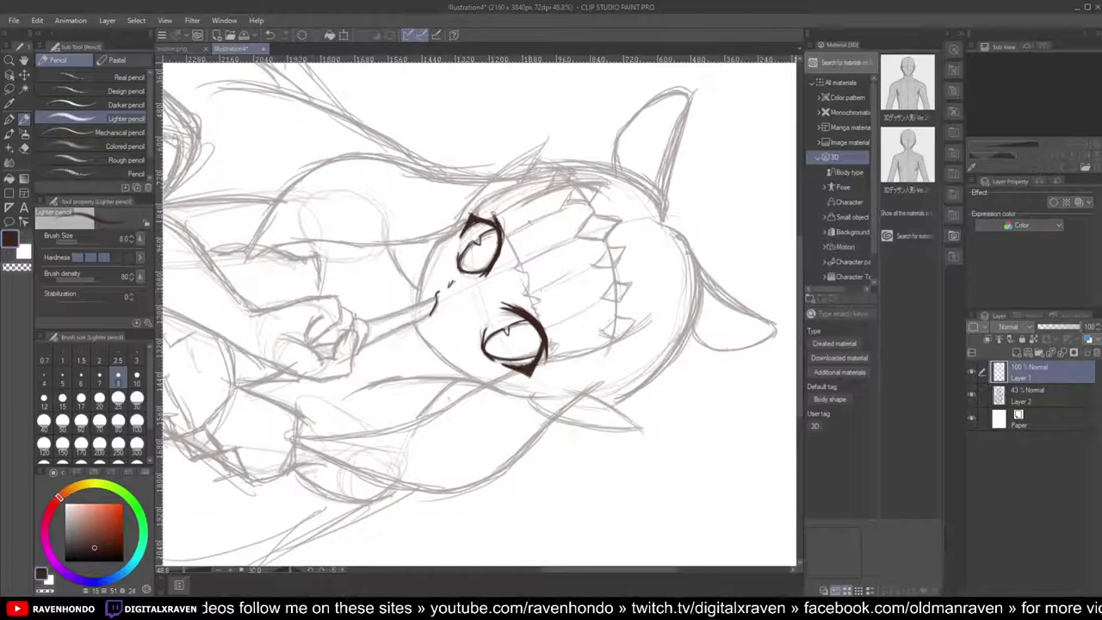
key(minus)
key(minus)
key(minus)
key(minus)
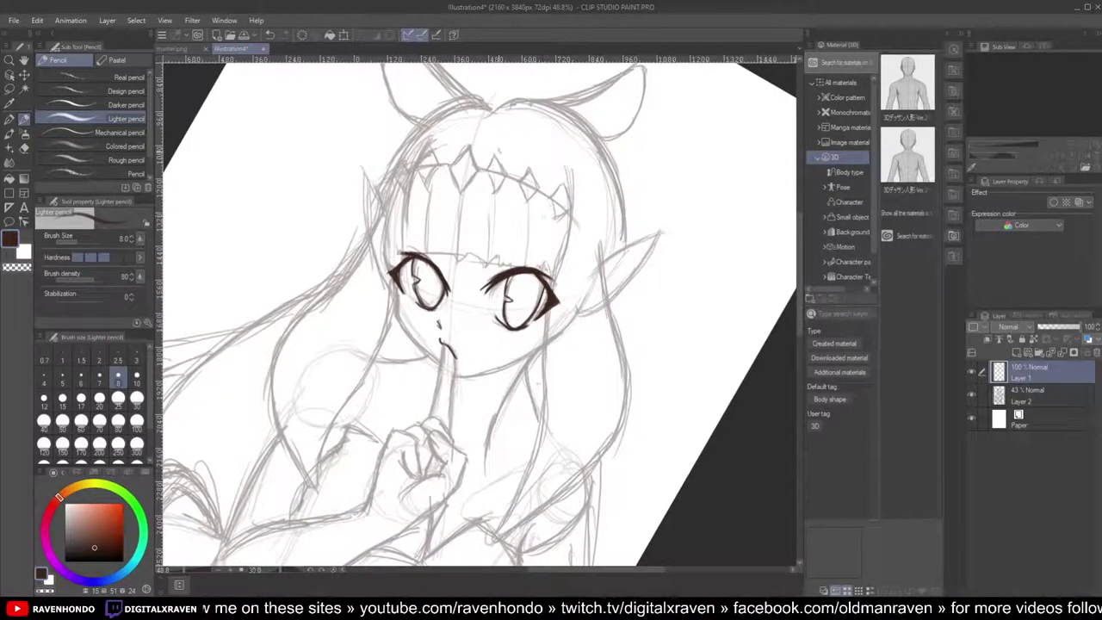
key(ctrl+plus)
key(ctrl+plus)
key(ctrl+plus)
key(ctrl+plus)
key(ctrl+minus)
key(ctrl+minus)
key(ctrl+minus)
scroll(467, 152, up, 10)
mouse_move(477, 140)
mouse_down()
mouse_move(437, 190)
mouse_move(476, 142)
mouse_move(492, 200)
mouse_move(458, 251)
mouse_up()
mouse_move(489, 209)
mouse_down()
mouse_move(454, 259)
mouse_move(432, 212)
mouse_move(467, 238)
mouse_move(491, 210)
mouse_up()
drag(519, 205, 486, 197)
mouse_move(513, 204)
mouse_down()
mouse_move(493, 200)
mouse_move(519, 207)
mouse_move(534, 163)
mouse_move(561, 218)
mouse_move(530, 260)
mouse_move(516, 213)
mouse_move(534, 258)
mouse_up()
scroll(491, 200, down, 5)
scroll(507, 203, up, 5)
mouse_move(561, 221)
mouse_down()
mouse_move(541, 247)
mouse_move(564, 223)
mouse_up()
scroll(564, 217, down, 5)
scroll(564, 217, up, 2)
scroll(564, 217, down, 2)
Step: Draw the short double-line link running from the headband's second diamond to the sketched third one
key(asciicircum)
key(asciicircum)
key(asciicircum)
key(asciicircum)
key(asciicircum)
key(asciicircum)
scroll(643, 176, up, 2)
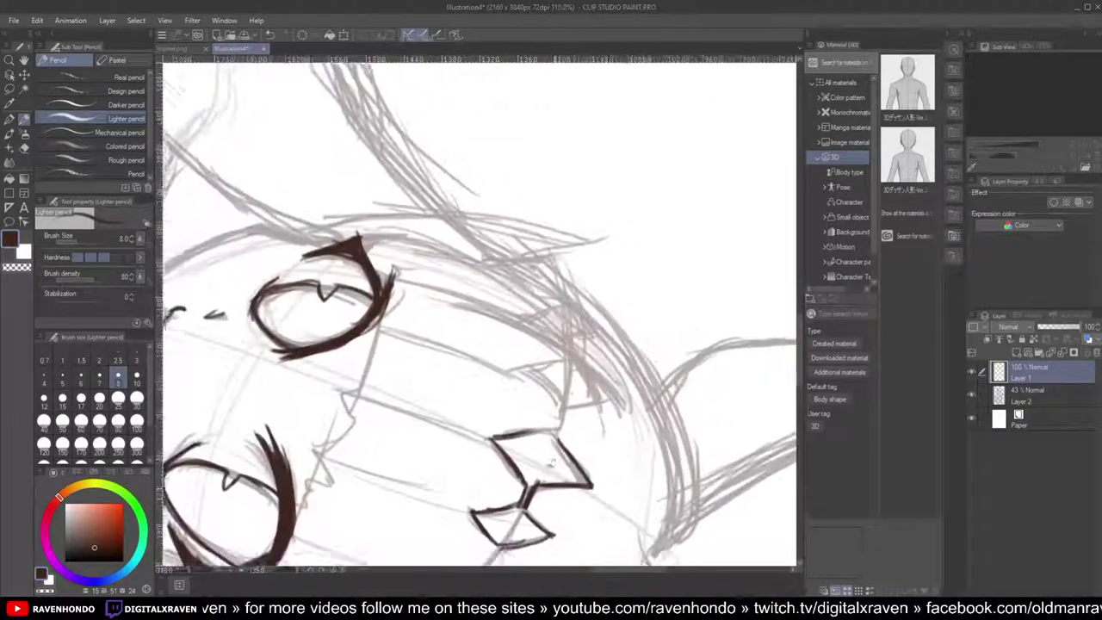
drag(549, 469, 602, 305)
scroll(603, 304, up, 2)
drag(512, 479, 565, 347)
scroll(565, 347, up, 1)
drag(571, 307, 538, 350)
mouse_move(570, 307)
mouse_down()
mouse_move(534, 359)
mouse_move(543, 362)
mouse_up()
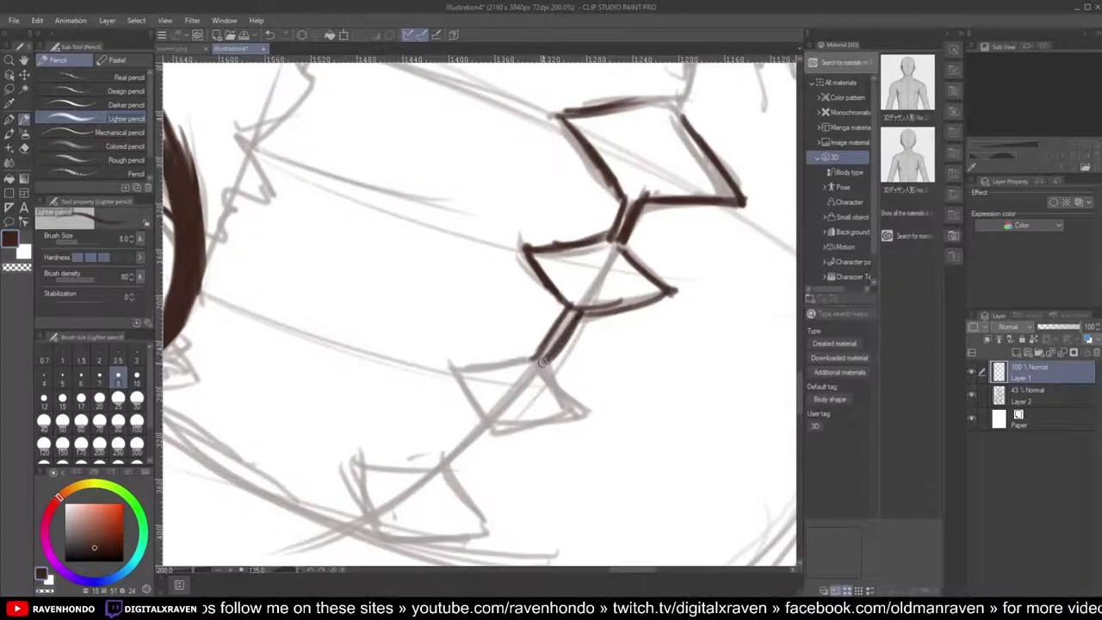
Step: Draw the short double-line link between the headband's sketched third and fourth diamonds
scroll(543, 363, down, 3)
scroll(542, 363, up, 1)
drag(506, 407, 468, 438)
drag(513, 411, 471, 444)
drag(514, 410, 470, 444)
scroll(469, 441, down, 2)
drag(589, 332, 589, 290)
key(bracketleft)
key(bracketleft)
key(bracketleft)
key(bracketleft)
key(bracketleft)
key(bracketright)
key(bracketright)
key(bracketright)
key(bracketright)
key(bracketright)
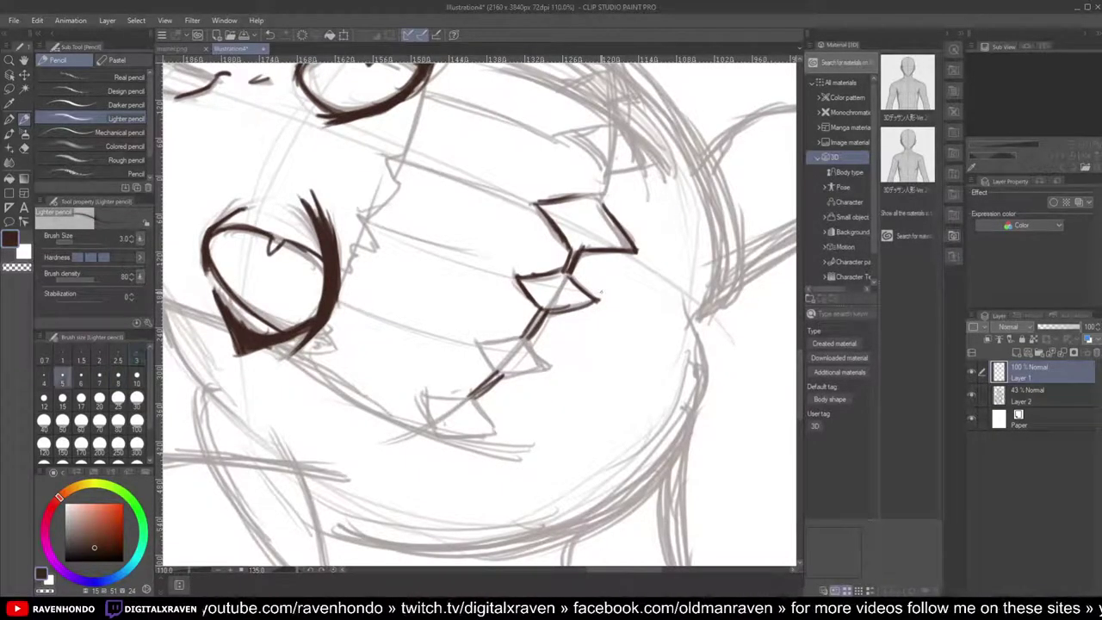
Step: Outline the headband's third and fourth diamonds over the sketch so they join the drawn links
key(minus)
key(minus)
key(minus)
key(minus)
key(minus)
key(minus)
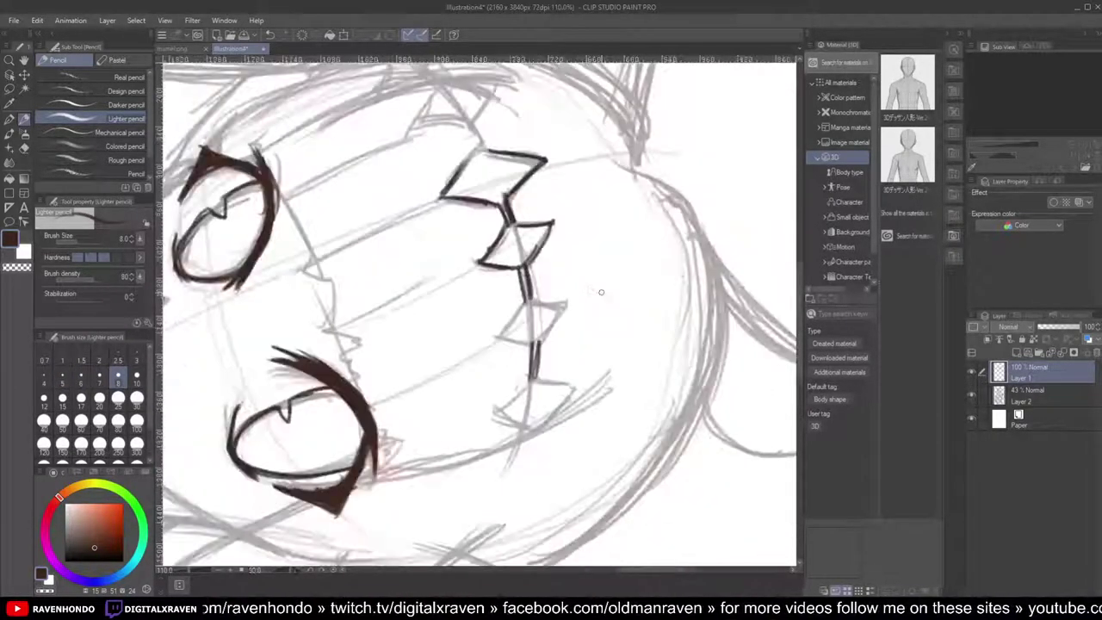
mouse_move(506, 266)
mouse_down()
mouse_move(537, 249)
mouse_move(543, 292)
mouse_up()
mouse_move(538, 255)
mouse_down()
mouse_move(541, 296)
mouse_move(538, 249)
mouse_up()
drag(538, 297, 504, 319)
mouse_move(501, 274)
mouse_down()
mouse_move(508, 320)
mouse_move(602, 311)
mouse_up()
drag(601, 312, 604, 358)
mouse_move(602, 322)
mouse_down()
mouse_move(603, 356)
mouse_move(564, 374)
mouse_up()
drag(563, 326, 563, 372)
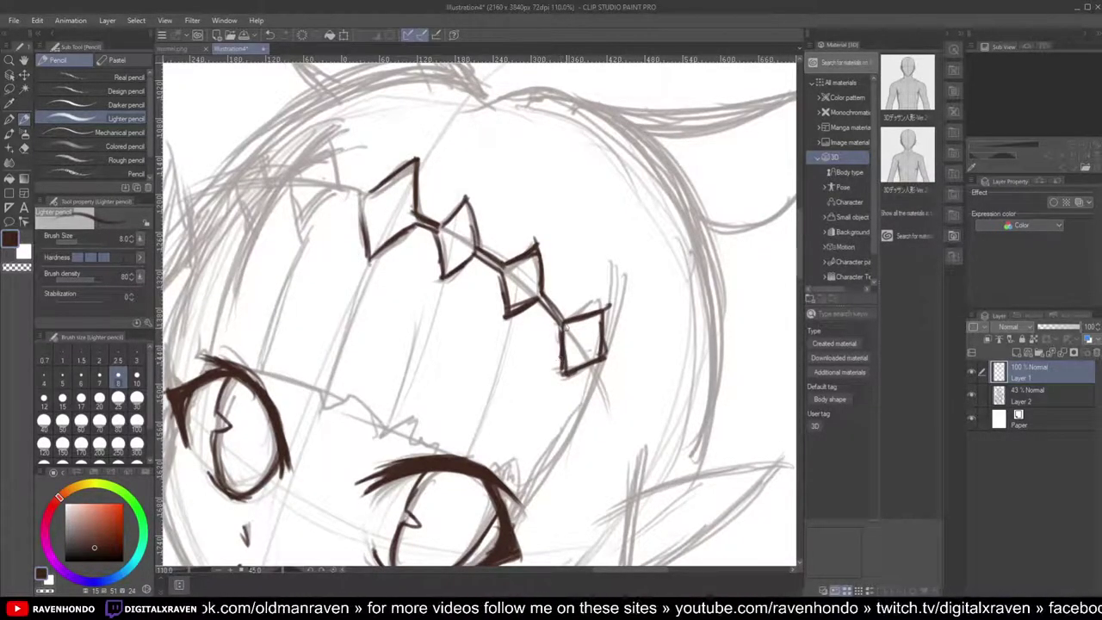
Step: Draw a link and a diamond on the far side of the headband's central diamond, undoing and redrawing the faulty strokes
mouse_move(363, 195)
mouse_down()
mouse_move(321, 181)
mouse_move(334, 148)
mouse_move(336, 183)
mouse_up()
drag(333, 129, 281, 182)
key(ctrl+z)
key(ctrl+z)
key(ctrl+z)
key(ctrl+z)
mouse_move(330, 153)
mouse_down()
mouse_move(293, 176)
mouse_move(298, 222)
mouse_up()
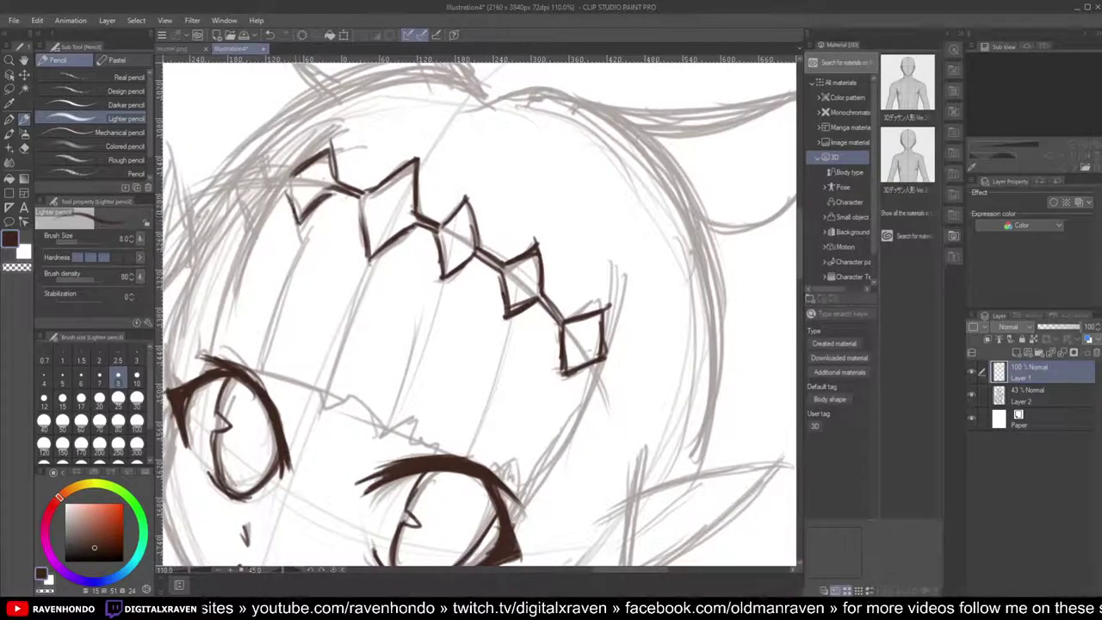
Step: Draw the headband's outermost diamond with its link above the smaller eye, and a short stroke below the opposite end diamond
mouse_move(287, 179)
mouse_down()
mouse_move(262, 185)
mouse_move(255, 158)
mouse_move(221, 187)
mouse_move(236, 230)
mouse_up()
drag(262, 183, 233, 215)
drag(602, 358, 598, 373)
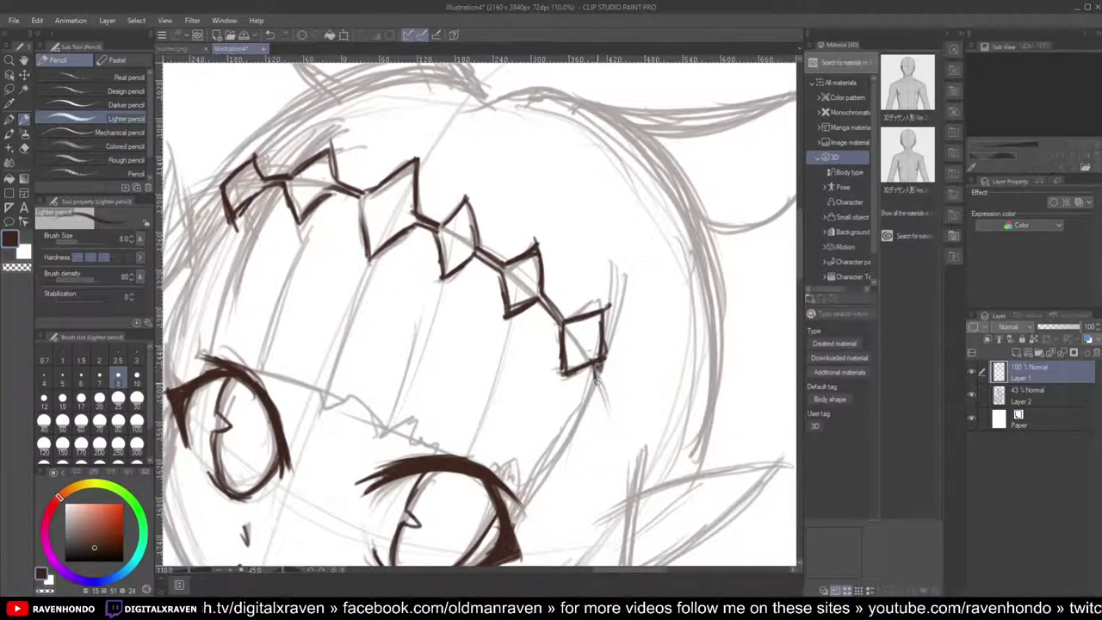
scroll(596, 379, down, 2)
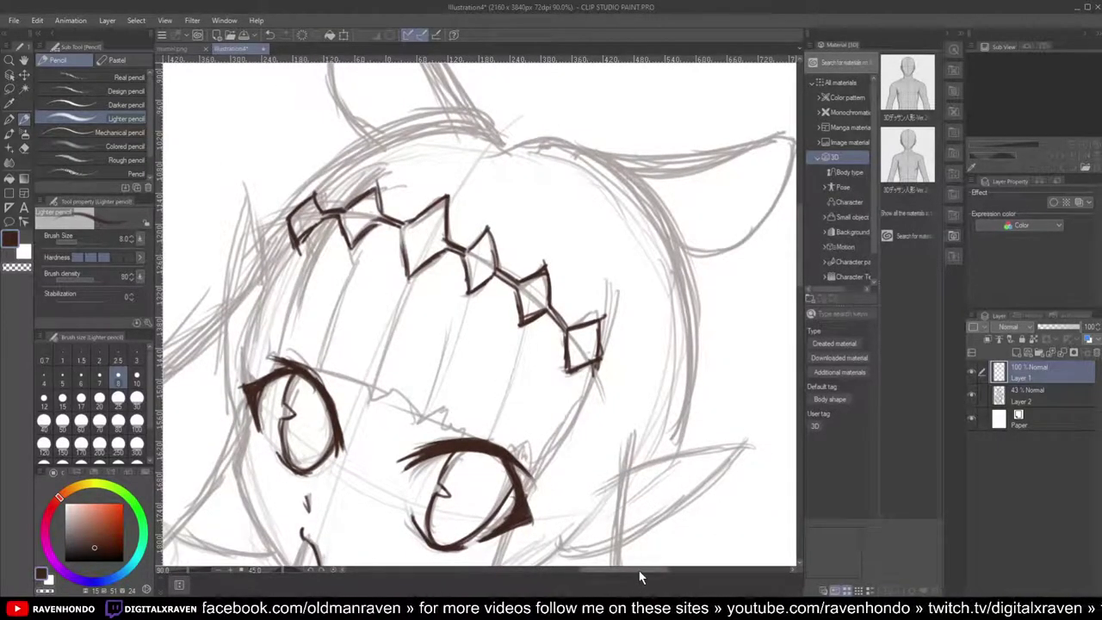
scroll(638, 569, down, 3)
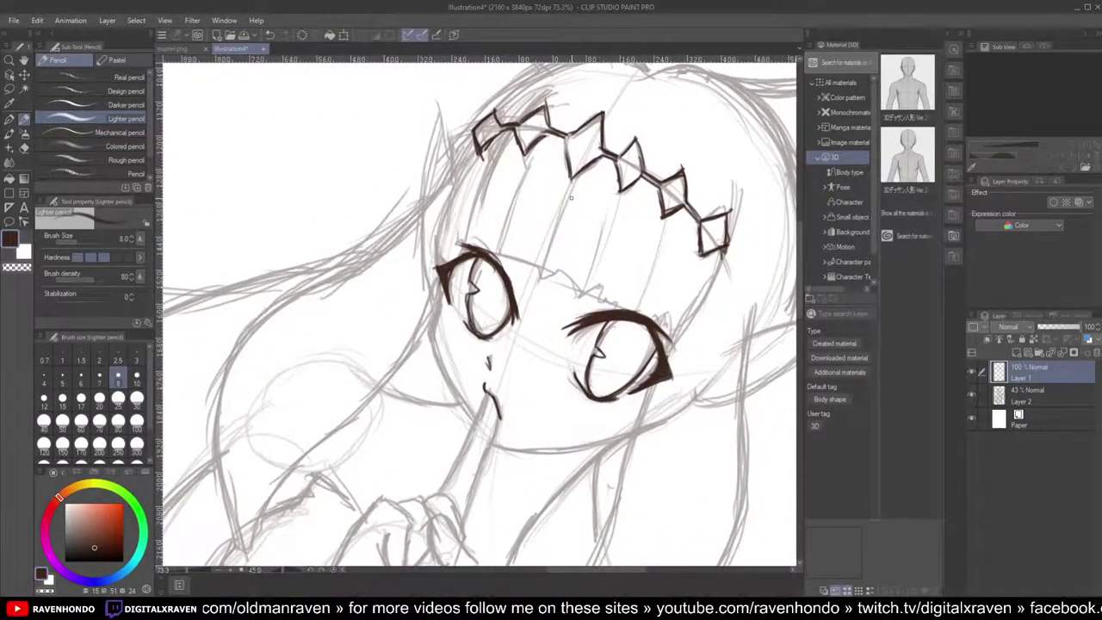
scroll(572, 196, up, 2)
scroll(508, 159, up, 2)
scroll(482, 142, down, 10)
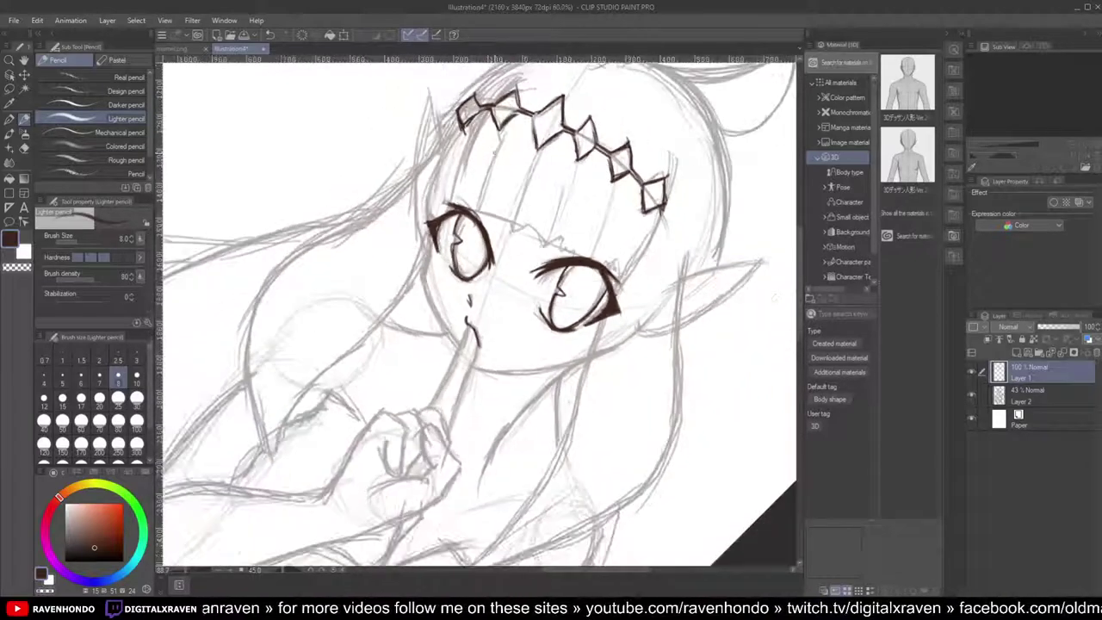
scroll(508, 148, up, 3)
scroll(514, 141, up, 3)
drag(531, 274, 482, 176)
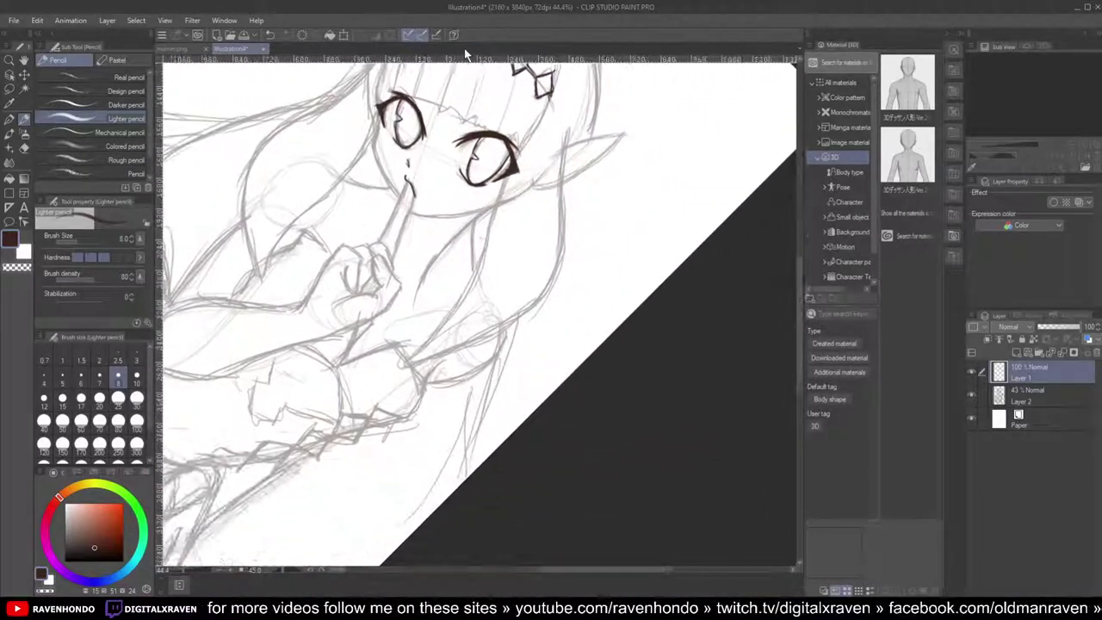
Step: Draw the inner edge of the hair lock running from the headband's end past the larger eye down to the chest
scroll(482, 175, up, 1)
drag(555, 92, 494, 228)
drag(522, 171, 474, 297)
mouse_move(500, 211)
mouse_down()
mouse_move(471, 289)
mouse_move(429, 344)
mouse_up()
mouse_move(554, 94)
mouse_down()
mouse_move(480, 257)
mouse_move(423, 352)
mouse_move(389, 377)
mouse_up()
scroll(372, 385, down, 4)
scroll(372, 385, up, 4)
scroll(560, 125, down, 3)
drag(567, 118, 512, 260)
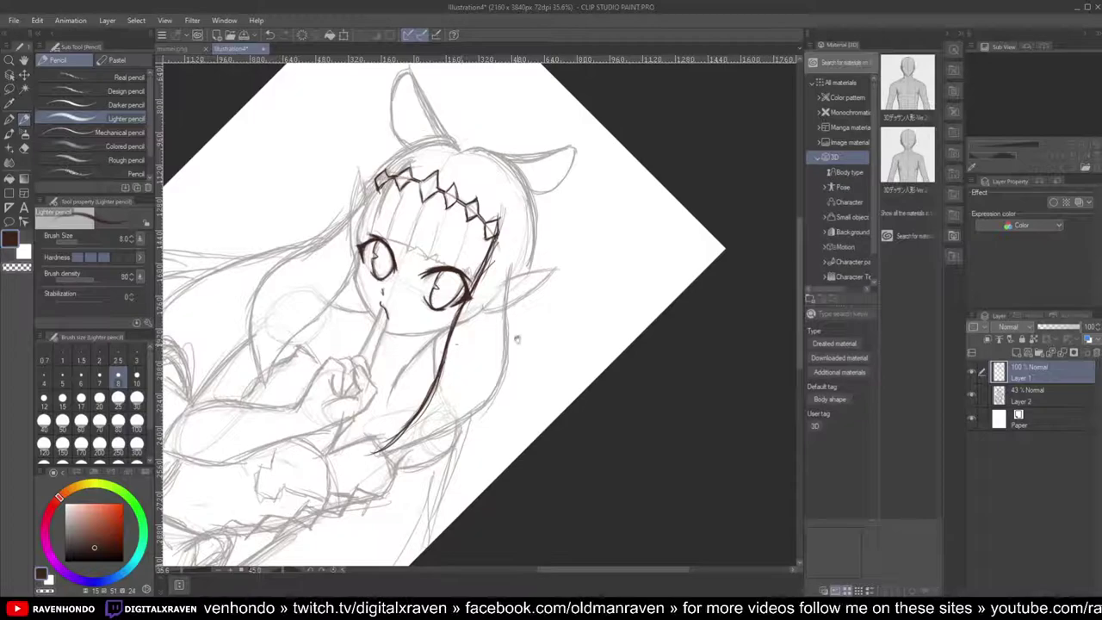
Step: Draw the outer edge of the larger-eye-side hair lock, curving from beside the ear down to its pointed tip
scroll(461, 344, up, 2)
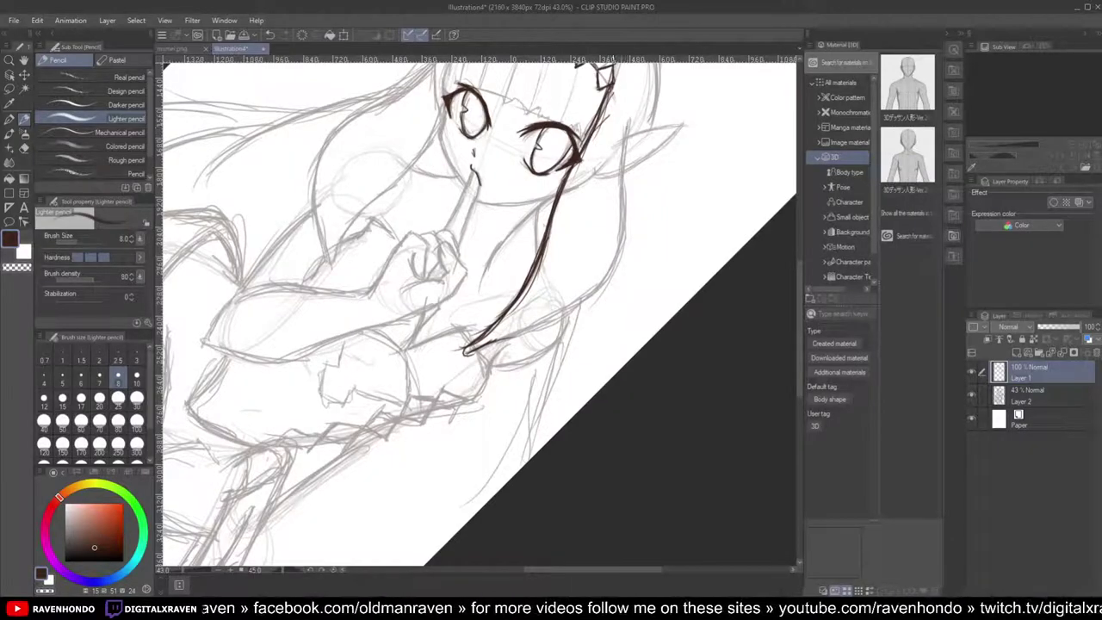
mouse_move(482, 344)
mouse_down()
mouse_move(594, 297)
mouse_move(627, 233)
mouse_move(625, 125)
mouse_move(624, 227)
mouse_up()
mouse_move(632, 113)
mouse_down()
mouse_move(599, 286)
mouse_move(492, 339)
mouse_up()
mouse_move(604, 277)
mouse_down()
mouse_move(553, 316)
mouse_move(627, 212)
mouse_move(581, 286)
mouse_up()
scroll(639, 116, down, 6)
scroll(581, 287, up, 6)
drag(568, 129, 572, 269)
scroll(568, 147, up, 2)
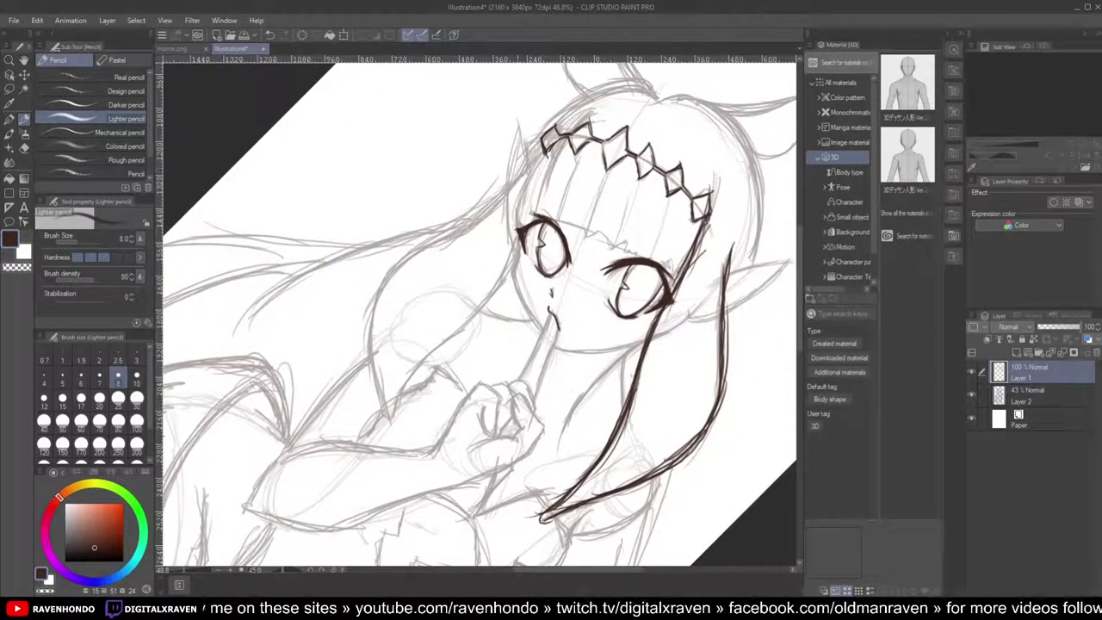
mouse_move(535, 153)
mouse_down()
mouse_move(501, 198)
mouse_move(400, 255)
mouse_up()
drag(505, 198, 385, 274)
mouse_move(469, 264)
mouse_down()
mouse_move(506, 163)
mouse_move(414, 207)
mouse_up()
drag(476, 140, 398, 238)
drag(430, 176, 401, 269)
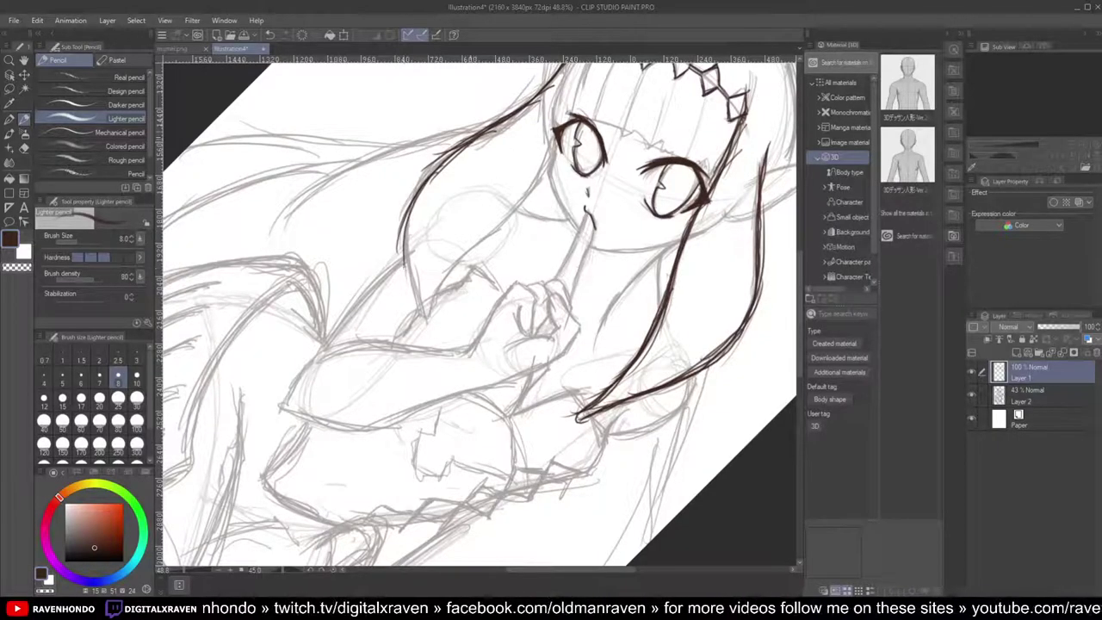
drag(408, 210, 405, 263)
scroll(438, 178, down, 4)
scroll(438, 179, up, 4)
scroll(438, 178, down, 4)
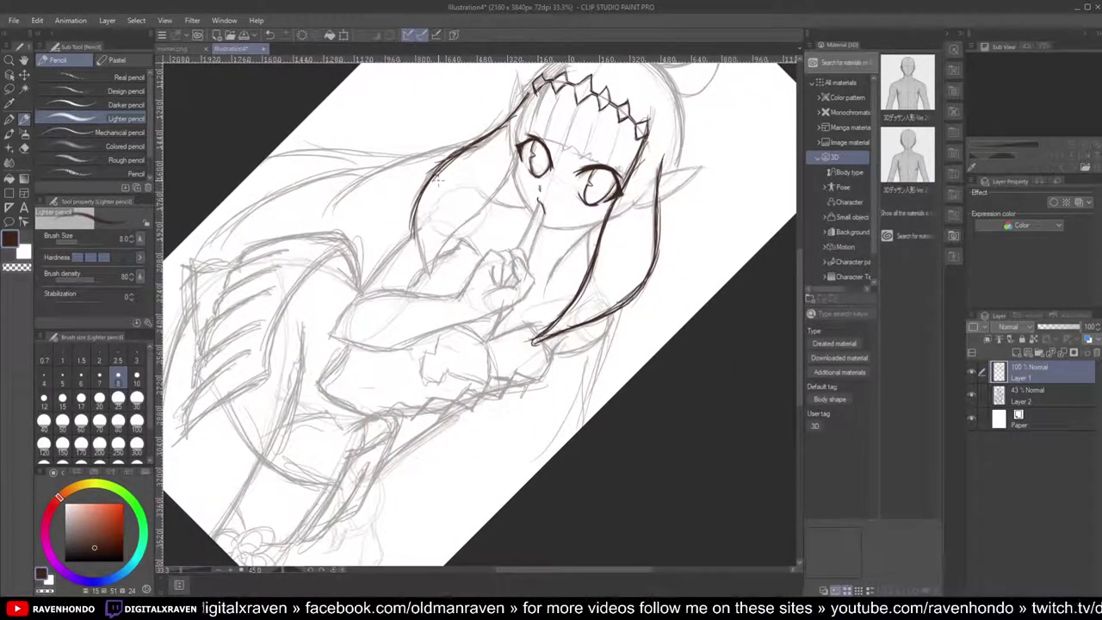
key(ctrl+z)
key(ctrl+z)
key(ctrl+z)
key(ctrl+z)
key(ctrl+z)
key(ctrl+z)
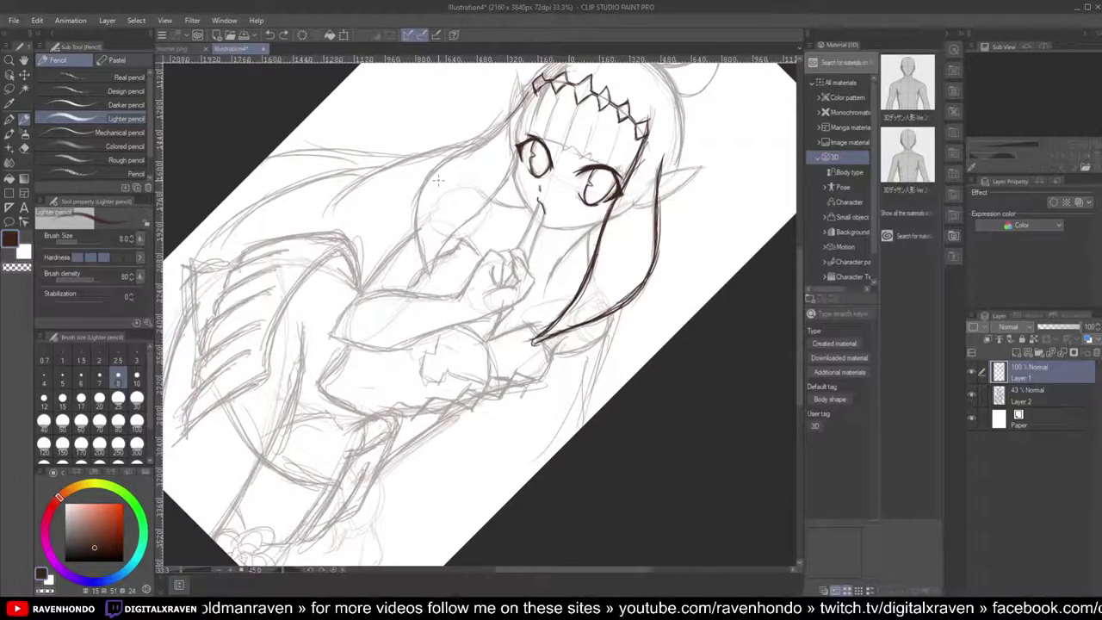
Step: Draw the upper outer edge of the smaller-eye-side hair lock, following the sketch outward from the headband's end
scroll(440, 61, up, 3)
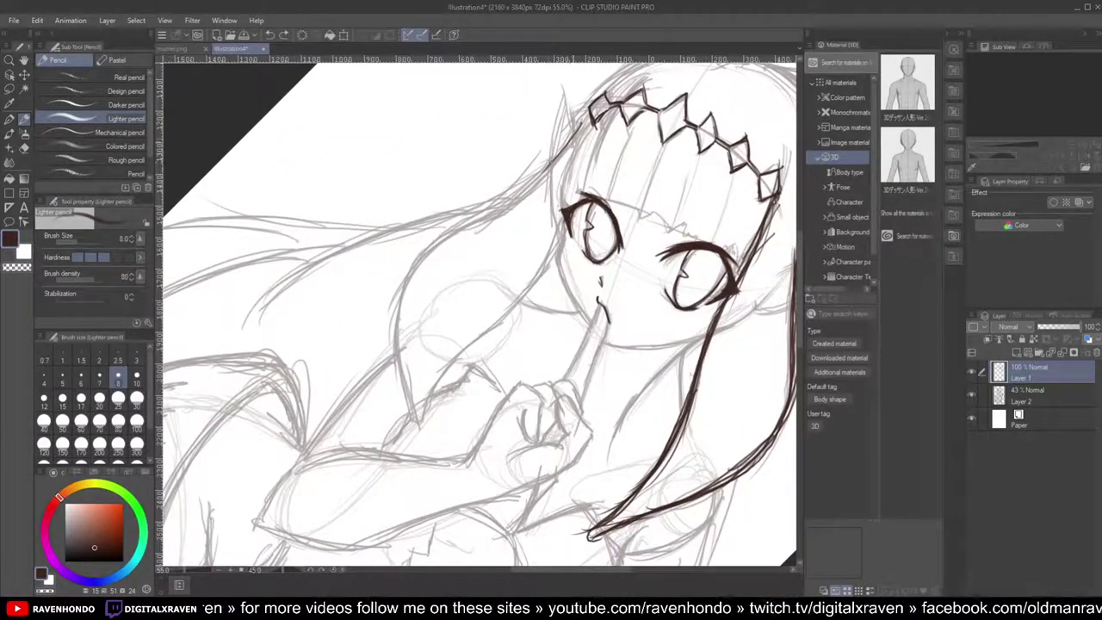
drag(582, 124, 492, 213)
drag(549, 168, 471, 228)
drag(564, 154, 417, 266)
drag(497, 212, 426, 272)
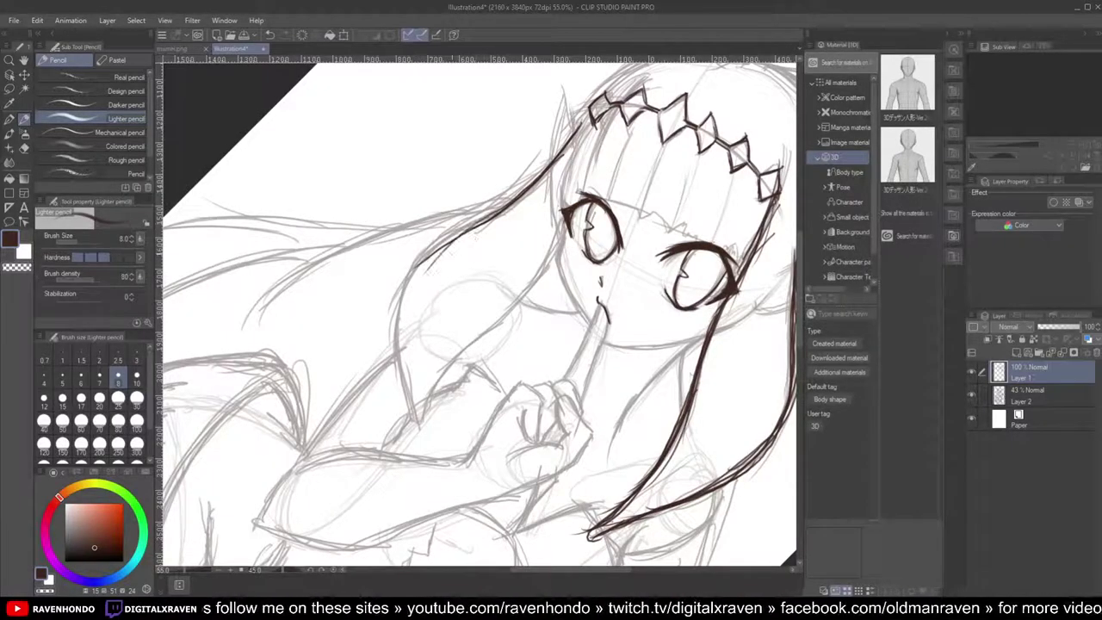
mouse_move(491, 222)
mouse_down()
mouse_move(408, 291)
mouse_move(396, 365)
mouse_move(415, 428)
mouse_move(431, 388)
mouse_move(477, 334)
mouse_up()
Step: Draw the inner edge of the smaller-eye-side hair lock between its pointed tip and the smaller eye
drag(441, 376, 541, 263)
drag(513, 306, 559, 223)
drag(472, 343, 553, 239)
drag(424, 418, 482, 334)
drag(417, 423, 436, 389)
scroll(414, 384, down, 2)
scroll(414, 384, up, 1)
Step: Continue the smaller-eye-side lock's outer edge down to its tip and extend its inner edge up toward the eye
drag(463, 245, 397, 346)
mouse_move(420, 284)
mouse_down()
mouse_move(403, 384)
mouse_move(413, 422)
mouse_up()
scroll(413, 423, down, 2)
scroll(615, 176, up, 2)
drag(529, 311, 576, 224)
Step: Join the lock's inner edge to the smaller eye's corner and draw the cheek contour down to the raised finger
key(asciicircum)
key(asciicircum)
mouse_move(561, 291)
mouse_down()
mouse_move(598, 193)
mouse_move(442, 257)
mouse_up()
scroll(598, 194, up, 4)
scroll(499, 247, up, 2)
drag(538, 182, 427, 262)
drag(528, 197, 484, 270)
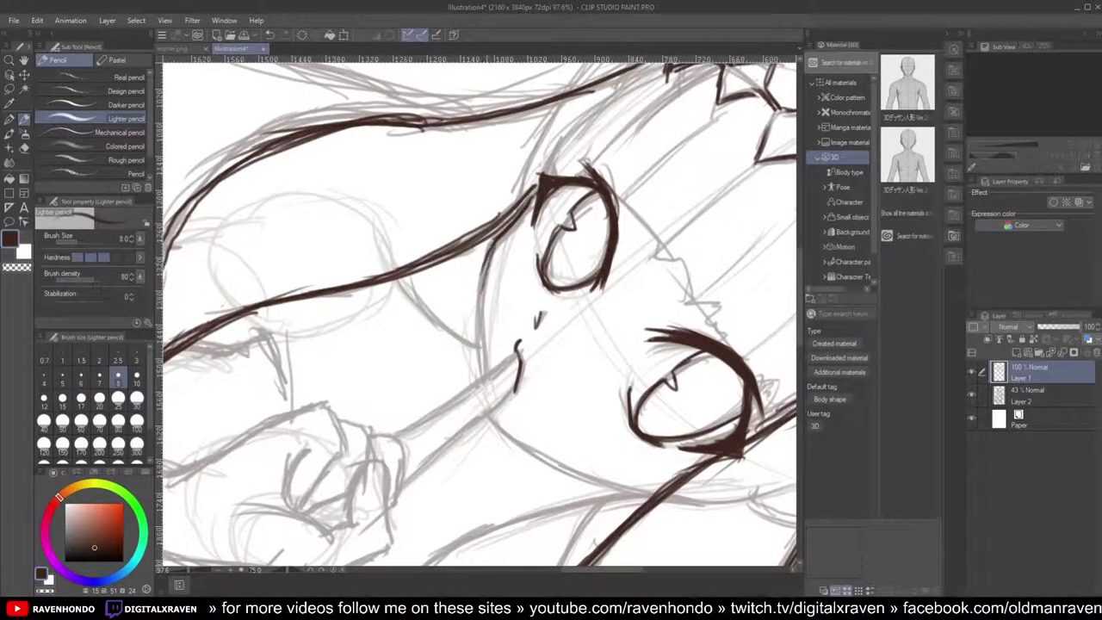
scroll(480, 310, down, 3)
scroll(479, 310, up, 6)
drag(501, 133, 472, 243)
drag(479, 182, 470, 341)
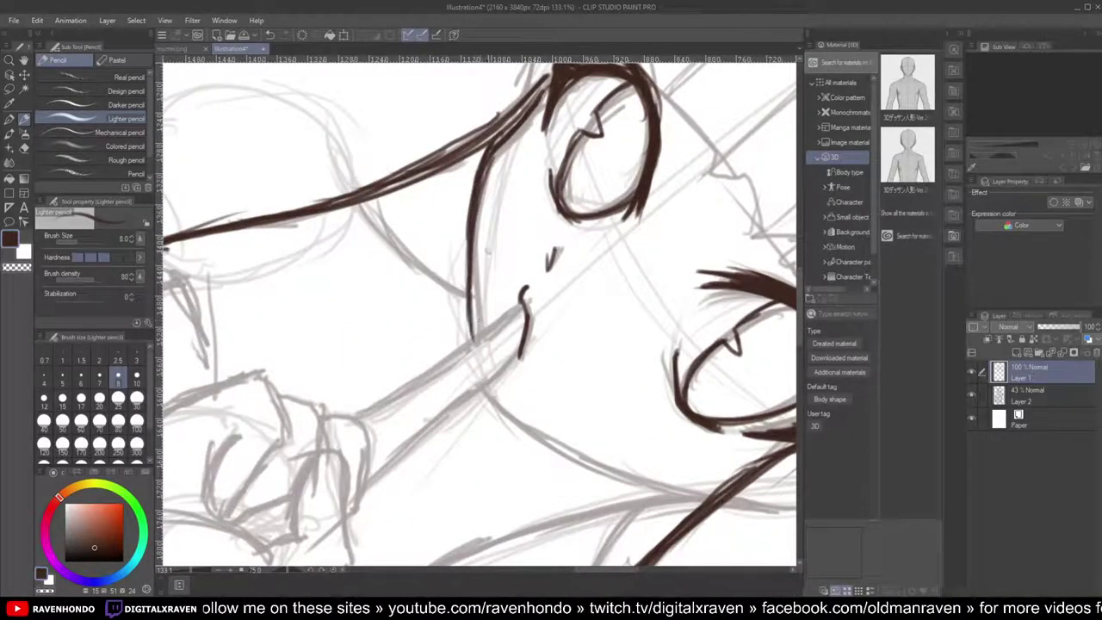
scroll(489, 252, down, 8)
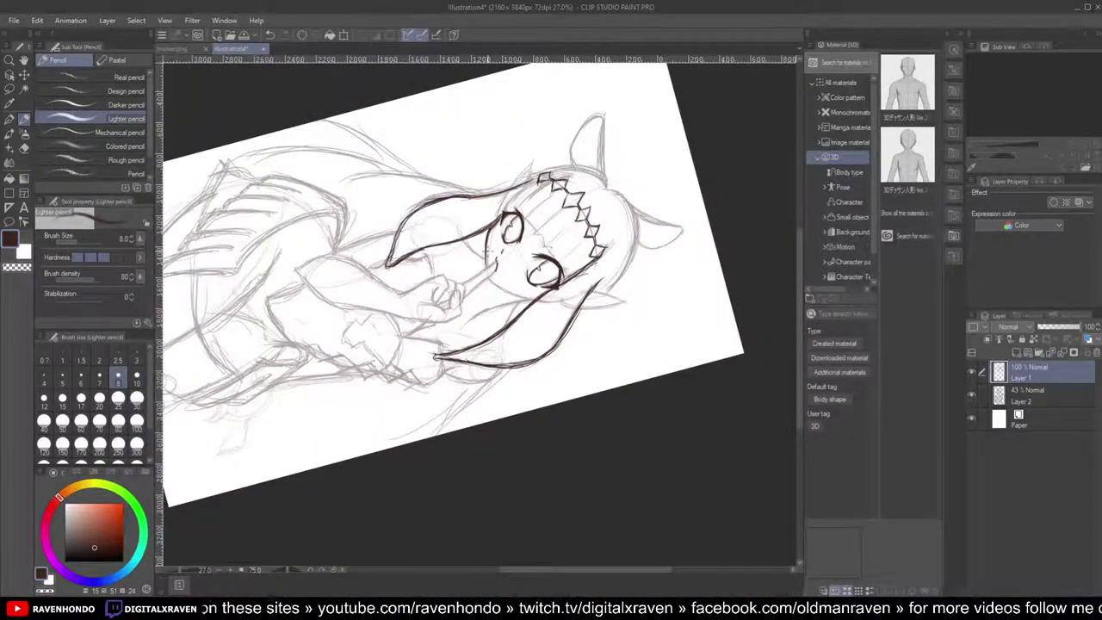
Step: Erase the mouth stroke that overlaps the raised finger's tip
scroll(500, 254, up, 5)
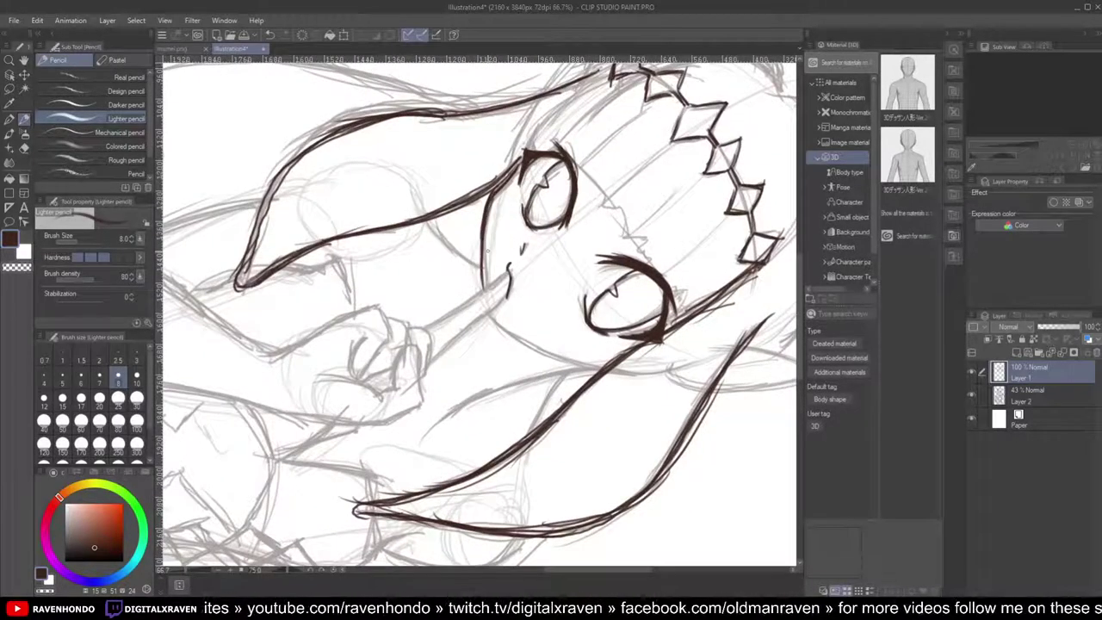
key(e)
scroll(488, 252, up, 2)
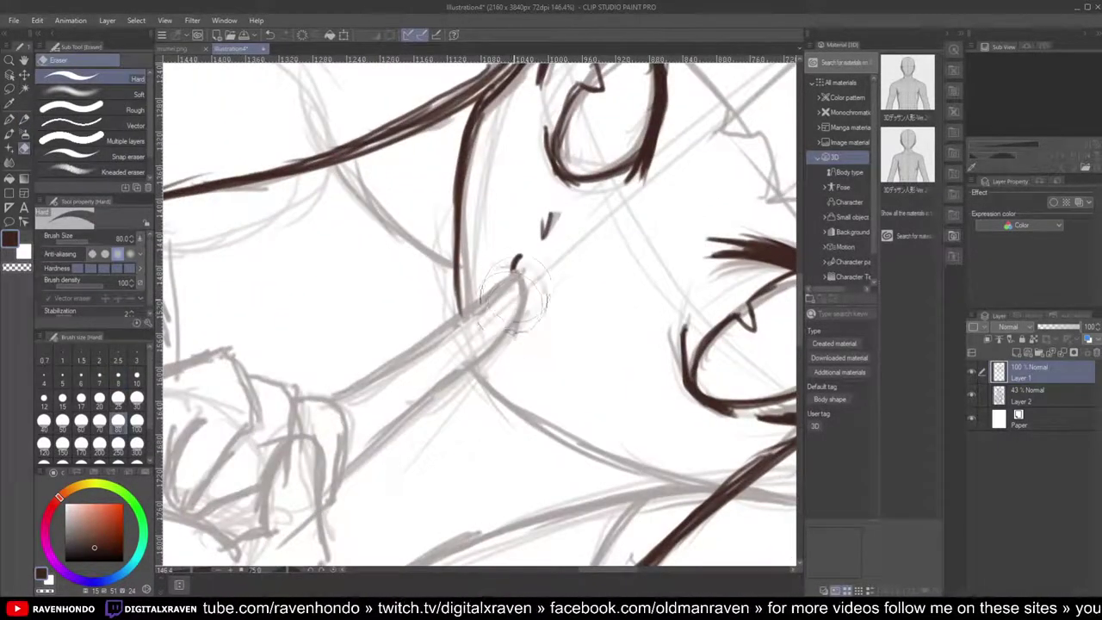
scroll(505, 330, down, 2)
Step: Outline both edges of the raised finger, from its tip at the lips down to the fist
key(p)
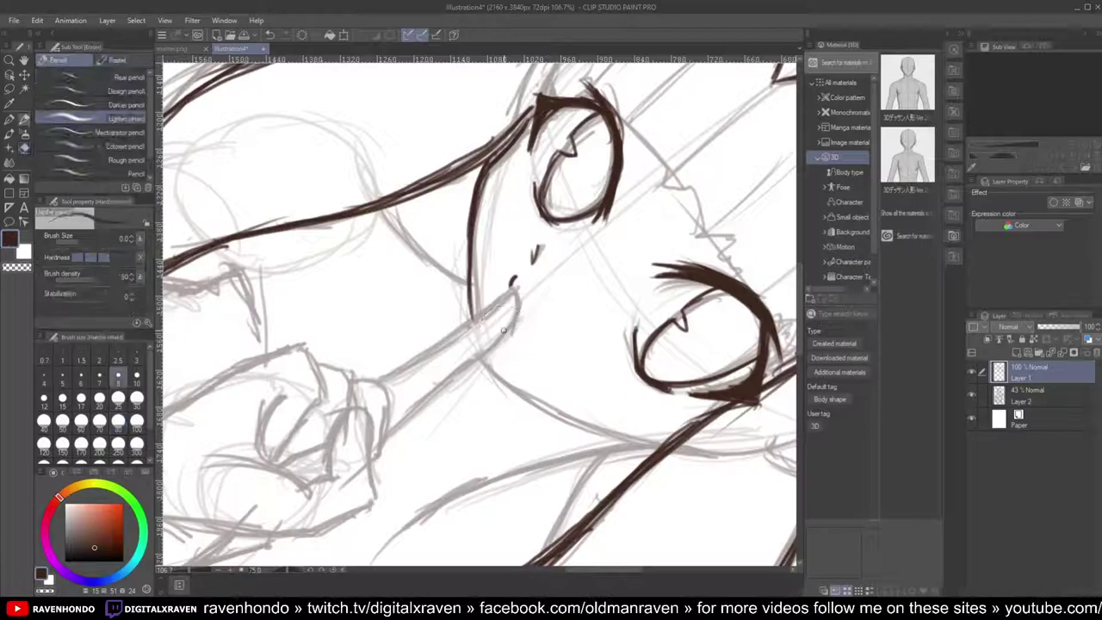
scroll(504, 330, up, 1)
mouse_move(523, 278)
mouse_down()
mouse_move(385, 380)
mouse_move(336, 397)
mouse_up()
mouse_move(523, 279)
mouse_down()
mouse_move(518, 340)
mouse_move(458, 377)
mouse_move(425, 425)
mouse_move(353, 474)
mouse_up()
scroll(355, 478, down, 3)
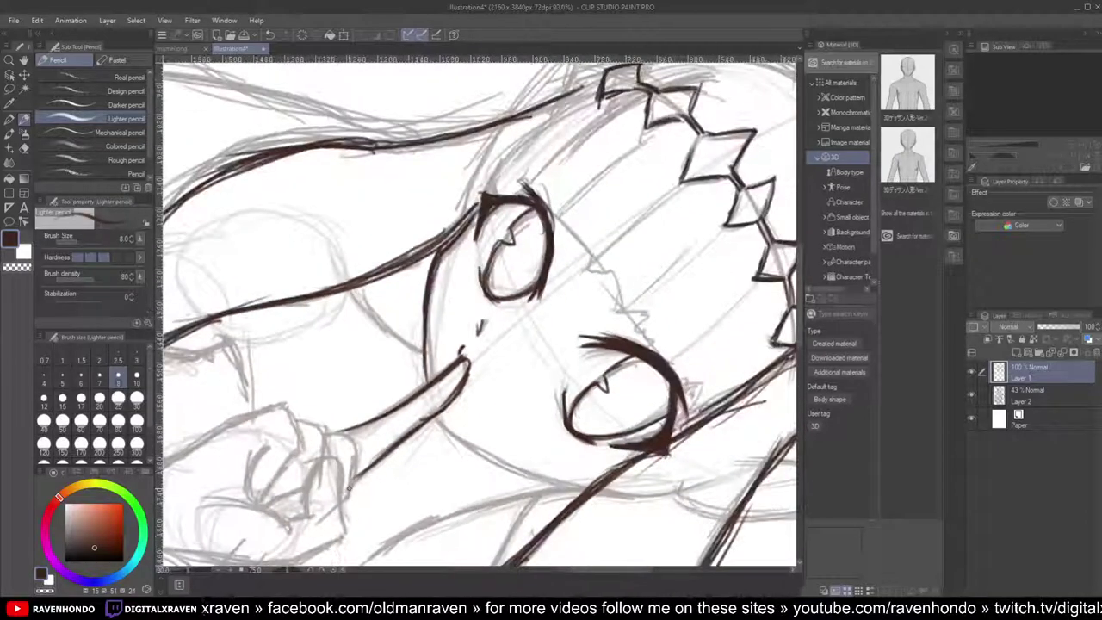
scroll(347, 488, up, 3)
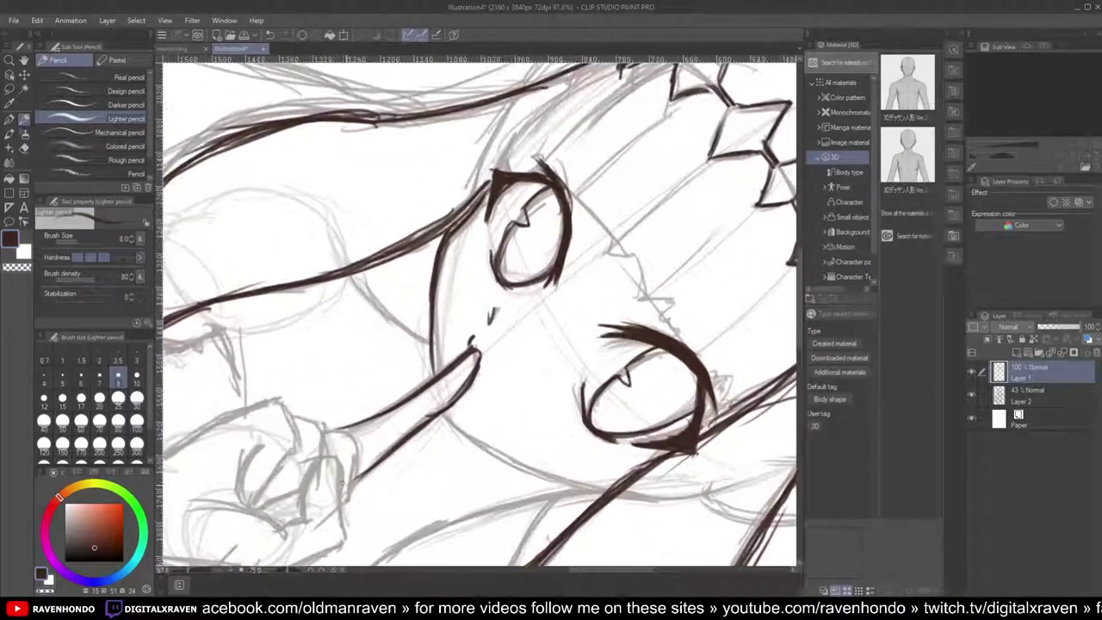
Step: Reduce the Hard eraser to size 30 and erase the leftover mouth mark above the fingertip
key(e)
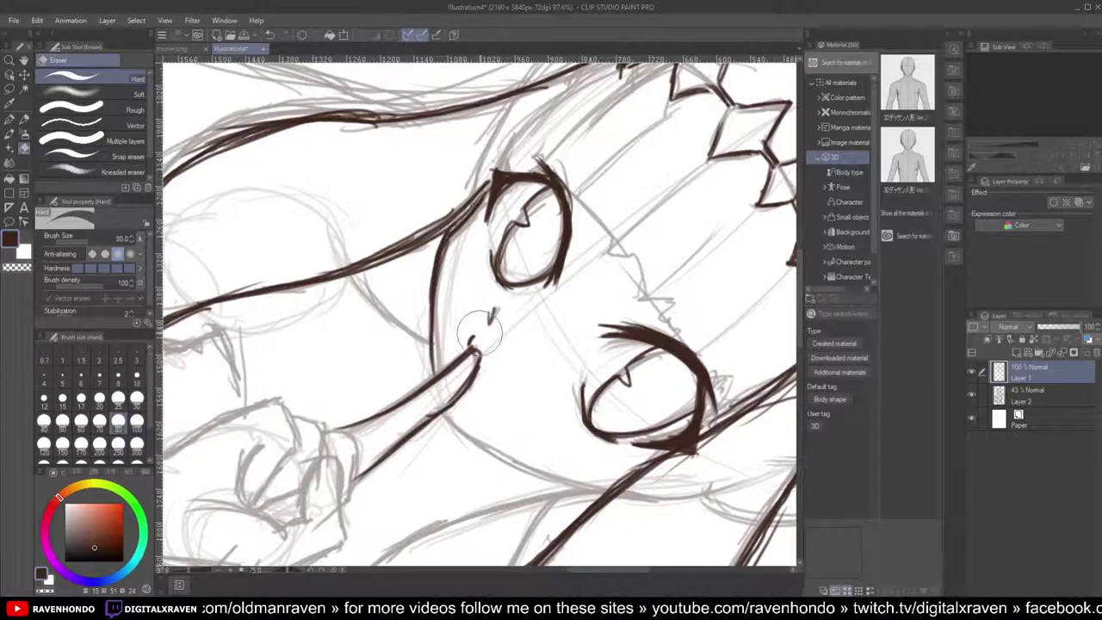
key(bracketleft)
key(bracketleft)
key(bracketleft)
key(bracketleft)
key(bracketleft)
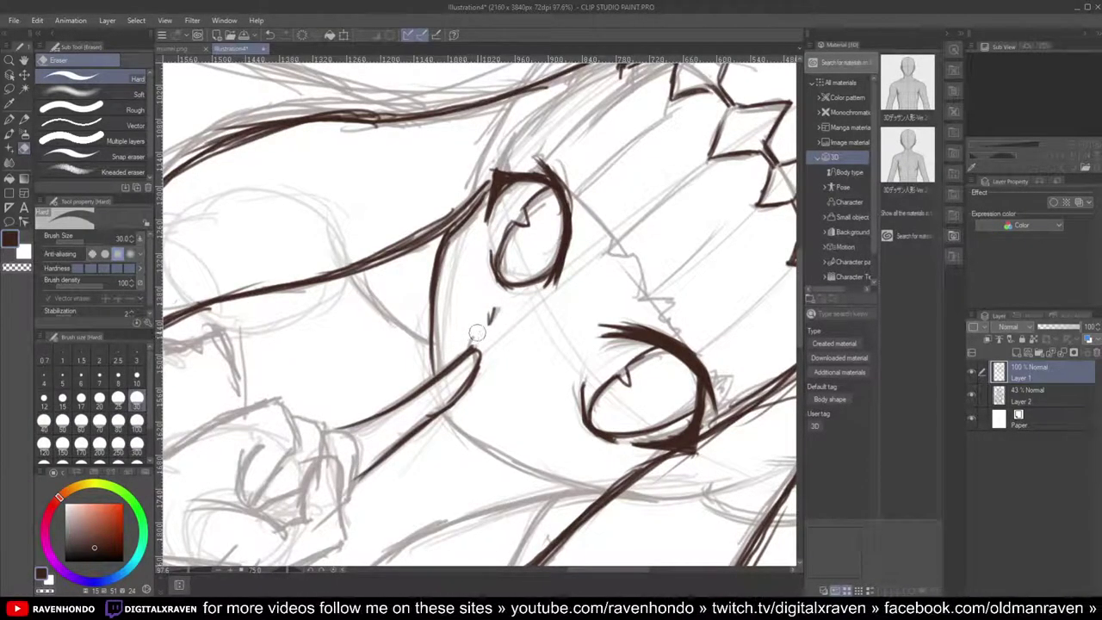
Step: Draw the jaw line with the pencil from the raised finger to the larger-eye-side hair lock
key(p)
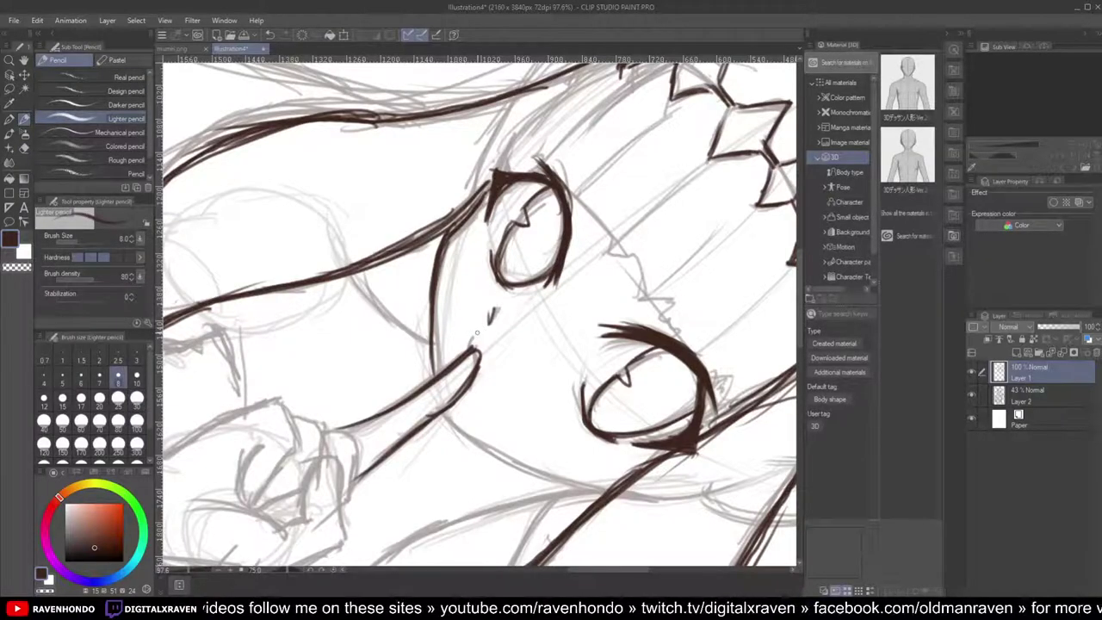
scroll(477, 332, down, 4)
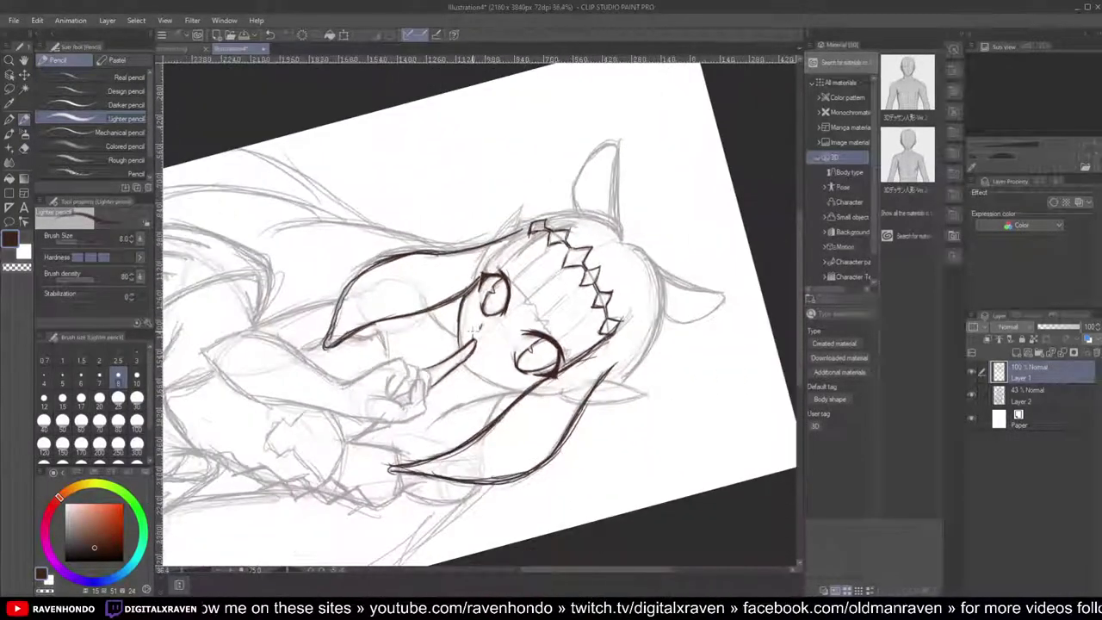
drag(506, 350, 551, 285)
drag(548, 230, 563, 250)
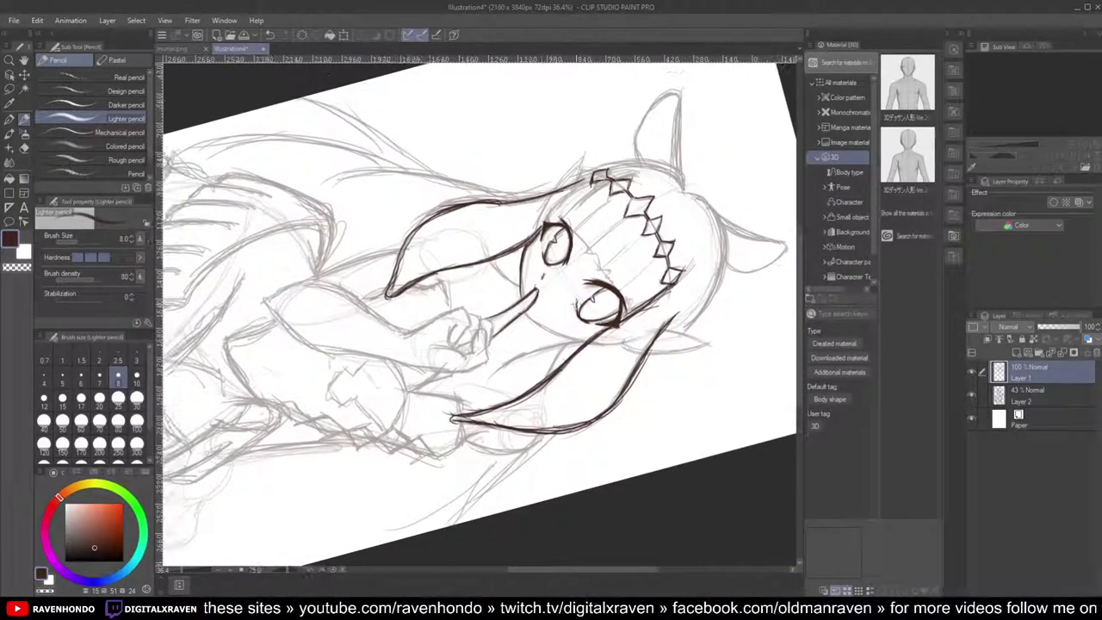
key(minus)
key(minus)
key(minus)
key(minus)
key(minus)
scroll(510, 293, up, 5)
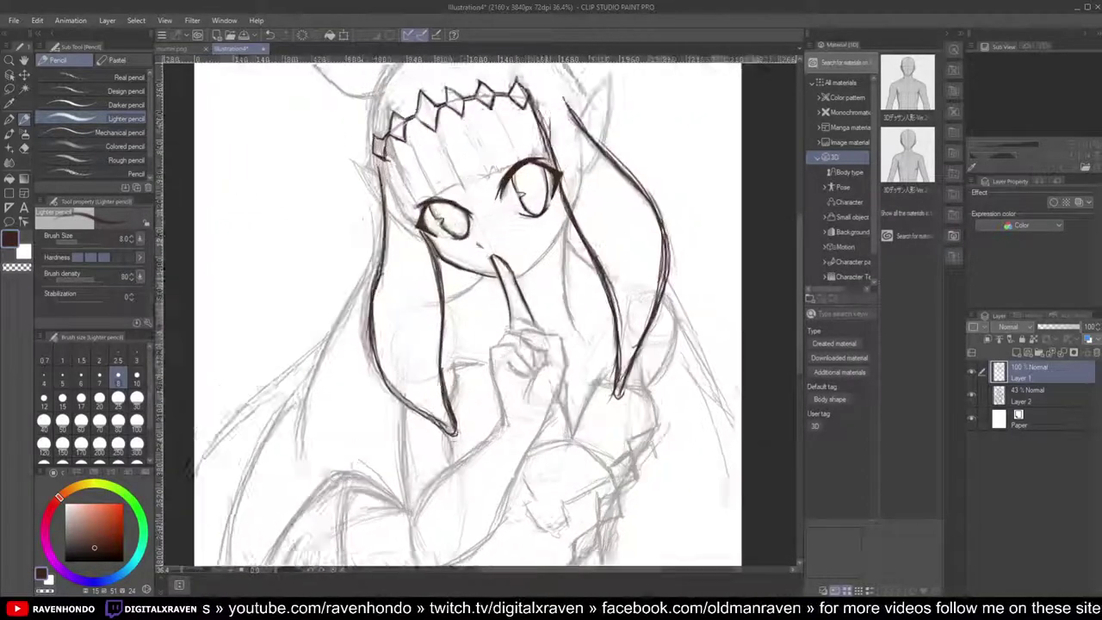
drag(512, 294, 579, 239)
mouse_move(636, 145)
mouse_down()
mouse_move(578, 243)
mouse_move(538, 284)
mouse_up()
drag(623, 179, 511, 297)
scroll(505, 296, down, 3)
scroll(504, 296, up, 1)
Step: Draw the curved neck line running down from the jaw, beside the larger-eye-side hair lock
mouse_move(596, 245)
mouse_down()
mouse_move(611, 224)
mouse_move(636, 272)
mouse_move(622, 388)
mouse_up()
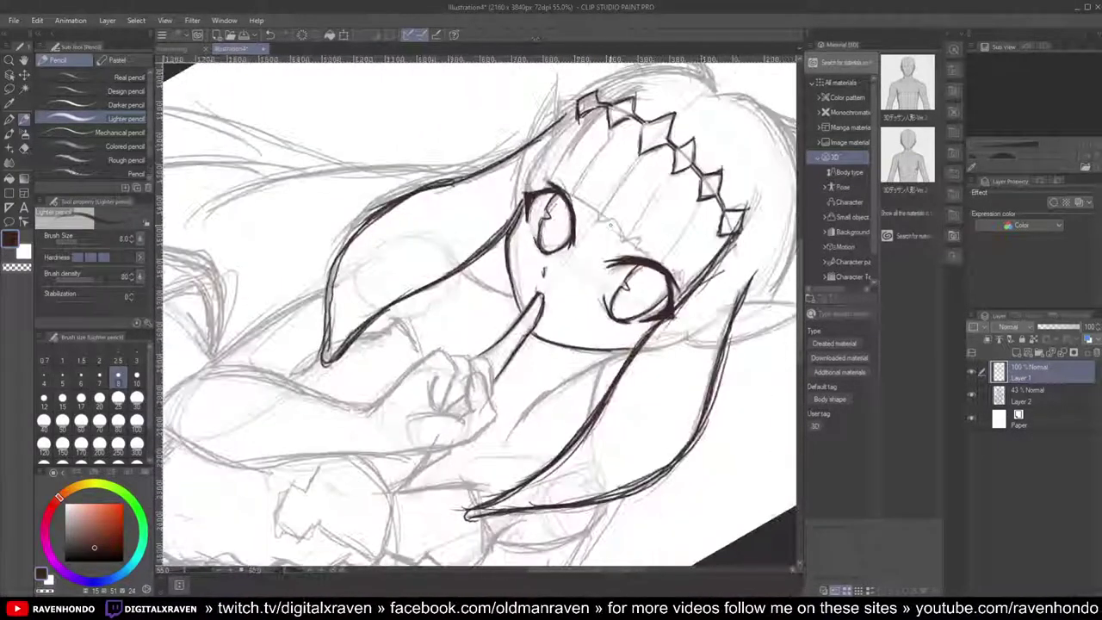
drag(596, 290, 620, 177)
mouse_move(658, 236)
mouse_down()
mouse_move(558, 295)
mouse_move(522, 341)
mouse_move(551, 301)
mouse_up()
drag(589, 268, 515, 350)
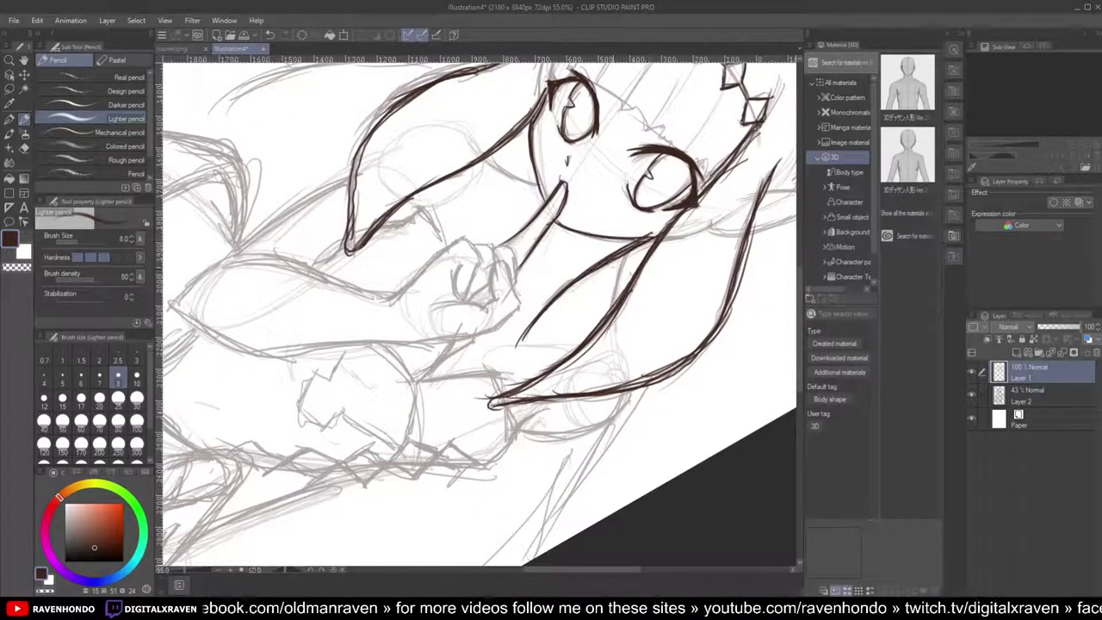
scroll(496, 339, down, 6)
scroll(496, 351, up, 5)
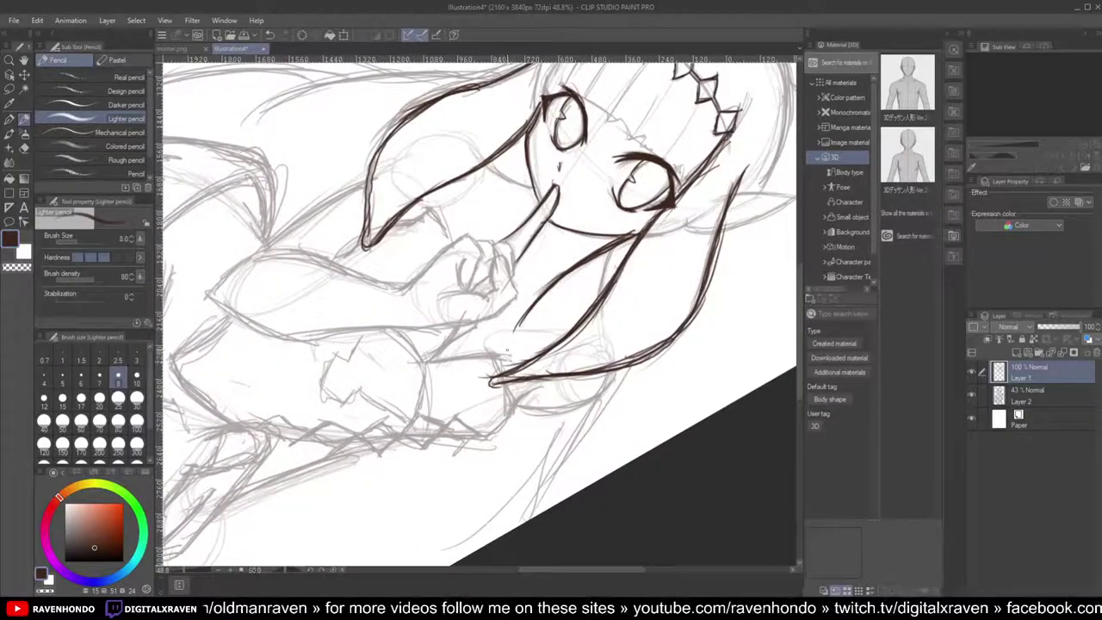
scroll(506, 350, down, 1)
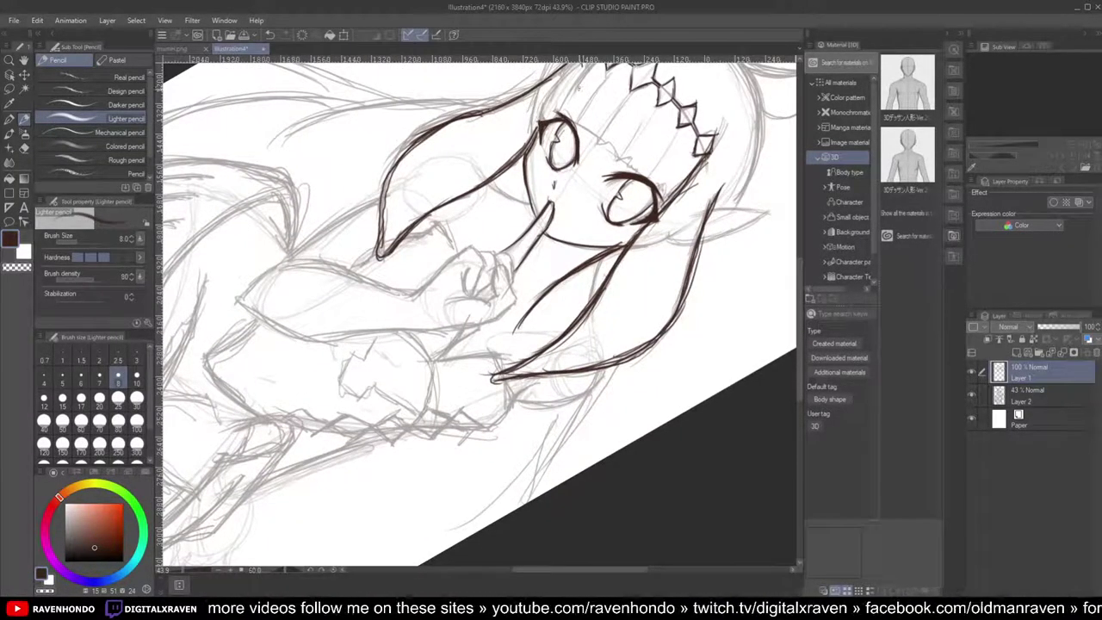
Step: Outline the pointed elf ear's upper and lower edges beside the larger-eye-side hair lock
scroll(577, 103, down, 4)
scroll(575, 103, up, 2)
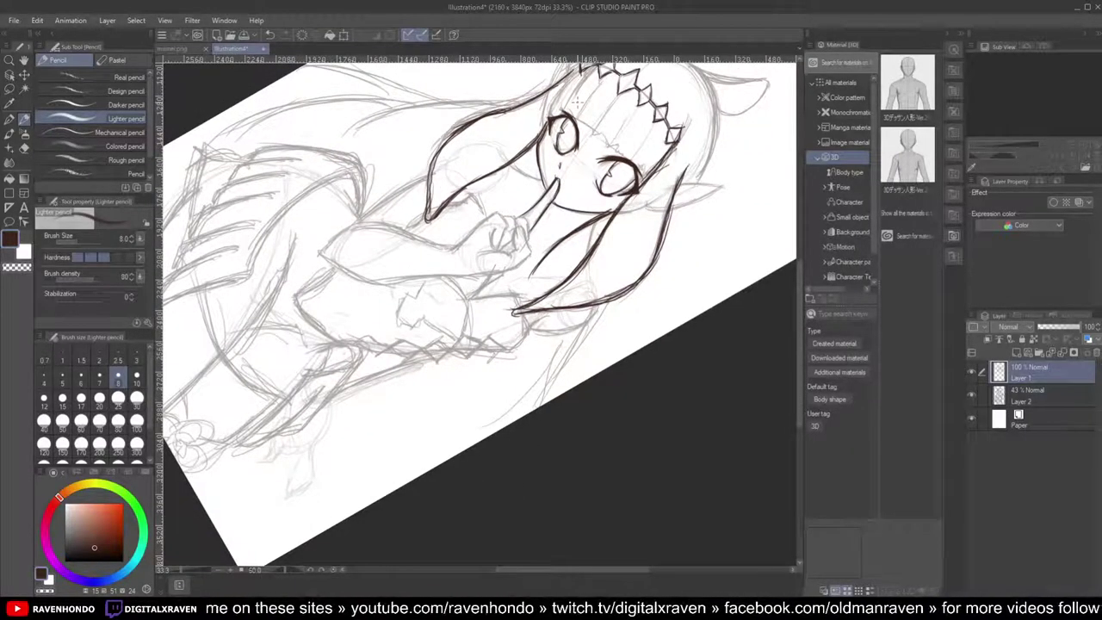
scroll(575, 102, up, 8)
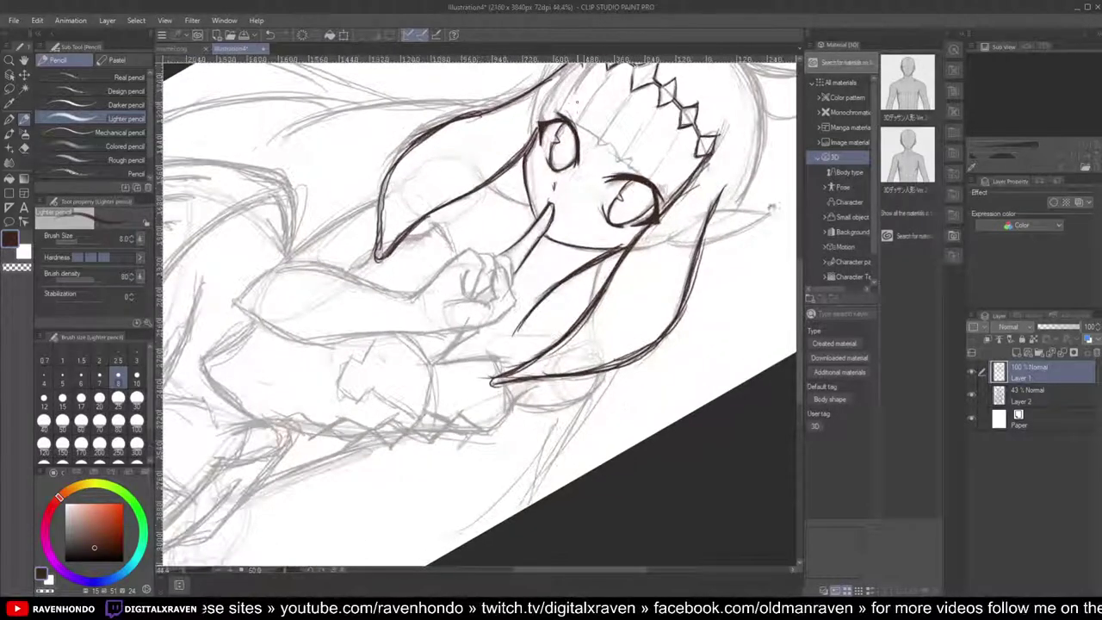
scroll(575, 101, up, 3)
drag(534, 244, 657, 260)
mouse_move(539, 243)
mouse_down()
mouse_move(645, 250)
mouse_move(664, 262)
mouse_move(606, 291)
mouse_up()
drag(657, 262, 506, 331)
drag(624, 281, 506, 331)
scroll(488, 330, down, 4)
Step: Draw the ear's inner line from its tip and strengthen its lower edge
scroll(522, 303, up, 2)
drag(597, 276, 494, 290)
mouse_move(598, 275)
mouse_down()
mouse_move(496, 290)
mouse_move(497, 314)
mouse_up()
scroll(481, 320, down, 2)
scroll(526, 310, down, 2)
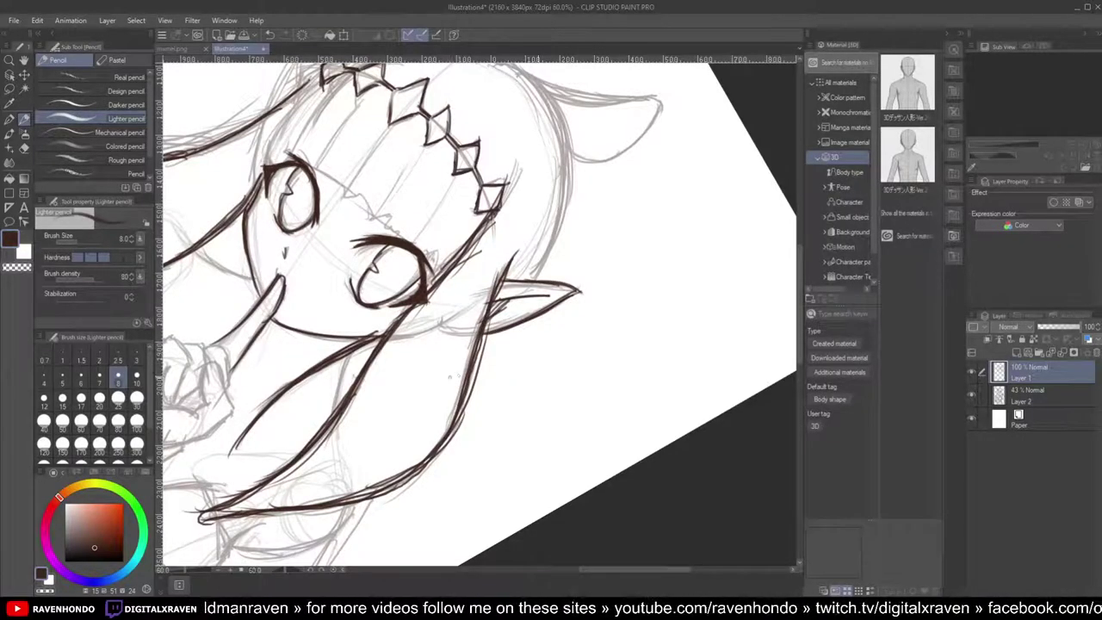
scroll(540, 217, down, 1)
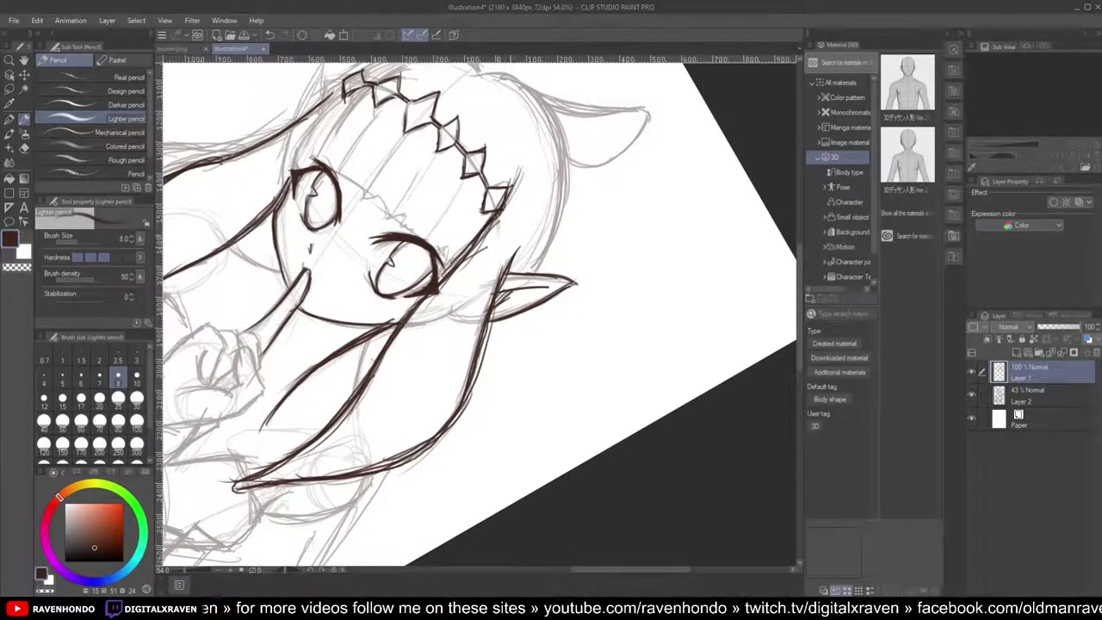
Step: Outline the small pointed ear on the smaller-eye side, just outside the headband's end
scroll(538, 257, down, 2)
scroll(538, 257, up, 4)
drag(508, 199, 582, 324)
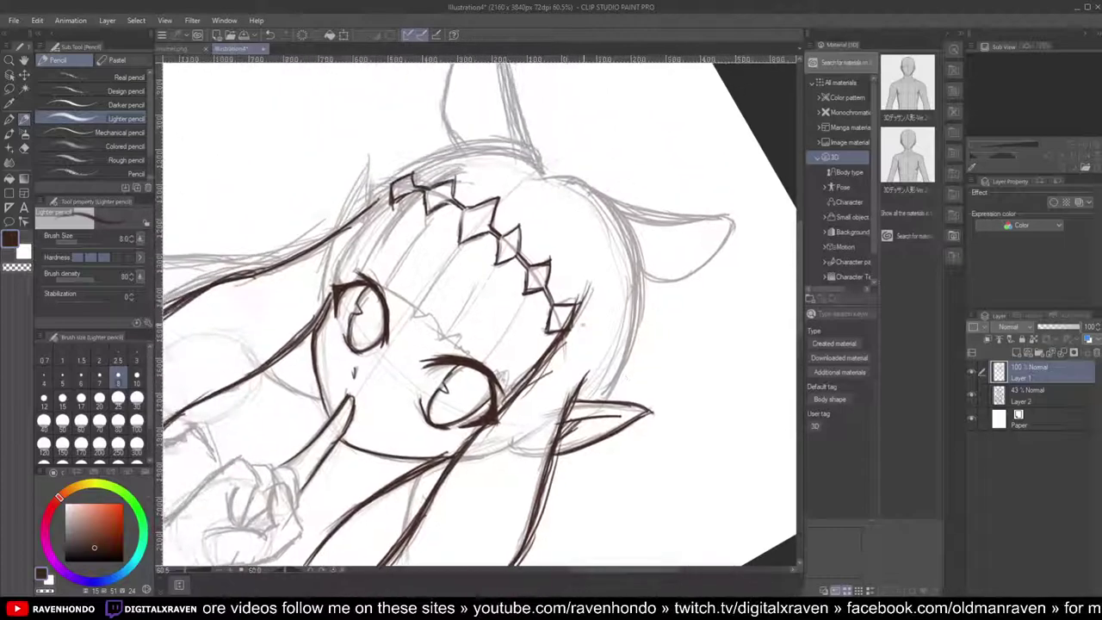
mouse_move(334, 129)
mouse_down()
mouse_move(409, 154)
mouse_move(473, 126)
mouse_move(478, 212)
mouse_up()
mouse_move(502, 158)
mouse_down()
mouse_move(508, 205)
mouse_move(474, 217)
mouse_up()
scroll(493, 186, down, 2)
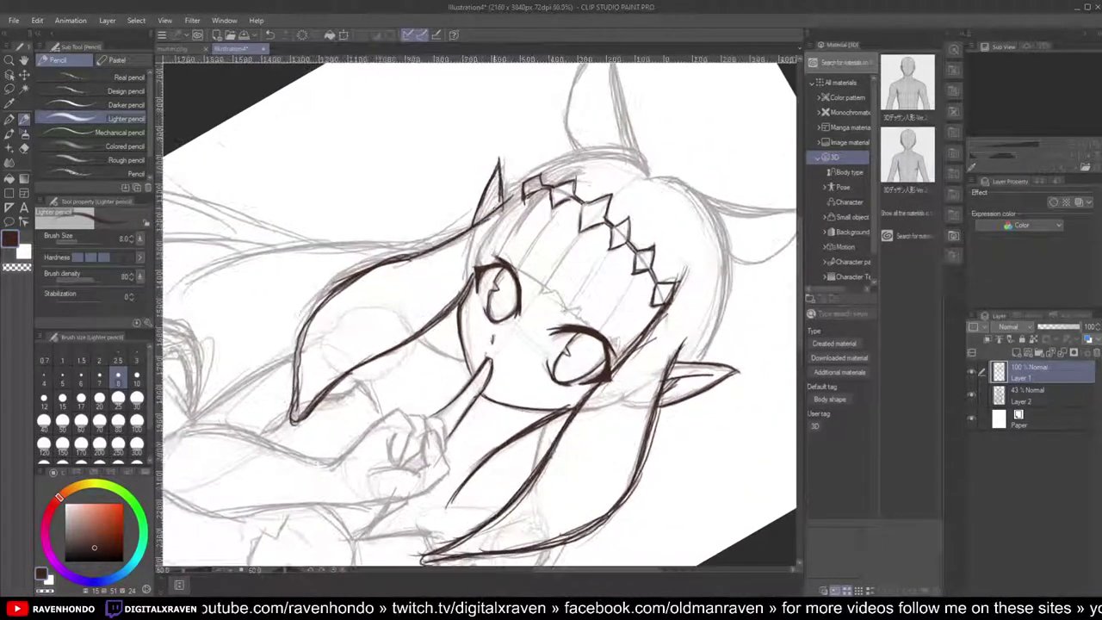
scroll(489, 189, down, 2)
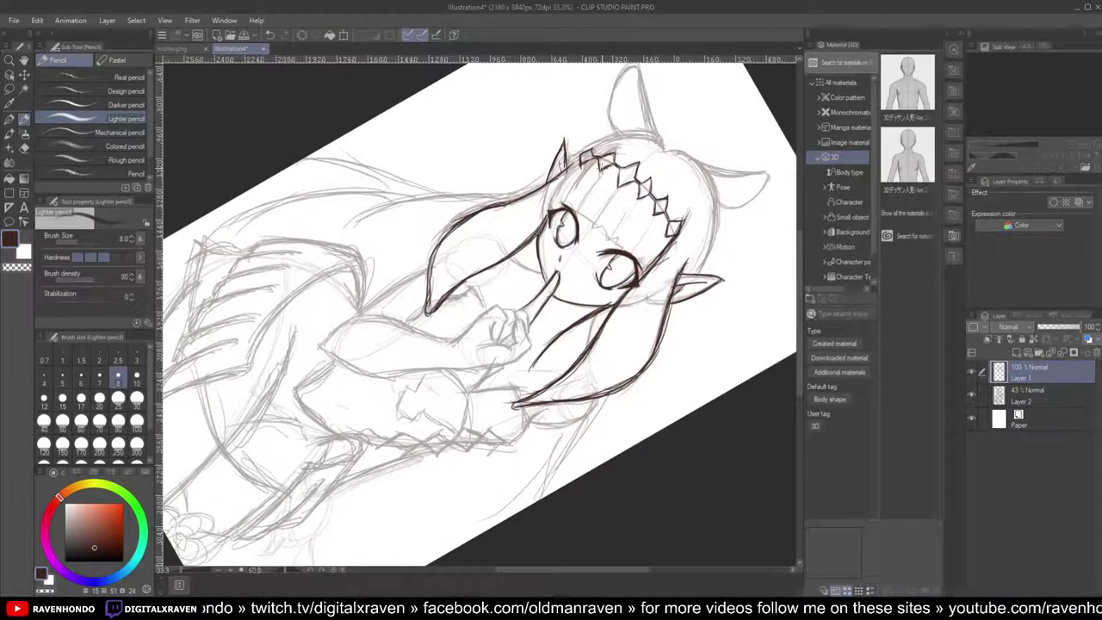
Step: Rotate the canvas closer to upright and draw the neck line from the chin to the smaller-eye-side hair lock
drag(525, 280, 534, 274)
key(minus)
key(minus)
key(minus)
key(minus)
key(minus)
key(minus)
key(minus)
key(minus)
key(minus)
key(minus)
key(minus)
key(minus)
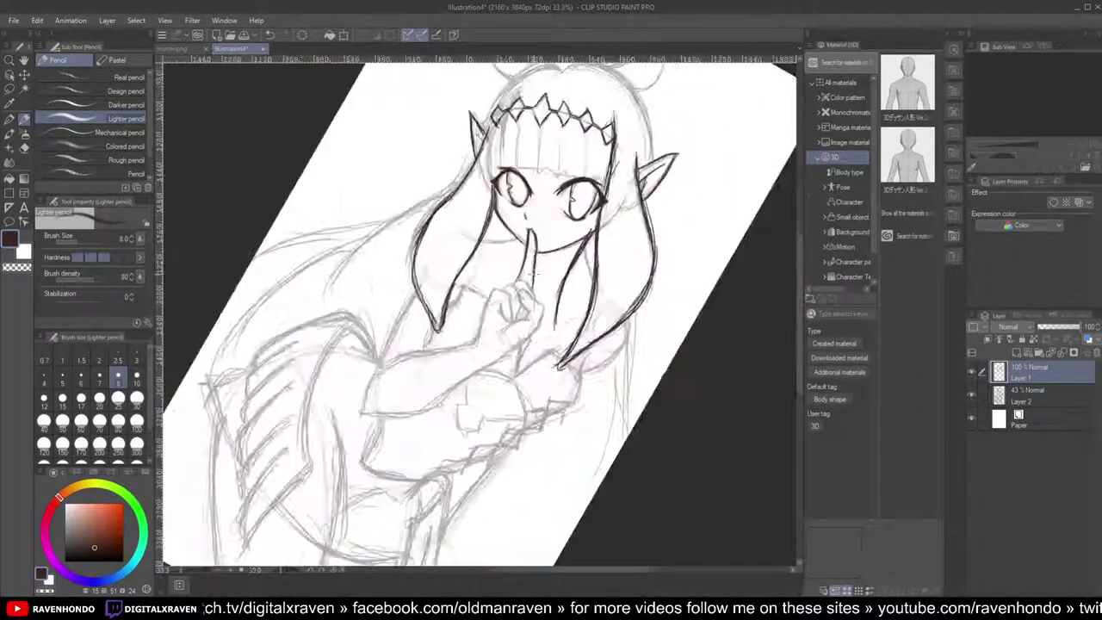
scroll(461, 241, up, 5)
scroll(465, 255, up, 3)
drag(492, 221, 426, 271)
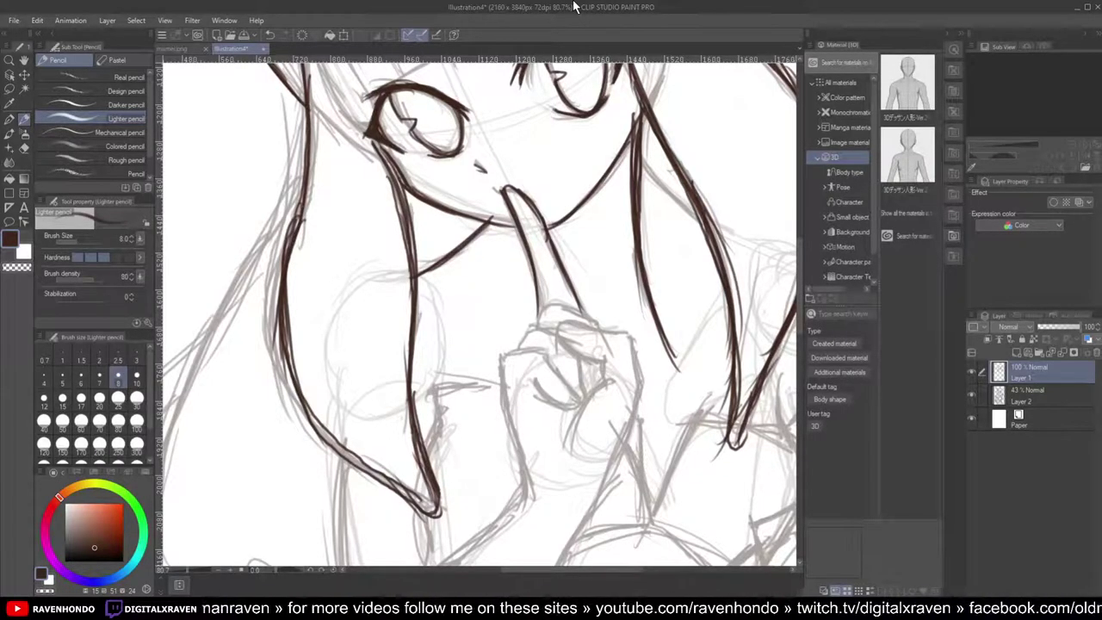
Step: Draw the inner edge of the larger-eye-side horn, curving from the hair parting up to its tip
scroll(520, 252, down, 9)
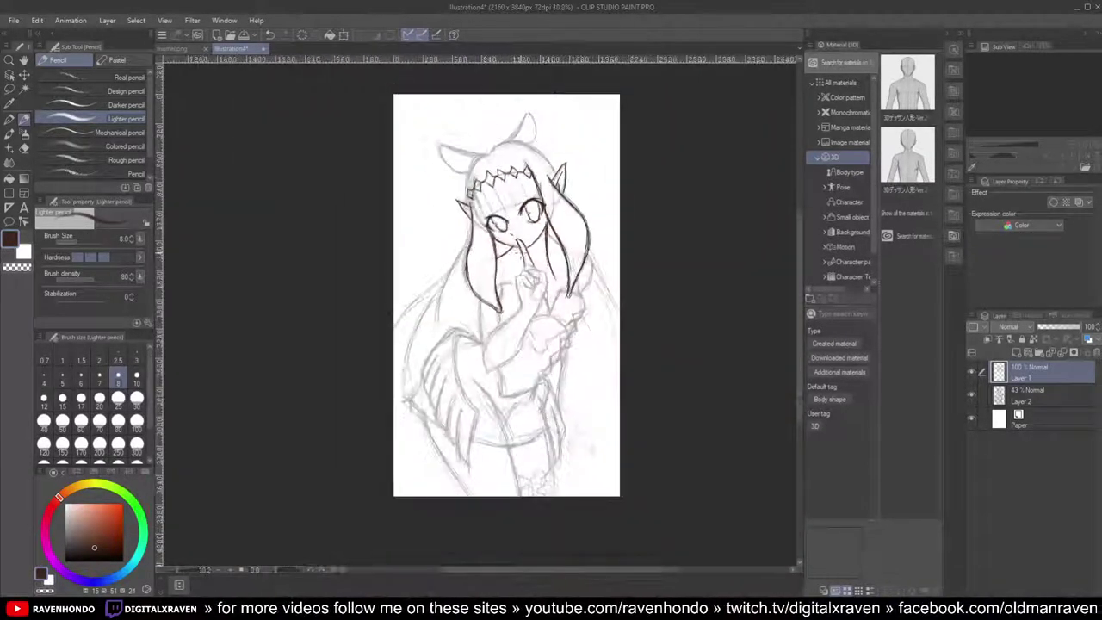
scroll(520, 250, up, 1)
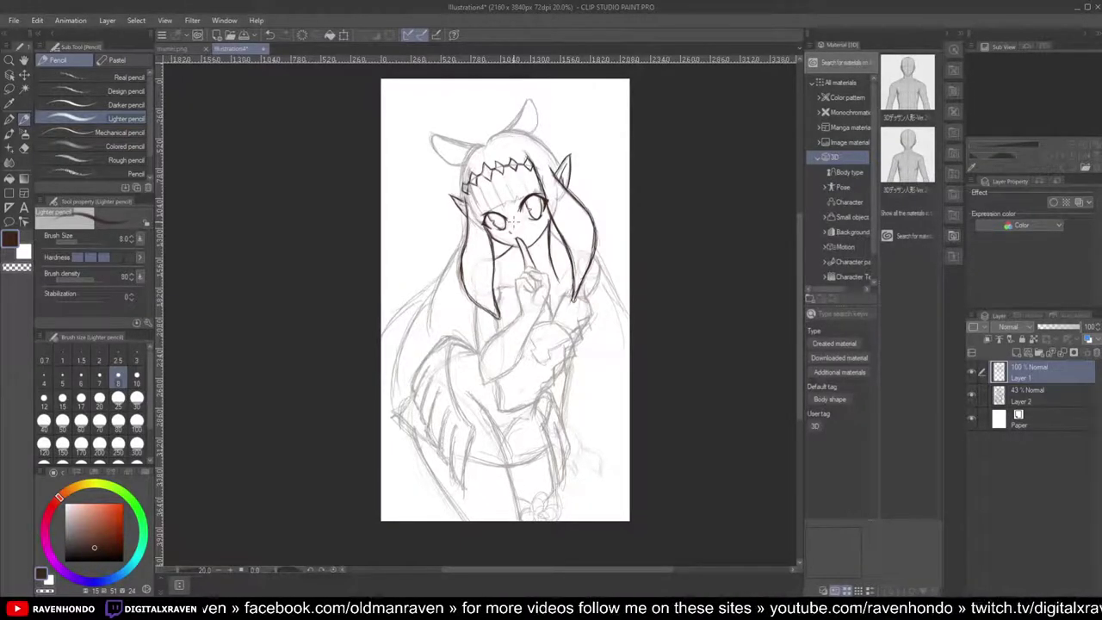
scroll(496, 293, up, 4)
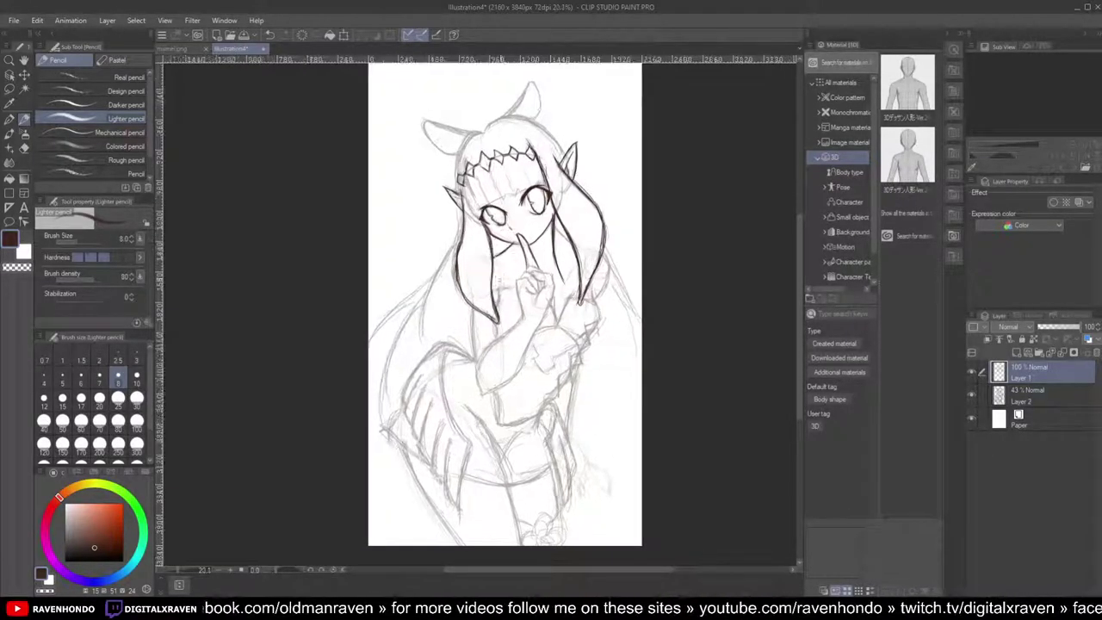
drag(487, 252, 422, 448)
scroll(478, 375, up, 5)
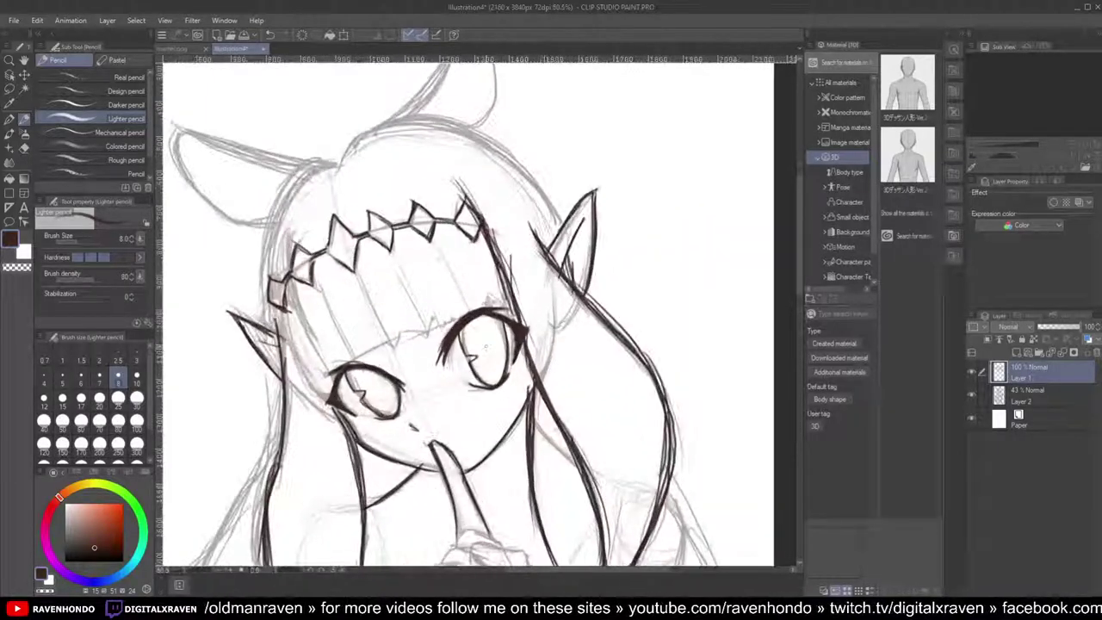
drag(439, 140, 504, 231)
scroll(465, 224, up, 1)
drag(394, 257, 489, 177)
drag(401, 233, 518, 148)
drag(462, 199, 518, 130)
mouse_move(479, 182)
mouse_down()
mouse_move(531, 103)
mouse_move(529, 112)
mouse_up()
Step: Round off the larger-eye-side horn's tip, draw its outer edge down to the head and strengthen the inner edge
mouse_move(503, 148)
mouse_down()
mouse_move(558, 111)
mouse_move(568, 183)
mouse_up()
mouse_move(545, 106)
mouse_down()
mouse_move(556, 135)
mouse_move(556, 219)
mouse_up()
drag(569, 128, 534, 225)
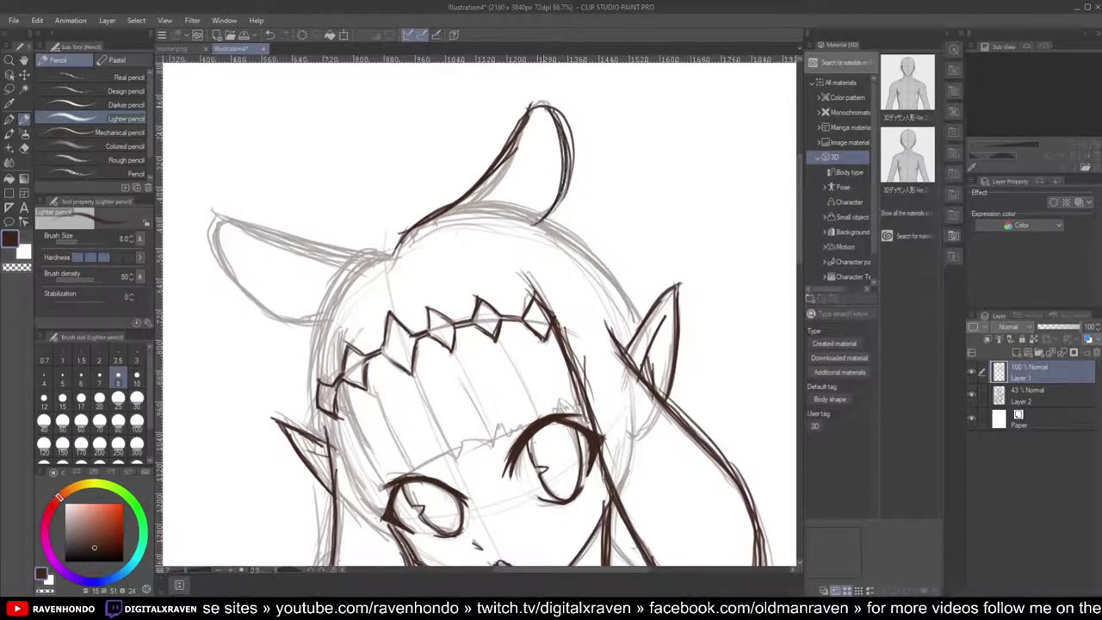
drag(469, 211, 529, 98)
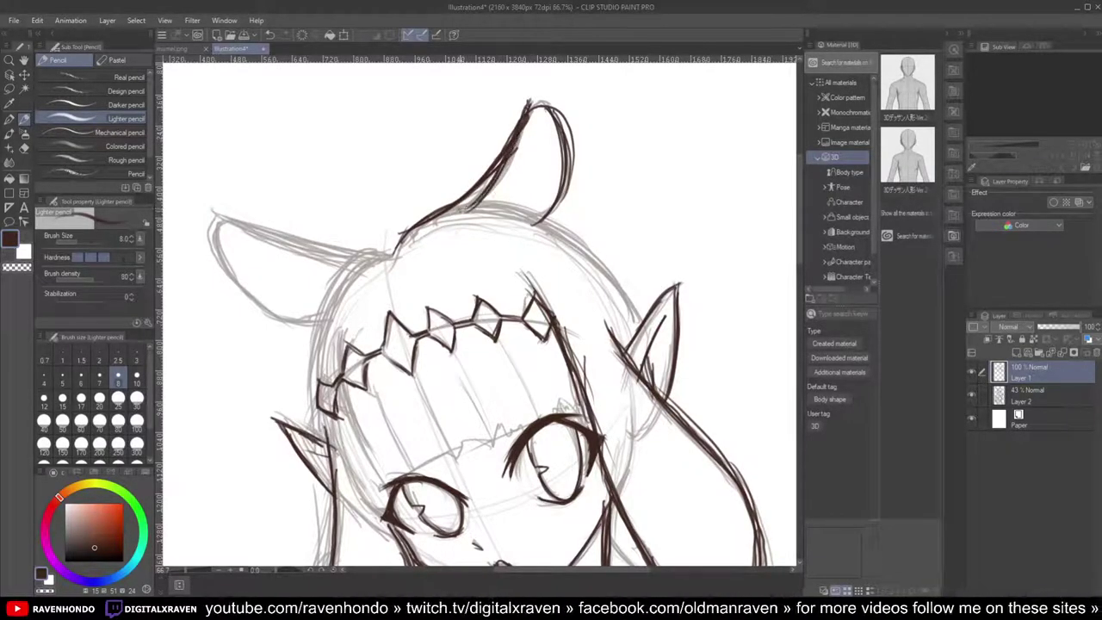
Step: Rotate the canvas and draw the head contour from the larger-eye-side horn's base down to the ear, reinforcing it with repeated strokes
key(ctrl+minus)
key(asciicircum)
key(asciicircum)
key(asciicircum)
key(asciicircum)
key(asciicircum)
key(asciicircum)
key(asciicircum)
key(asciicircum)
key(asciicircum)
key(asciicircum)
key(asciicircum)
key(asciicircum)
key(asciicircum)
key(asciicircum)
key(asciicircum)
scroll(526, 297, up, 5)
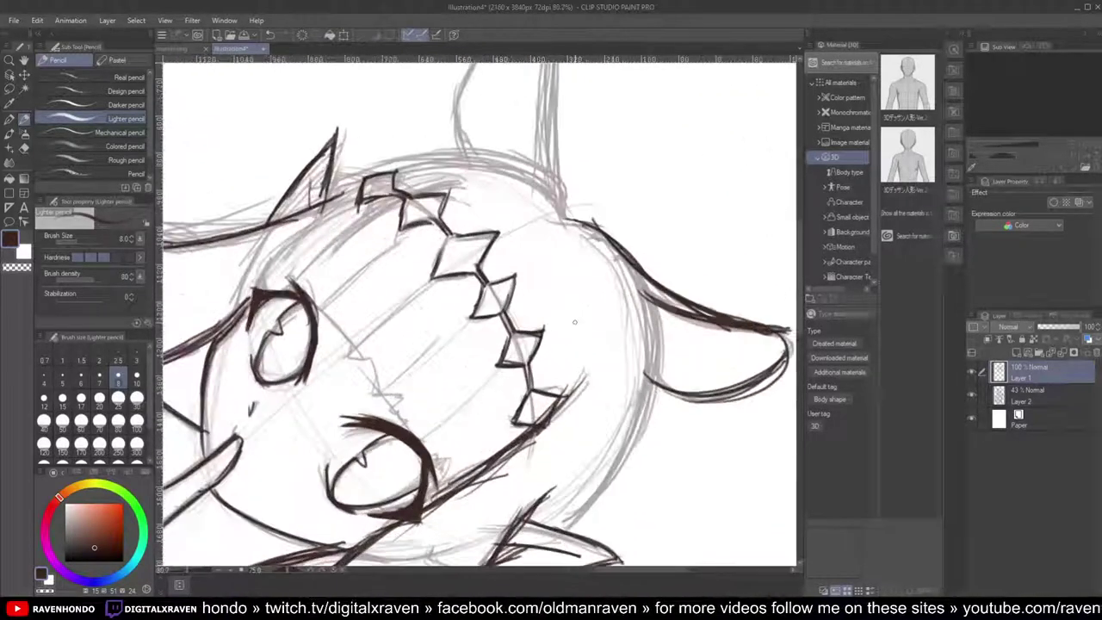
mouse_move(631, 277)
mouse_down()
mouse_move(652, 369)
mouse_move(650, 336)
mouse_up()
drag(651, 330, 629, 438)
drag(651, 289, 596, 493)
drag(650, 315, 563, 529)
drag(640, 379, 563, 528)
drag(612, 472, 567, 530)
drag(636, 423, 603, 492)
drag(635, 280, 647, 394)
Step: Rotate the canvas back to 0° with the head and the uninked horn in view
scroll(635, 292, down, 3)
scroll(634, 293, up, 1)
scroll(634, 293, down, 1)
drag(565, 179, 659, 83)
scroll(658, 84, down, 4)
scroll(658, 83, up, 4)
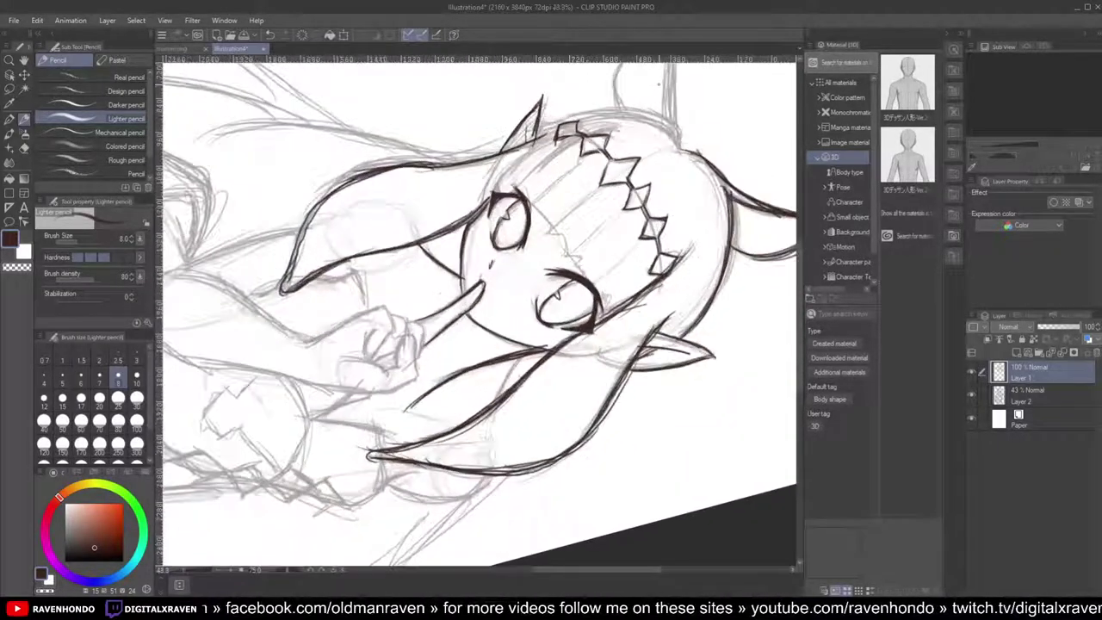
drag(496, 108, 564, 107)
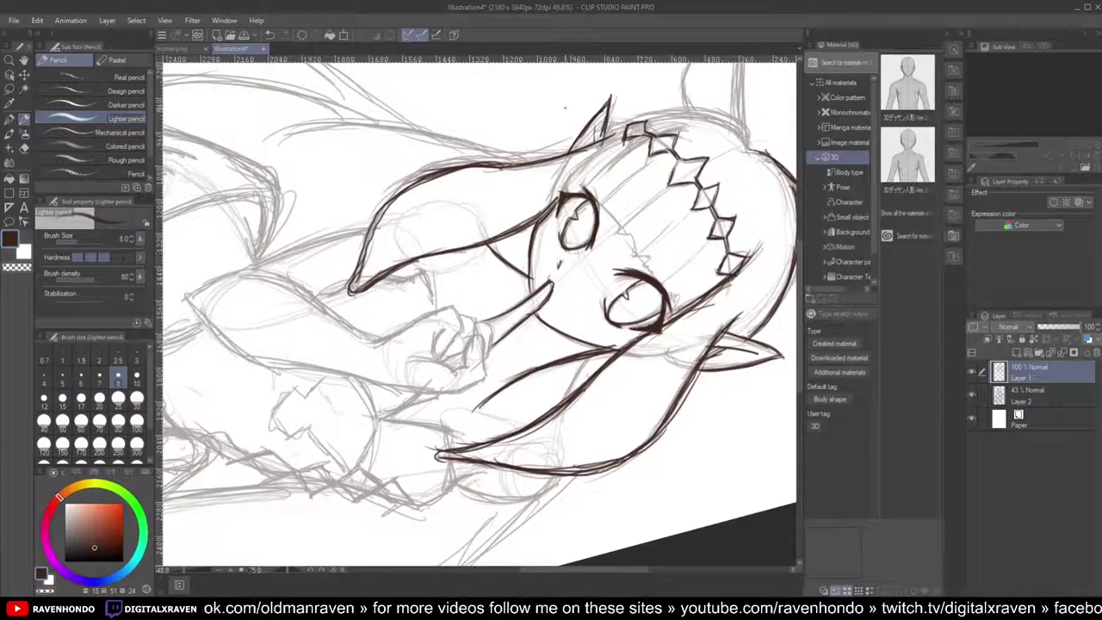
key(minus)
key(minus)
key(minus)
key(minus)
key(minus)
drag(498, 138, 591, 268)
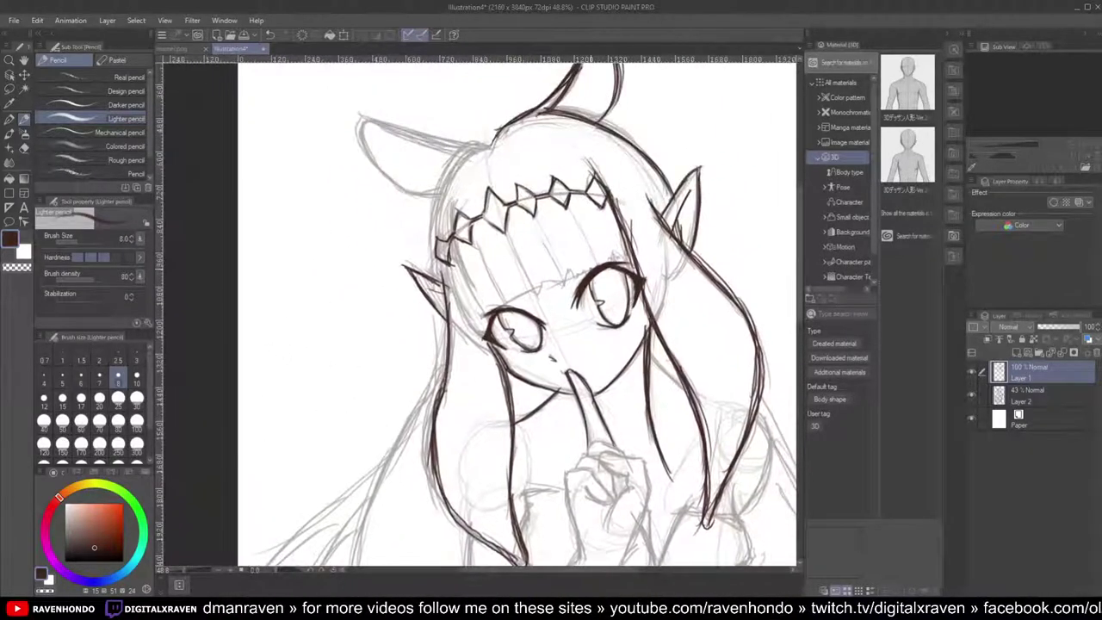
scroll(467, 144, up, 2)
drag(486, 141, 449, 167)
drag(495, 144, 427, 214)
scroll(456, 258, down, 2)
drag(482, 292, 514, 199)
scroll(500, 259, up, 1)
scroll(499, 258, up, 1)
drag(472, 143, 553, 345)
key(ctrl+z)
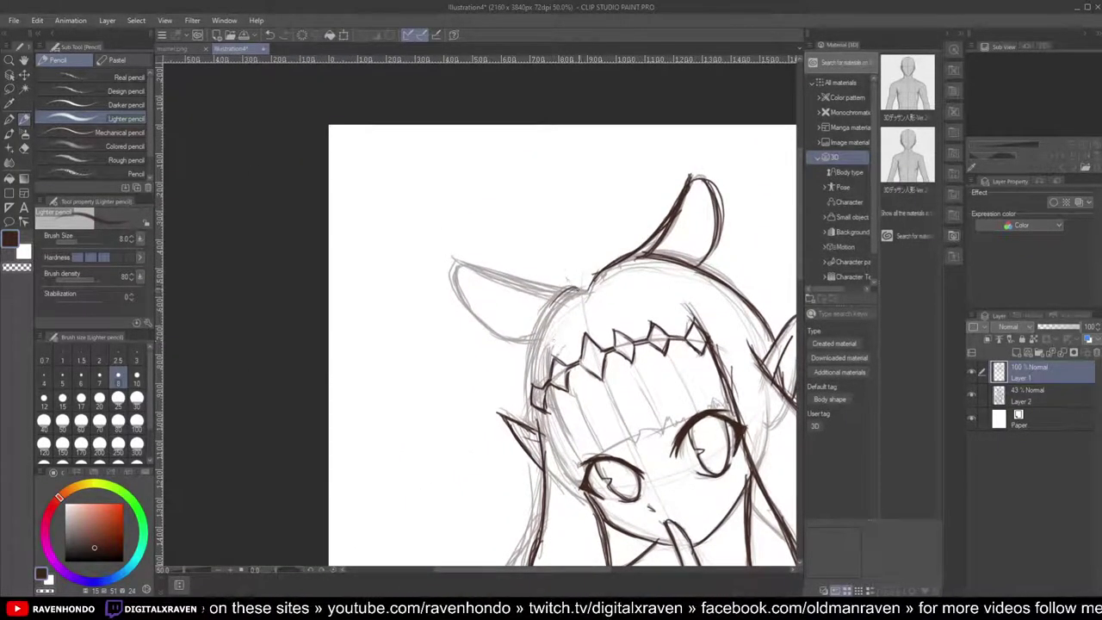
Step: Outline the smaller-eye-side horn's upper edge, tip and lower edge, then strengthen the upper edge
drag(520, 283, 454, 256)
mouse_move(456, 258)
mouse_down()
mouse_move(522, 285)
mouse_move(449, 291)
mouse_move(541, 335)
mouse_up()
drag(459, 289, 524, 336)
drag(454, 264, 543, 334)
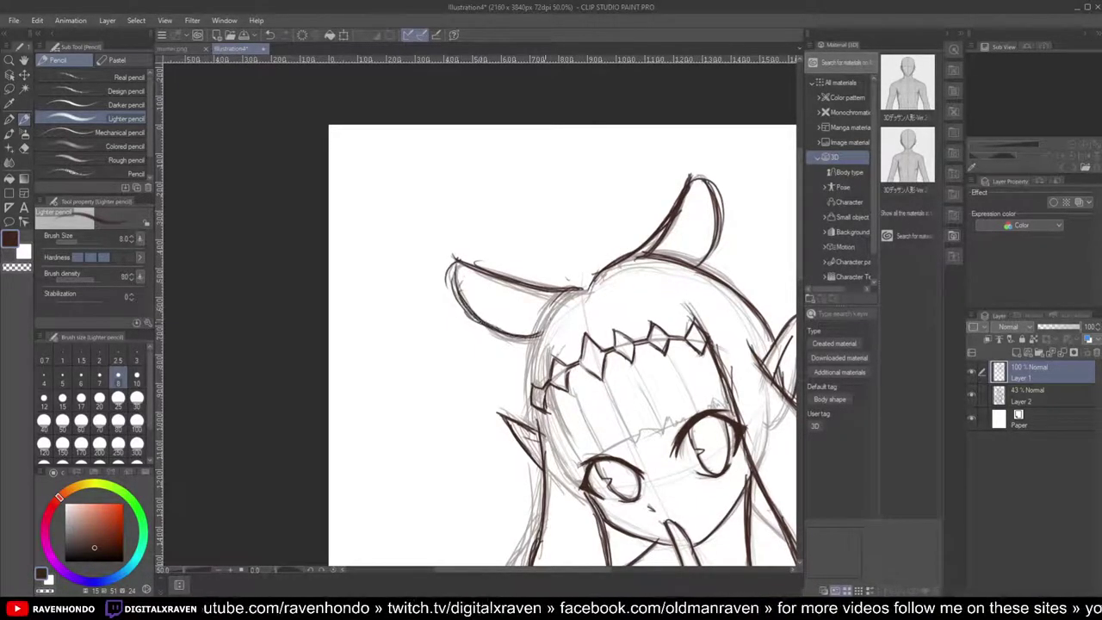
drag(492, 273, 524, 283)
drag(463, 261, 523, 283)
scroll(551, 286, down, 2)
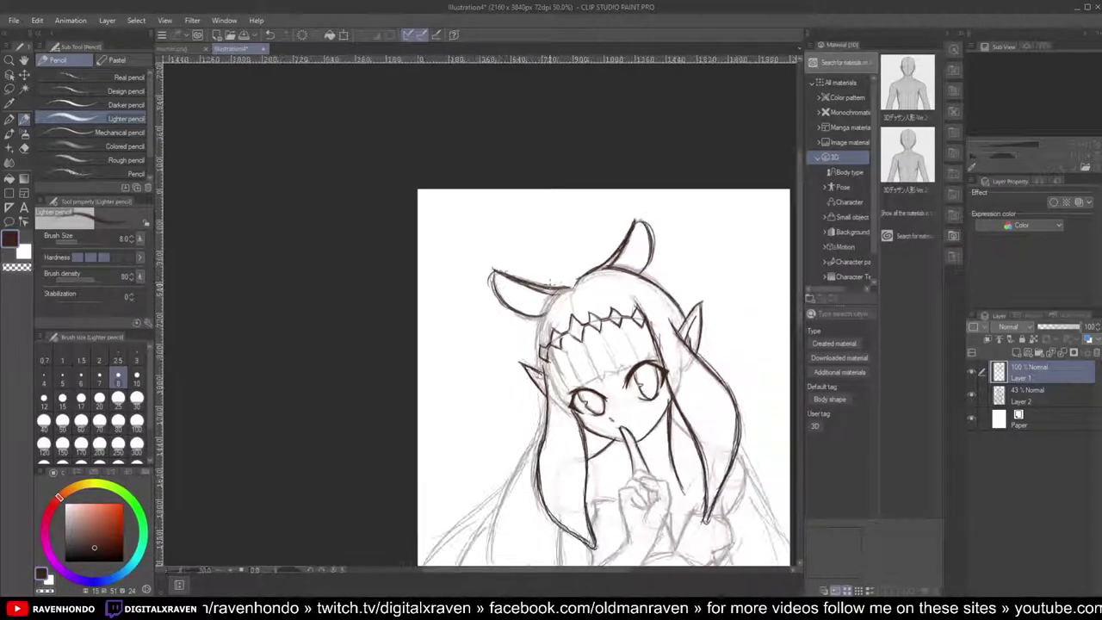
Step: Draw the head contour from the smaller-eye-side horn's base down to the headband's end
drag(549, 298, 530, 374)
scroll(540, 360, down, 3)
scroll(540, 359, up, 2)
scroll(540, 360, down, 2)
scroll(539, 360, up, 2)
scroll(540, 360, down, 4)
scroll(539, 360, up, 2)
Step: Rotate the canvas to 30° so the face is nearly upright and bring the fringe into close view
drag(541, 354, 495, 270)
drag(564, 459, 455, 348)
key(asciicircum)
key(asciicircum)
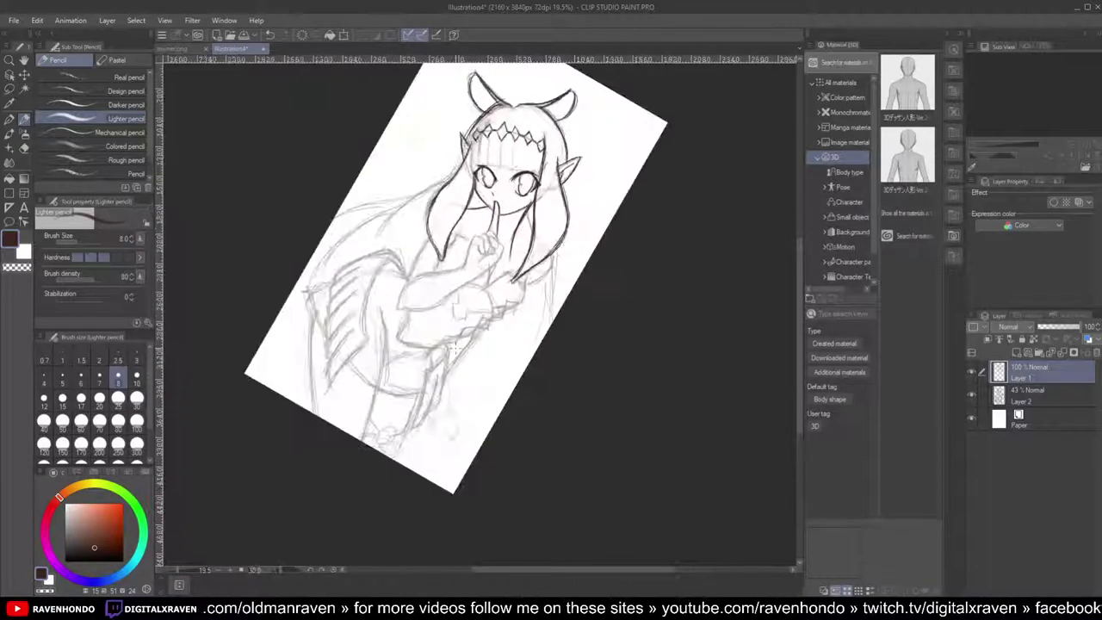
scroll(455, 345, up, 2)
drag(535, 177, 495, 265)
scroll(495, 265, up, 1)
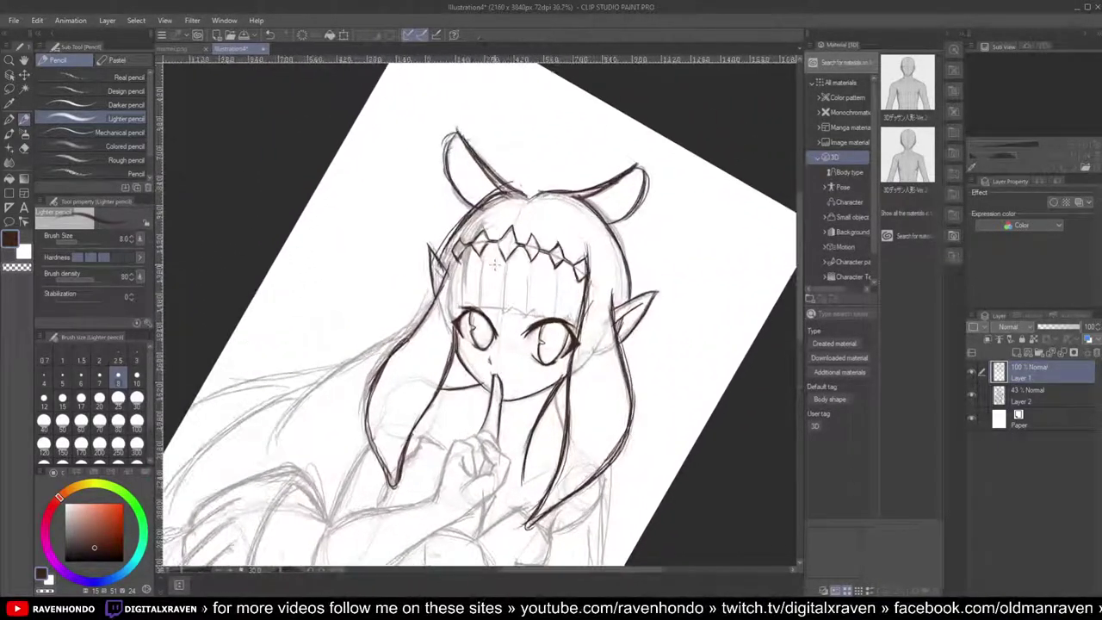
scroll(495, 264, up, 2)
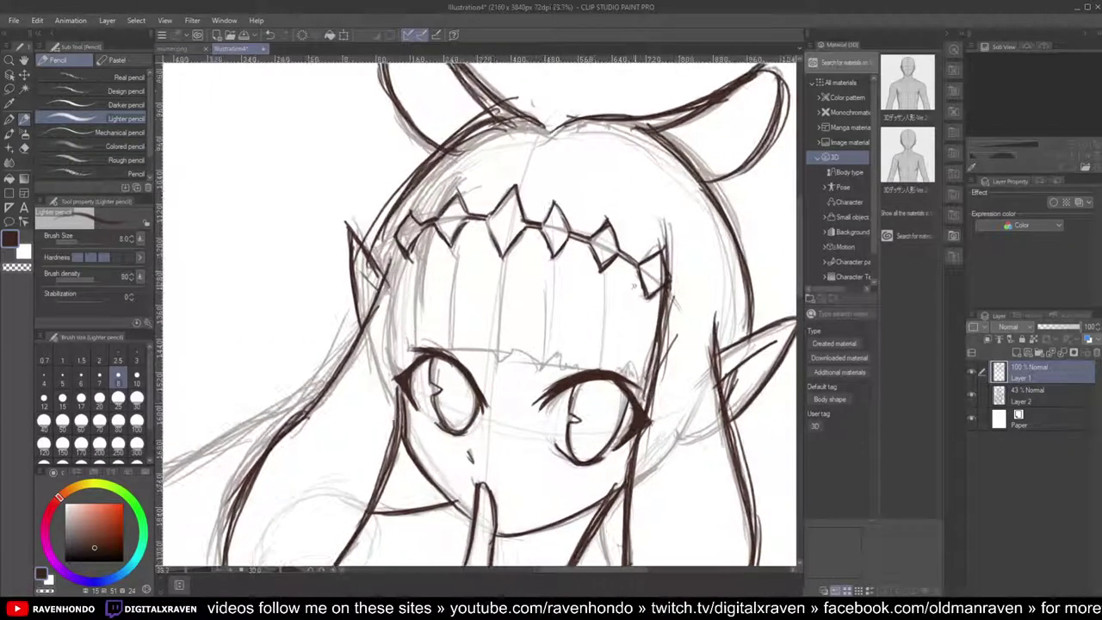
drag(627, 263, 638, 305)
mouse_move(619, 251)
mouse_down()
mouse_move(642, 362)
mouse_move(626, 269)
mouse_move(636, 396)
mouse_up()
key(ctrl+z)
key(ctrl+z)
key(ctrl+z)
key(ctrl+z)
Step: Draw the fringe's side edge from the headband's larger-eye-side end down to the eye, with a small jagged end
drag(649, 297, 635, 399)
drag(640, 352, 630, 383)
key(ctrl+z)
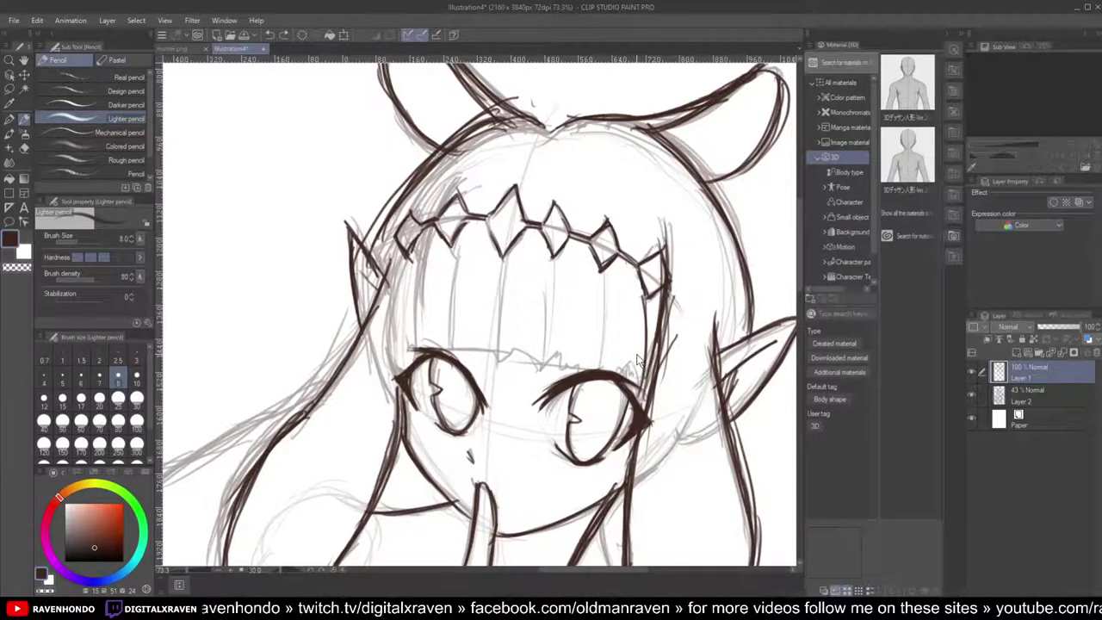
drag(642, 280, 641, 386)
mouse_move(646, 301)
mouse_down()
mouse_move(637, 405)
mouse_move(634, 356)
mouse_move(629, 381)
mouse_up()
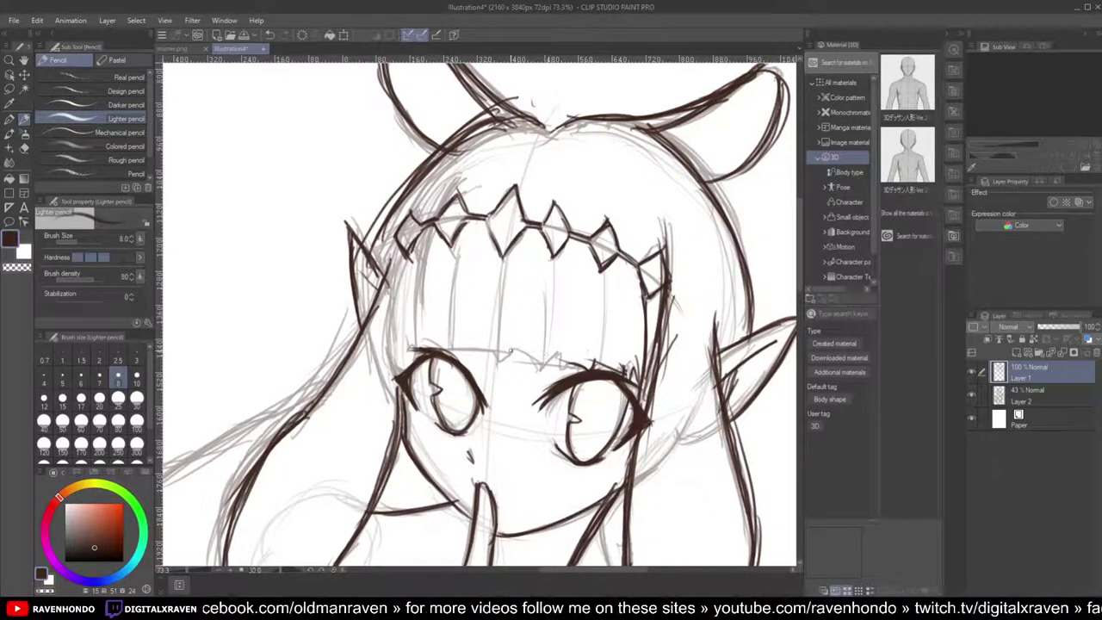
Step: Draw the fringe's straight lower edge above the eyes and its side edge on the smaller-eye side
drag(569, 361, 423, 349)
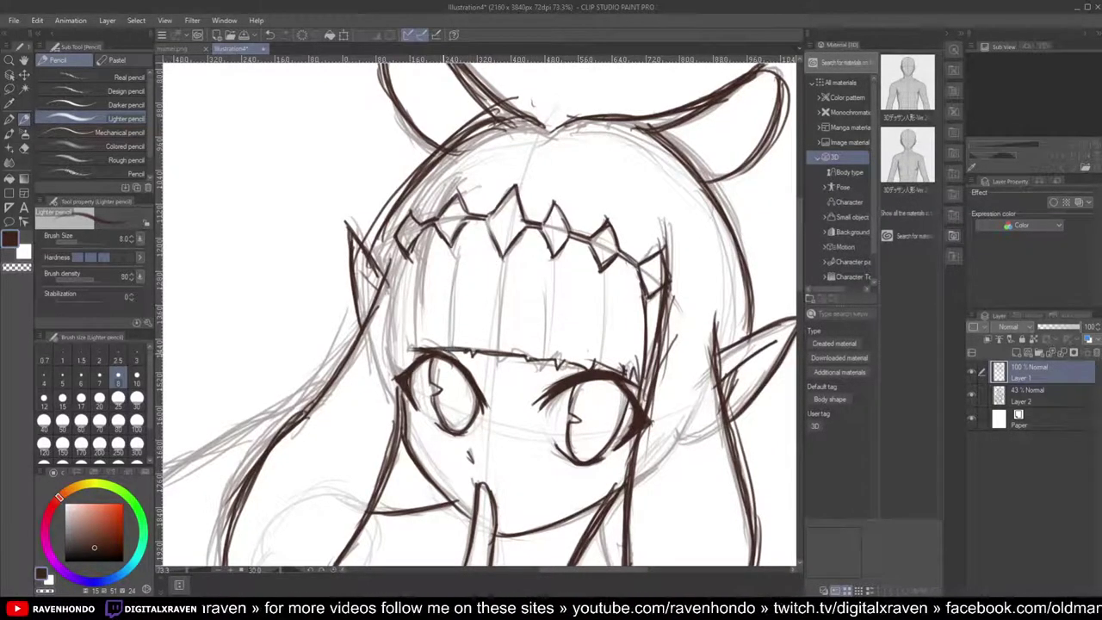
drag(413, 237, 395, 334)
mouse_move(405, 258)
mouse_down()
mouse_move(386, 335)
mouse_move(388, 367)
mouse_move(400, 372)
mouse_up()
scroll(412, 357, down, 3)
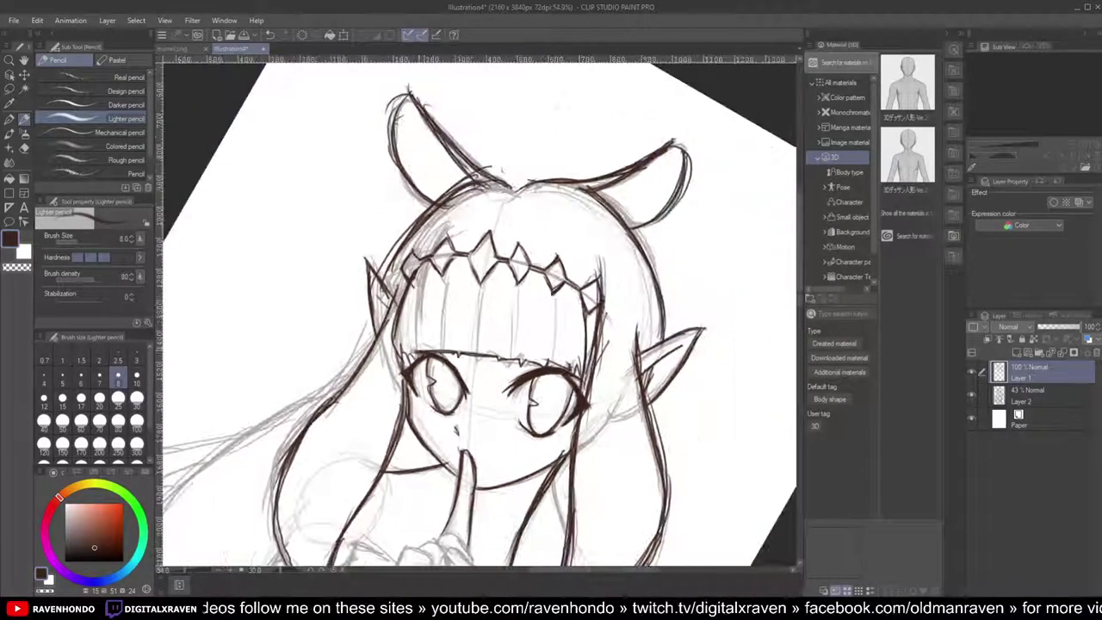
Step: Draw the vertical strand lines across the fringe from the headband down to its lower edge
drag(447, 276, 445, 360)
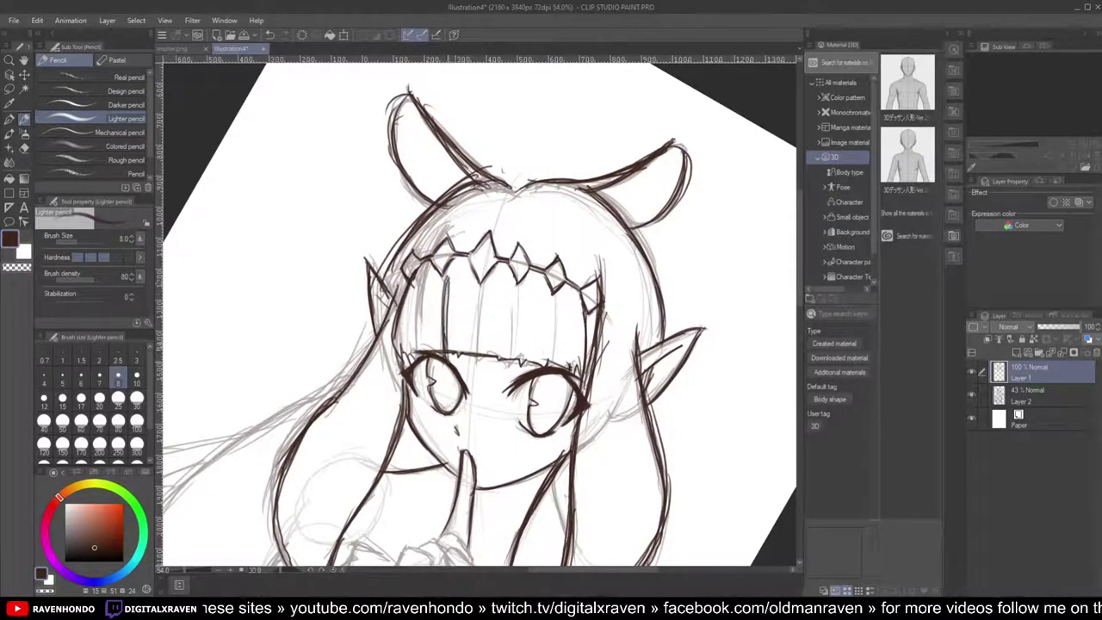
drag(483, 287, 474, 372)
drag(475, 334, 472, 365)
drag(551, 296, 546, 363)
drag(553, 325, 551, 367)
drag(522, 282, 516, 370)
drag(520, 308, 511, 375)
drag(513, 332, 508, 375)
scroll(483, 334, down, 3)
scroll(479, 322, up, 2)
Step: Draw one more strand line at the fringe's smaller-eye-side end and redo its last stroke
drag(429, 288, 416, 367)
drag(426, 298, 419, 367)
scroll(429, 381, down, 4)
key(ctrl+z)
drag(425, 317, 418, 375)
Step: Erase the upper ends of the fringe strands just below the headband with the Hard eraser
scroll(437, 383, down, 2)
scroll(451, 364, up, 5)
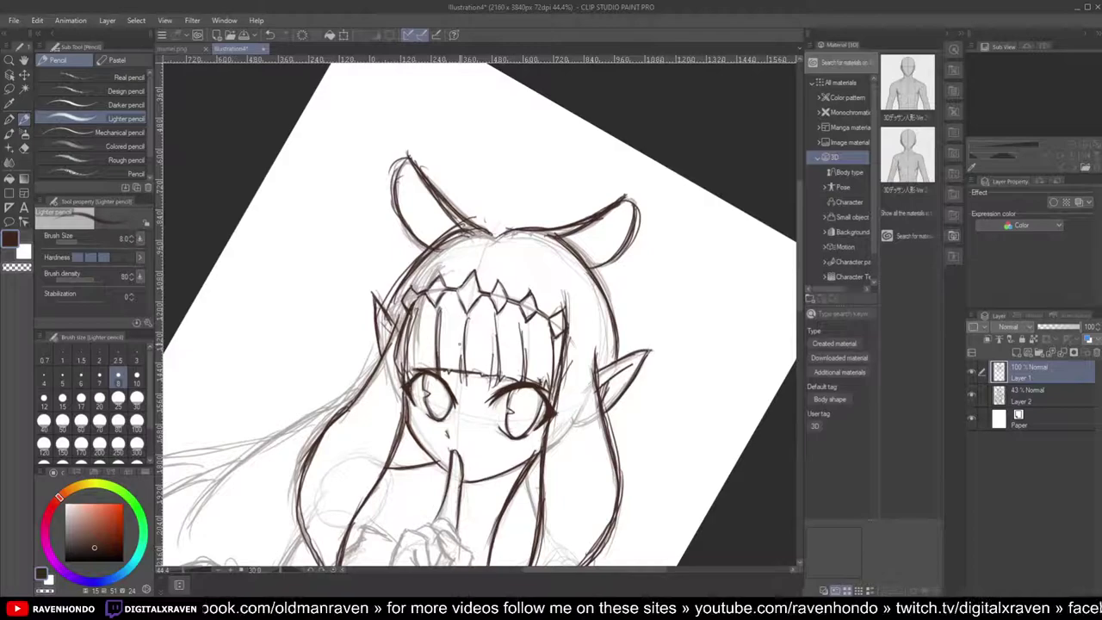
scroll(444, 258, down, 4)
scroll(451, 298, up, 2)
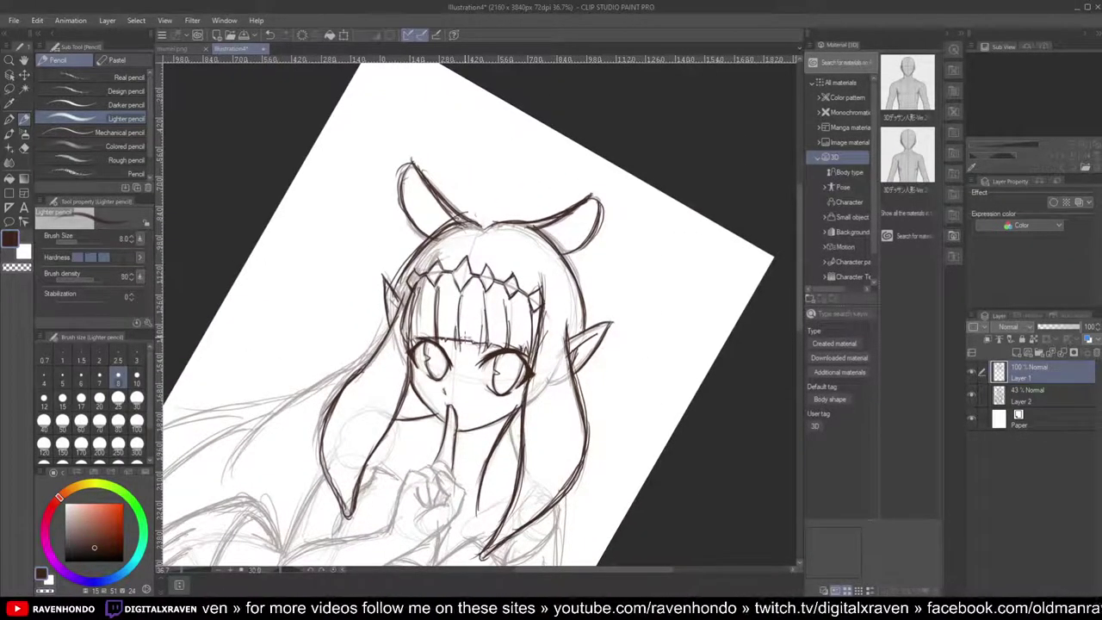
key(e)
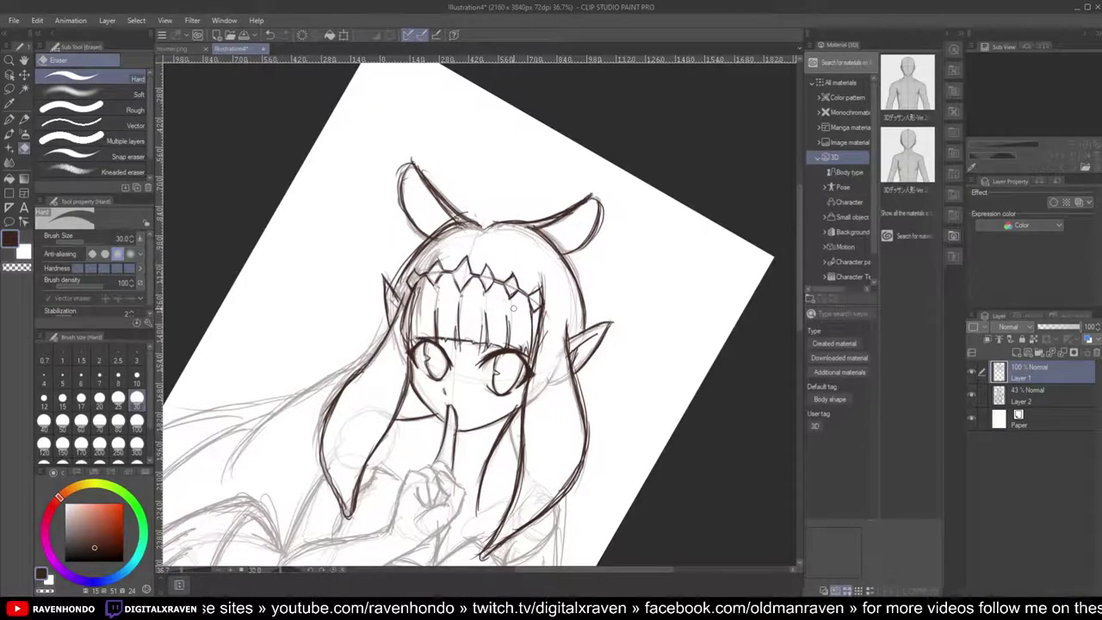
Step: Review the inked head against the sketched torso, arms and raised hand
scroll(512, 292, down, 2)
scroll(508, 293, up, 1)
drag(436, 354, 475, 180)
scroll(475, 177, down, 1)
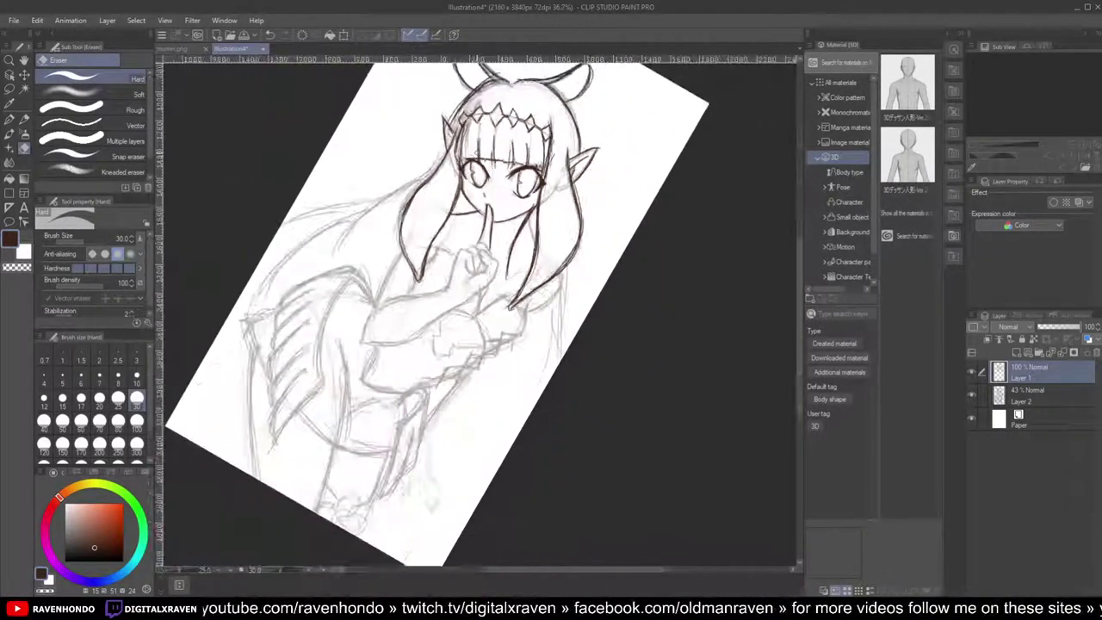
scroll(476, 151, up, 1)
drag(469, 235, 504, 152)
scroll(505, 151, down, 1)
scroll(504, 151, up, 1)
scroll(504, 151, down, 3)
scroll(504, 150, up, 2)
drag(508, 233, 516, 262)
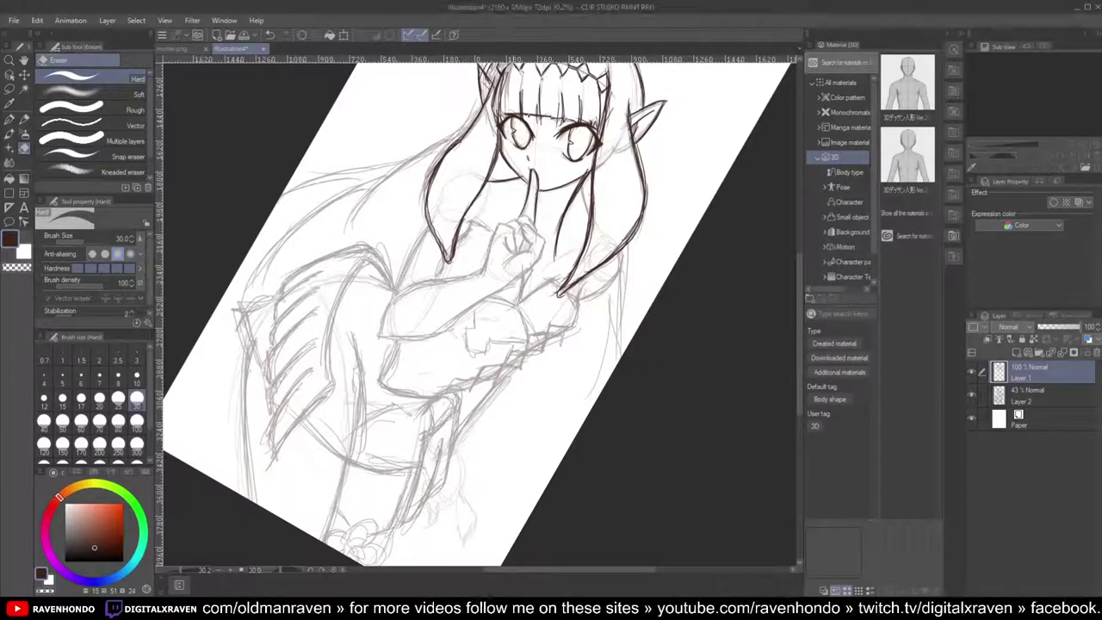
scroll(506, 453, down, 1)
scroll(506, 452, up, 2)
scroll(504, 451, down, 2)
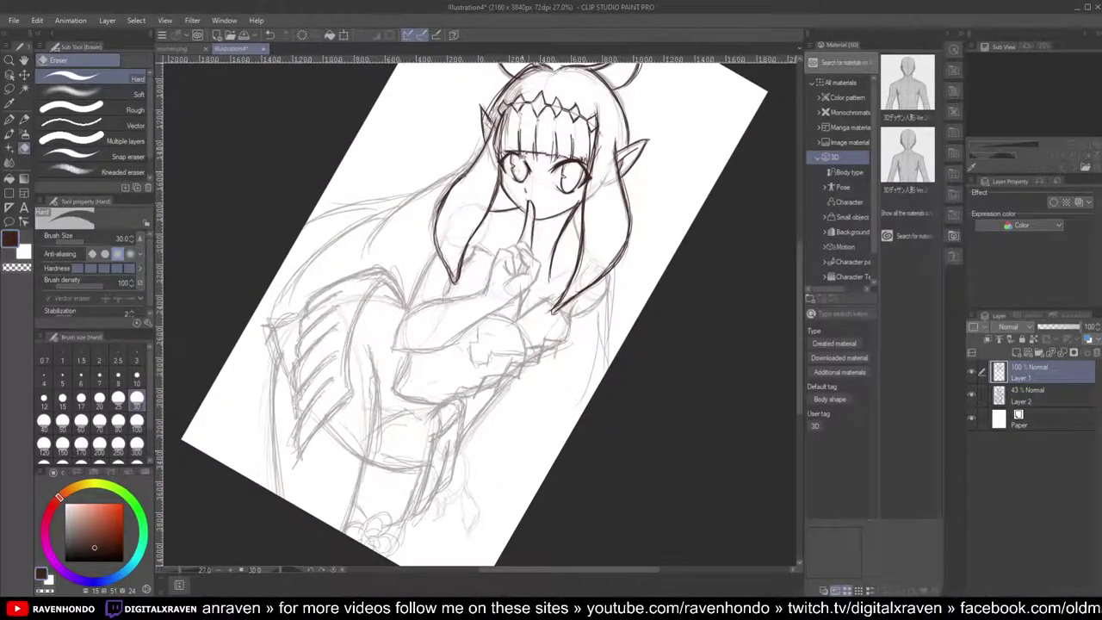
Step: Rotate the canvas and ink the curled finger and the fist's outer edge below the raised finger with the Lighter pencil
drag(535, 205, 624, 206)
scroll(624, 206, up, 2)
drag(544, 232, 508, 188)
scroll(508, 188, up, 1)
scroll(508, 185, up, 4)
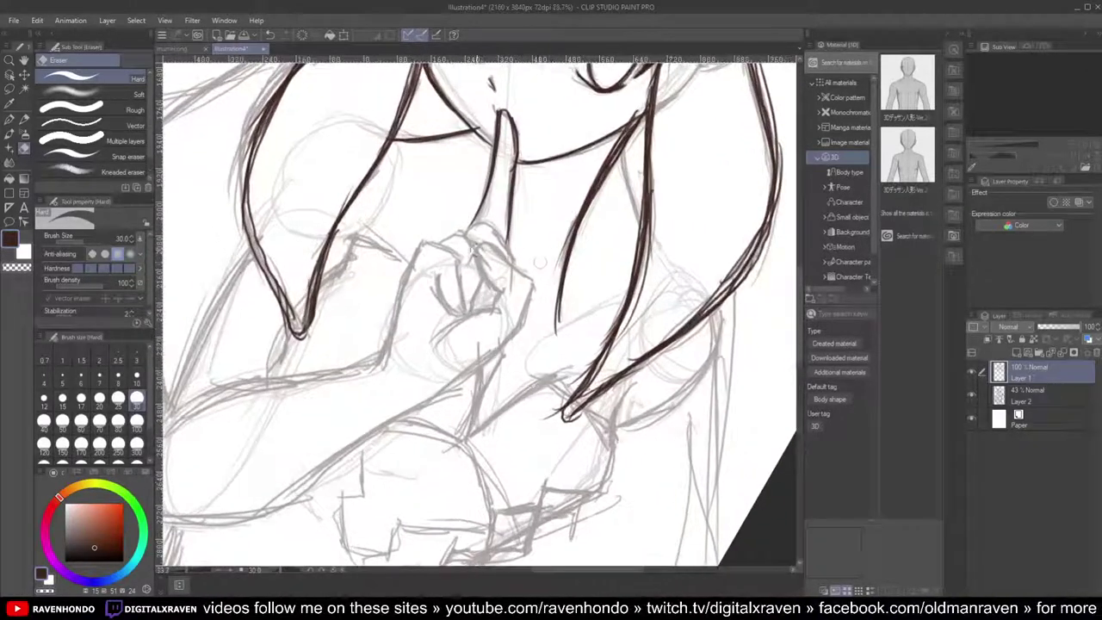
scroll(540, 262, up, 4)
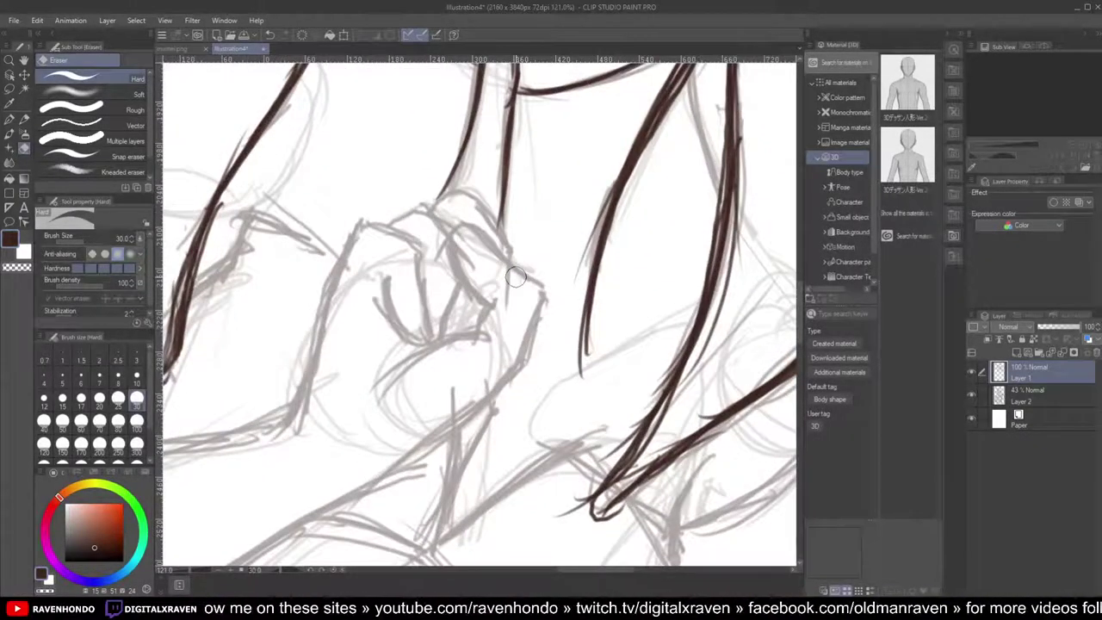
key(p)
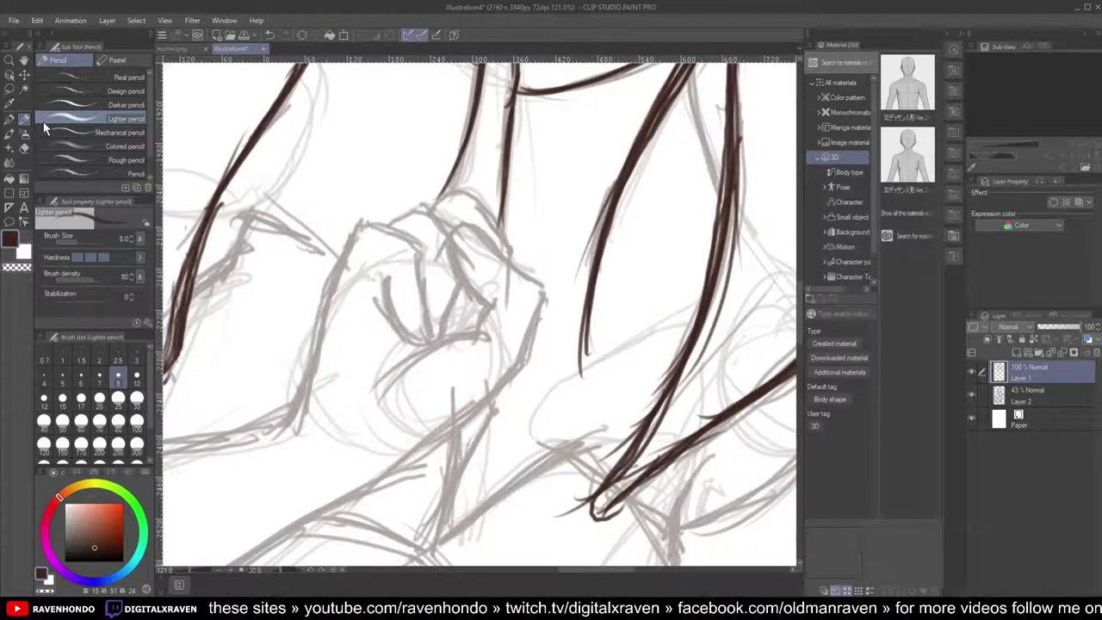
scroll(528, 280, down, 3)
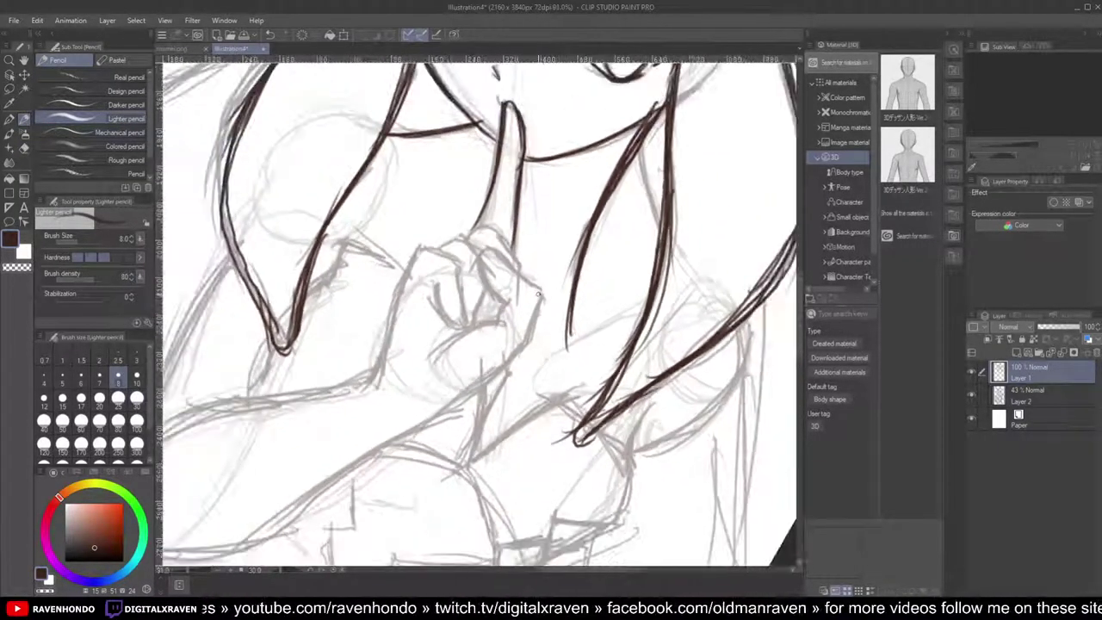
key(^)
key(^)
key(^)
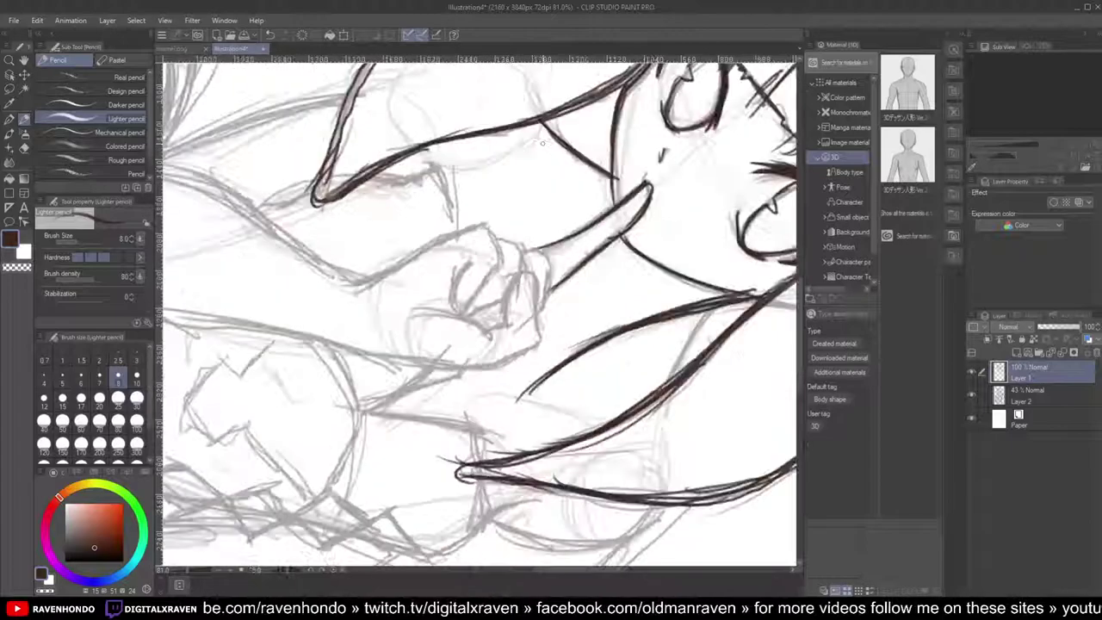
mouse_move(536, 334)
mouse_down()
mouse_move(531, 268)
mouse_move(516, 288)
mouse_up()
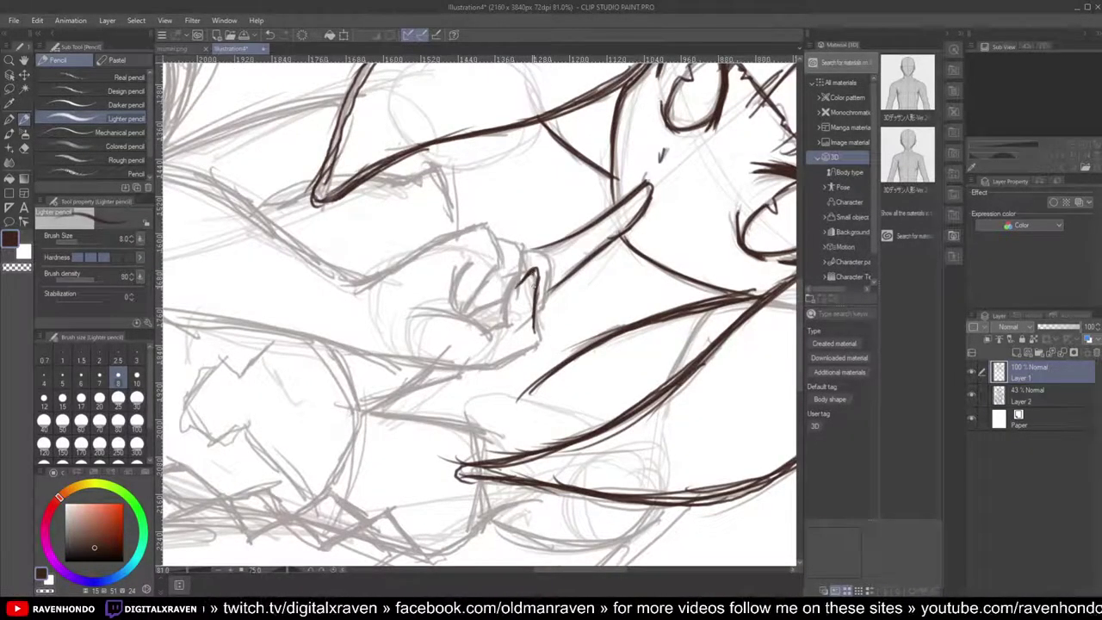
mouse_move(534, 291)
mouse_down()
mouse_move(514, 293)
mouse_move(506, 310)
mouse_move(518, 354)
mouse_move(493, 365)
mouse_up()
Step: Draw the thumb's upper edge and the heel of the hand down to the wrist, then rotate the canvas back to 30°
mouse_move(512, 322)
mouse_down()
mouse_move(480, 331)
mouse_move(397, 310)
mouse_up()
drag(482, 334, 394, 312)
mouse_move(497, 363)
mouse_down()
mouse_move(443, 369)
mouse_move(367, 348)
mouse_up()
drag(484, 331, 396, 312)
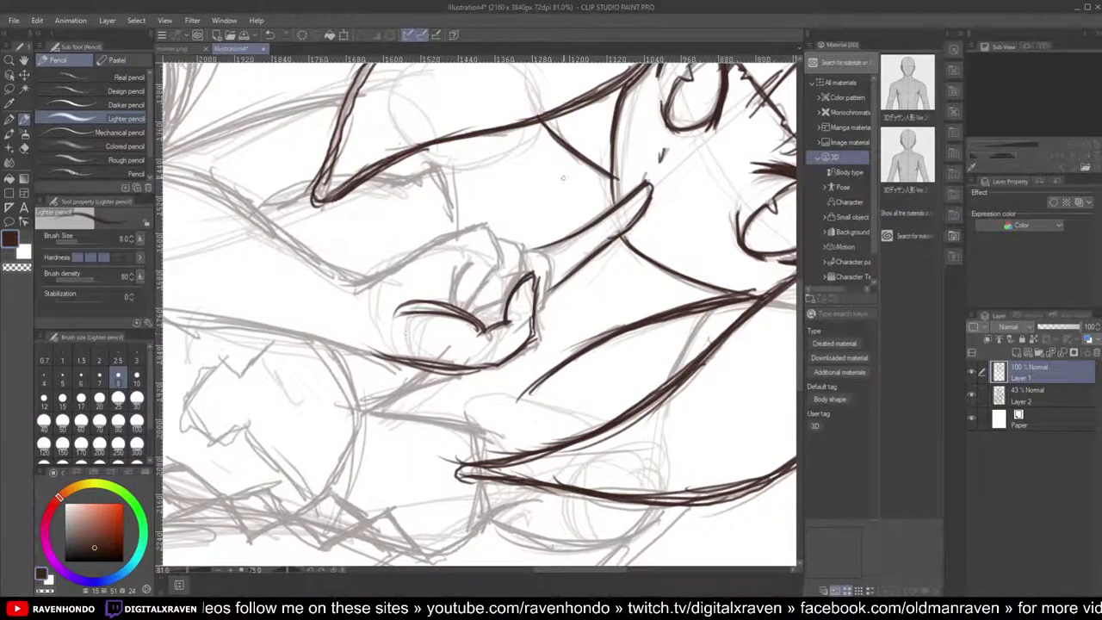
key(minus)
key(minus)
key(minus)
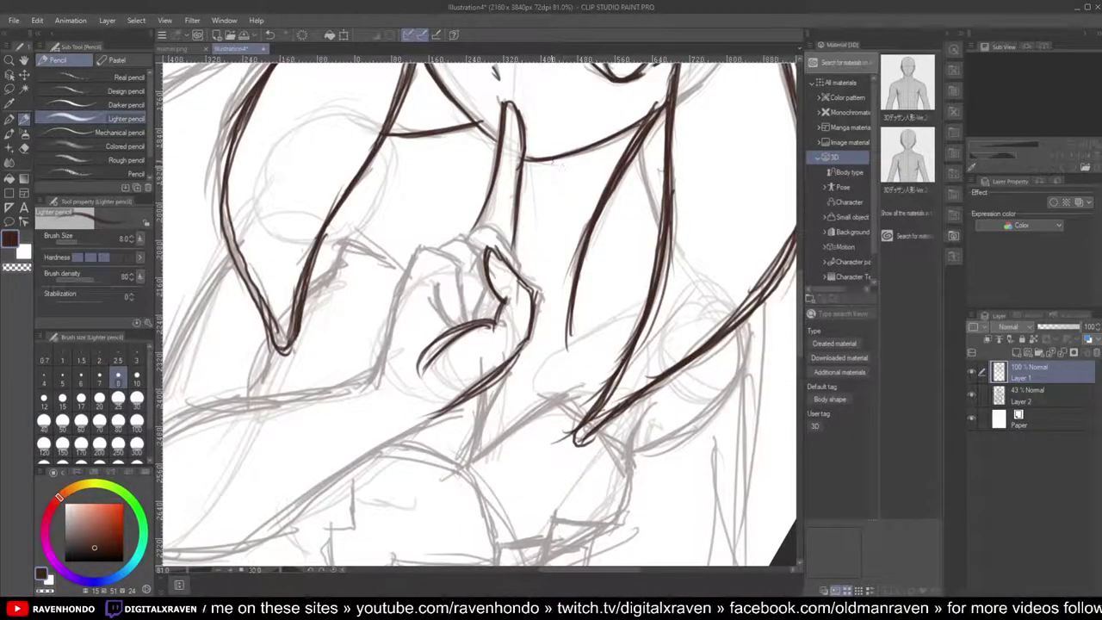
Step: Rotate the canvas to 60° and ink the back of the hand into the wrist, extending the wrist's lower edge with the Lighter pencil
scroll(562, 184, down, 5)
scroll(561, 222, down, 2)
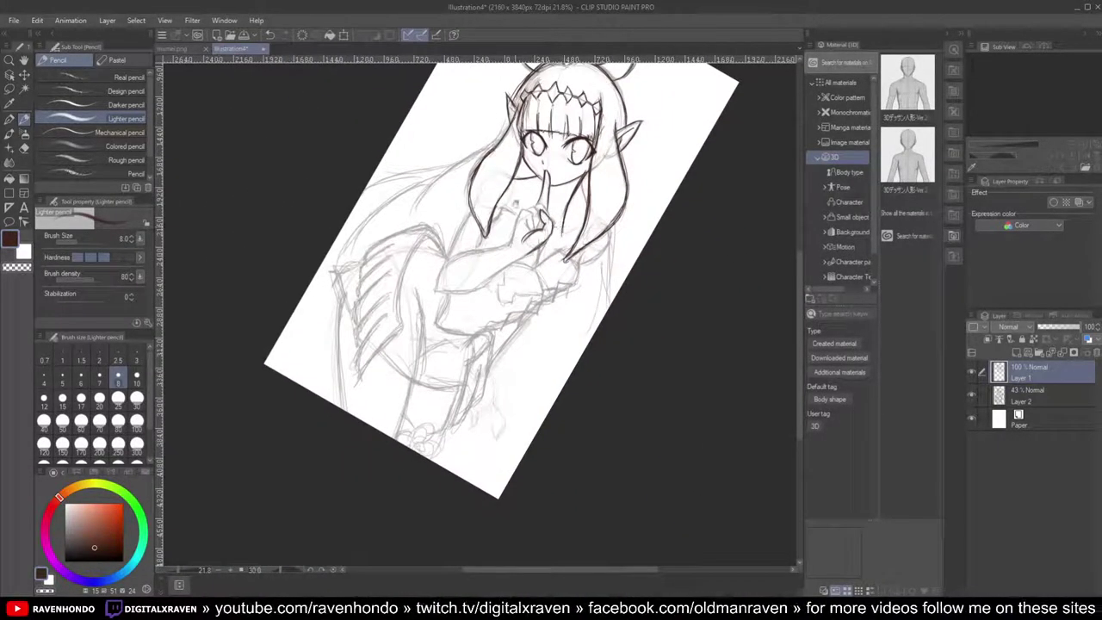
scroll(542, 233, up, 6)
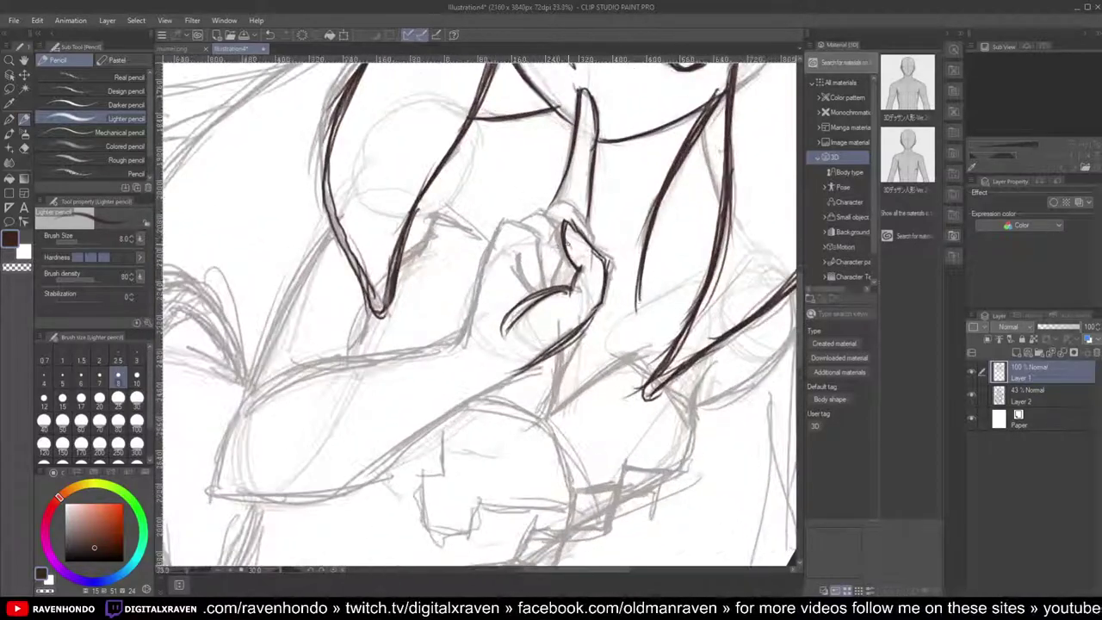
key(asciicircum)
key(asciicircum)
mouse_move(570, 274)
mouse_down()
mouse_move(549, 325)
mouse_move(537, 326)
mouse_move(563, 273)
mouse_move(520, 255)
mouse_move(452, 320)
mouse_up()
drag(497, 284, 438, 329)
drag(508, 277, 432, 329)
drag(494, 298, 410, 325)
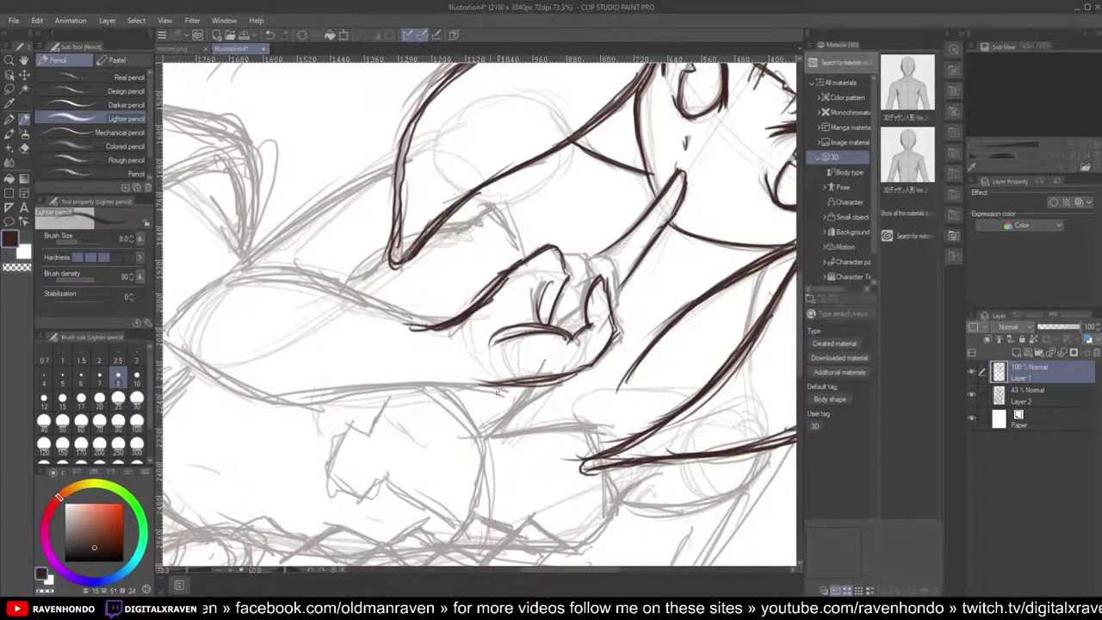
mouse_move(516, 380)
mouse_down()
mouse_move(437, 387)
mouse_move(451, 385)
mouse_up()
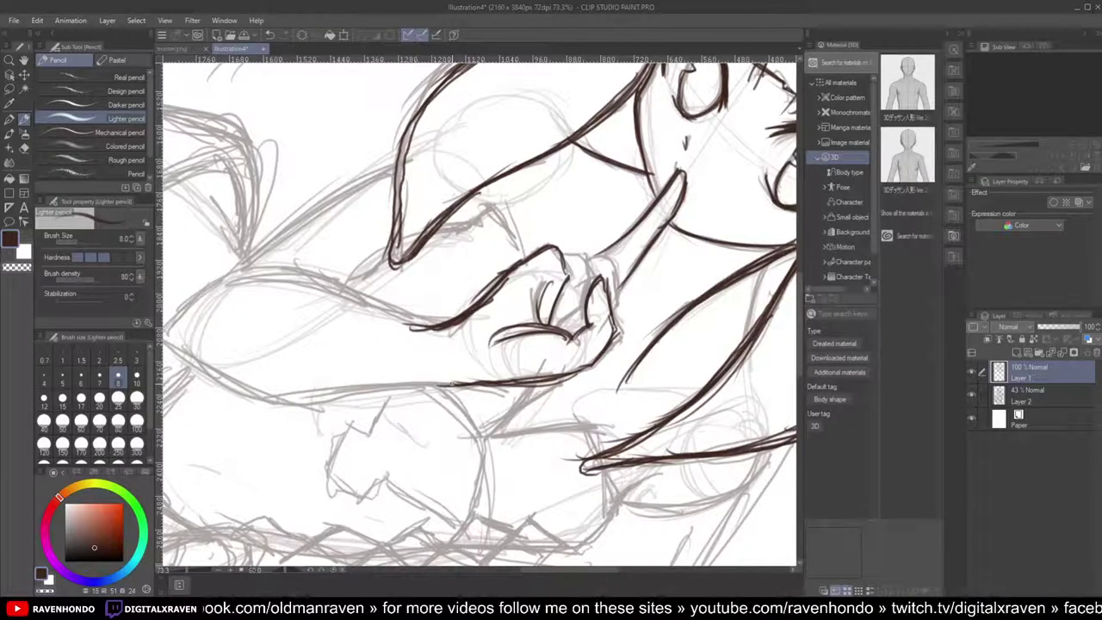
Step: Ink the knuckles and folded fingers of the fist between the raised finger's base and the thumb
scroll(267, 329, down, 2)
scroll(570, 102, up, 1)
scroll(591, 240, up, 1)
scroll(529, 280, up, 2)
mouse_move(362, 326)
mouse_down()
mouse_move(365, 316)
mouse_move(400, 350)
mouse_move(396, 386)
mouse_up()
drag(392, 389, 334, 420)
mouse_move(398, 321)
mouse_down()
mouse_move(407, 330)
mouse_move(429, 315)
mouse_move(439, 324)
mouse_up()
drag(435, 325, 444, 374)
mouse_move(439, 333)
mouse_down()
mouse_move(441, 408)
mouse_move(415, 418)
mouse_up()
scroll(445, 415, down, 2)
scroll(418, 392, up, 2)
drag(389, 414, 411, 421)
scroll(399, 411, down, 3)
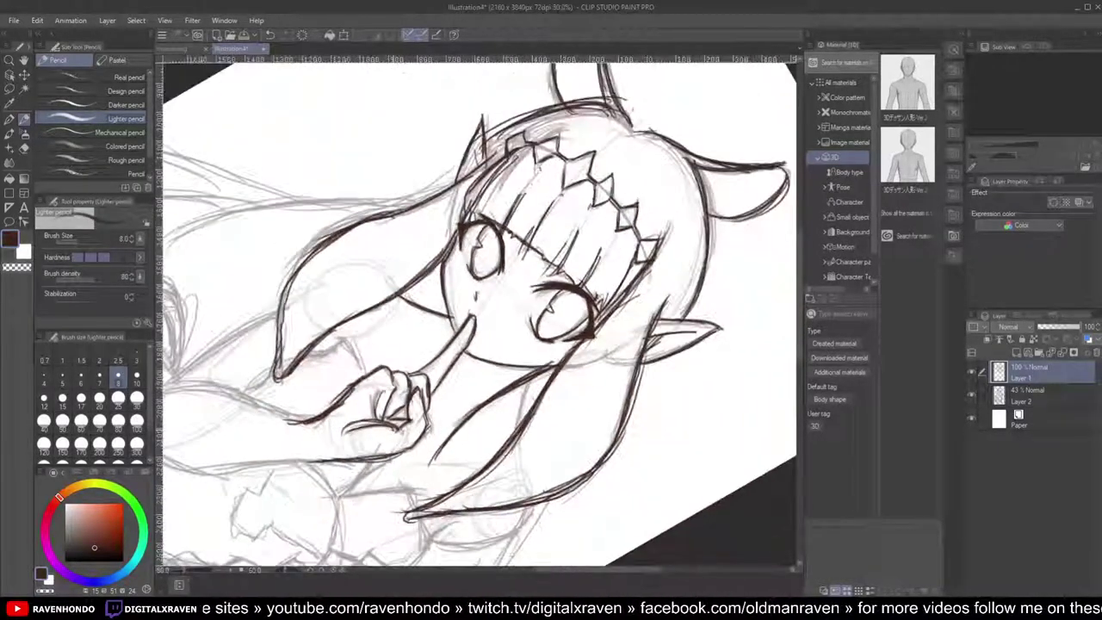
Step: Rotate the canvas back to 0° and ink both edges of the forearm from the wrist down to the pointed elbow
drag(517, 360, 638, 297)
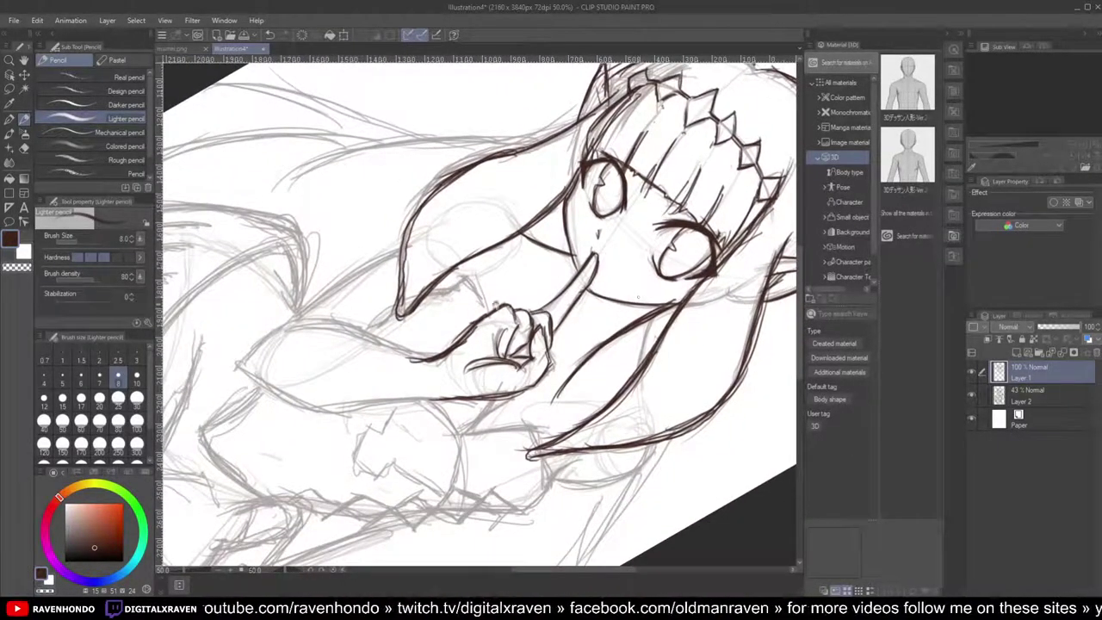
drag(508, 288, 618, 223)
key(minus)
key(minus)
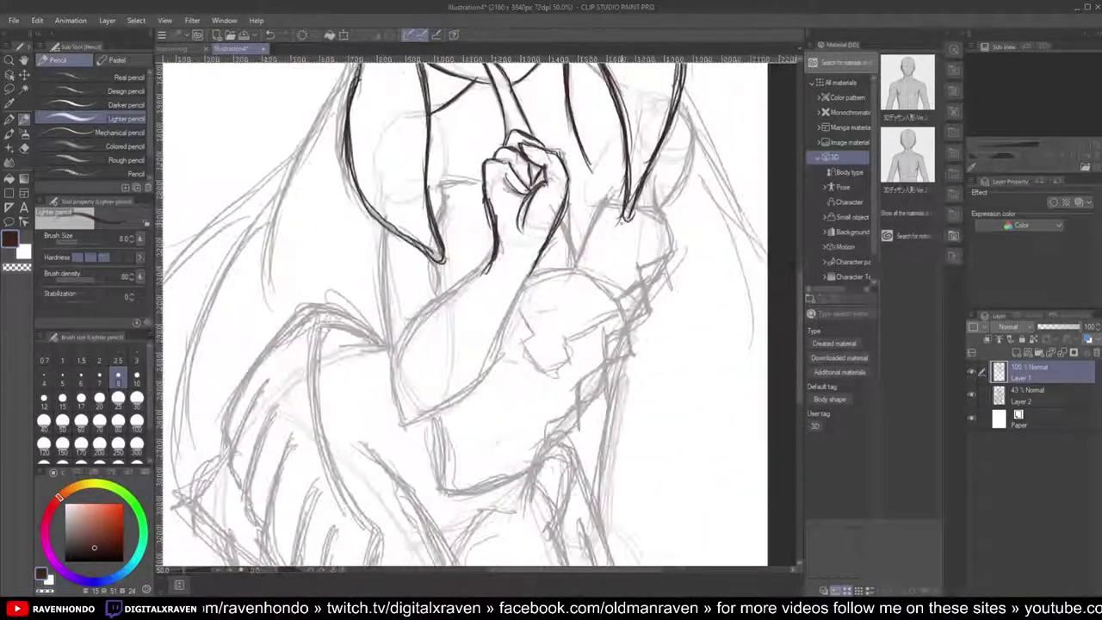
drag(492, 250, 401, 351)
drag(454, 291, 396, 354)
drag(537, 258, 485, 379)
drag(525, 285, 438, 402)
drag(520, 343, 398, 426)
drag(470, 401, 389, 426)
drag(394, 386, 395, 425)
scroll(392, 379, down, 5)
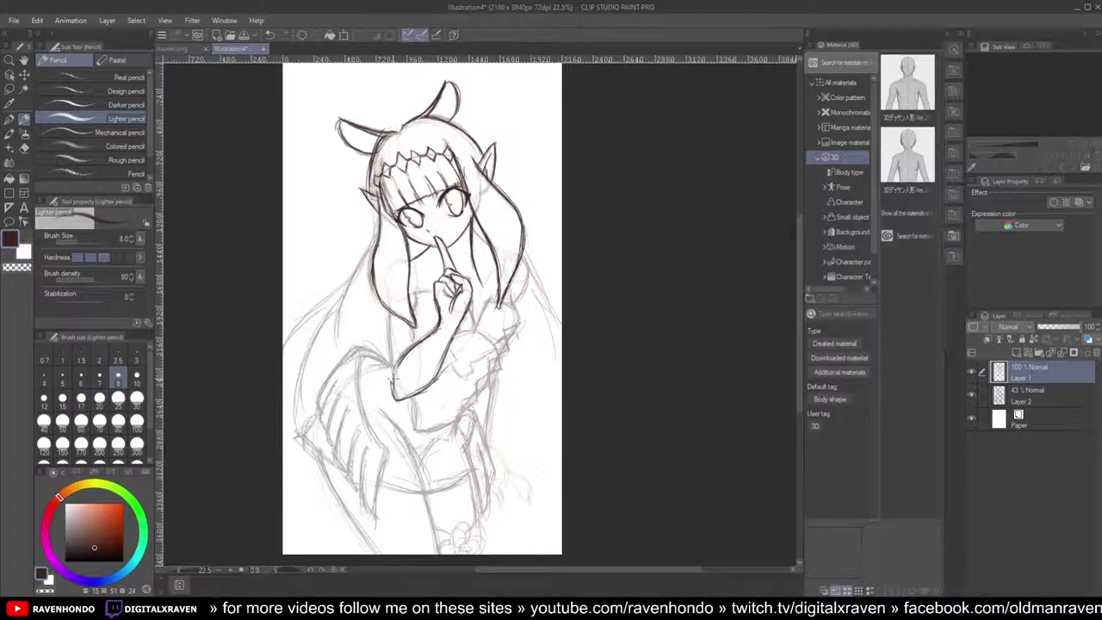
Step: Rotate the canvas to 15° and ink the upper arm's outer edge from the elbow up to the side hair
key(asciicircum)
scroll(394, 378, up, 3)
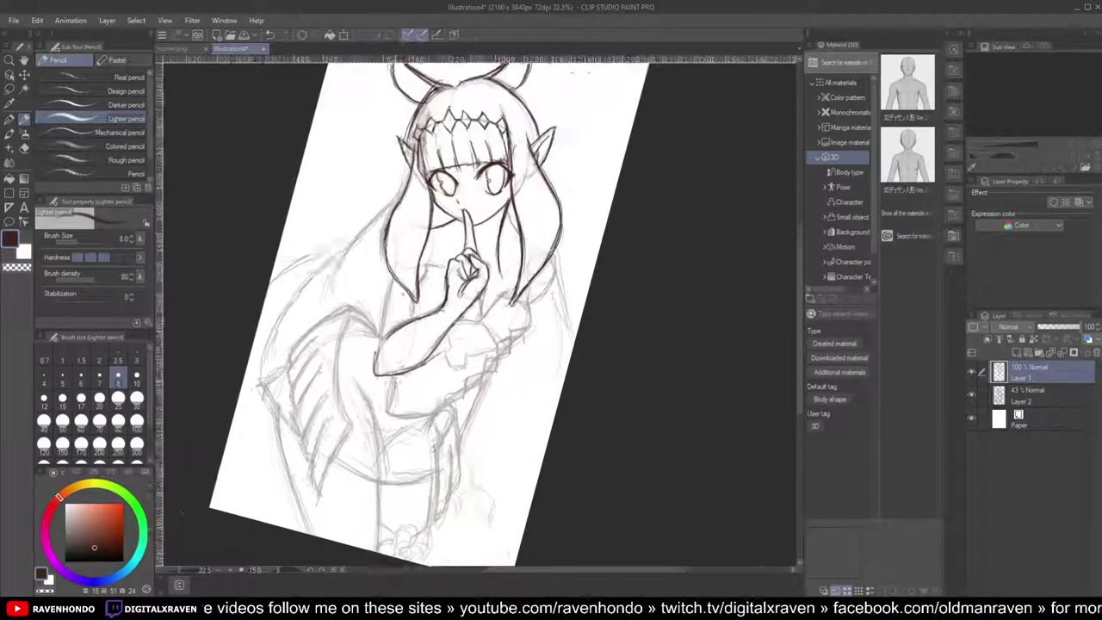
scroll(446, 301, up, 4)
mouse_move(395, 378)
mouse_down()
mouse_move(446, 301)
mouse_move(414, 254)
mouse_move(417, 196)
mouse_up()
drag(415, 255, 445, 127)
drag(417, 222, 446, 147)
scroll(488, 179, down, 2)
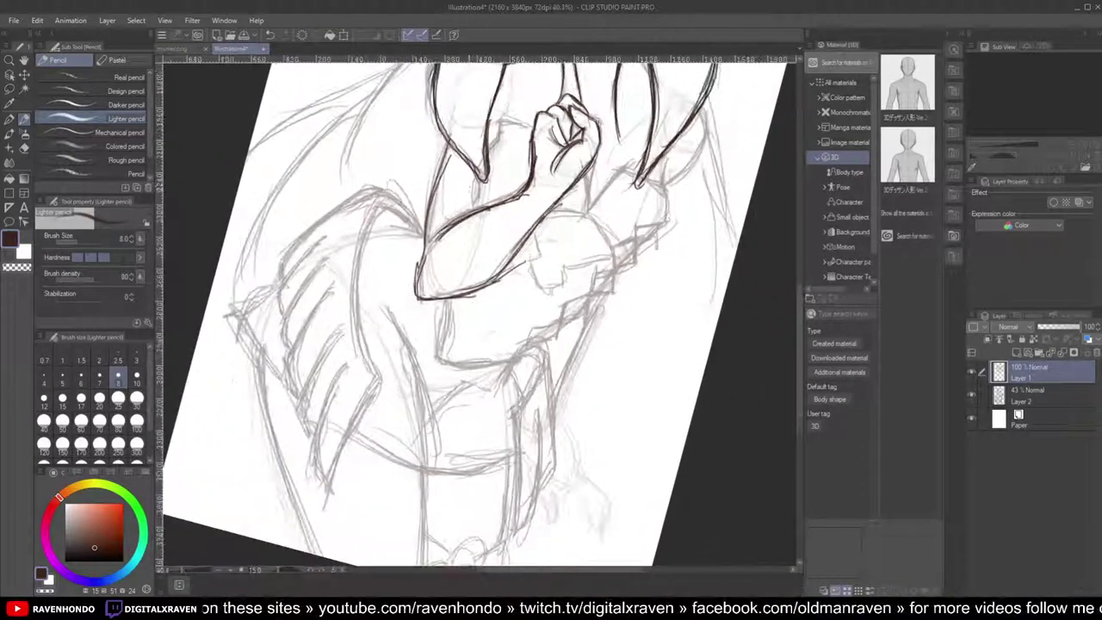
Step: Ink the upper arm's inner edge above the forearm and the short chest line between the side hair and the fist
scroll(487, 178, up, 2)
drag(470, 210, 496, 97)
key(asciicircum)
scroll(478, 314, down, 2)
scroll(486, 130, up, 1)
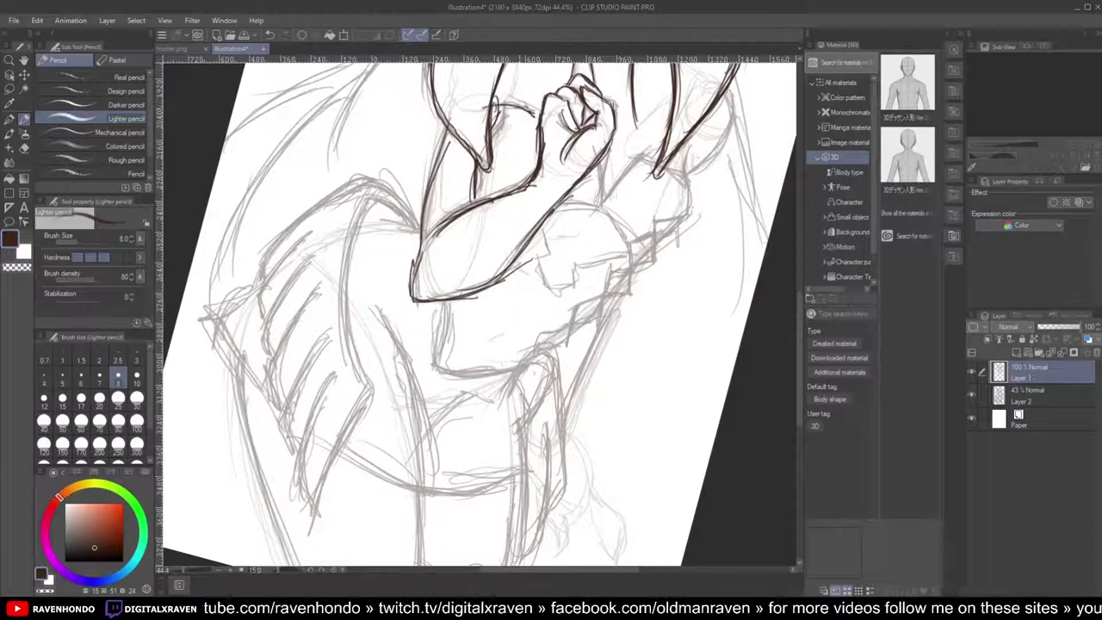
scroll(517, 112, down, 2)
scroll(559, 117, up, 2)
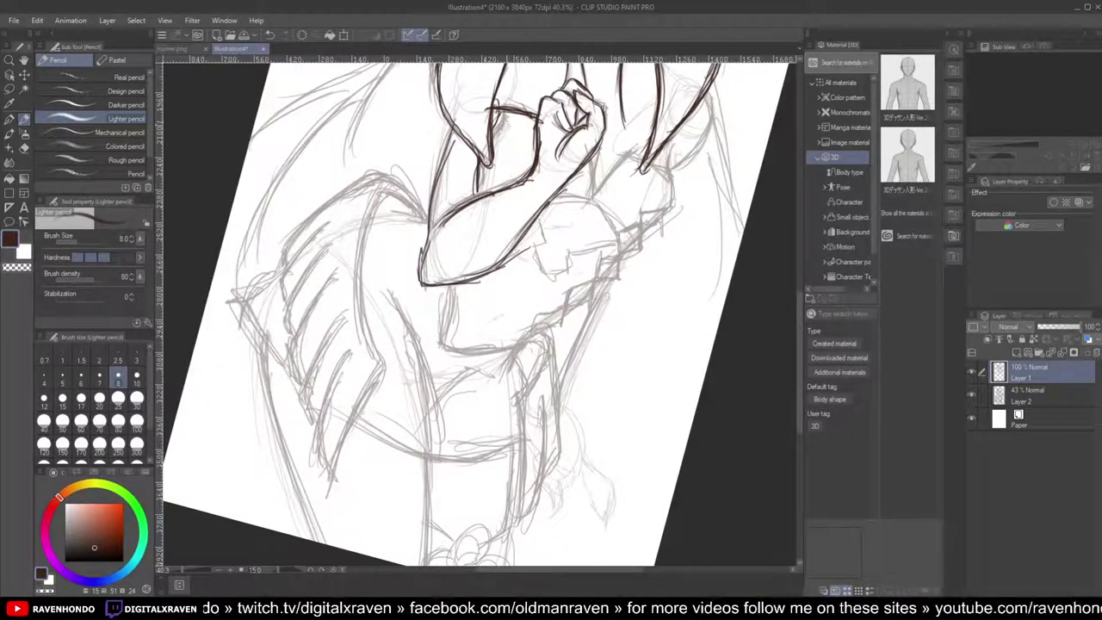
scroll(515, 150, down, 2)
scroll(515, 151, up, 2)
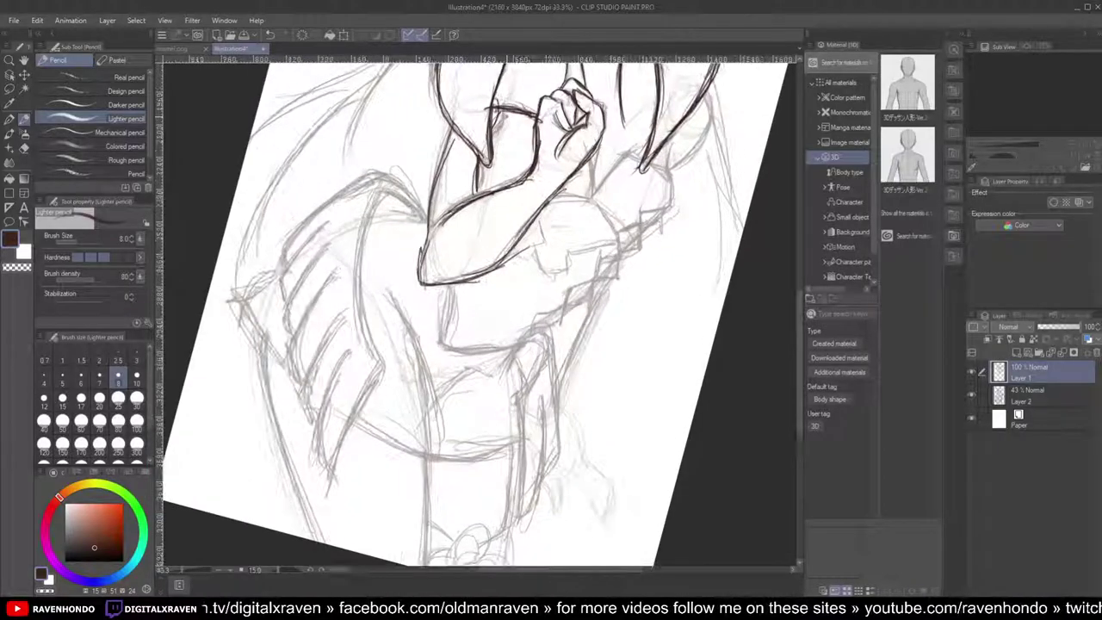
Step: Rotate the canvas to 45° and ink the outer contour of the chest beneath the far side hair's tip
key(asciicircum)
key(asciicircum)
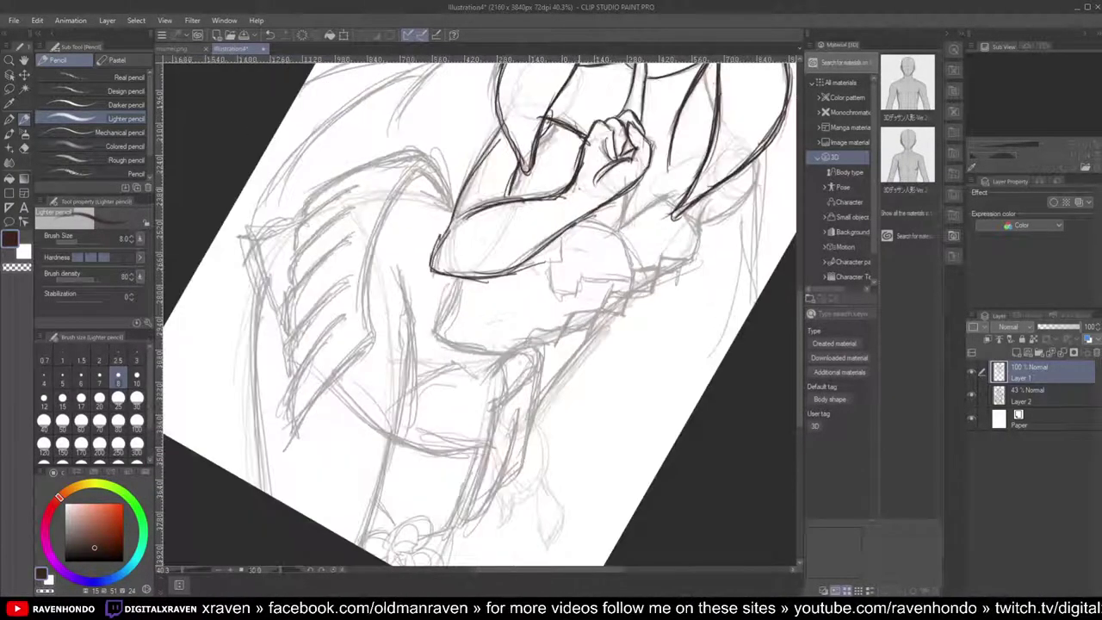
mouse_move(656, 228)
mouse_down()
mouse_move(634, 271)
mouse_move(686, 245)
mouse_move(716, 291)
mouse_move(687, 320)
mouse_up()
scroll(689, 326, down, 1)
scroll(688, 320, down, 2)
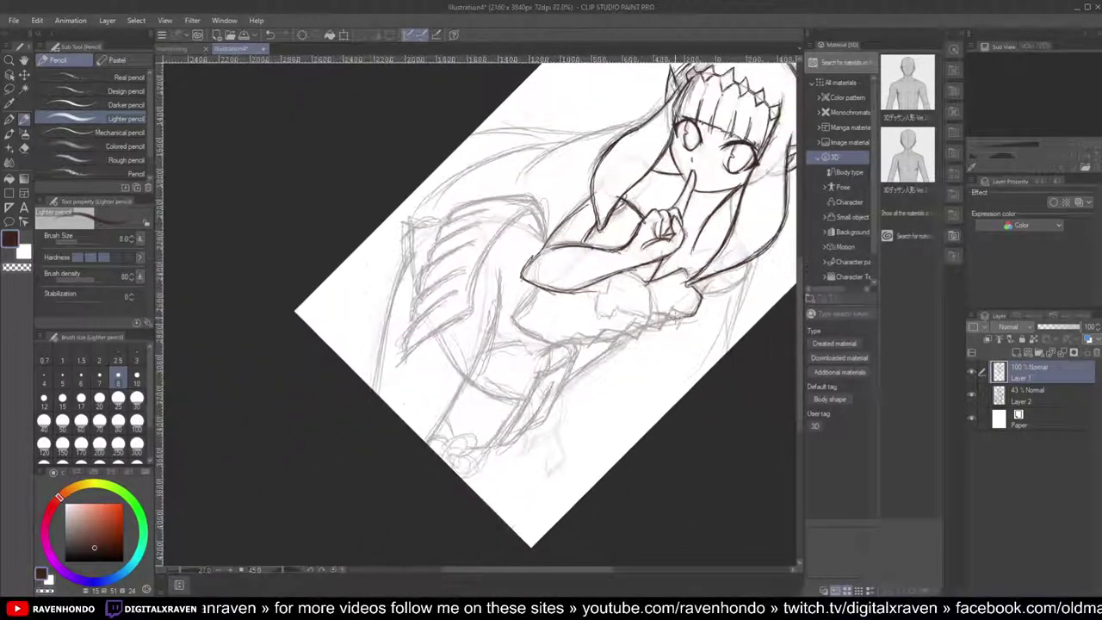
scroll(689, 320, up, 1)
scroll(688, 322, down, 1)
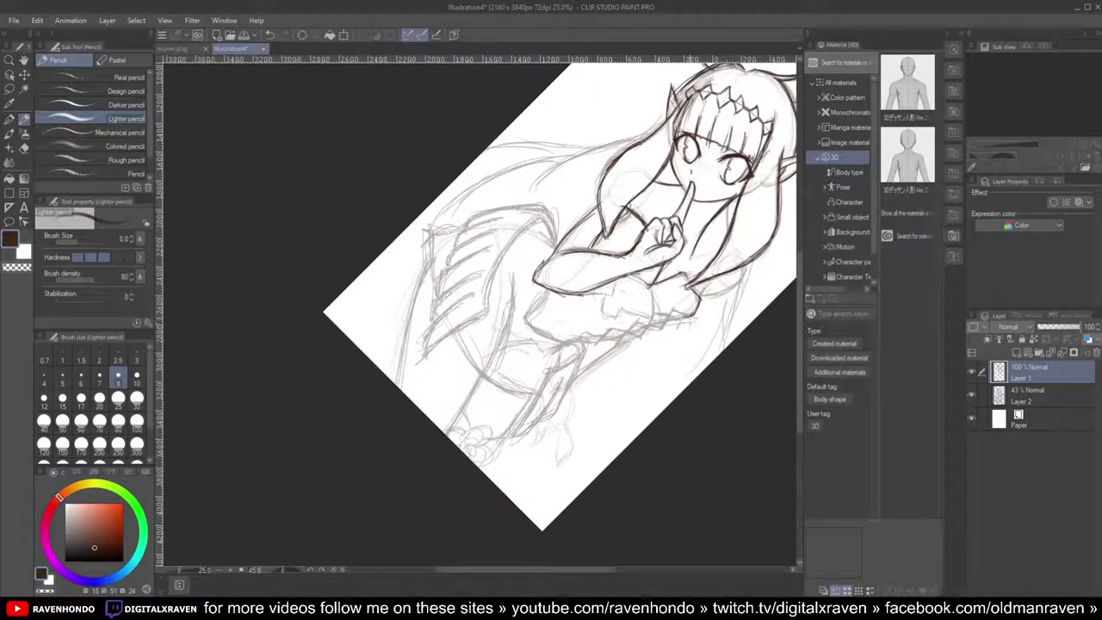
Step: Ink the far shoulder's curved contour from the side hair in towards the chest
drag(618, 180, 560, 322)
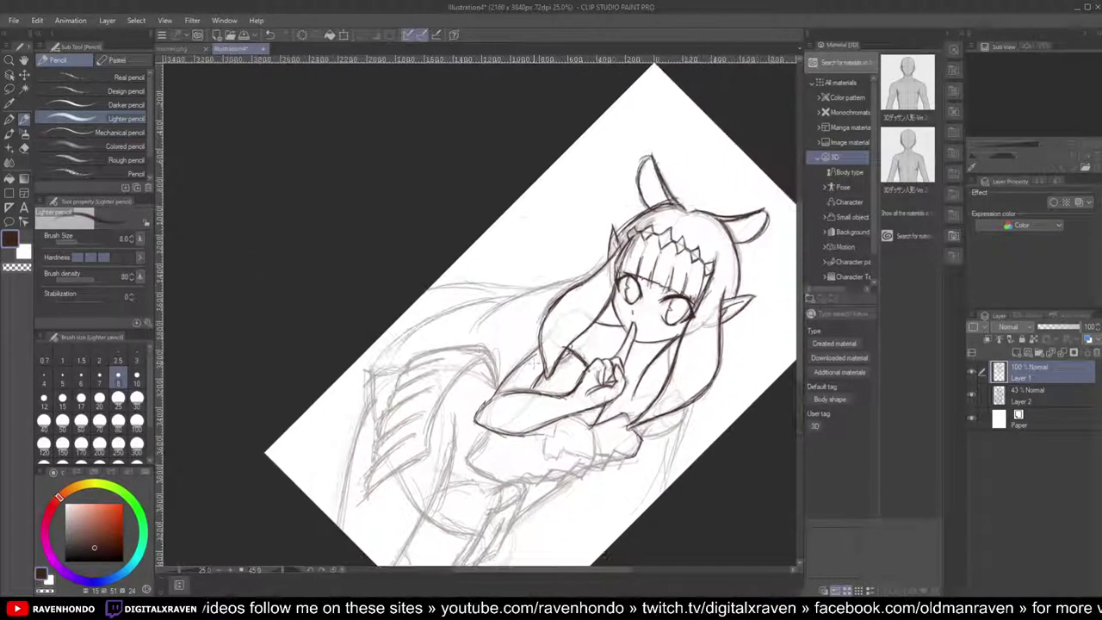
scroll(534, 363, down, 2)
scroll(535, 363, up, 2)
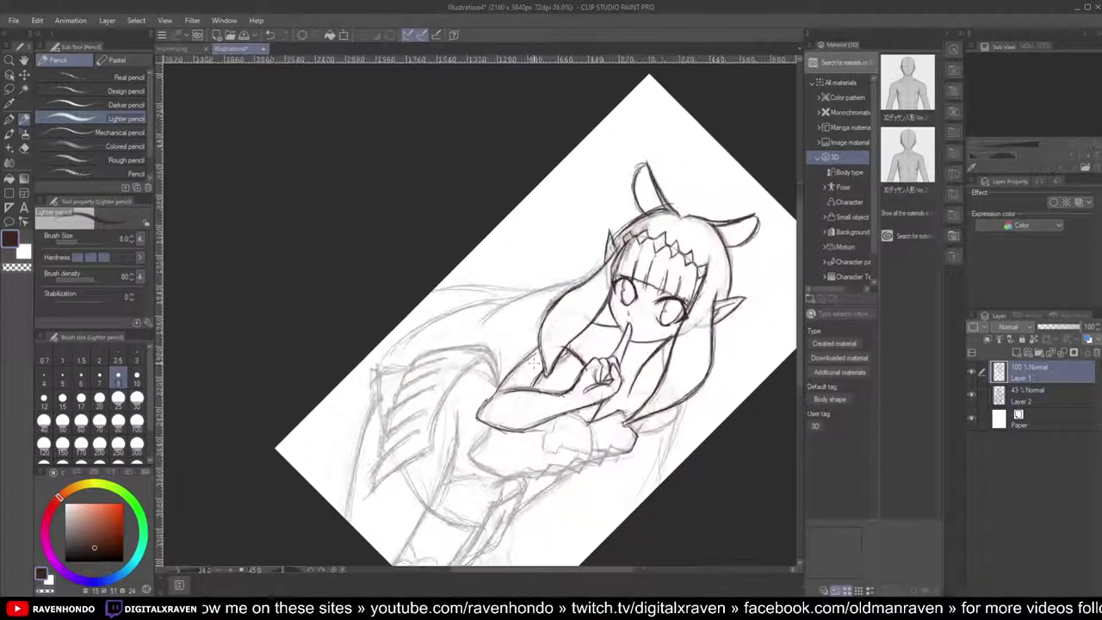
scroll(534, 364, up, 5)
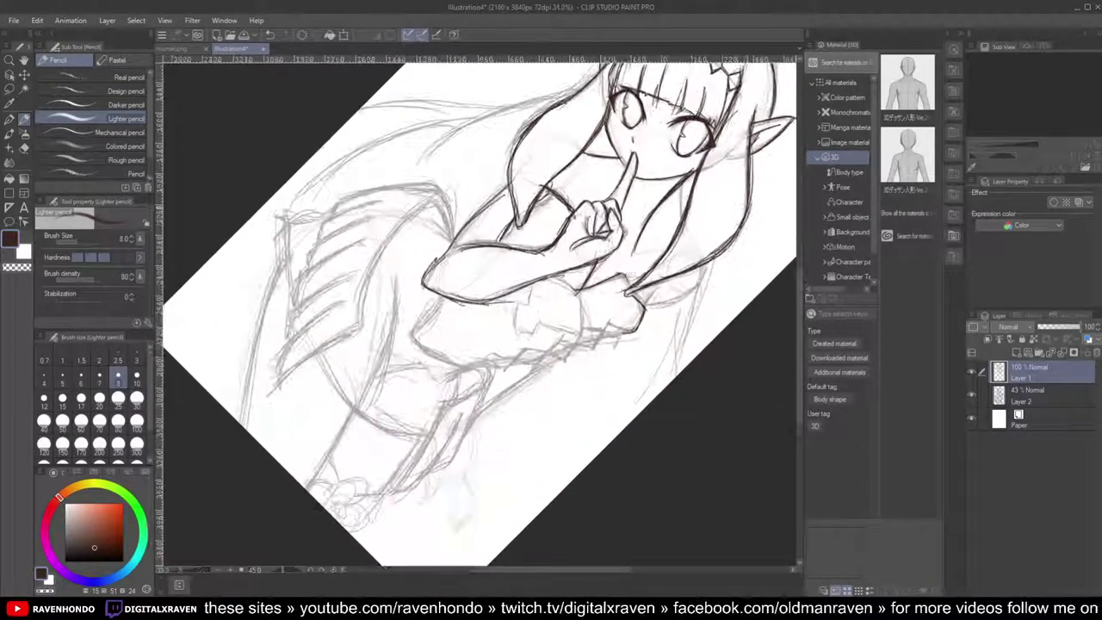
mouse_move(678, 279)
mouse_down()
mouse_move(645, 351)
mouse_move(598, 376)
mouse_up()
mouse_move(672, 336)
mouse_down()
mouse_move(631, 362)
mouse_move(536, 374)
mouse_up()
drag(627, 369, 526, 382)
drag(567, 342, 519, 390)
mouse_move(676, 303)
mouse_down()
mouse_move(661, 350)
mouse_move(661, 339)
mouse_up()
scroll(507, 392, down, 8)
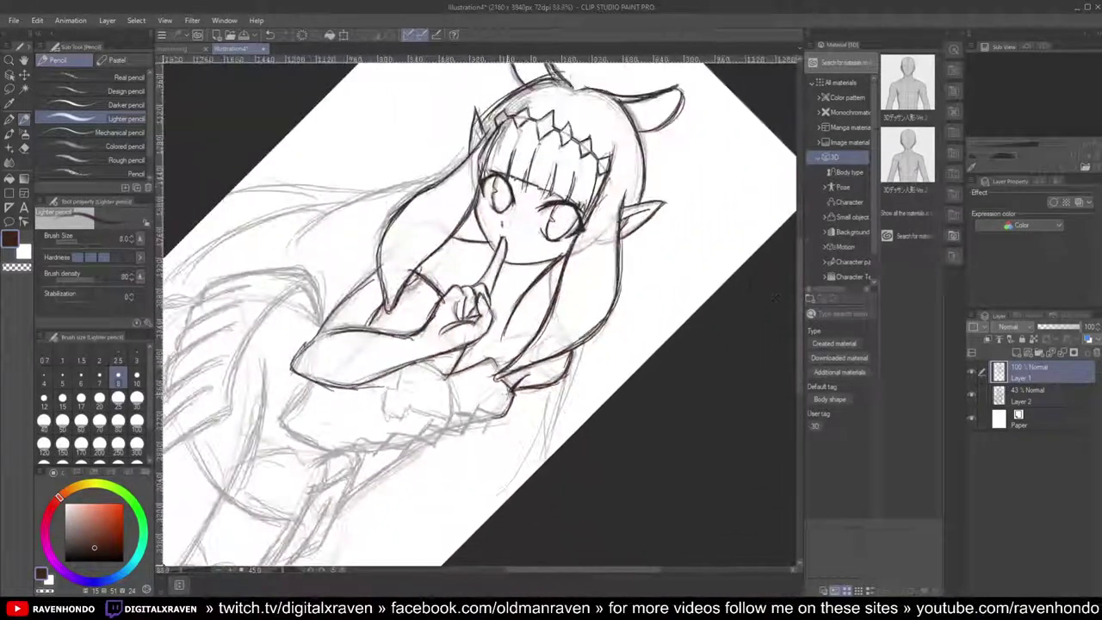
Step: Pencil the hair strand beneath the chin and strengthen the ends of the front hair lock beside the chest
scroll(508, 392, up, 4)
scroll(523, 338, up, 6)
drag(584, 171, 580, 253)
drag(586, 160, 581, 249)
drag(633, 368, 603, 432)
drag(634, 368, 571, 444)
drag(625, 402, 594, 438)
drag(576, 449, 496, 459)
scroll(481, 474, down, 6)
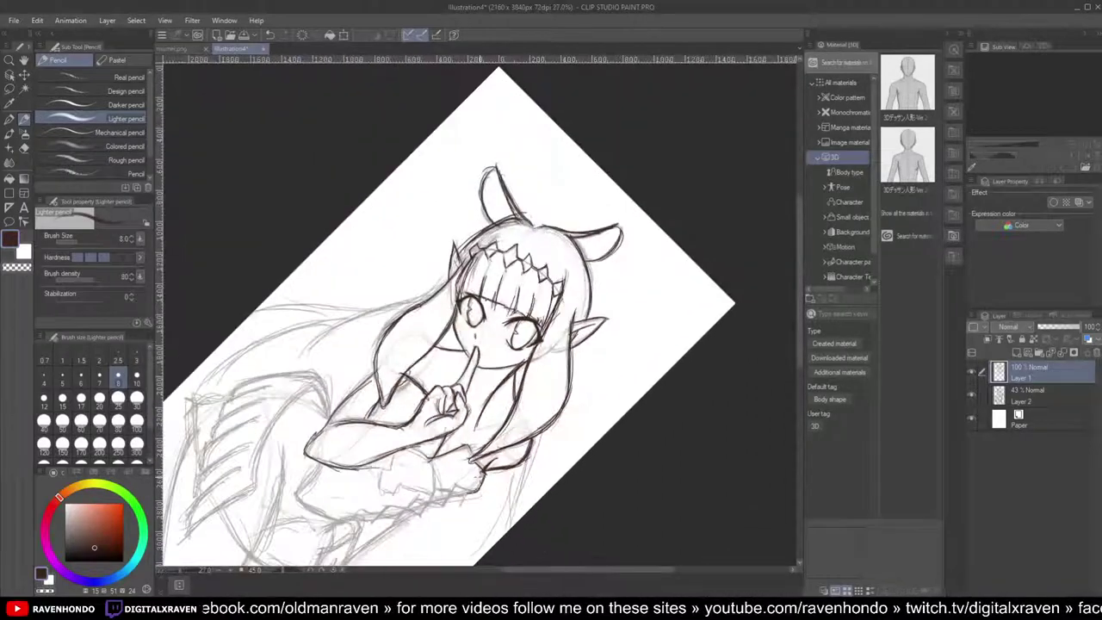
Step: Erase the lower end of the inner hair line with a size 70 hard eraser, and pencil a short curve on the chest
scroll(382, 456, up, 4)
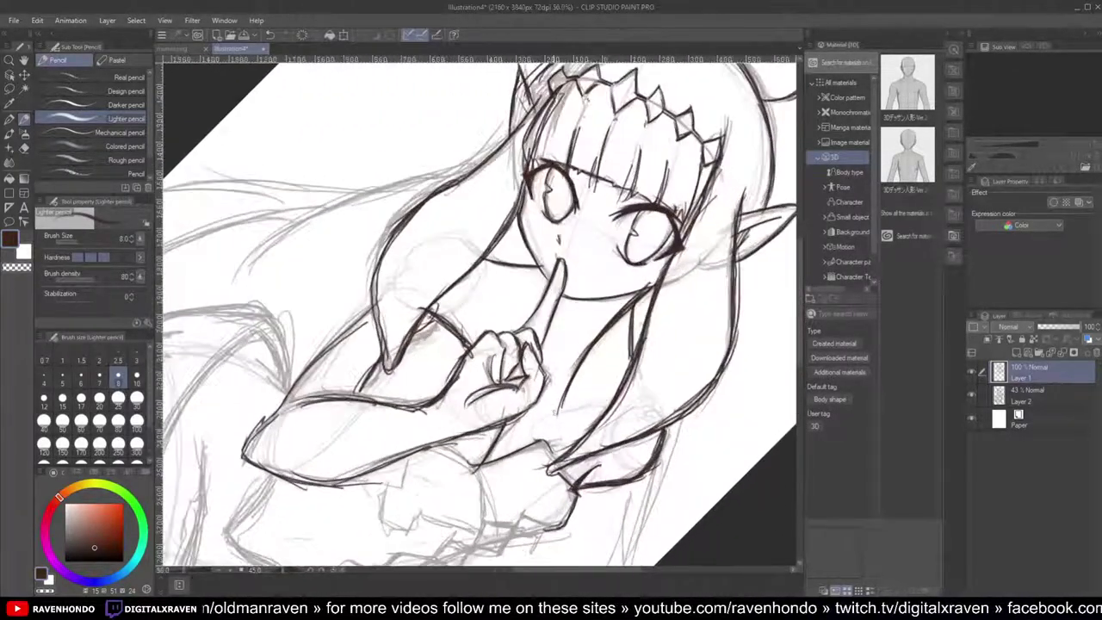
scroll(608, 365, down, 3)
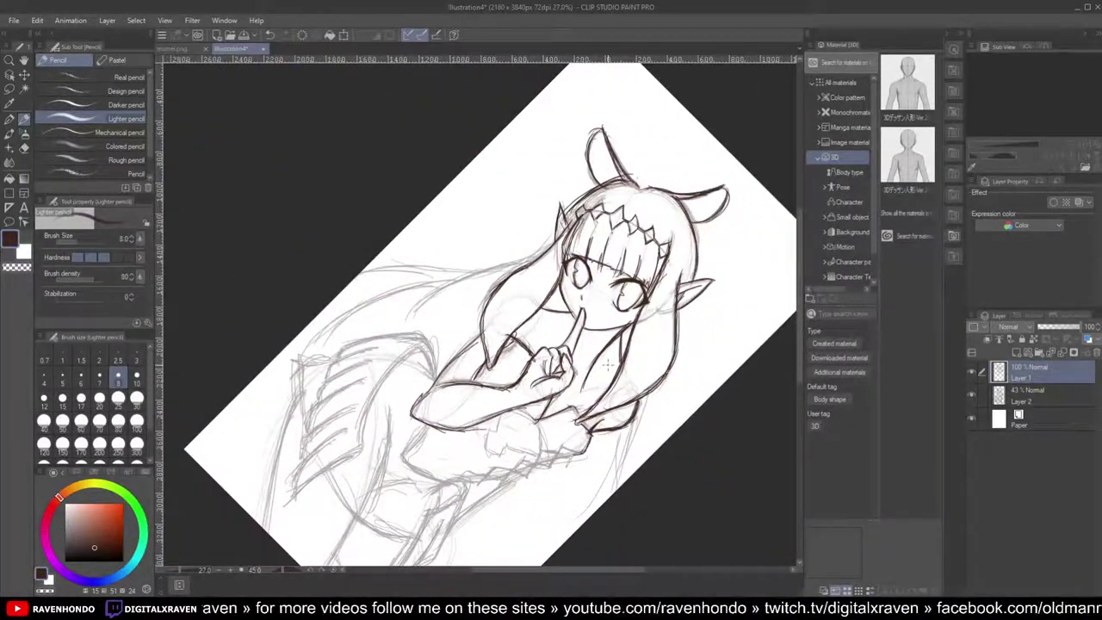
scroll(608, 365, down, 2)
scroll(608, 365, up, 1)
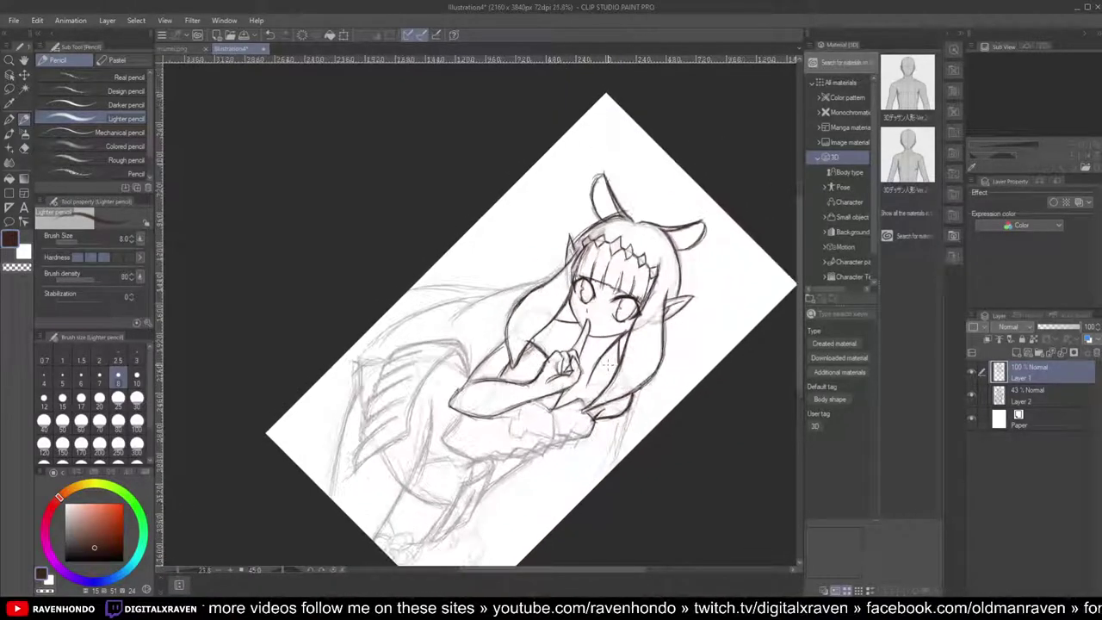
scroll(608, 365, up, 4)
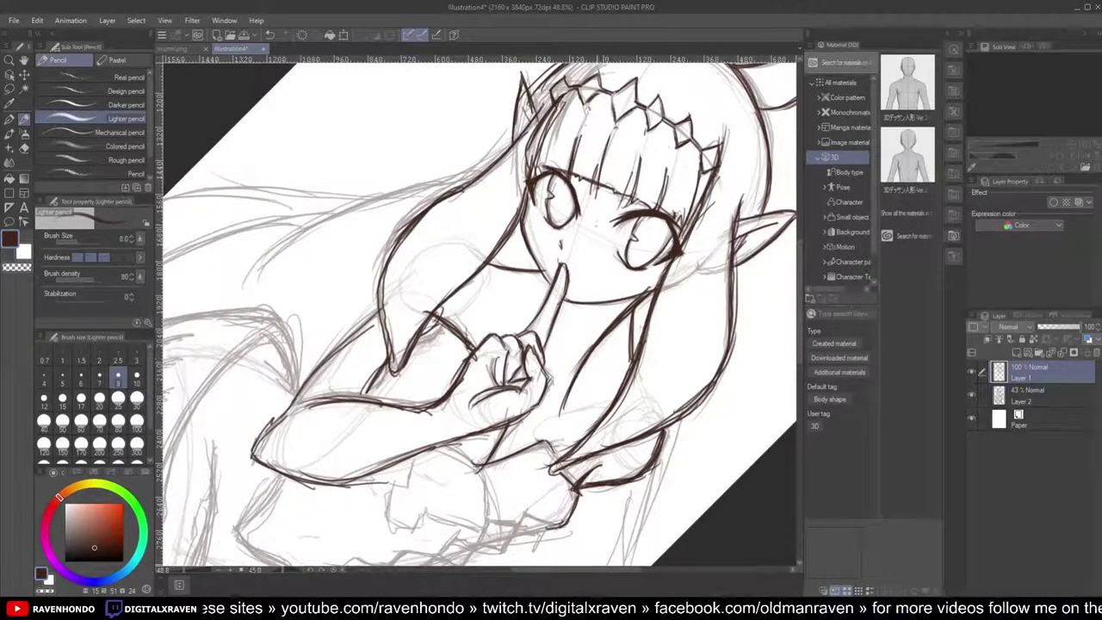
key(e)
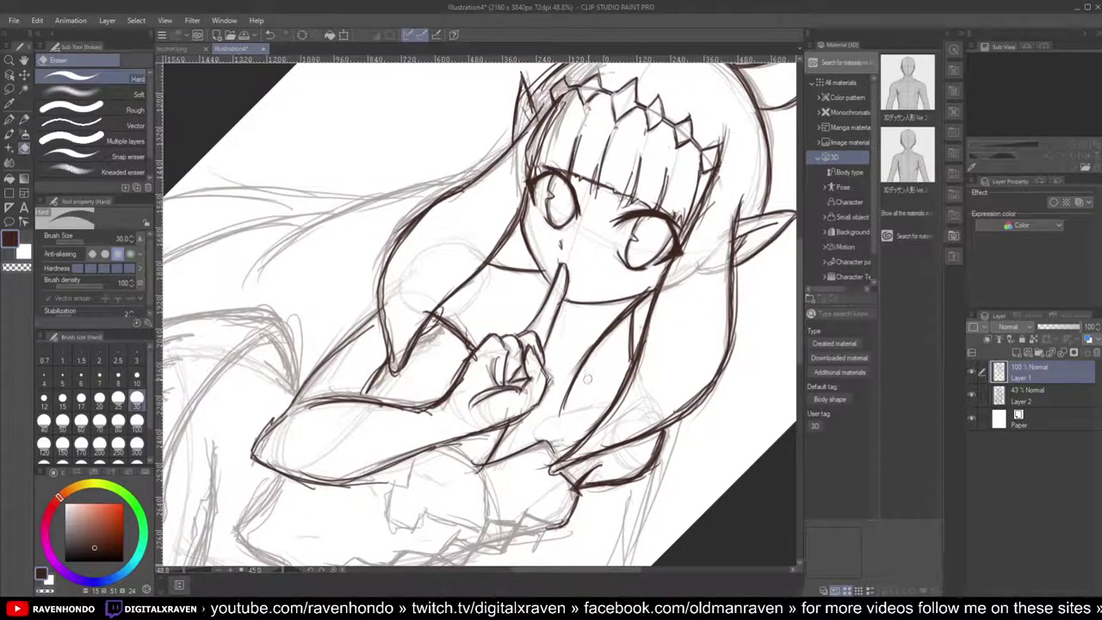
key(bracketright)
key(bracketright)
key(bracketright)
key(bracketright)
mouse_move(601, 358)
mouse_down()
mouse_move(576, 389)
mouse_move(583, 365)
mouse_up()
drag(565, 407, 602, 353)
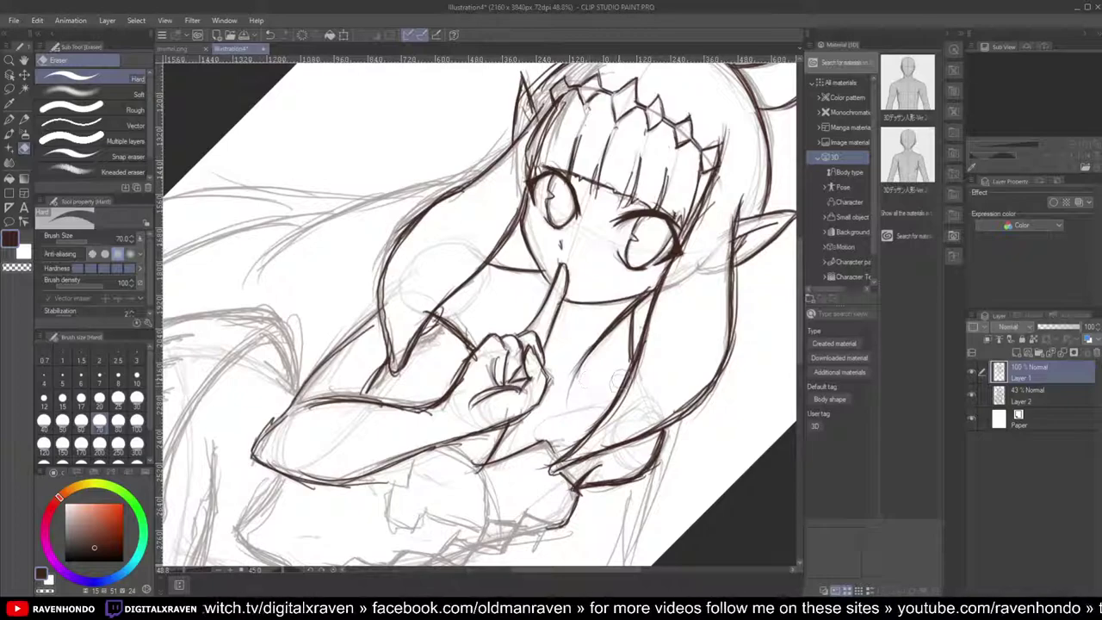
key(p)
drag(541, 422, 578, 415)
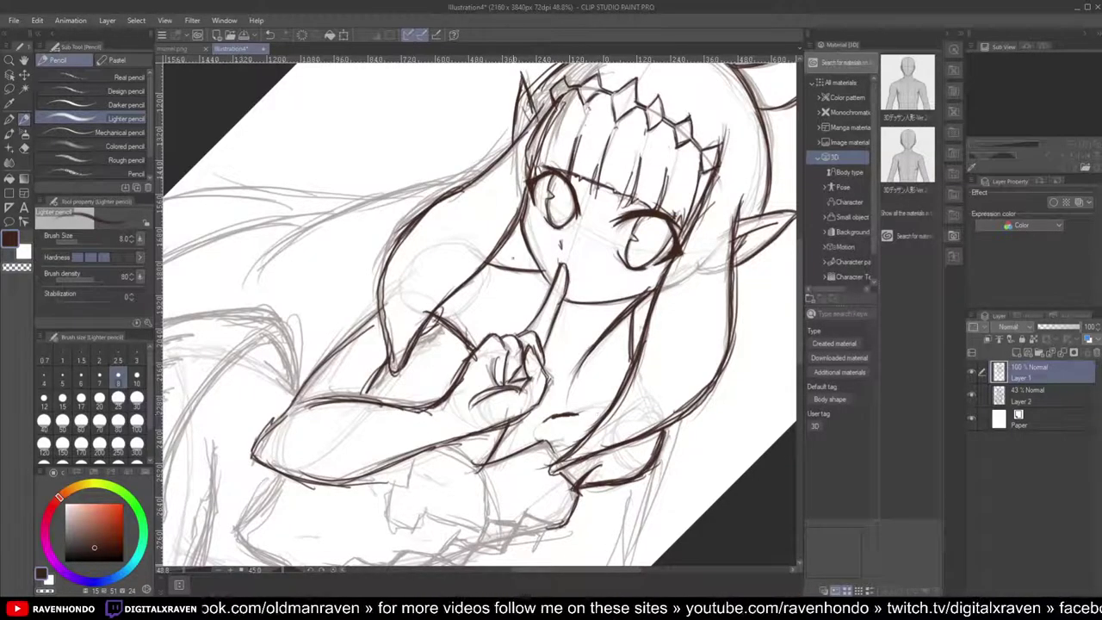
Step: Pencil the long hair strands sweeping back behind the shoulder and the strand hanging below the front lock with the Lighter pencil
scroll(409, 222, down, 2)
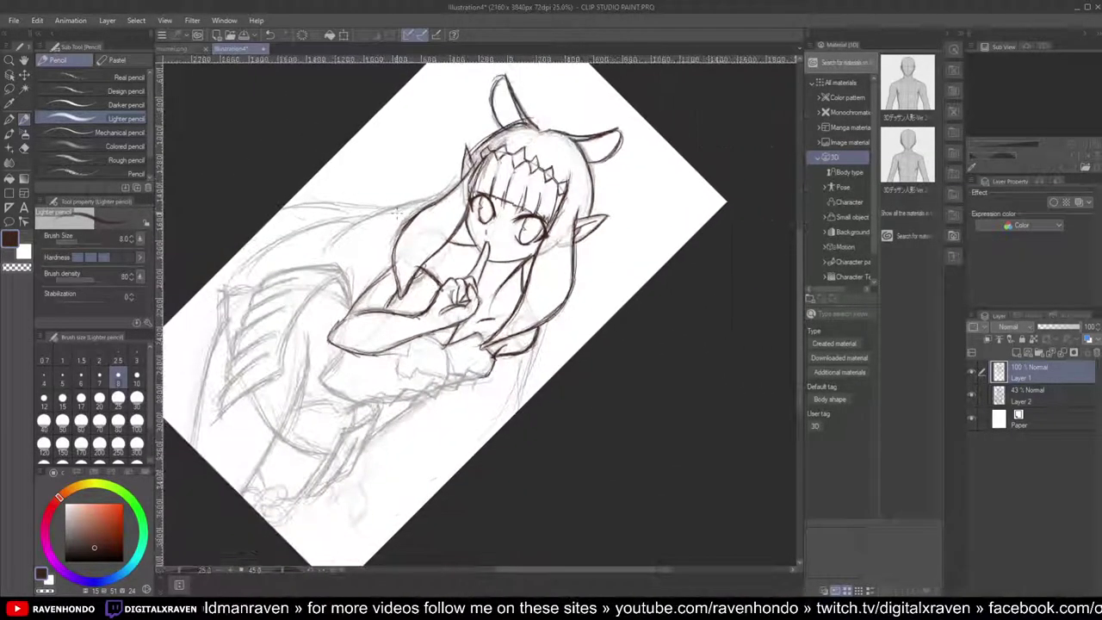
drag(477, 244, 594, 247)
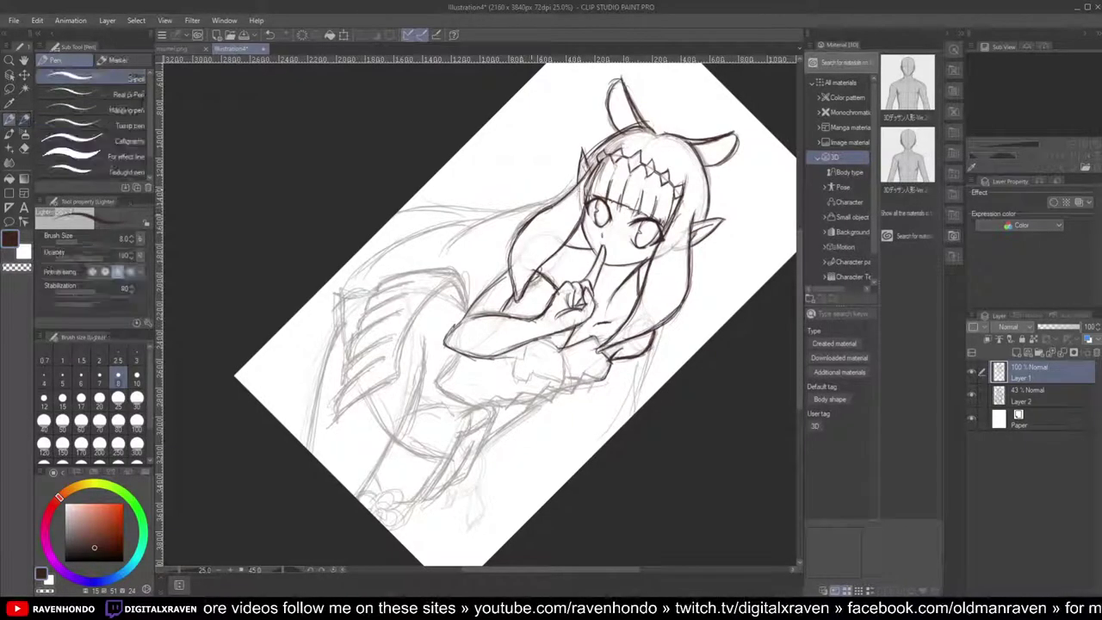
drag(575, 184, 461, 229)
drag(550, 201, 372, 257)
drag(471, 225, 355, 274)
drag(380, 257, 355, 281)
drag(635, 360, 611, 435)
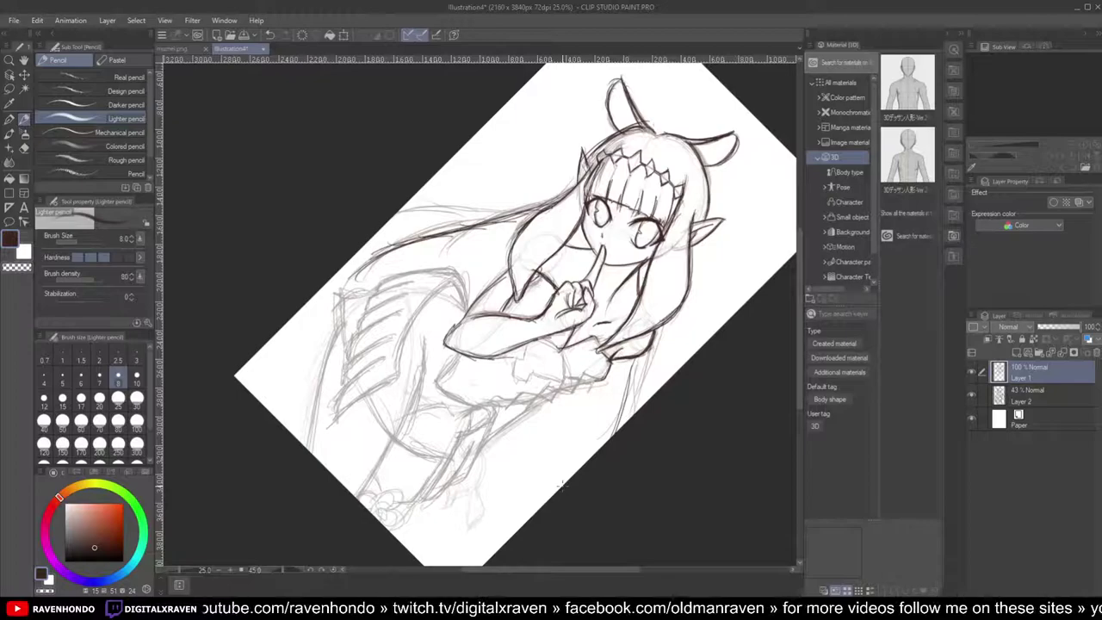
Step: Examine the whole pencil drawing and its details against the rough sketch underneath
scroll(529, 437, down, 4)
scroll(527, 435, up, 6)
scroll(508, 441, down, 3)
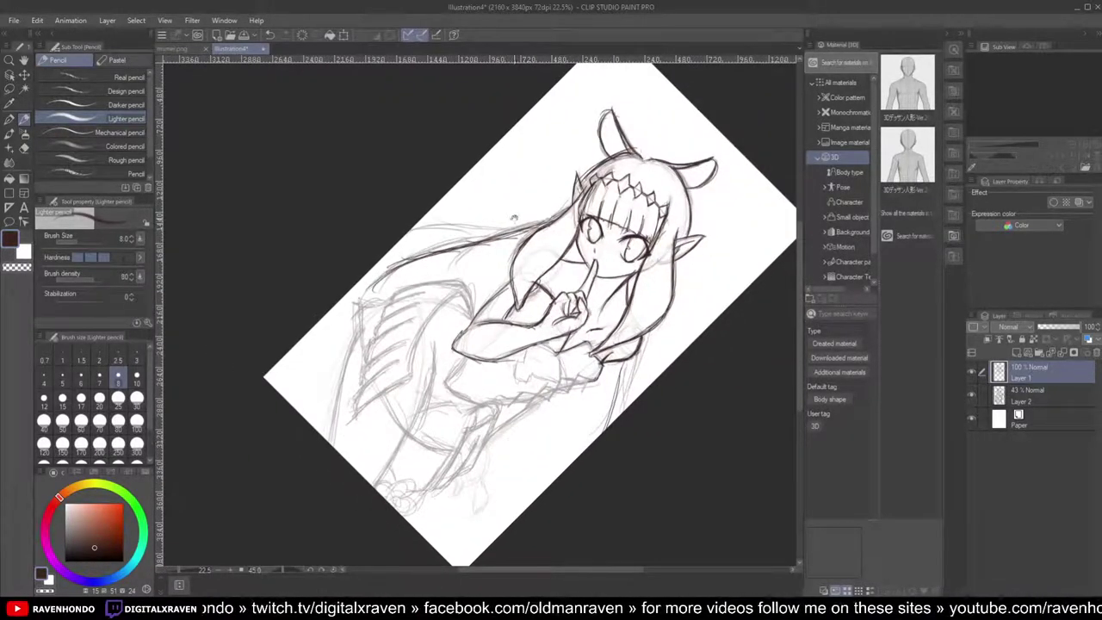
scroll(519, 217, up, 3)
drag(579, 367, 557, 276)
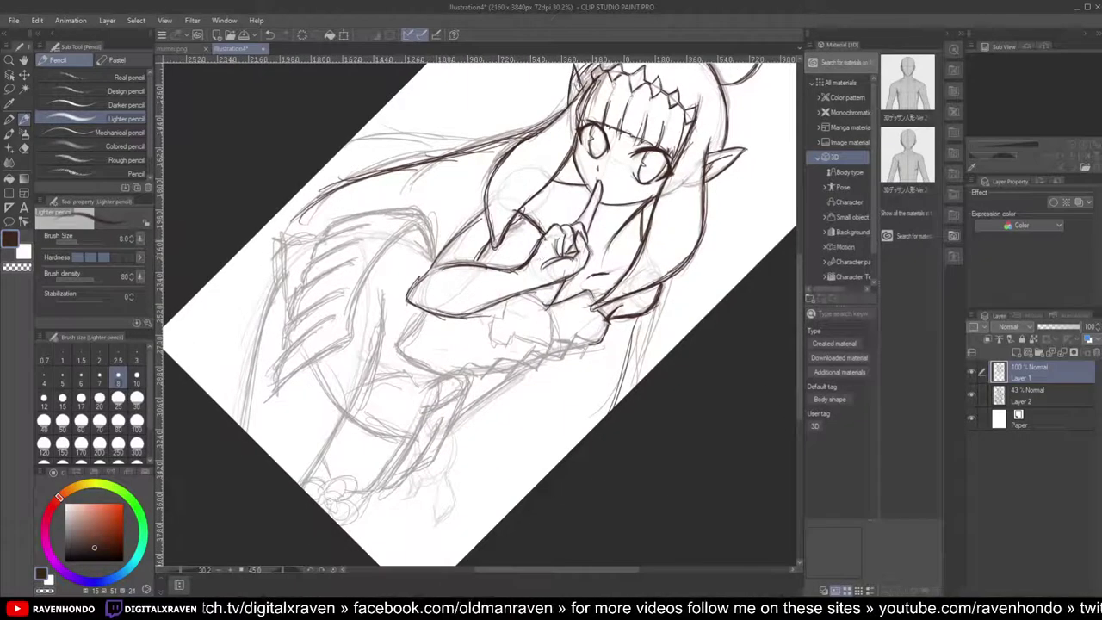
scroll(541, 250, up, 2)
scroll(542, 251, down, 5)
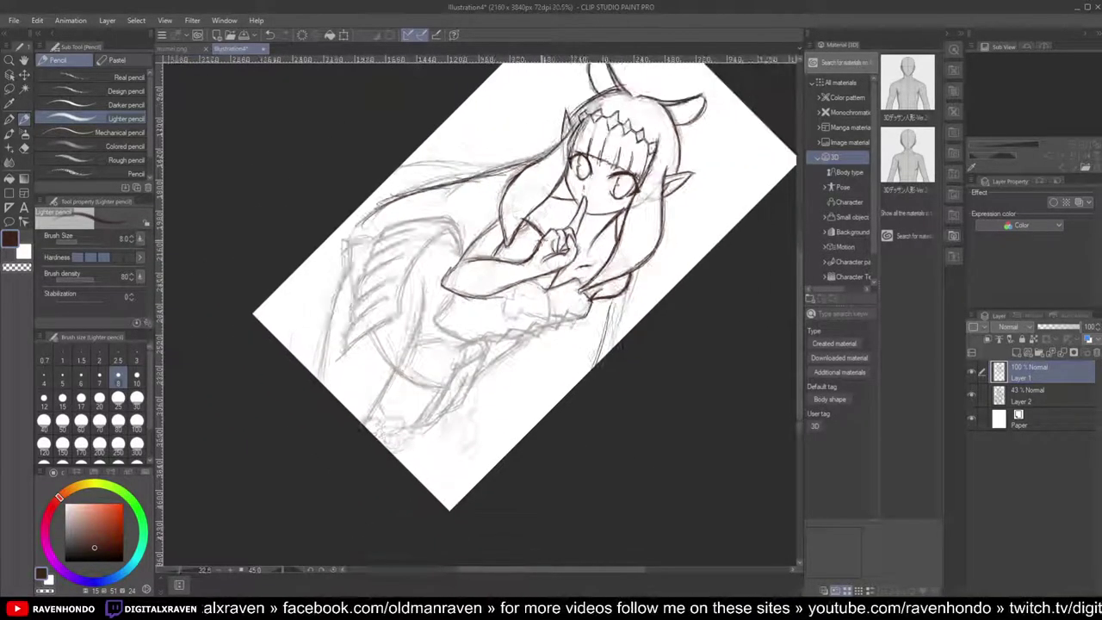
scroll(482, 301, down, 3)
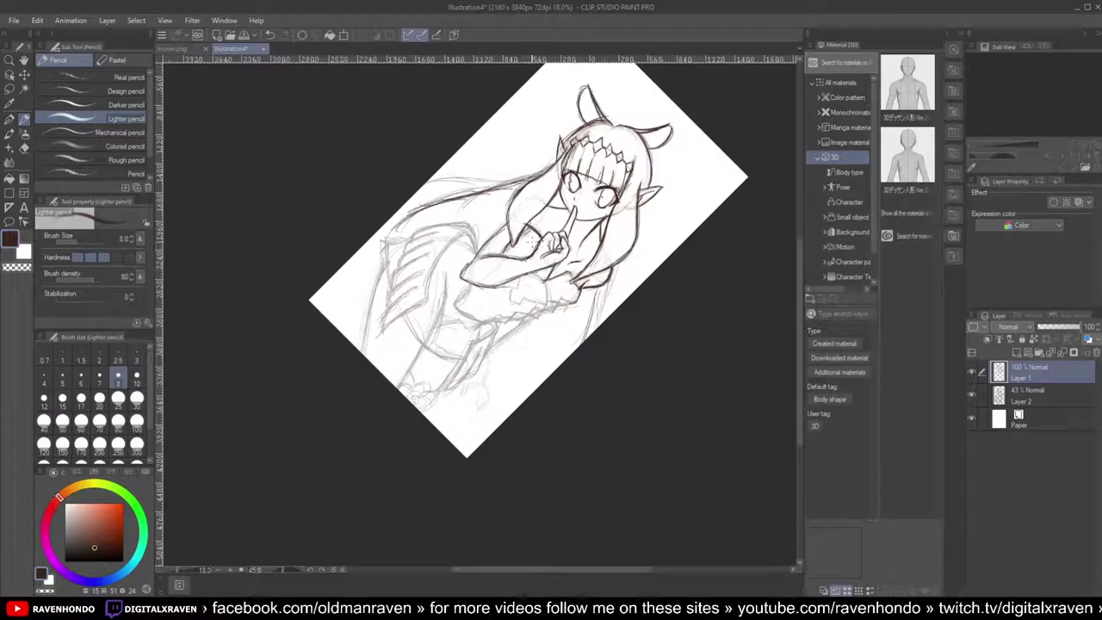
scroll(532, 245, up, 3)
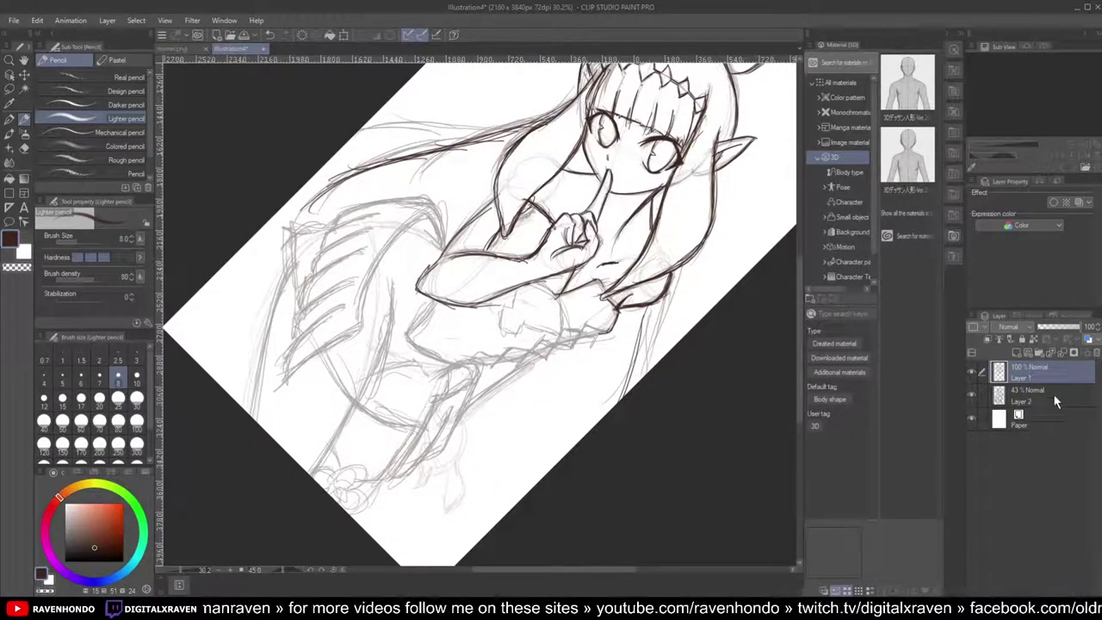
Step: Lower the opacity of both sketch layers, Layer 1 and Layer 2, to 20%
click(1040, 398)
click(1080, 331)
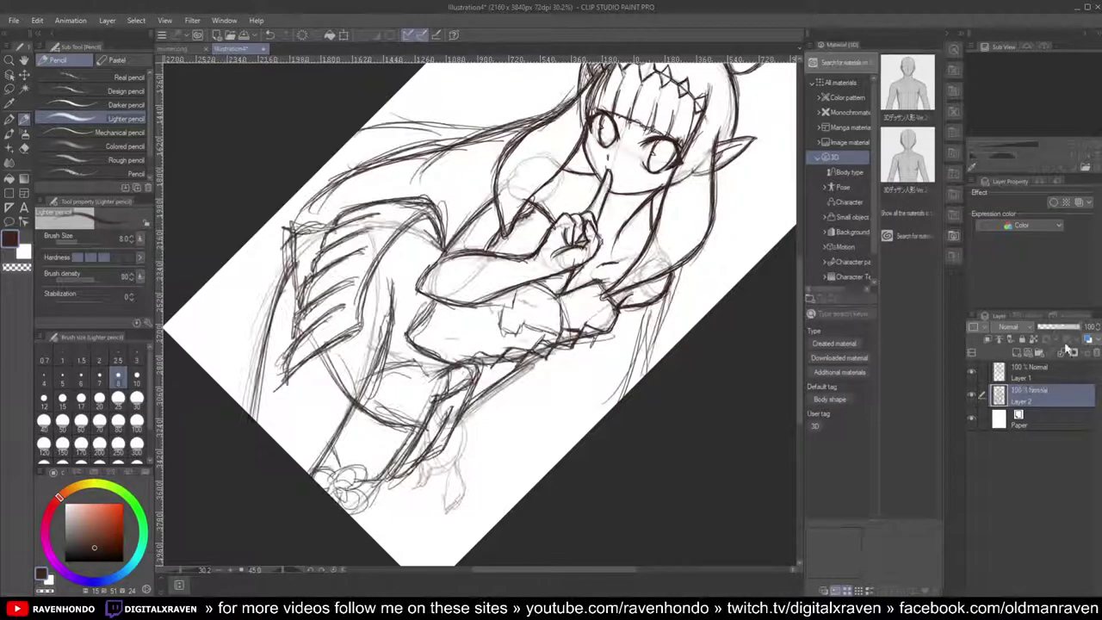
key(ctrl+minus)
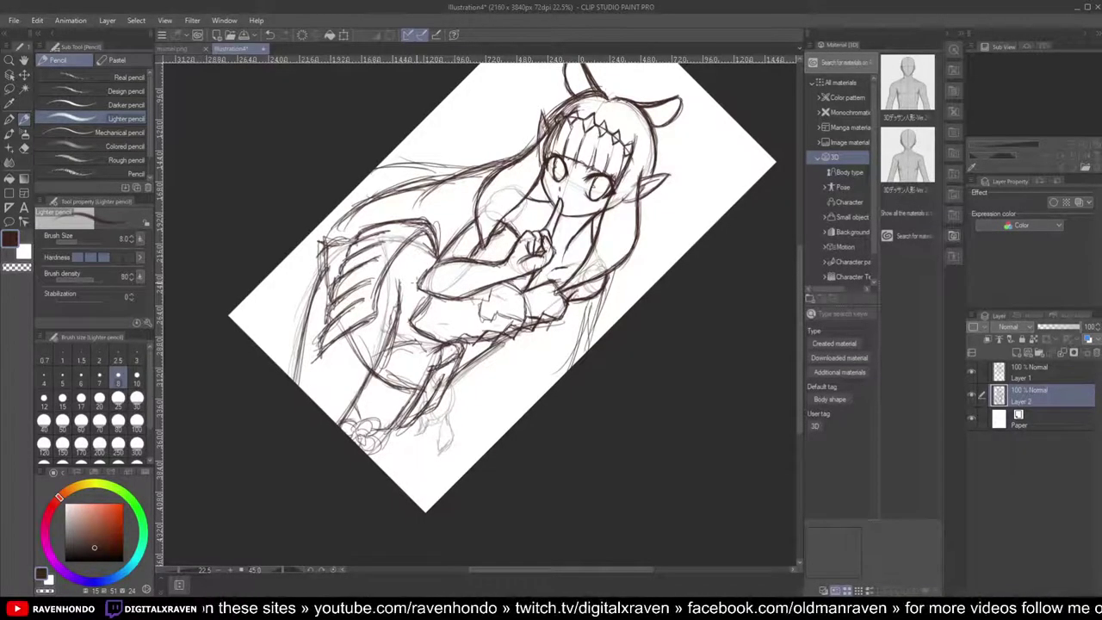
ctrl+click(1050, 367)
mouse_move(1087, 330)
mouse_down()
mouse_move(1050, 325)
mouse_move(1061, 318)
mouse_move(1044, 311)
mouse_up()
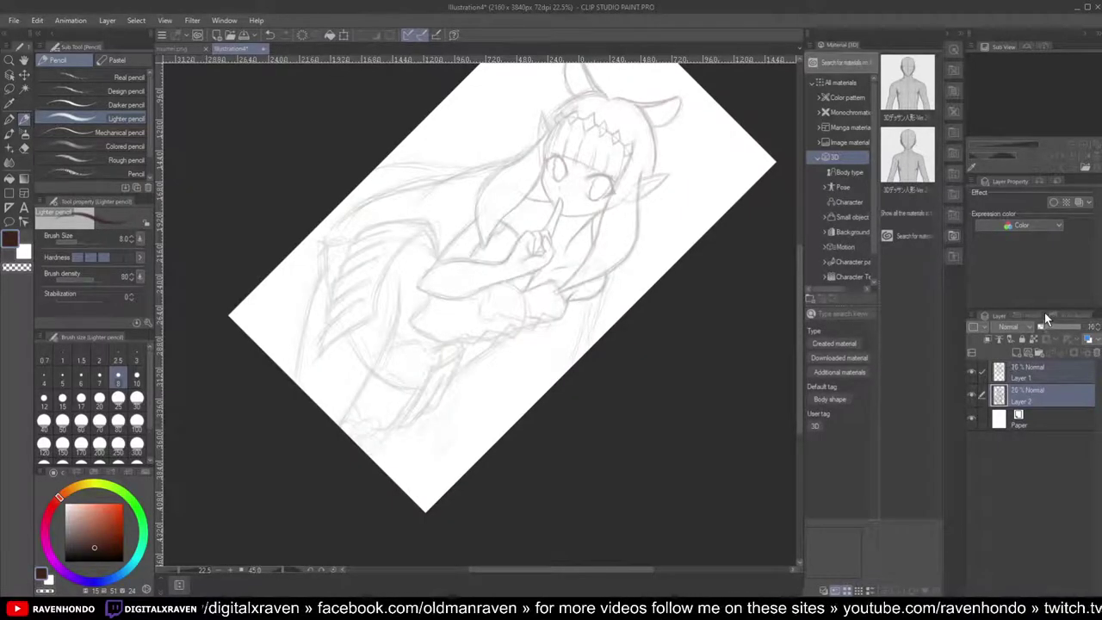
Step: Add a new raster layer and place it above both sketch layers
click(1014, 351)
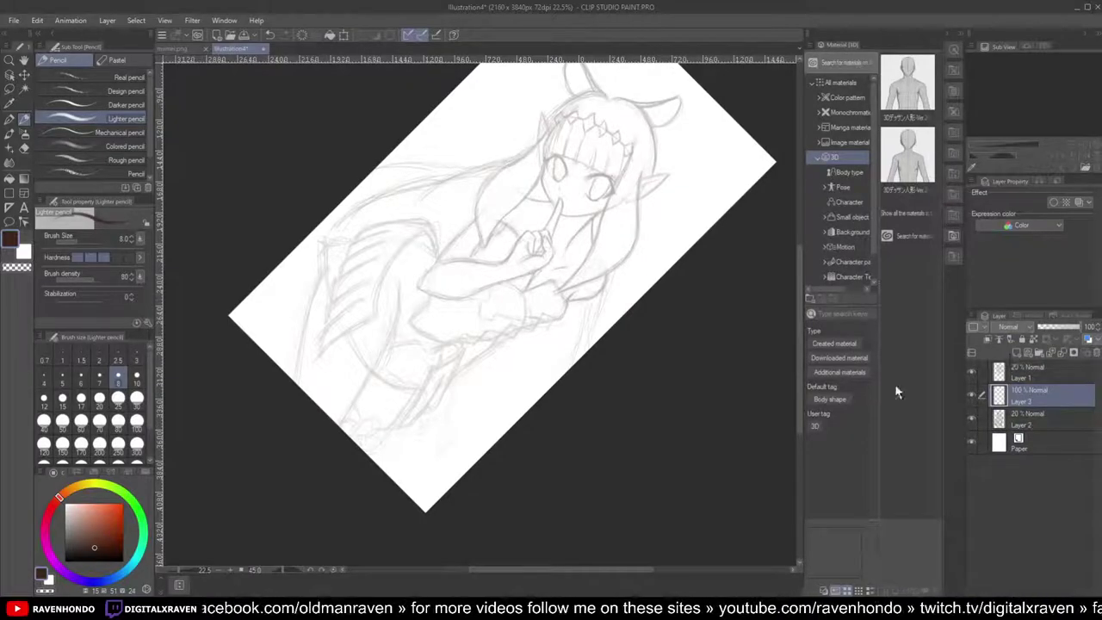
drag(1038, 377, 1037, 372)
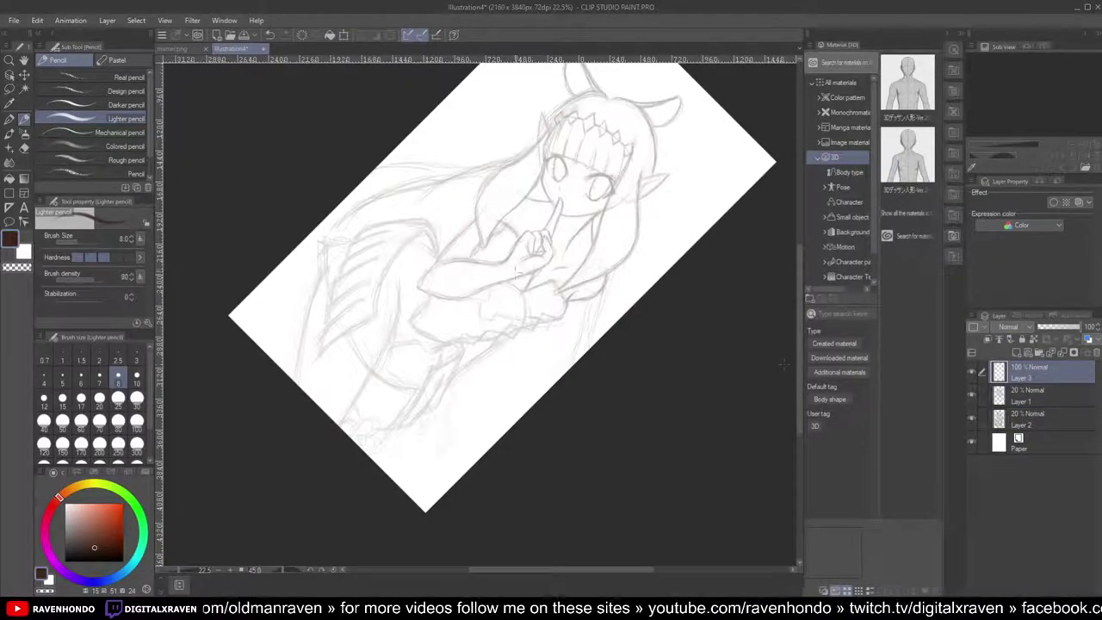
Step: Switch to the G-pen with the strongest anti-aliasing, try a stroke on the canvas, and undo it
scroll(591, 263, up, 3)
scroll(585, 255, down, 4)
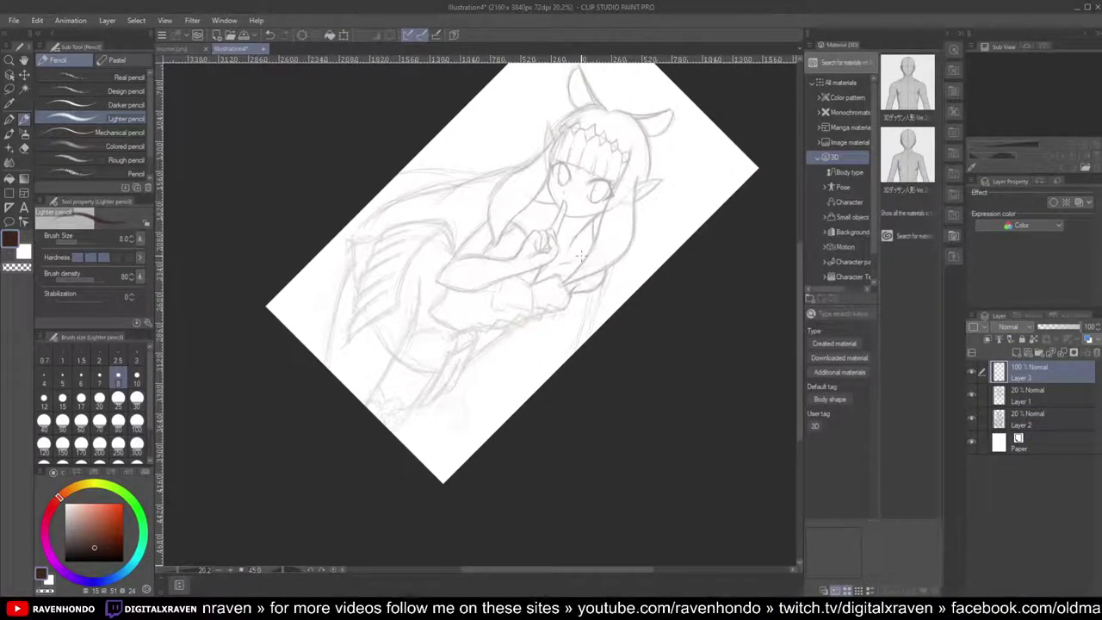
drag(625, 195, 617, 274)
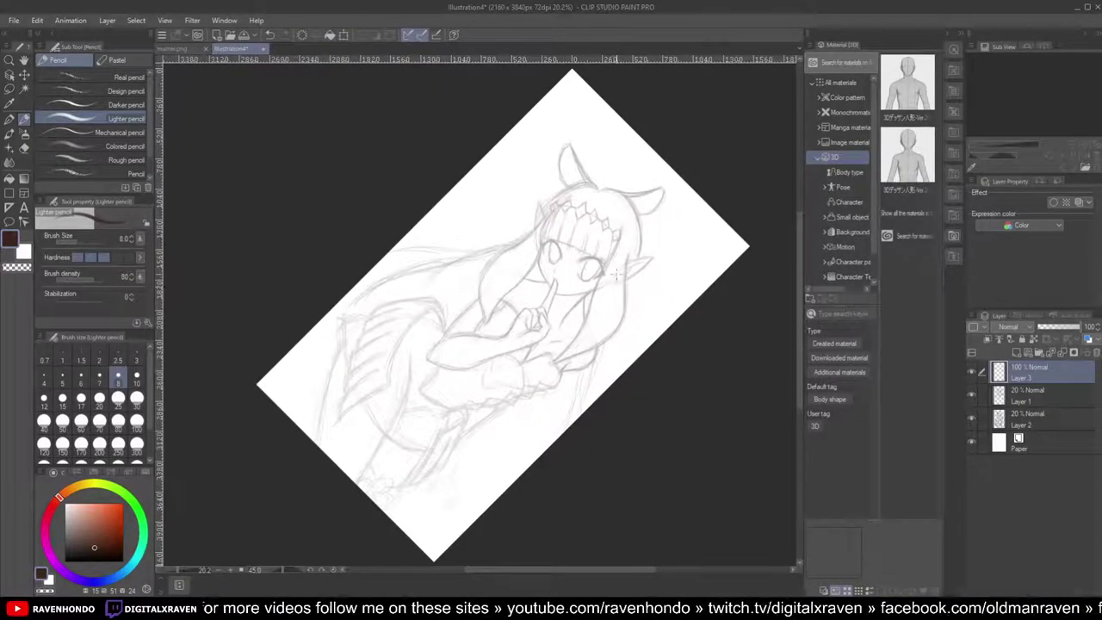
click(9, 119)
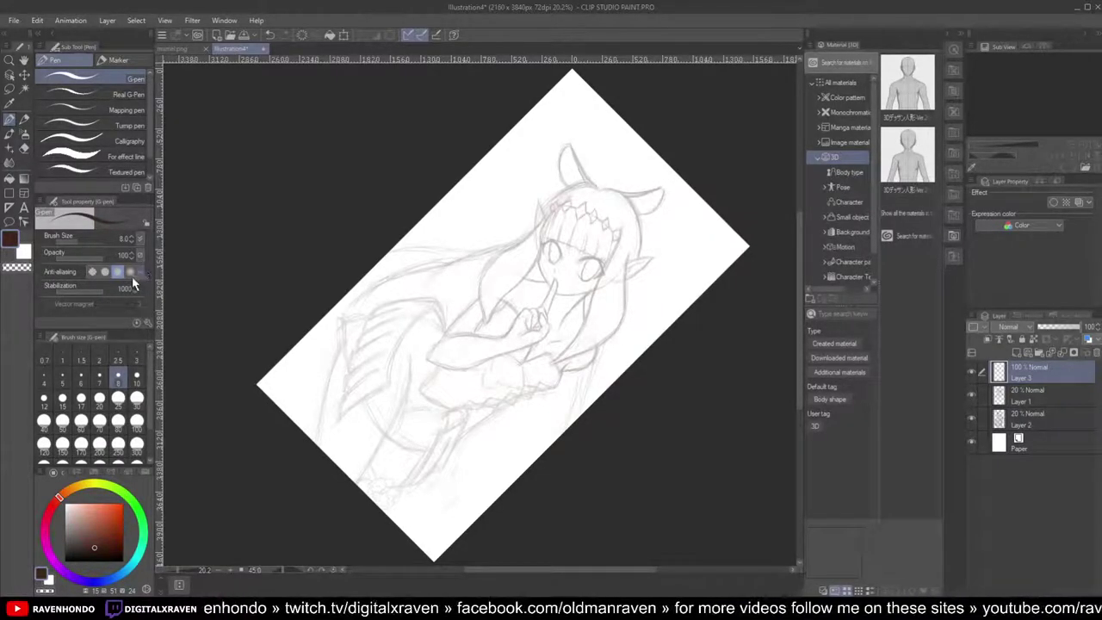
drag(379, 320, 320, 365)
key(ctrl+z)
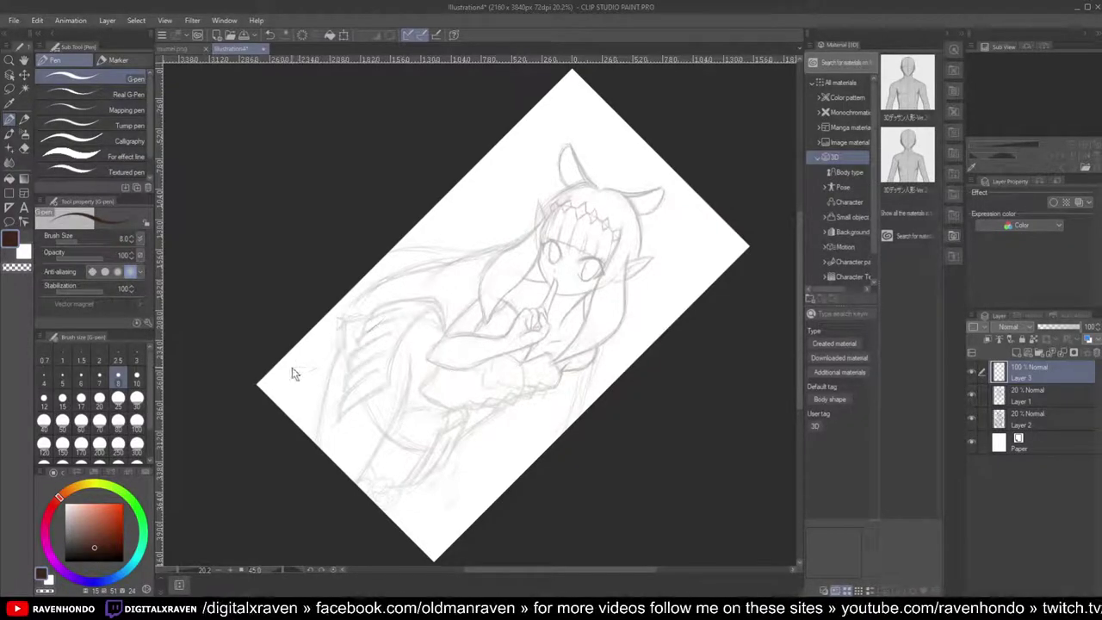
Step: Reset the canvas rotation to 0° with the character's face framed for inking
scroll(291, 367, up, 2)
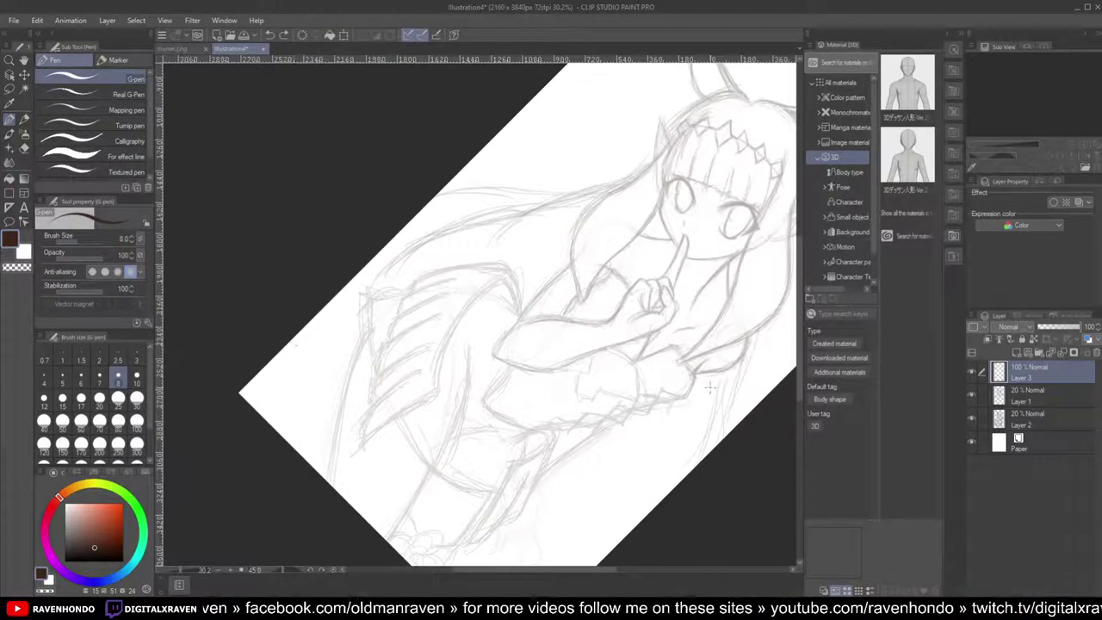
drag(734, 225, 551, 294)
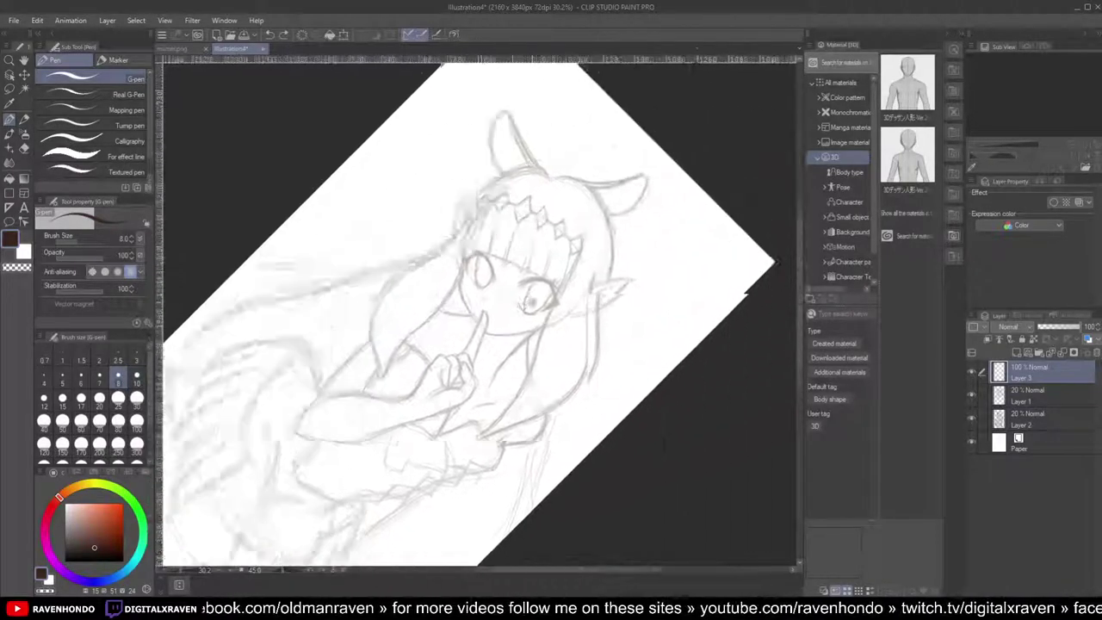
scroll(592, 270, up, 3)
drag(646, 244, 591, 277)
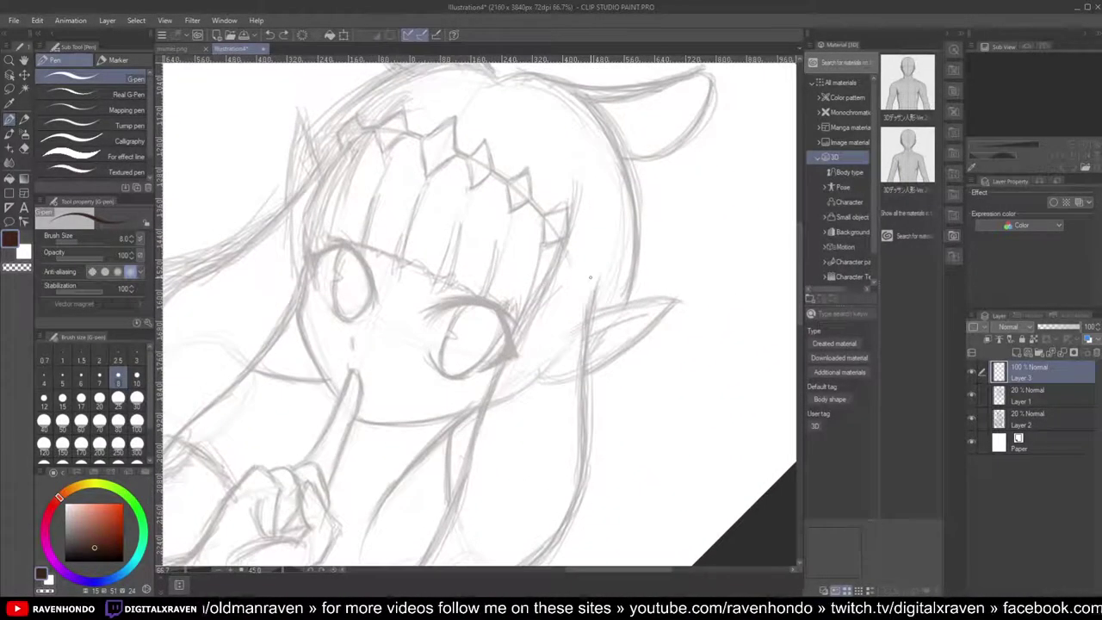
key(minus)
key(minus)
key(minus)
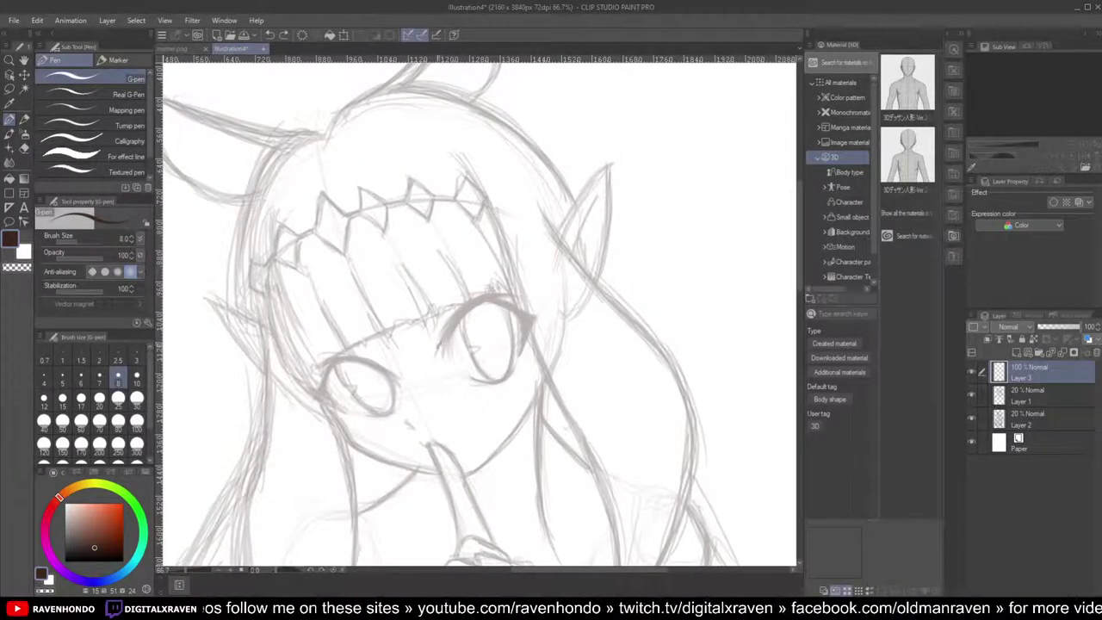
drag(458, 317, 515, 298)
key(ctrl+z)
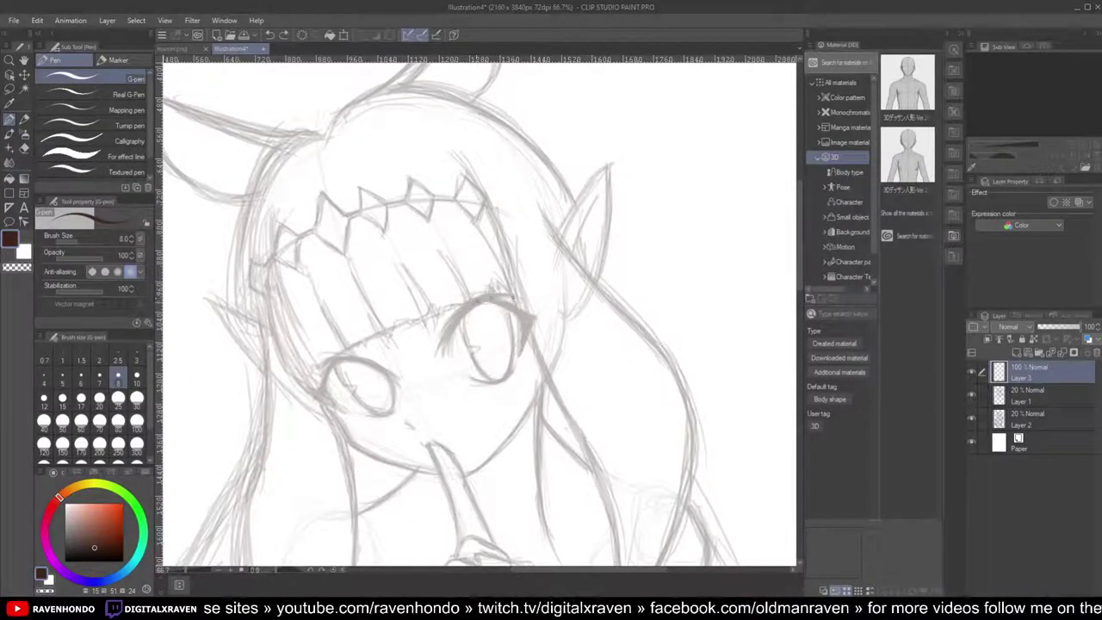
drag(456, 307, 433, 341)
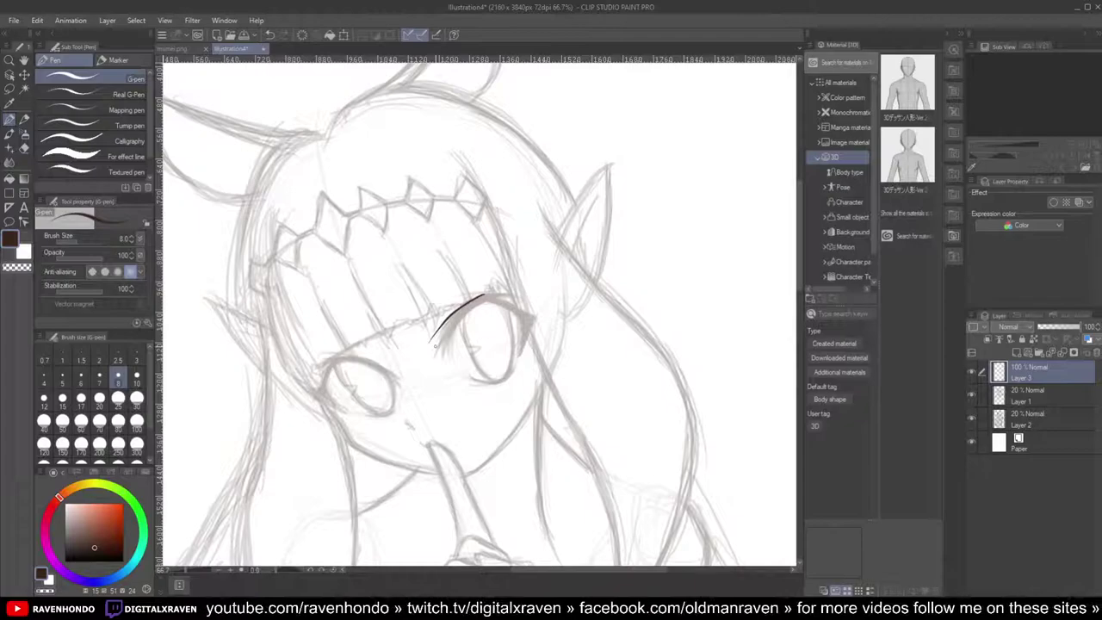
key(ctrl+z)
Step: Ink the upper edge of the lash line on the image-right eye, with tapered lash tips at its inner corner
scroll(448, 340, up, 4)
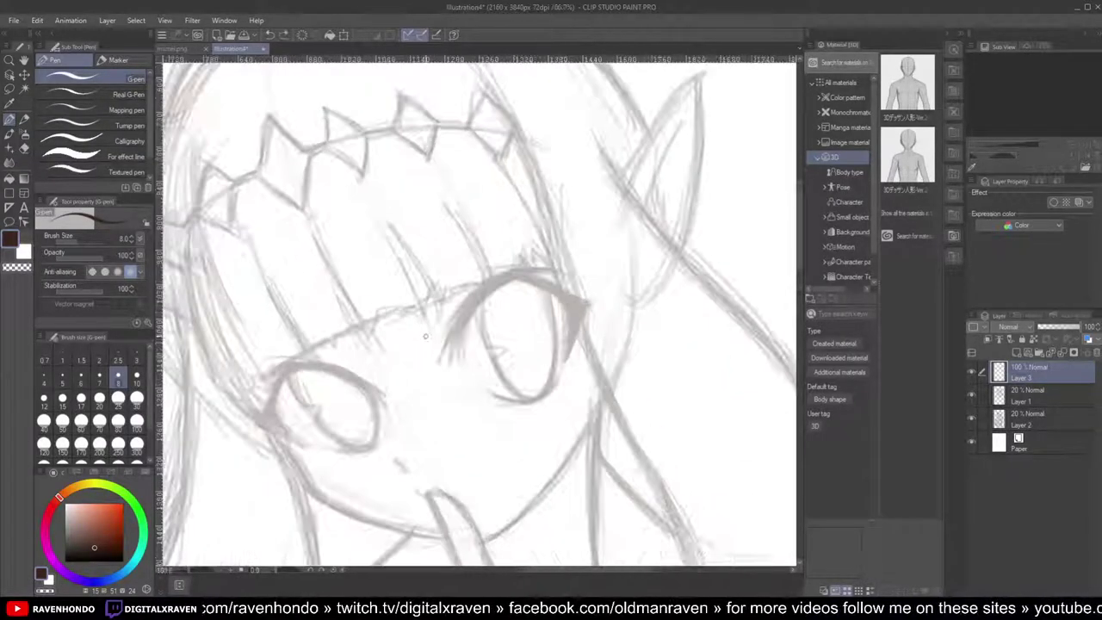
mouse_move(572, 223)
mouse_down()
mouse_move(501, 260)
mouse_move(405, 352)
mouse_up()
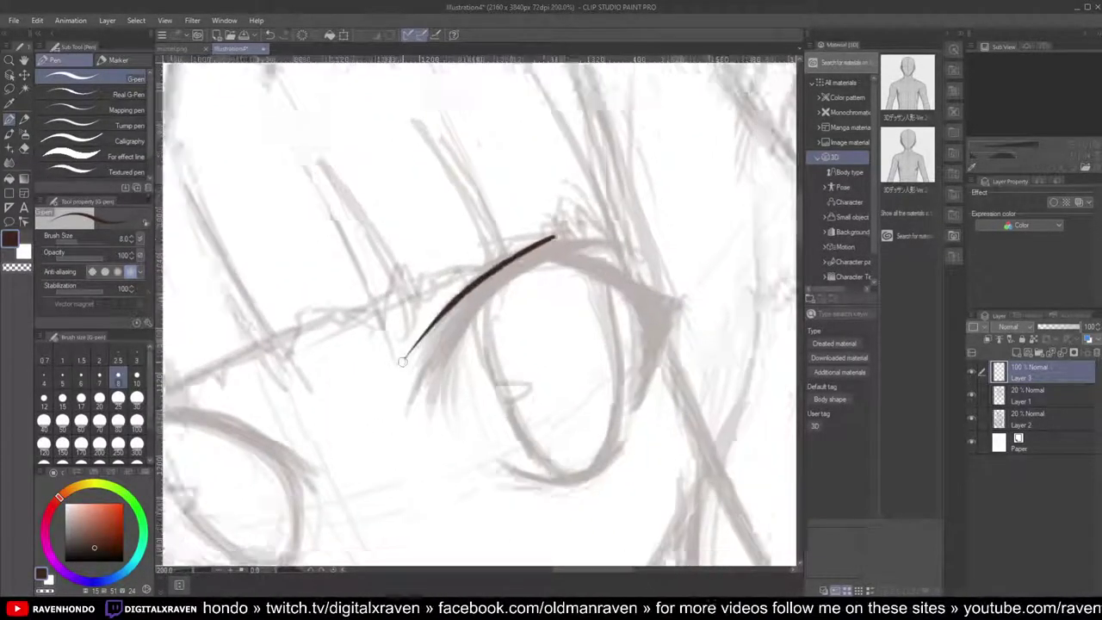
drag(515, 209, 442, 278)
scroll(441, 283, down, 4)
scroll(441, 283, up, 3)
mouse_move(507, 216)
mouse_down()
mouse_move(468, 272)
mouse_move(450, 327)
mouse_up()
drag(492, 256, 451, 327)
scroll(478, 280, down, 4)
scroll(478, 286, down, 3)
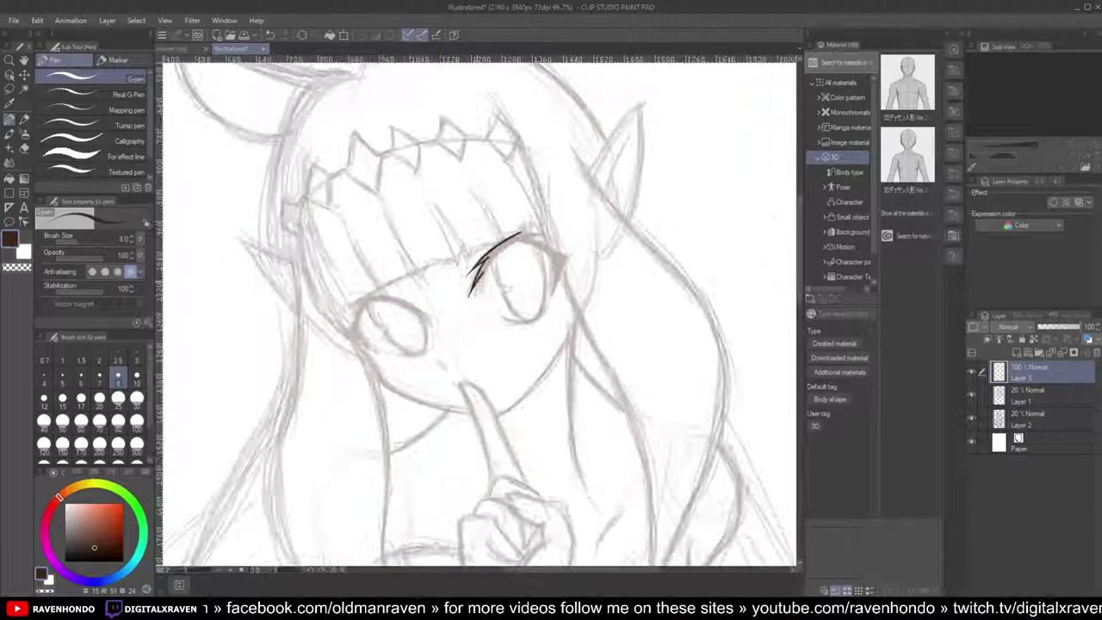
scroll(481, 275, up, 3)
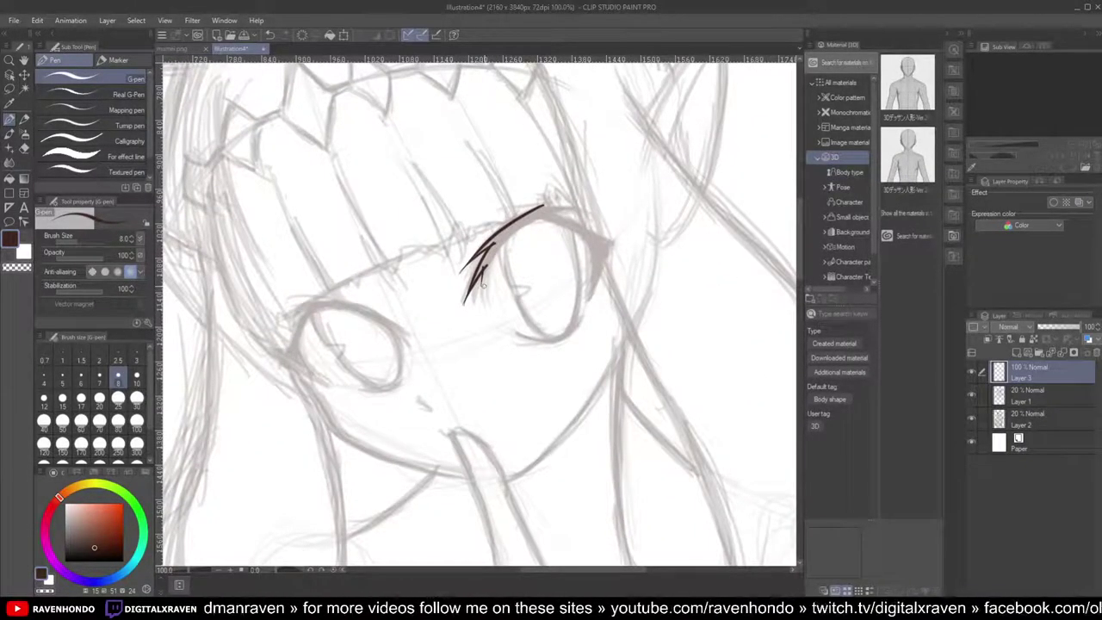
Step: Rotate the canvas and ink the lower edge of the upper lash line around the inner lash tips, redoing the first stroke
key(asciicircum)
key(asciicircum)
key(asciicircum)
key(asciicircum)
key(asciicircum)
key(asciicircum)
key(asciicircum)
key(asciicircum)
key(asciicircum)
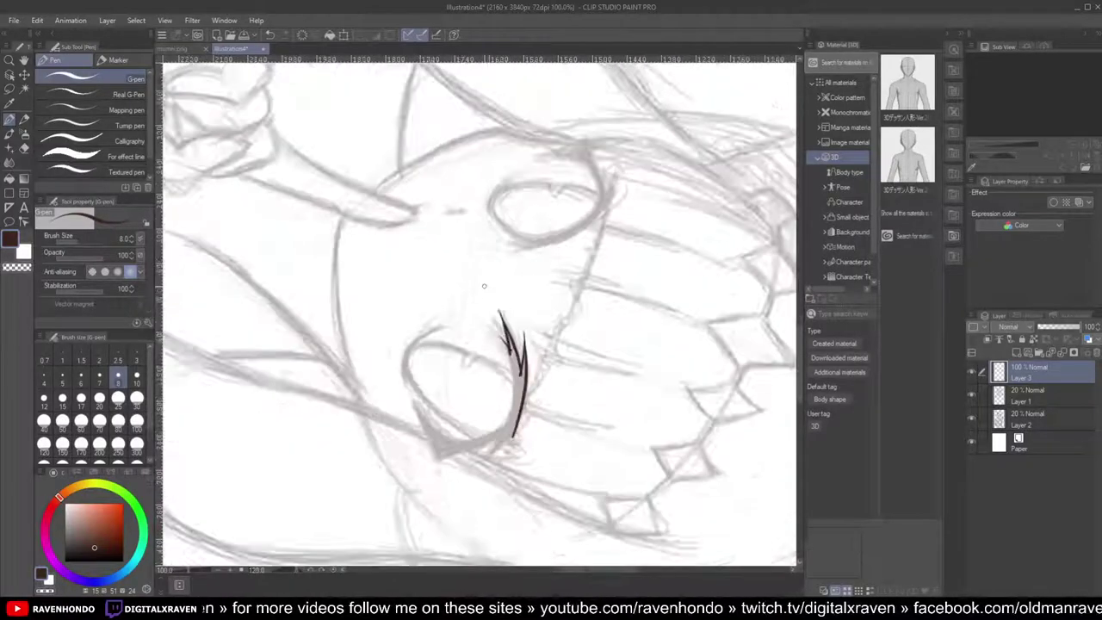
scroll(474, 259, up, 4)
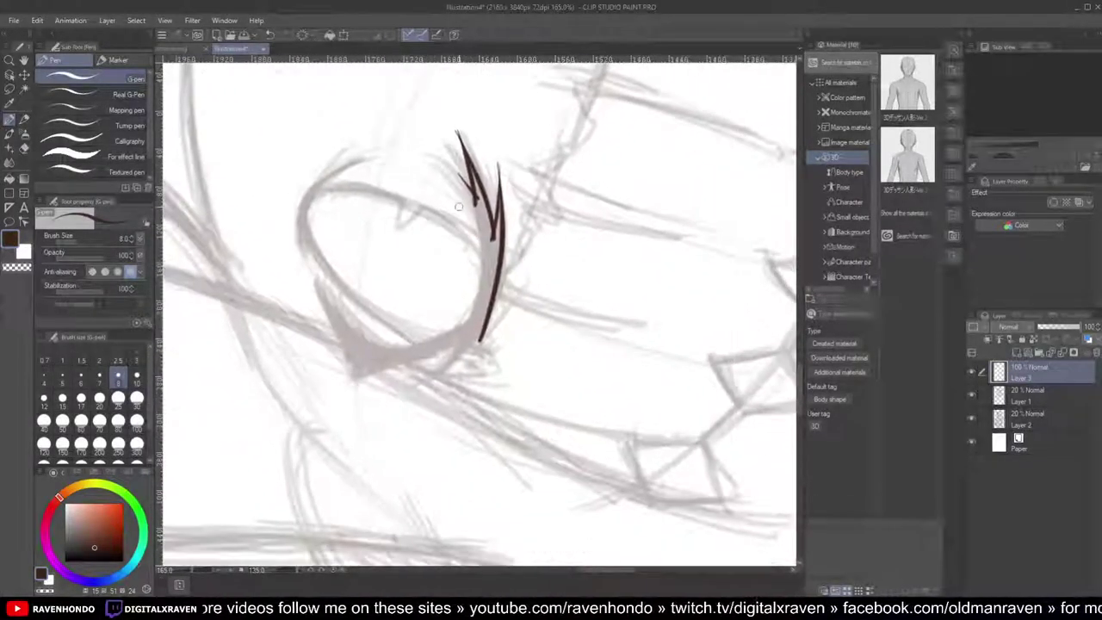
mouse_move(471, 319)
mouse_down()
mouse_move(477, 222)
mouse_move(439, 133)
mouse_up()
key(ctrl+z)
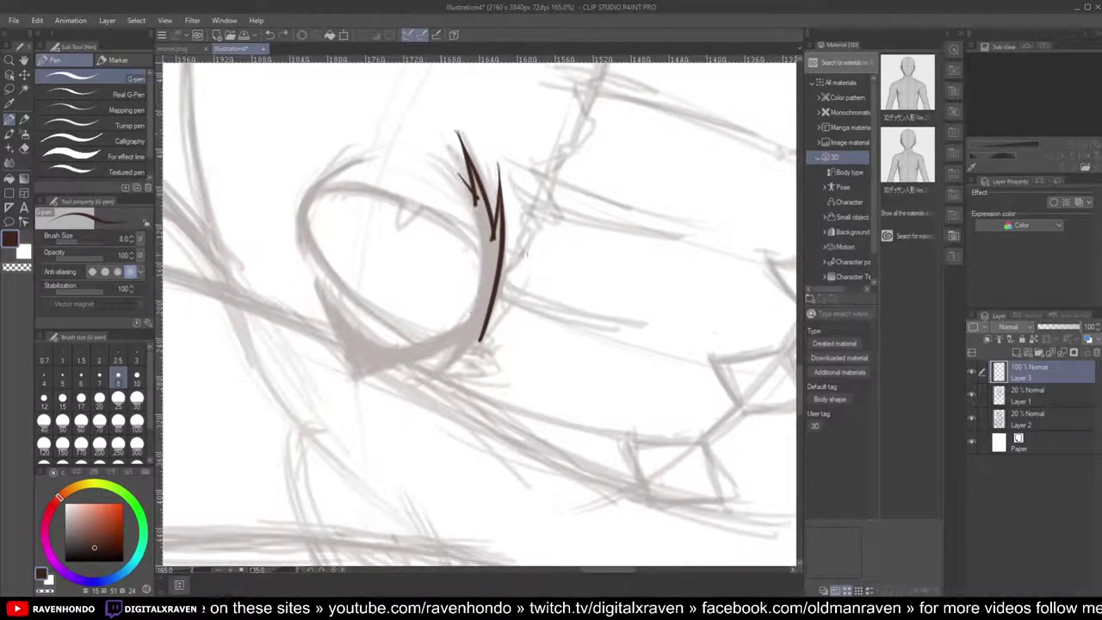
mouse_move(471, 316)
mouse_down()
mouse_move(480, 224)
mouse_move(453, 157)
mouse_up()
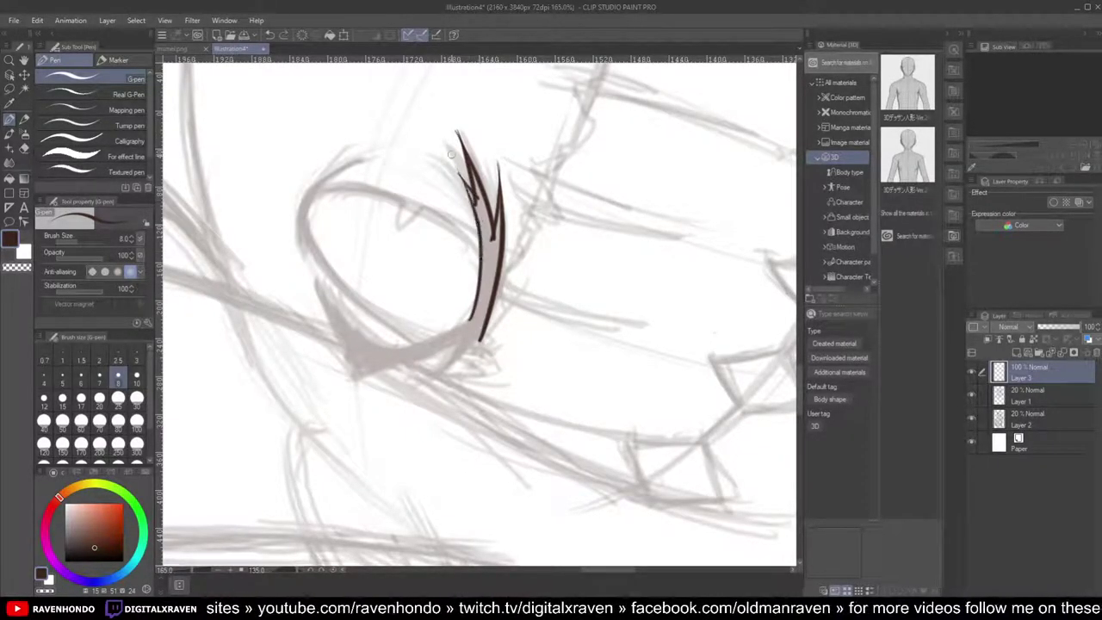
Step: Extend both edges of the lash line past the top of the eye and ink a pointed outer lash
scroll(454, 156, down, 4)
scroll(454, 159, up, 3)
drag(559, 289, 659, 234)
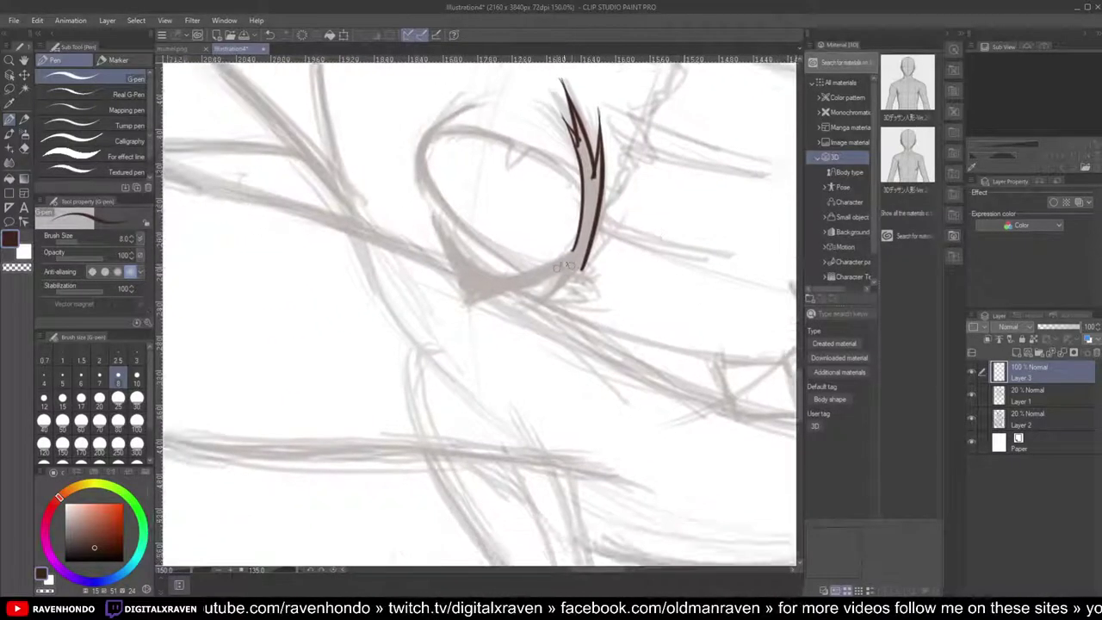
drag(582, 265, 515, 317)
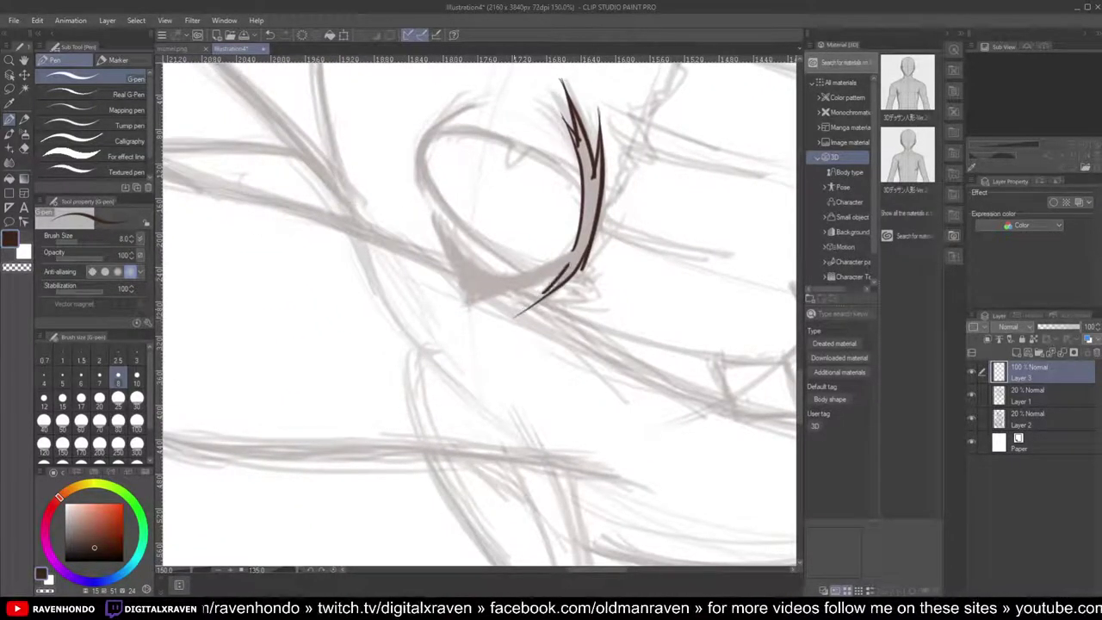
drag(568, 264, 448, 317)
scroll(453, 318, down, 2)
scroll(458, 320, down, 4)
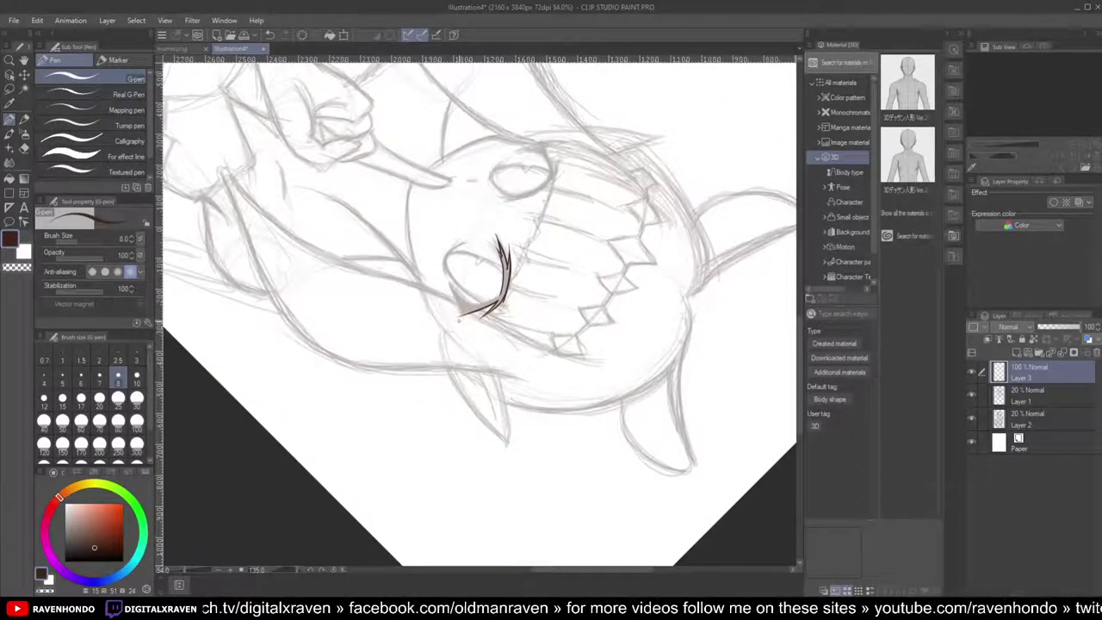
Step: Ink the pointed outer corner of the upper lash line with a short notch tapering down beside the eye
drag(458, 321, 536, 302)
drag(582, 447, 636, 251)
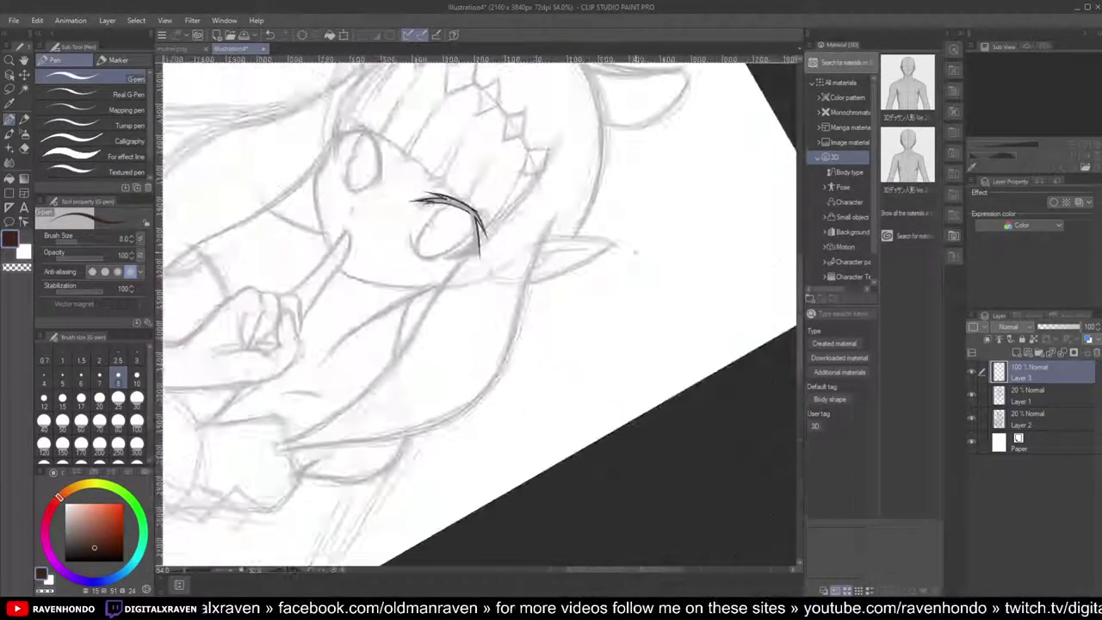
key(minus)
key(minus)
key(minus)
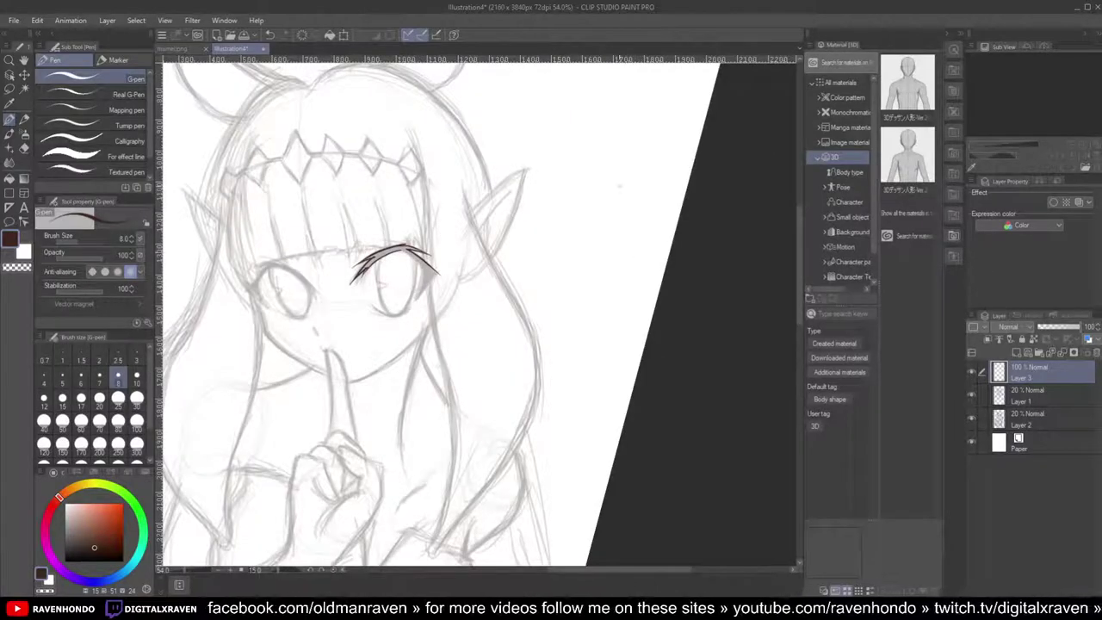
scroll(423, 276, up, 4)
drag(431, 275, 371, 334)
scroll(376, 330, down, 4)
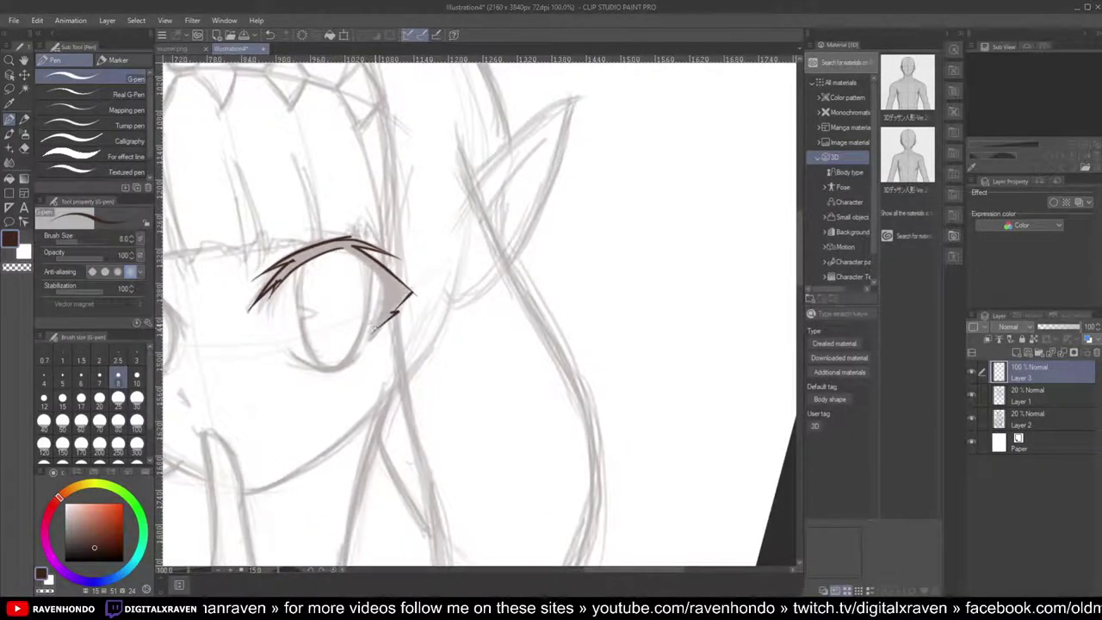
Step: Ink the inner edge of the outer-corner wedge to close the lash outline
key(asciicircum)
key(asciicircum)
key(asciicircum)
key(asciicircum)
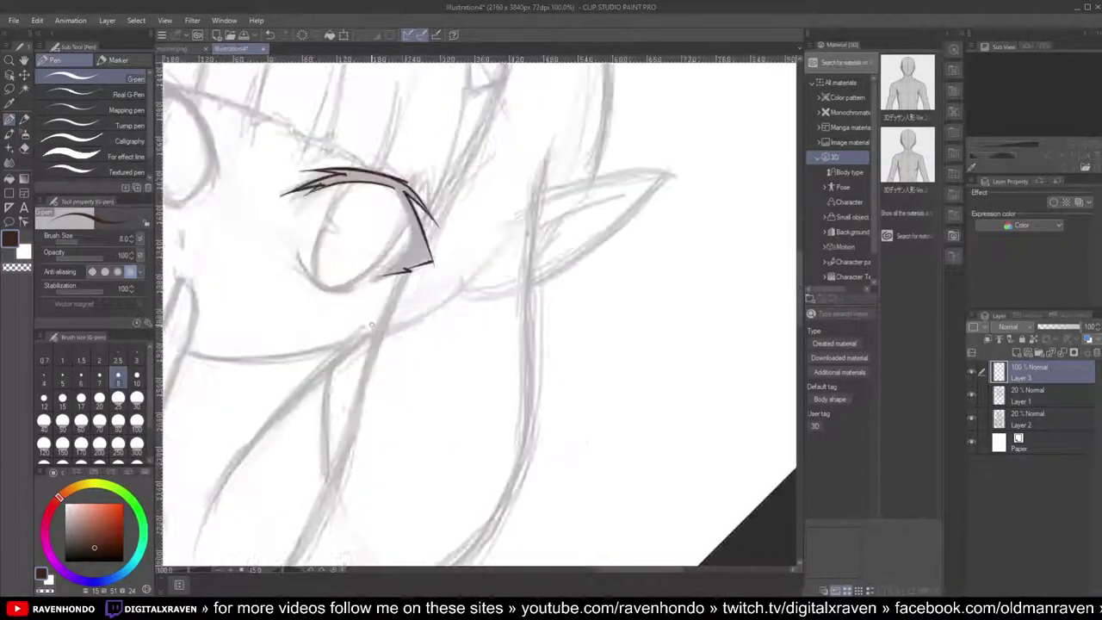
scroll(467, 166, up, 5)
scroll(468, 167, up, 2)
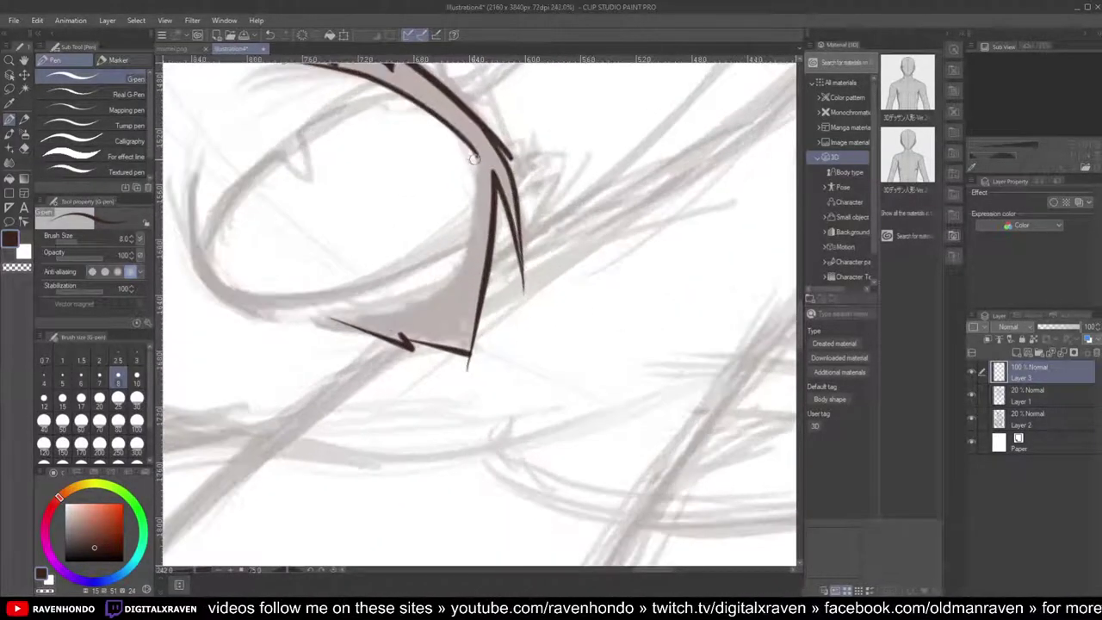
mouse_move(472, 153)
mouse_down()
mouse_move(475, 245)
mouse_move(454, 312)
mouse_move(307, 310)
mouse_up()
scroll(307, 311, down, 5)
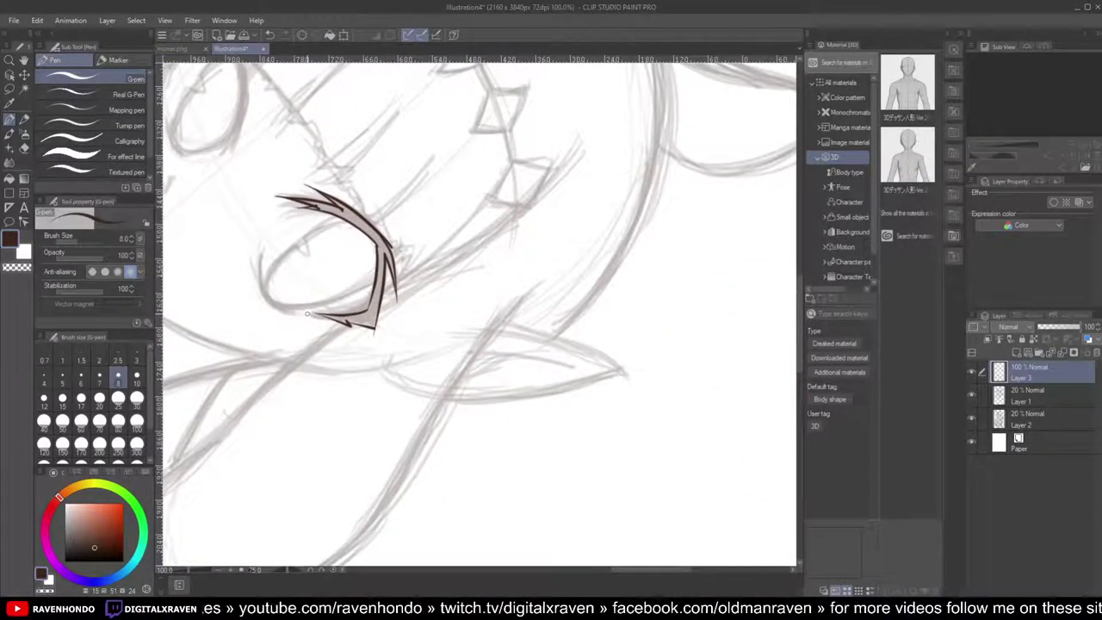
Step: Fill the inner lash tips and the adjoining part of the upper lash band with solid dark brown at brush size 8
scroll(307, 314, up, 1)
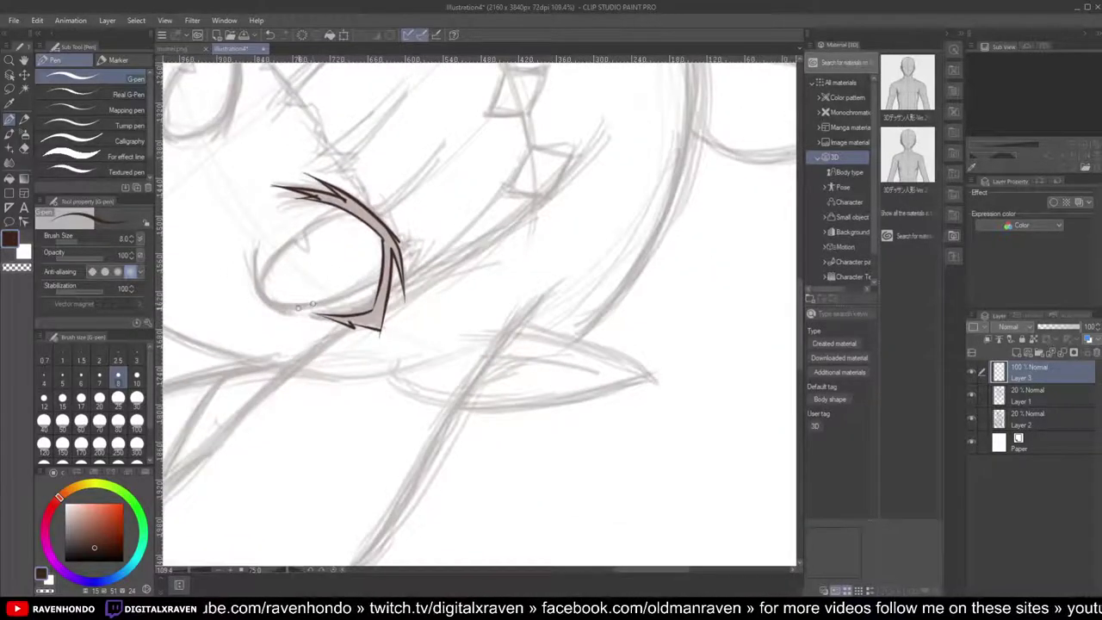
key(^)
key(^)
key(^)
key(^)
scroll(282, 239, up, 2)
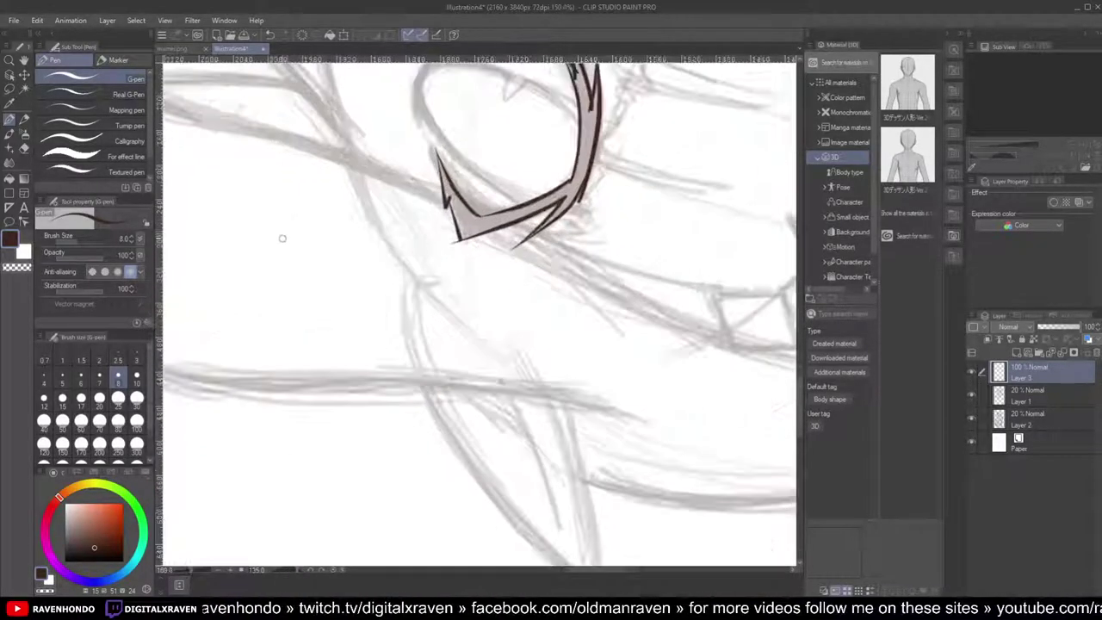
drag(626, 226, 305, 349)
scroll(275, 334, up, 1)
drag(434, 128, 473, 312)
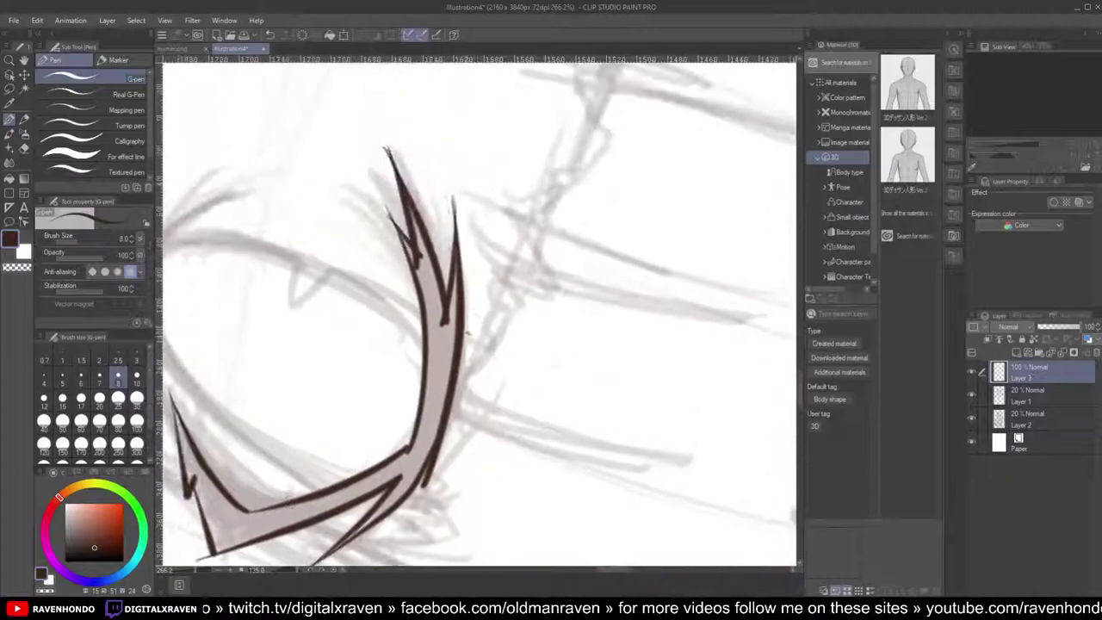
scroll(477, 327, up, 1)
drag(460, 222, 543, 249)
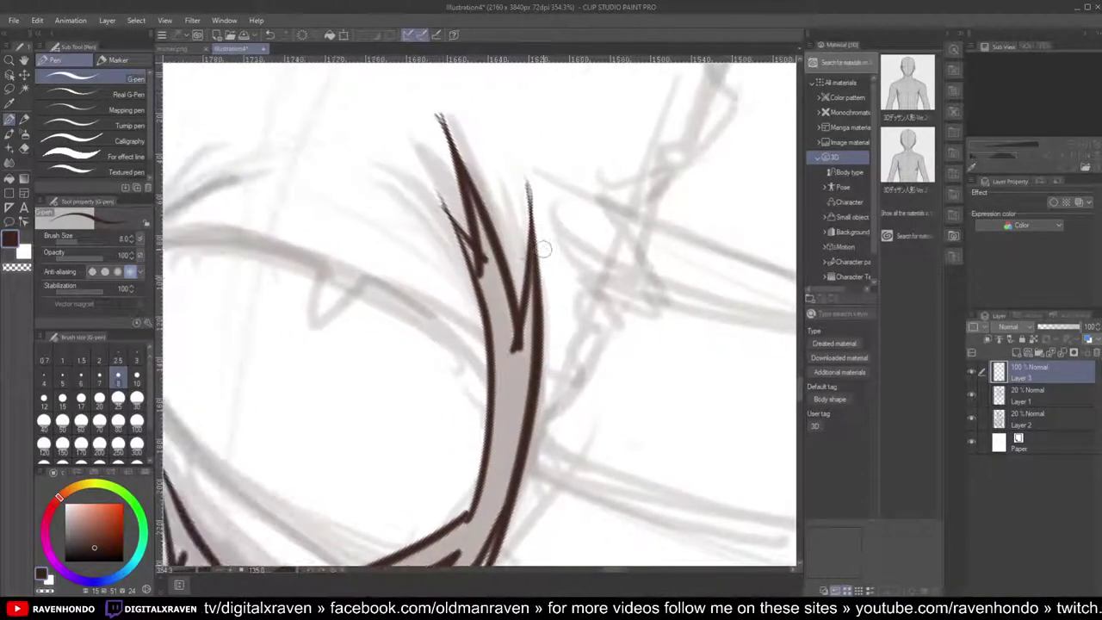
key(^)
key(^)
key(^)
key(^)
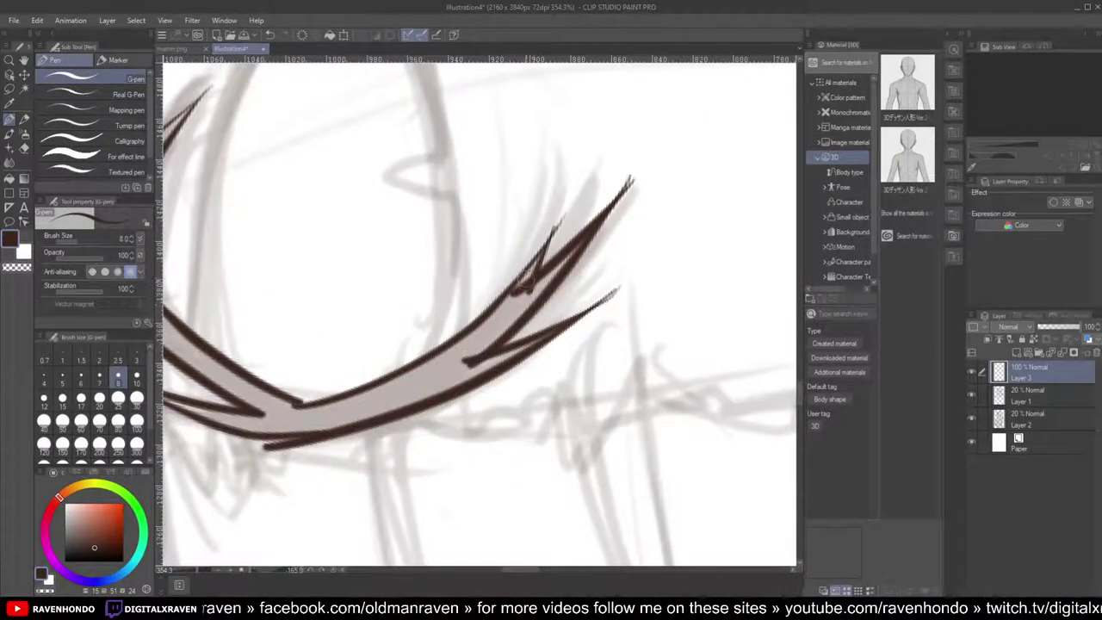
key([)
key([)
key(])
key(])
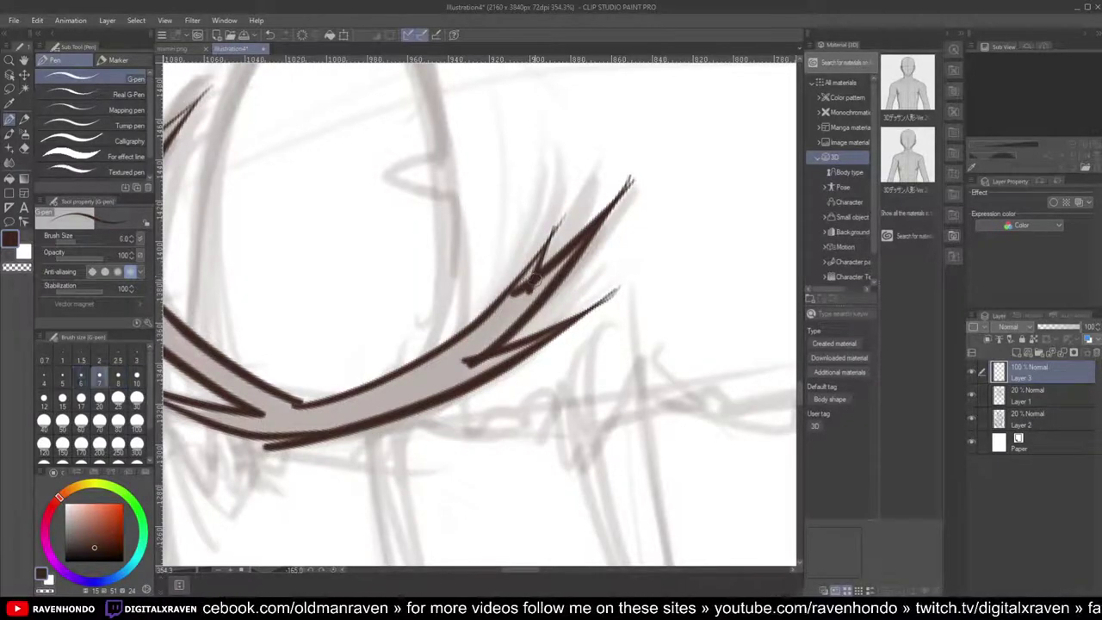
mouse_move(515, 294)
mouse_down()
mouse_move(442, 361)
mouse_move(374, 390)
mouse_move(424, 376)
mouse_up()
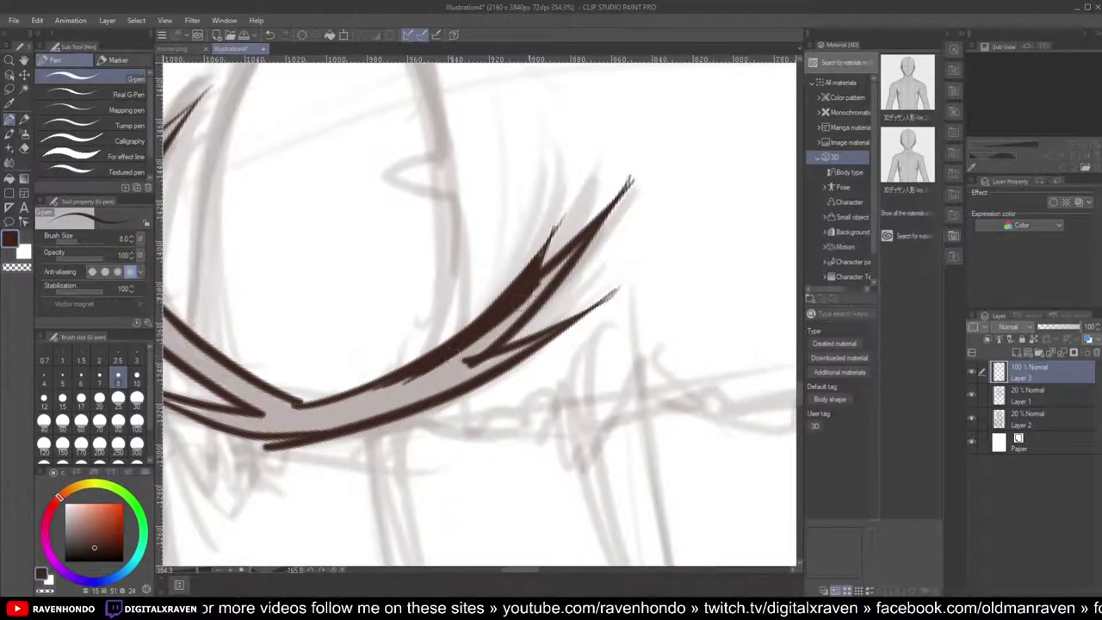
drag(575, 249, 456, 361)
drag(551, 282, 434, 374)
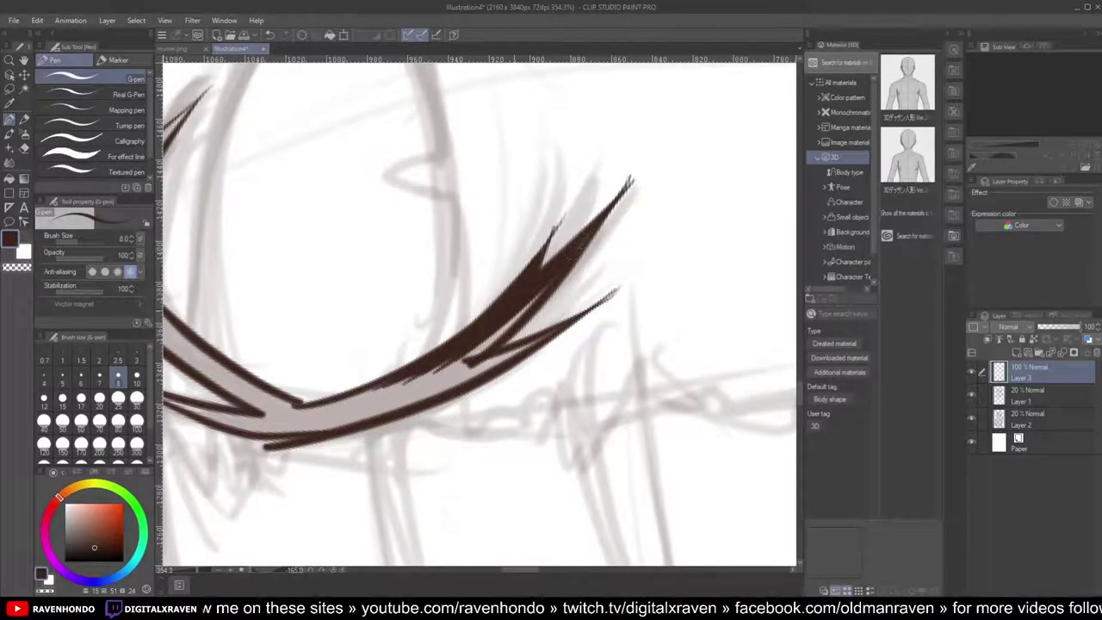
mouse_move(553, 273)
mouse_down()
mouse_move(456, 362)
mouse_move(405, 389)
mouse_up()
drag(517, 301, 382, 396)
drag(461, 363, 361, 403)
drag(487, 349, 358, 415)
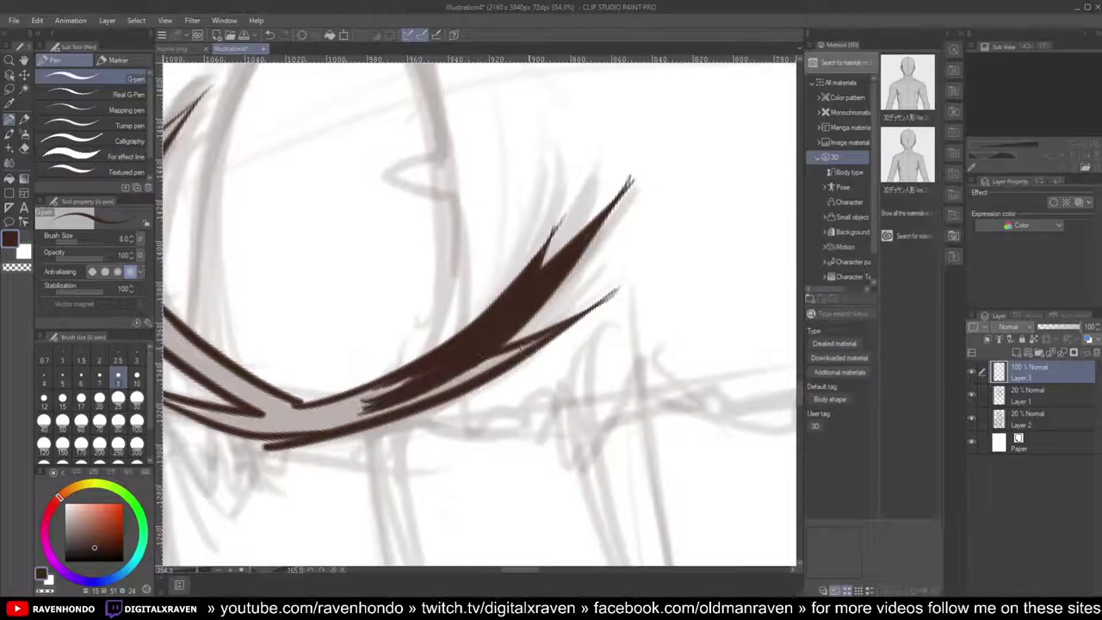
Step: Fill the lower inner lash strand and the remaining gap in the band as far as the middle of the eyelid
drag(544, 337, 358, 417)
drag(473, 378, 301, 431)
mouse_move(439, 383)
mouse_down()
mouse_move(290, 427)
mouse_move(371, 418)
mouse_move(281, 436)
mouse_up()
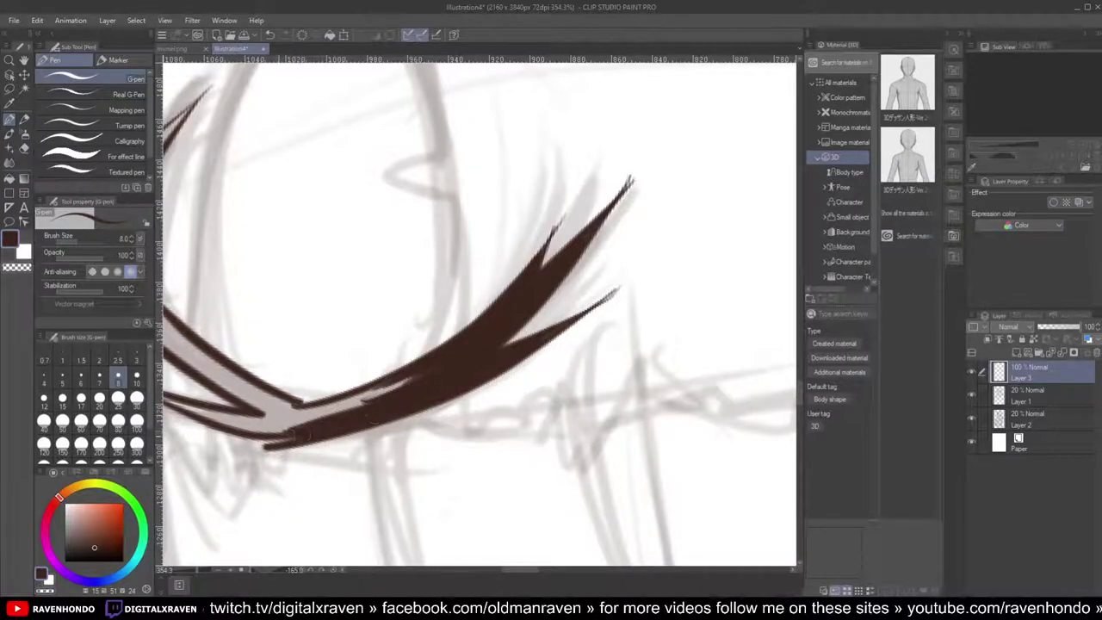
mouse_move(465, 395)
mouse_down()
mouse_move(539, 354)
mouse_move(621, 273)
mouse_move(465, 297)
mouse_up()
drag(565, 260, 382, 335)
drag(461, 306, 406, 315)
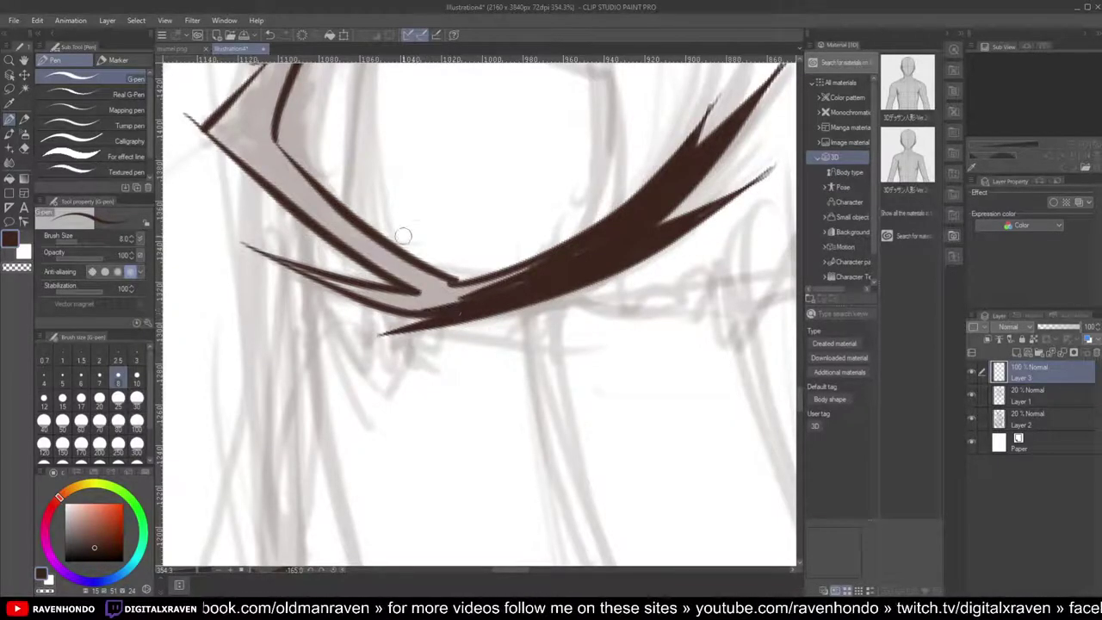
Step: Rotate the canvas and fill the small gap at the bend where the inner lash band meets the outer section
scroll(403, 236, down, 3)
drag(405, 241, 475, 266)
key(minus)
key(minus)
key(minus)
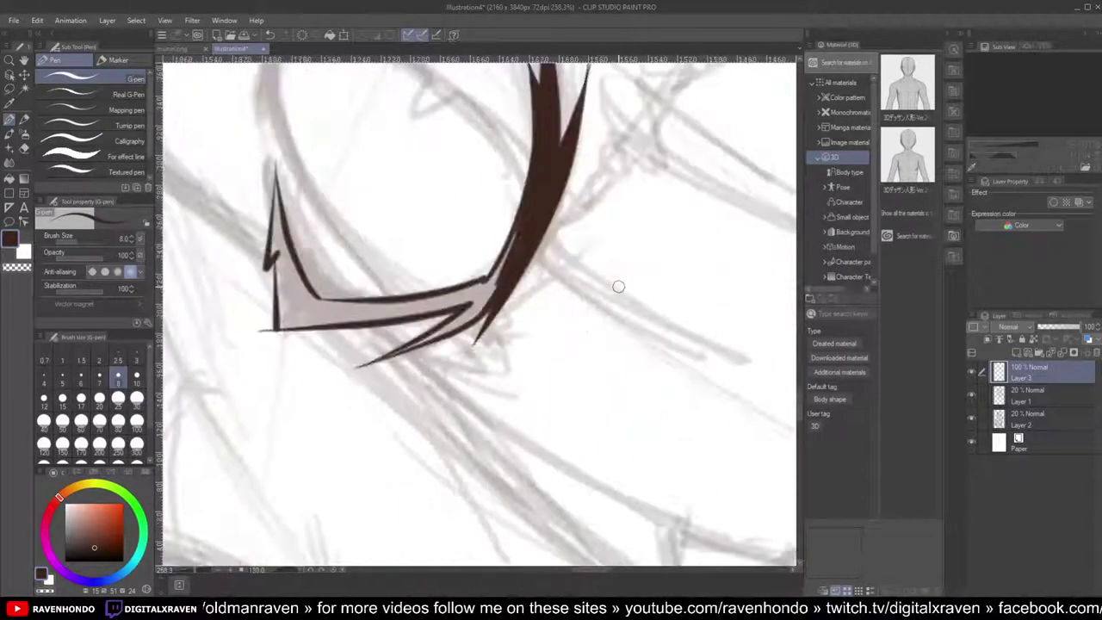
scroll(618, 258, up, 2)
drag(478, 226, 436, 299)
mouse_move(463, 249)
mouse_down()
mouse_move(425, 298)
mouse_move(427, 320)
mouse_up()
scroll(515, 193, down, 4)
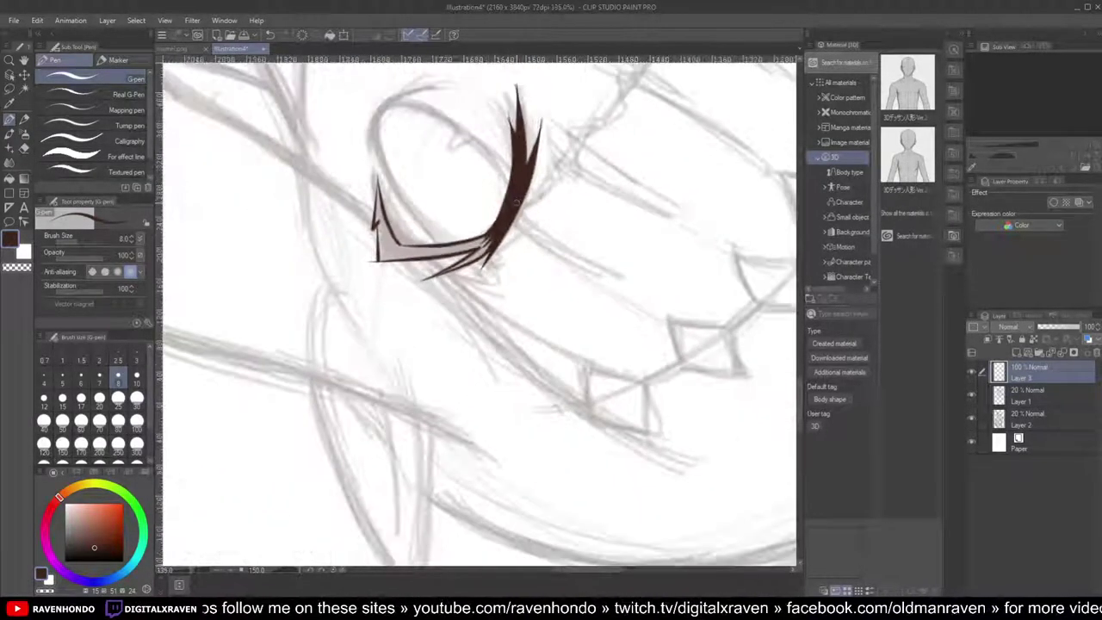
Step: Fill the pointed outer lash and its base where it joins the lash band with solid dark brown
scroll(517, 204, up, 7)
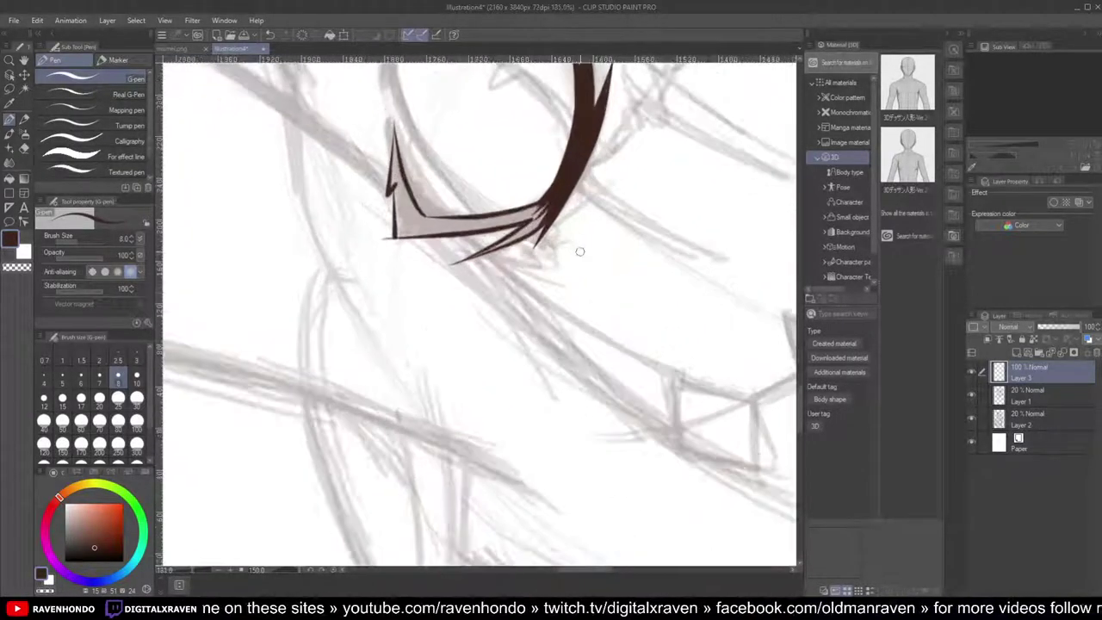
scroll(530, 212, down, 3)
scroll(575, 187, up, 4)
drag(589, 218, 486, 302)
drag(580, 238, 456, 324)
drag(561, 263, 394, 352)
drag(520, 276, 368, 361)
drag(422, 336, 339, 372)
drag(537, 260, 506, 282)
mouse_move(585, 205)
mouse_down()
mouse_move(542, 253)
mouse_move(588, 177)
mouse_up()
scroll(570, 222, down, 4)
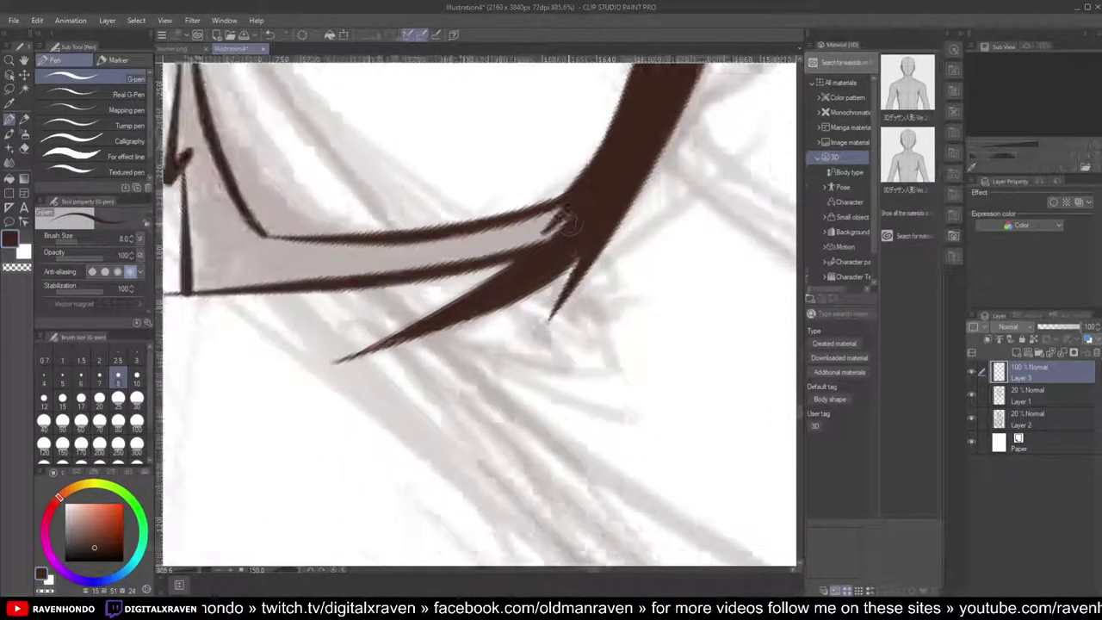
Step: Fill the upper lash band from the outer lash's base toward the outer-corner wedge
mouse_move(592, 218)
mouse_down()
mouse_move(660, 195)
mouse_move(527, 230)
mouse_up()
scroll(660, 195, up, 3)
mouse_move(606, 198)
mouse_down()
mouse_move(476, 231)
mouse_move(604, 242)
mouse_up()
scroll(603, 242, up, 1)
key(minus)
key(minus)
drag(496, 136, 374, 297)
mouse_move(470, 184)
mouse_down()
mouse_move(377, 293)
mouse_move(344, 312)
mouse_up()
mouse_move(525, 109)
mouse_down()
mouse_move(472, 208)
mouse_move(395, 284)
mouse_up()
drag(518, 143, 414, 293)
drag(529, 91, 418, 291)
drag(478, 211, 319, 349)
mouse_move(379, 300)
mouse_down()
mouse_move(284, 374)
mouse_move(297, 372)
mouse_up()
drag(358, 352, 302, 373)
scroll(434, 288, down, 7)
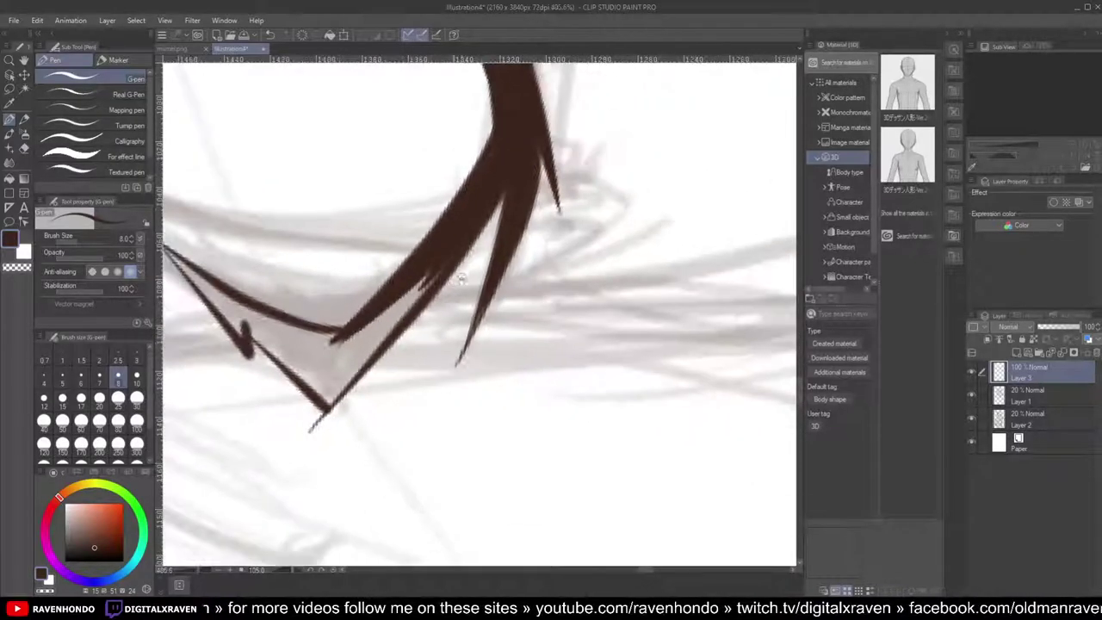
Step: Fill the remaining strip along the band's outer edge down to the point of the outer-corner wedge
scroll(532, 245, up, 8)
mouse_move(498, 244)
mouse_down()
mouse_move(370, 354)
mouse_move(379, 372)
mouse_up()
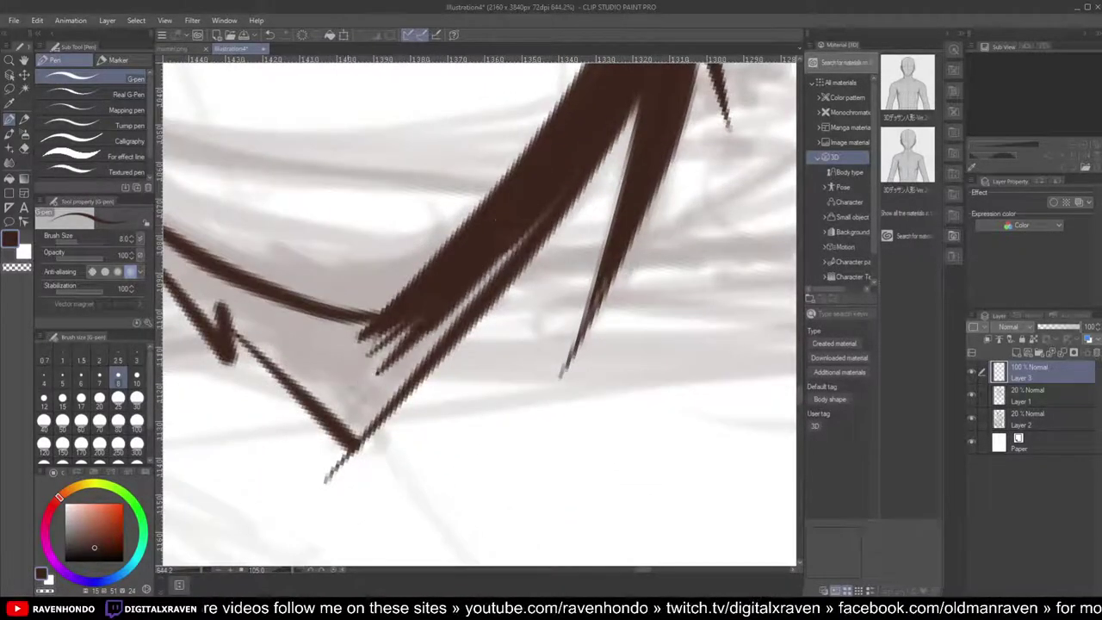
drag(447, 318, 353, 400)
drag(537, 222, 383, 392)
drag(435, 346, 355, 435)
scroll(456, 333, down, 7)
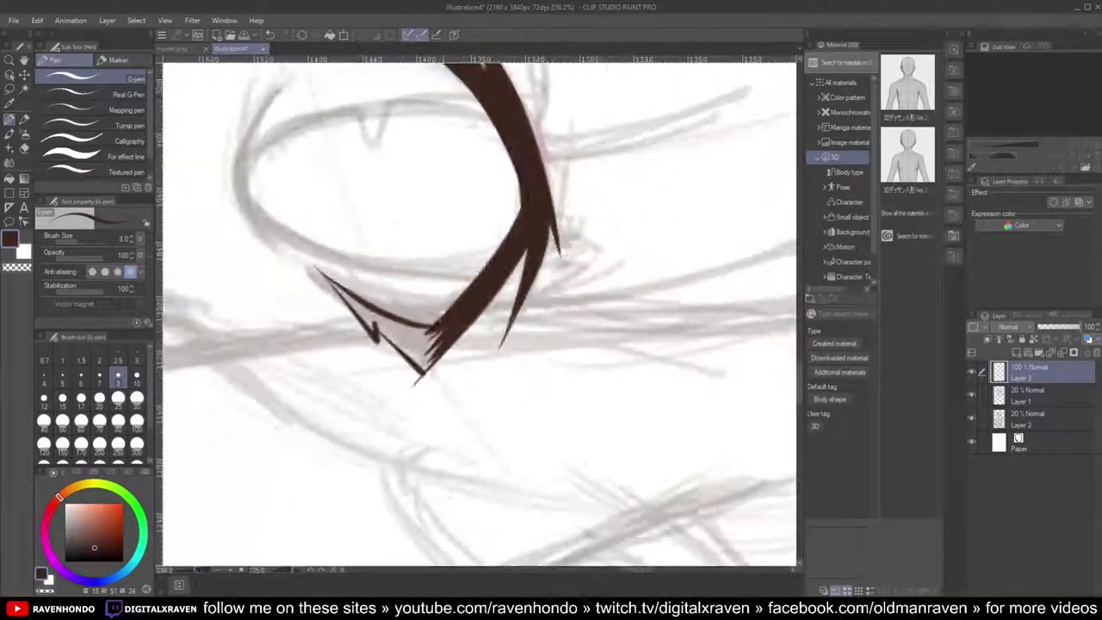
Step: Fill the lower corner of the outer-corner wedge and thicken the start of its lower edge in dark brown
scroll(543, 265, up, 8)
drag(527, 177, 458, 279)
mouse_move(510, 231)
mouse_down()
mouse_move(457, 301)
mouse_move(418, 243)
mouse_move(462, 266)
mouse_move(348, 160)
mouse_up()
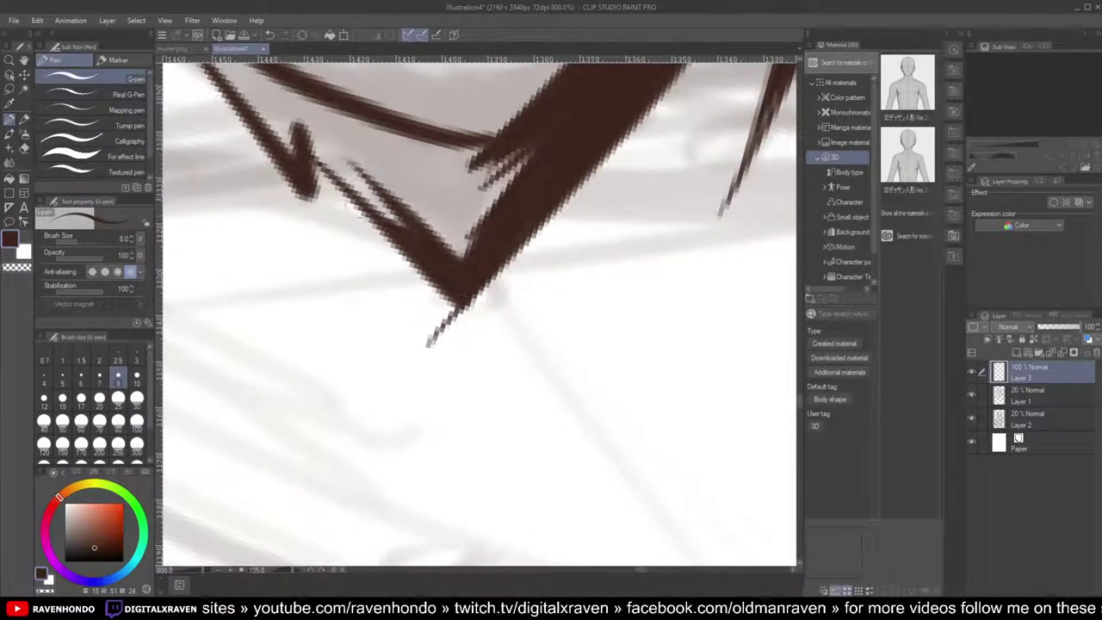
Step: Rotate the canvas and fill the open interior of the outer-corner wedge with solid dark brown
scroll(359, 196, down, 6)
scroll(359, 196, up, 5)
mouse_move(484, 241)
mouse_down()
mouse_move(511, 264)
mouse_move(610, 278)
mouse_up()
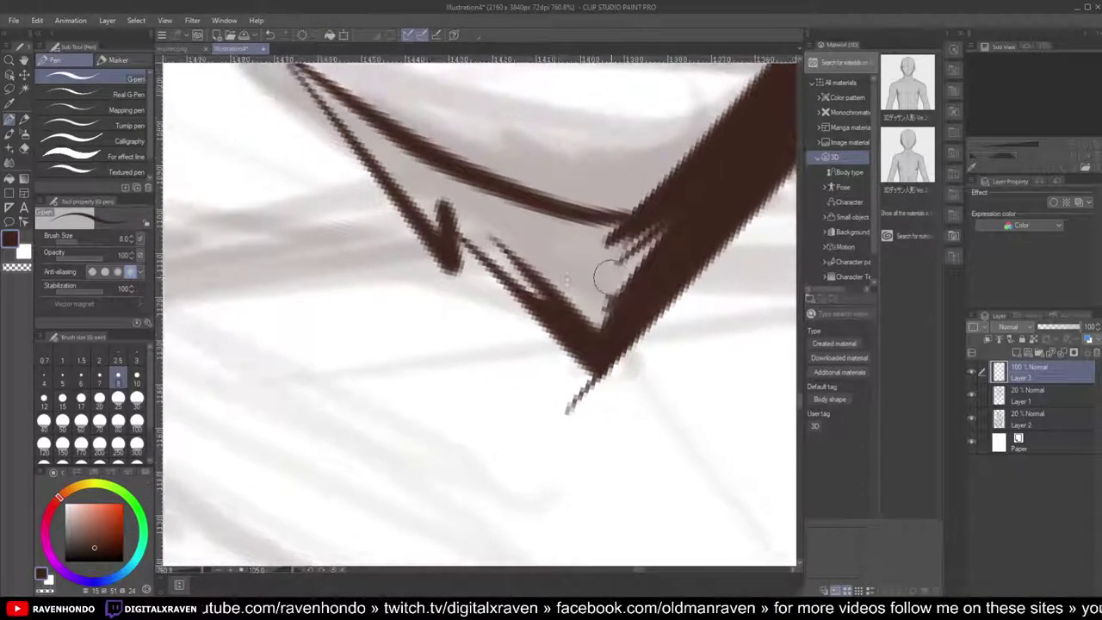
key(minus)
key(minus)
key(minus)
key(minus)
key(minus)
drag(521, 207, 372, 300)
drag(469, 258, 379, 314)
drag(413, 283, 344, 332)
drag(534, 186, 357, 318)
drag(495, 189, 379, 288)
drag(383, 275, 345, 331)
mouse_move(495, 215)
mouse_down()
mouse_move(457, 198)
mouse_move(349, 319)
mouse_up()
mouse_move(461, 168)
mouse_down()
mouse_move(327, 331)
mouse_move(392, 241)
mouse_up()
drag(456, 121, 409, 207)
mouse_move(444, 136)
mouse_down()
mouse_move(446, 215)
mouse_move(465, 170)
mouse_move(479, 177)
mouse_move(460, 237)
mouse_up()
drag(525, 183, 499, 215)
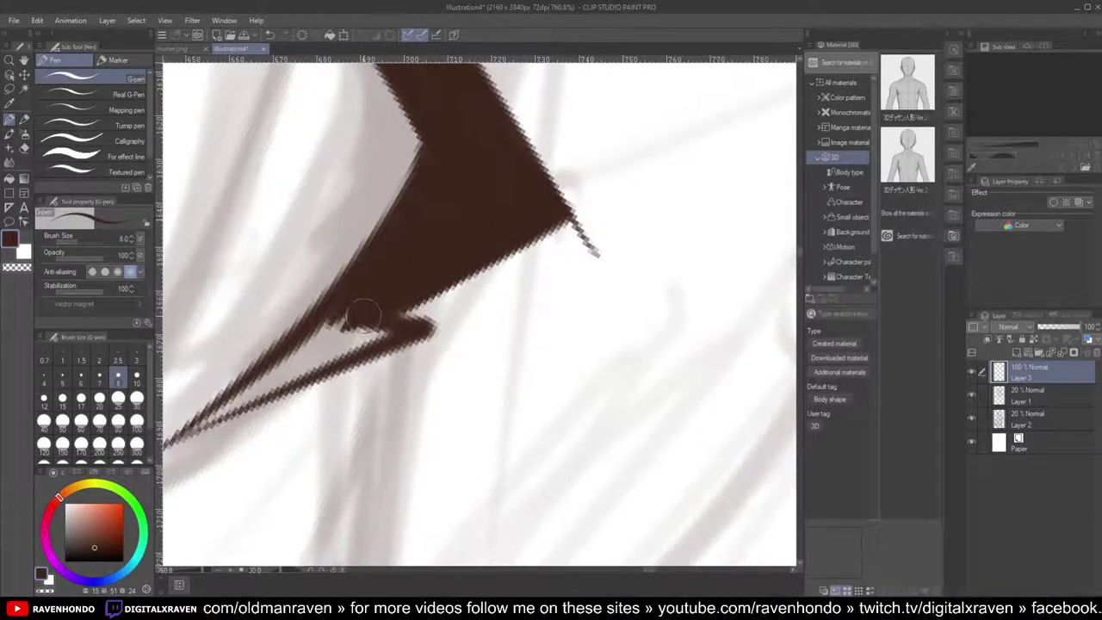
Step: Fill the remaining sliver down to the wedge's thin tip and extend the small spur on its lower edge into a sharp point
drag(412, 290, 608, 258)
drag(543, 273, 449, 349)
drag(544, 295, 449, 354)
mouse_move(557, 299)
mouse_down()
mouse_move(544, 305)
mouse_move(574, 296)
mouse_move(594, 306)
mouse_move(448, 353)
mouse_move(416, 391)
mouse_move(336, 427)
mouse_up()
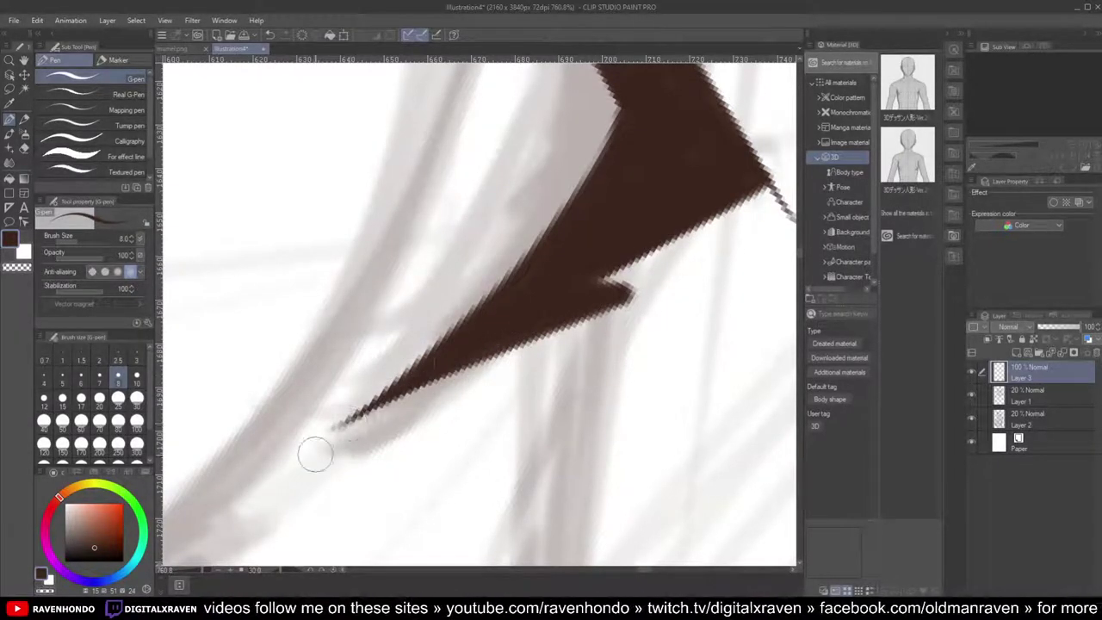
drag(589, 301, 658, 287)
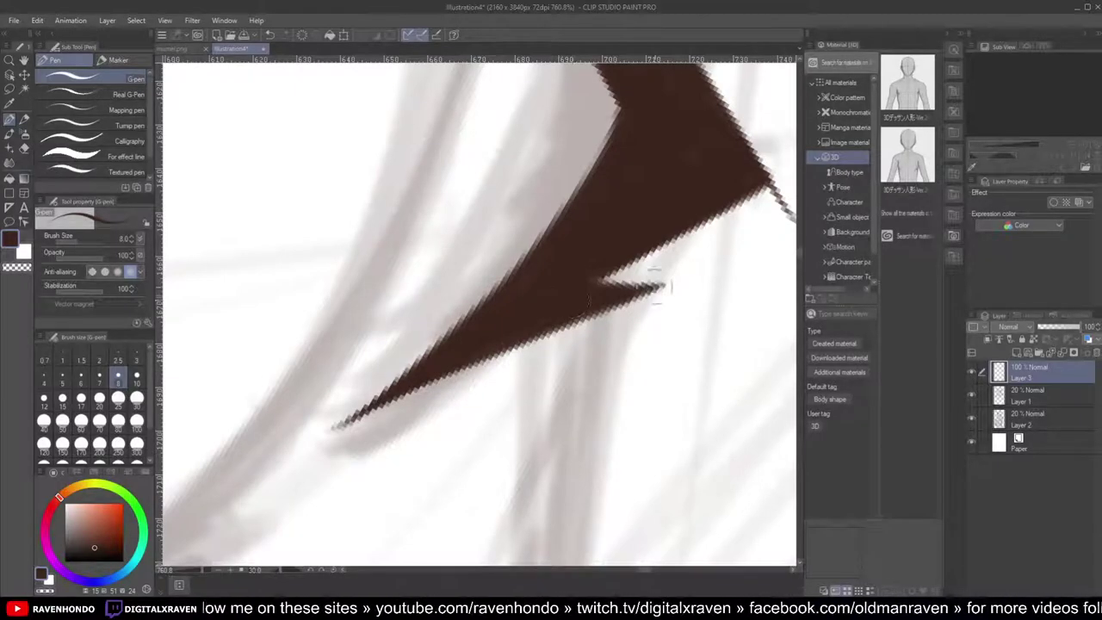
Step: Rotate the canvas back and examine the overall shape of the filled lashes
scroll(616, 327, down, 8)
scroll(479, 310, down, 3)
key(minus)
key(asciicircum)
scroll(480, 310, up, 4)
scroll(559, 268, up, 6)
scroll(568, 245, down, 6)
scroll(563, 258, up, 4)
scroll(564, 259, down, 4)
scroll(554, 277, up, 3)
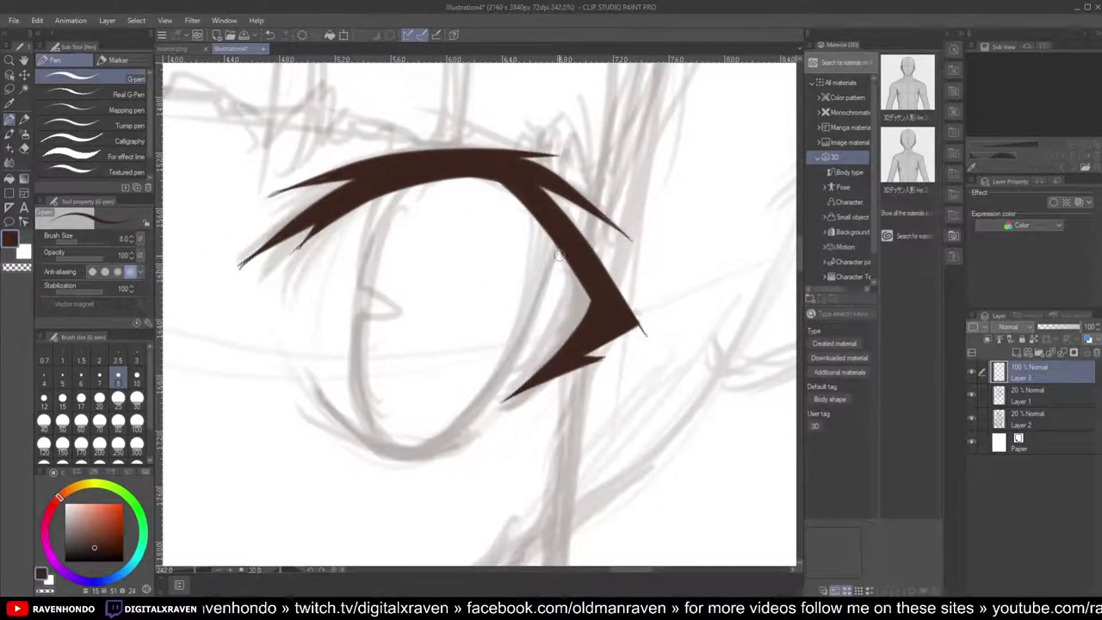
drag(546, 290, 405, 450)
scroll(408, 449, down, 3)
key(ctrl+z)
scroll(407, 449, up, 3)
scroll(407, 450, down, 4)
mouse_move(533, 349)
mouse_down()
mouse_move(611, 280)
mouse_move(465, 379)
mouse_up()
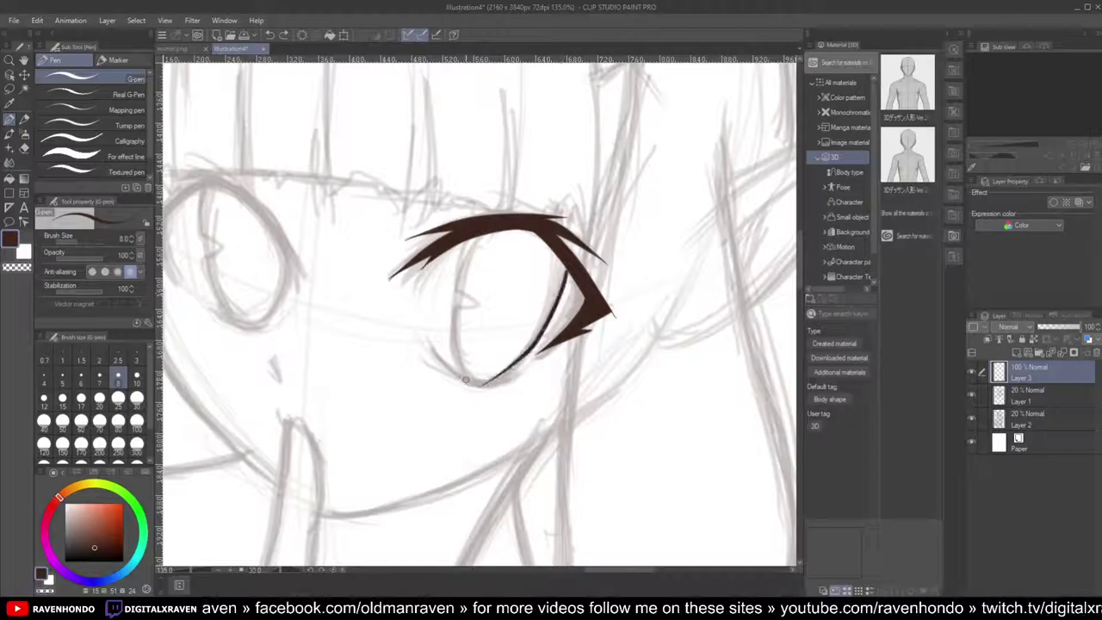
key(ctrl+z)
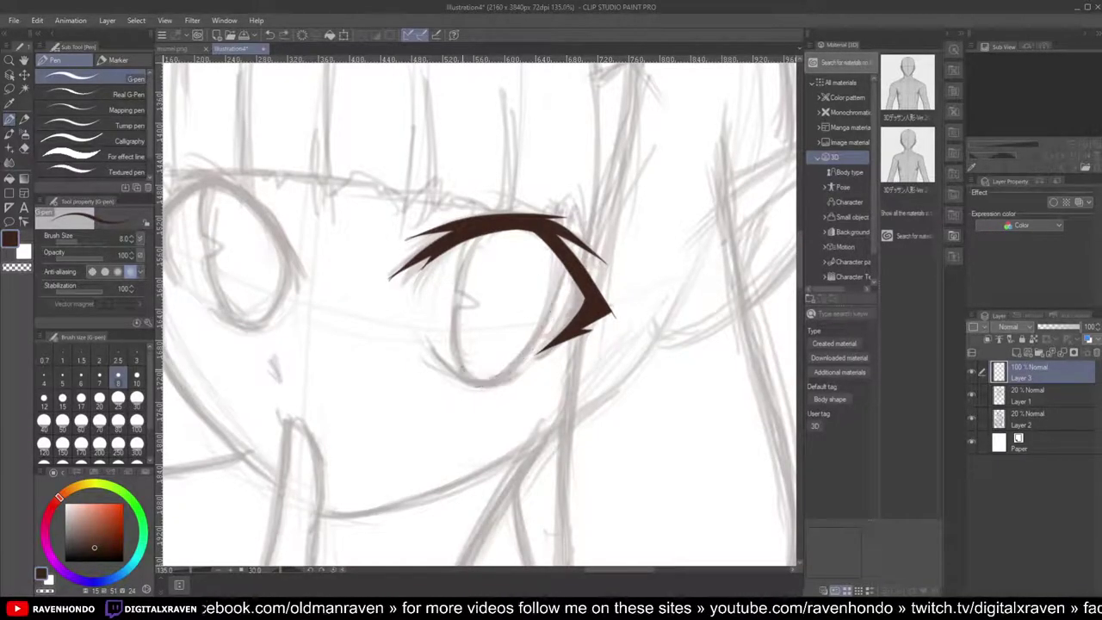
scroll(531, 328, up, 2)
mouse_move(585, 248)
mouse_down()
mouse_move(571, 297)
mouse_move(507, 383)
mouse_move(406, 371)
mouse_up()
key(ctrl+z)
Step: Ink the iris outline from the outer lash around the bottom, and its inner side with the small highlight notch
mouse_move(590, 248)
mouse_down()
mouse_move(489, 405)
mouse_move(470, 405)
mouse_move(398, 284)
mouse_up()
scroll(399, 284, down, 2)
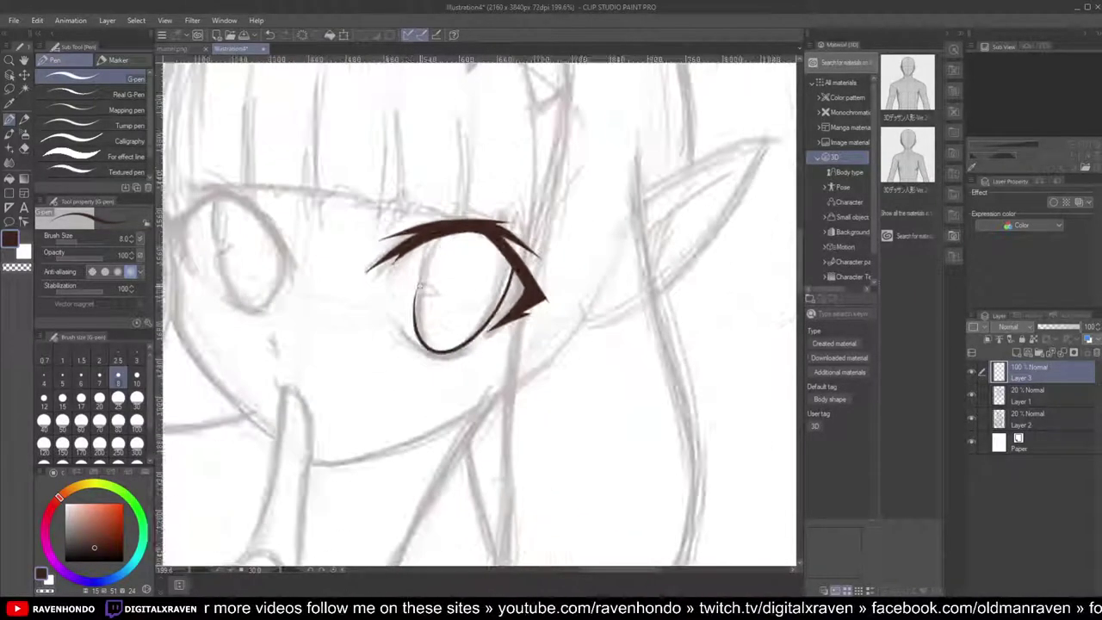
scroll(420, 286, up, 2)
mouse_move(427, 224)
mouse_down()
mouse_move(418, 274)
mouse_move(428, 289)
mouse_up()
scroll(427, 289, down, 4)
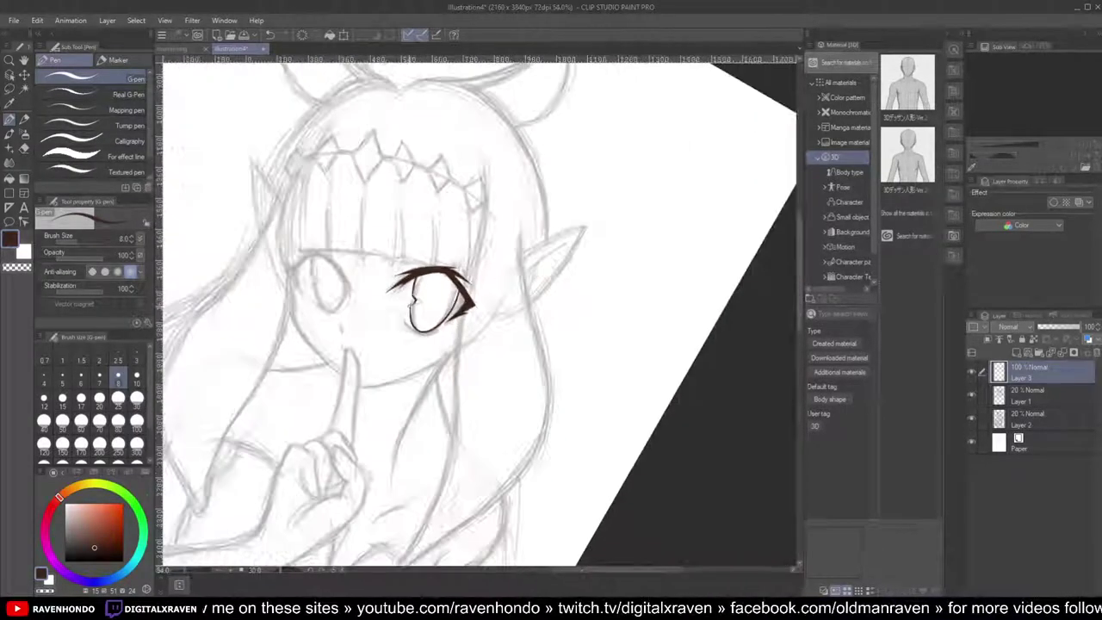
scroll(412, 303, up, 2)
scroll(409, 303, up, 2)
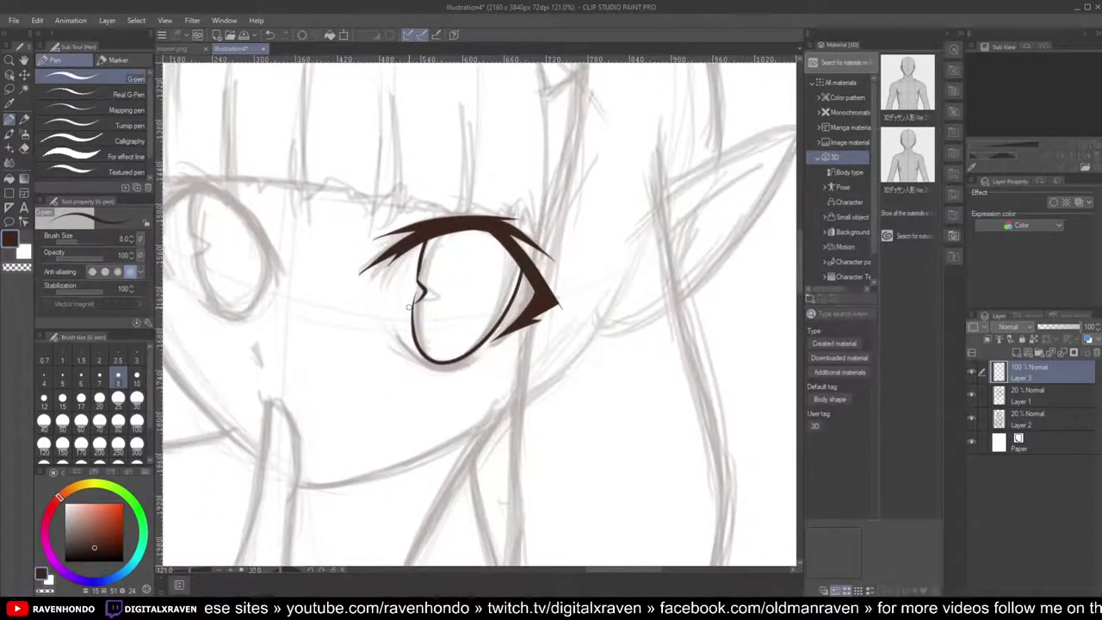
Step: Erase the stray line end below the iris notch with a size 8 hard eraser and touch up the joint with the G-pen
scroll(410, 305, up, 5)
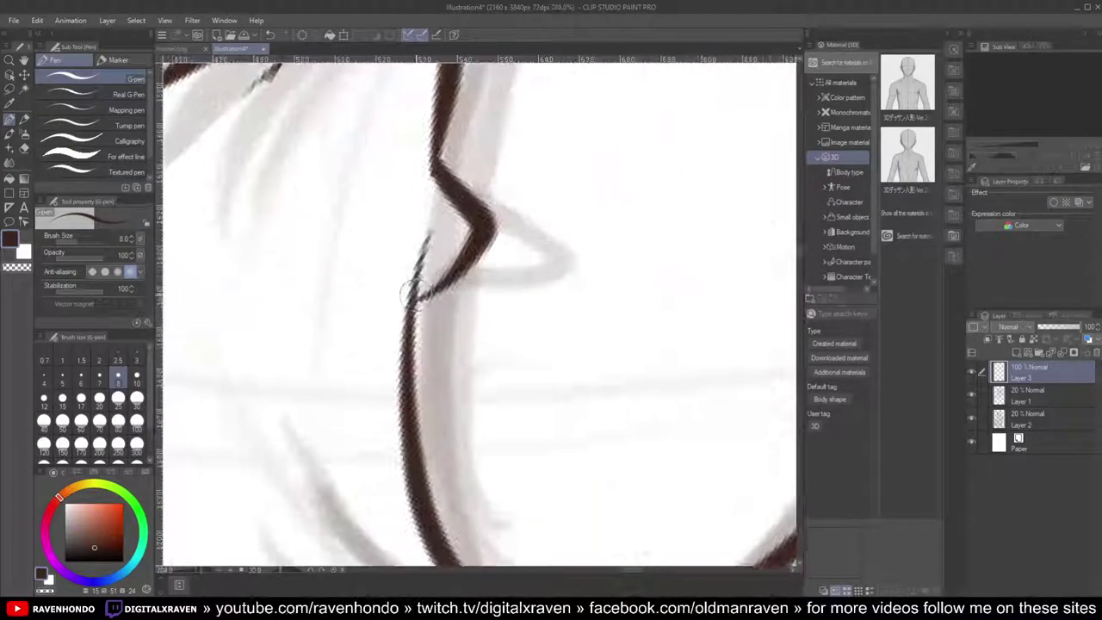
key(e)
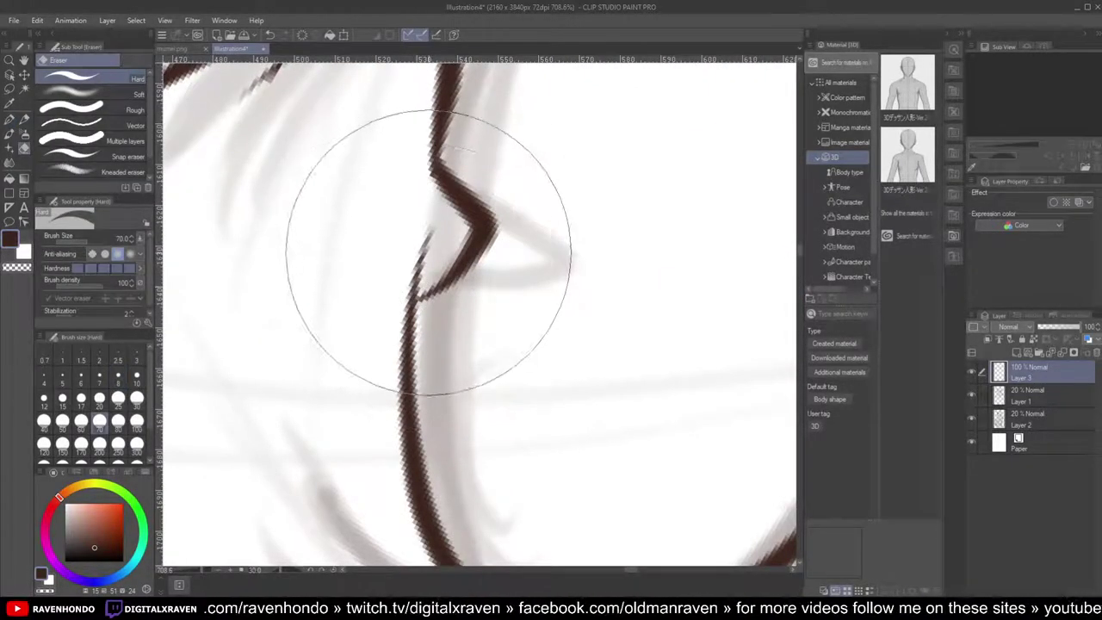
key(bracketleft)
key(bracketleft)
key(bracketleft)
key(bracketleft)
key(bracketleft)
key(bracketleft)
key(bracketleft)
key(bracketleft)
key(bracketleft)
key(bracketleft)
key(bracketleft)
key(bracketleft)
key(bracketleft)
key(bracketleft)
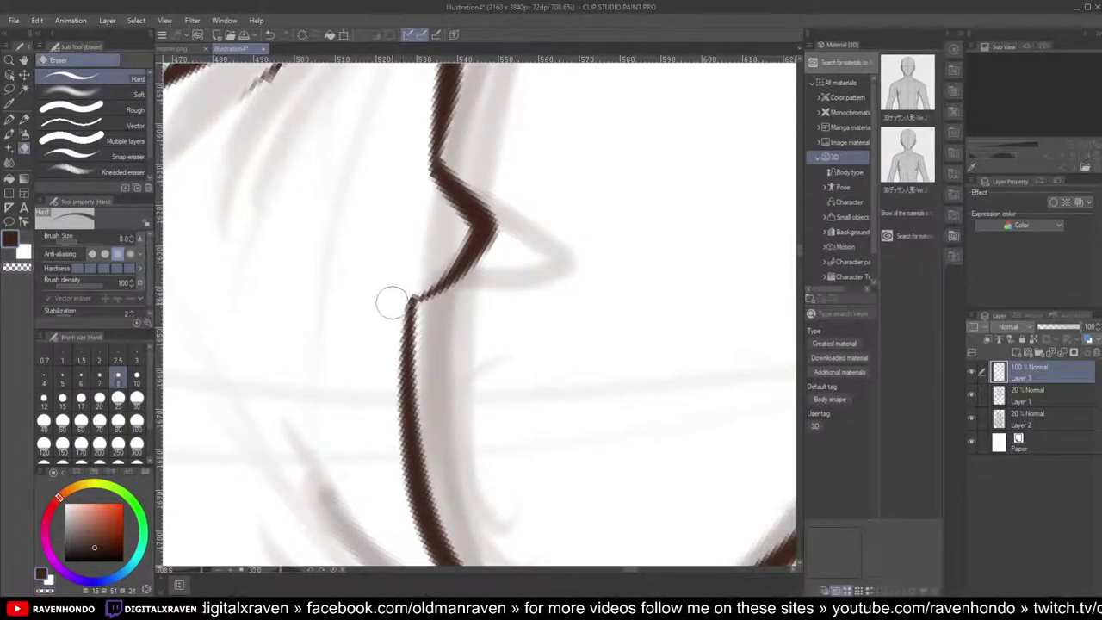
key(p)
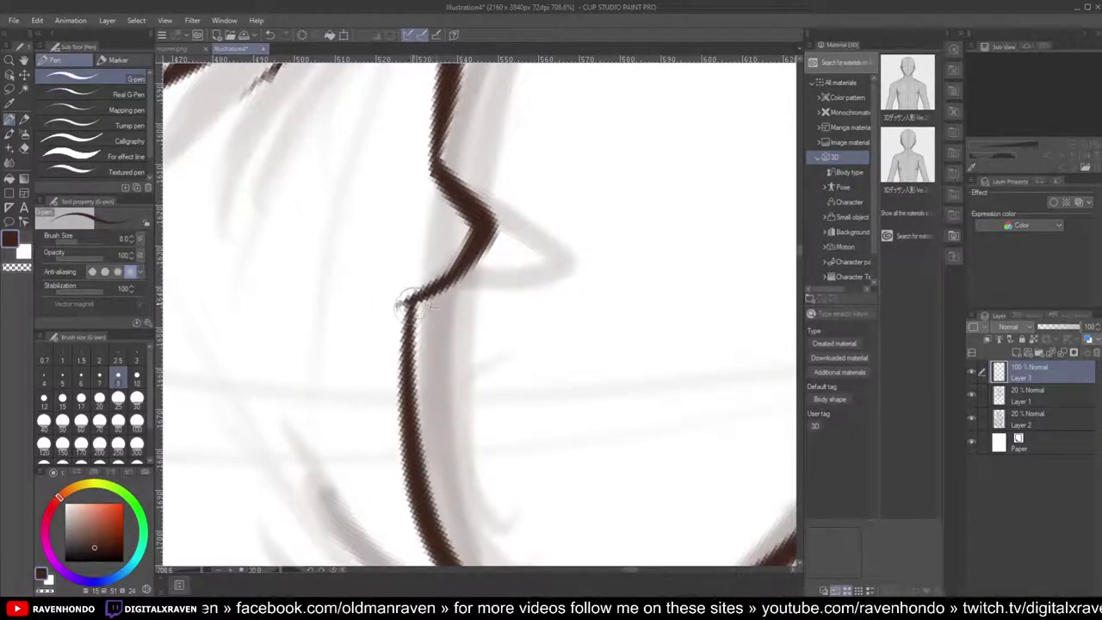
scroll(387, 353, down, 5)
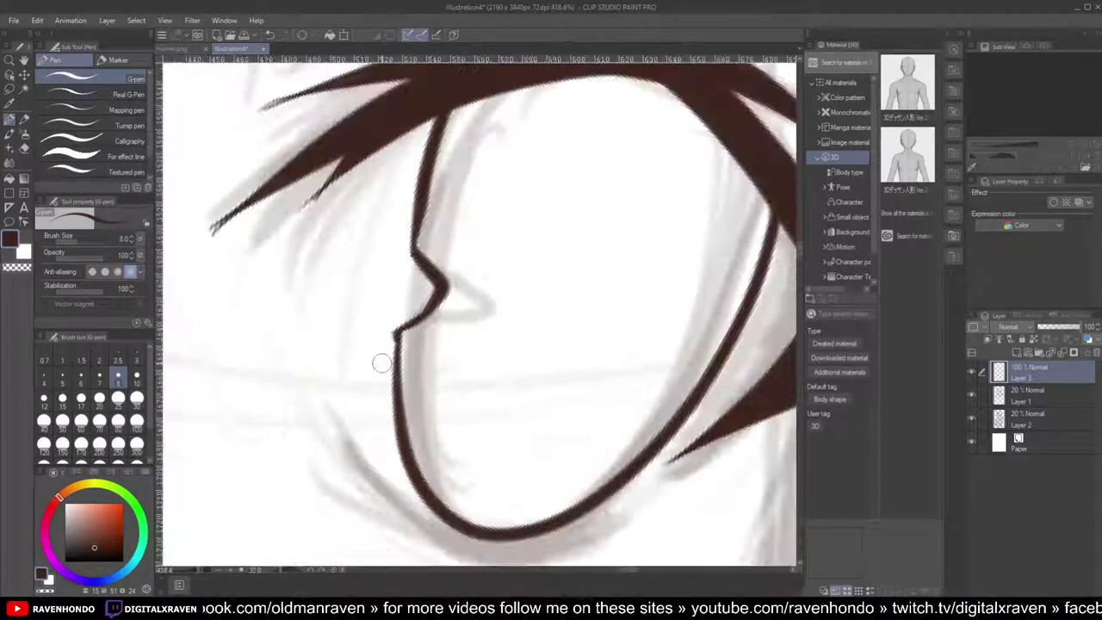
scroll(381, 365, down, 1)
scroll(407, 346, down, 3)
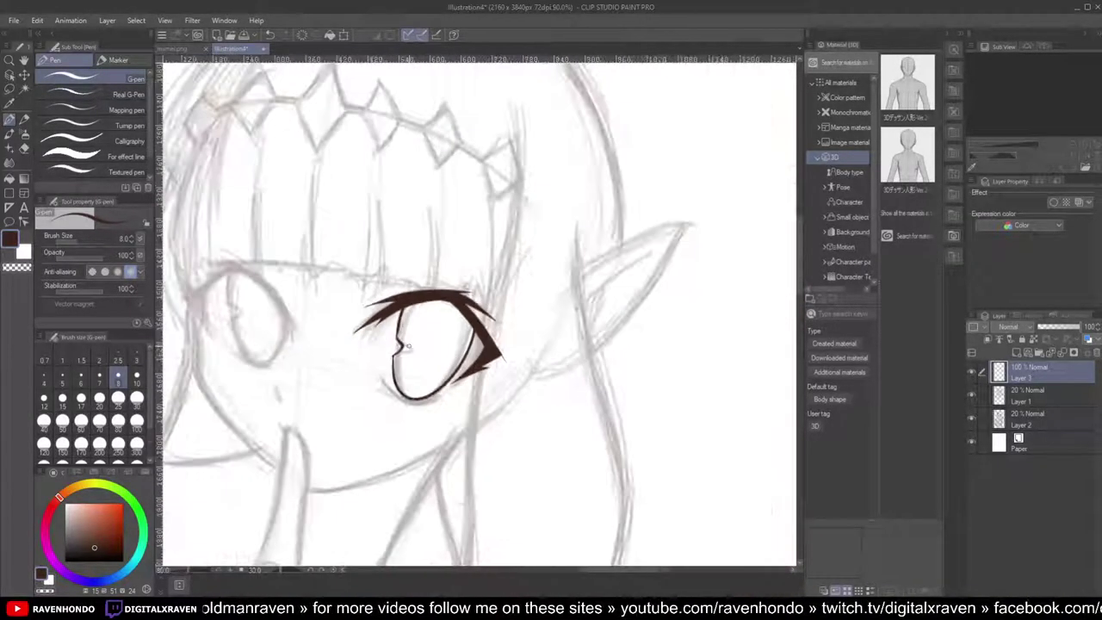
scroll(412, 344, up, 1)
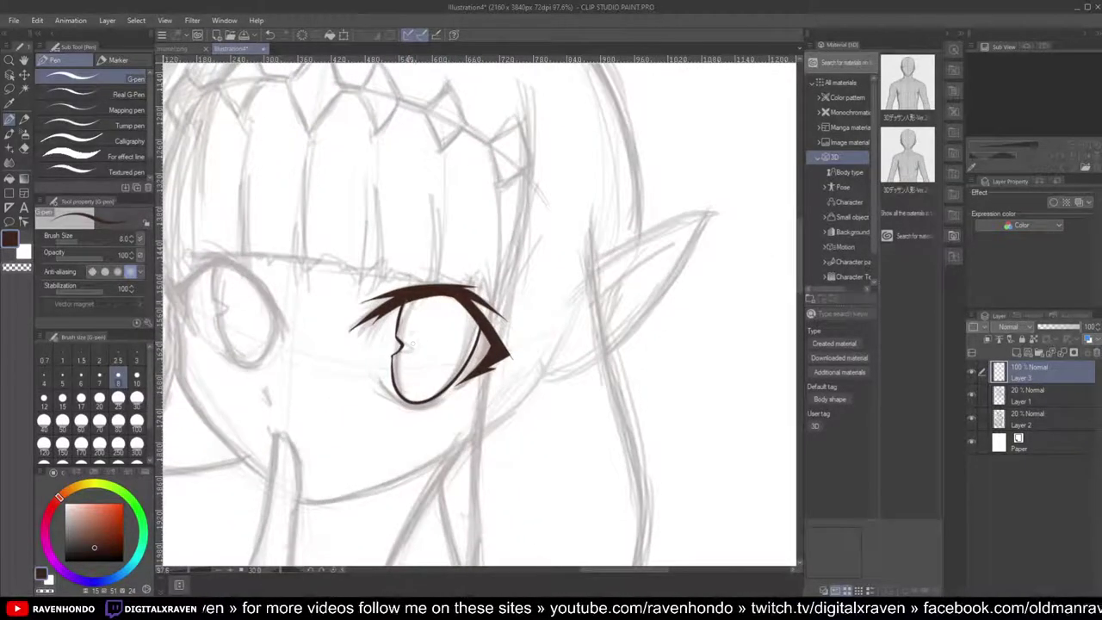
Step: Rotate the canvas and thicken the iris outline's lower outer curve, ending in a short lash line that tapers off past the bottom
scroll(410, 343, up, 3)
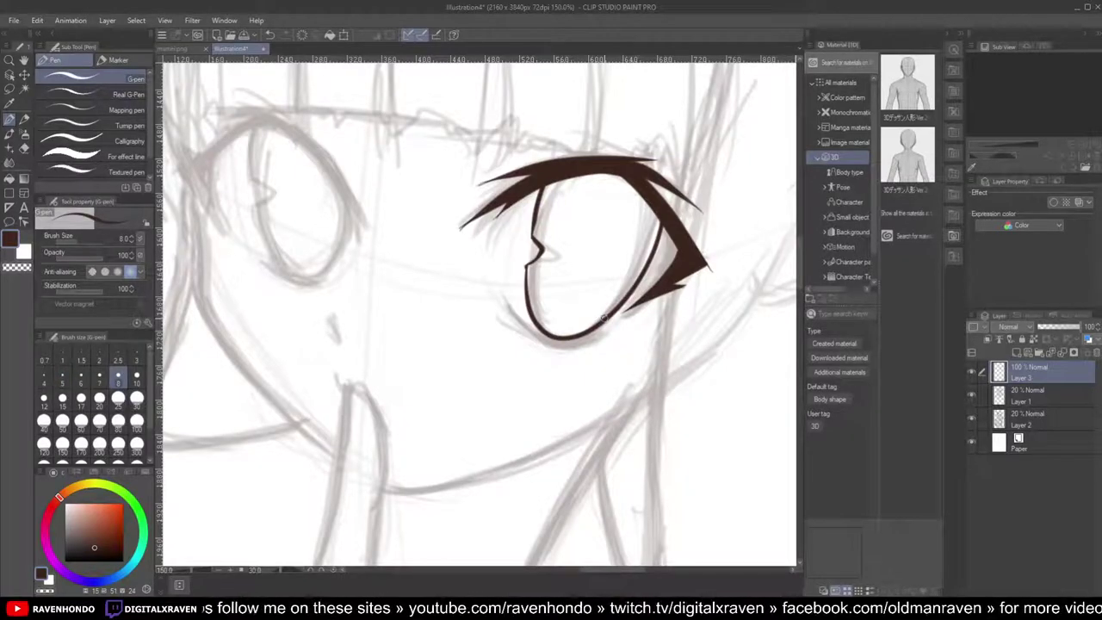
key(minus)
key(minus)
key(minus)
scroll(578, 231, up, 3)
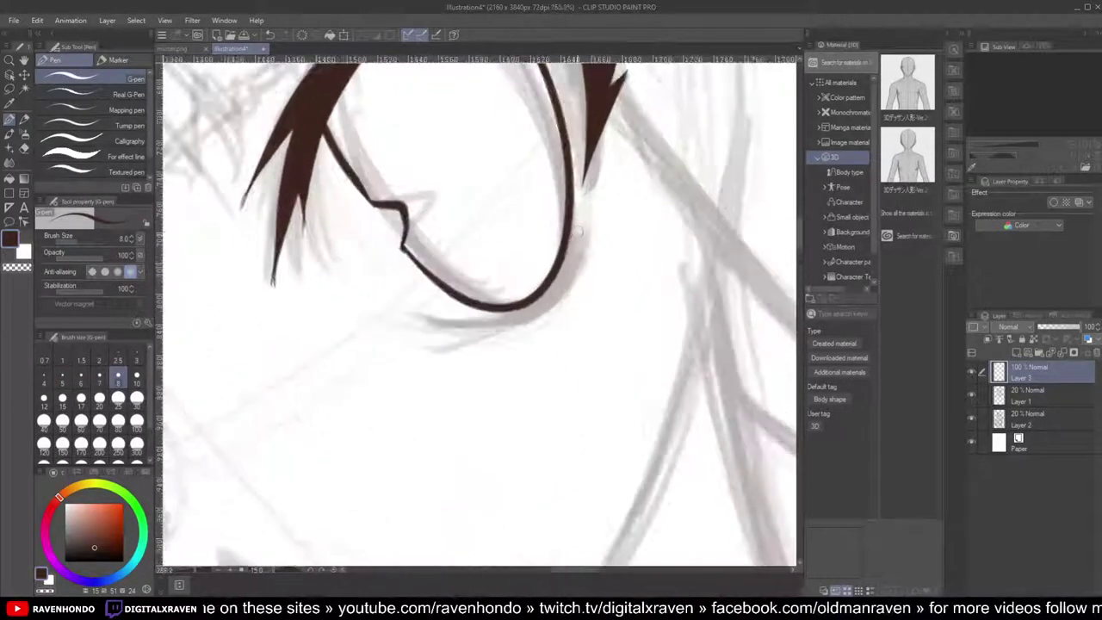
scroll(578, 231, up, 3)
drag(575, 193, 517, 316)
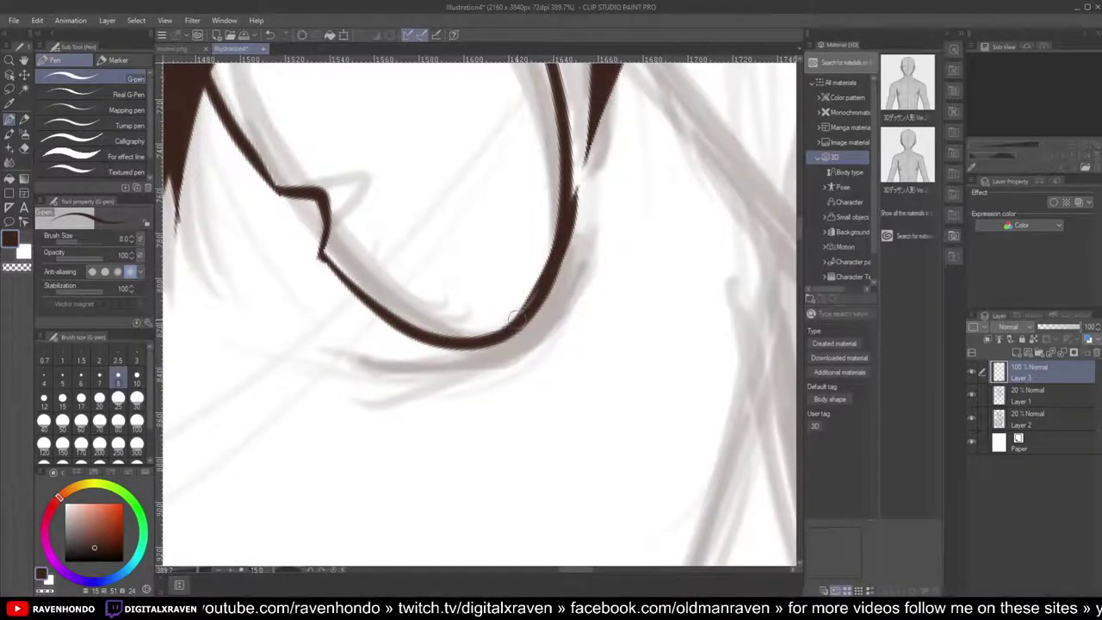
key(ctrl+z)
key(ctrl+z)
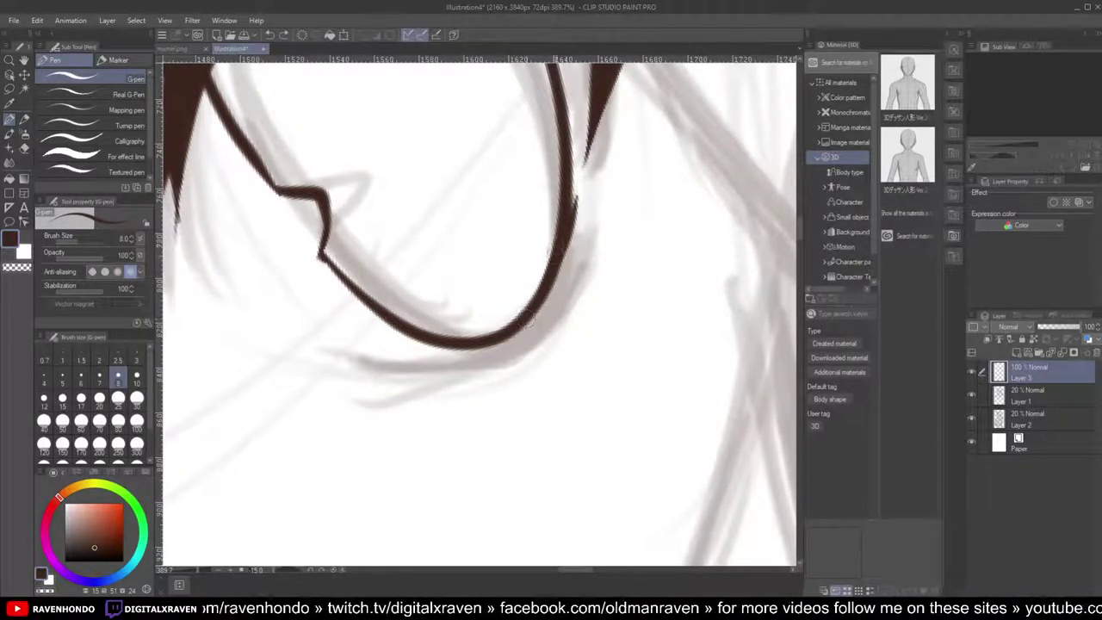
mouse_move(575, 202)
mouse_down()
mouse_move(528, 301)
mouse_move(502, 325)
mouse_up()
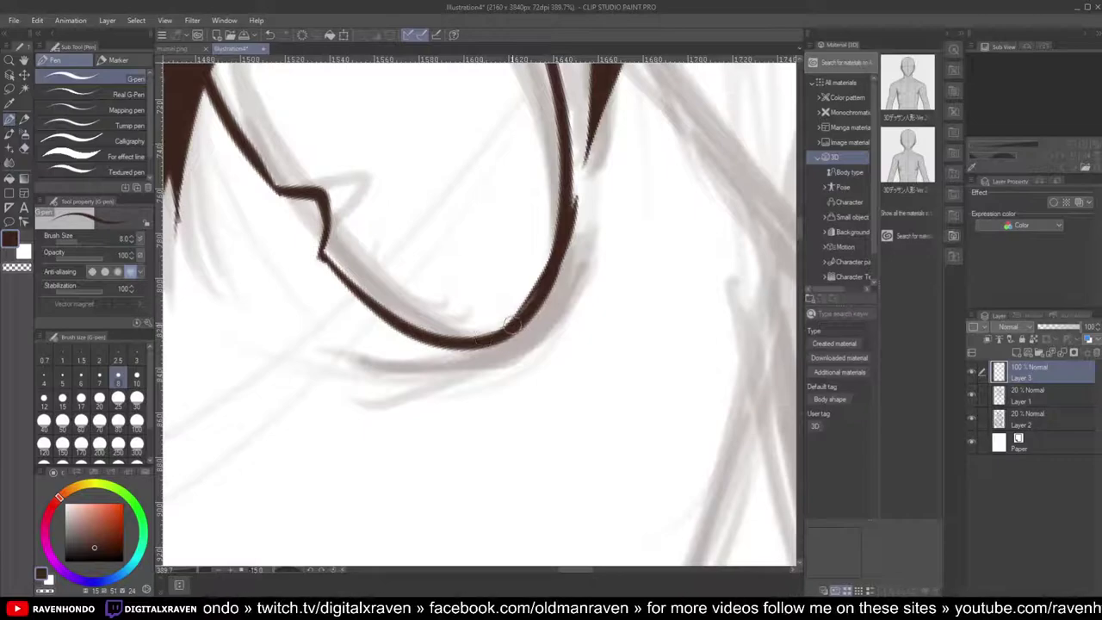
key(ctrl+z)
drag(575, 195, 570, 213)
mouse_move(562, 256)
mouse_down()
mouse_move(556, 288)
mouse_move(462, 351)
mouse_move(384, 361)
mouse_up()
Step: Reinforce the iris outline from its bottom up toward the tip of the outer-corner wedge
scroll(408, 365, down, 5)
scroll(407, 365, down, 5)
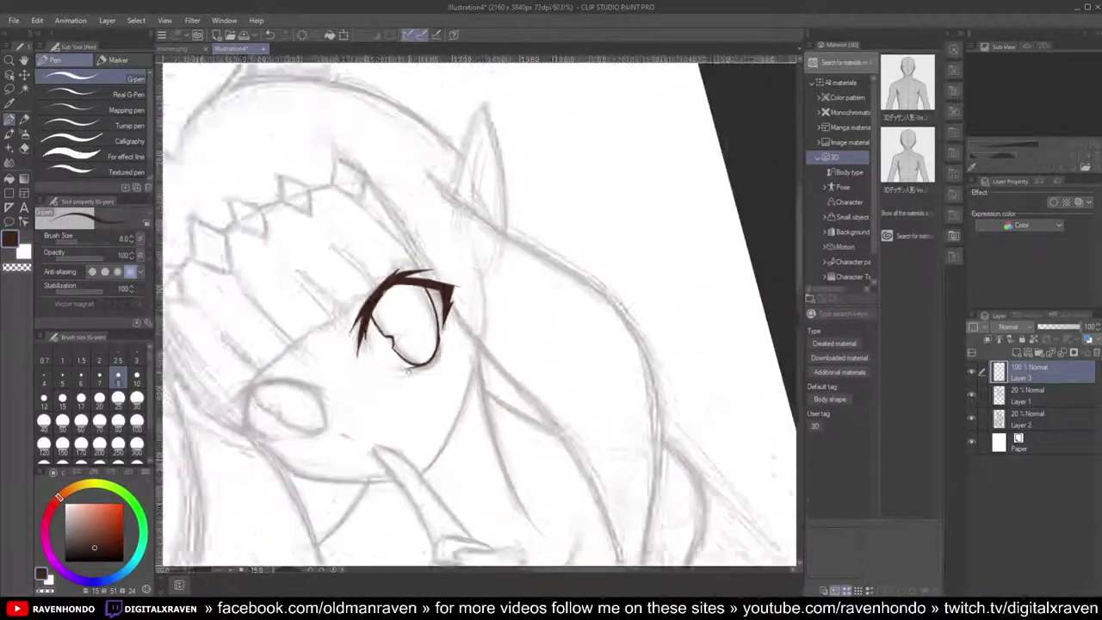
scroll(434, 400, up, 7)
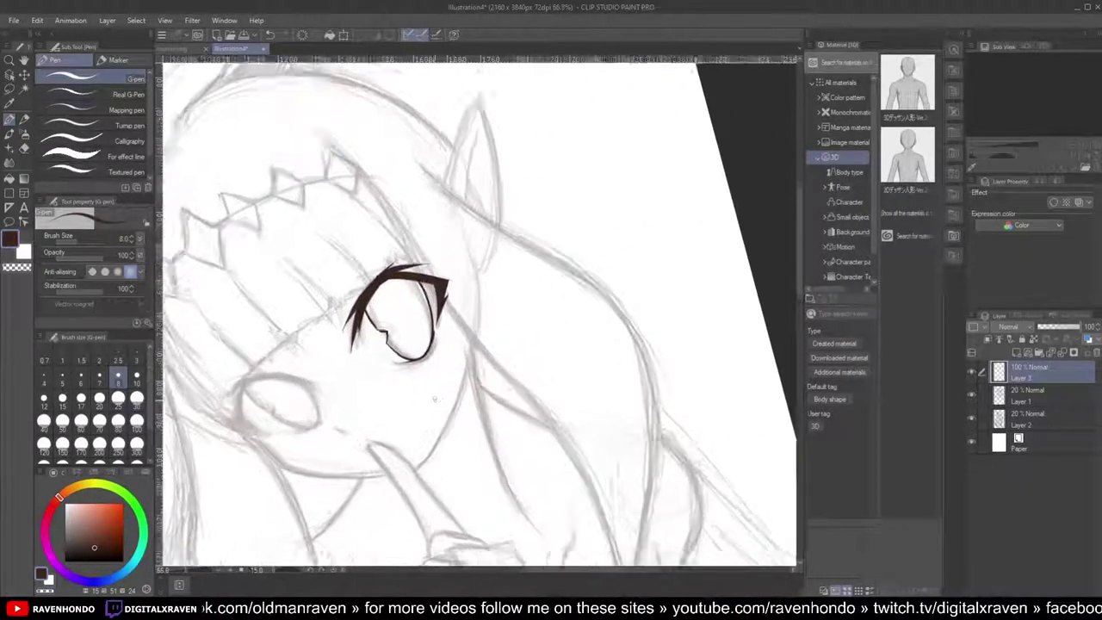
scroll(376, 303, up, 1)
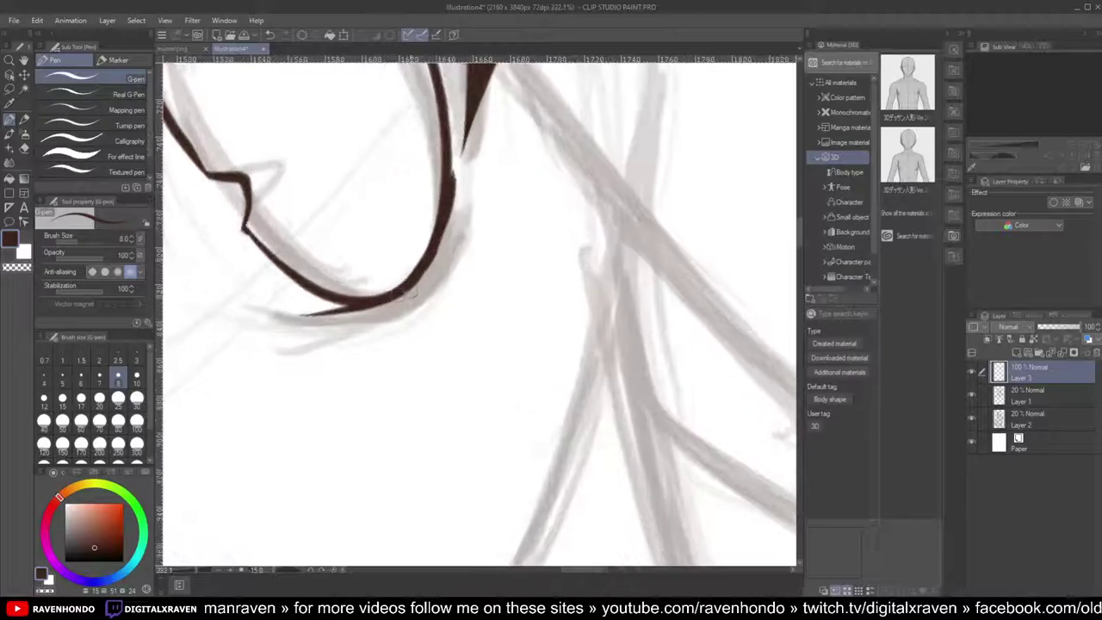
mouse_move(383, 292)
mouse_down()
mouse_move(446, 234)
mouse_move(450, 190)
mouse_up()
scroll(449, 189, down, 6)
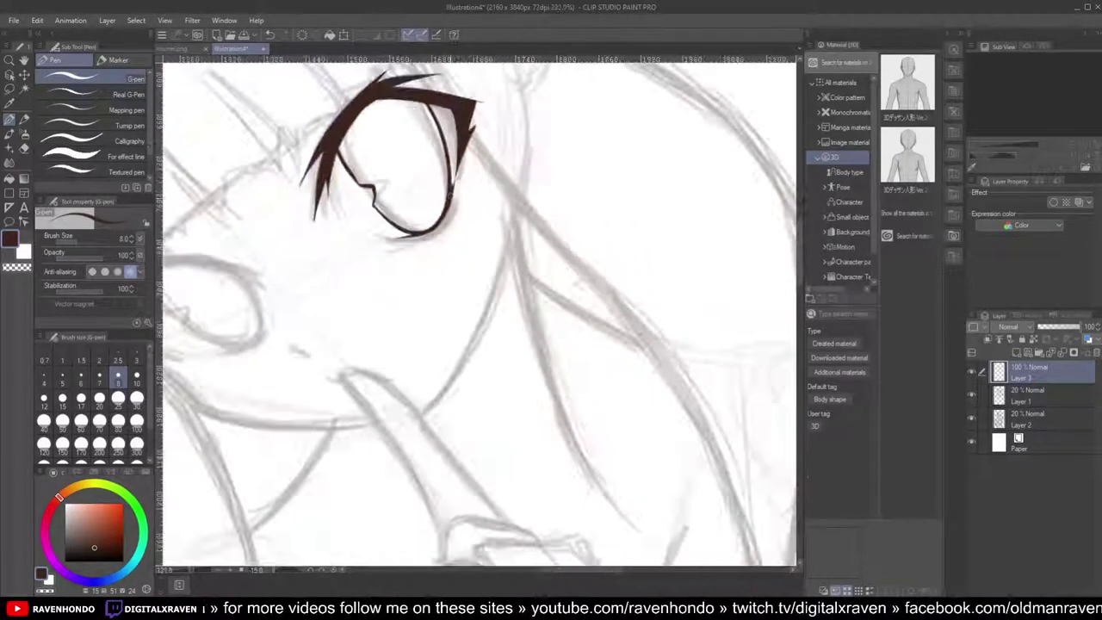
scroll(497, 230, up, 3)
scroll(345, 105, down, 3)
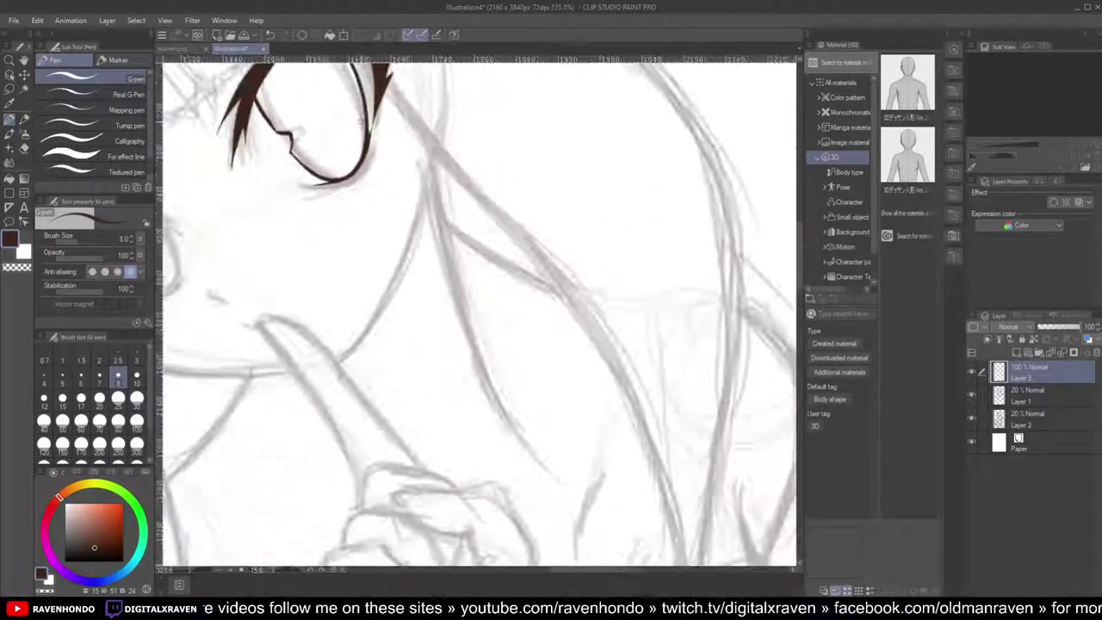
Step: Examine the inked eye against the whole face sketch at different canvas rotations
drag(431, 143, 546, 221)
key(asciicircum)
key(asciicircum)
key(asciicircum)
key(asciicircum)
key(asciicircum)
key(asciicircum)
key(asciicircum)
key(asciicircum)
key(asciicircum)
key(asciicircum)
key(asciicircum)
key(asciicircum)
key(asciicircum)
key(asciicircum)
key(asciicircum)
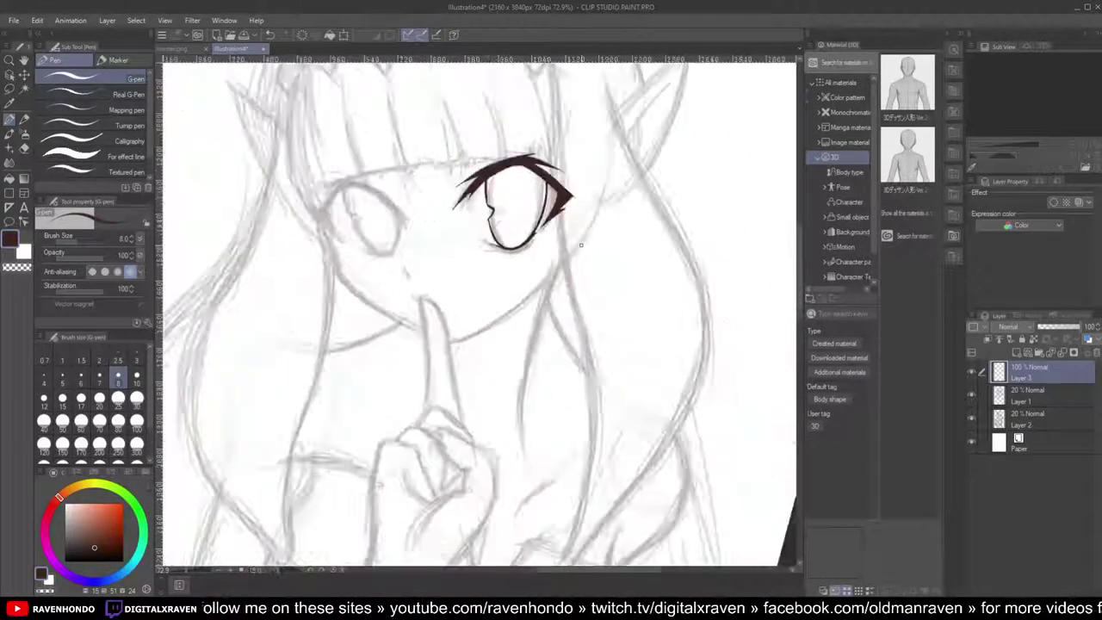
scroll(580, 245, down, 3)
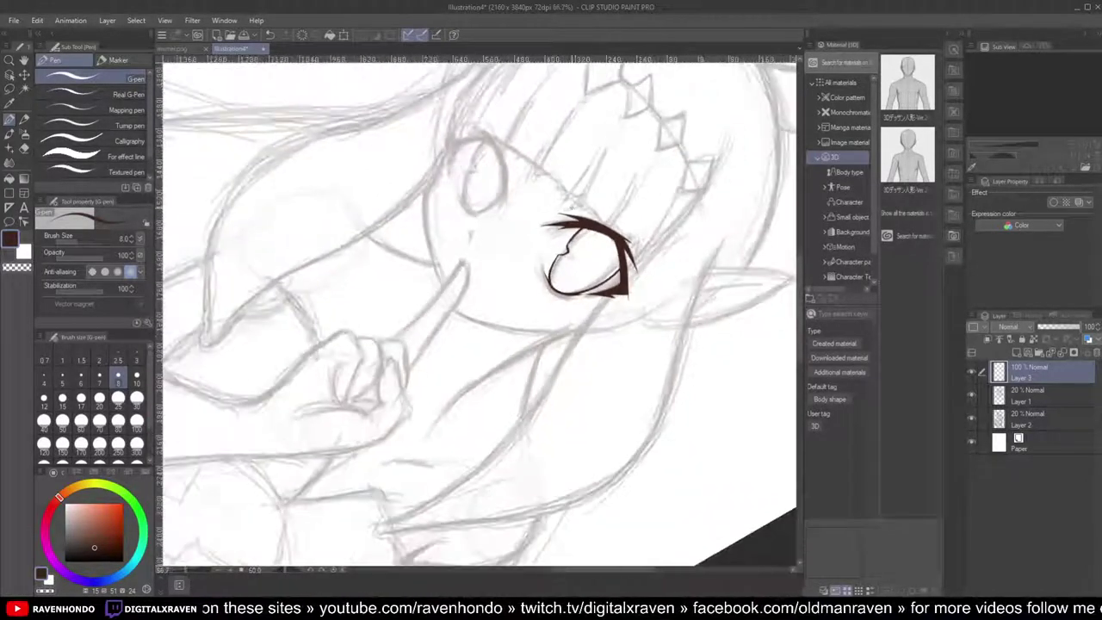
scroll(580, 210, down, 3)
scroll(580, 208, up, 8)
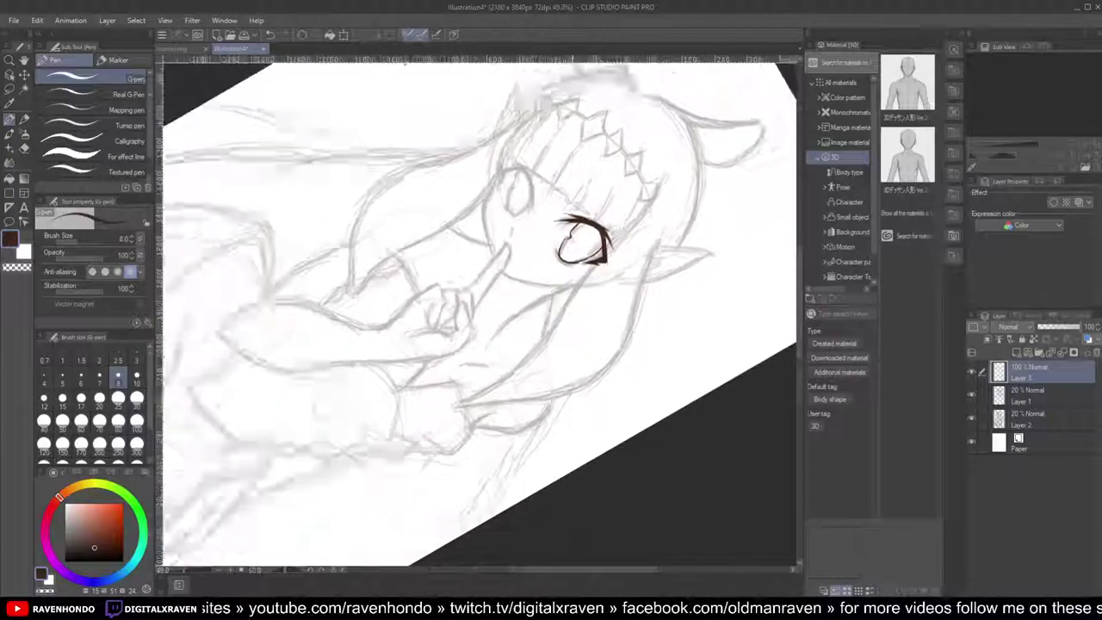
scroll(580, 204, up, 3)
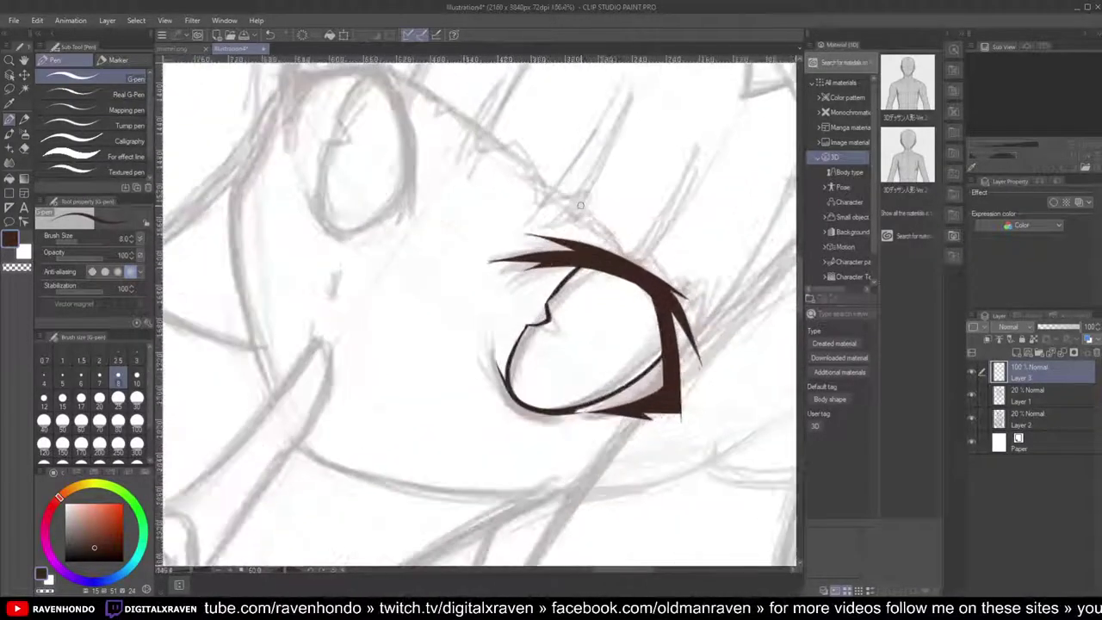
scroll(513, 212, up, 1)
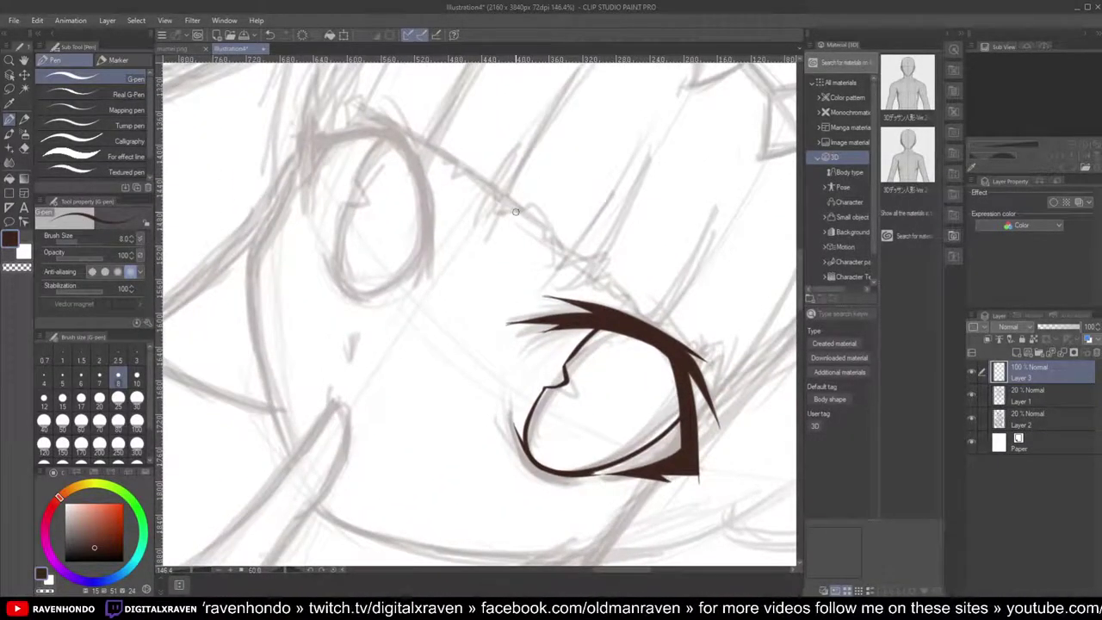
Step: Ink the top edge of the second eye's upper lash line with the G-pen, tapering past both the outer and inner ends
key(asciicircum)
key(asciicircum)
key(asciicircum)
scroll(516, 212, up, 3)
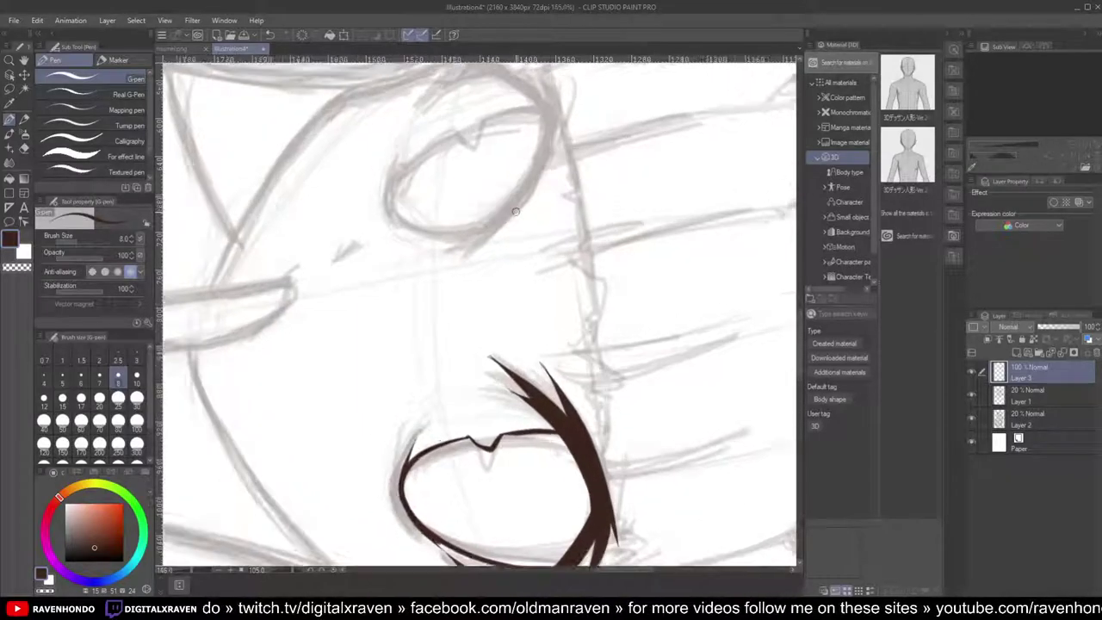
scroll(577, 120, down, 5)
drag(596, 133, 564, 205)
scroll(564, 204, up, 2)
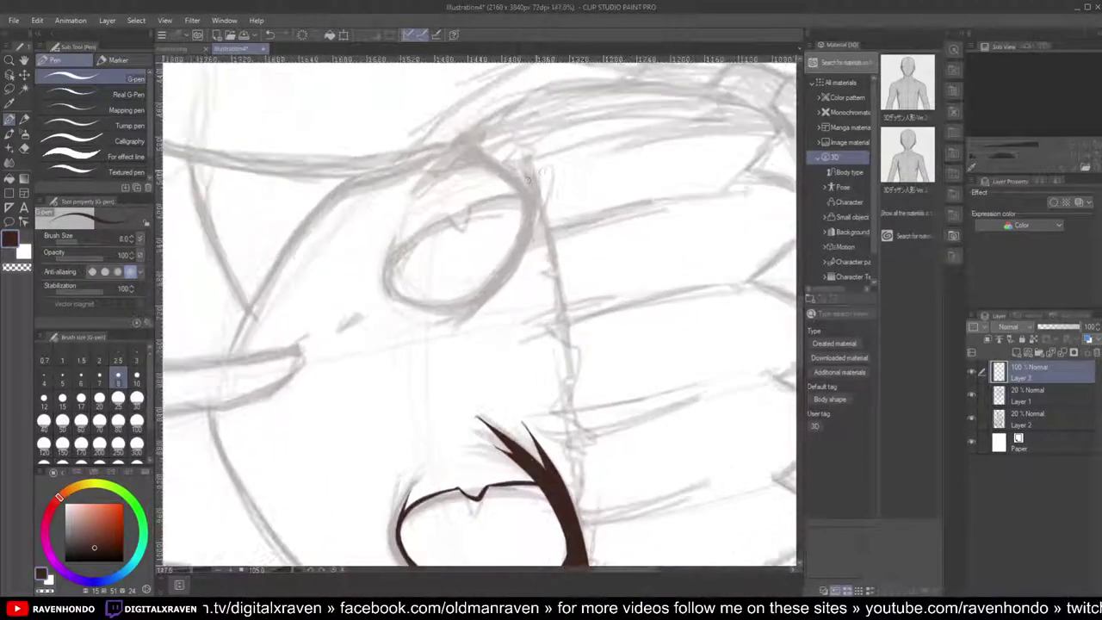
drag(527, 195, 530, 151)
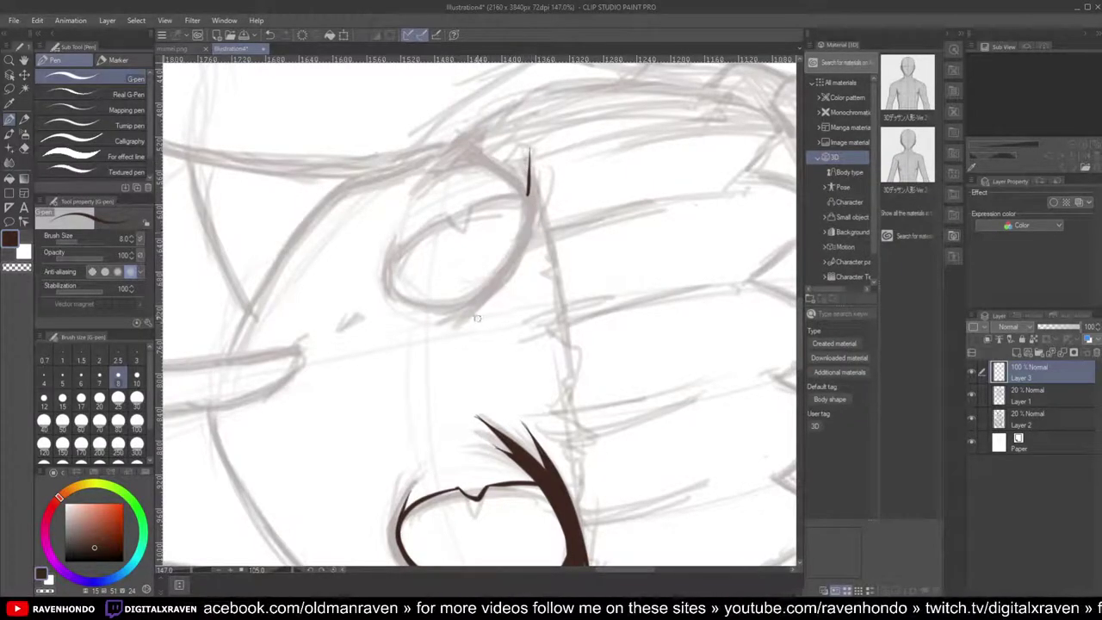
mouse_move(509, 277)
mouse_down()
mouse_move(526, 238)
mouse_move(531, 151)
mouse_up()
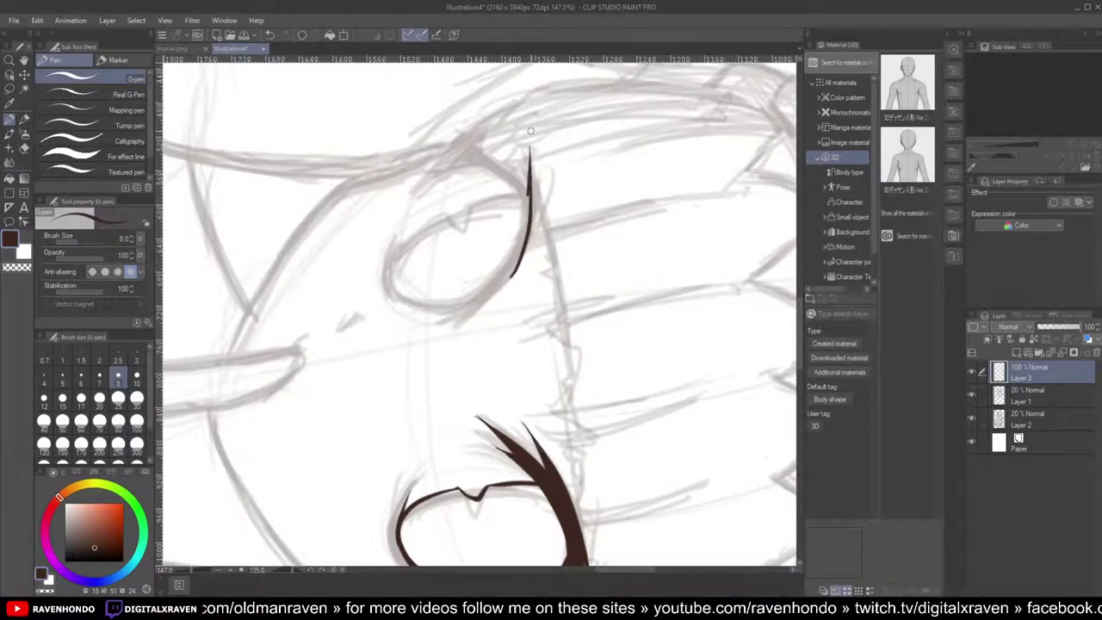
key(ctrl+z)
drag(519, 267, 529, 140)
drag(517, 269, 434, 334)
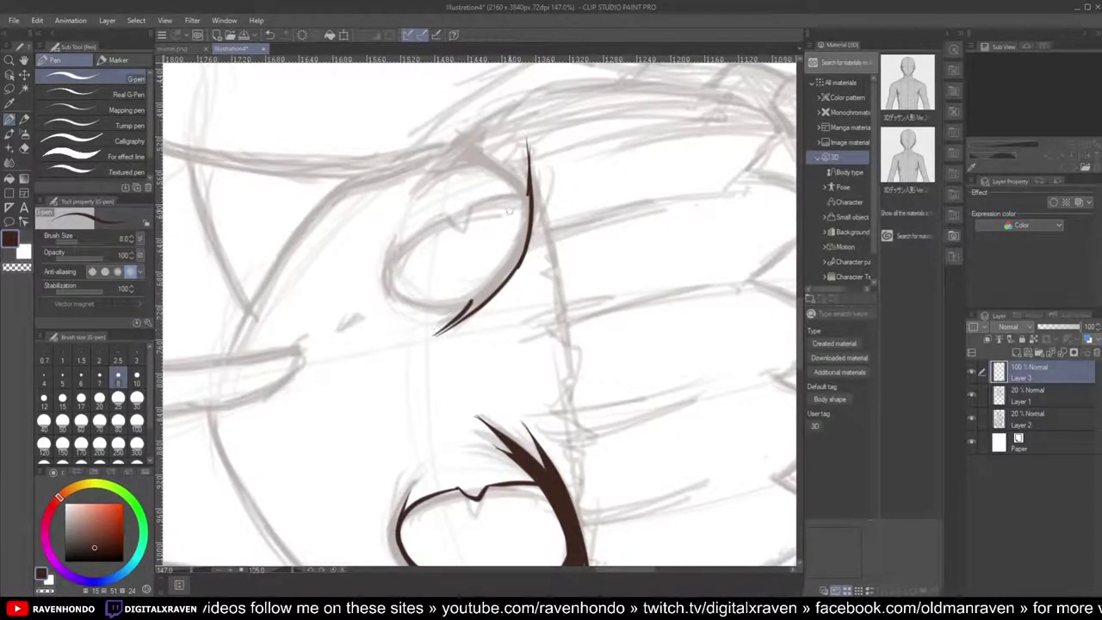
Step: Add a short second lash tip beside the tapered inner end of the second eye's upper lash line
scroll(523, 182, down, 2)
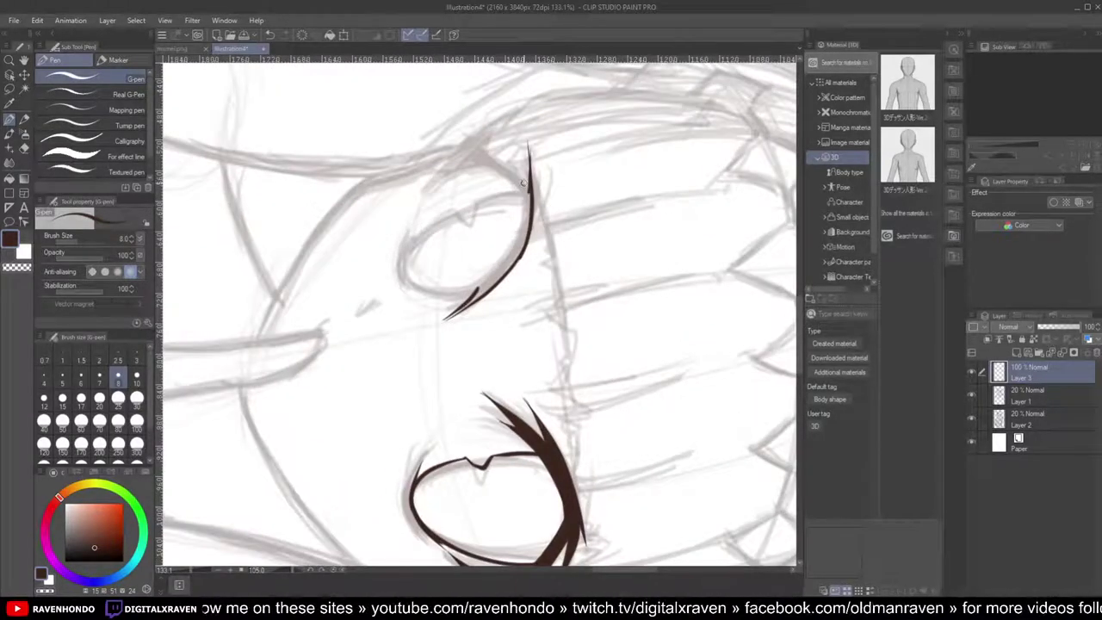
scroll(524, 182, up, 4)
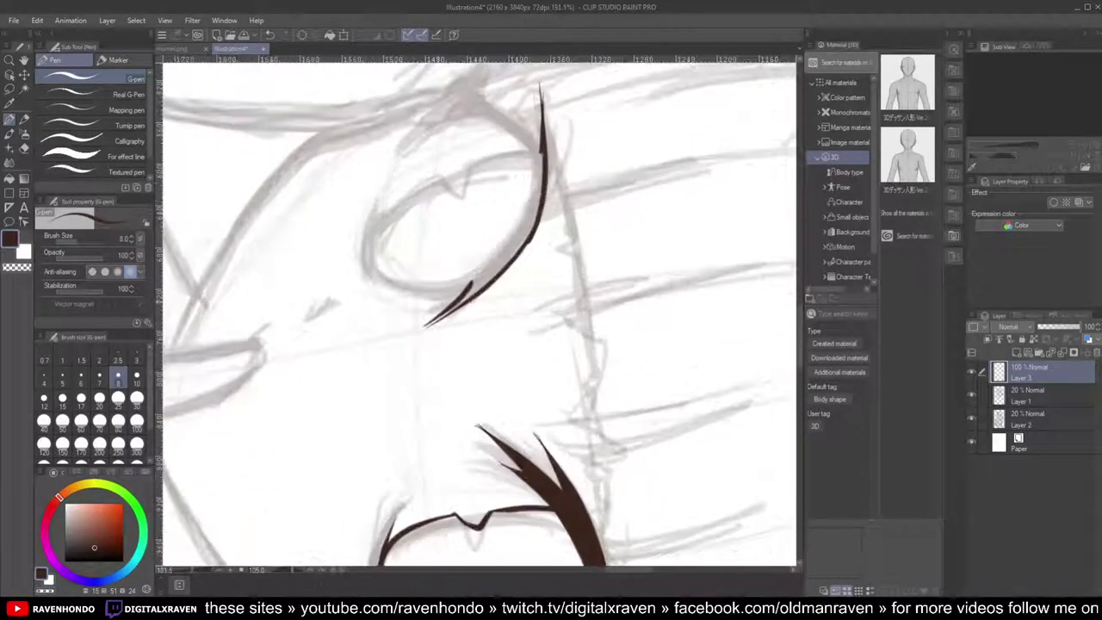
drag(457, 297, 420, 310)
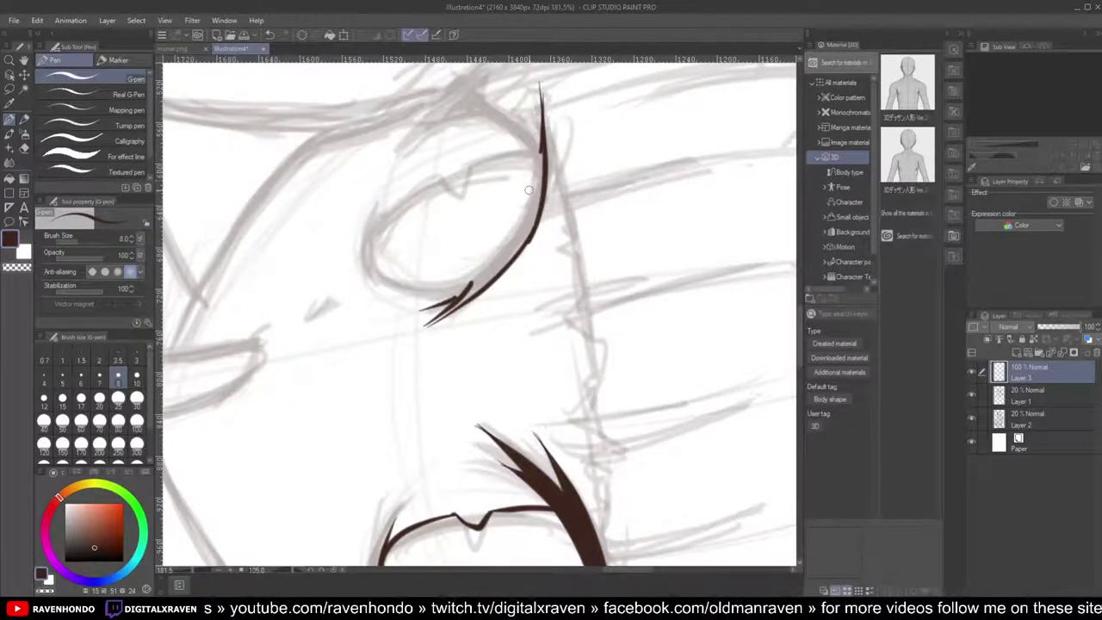
Step: Ink the lower edge of the upper lash line down to its inner tip, undoing strokes until the curve fits the sketch
mouse_move(528, 199)
mouse_down()
mouse_move(491, 258)
mouse_move(422, 306)
mouse_up()
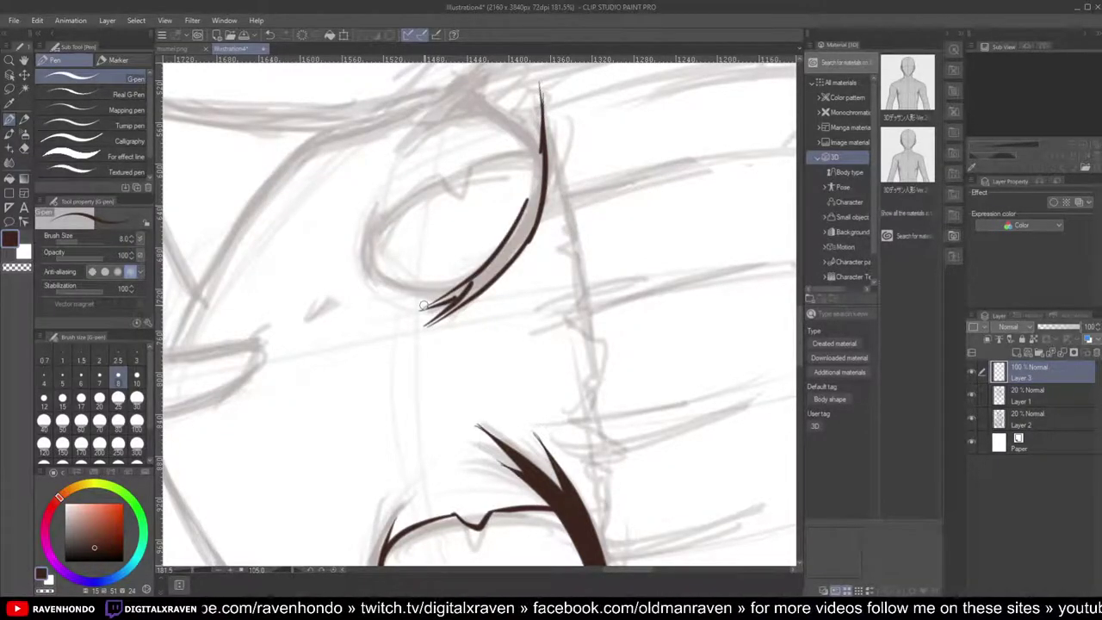
key(ctrl+z)
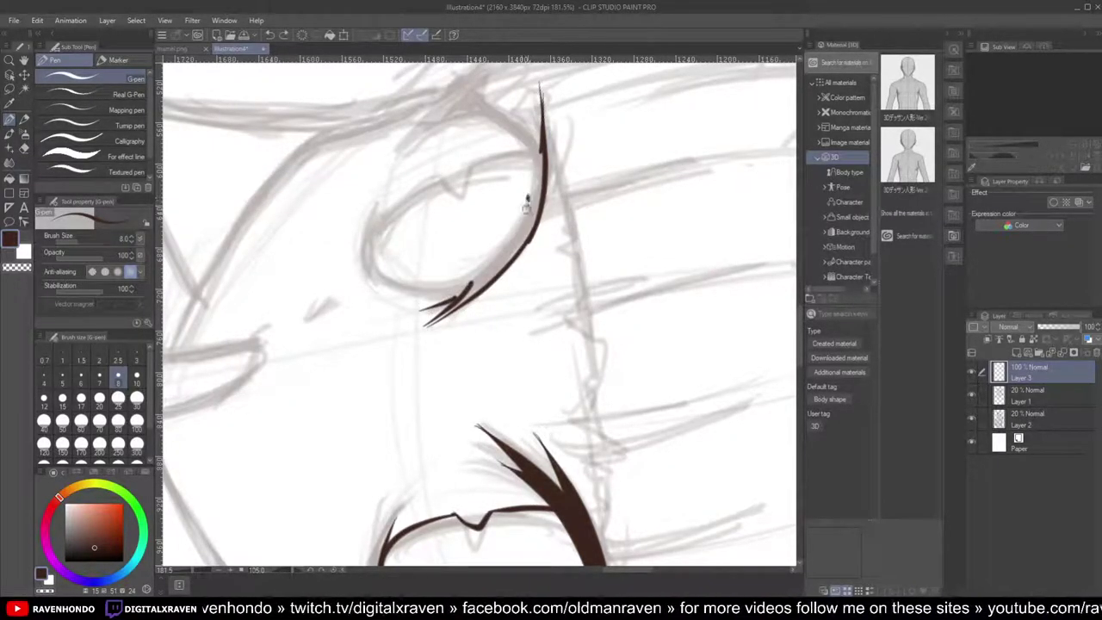
mouse_move(527, 197)
mouse_down()
mouse_move(508, 245)
mouse_move(409, 308)
mouse_up()
key(ctrl+z)
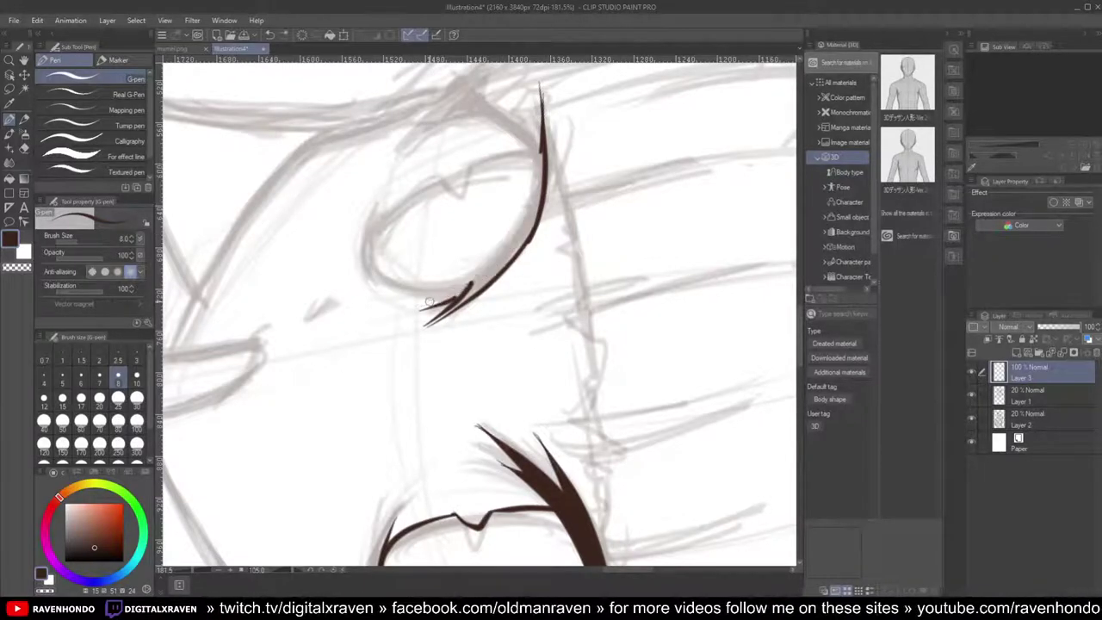
scroll(536, 232, up, 5)
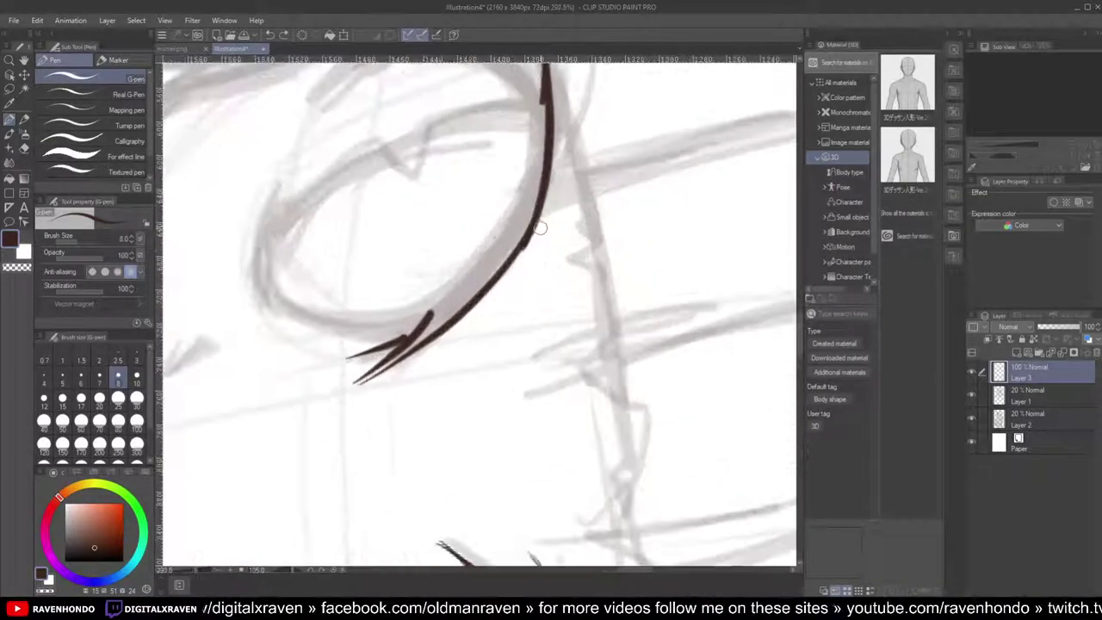
scroll(607, 251, down, 5)
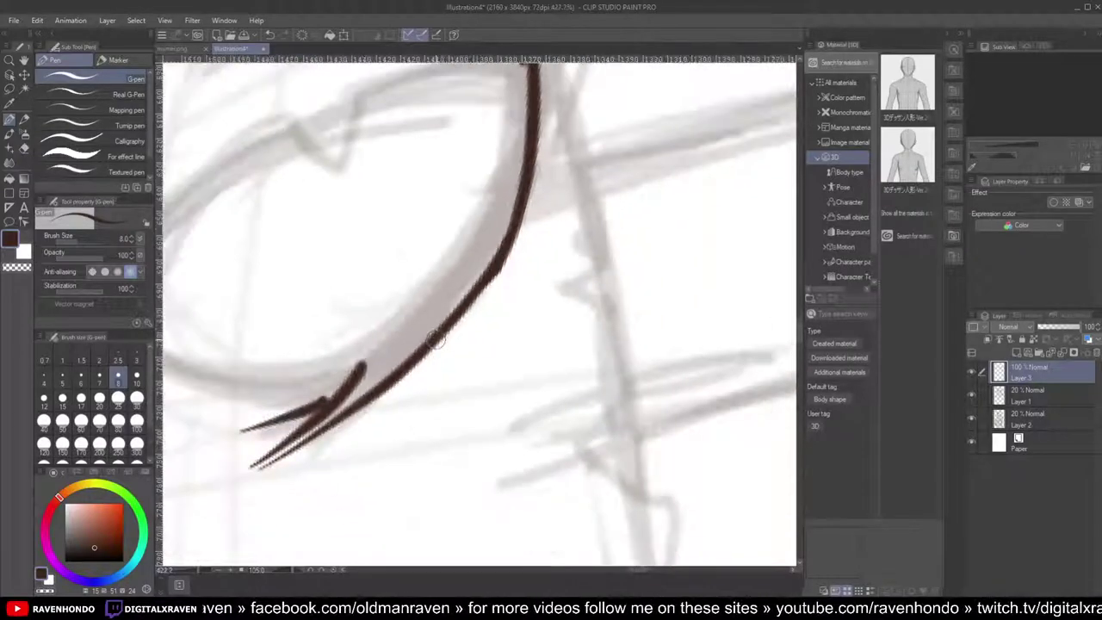
mouse_move(578, 250)
mouse_down()
mouse_move(540, 301)
mouse_move(471, 337)
mouse_up()
key(ctrl+z)
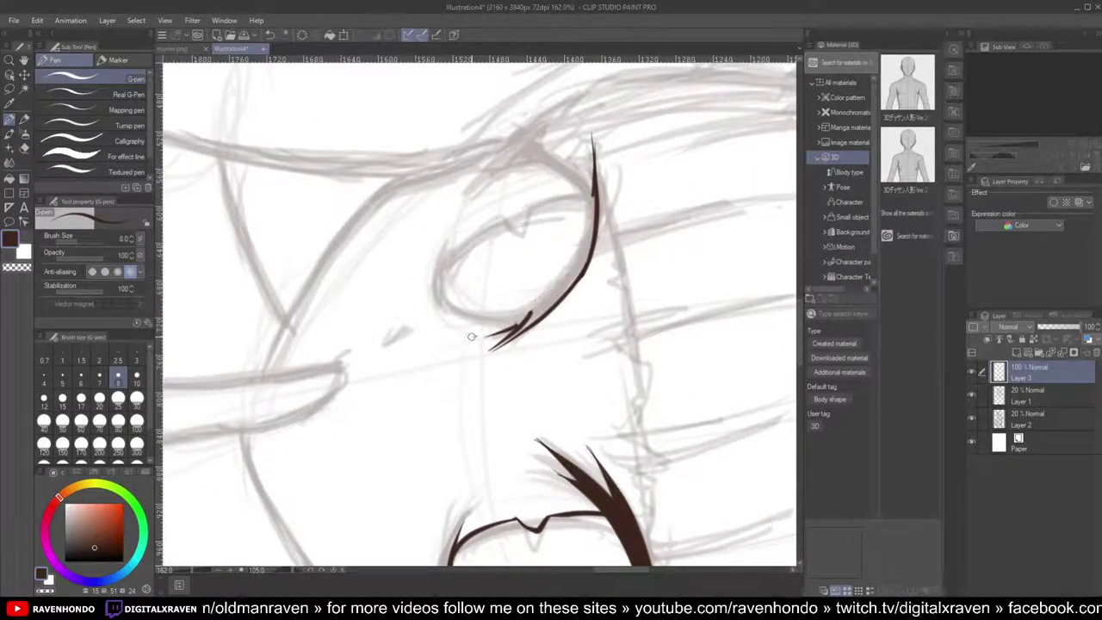
scroll(535, 301, up, 1)
mouse_move(600, 224)
mouse_down()
mouse_move(548, 309)
mouse_move(468, 355)
mouse_up()
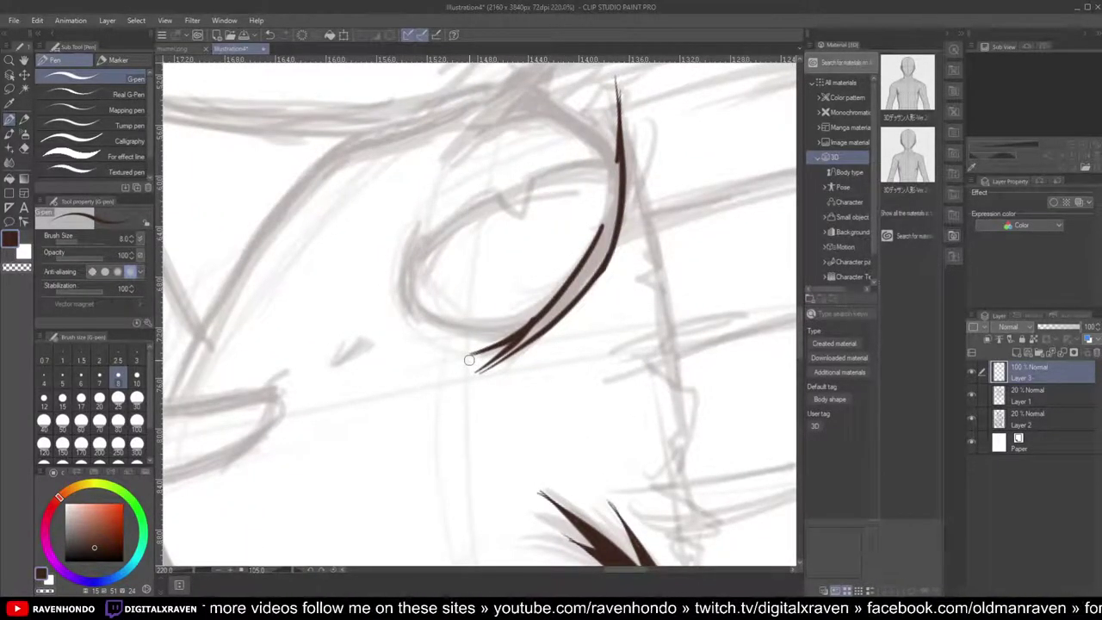
Step: Rotate the canvas and ink the tapering line from the upper lash line down to the second eye's outer corner
key(minus)
key(minus)
key(minus)
key(minus)
key(minus)
key(minus)
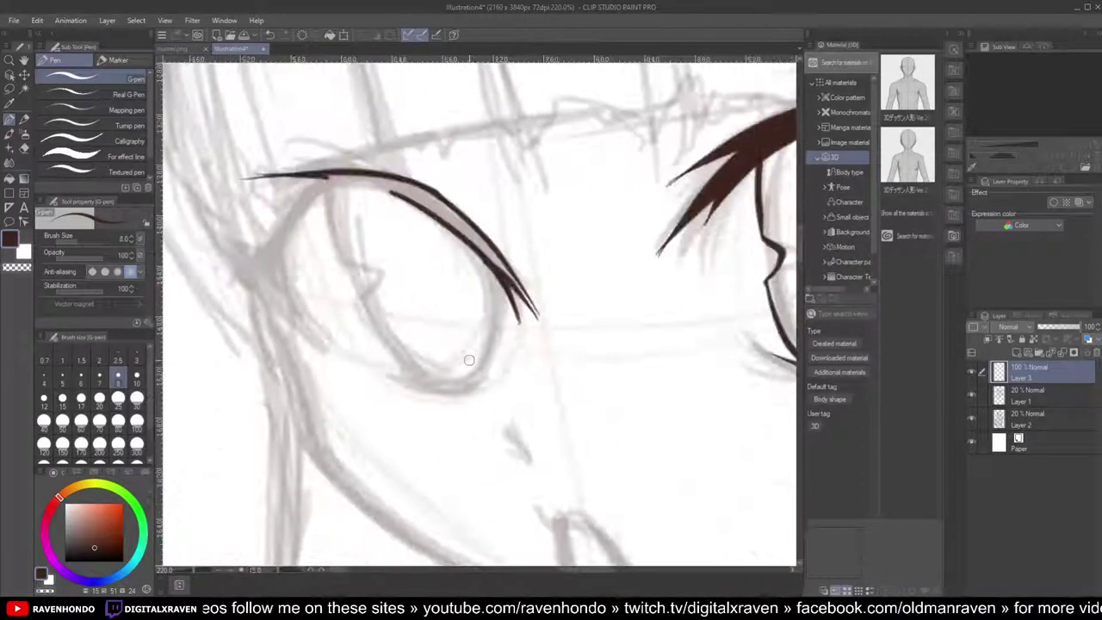
drag(470, 358, 611, 342)
drag(459, 161, 356, 268)
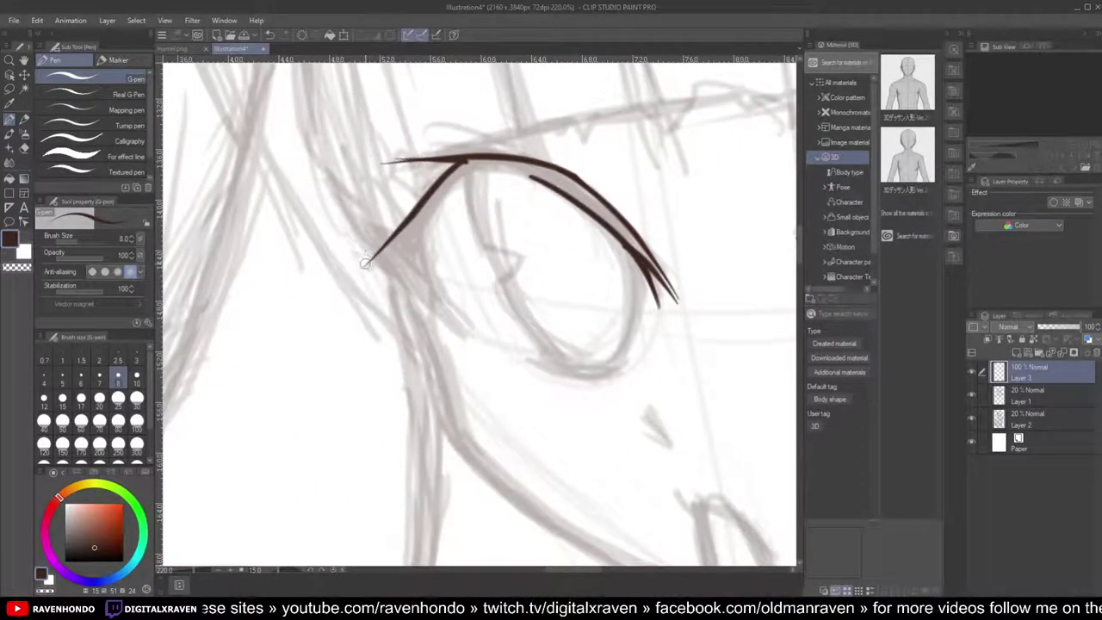
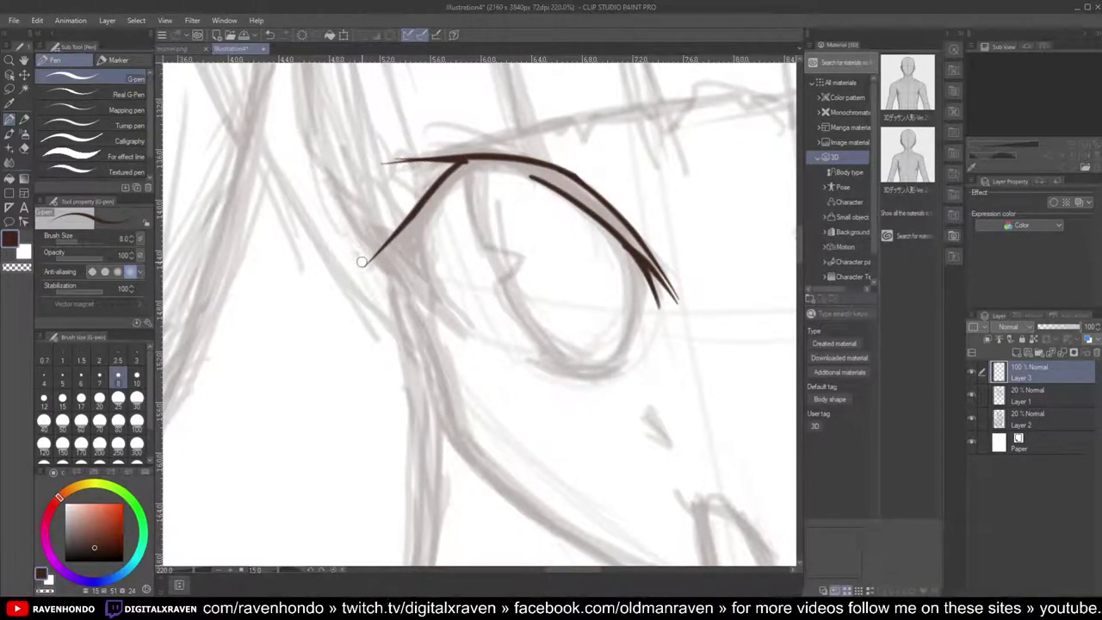
Step: Ink the notched, zigzag lash edge running from the outer corner down to a pointed tip
scroll(362, 261, down, 2)
key(asciicircum)
key(asciicircum)
key(asciicircum)
key(asciicircum)
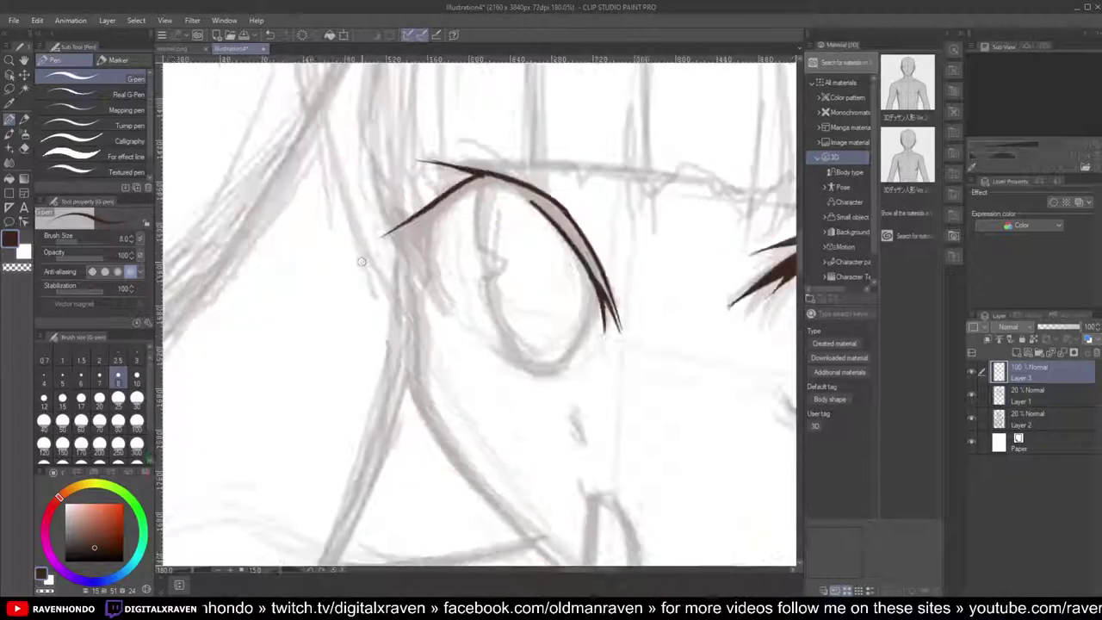
mouse_move(469, 193)
mouse_down()
mouse_move(463, 244)
mouse_move(452, 228)
mouse_move(458, 288)
mouse_up()
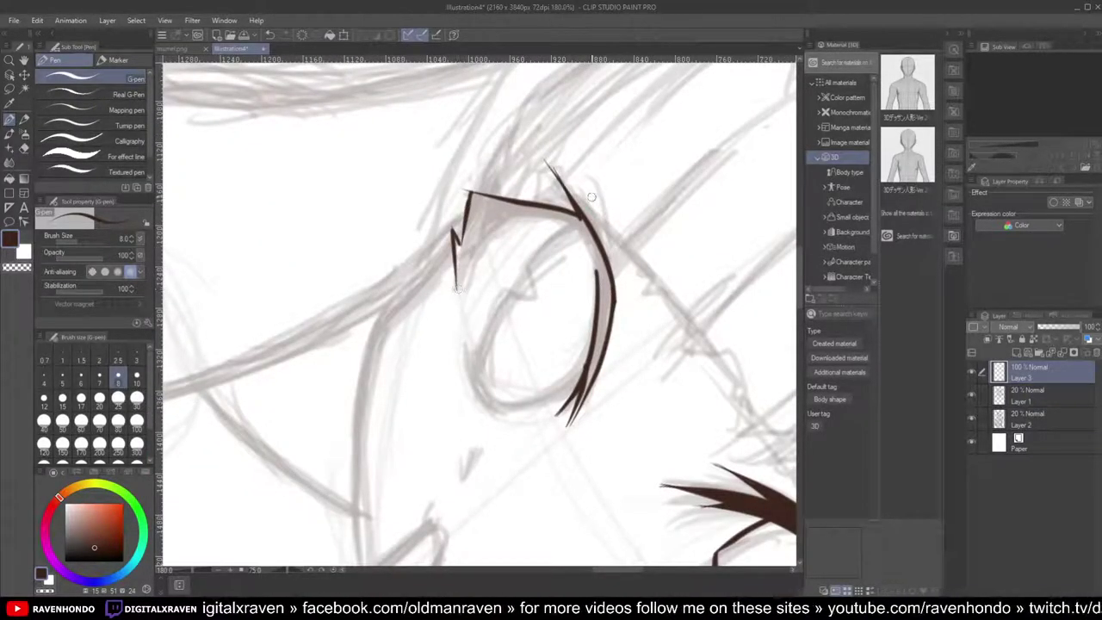
Step: Extend the lash line's lower edge around the top of the eye and down toward the outer corner
key(minus)
key(minus)
key(minus)
key(minus)
key(minus)
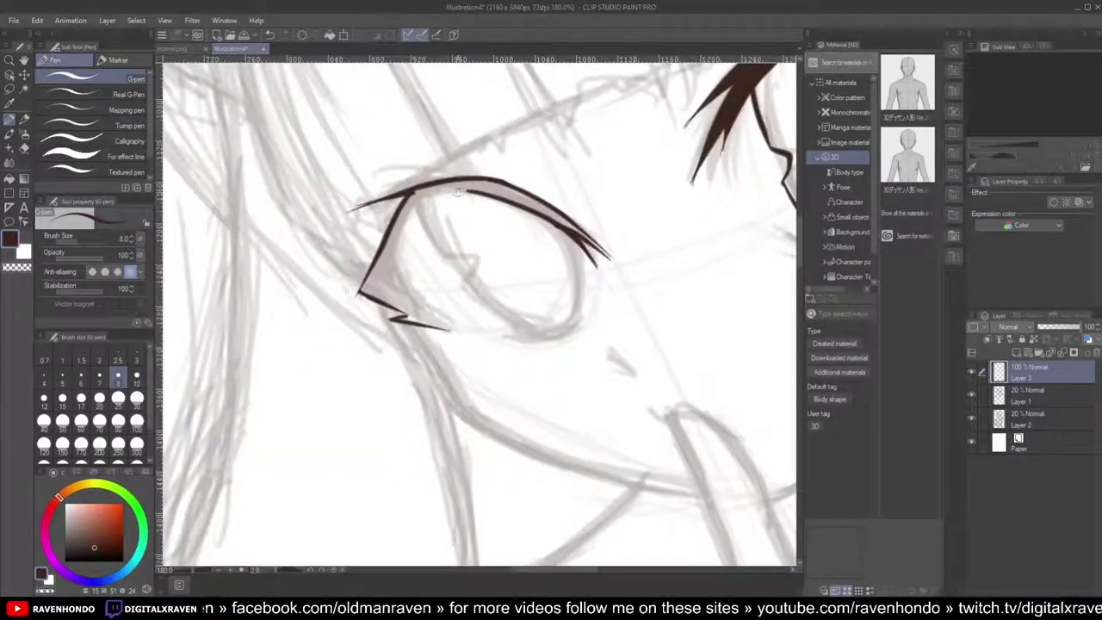
mouse_move(472, 191)
mouse_down()
mouse_move(424, 201)
mouse_move(409, 215)
mouse_move(468, 195)
mouse_move(389, 254)
mouse_up()
drag(406, 215, 377, 282)
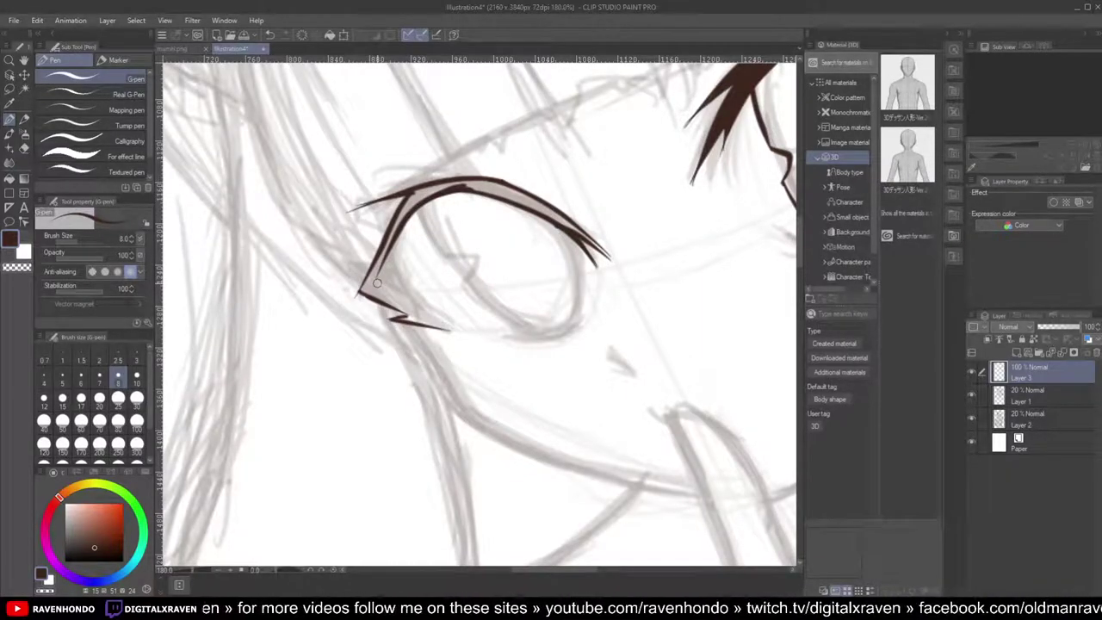
Step: Continue the inner edge around the outer corner to meet the tip of the notched lash, closing the shape
key(asciicircum)
key(asciicircum)
key(asciicircum)
key(asciicircum)
key(asciicircum)
key(asciicircum)
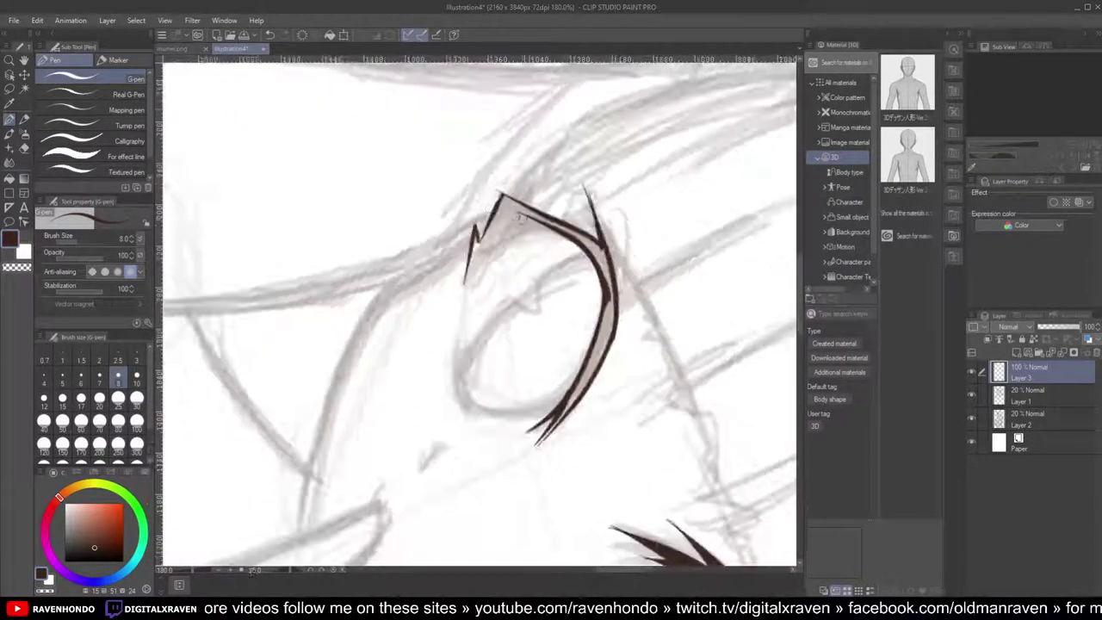
drag(518, 212, 464, 285)
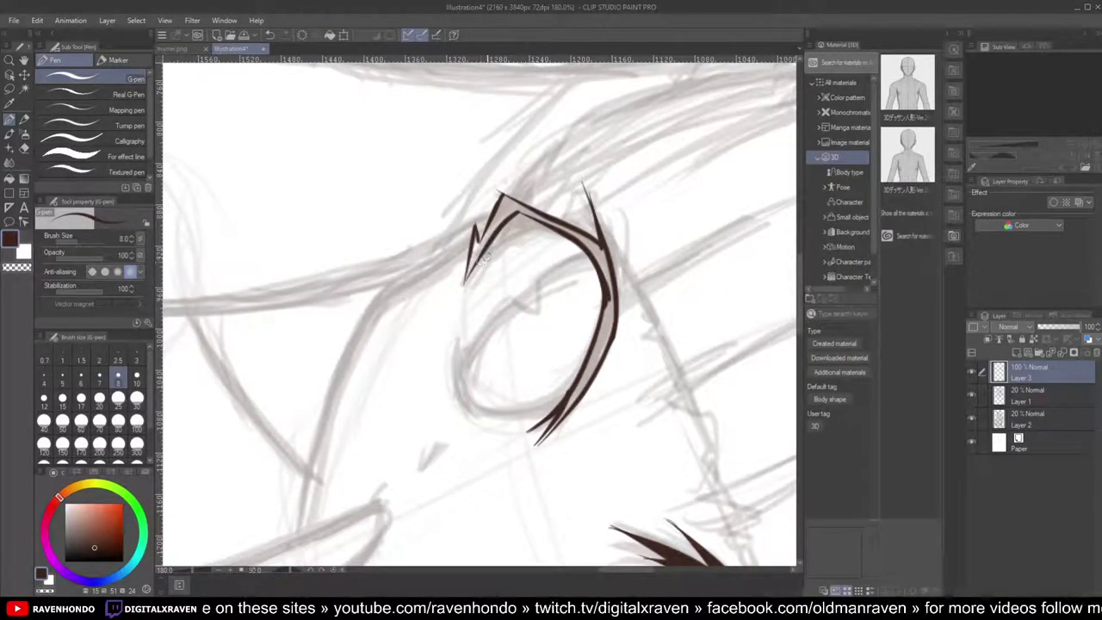
scroll(486, 256, up, 5)
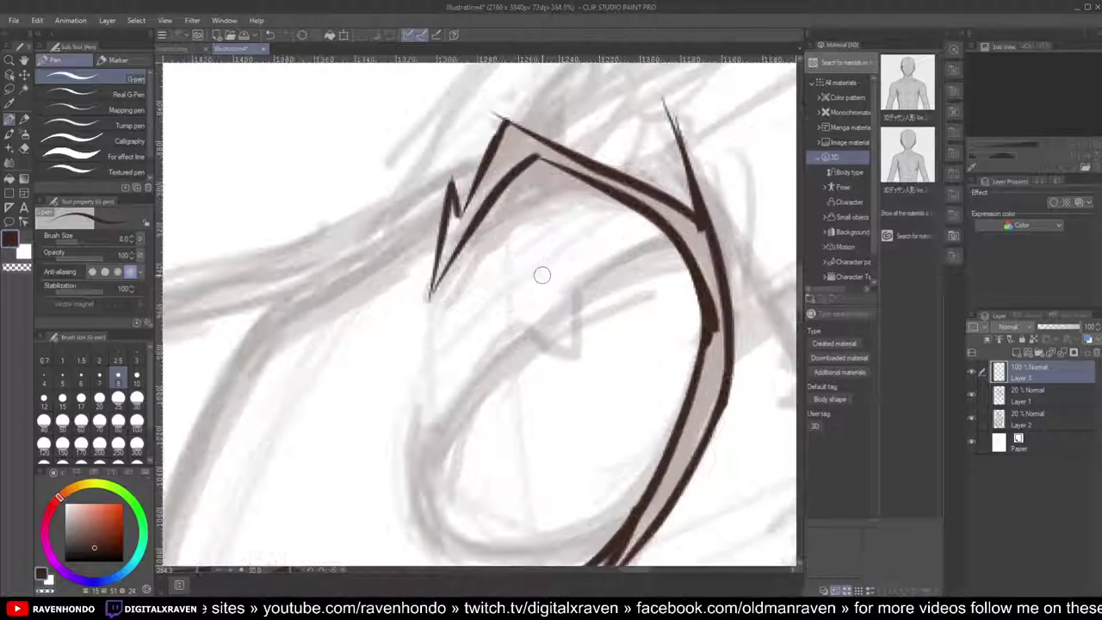
key(e)
scroll(650, 323, up, 3)
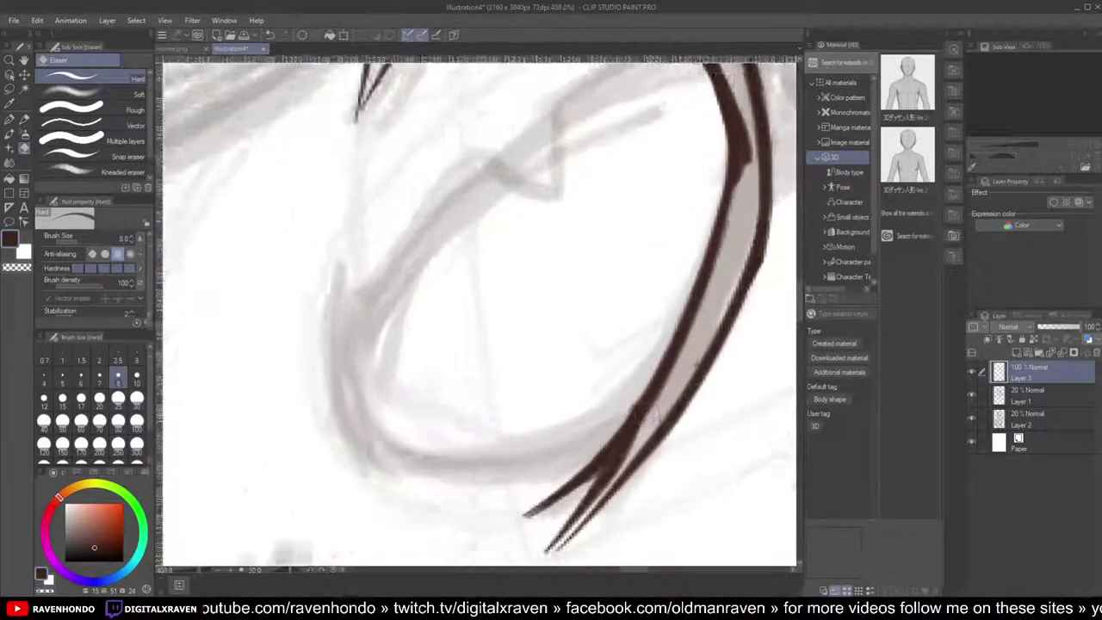
scroll(618, 392, up, 2)
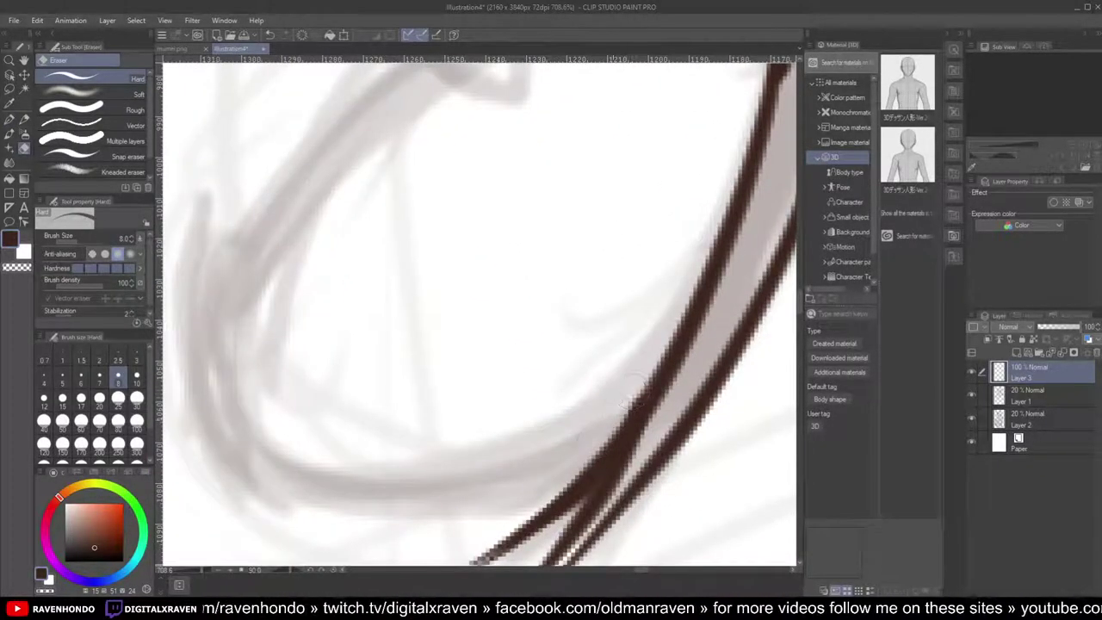
scroll(633, 387, down, 5)
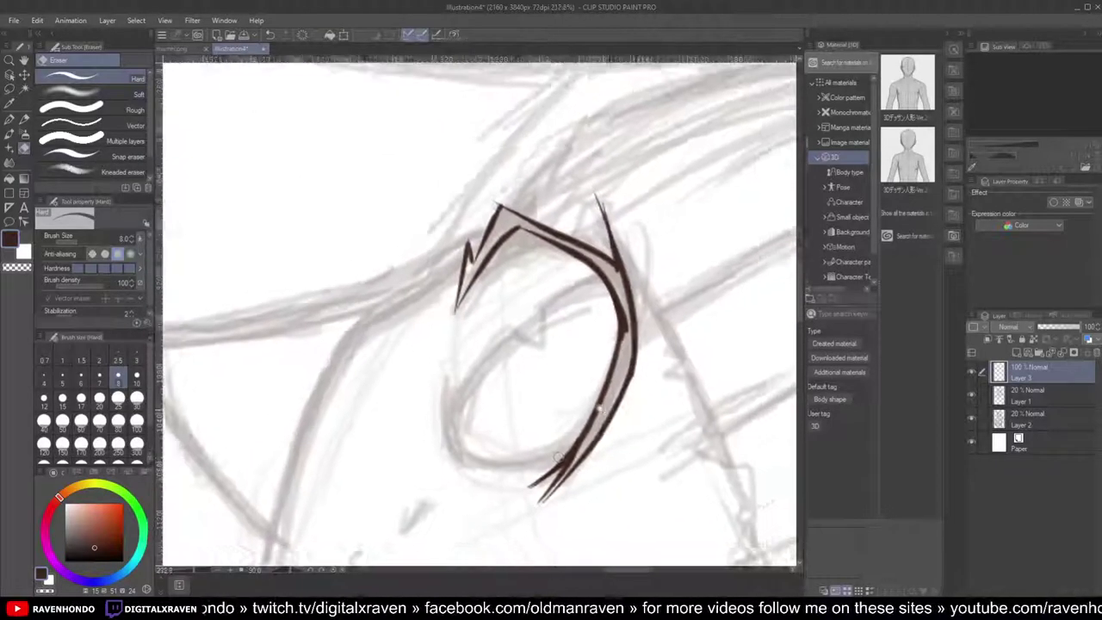
drag(613, 416, 545, 380)
Step: Start filling the upper lash shape with G-pen strokes between its two edges near the inner end
key(p)
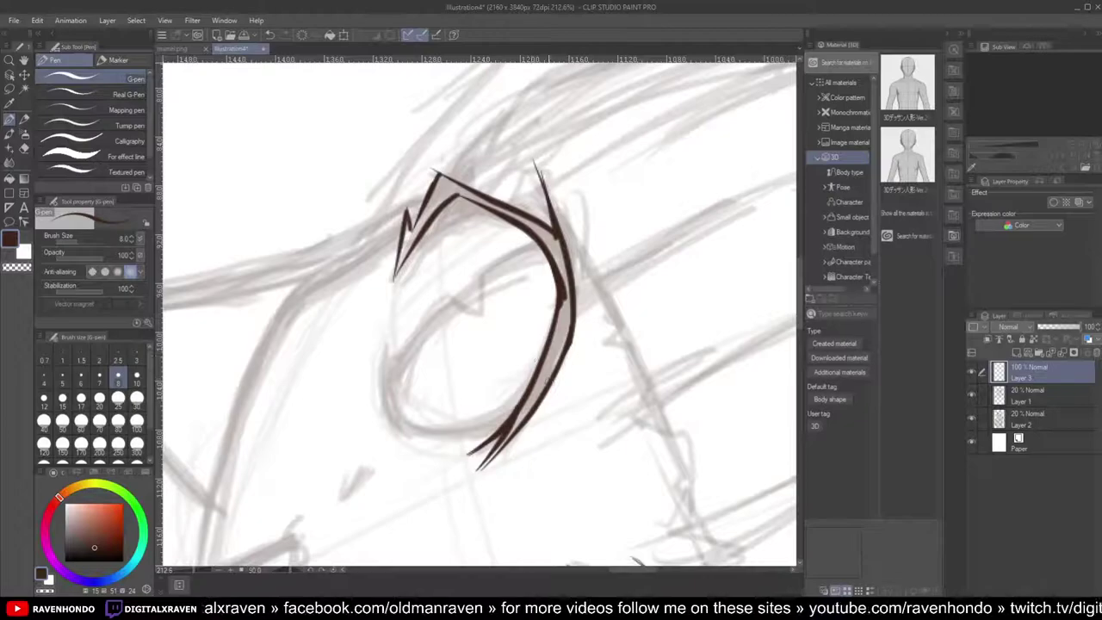
scroll(547, 382, up, 4)
drag(546, 348, 492, 456)
mouse_move(551, 368)
mouse_down()
mouse_move(606, 272)
mouse_move(451, 476)
mouse_up()
drag(489, 440, 430, 492)
drag(515, 381, 470, 433)
scroll(548, 373, down, 5)
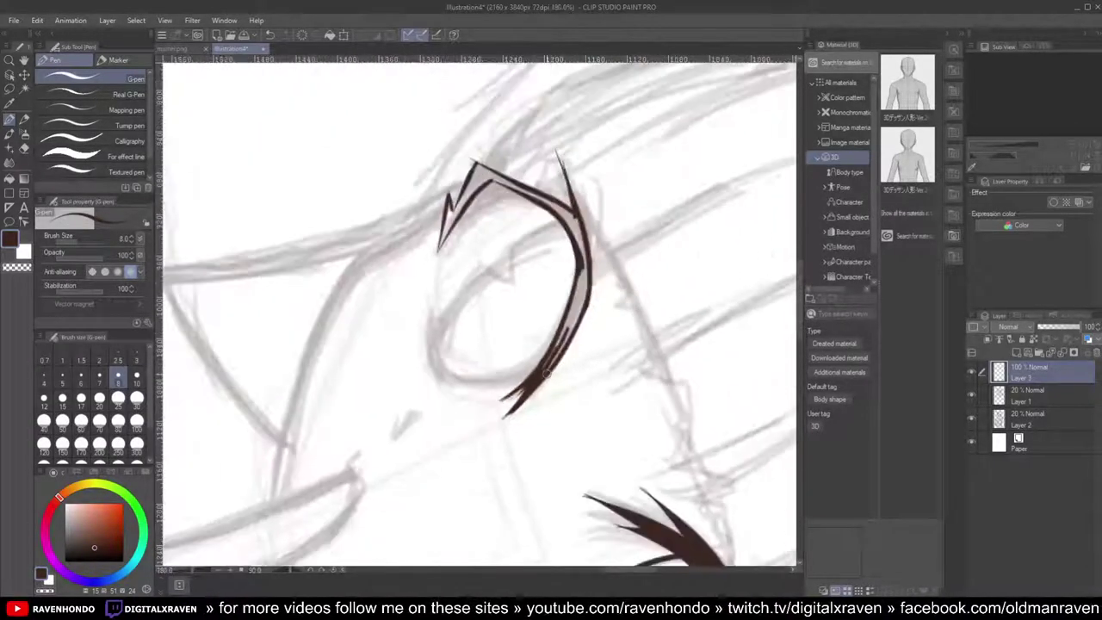
Step: Fill the middle of the upper lash shape with dark strokes from the inner end up toward the thickest bend
scroll(545, 371, down, 3)
scroll(542, 388, up, 2)
scroll(542, 390, up, 2)
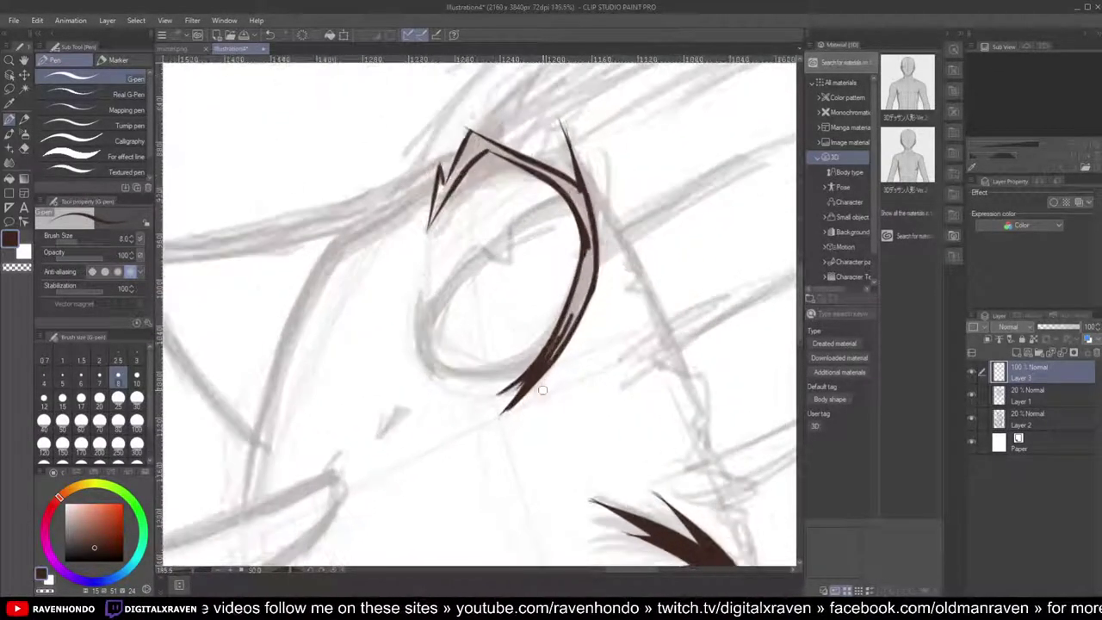
scroll(542, 390, up, 2)
scroll(542, 390, up, 1)
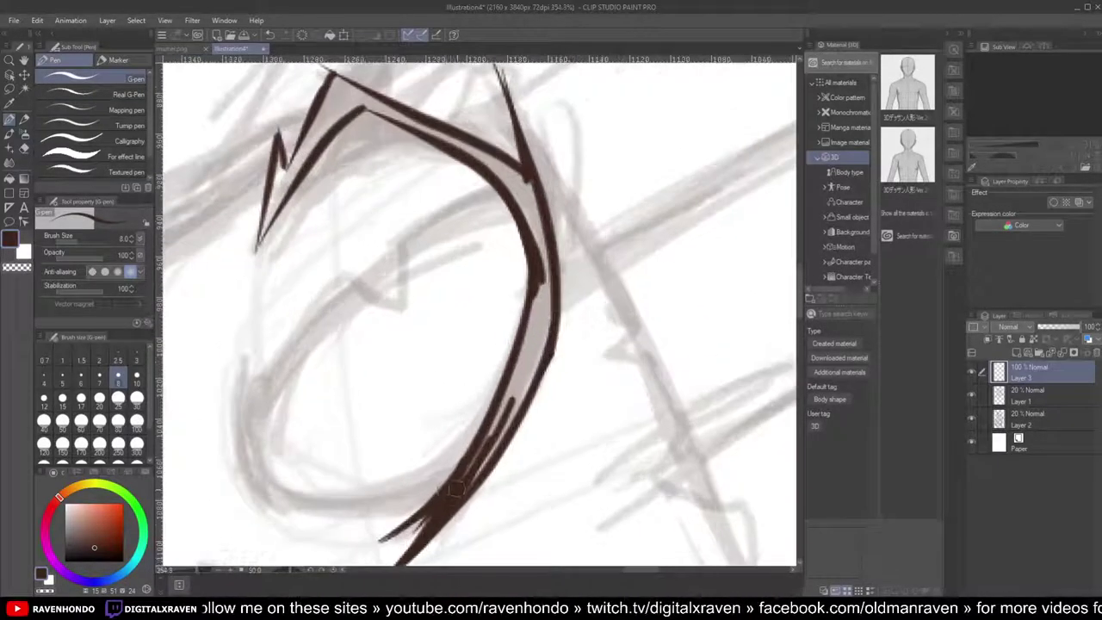
drag(530, 338, 508, 396)
drag(454, 502, 523, 380)
mouse_move(482, 467)
mouse_down()
mouse_move(537, 346)
mouse_move(545, 282)
mouse_up()
drag(526, 394, 545, 333)
drag(551, 286, 546, 317)
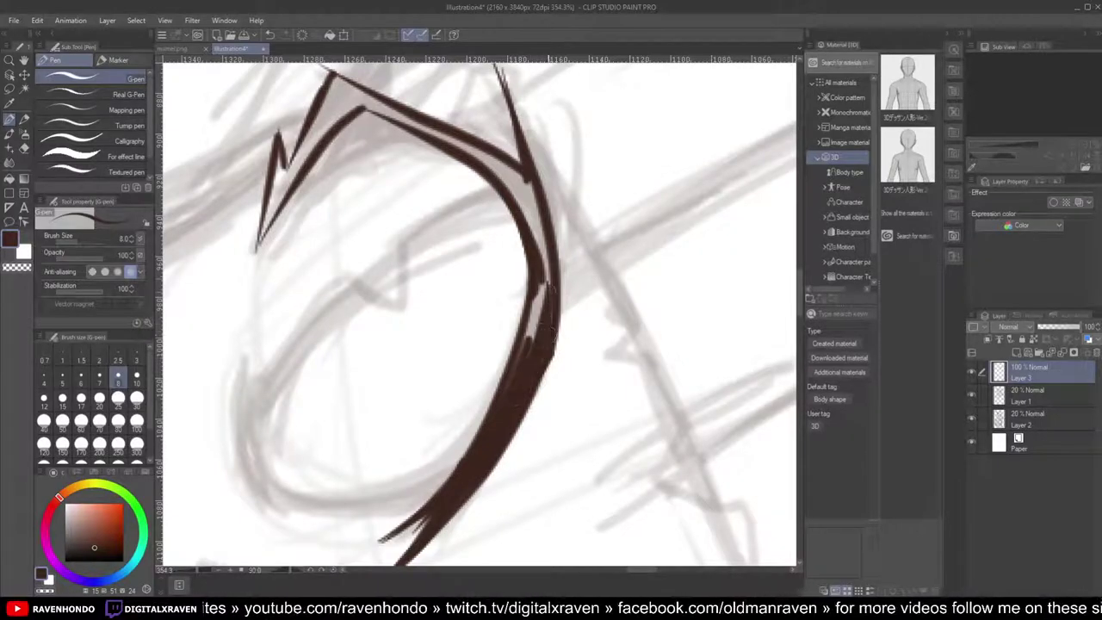
Step: Smooth the lash line's upper contour and add a short pointed lash branching off it near the inner end
scroll(547, 336, down, 2)
drag(557, 381, 552, 291)
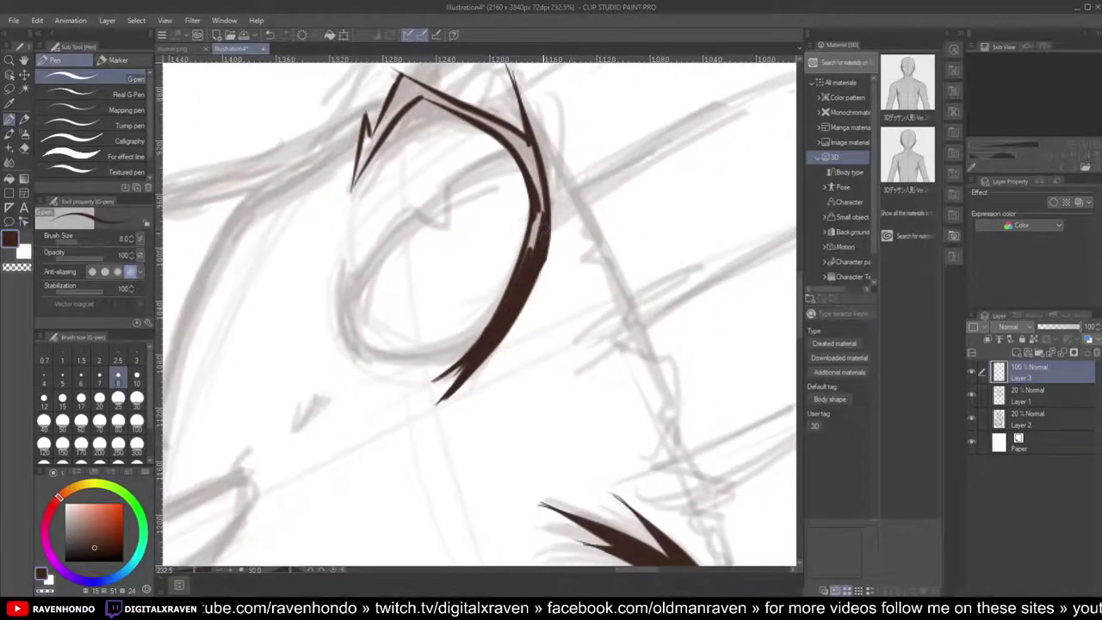
drag(547, 224, 508, 357)
drag(521, 307, 508, 357)
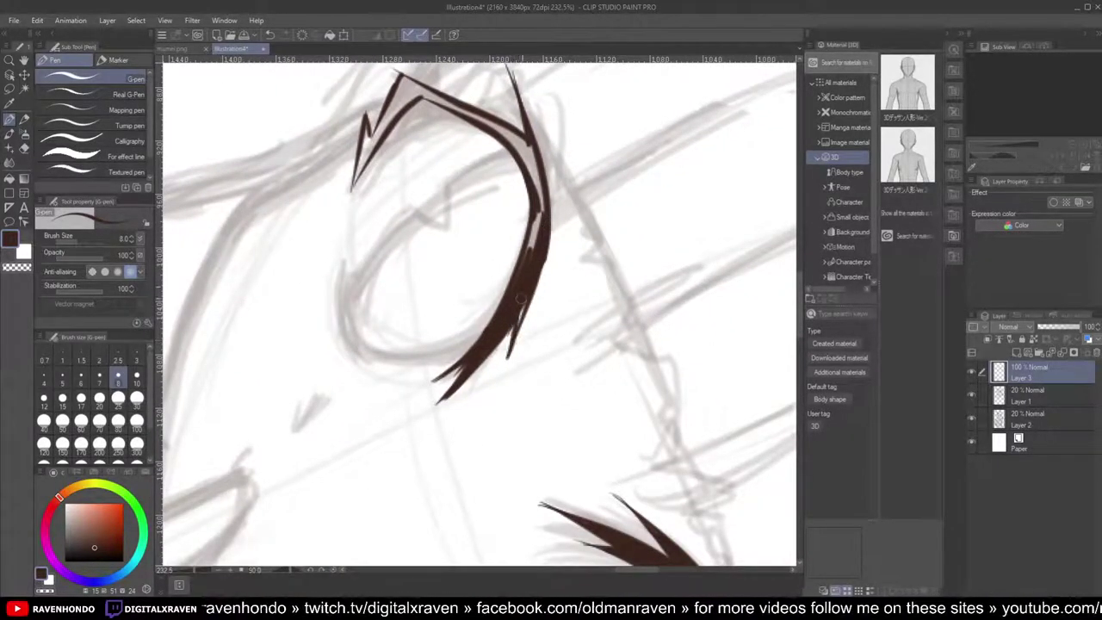
Step: Darken the base of the short pointed lash branching off the second eye's lash line
drag(521, 301, 513, 346)
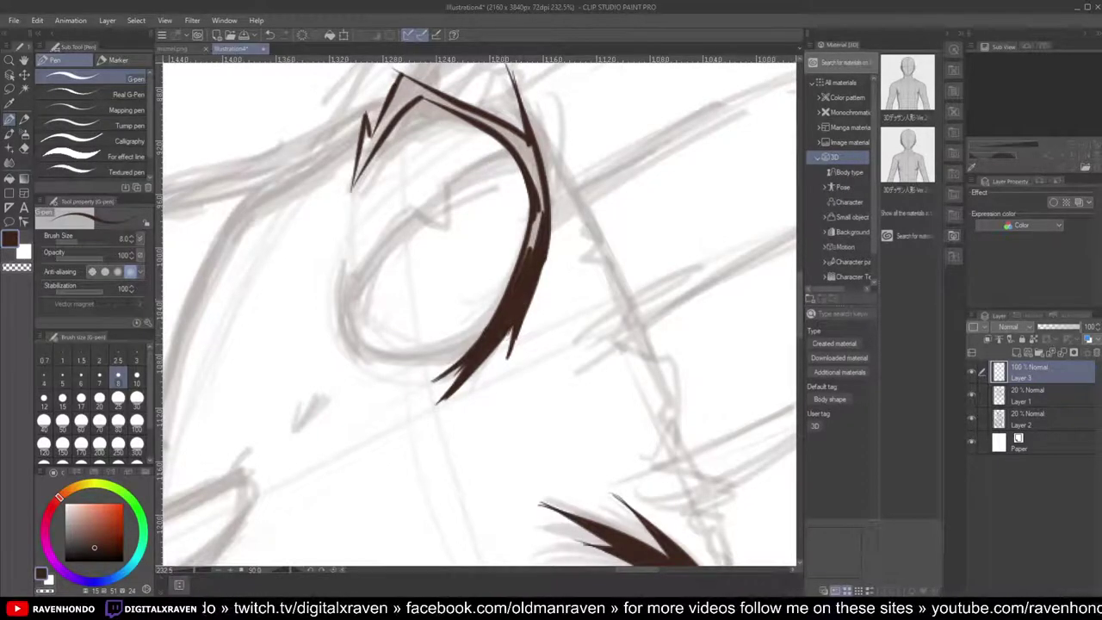
scroll(536, 184, down, 10)
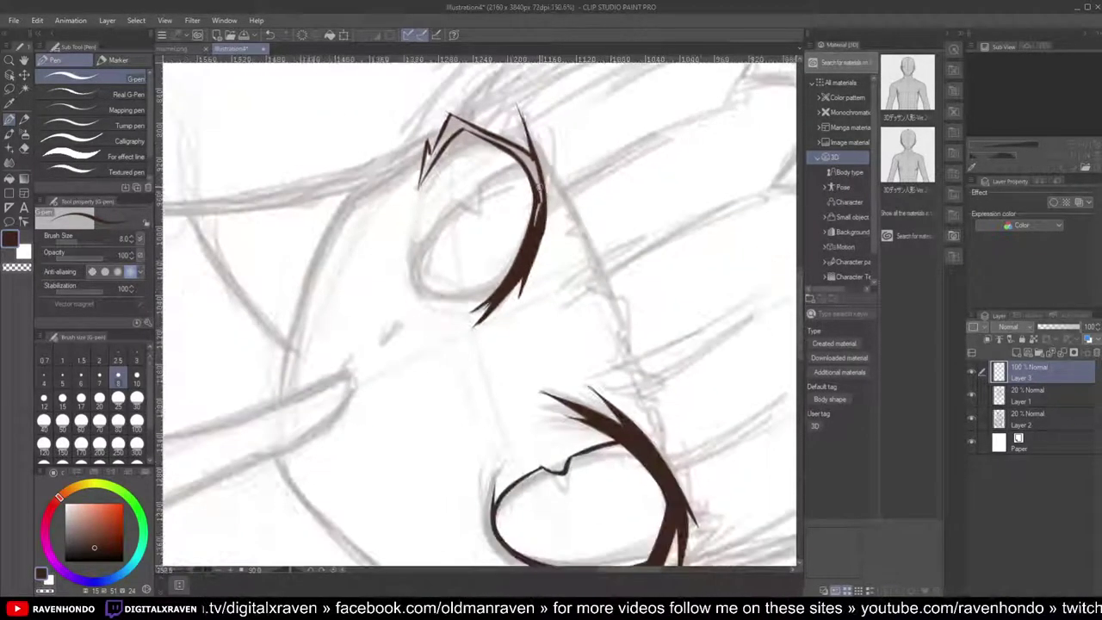
scroll(527, 194, up, 5)
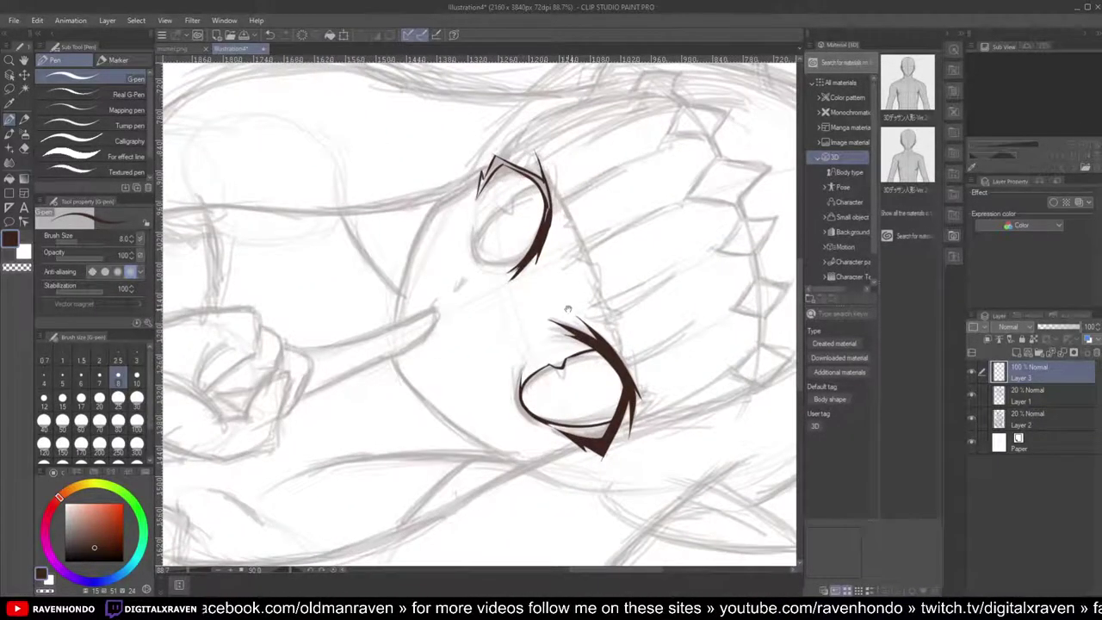
scroll(567, 306, up, 4)
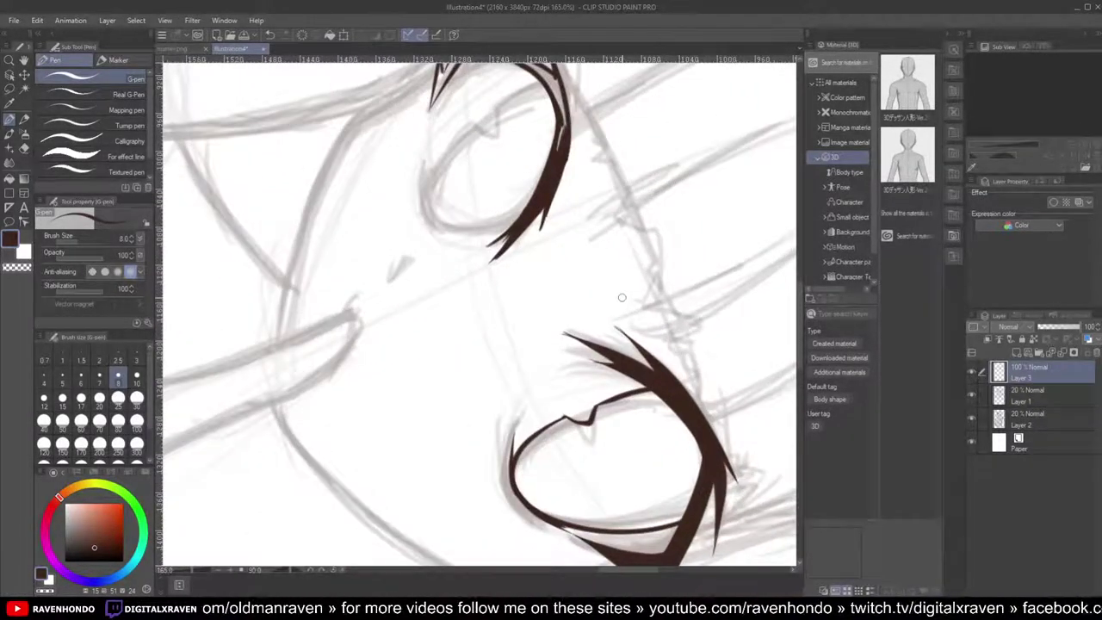
Step: Fill the narrow gap between the upper lash's edges around its bend, below the separate outward-pointing lash
key(minus)
key(minus)
key(minus)
key(minus)
key(minus)
key(minus)
key(minus)
key(minus)
drag(358, 319, 568, 231)
scroll(455, 249, up, 5)
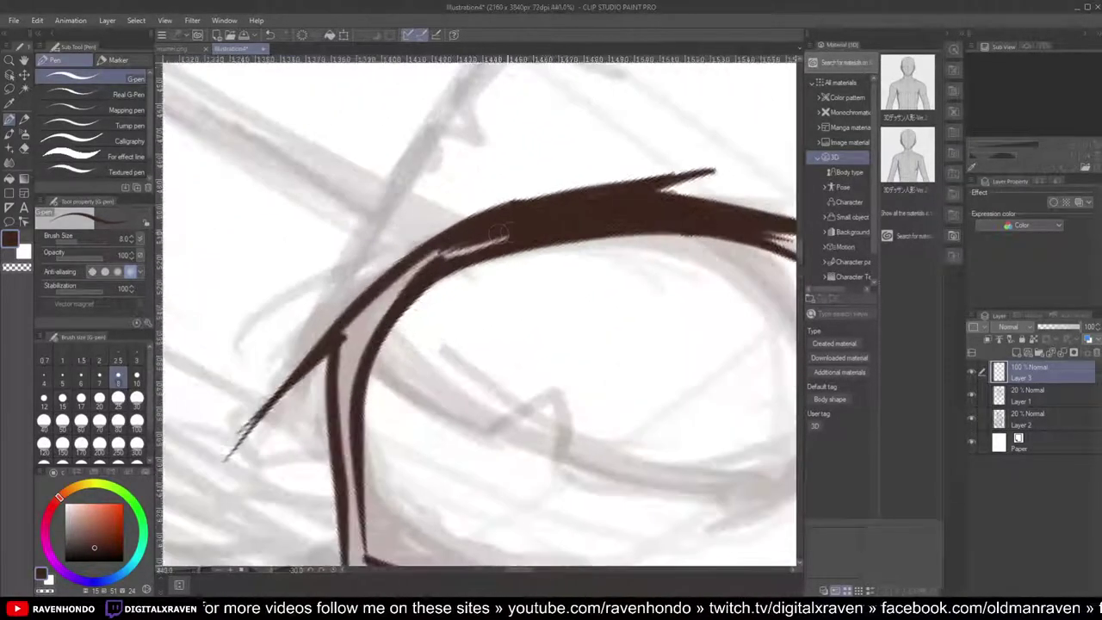
drag(446, 255, 354, 334)
drag(449, 233, 354, 346)
scroll(422, 317, down, 3)
drag(435, 314, 525, 199)
mouse_move(460, 205)
mouse_down()
mouse_move(442, 229)
mouse_move(443, 278)
mouse_move(446, 297)
mouse_move(470, 302)
mouse_move(481, 170)
mouse_up()
Step: Fill the straight section of the lash shape from the bend toward its outer corner
scroll(470, 302, down, 1)
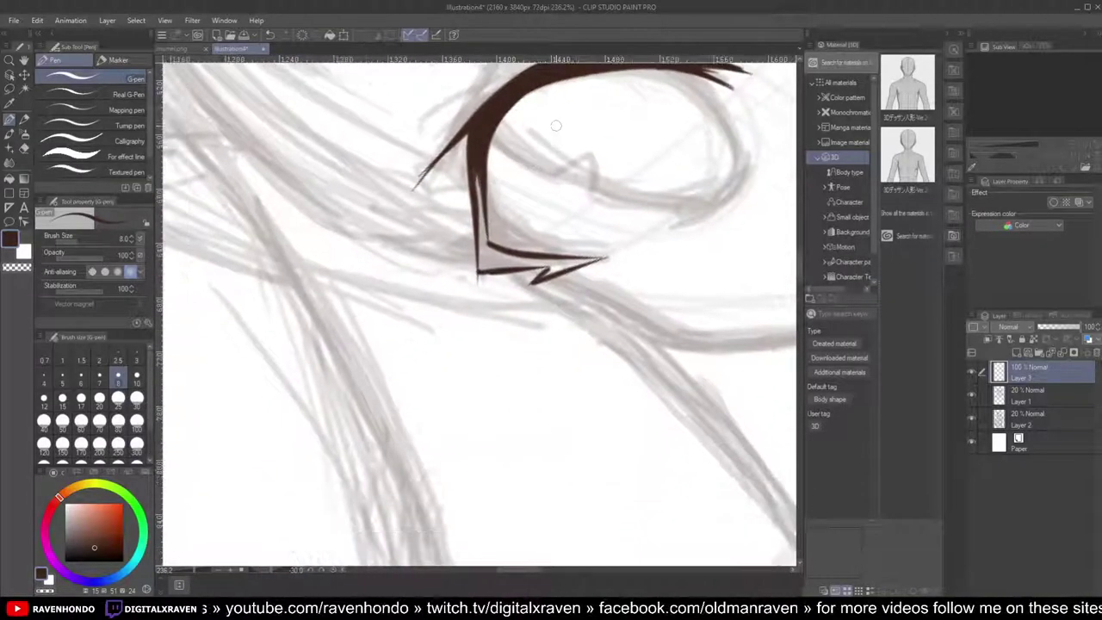
scroll(555, 125, up, 2)
scroll(556, 126, down, 1)
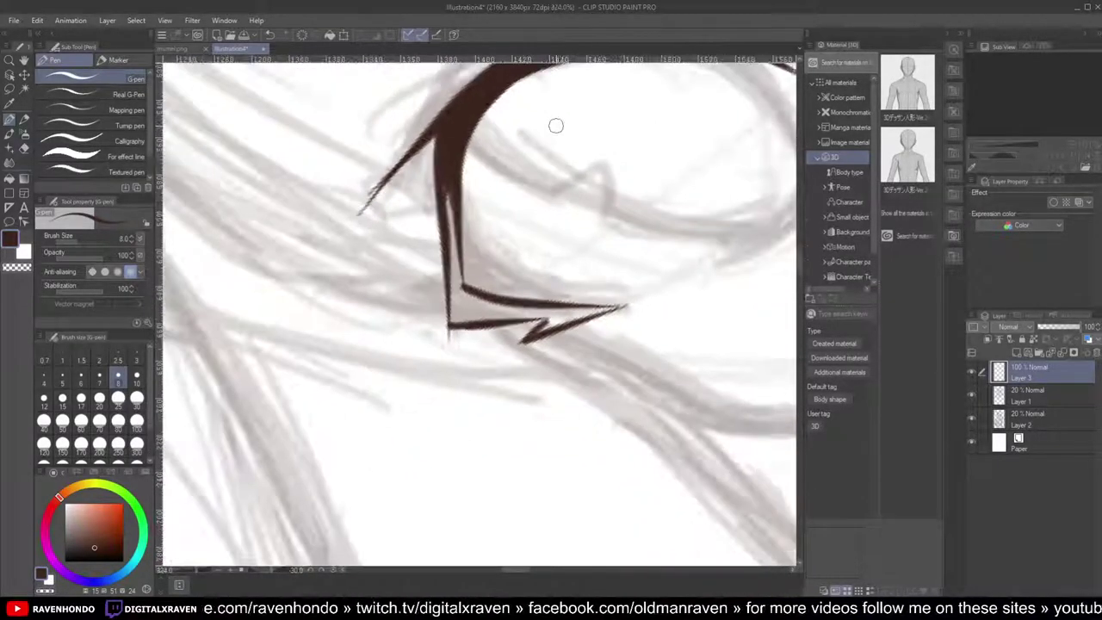
key(^)
drag(532, 163, 476, 276)
drag(511, 186, 464, 295)
mouse_move(492, 241)
mouse_down()
mouse_move(453, 306)
mouse_move(458, 298)
mouse_up()
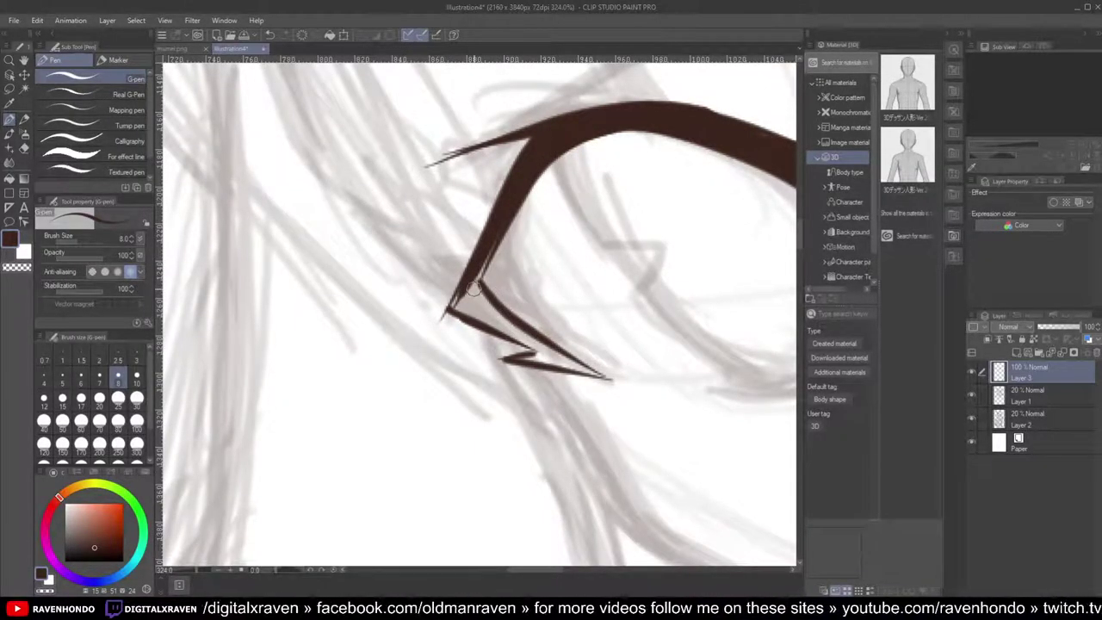
Step: Darken the lash's pointed outer corner and close the remaining gaps along the inner edge beside it
key(^)
key(^)
key(^)
key(^)
key(^)
key(^)
key(^)
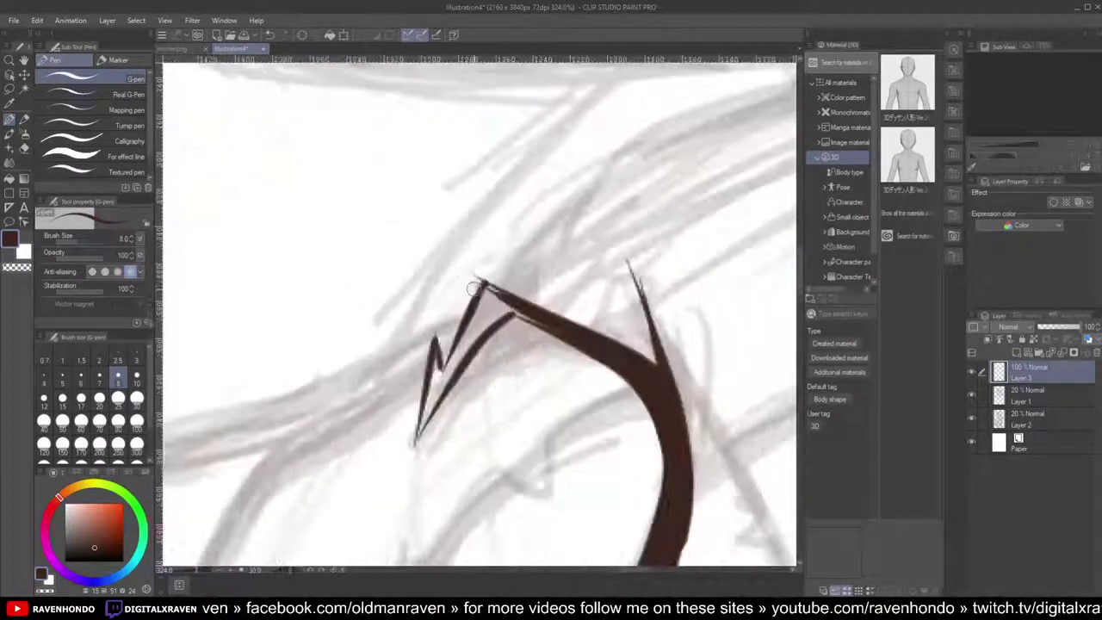
scroll(487, 301, up, 1)
scroll(489, 300, up, 3)
mouse_move(502, 286)
mouse_down()
mouse_move(431, 370)
mouse_move(448, 370)
mouse_move(529, 312)
mouse_up()
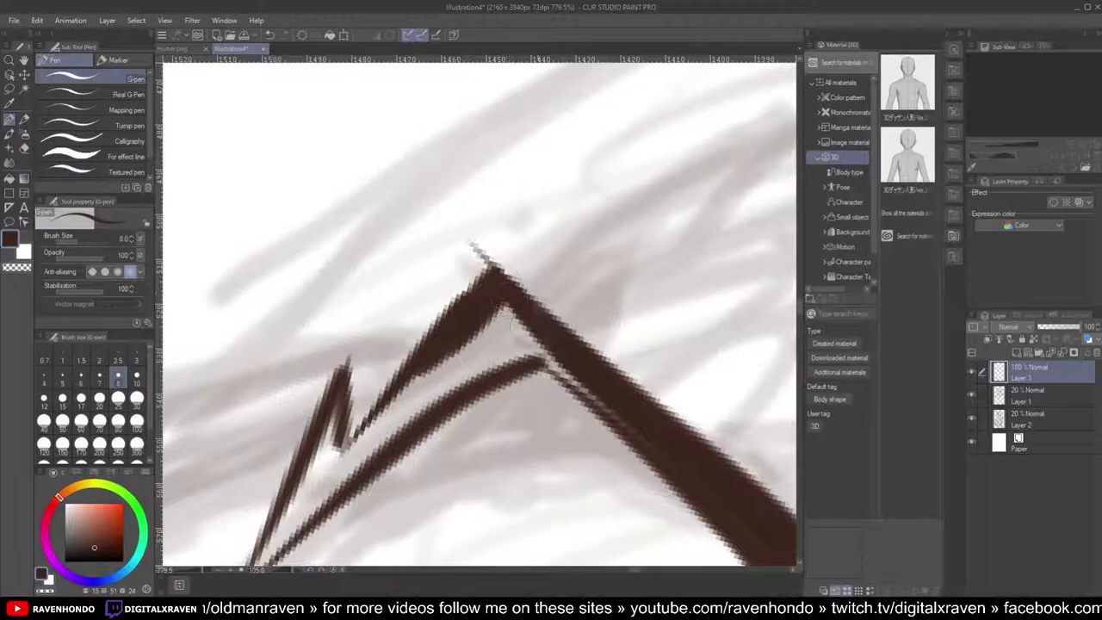
drag(555, 371, 616, 420)
mouse_move(748, 523)
mouse_down()
mouse_move(574, 384)
mouse_move(566, 353)
mouse_move(760, 544)
mouse_up()
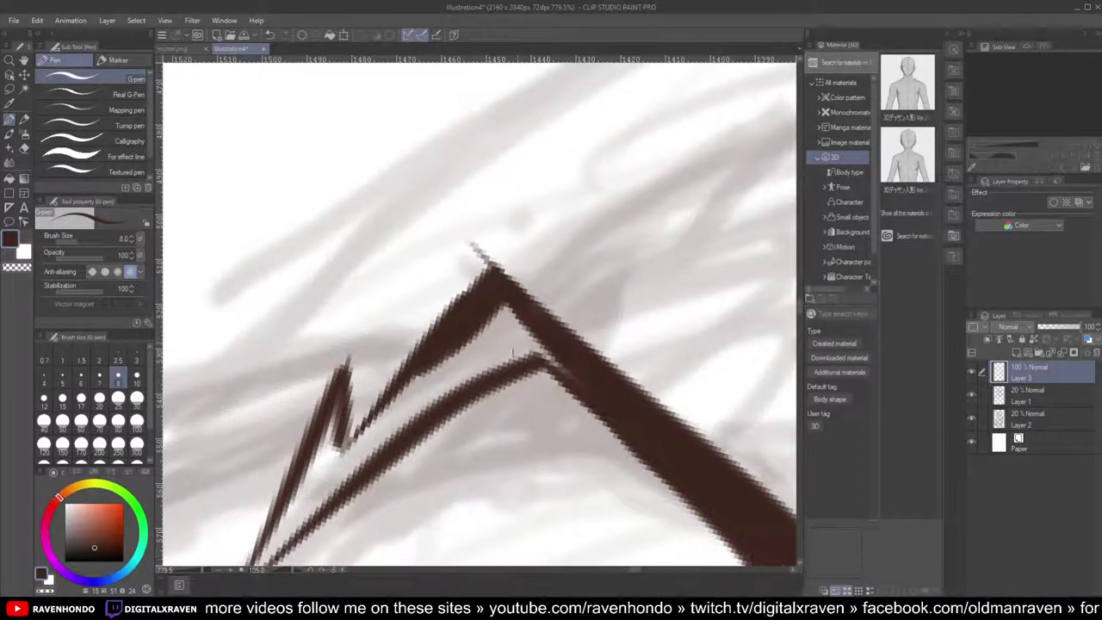
Step: Fill the notched lash from the outer corner toward its notch, covering the area between both edges
drag(586, 401, 497, 322)
mouse_move(560, 369)
mouse_down()
mouse_move(501, 320)
mouse_move(407, 384)
mouse_up()
mouse_move(479, 345)
mouse_down()
mouse_move(396, 398)
mouse_move(401, 408)
mouse_up()
drag(521, 343, 391, 417)
mouse_move(529, 354)
mouse_down()
mouse_move(446, 407)
mouse_move(467, 361)
mouse_move(355, 469)
mouse_up()
scroll(367, 463, down, 2)
drag(482, 396, 550, 325)
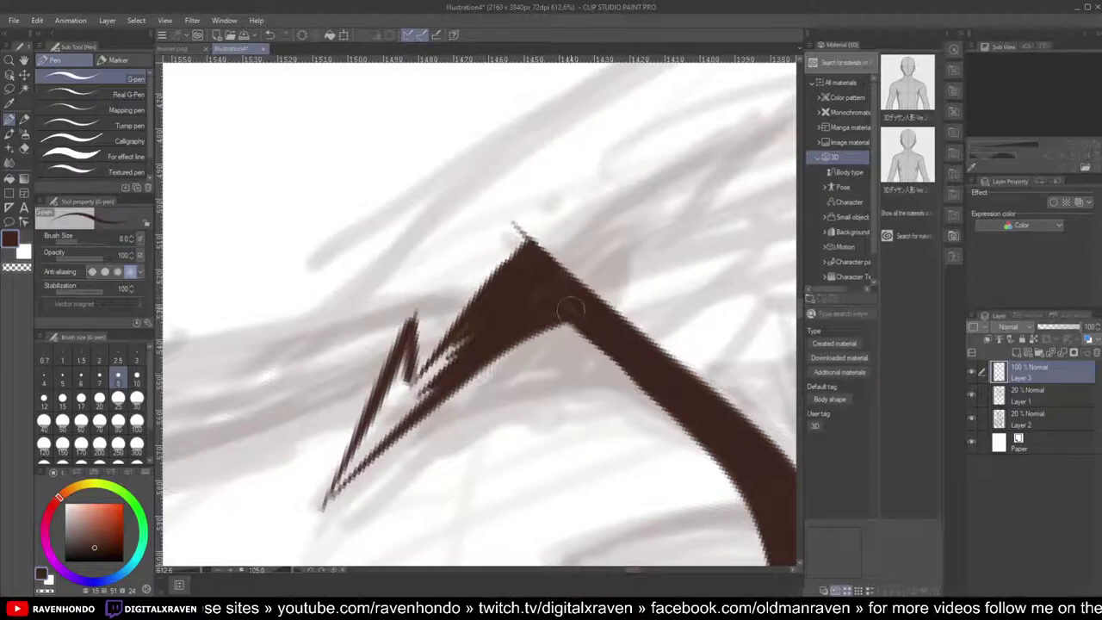
Step: Fill the remaining light gaps around the notch to finish the solid outer-corner lash
mouse_move(465, 349)
mouse_down()
mouse_move(400, 408)
mouse_move(379, 447)
mouse_move(476, 349)
mouse_up()
drag(498, 248, 425, 389)
mouse_move(499, 284)
mouse_down()
mouse_move(419, 400)
mouse_move(448, 366)
mouse_up()
drag(517, 301, 412, 411)
scroll(485, 312, down, 10)
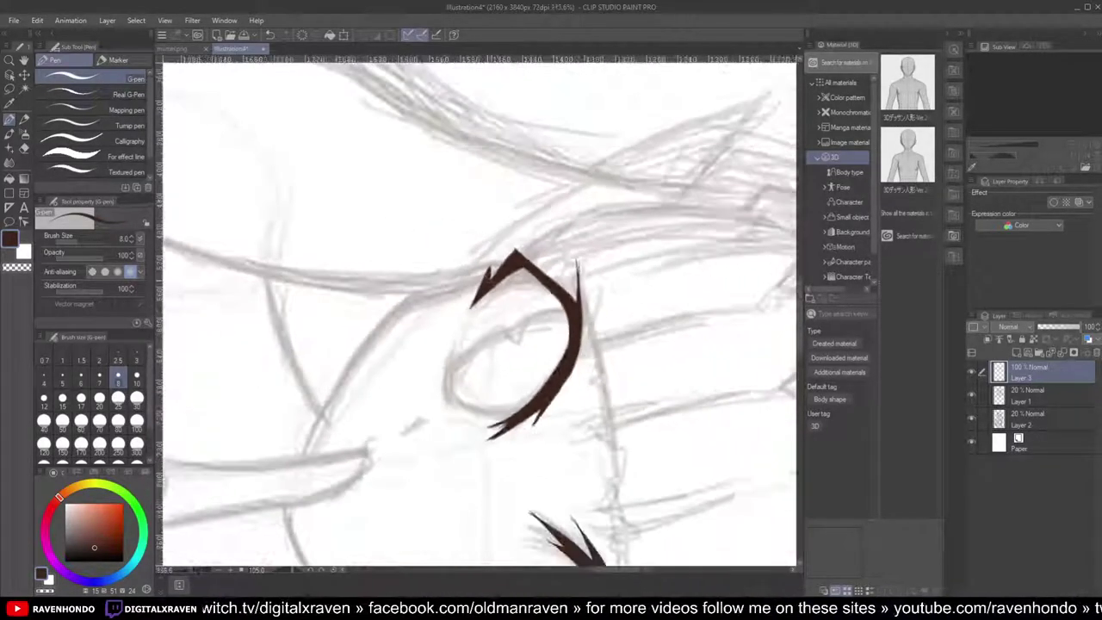
scroll(482, 302, up, 7)
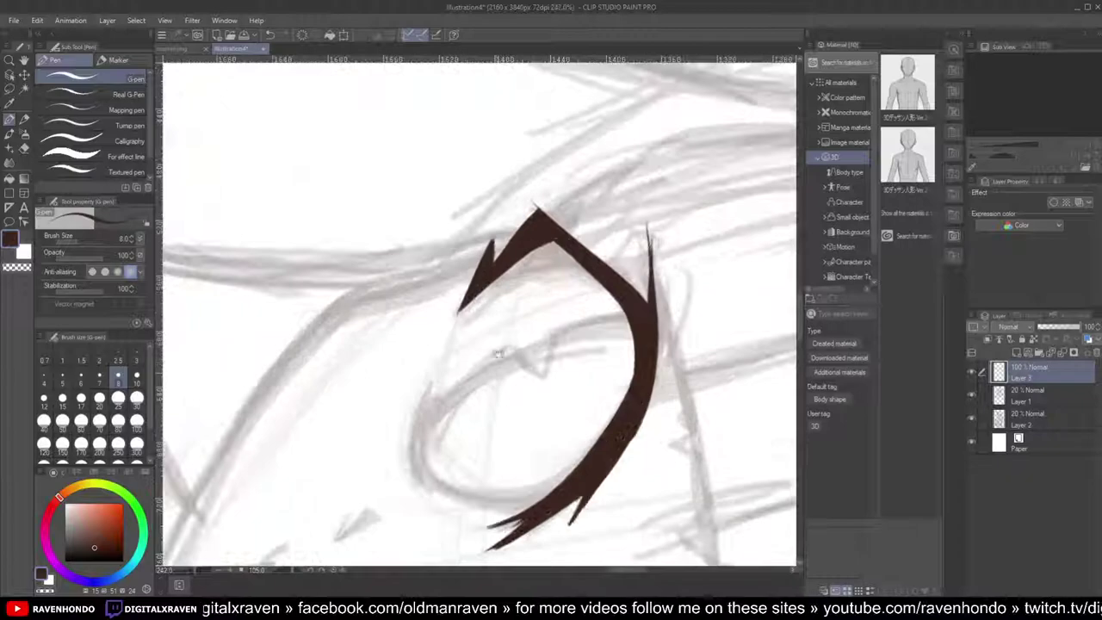
scroll(497, 183, down, 5)
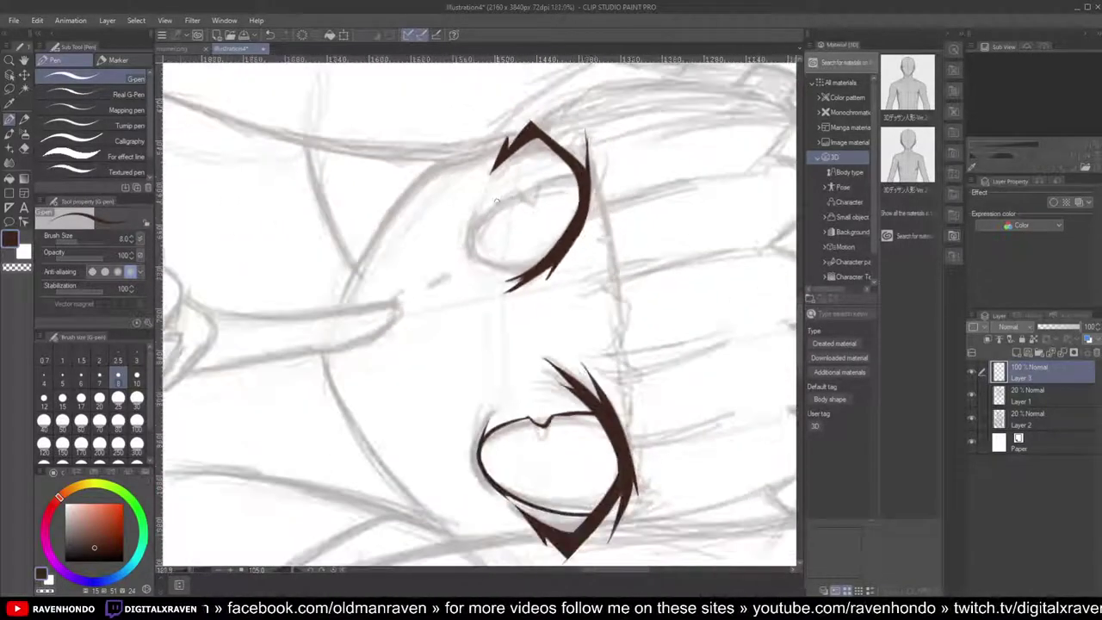
scroll(495, 183, up, 3)
scroll(497, 184, up, 1)
drag(645, 127, 555, 166)
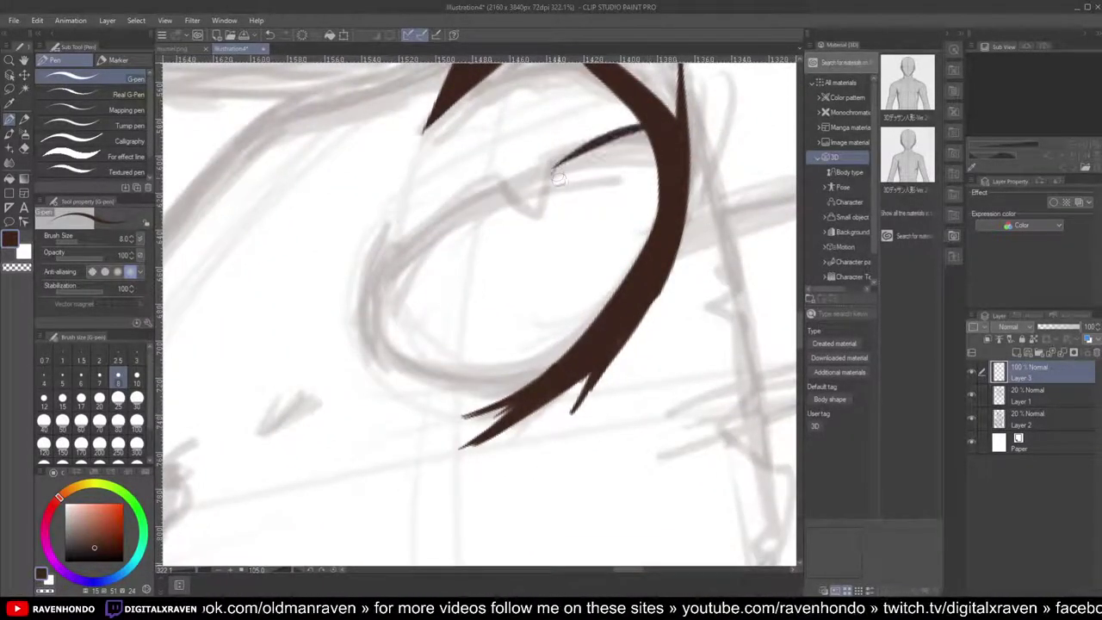
key(ctrl+z)
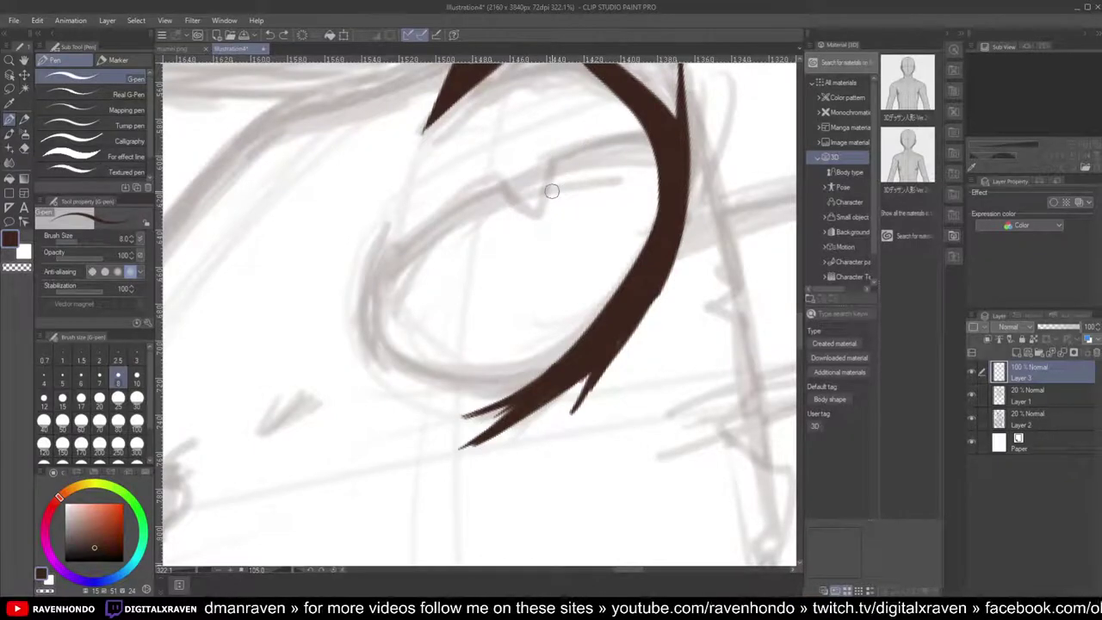
Step: Ink the second eye's iris outline from the lash's inner end around the lower curve and up to the notch
key(minus)
key(minus)
key(minus)
key(minus)
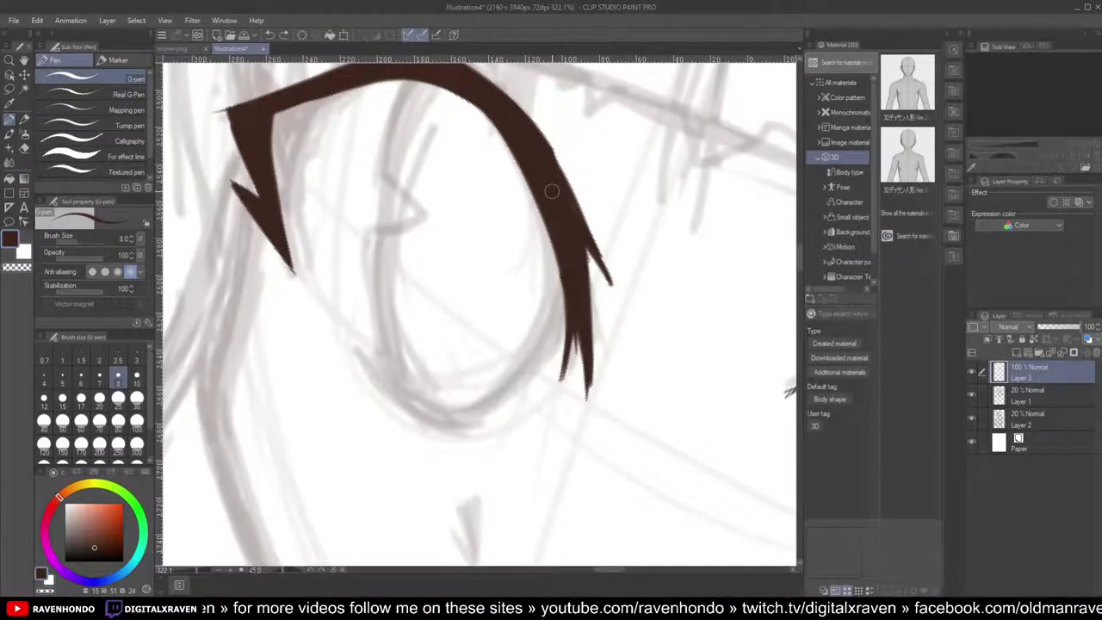
scroll(551, 190, up, 2)
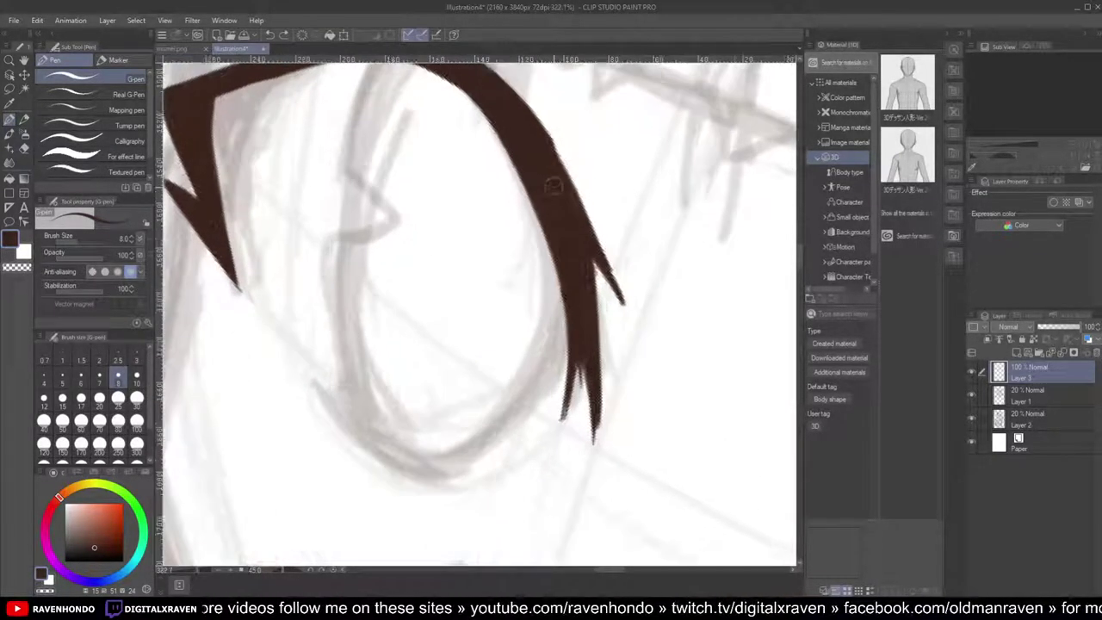
mouse_move(609, 242)
mouse_down()
mouse_move(523, 384)
mouse_move(434, 396)
mouse_move(405, 370)
mouse_move(375, 280)
mouse_move(383, 171)
mouse_up()
scroll(389, 175, down, 2)
scroll(389, 175, down, 3)
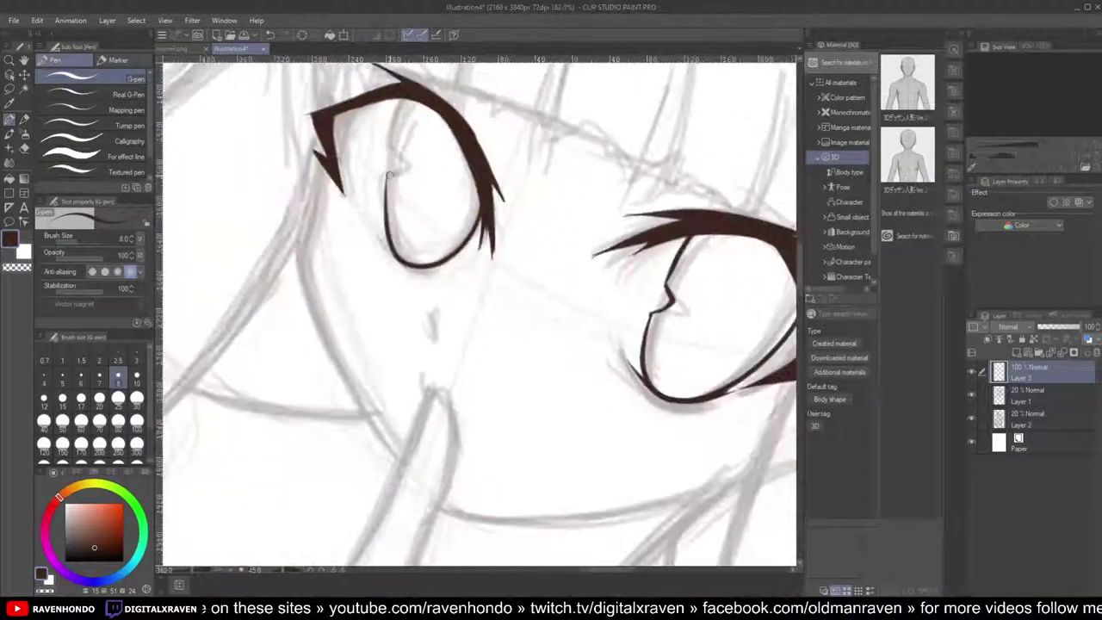
Step: Ink the angular notch in the iris outline and continue the line up to the upper lash
scroll(389, 175, up, 2)
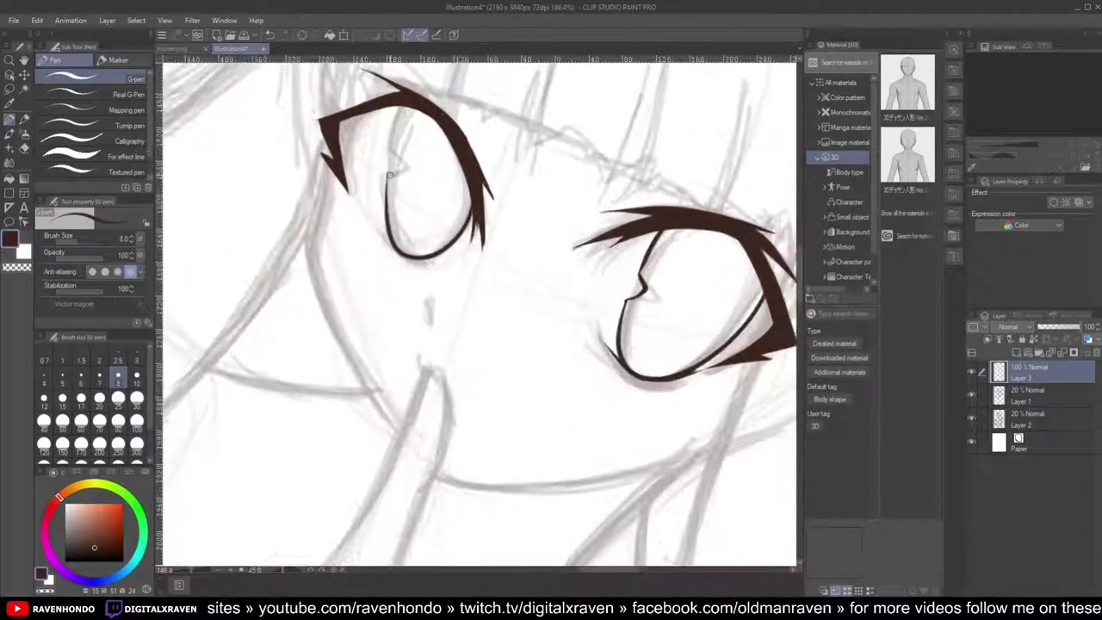
scroll(389, 175, up, 2)
mouse_move(410, 184)
mouse_down()
mouse_move(377, 191)
mouse_move(398, 164)
mouse_move(389, 112)
mouse_up()
scroll(383, 138, down, 1)
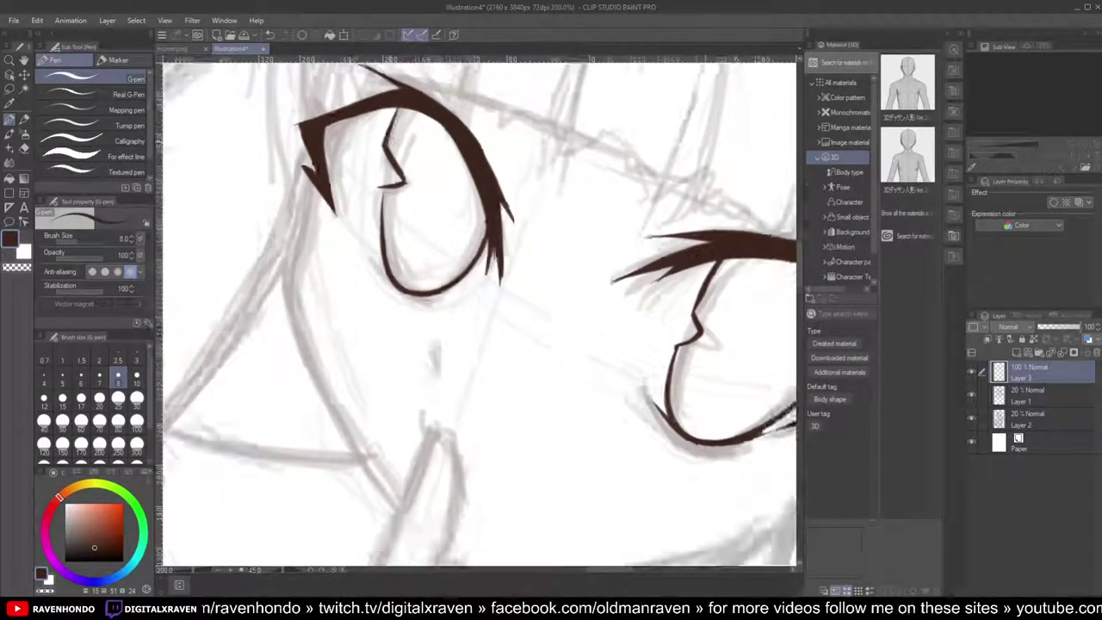
scroll(385, 151, up, 2)
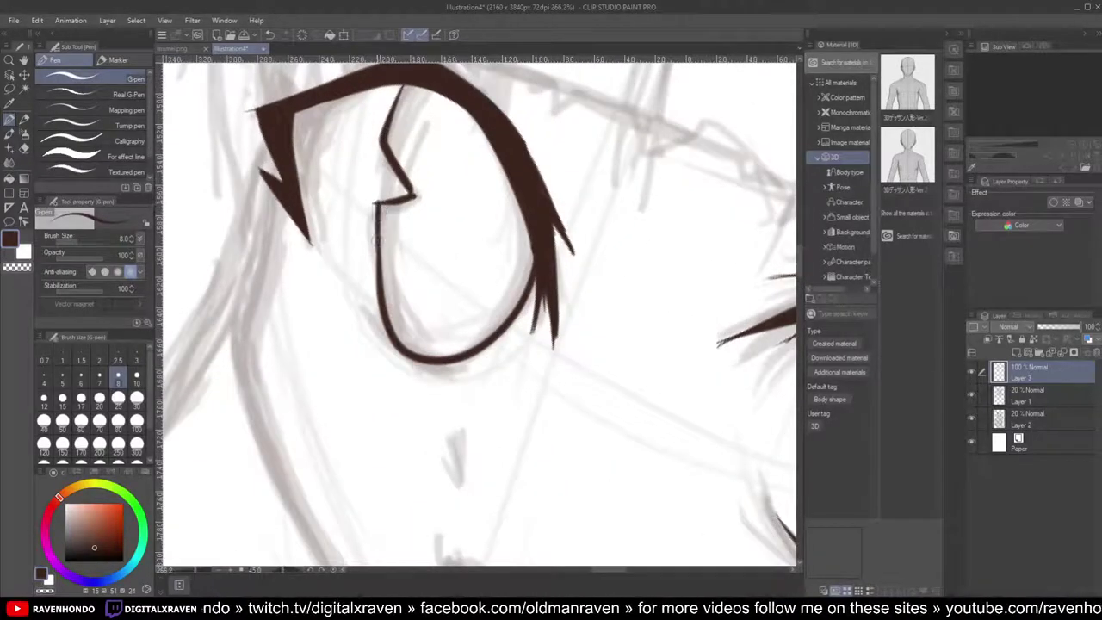
scroll(383, 331, down, 5)
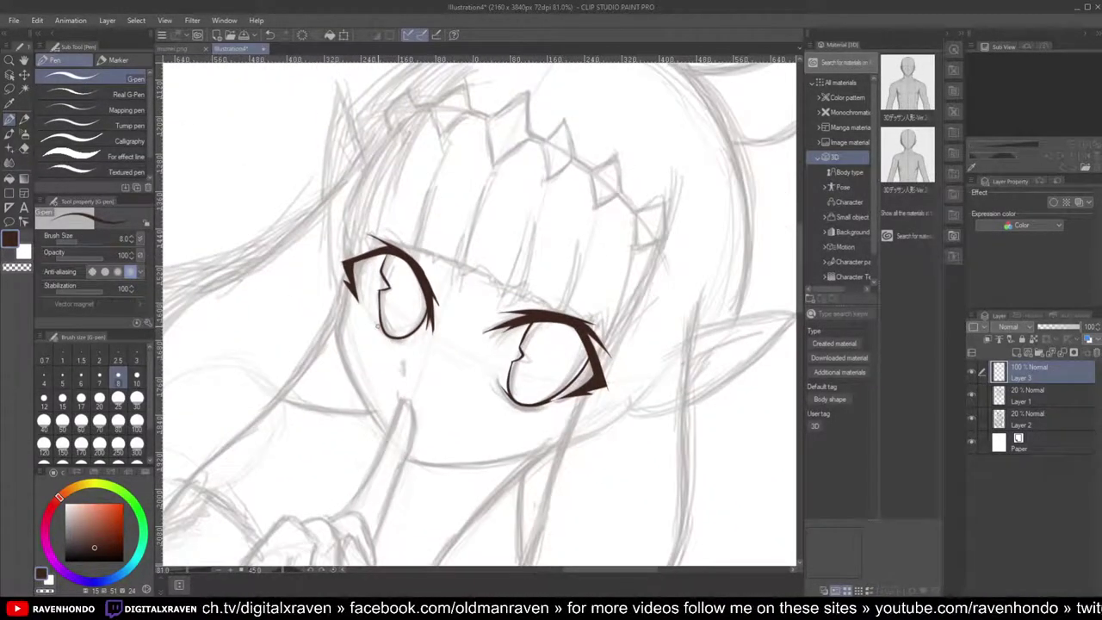
key(asciicircum)
key(asciicircum)
key(asciicircum)
key(asciicircum)
key(asciicircum)
key(asciicircum)
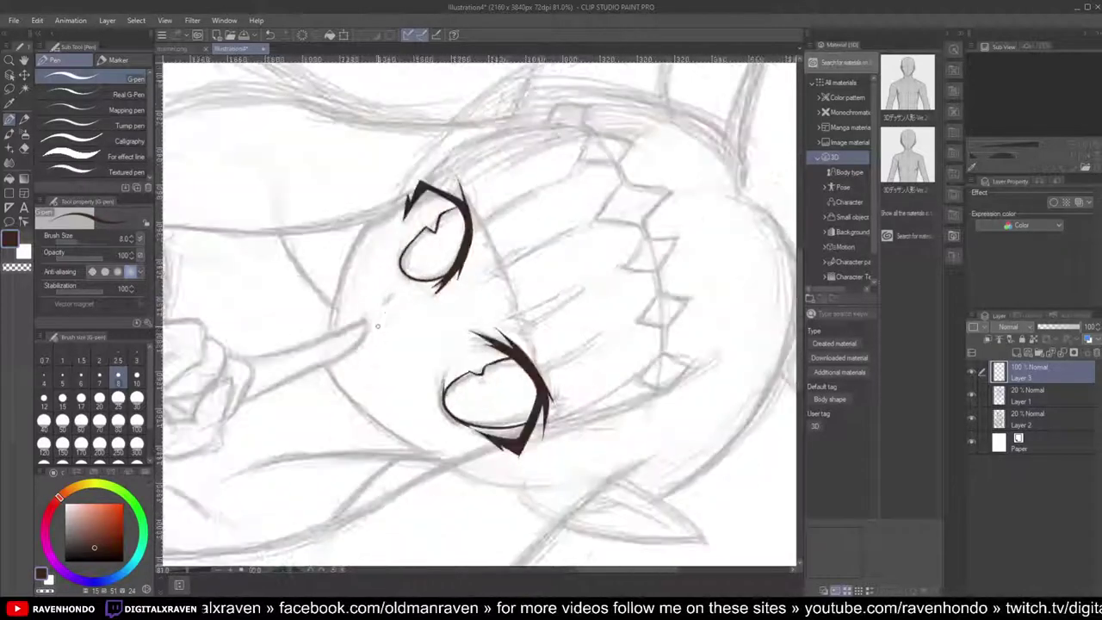
key(minus)
key(minus)
key(minus)
key(minus)
key(minus)
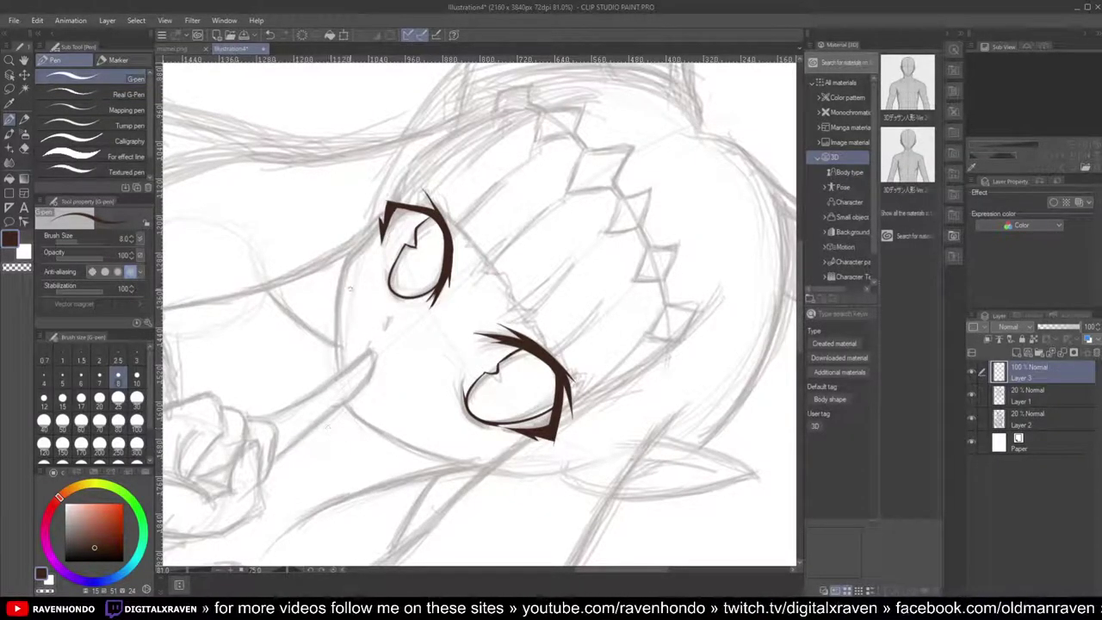
Step: Try to thicken the lower curve of the second eye's iris outline with overlapping strokes ending in pointed tips
scroll(447, 293, up, 5)
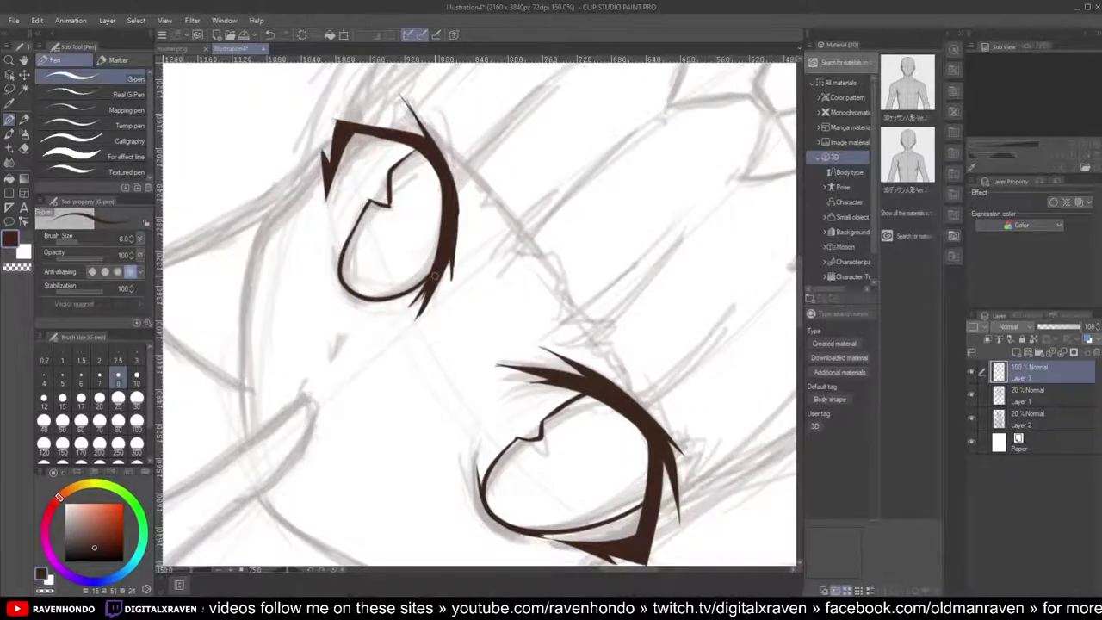
key(asciicircum)
key(asciicircum)
key(asciicircum)
key(asciicircum)
key(asciicircum)
key(asciicircum)
key(asciicircum)
key(asciicircum)
key(asciicircum)
key(asciicircum)
key(asciicircum)
key(asciicircum)
scroll(452, 163, up, 6)
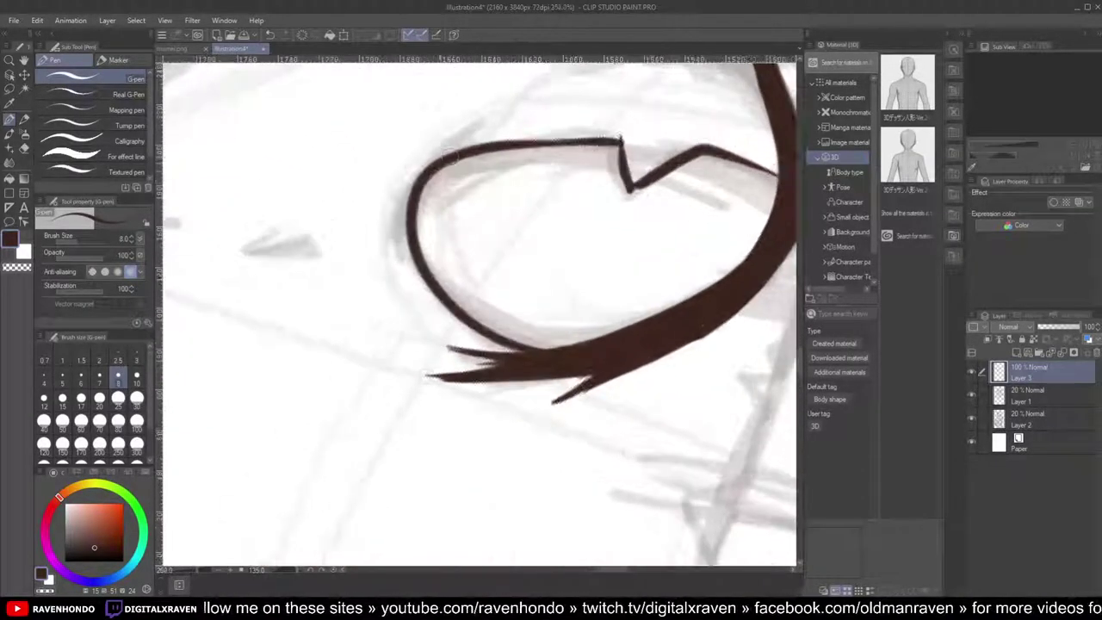
mouse_move(412, 194)
mouse_down()
mouse_move(433, 155)
mouse_move(478, 119)
mouse_up()
drag(419, 170, 403, 257)
mouse_move(417, 176)
mouse_down()
mouse_move(404, 268)
mouse_move(403, 195)
mouse_move(401, 290)
mouse_up()
key(ctrl+minus)
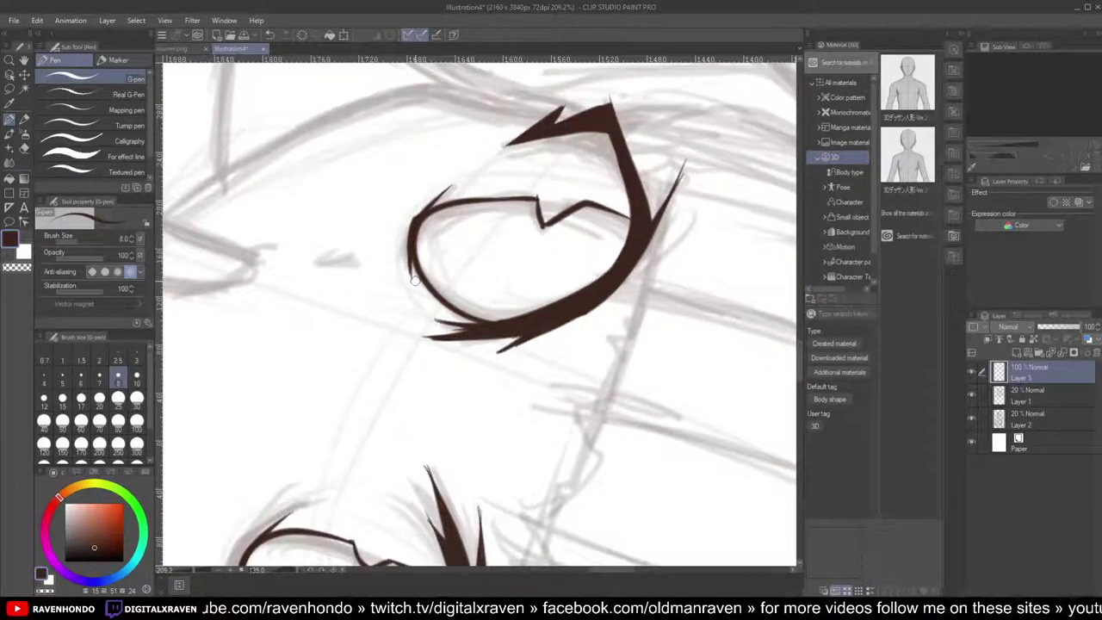
scroll(414, 279, up, 4)
key(ctrl+z)
key(ctrl+z)
key(ctrl+z)
key(ctrl+z)
Step: Add thin tapered strokes along the iris outline's lower curve, extending a small pointed tip past each side
scroll(447, 158, down, 1)
scroll(447, 158, down, 2)
drag(508, 145, 485, 248)
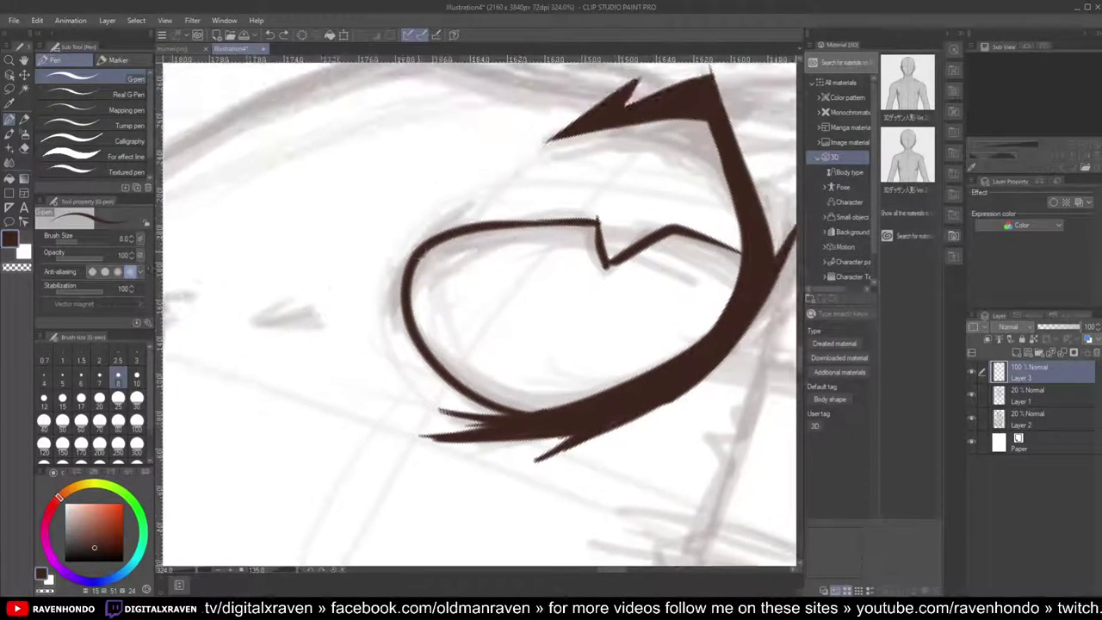
drag(410, 255, 464, 213)
drag(417, 243, 403, 367)
key(ctrl+z)
drag(416, 249, 403, 385)
scroll(403, 385, down, 5)
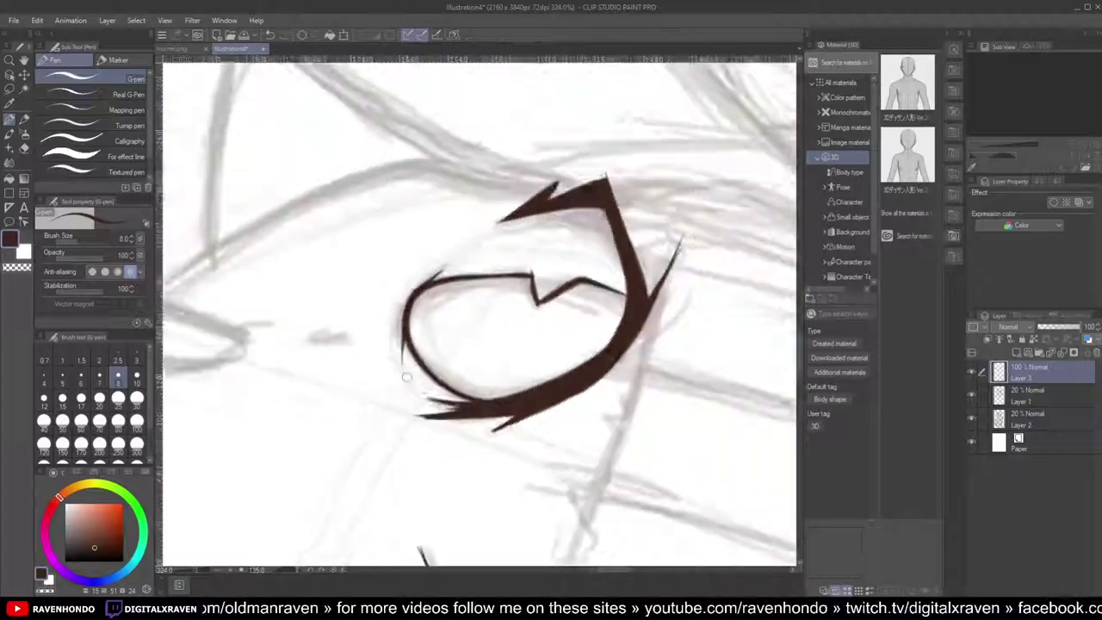
Step: Examine both inked eyes together against the sketched face, hair and horns
scroll(404, 385, up, 1)
scroll(403, 386, down, 4)
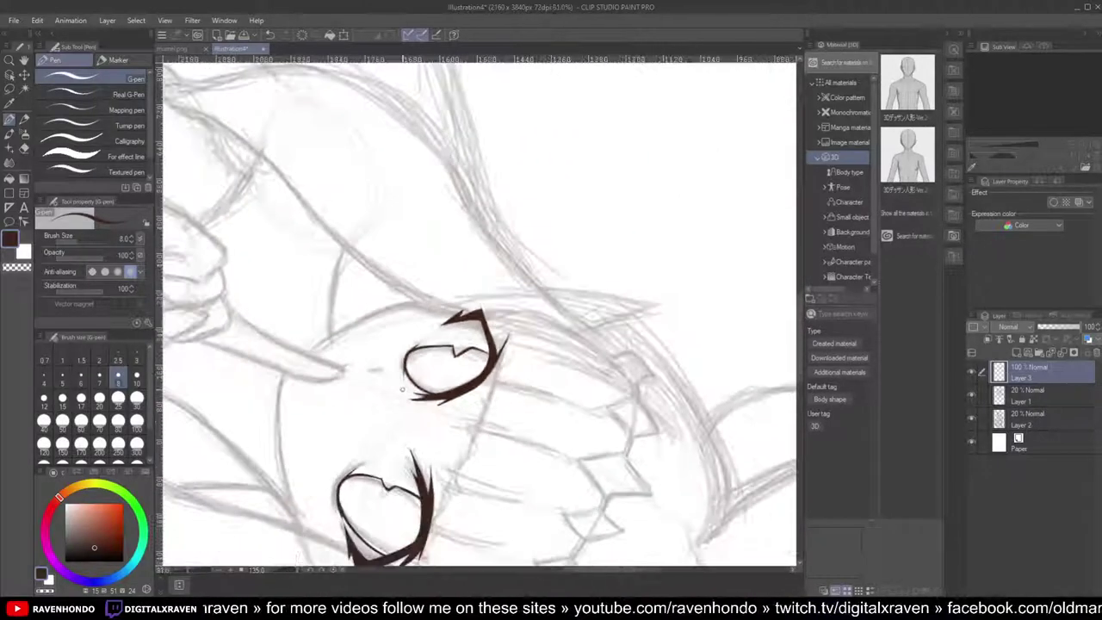
scroll(399, 392, up, 1)
scroll(400, 393, down, 1)
drag(487, 282, 565, 128)
key(minus)
key(minus)
key(minus)
key(minus)
key(minus)
key(minus)
scroll(553, 263, up, 1)
scroll(551, 263, down, 1)
scroll(542, 267, up, 1)
scroll(544, 267, down, 5)
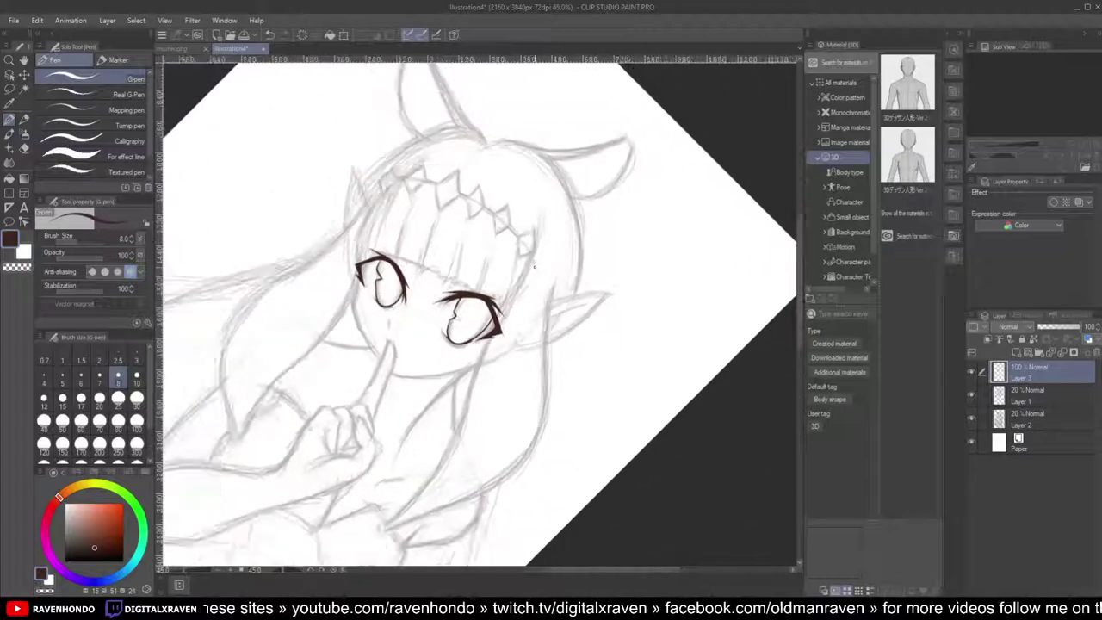
scroll(545, 268, up, 4)
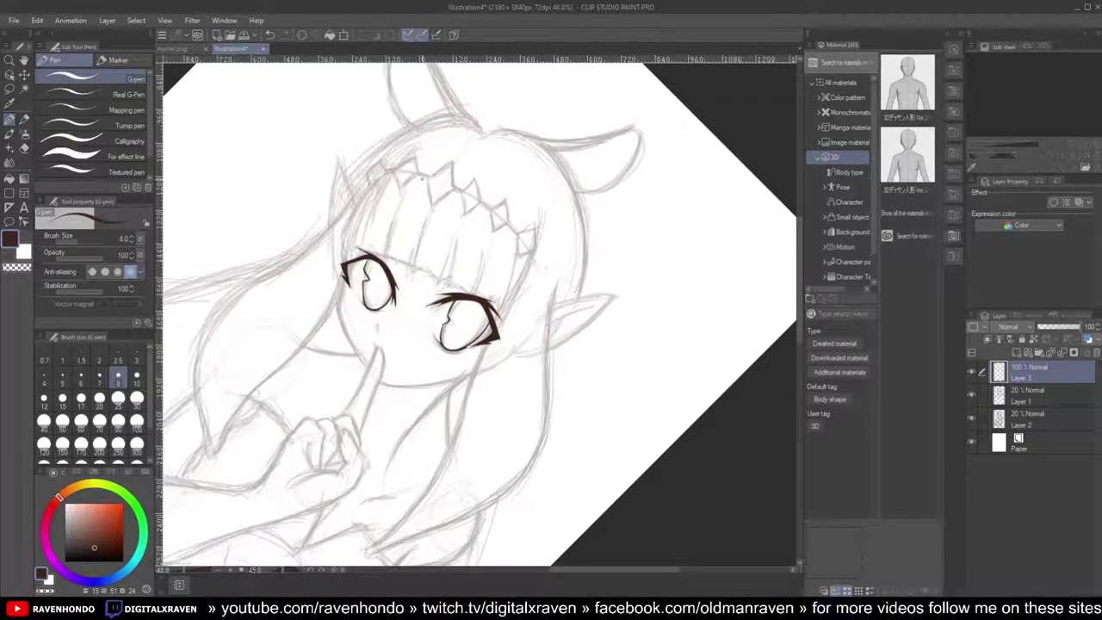
scroll(422, 178, up, 5)
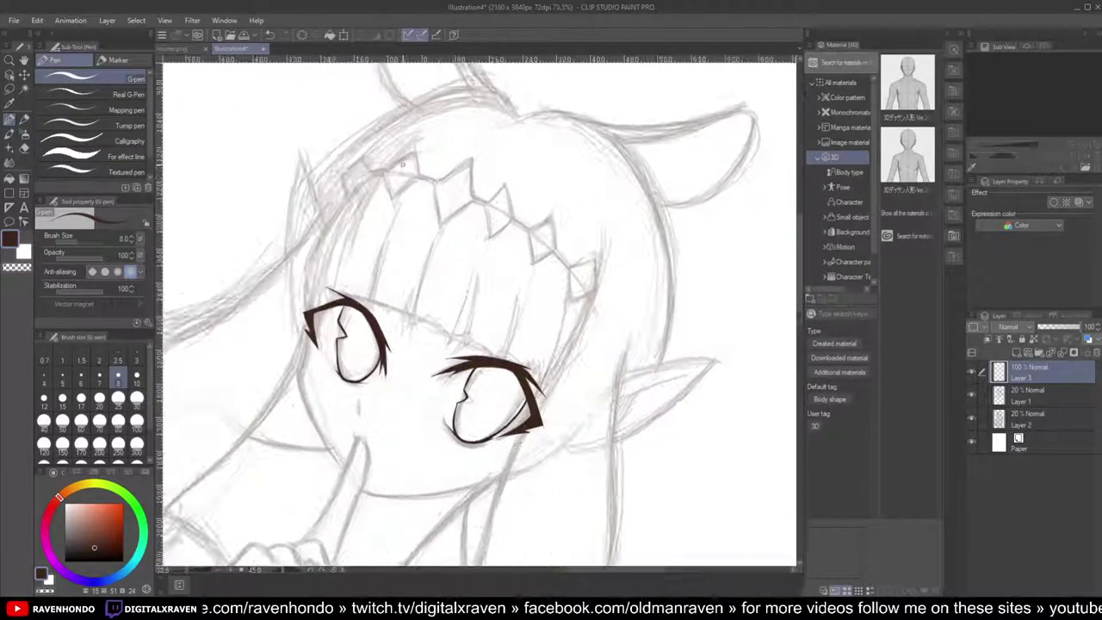
Step: Ink the four sides of the largest diamond in the zigzag hairband above the bangs
scroll(402, 163, up, 2)
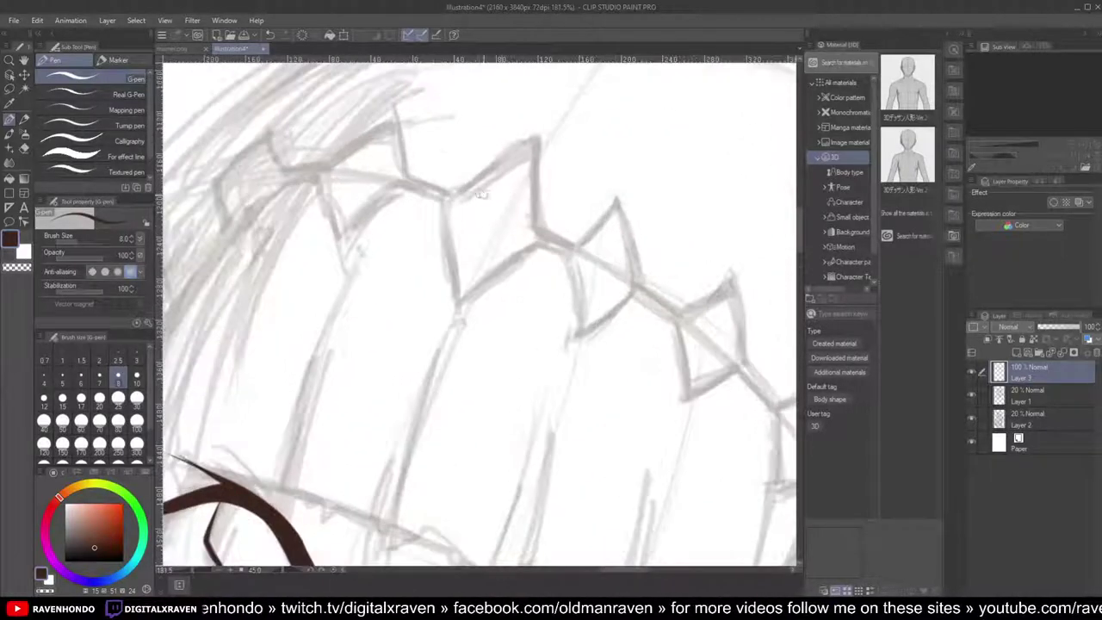
mouse_move(535, 142)
mouse_down()
mouse_move(478, 169)
mouse_move(447, 193)
mouse_up()
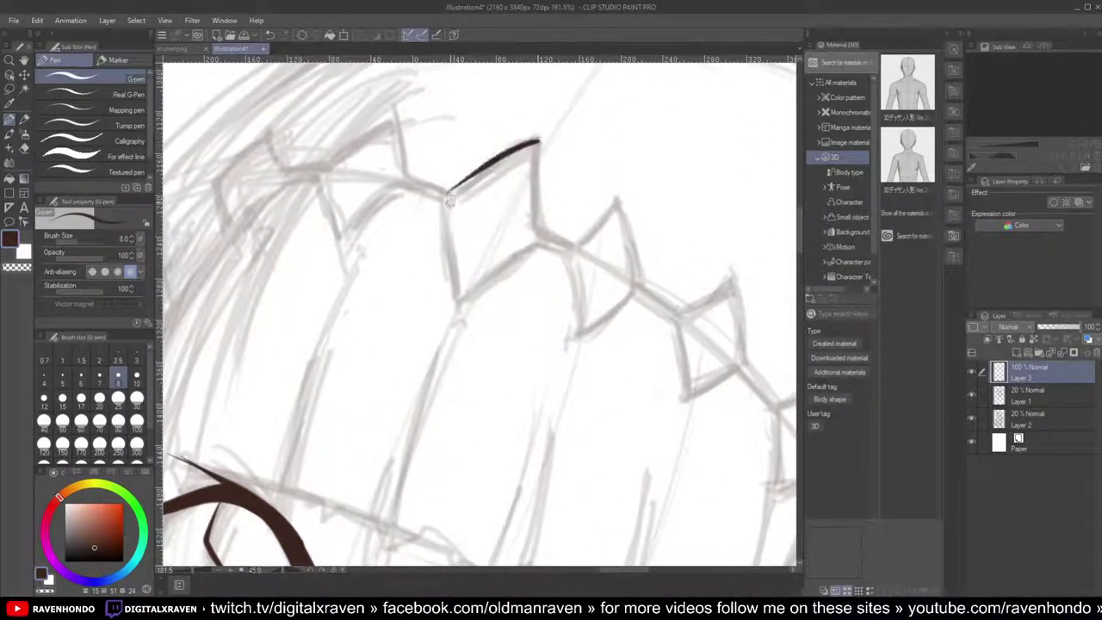
key(ctrl+z)
scroll(458, 214, up, 1)
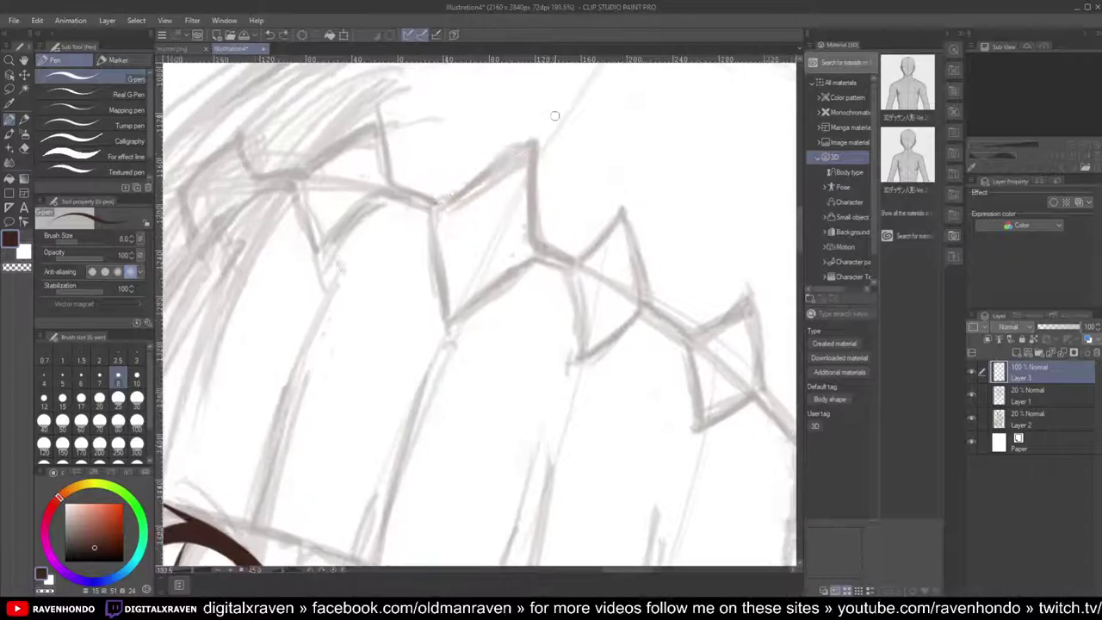
drag(440, 203, 546, 156)
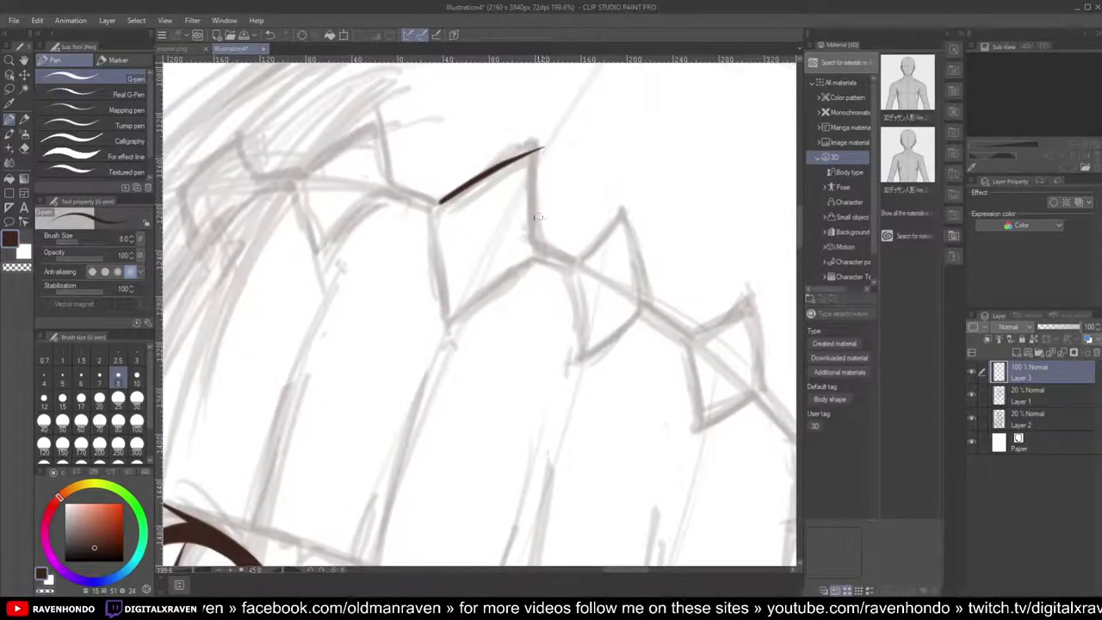
drag(537, 238, 540, 148)
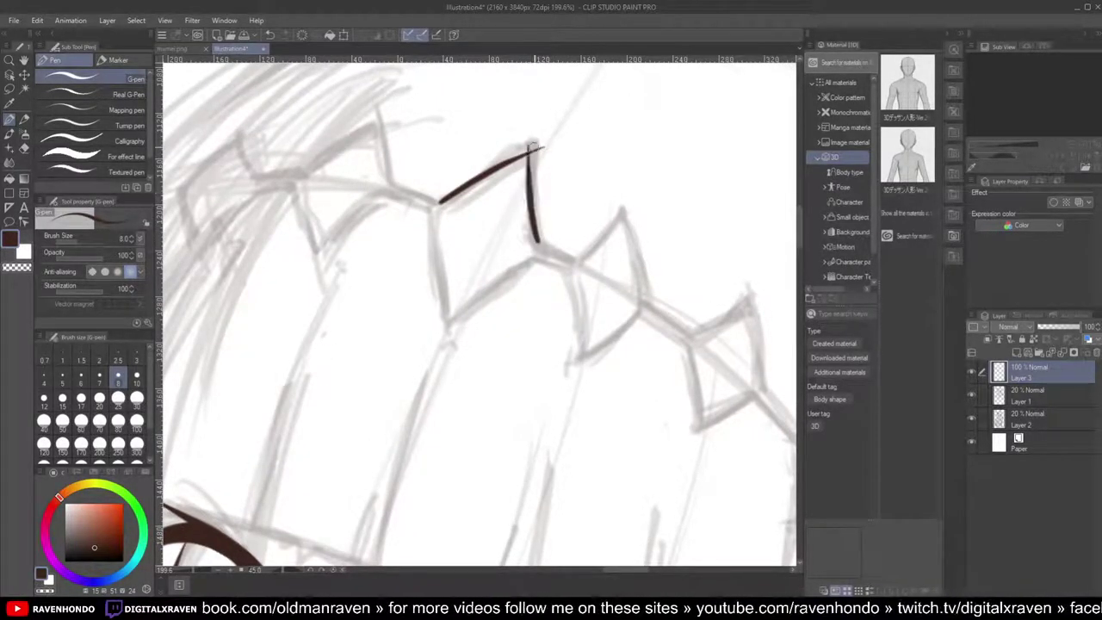
scroll(526, 233, down, 2)
drag(528, 228, 473, 275)
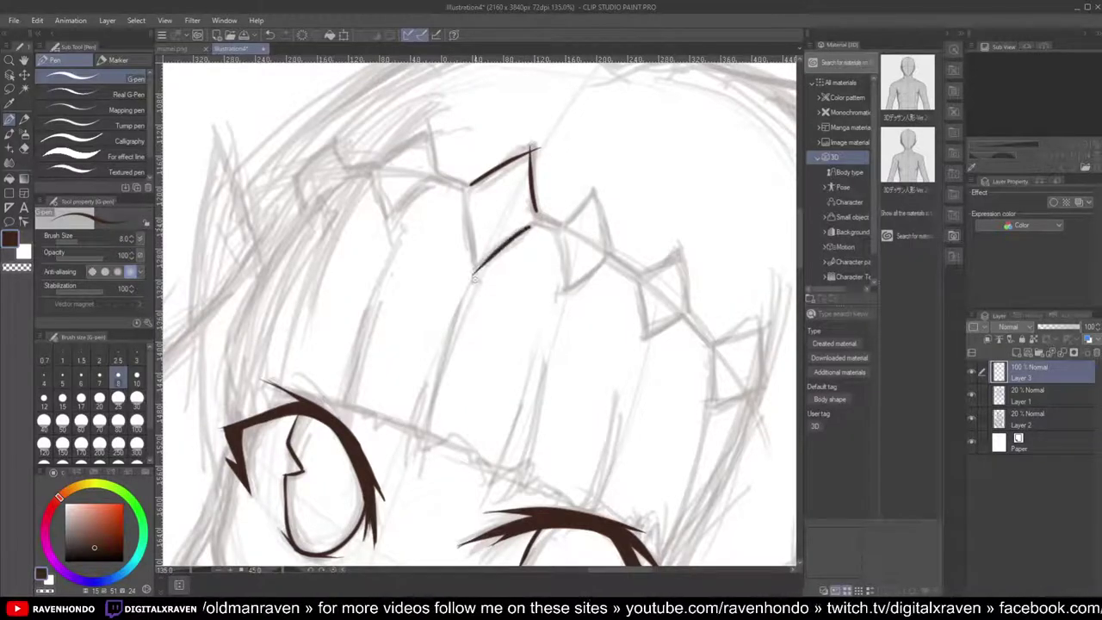
drag(462, 193, 476, 271)
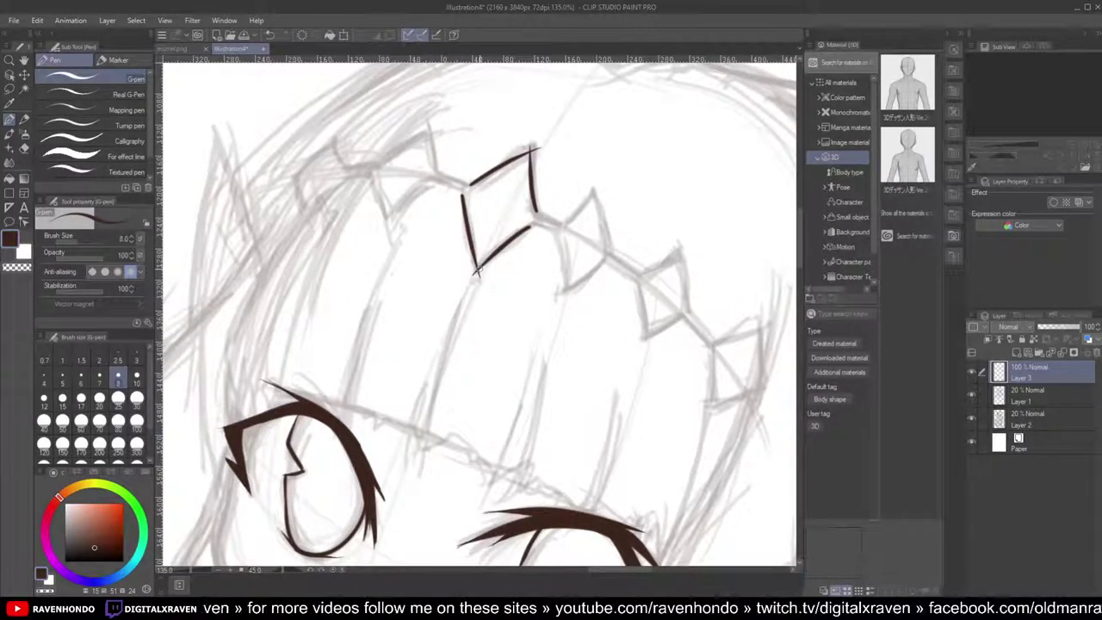
scroll(474, 272, up, 2)
scroll(532, 227, down, 2)
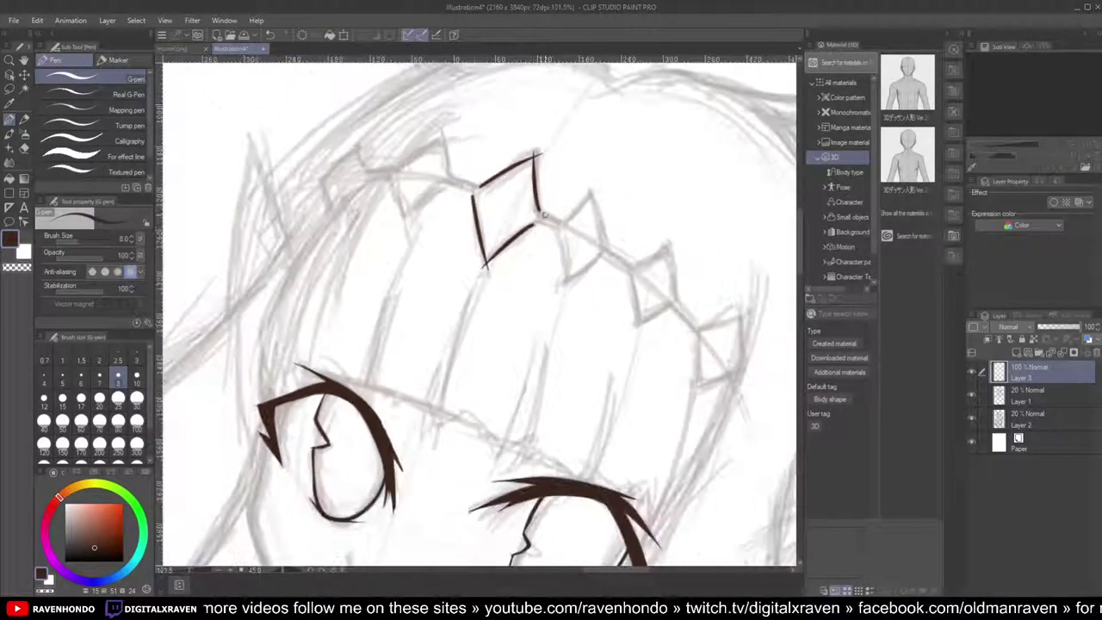
Step: Ink the two short parallel lines linking the large diamond to the second one
key(asciicircum)
key(asciicircum)
key(asciicircum)
key(asciicircum)
key(asciicircum)
key(asciicircum)
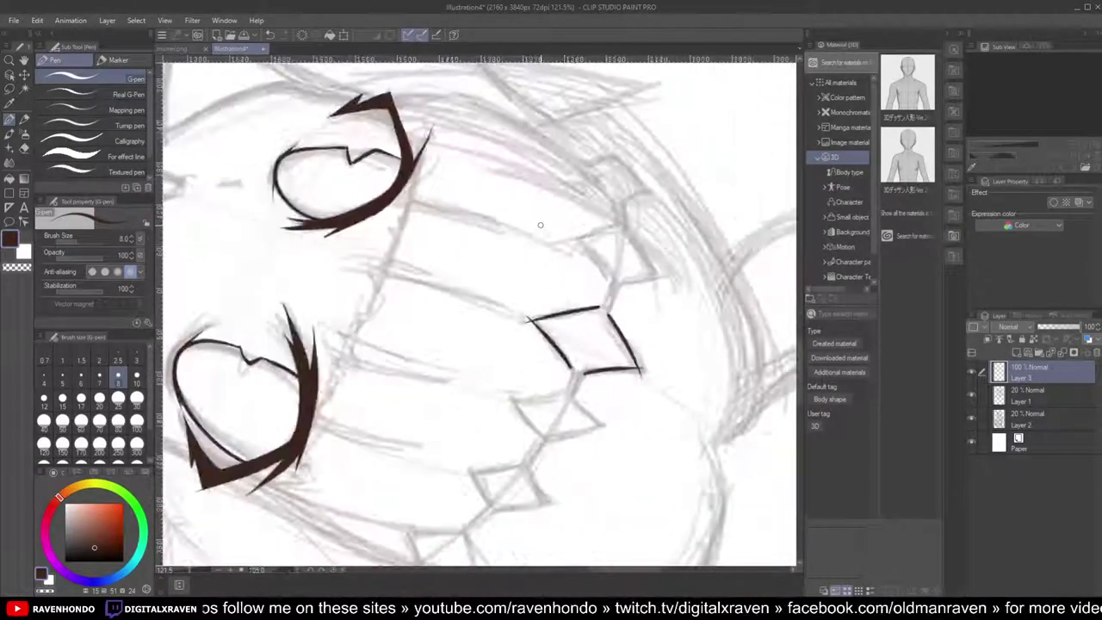
scroll(527, 180, up, 2)
drag(591, 381, 563, 214)
scroll(570, 219, up, 6)
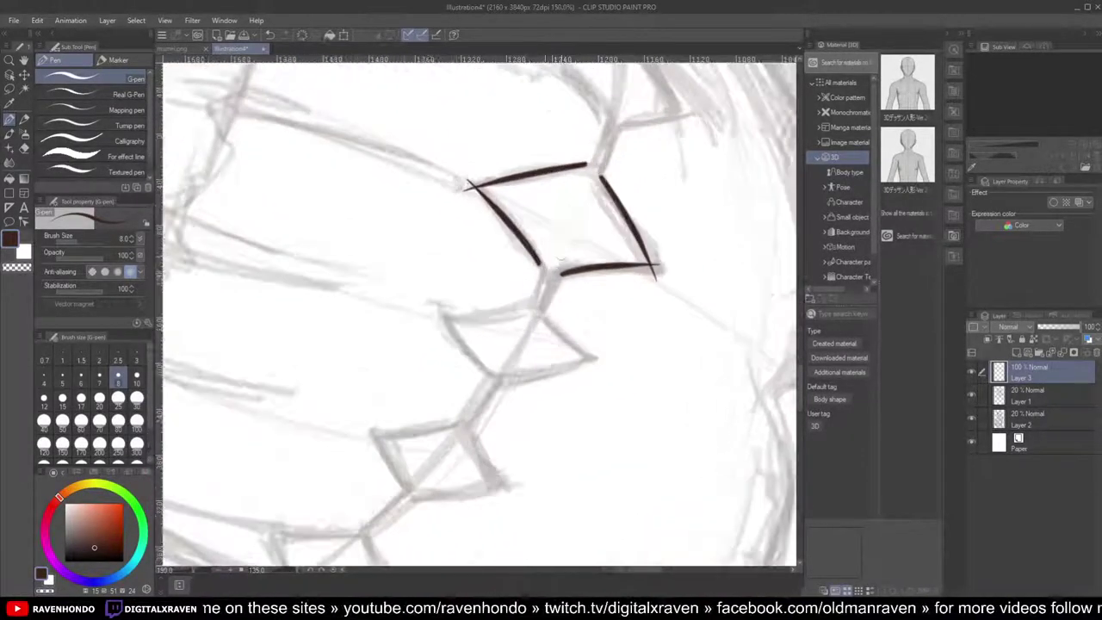
drag(536, 255, 528, 310)
drag(573, 267, 545, 319)
Step: Ink the four sides of the smaller second diamond of the hairband over the sketch
scroll(546, 320, down, 4)
scroll(547, 318, up, 1)
scroll(544, 327, down, 1)
key(minus)
key(minus)
key(minus)
key(minus)
key(minus)
key(minus)
key(minus)
key(minus)
key(minus)
key(minus)
key(minus)
key(minus)
key(minus)
key(minus)
key(minus)
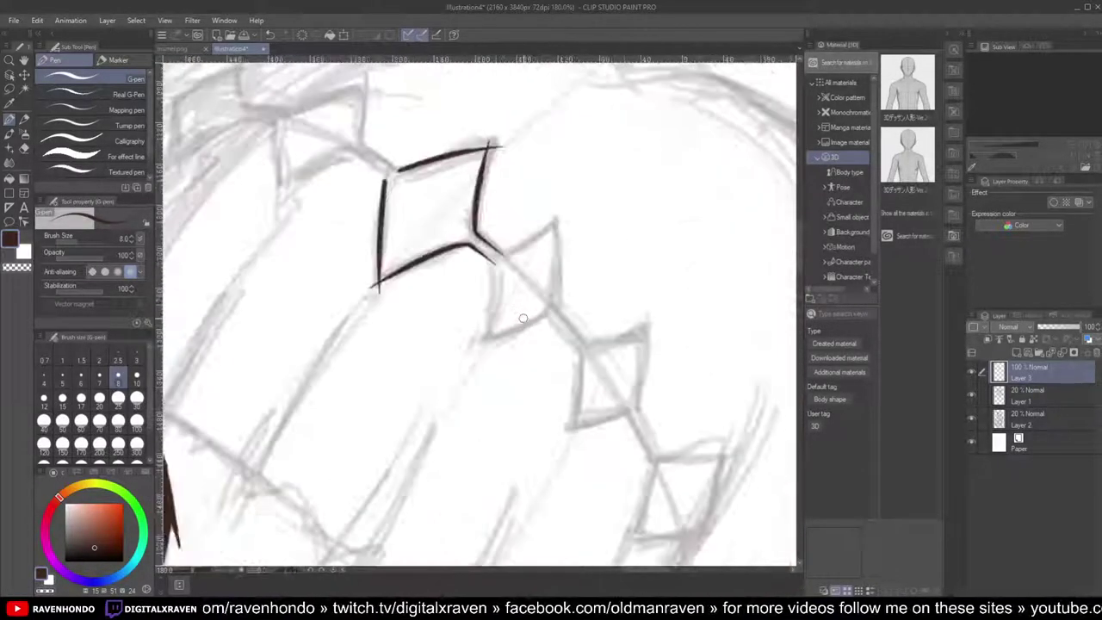
key(minus)
mouse_move(480, 252)
mouse_down()
mouse_move(527, 214)
mouse_move(546, 279)
mouse_up()
mouse_move(481, 257)
mouse_down()
mouse_move(487, 330)
mouse_move(549, 302)
mouse_up()
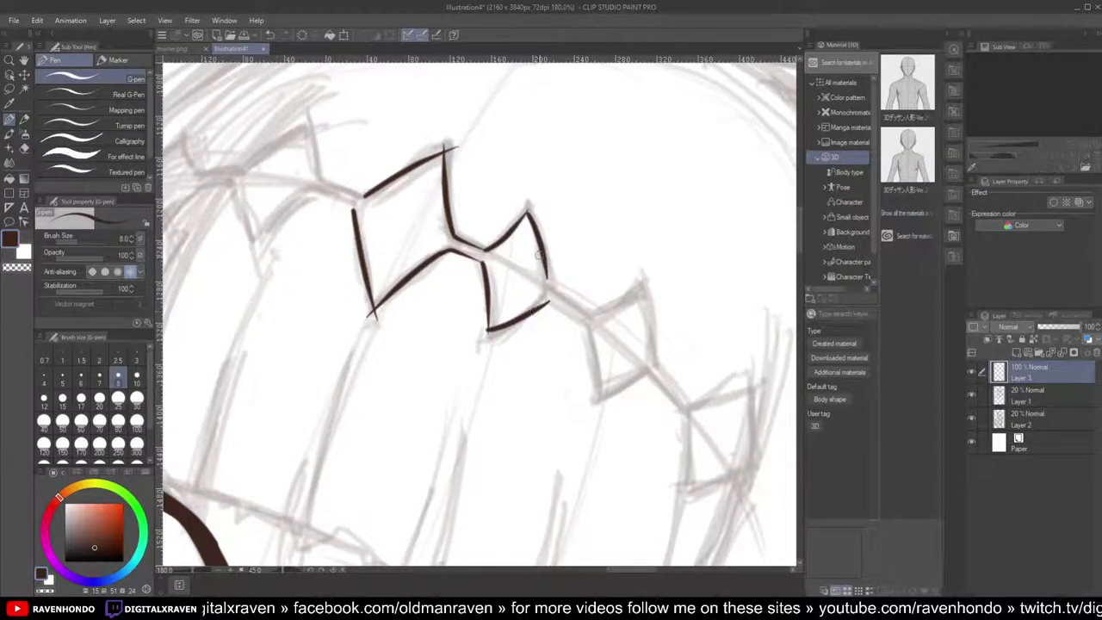
key(ctrl+z)
drag(542, 297, 488, 330)
Step: Close the second diamond's open corner and ink the two parallel lines linking it to the third diamond
scroll(487, 330, down, 5)
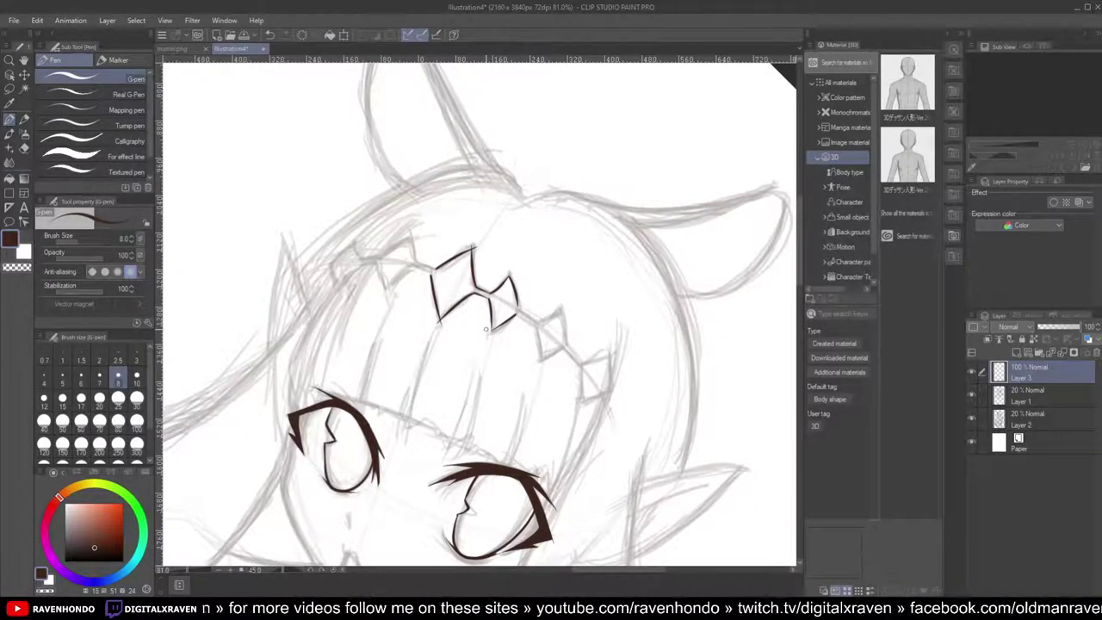
key(^)
key(^)
key(^)
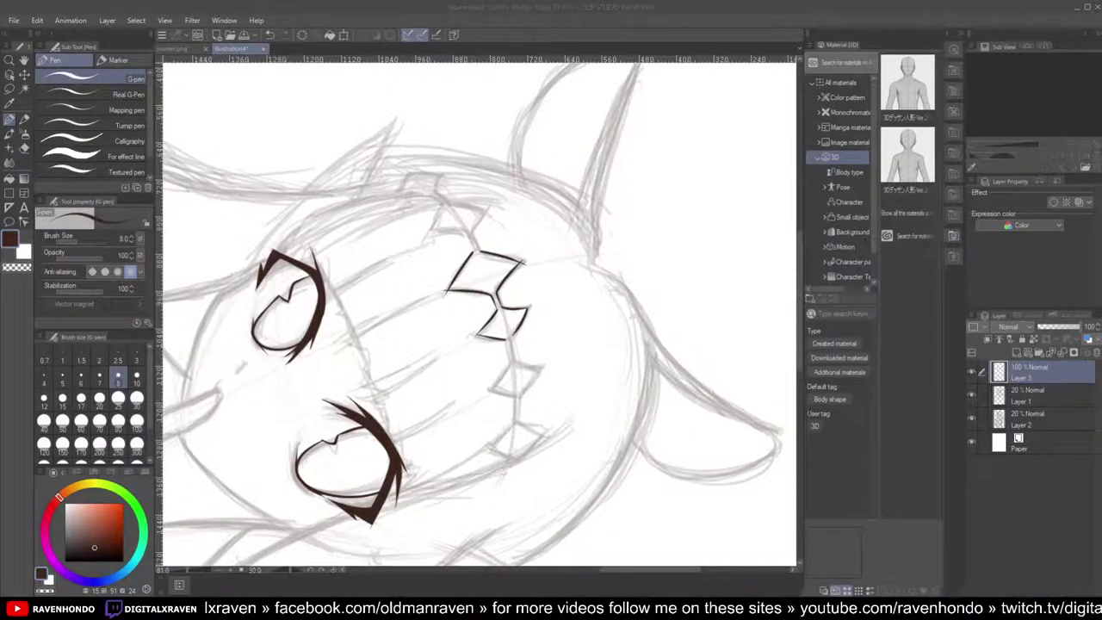
click(562, 5)
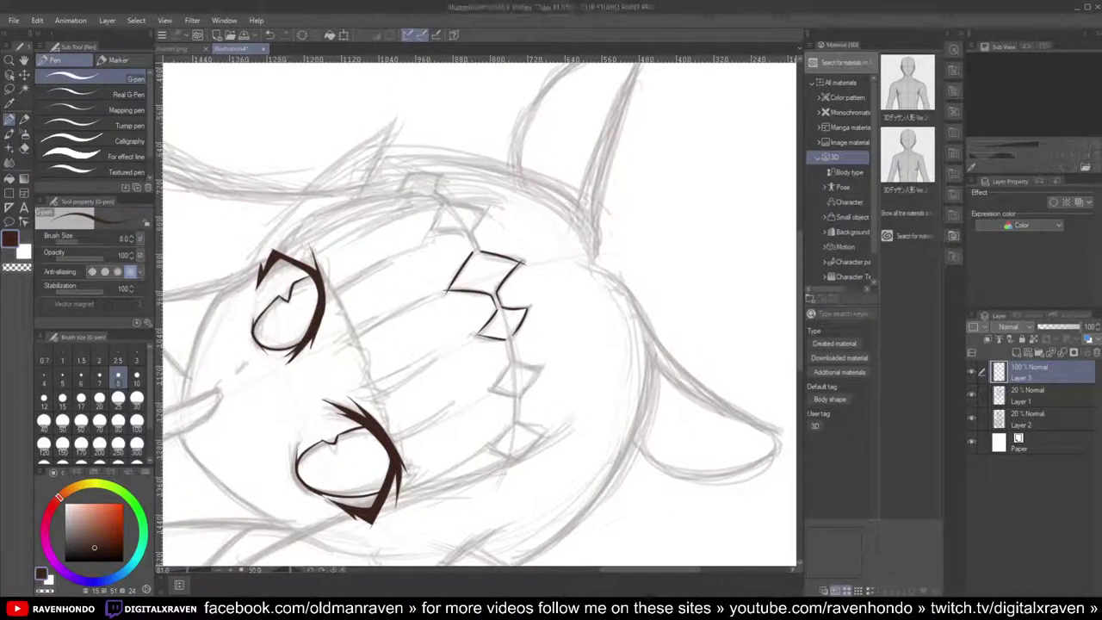
scroll(534, 465, down, 5)
scroll(540, 546, down, 3)
drag(495, 370, 596, 221)
scroll(593, 220, up, 7)
scroll(594, 207, up, 3)
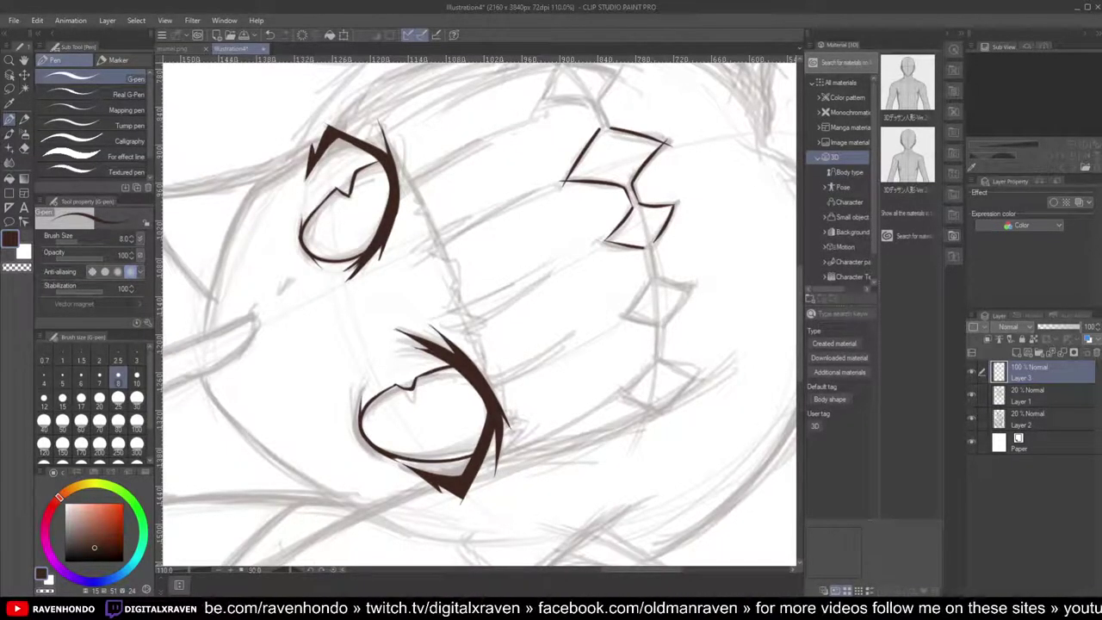
scroll(641, 251, up, 5)
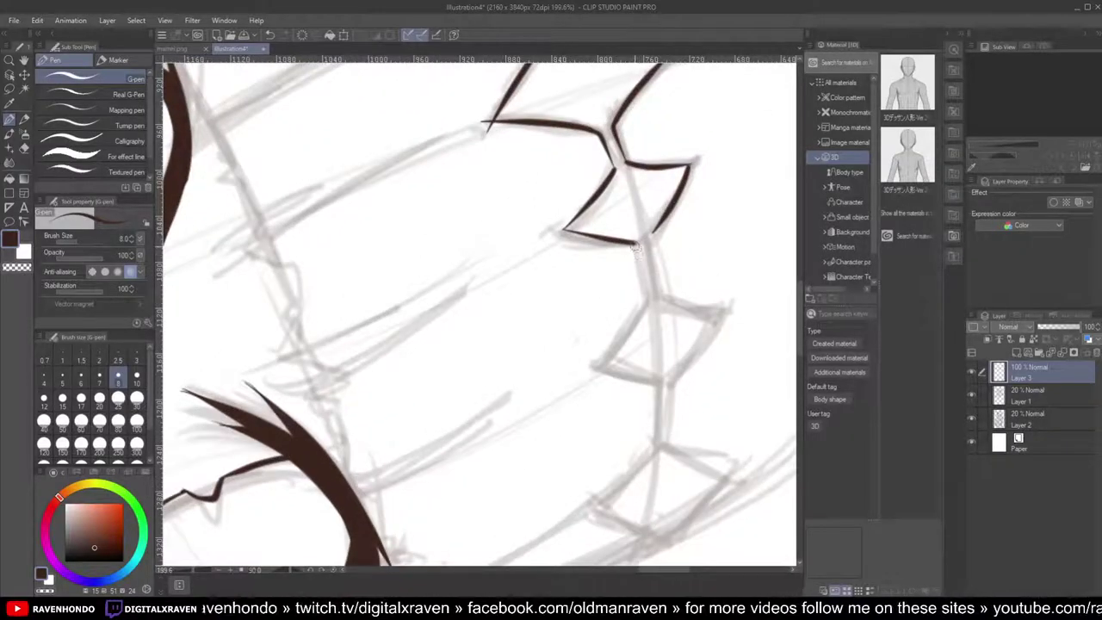
drag(635, 244, 642, 300)
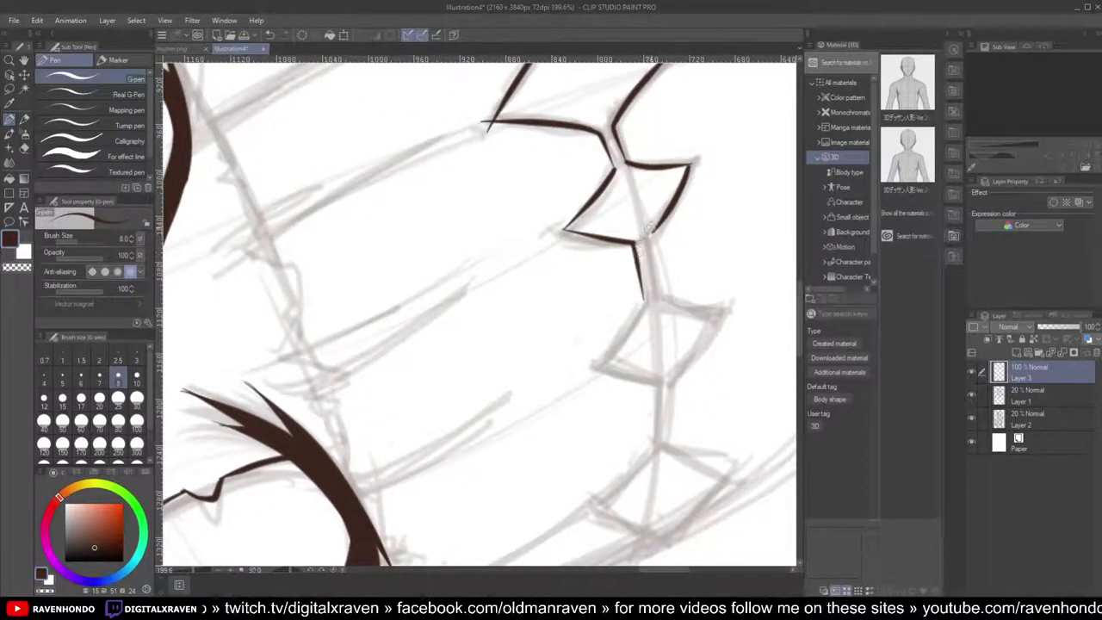
drag(652, 226, 642, 242)
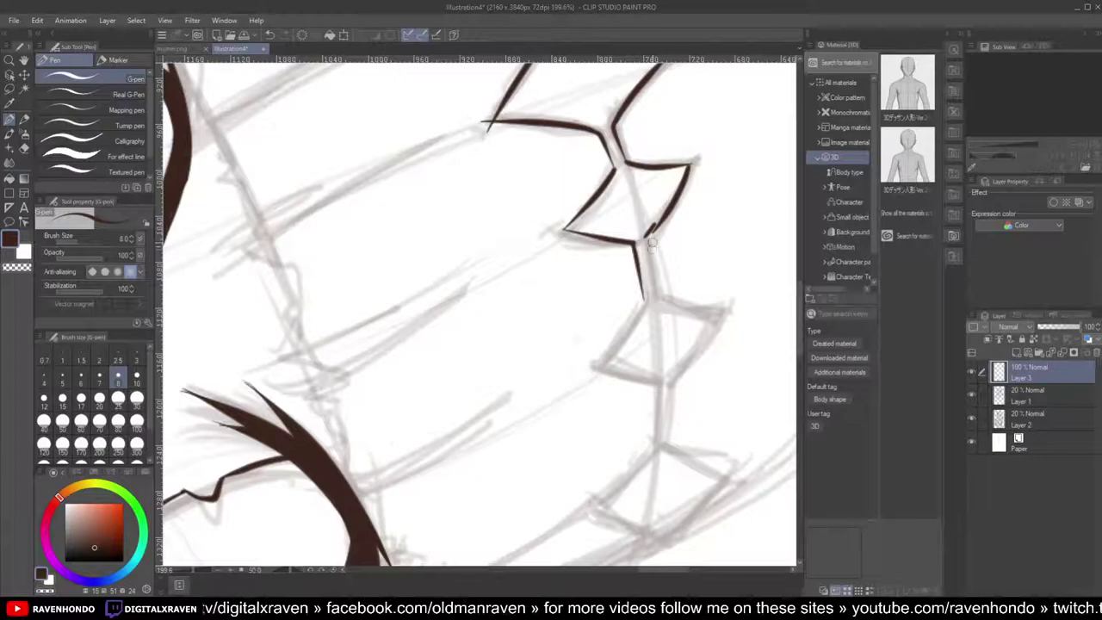
scroll(652, 250, up, 5)
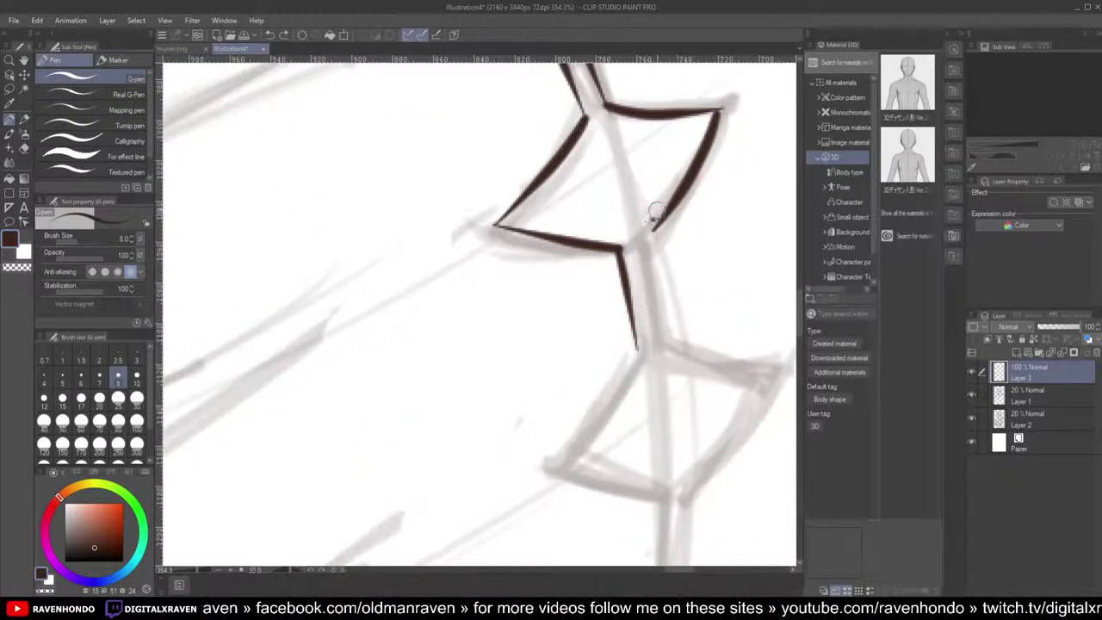
key(e)
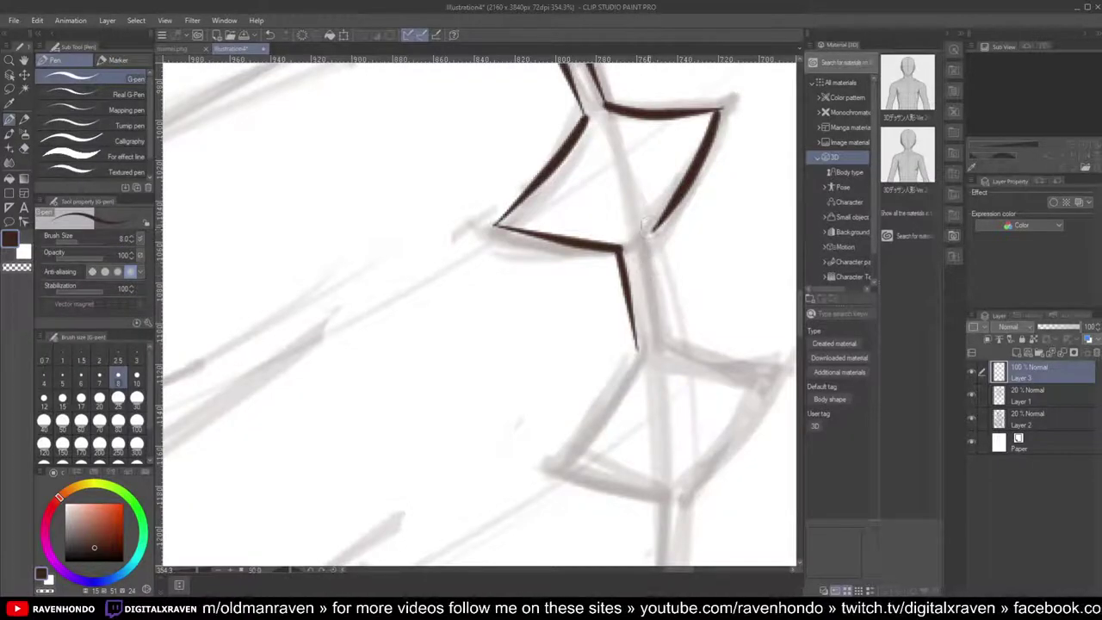
mouse_move(663, 217)
mouse_down()
mouse_move(640, 244)
mouse_move(645, 234)
mouse_move(660, 332)
mouse_up()
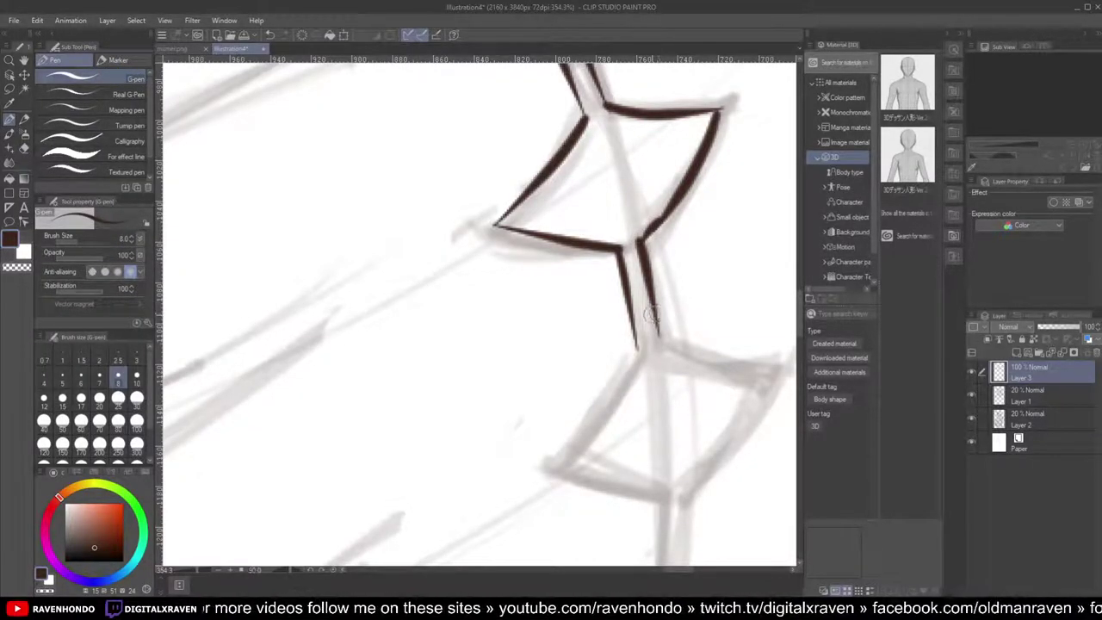
Step: Ink the four sides of the hairband's third diamond, continuing from the linking lines
scroll(657, 312, down, 5)
drag(683, 285, 646, 297)
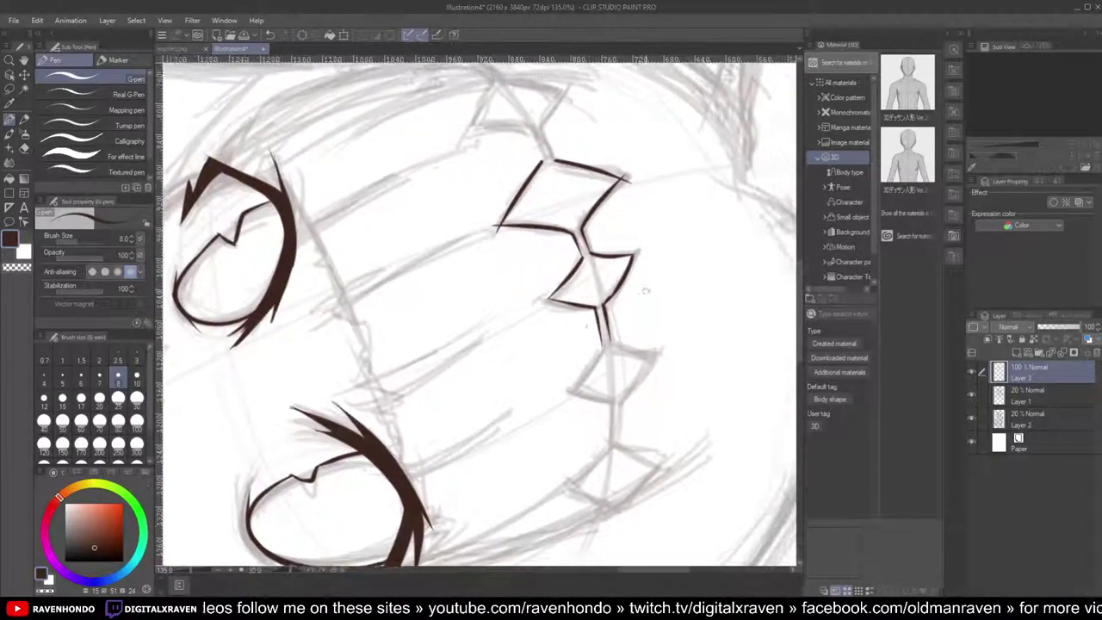
drag(561, 169, 433, 153)
scroll(615, 240, up, 2)
scroll(614, 238, up, 3)
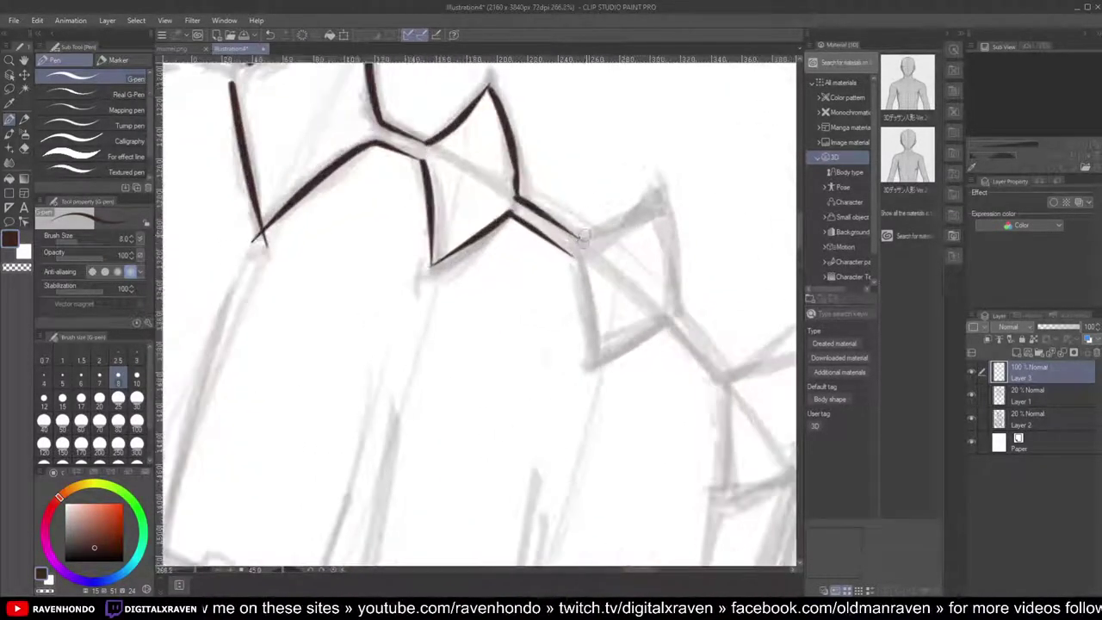
drag(575, 238, 667, 187)
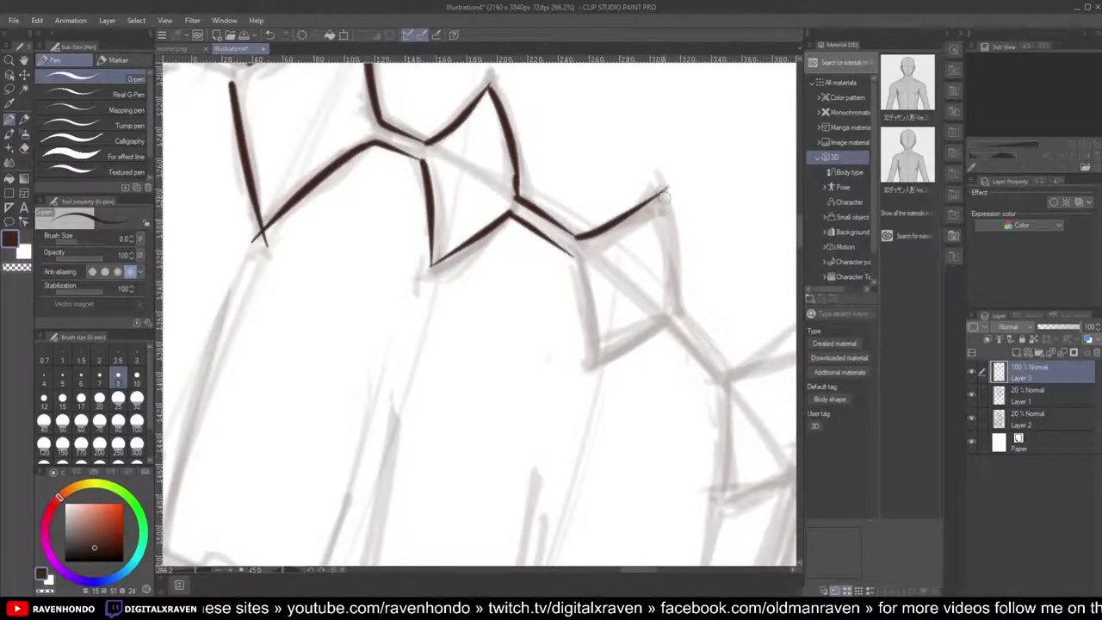
drag(677, 311, 661, 188)
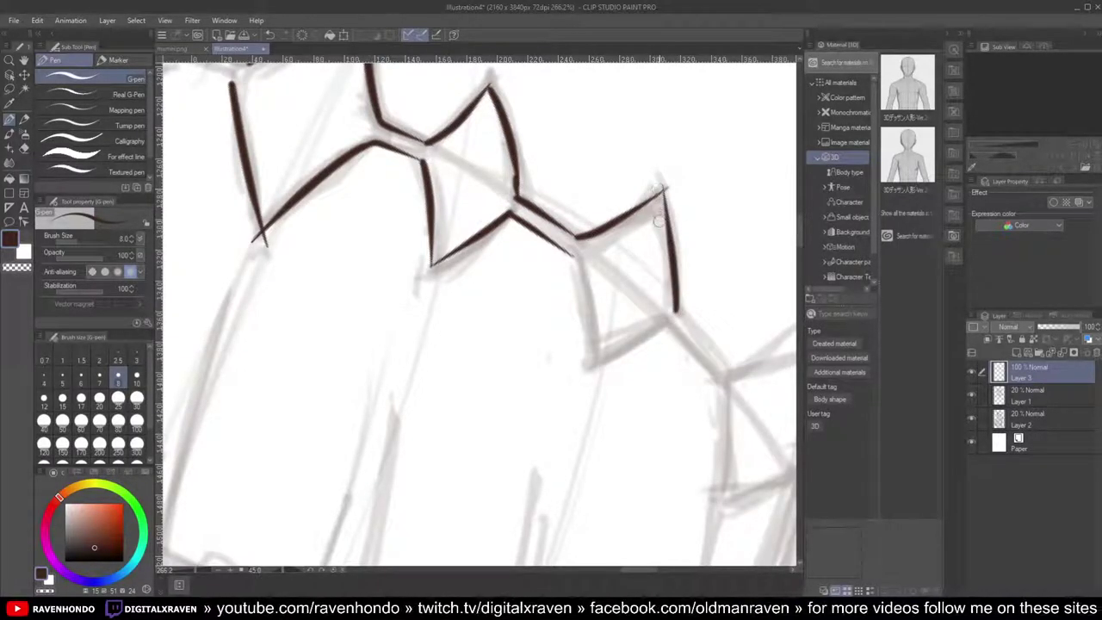
scroll(660, 189, down, 1)
drag(579, 249, 603, 354)
drag(663, 313, 601, 356)
scroll(600, 356, down, 2)
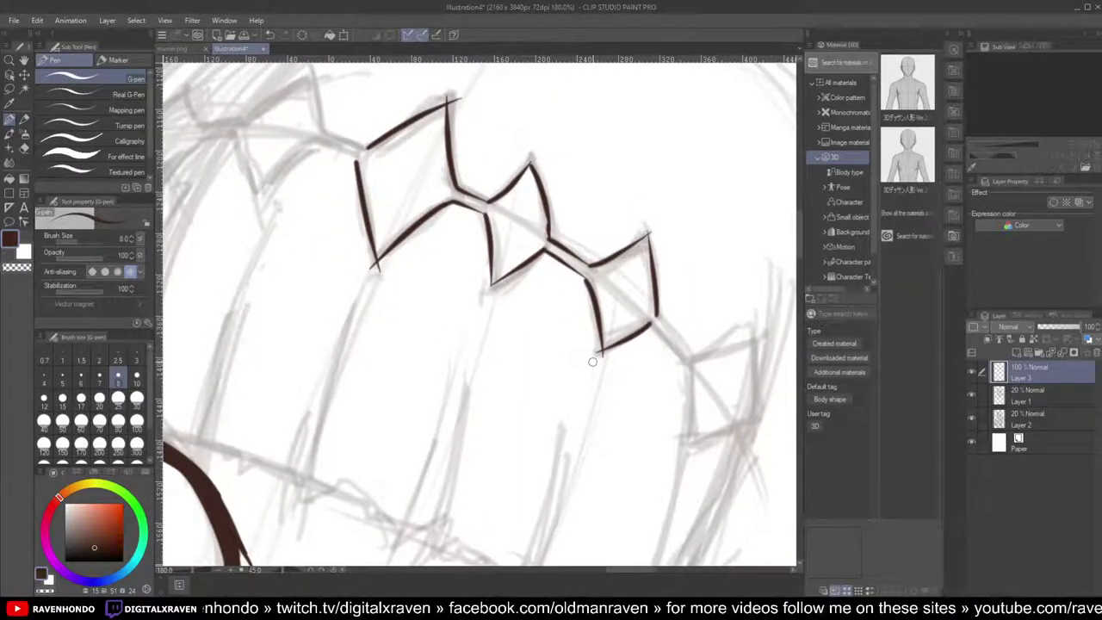
Step: Ink the two short parallel lines linking the third diamond to the fourth
key(asciicircum)
key(asciicircum)
key(asciicircum)
mouse_move(610, 422)
mouse_down()
mouse_move(643, 272)
mouse_move(621, 375)
mouse_up()
scroll(633, 306, up, 3)
drag(644, 283, 637, 384)
scroll(637, 384, down, 4)
key(-)
scroll(637, 384, up, 2)
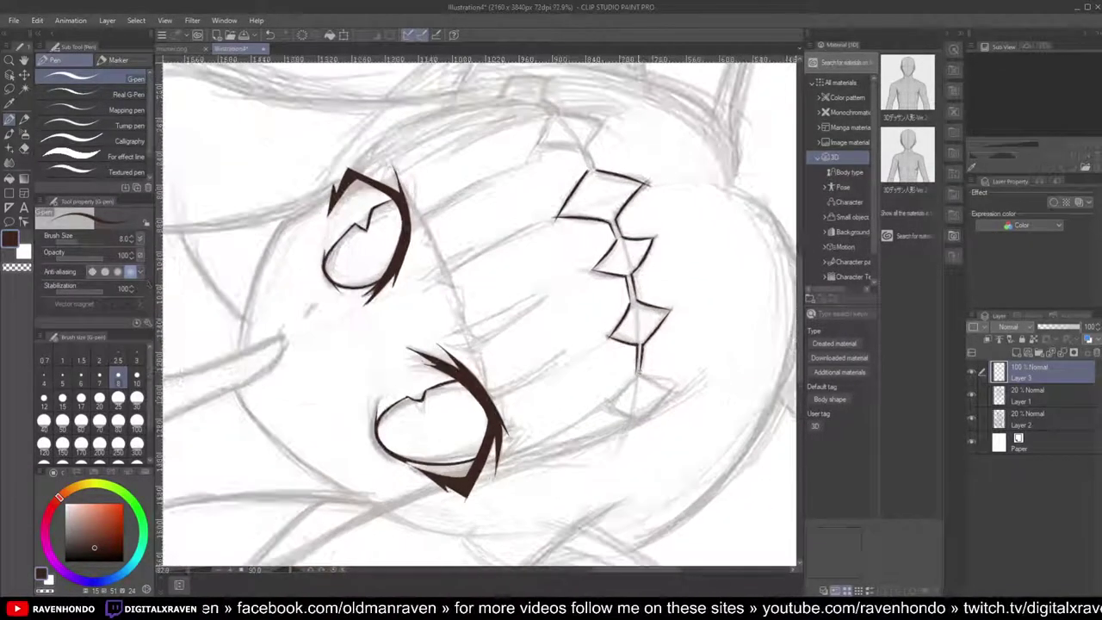
scroll(650, 239, up, 3)
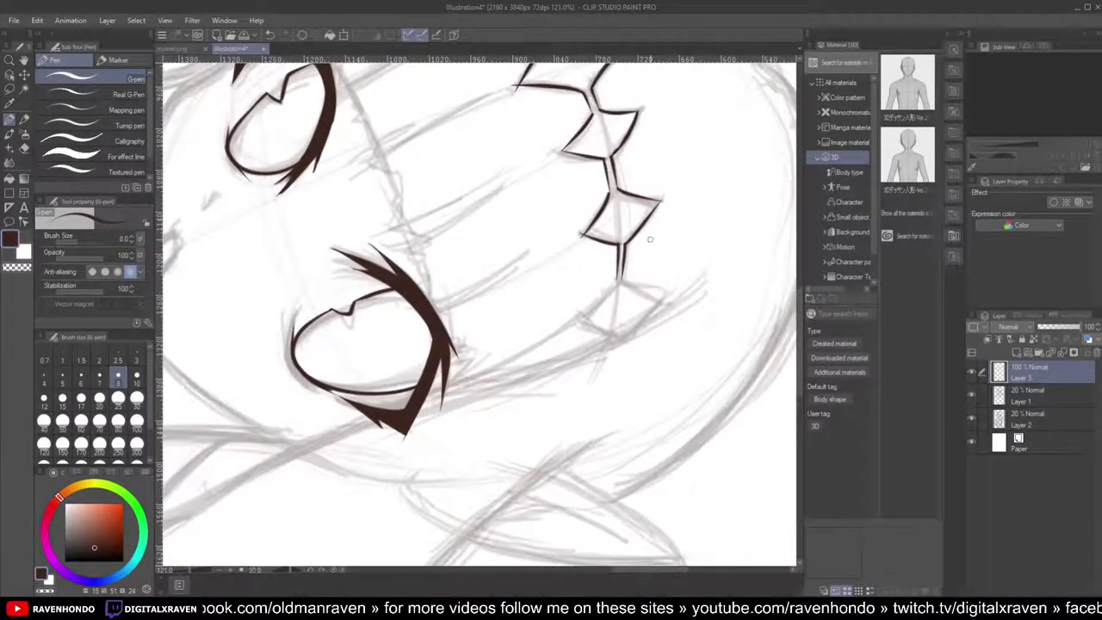
key(p)
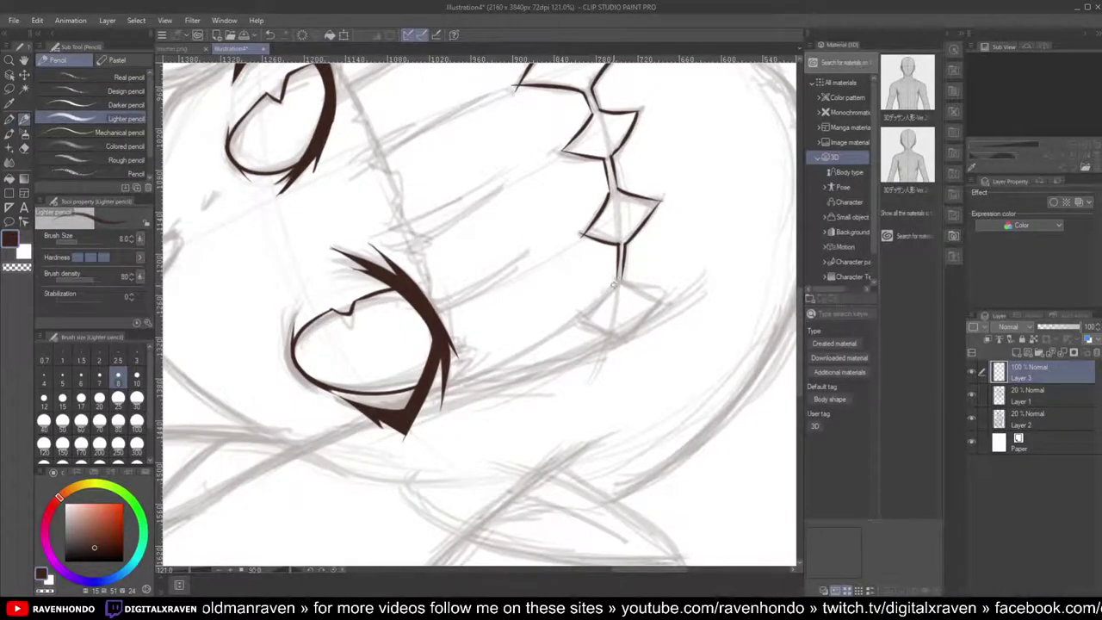
scroll(613, 284, up, 3)
drag(618, 277, 536, 351)
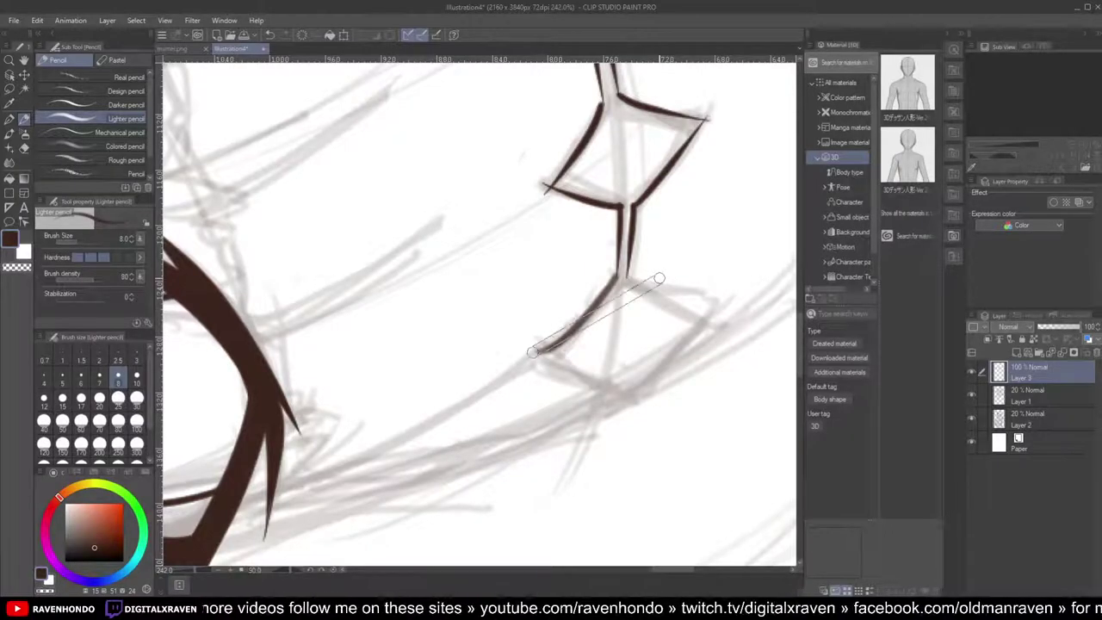
key(ctrl+z)
key(ctrl+z)
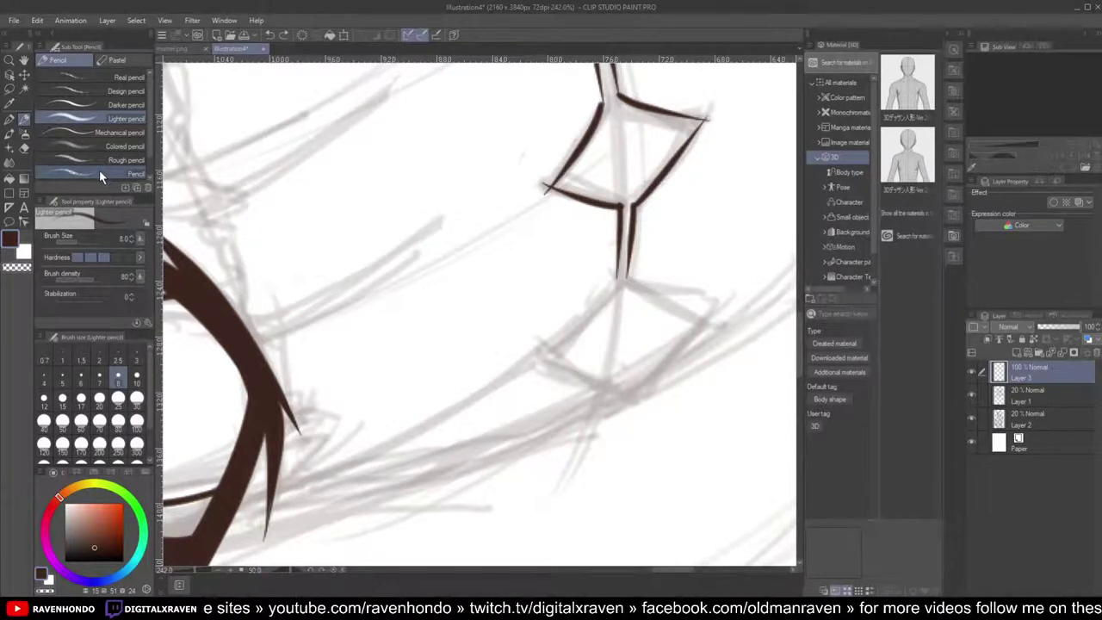
Step: Ink the first two sides of the hairband's fourth diamond with the G-pen, redoing the first side to follow the sketch
click(9, 120)
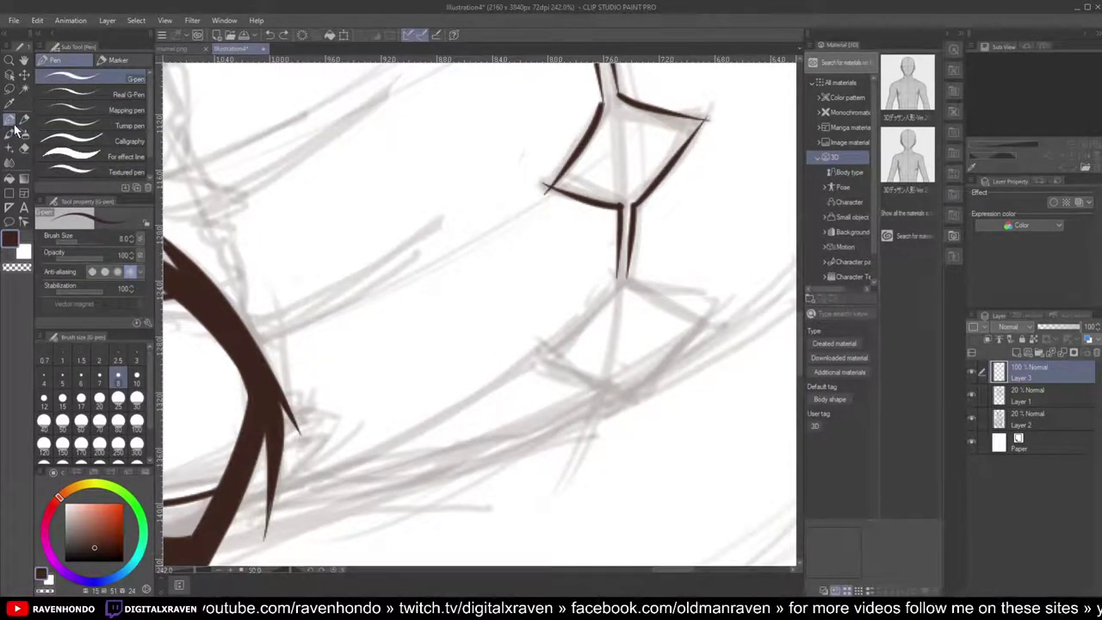
drag(619, 276, 538, 353)
scroll(610, 306, down, 6)
scroll(609, 306, up, 3)
key(ctrl+z)
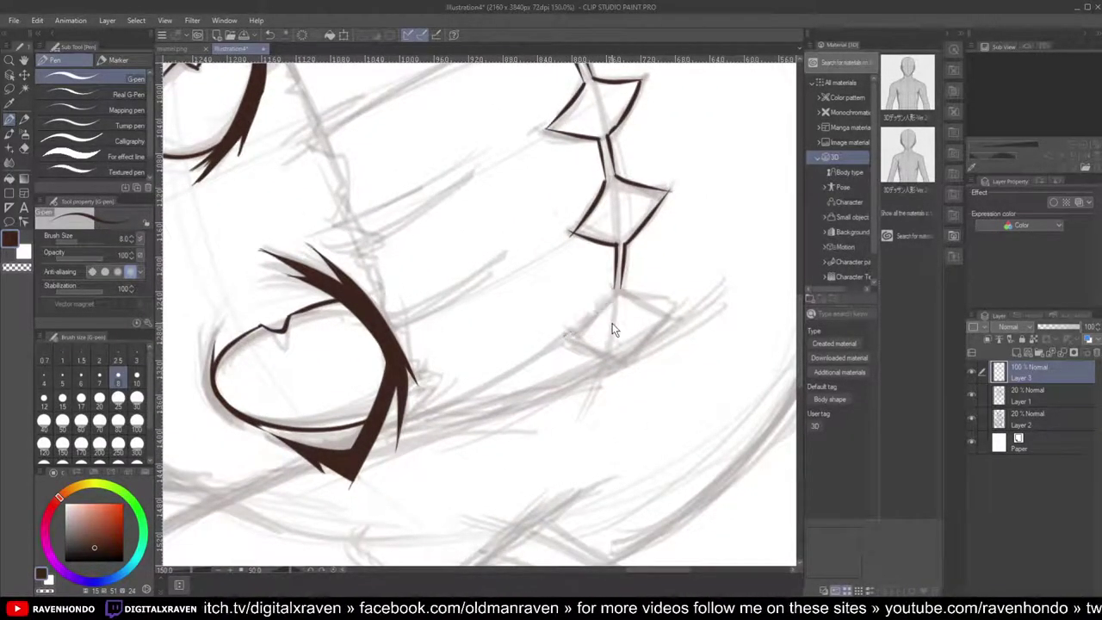
scroll(612, 327, up, 4)
drag(618, 265, 521, 370)
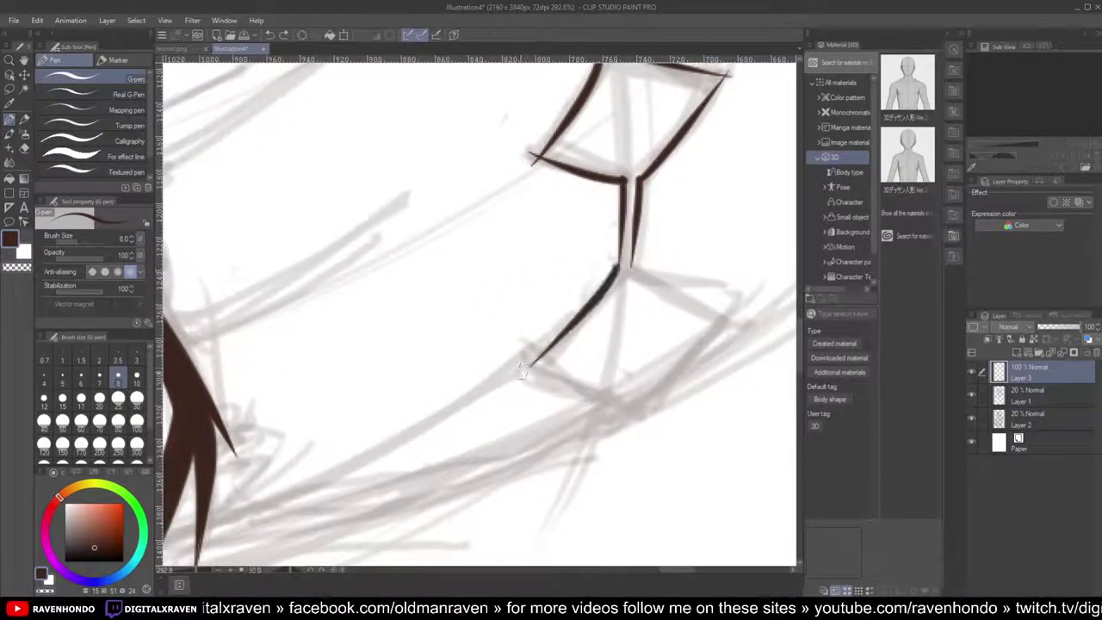
key(minus)
key(minus)
key(minus)
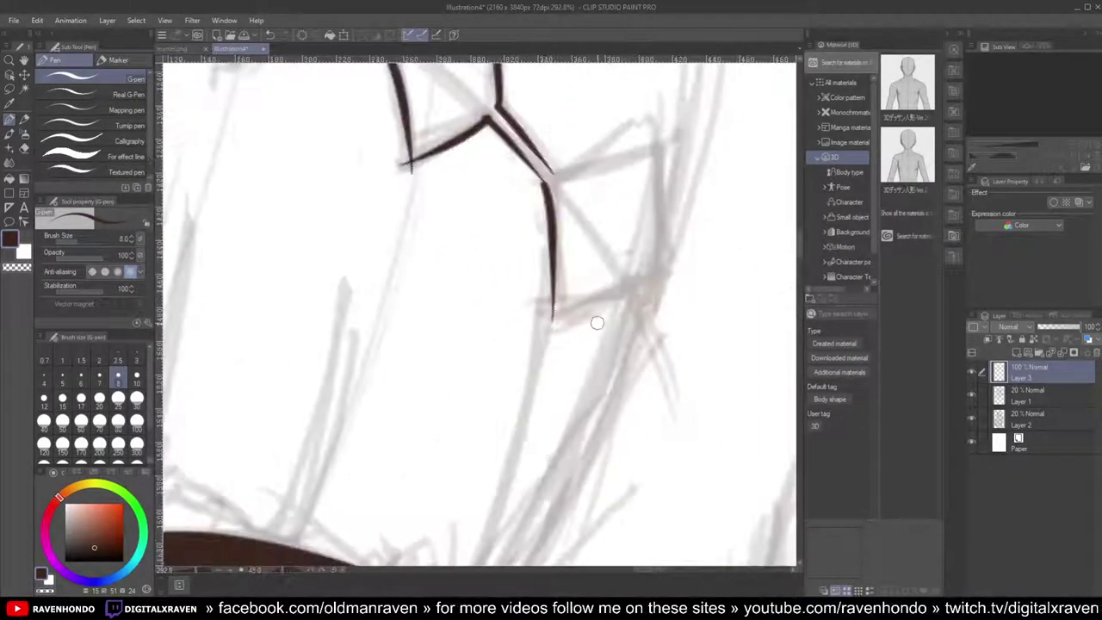
drag(642, 293, 556, 319)
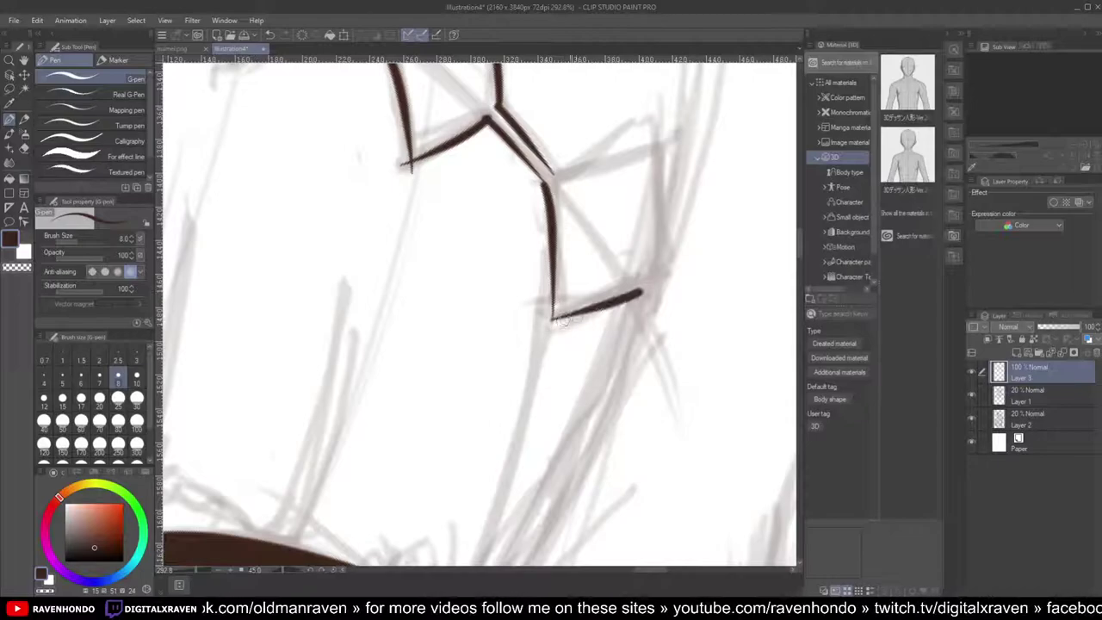
Step: Ink the remaining two sides of the fourth diamond, closing the end of the hairband chain beside the sketched ear
scroll(633, 266, up, 1)
scroll(634, 266, down, 2)
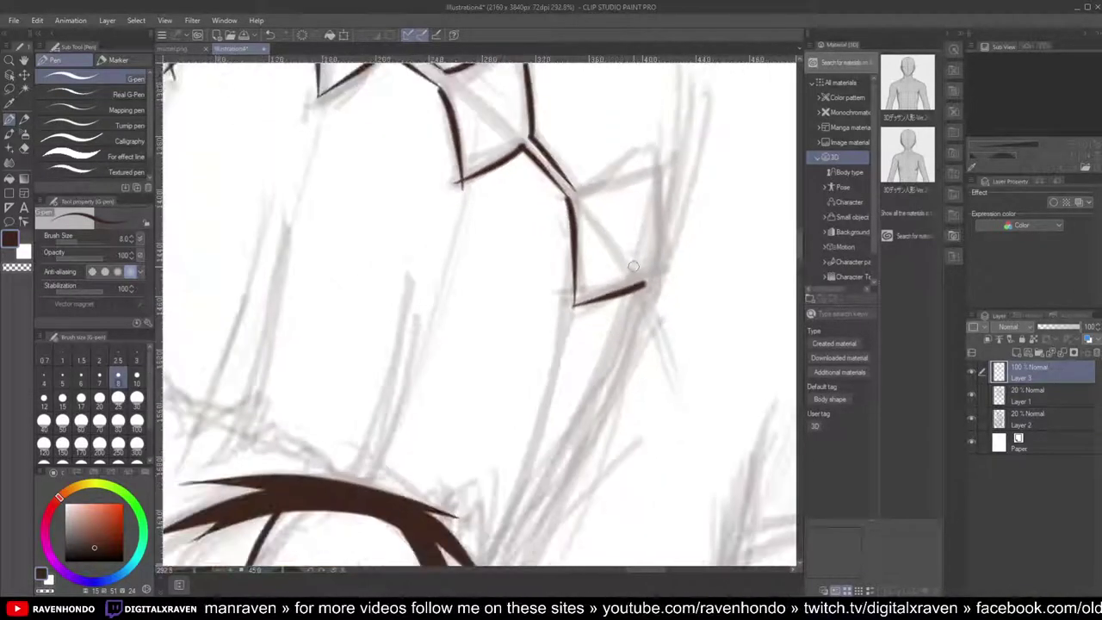
drag(634, 266, 581, 349)
drag(517, 269, 607, 250)
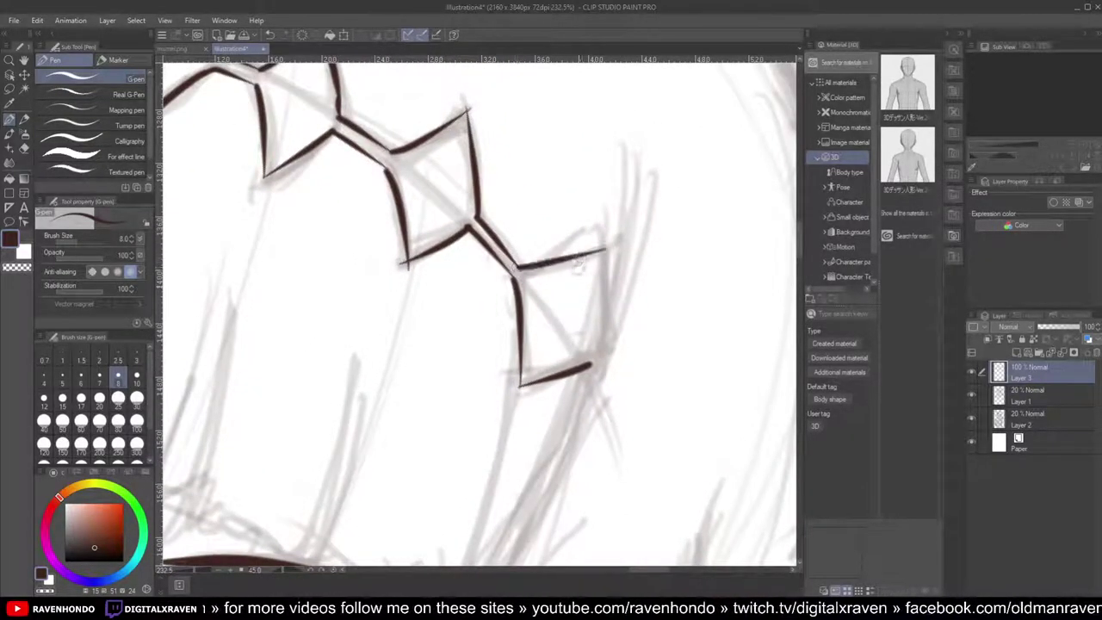
drag(594, 362, 608, 315)
drag(610, 211, 611, 208)
key(ctrl+z)
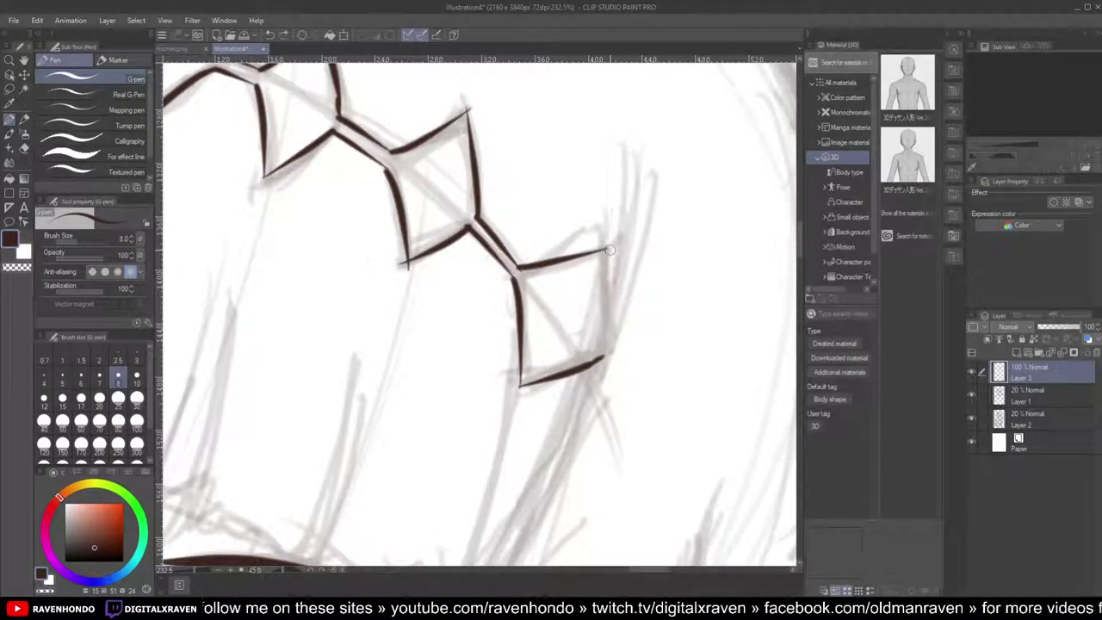
scroll(630, 256, up, 2)
drag(593, 393, 600, 235)
scroll(597, 243, down, 6)
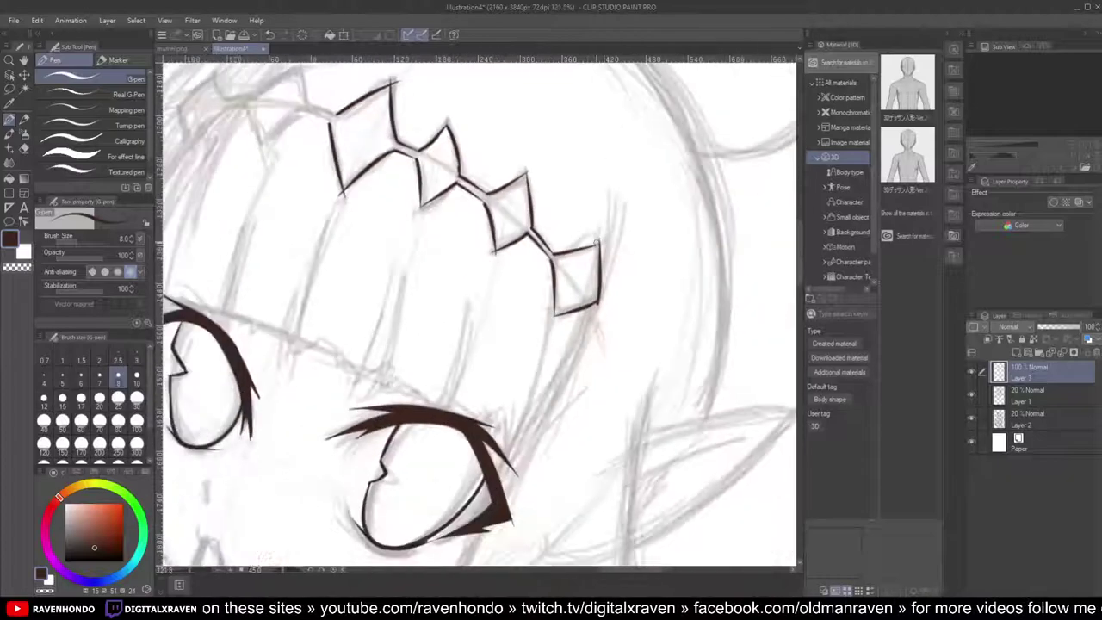
Step: Ink the two short parallel lines leading from the large first diamond's free corner toward the far side of the head
scroll(598, 243, down, 5)
drag(497, 188, 611, 230)
scroll(610, 231, up, 2)
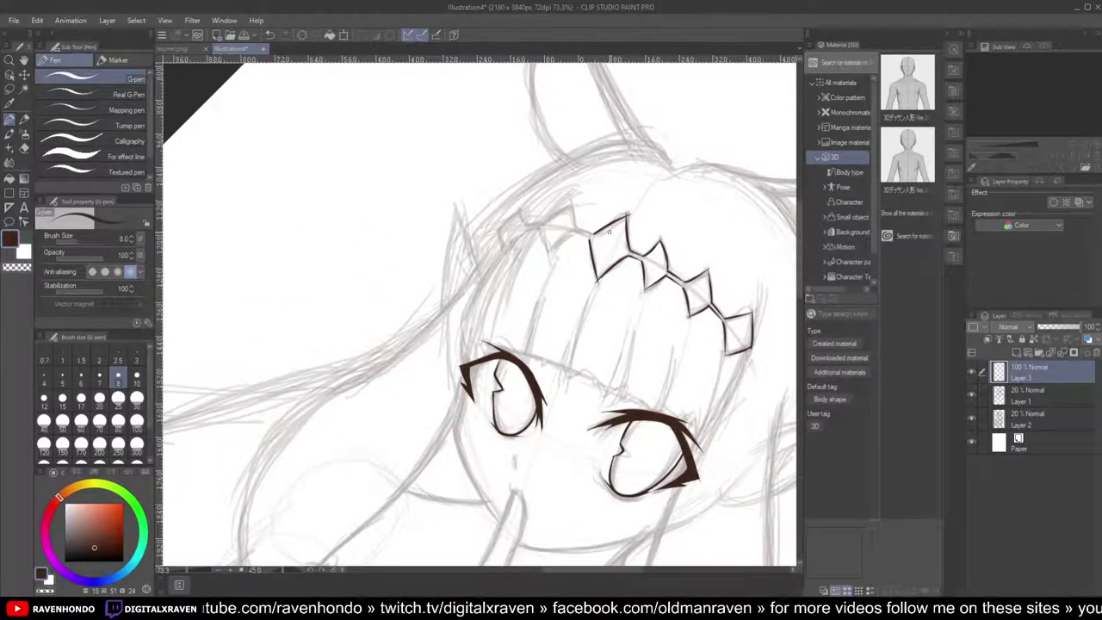
scroll(375, 190, up, 4)
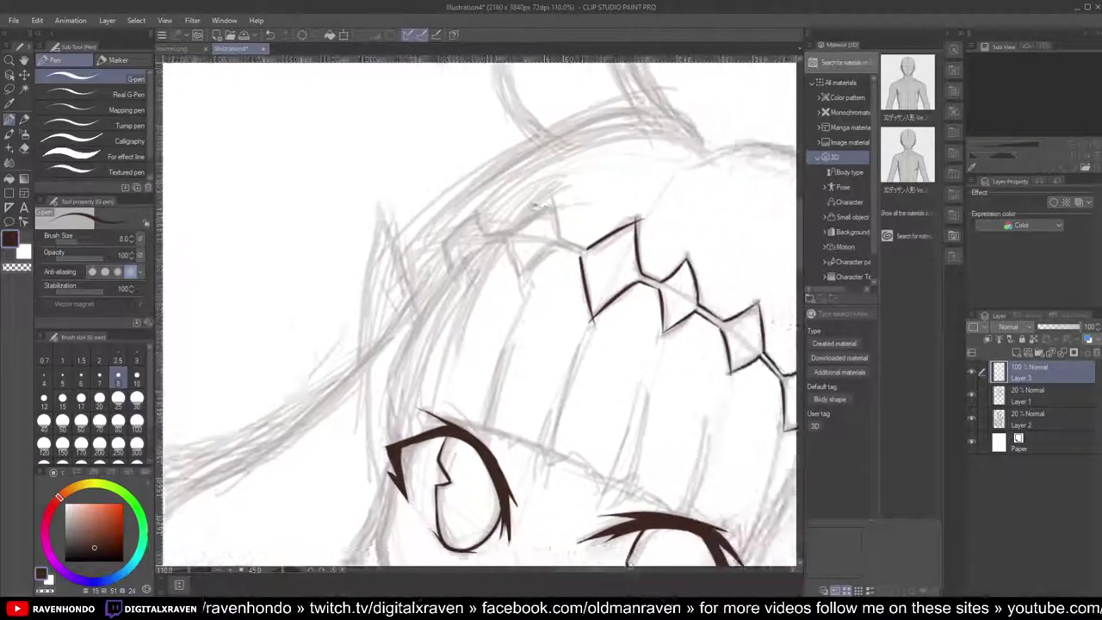
drag(588, 247, 605, 189)
key(minus)
key(minus)
key(minus)
key(minus)
key(minus)
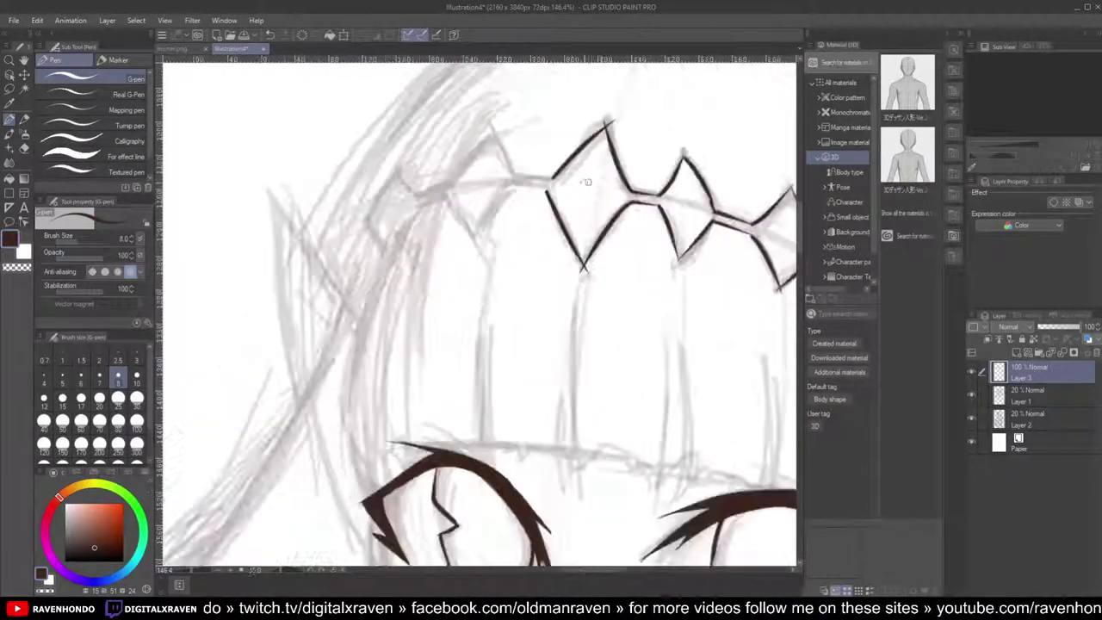
scroll(411, 191, up, 4)
drag(408, 173, 356, 241)
scroll(409, 199, down, 5)
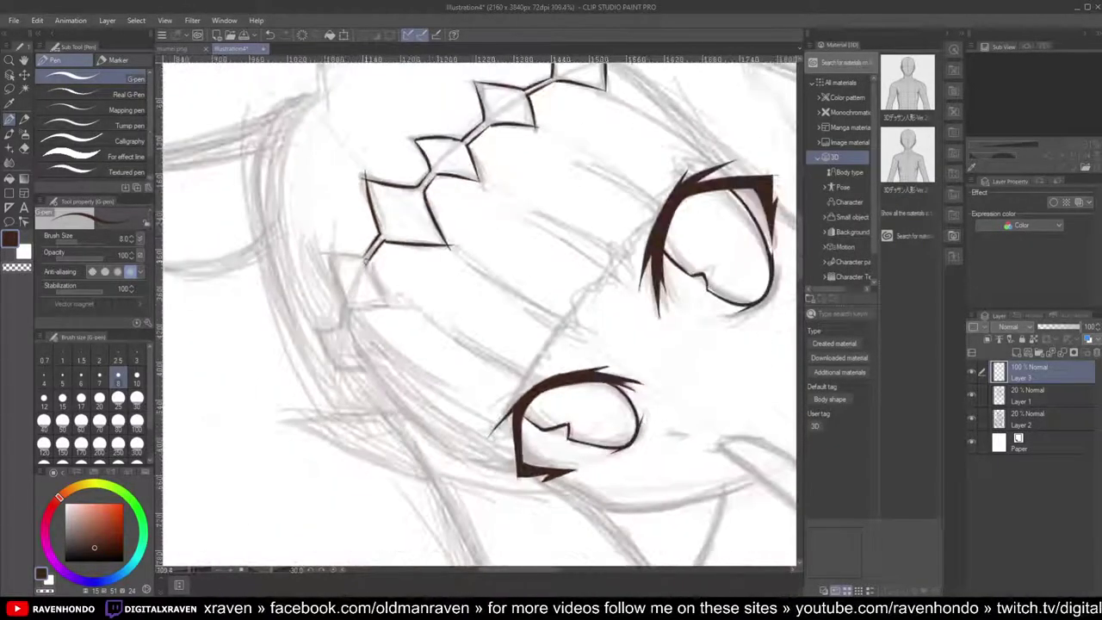
scroll(371, 234, down, 2)
scroll(377, 243, up, 1)
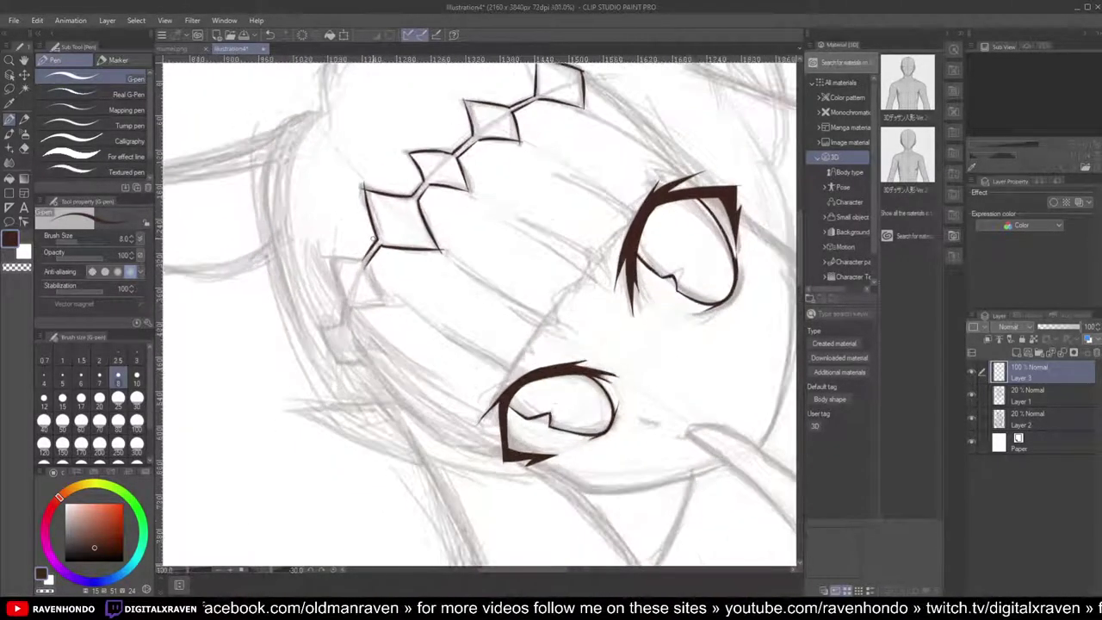
drag(379, 243, 501, 226)
Step: Ink the four sides of the diamond on the far side of the large first diamond, replacing the misplaced lower side
key(asciicircum)
key(asciicircum)
key(asciicircum)
key(asciicircum)
key(asciicircum)
scroll(607, 277, up, 10)
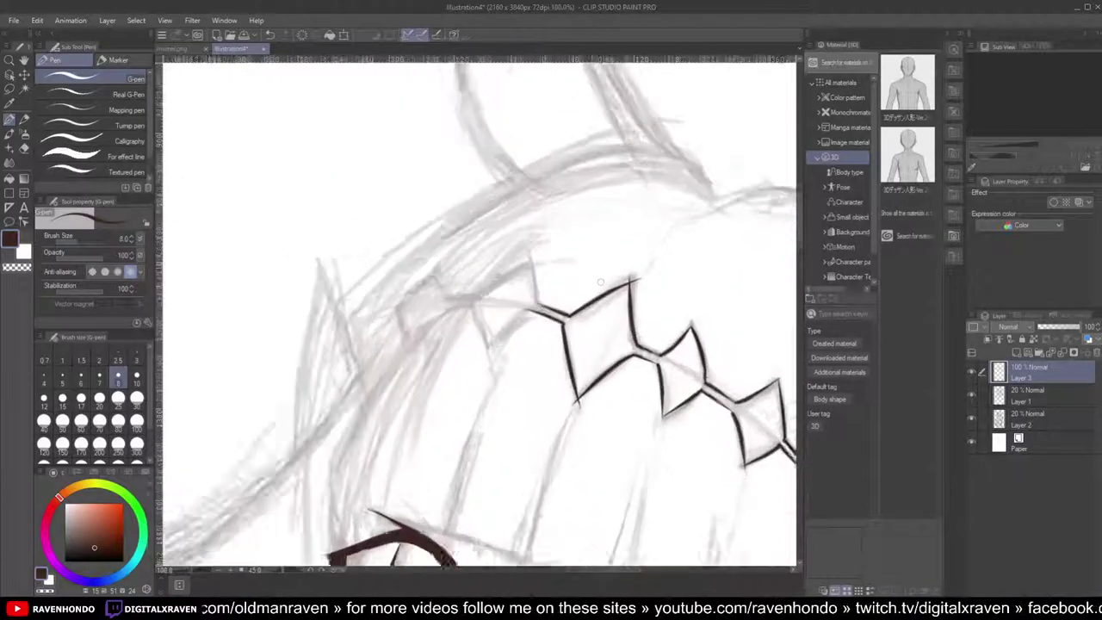
drag(488, 325, 416, 405)
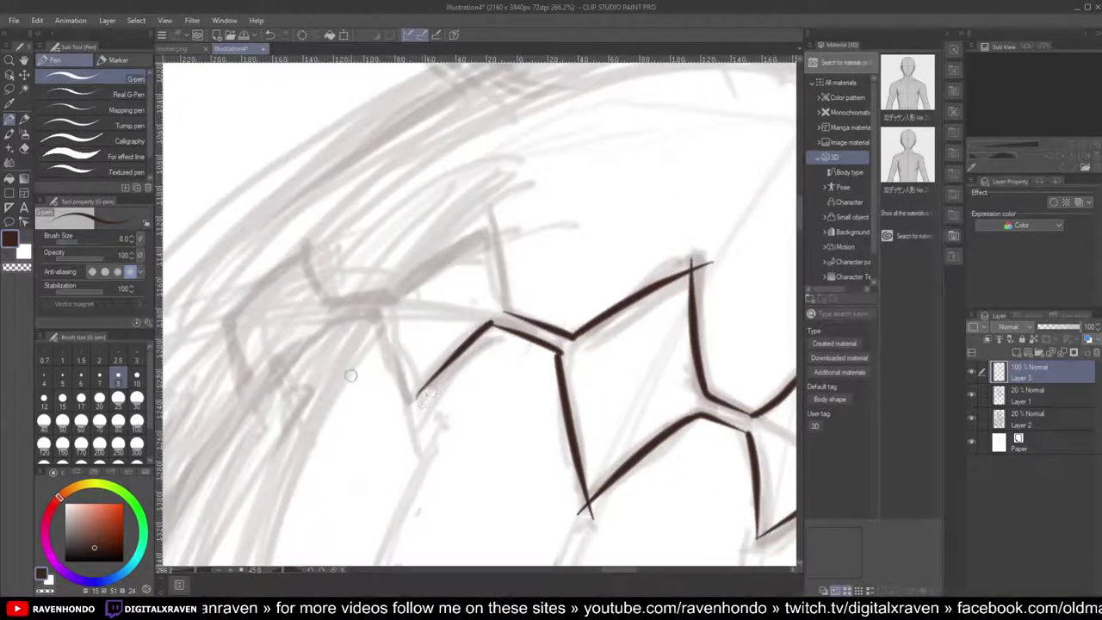
scroll(350, 376, down, 2)
key(ctrl+z)
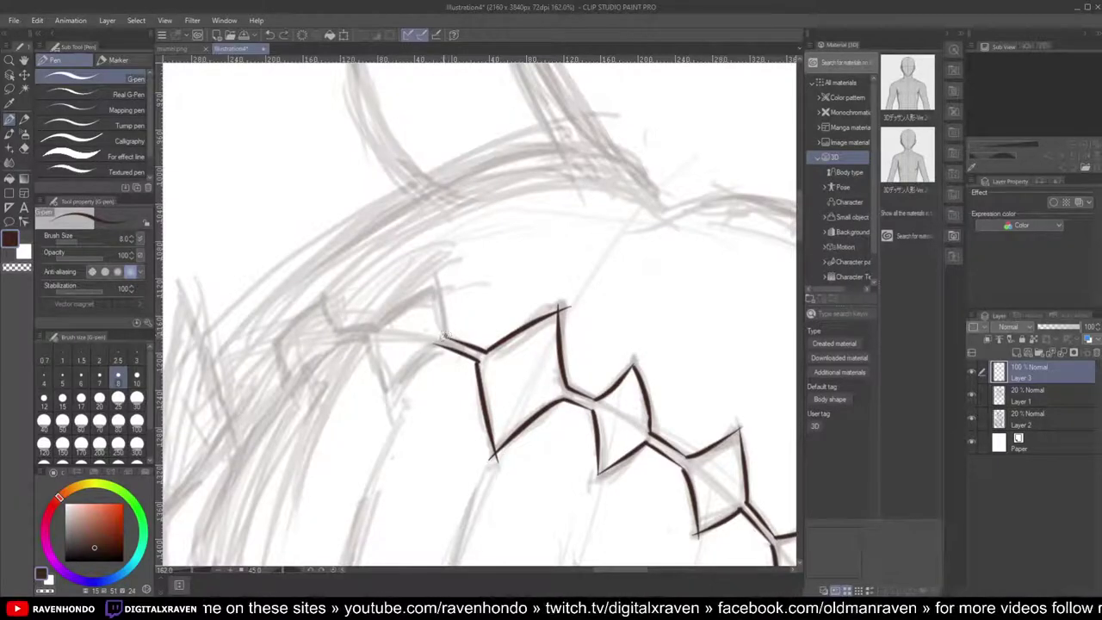
drag(444, 338, 433, 276)
drag(372, 328, 434, 286)
drag(440, 345, 384, 401)
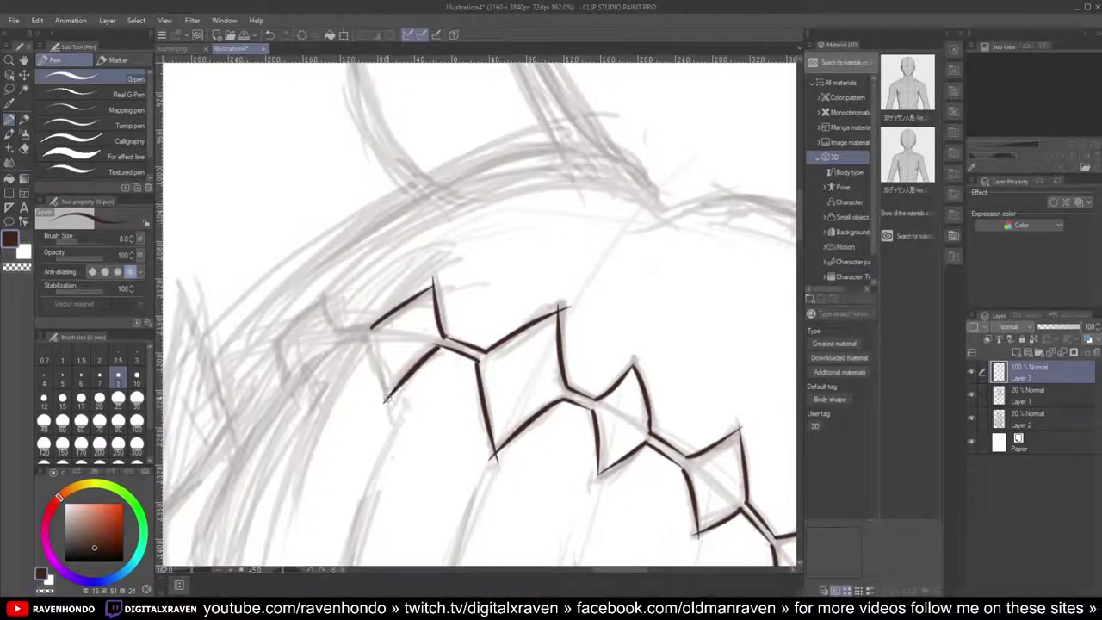
scroll(379, 394, down, 1)
scroll(375, 366, up, 3)
drag(366, 337, 390, 415)
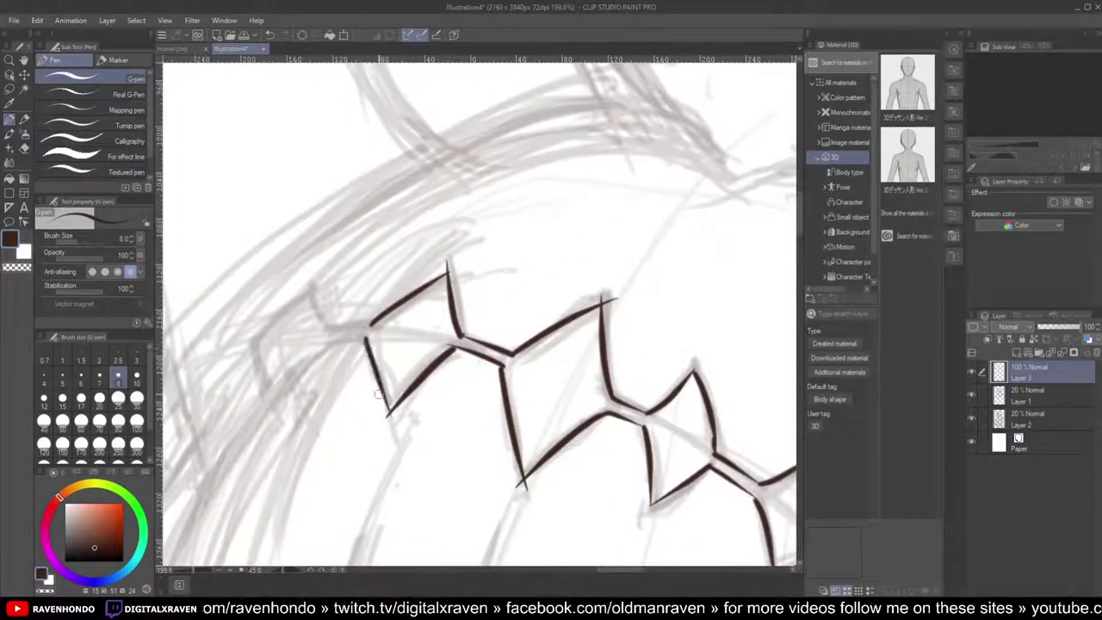
Step: Ink the link lines and the four sides of the last small diamond at the far end of the hairband
mouse_move(367, 337)
mouse_down()
mouse_move(327, 344)
mouse_move(359, 328)
mouse_move(317, 333)
mouse_move(310, 279)
mouse_up()
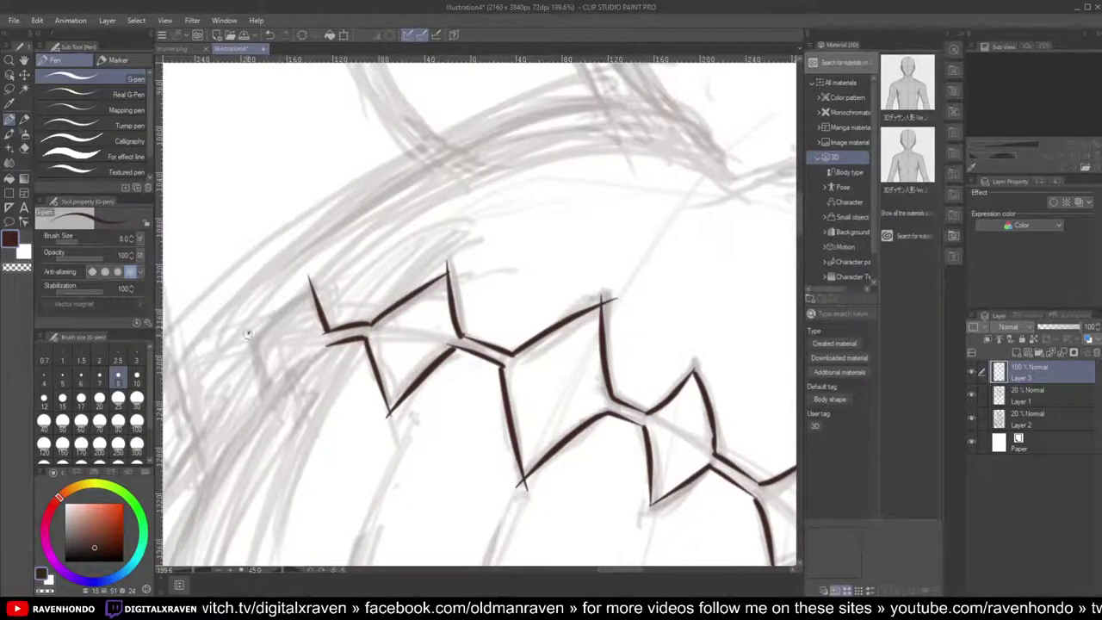
drag(248, 337, 312, 282)
drag(320, 351, 263, 405)
drag(246, 337, 267, 408)
scroll(228, 414, down, 7)
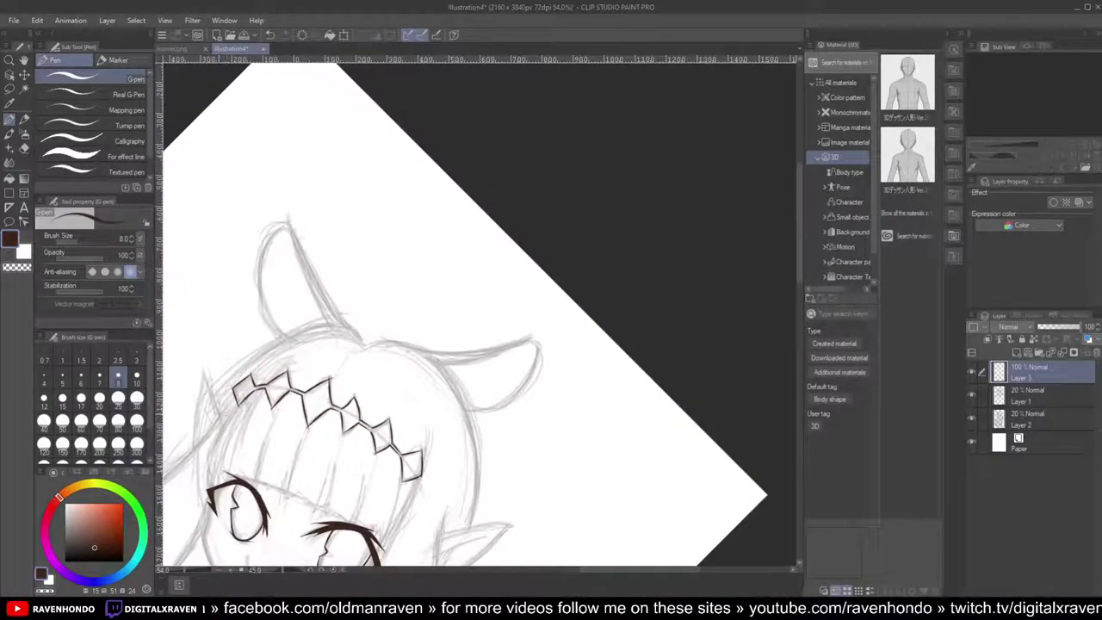
Step: Ink the curved outer hair contour from the hairband's far end diamond down toward the far eye, with a second overlapping stroke
drag(450, 325, 542, 182)
scroll(521, 213, down, 2)
scroll(521, 214, up, 2)
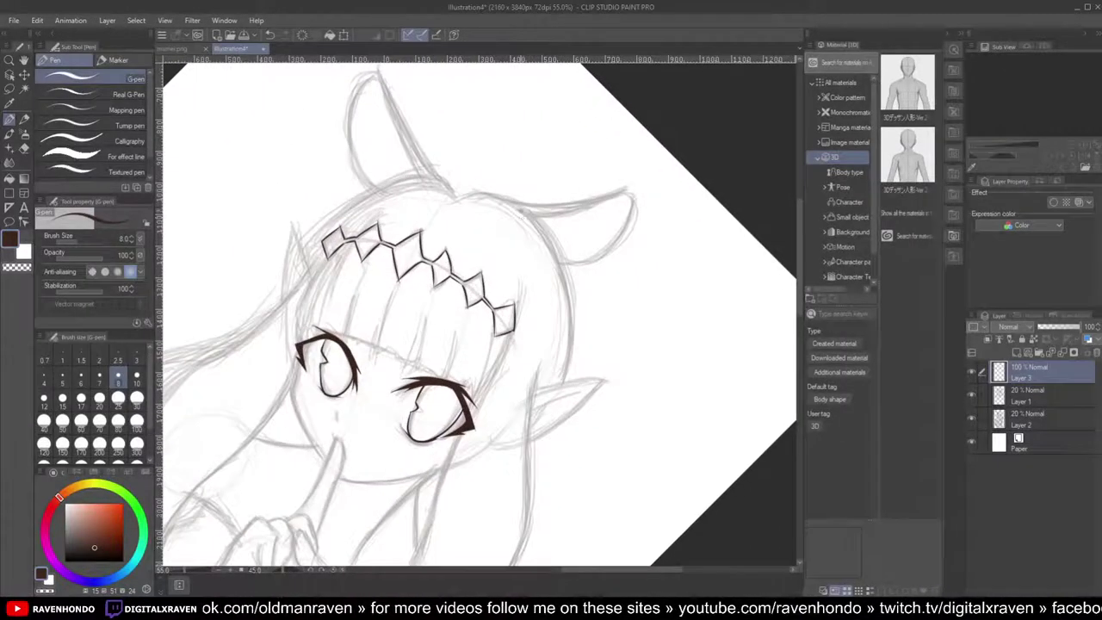
drag(374, 284, 502, 216)
scroll(482, 200, up, 1)
scroll(480, 198, down, 2)
scroll(478, 197, up, 1)
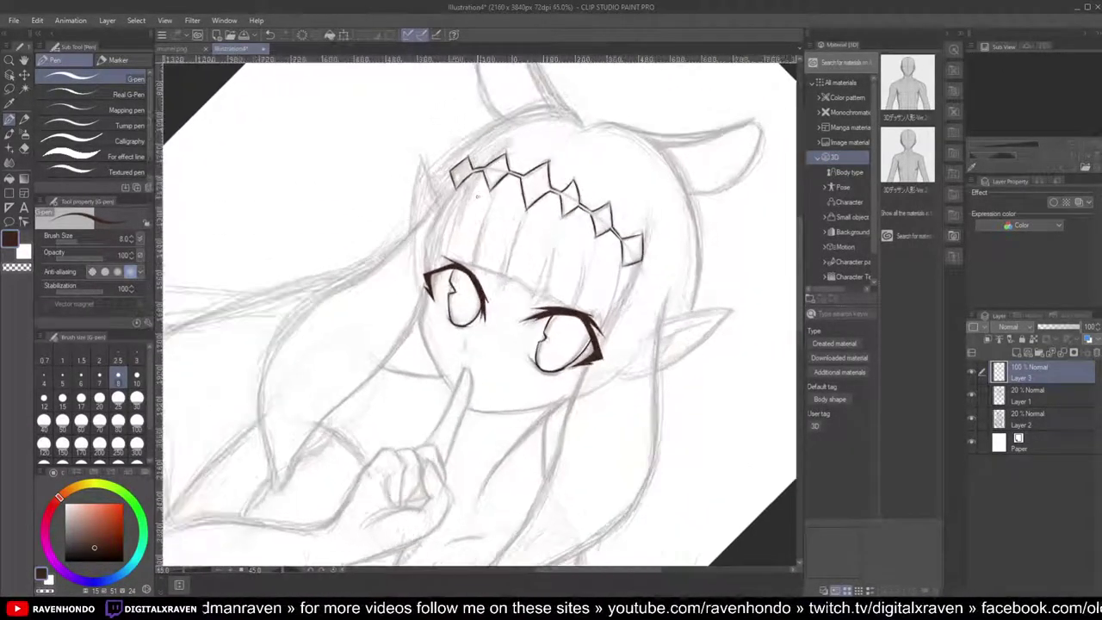
scroll(477, 195, up, 6)
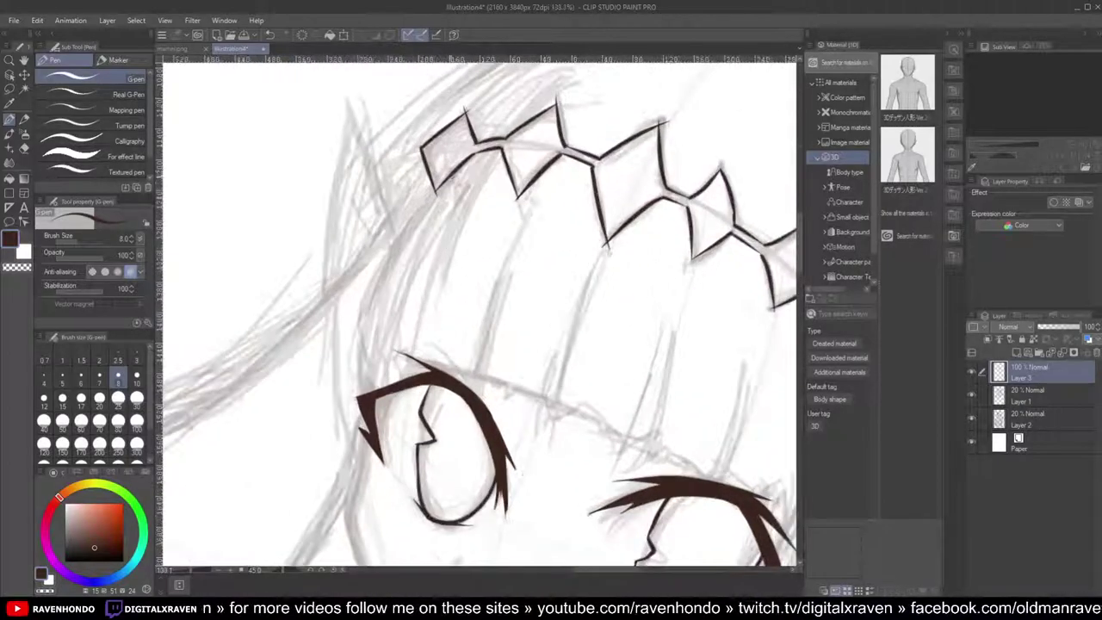
scroll(456, 170, up, 2)
scroll(452, 176, down, 1)
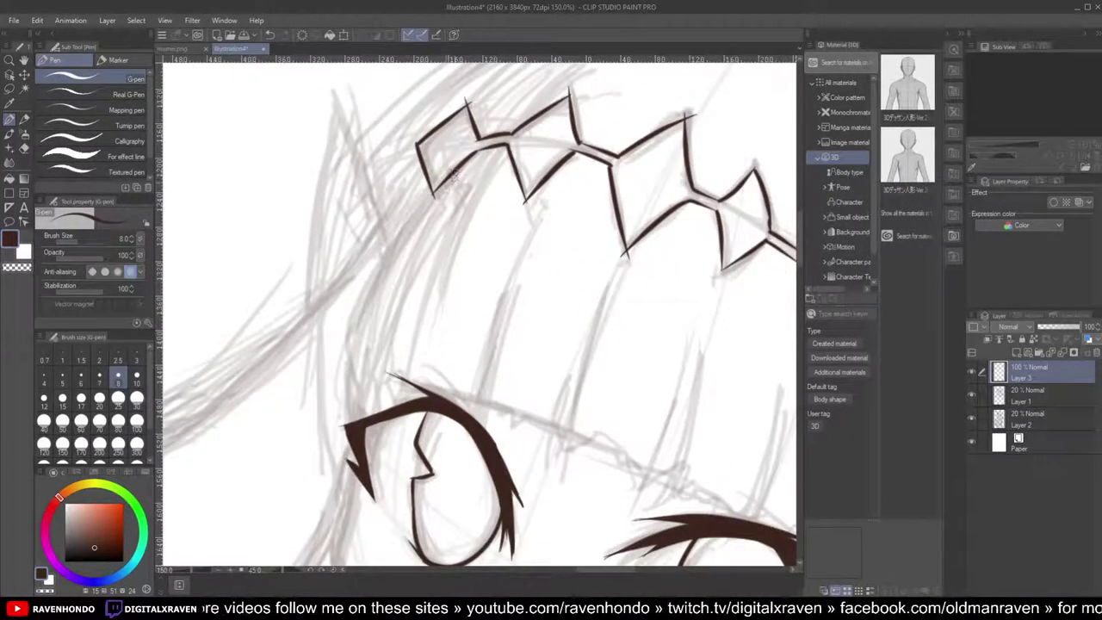
mouse_move(451, 174)
mouse_down()
mouse_move(341, 309)
mouse_move(327, 397)
mouse_up()
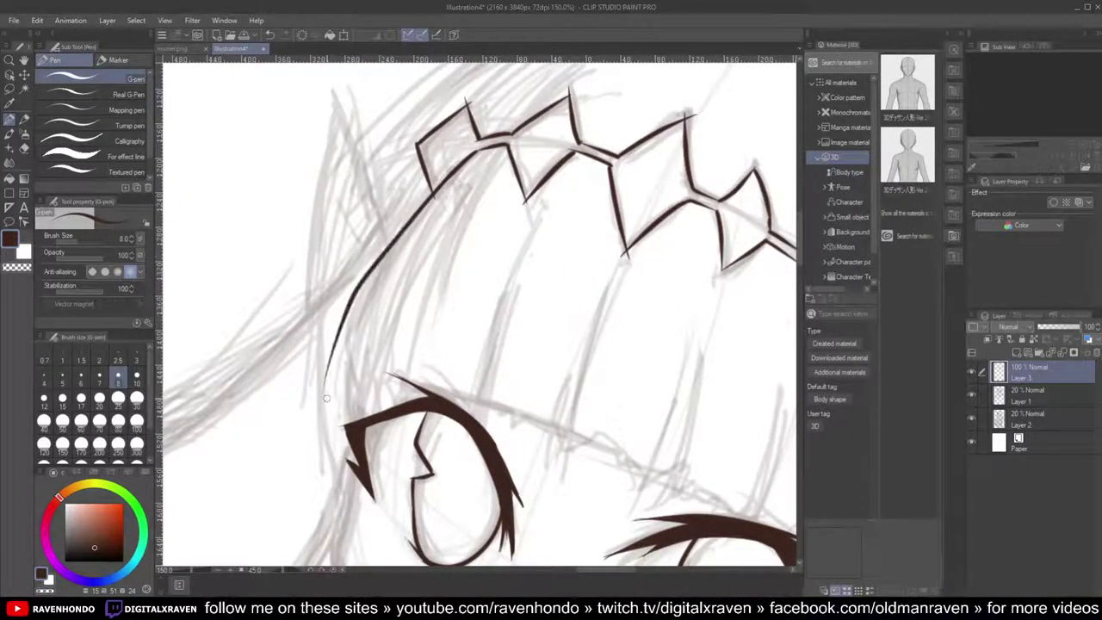
scroll(327, 401, down, 3)
drag(406, 285, 432, 169)
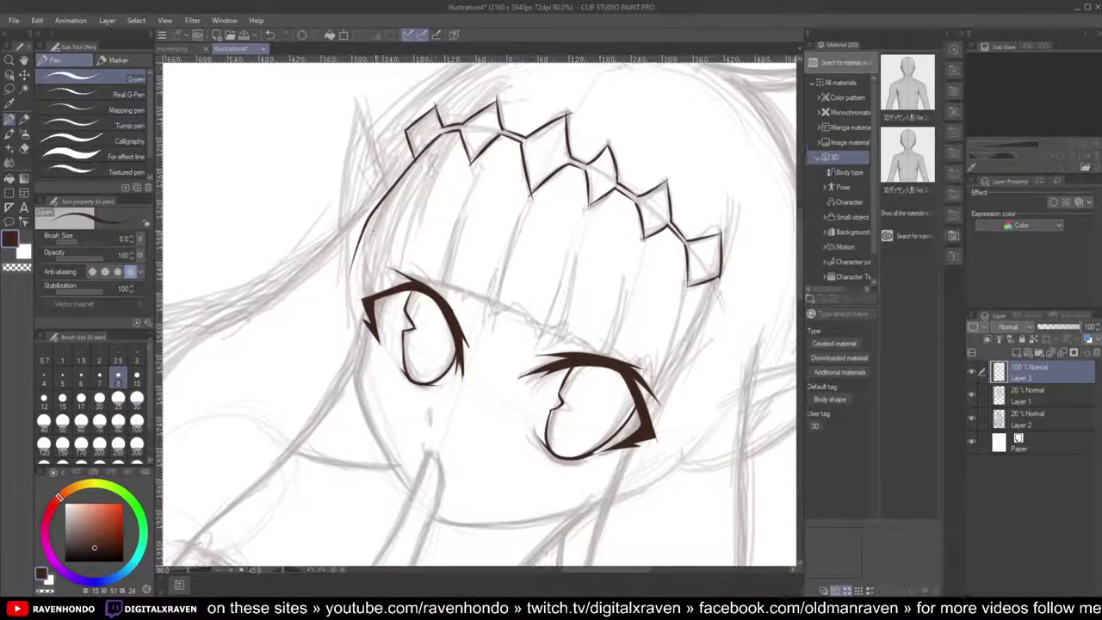
drag(383, 207, 350, 273)
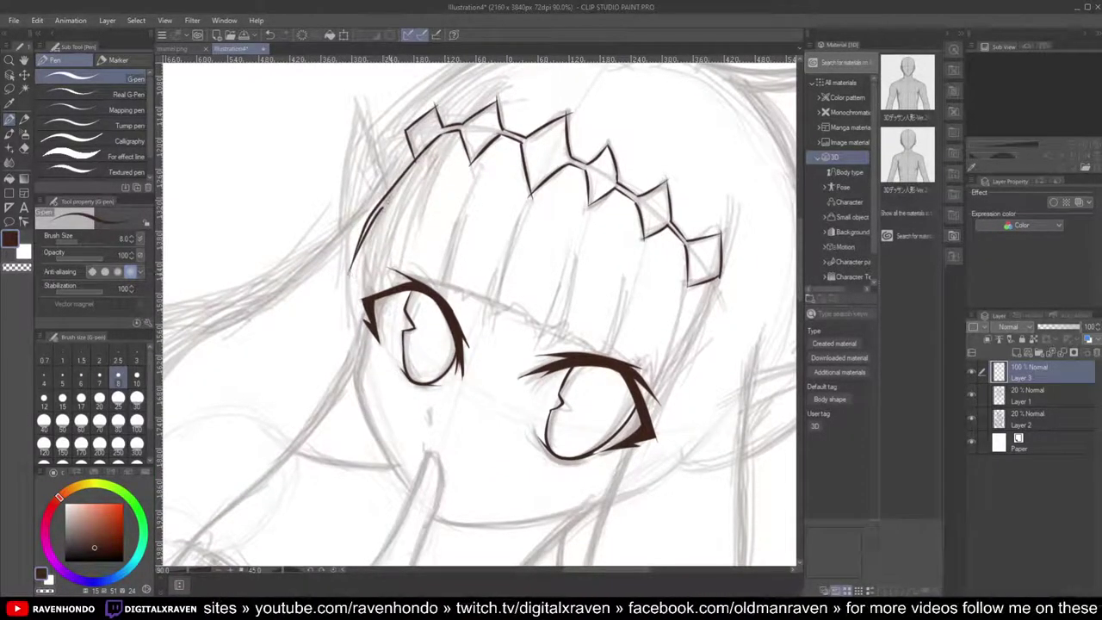
Step: Ink the side strand and the jagged tips of the fringe's lower edge above the far eye, undoing unwanted strokes
mouse_move(388, 198)
mouse_down()
mouse_move(362, 310)
mouse_move(384, 273)
mouse_move(385, 286)
mouse_up()
mouse_move(385, 286)
mouse_down()
mouse_move(401, 279)
mouse_move(416, 234)
mouse_move(404, 275)
mouse_move(422, 275)
mouse_up()
scroll(391, 277, down, 1)
key(ctrl+z)
key(ctrl+z)
key(ctrl+z)
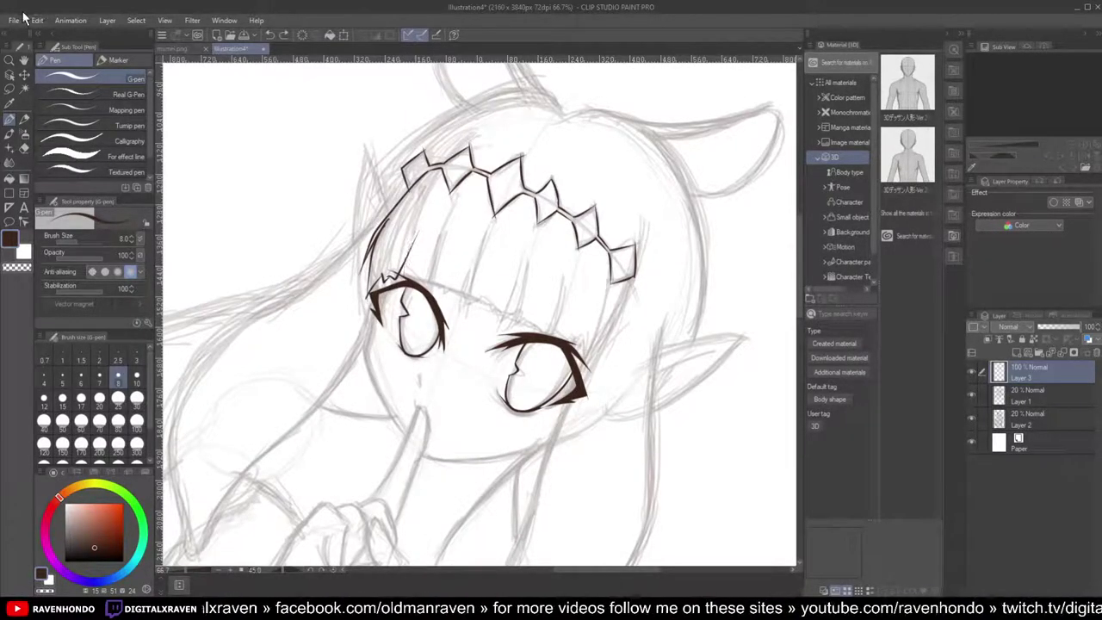
scroll(424, 259, up, 5)
mouse_move(371, 304)
mouse_down()
mouse_move(383, 269)
mouse_move(372, 309)
mouse_move(433, 317)
mouse_up()
Step: Ink a slanted strand line rising from the end of the fringe's inked lower edge, redrawing it shorter
drag(472, 200, 439, 324)
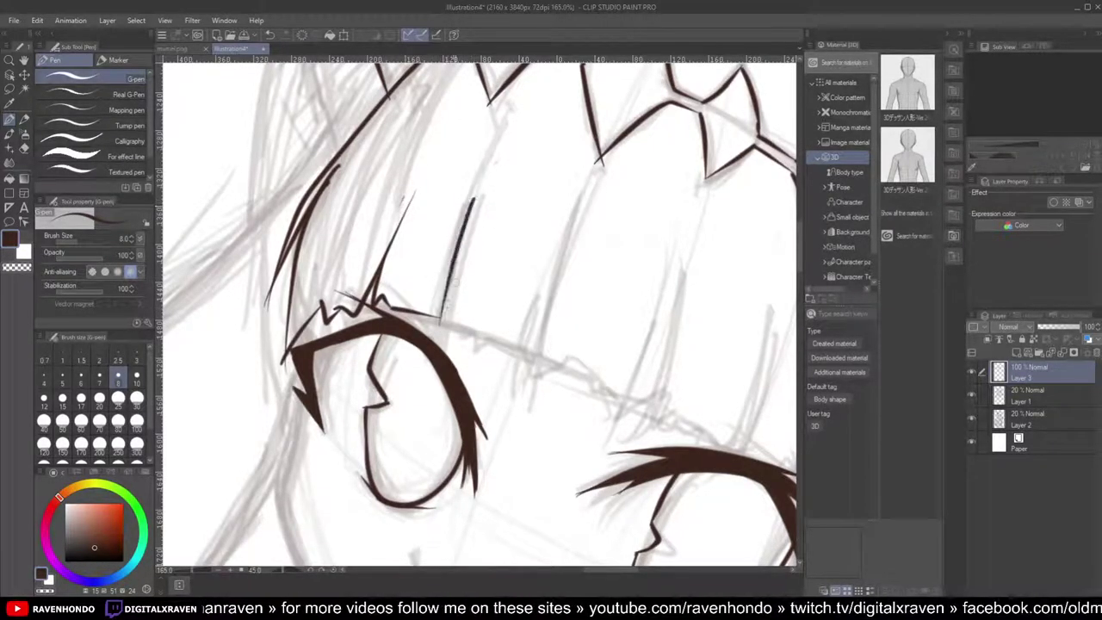
key(ctrl+z)
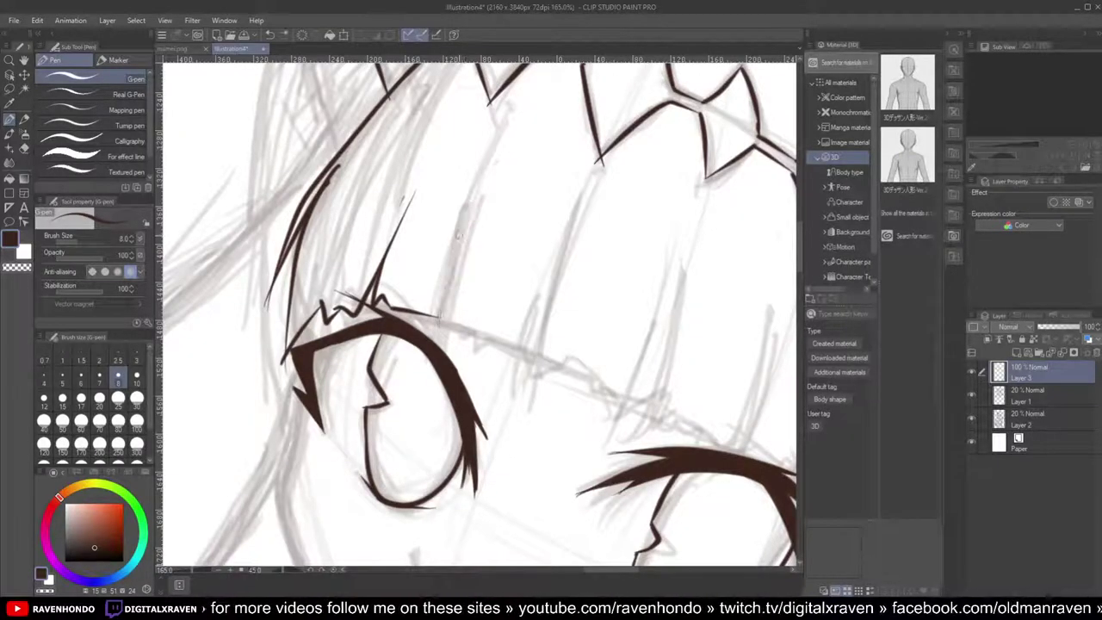
mouse_move(439, 326)
mouse_down()
mouse_move(461, 231)
mouse_move(449, 324)
mouse_move(461, 222)
mouse_up()
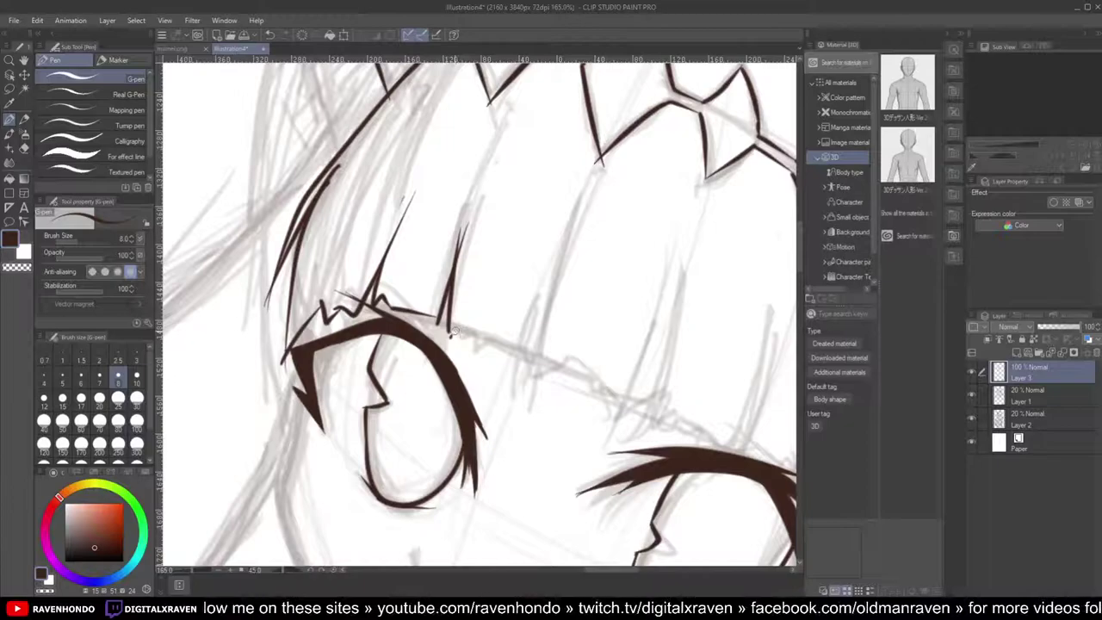
key(ctrl+z)
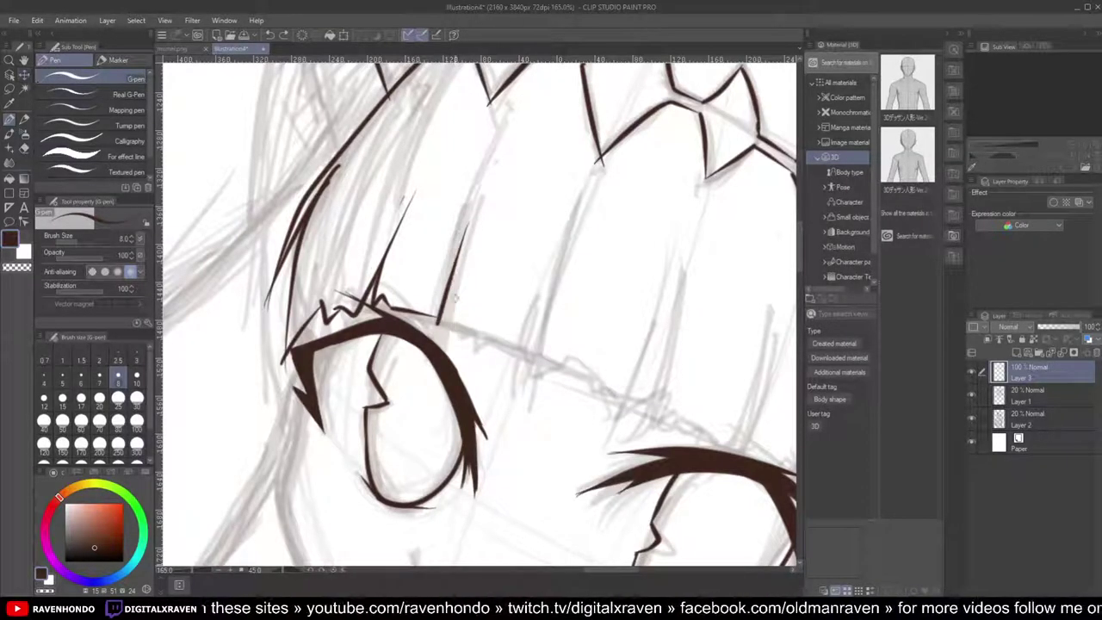
Step: Ink the second line of the narrow fringe gap, retrying its angle, and continue the fringe's lower edge from its base
scroll(443, 297, up, 2)
drag(445, 348, 466, 219)
key(ctrl+z)
scroll(461, 253, up, 2)
drag(453, 394, 473, 217)
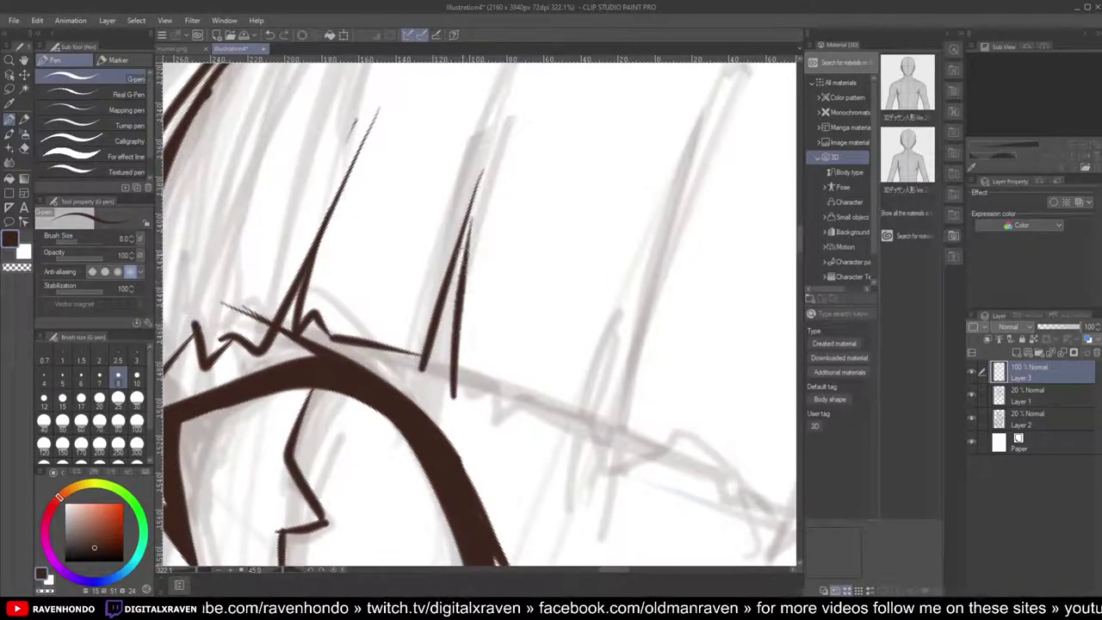
key(ctrl+z)
drag(449, 402, 483, 173)
key(ctrl+z)
key(ctrl+z)
drag(452, 390, 473, 222)
mouse_move(453, 388)
mouse_down()
mouse_move(468, 364)
mouse_move(471, 383)
mouse_move(523, 403)
mouse_up()
scroll(515, 418, down, 6)
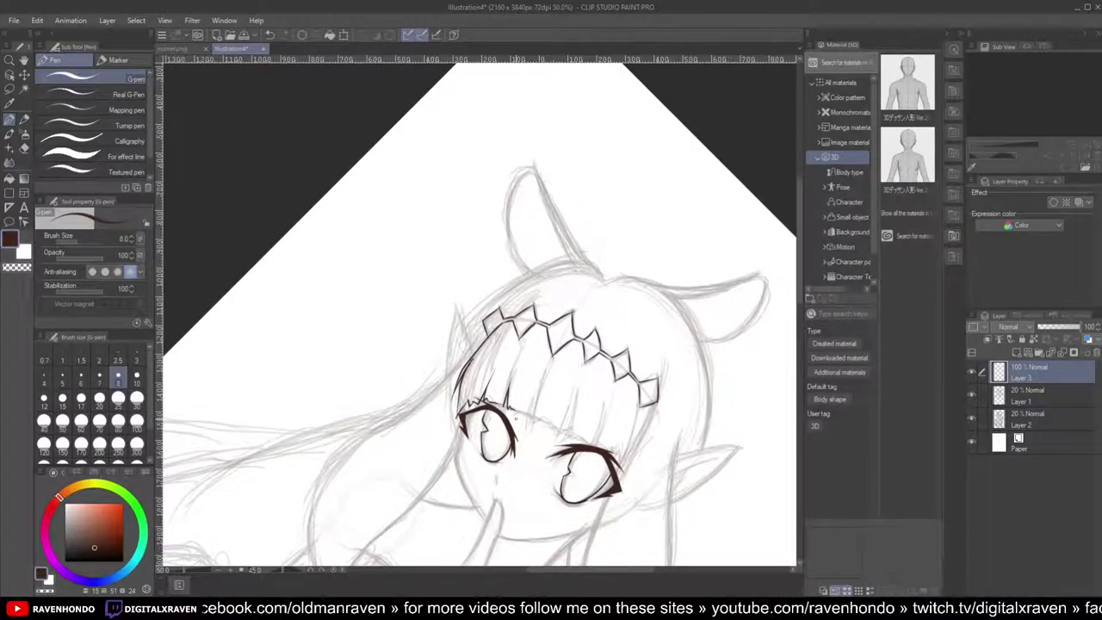
Step: Ink the next long fringe strand line and the second line of its narrow gap, undoing one misplaced stroke
scroll(516, 417, up, 5)
mouse_move(507, 416)
mouse_down()
mouse_move(551, 437)
mouse_move(590, 297)
mouse_up()
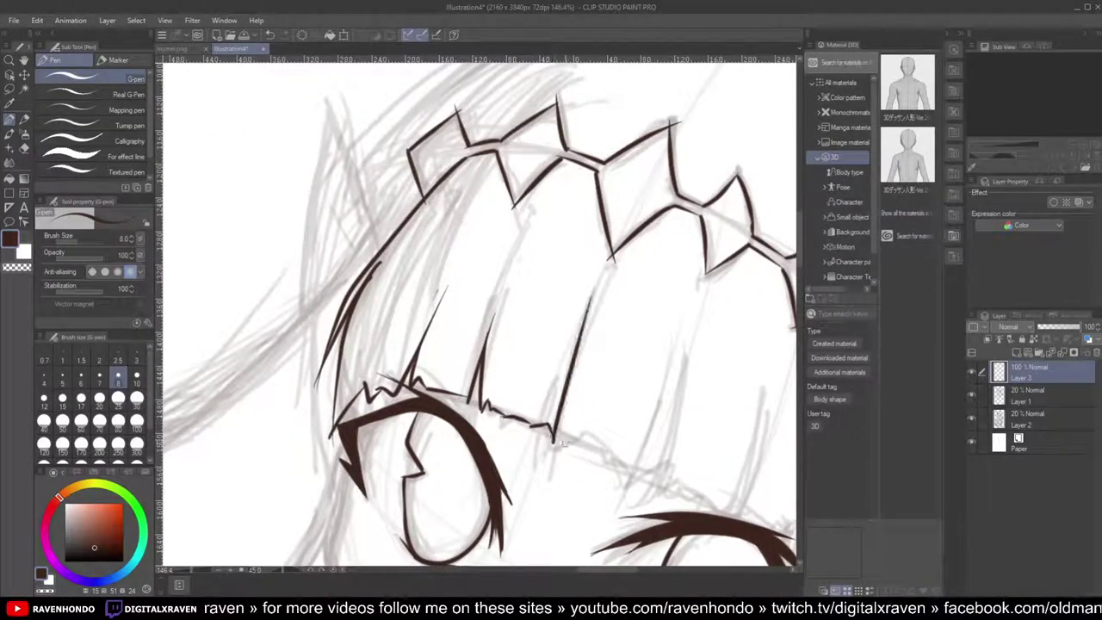
scroll(562, 443, down, 3)
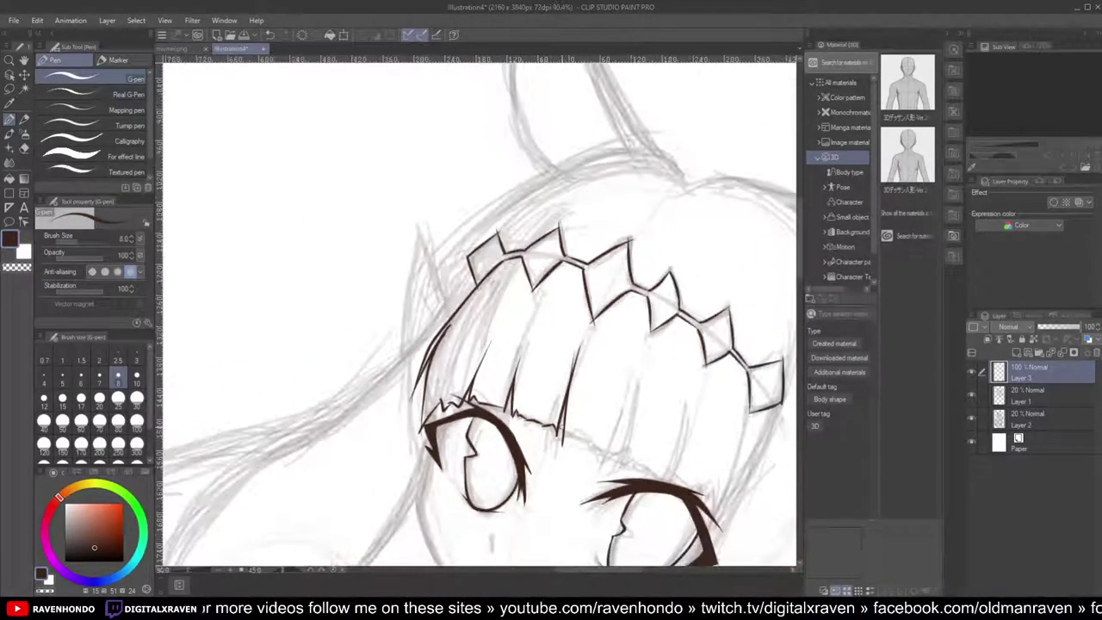
scroll(564, 437, up, 5)
drag(547, 495, 558, 362)
key(ctrl+z)
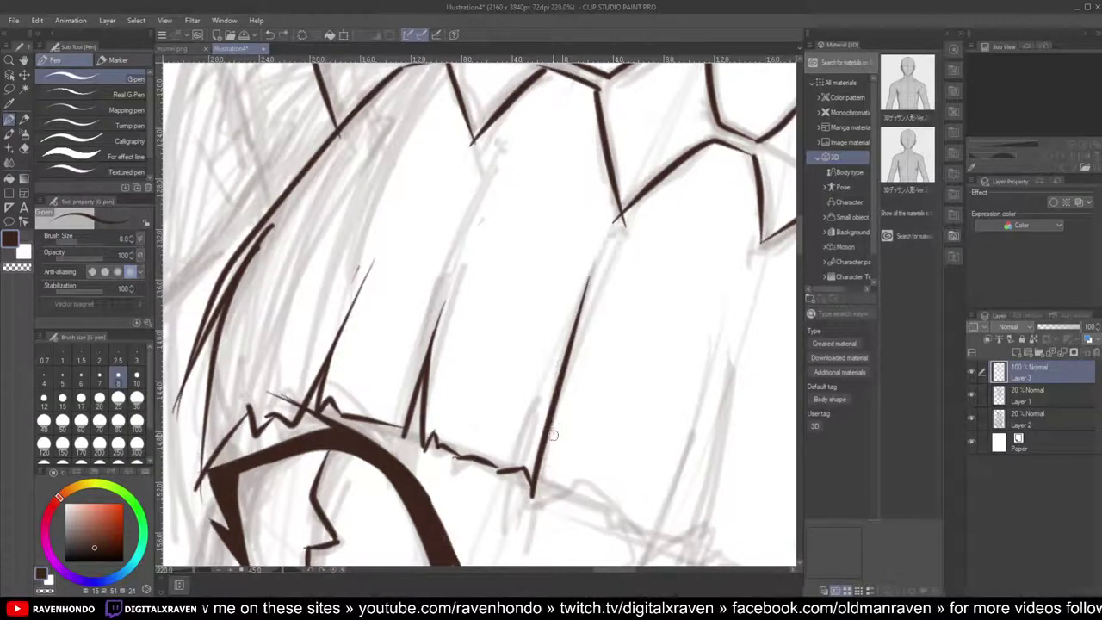
scroll(553, 436, up, 2)
mouse_move(547, 546)
mouse_down()
mouse_move(535, 517)
mouse_move(537, 372)
mouse_up()
scroll(543, 411, down, 5)
Step: Extend the fringe's jagged lower edge between the eyes and ink the strand line rising from its end, redrawing that line once
mouse_move(558, 467)
mouse_down()
mouse_move(595, 498)
mouse_move(616, 491)
mouse_move(658, 381)
mouse_up()
scroll(627, 448, down, 3)
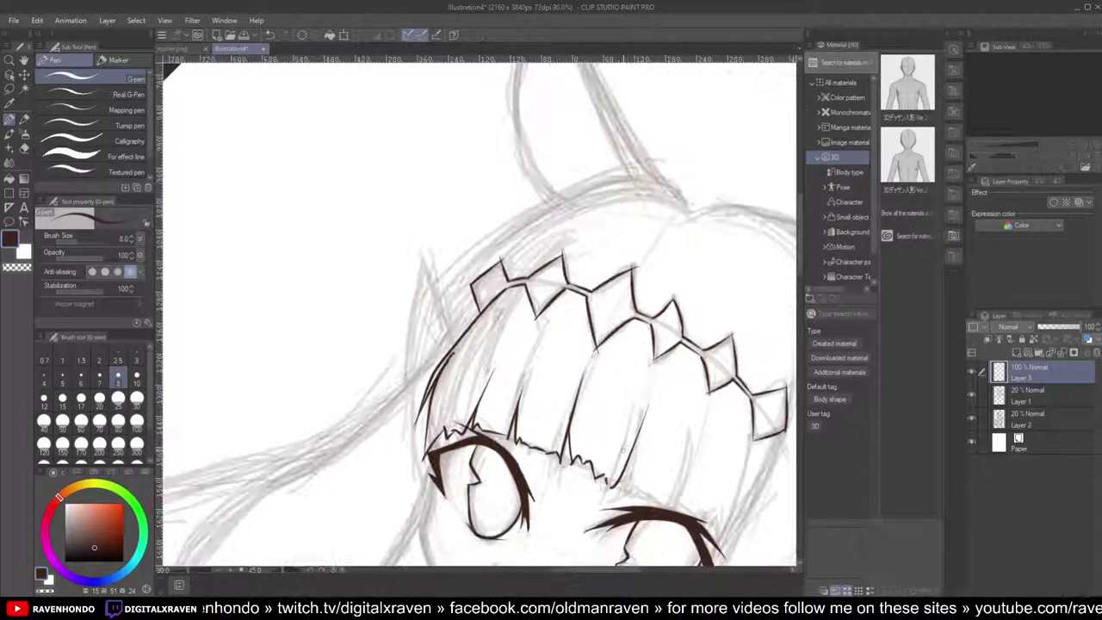
key(ctrl+z)
scroll(623, 448, up, 2)
mouse_move(596, 485)
mouse_down()
mouse_move(605, 501)
mouse_move(621, 494)
mouse_move(660, 370)
mouse_up()
scroll(634, 401, down, 2)
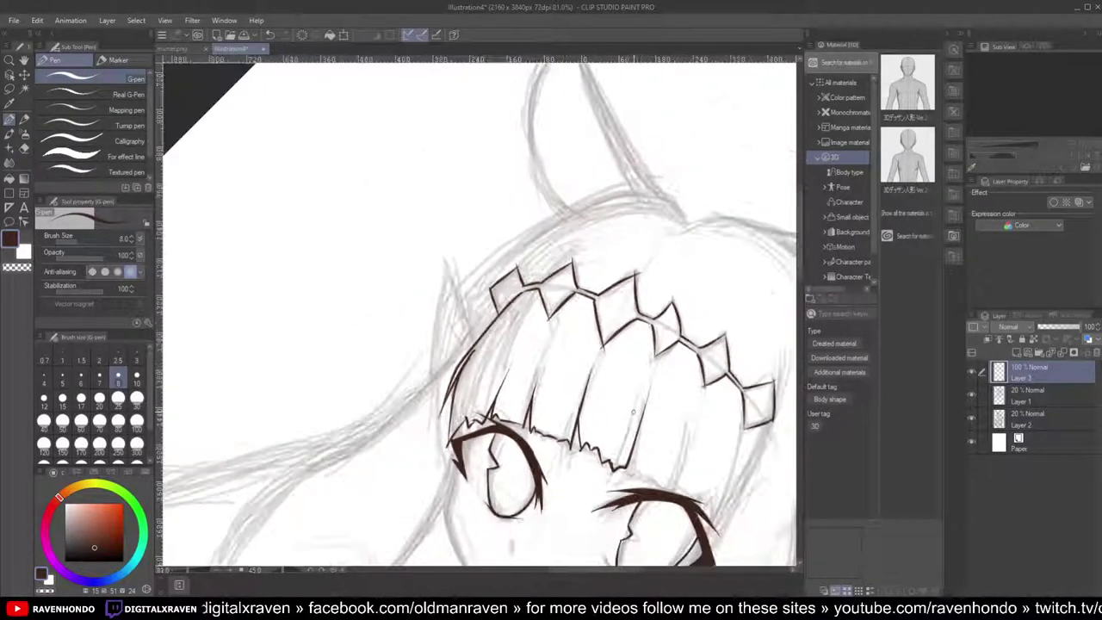
Step: Ink the second line of that fringe gap and continue the jagged lower edge to the near eye's upper lash
scroll(642, 452, up, 4)
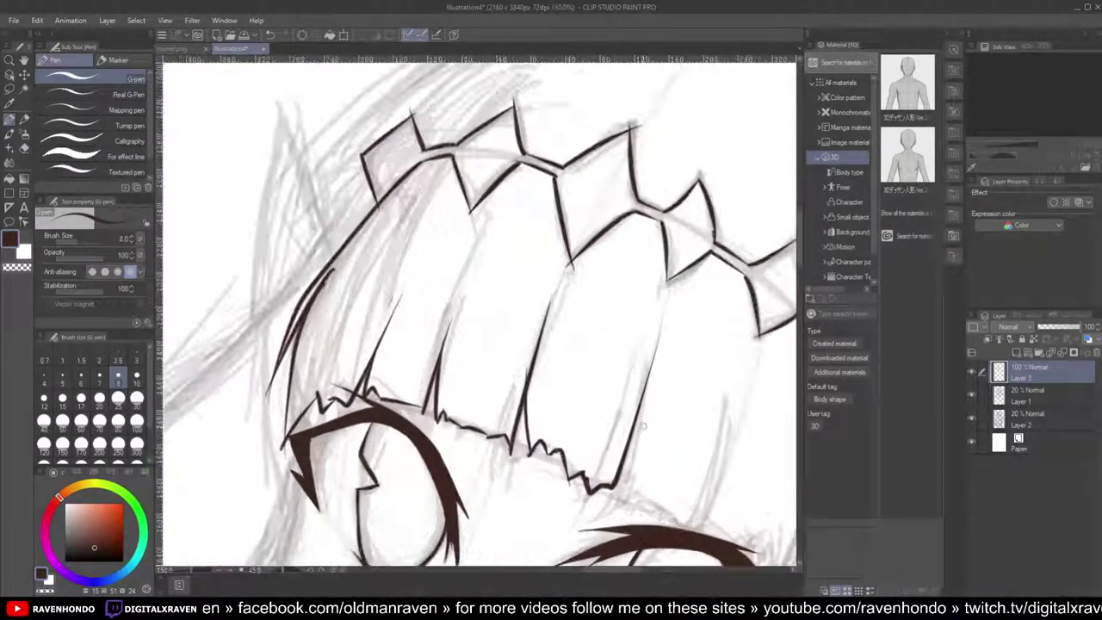
drag(617, 532, 642, 375)
scroll(637, 390, down, 2)
scroll(637, 390, up, 1)
mouse_move(619, 508)
mouse_down()
mouse_move(635, 496)
mouse_move(655, 504)
mouse_up()
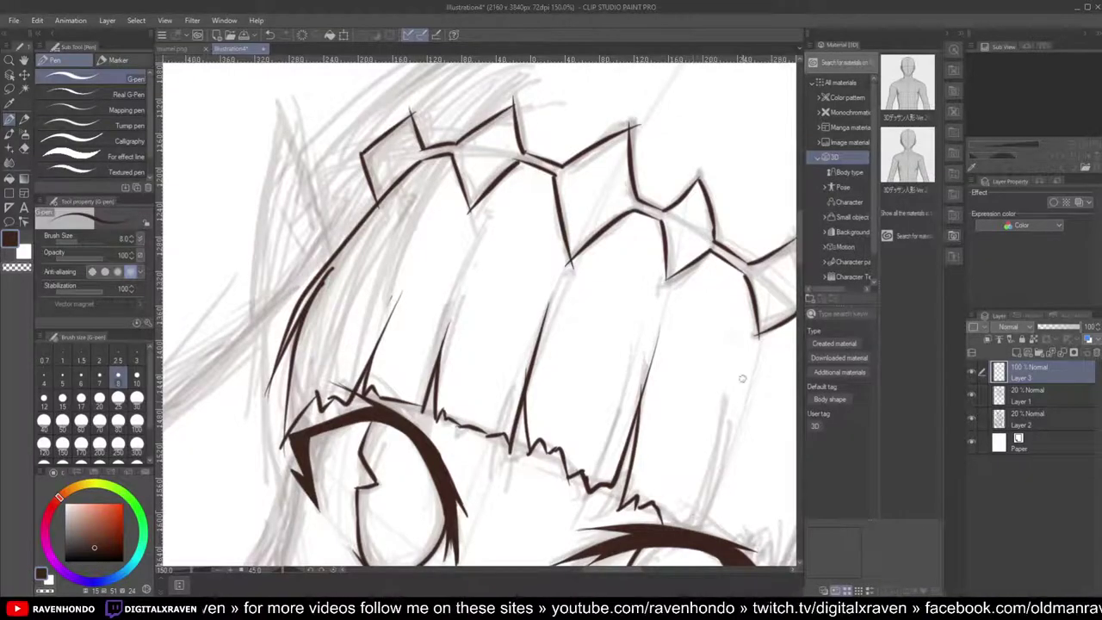
drag(743, 377, 680, 527)
scroll(711, 487, down, 4)
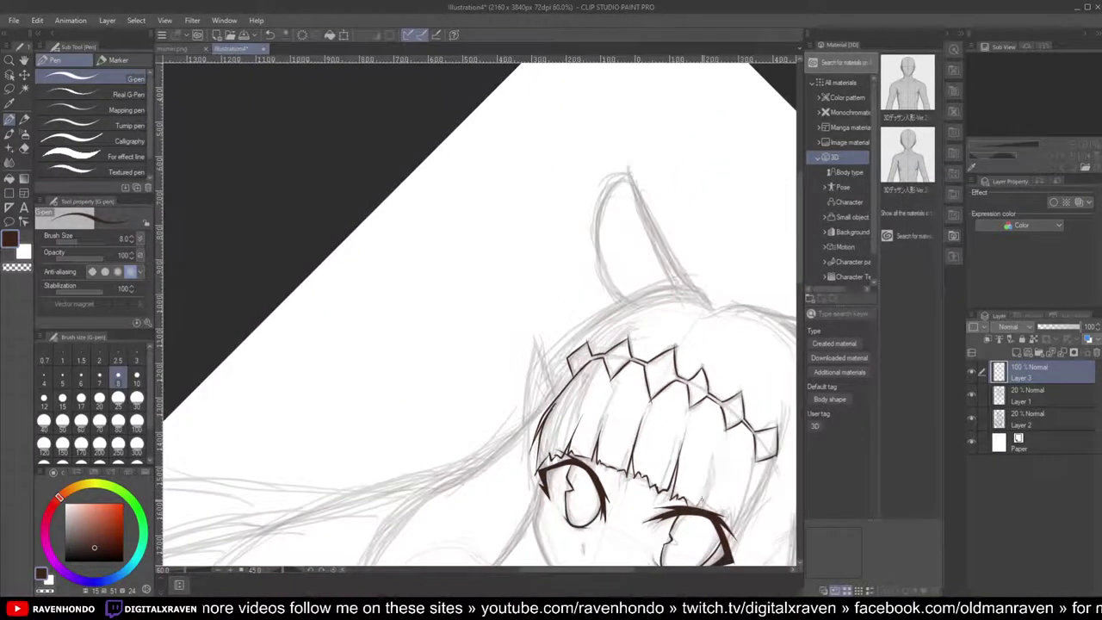
Step: Ink a curved fringe strand line running down to the middle of the near eye's upper lash
drag(701, 500, 609, 357)
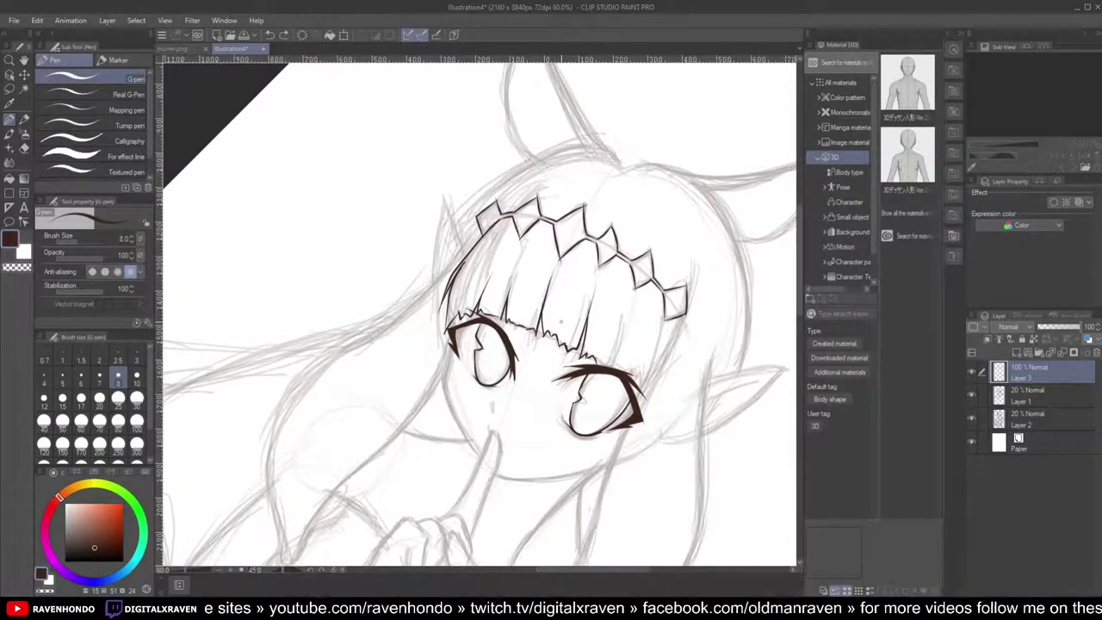
scroll(534, 317, up, 2)
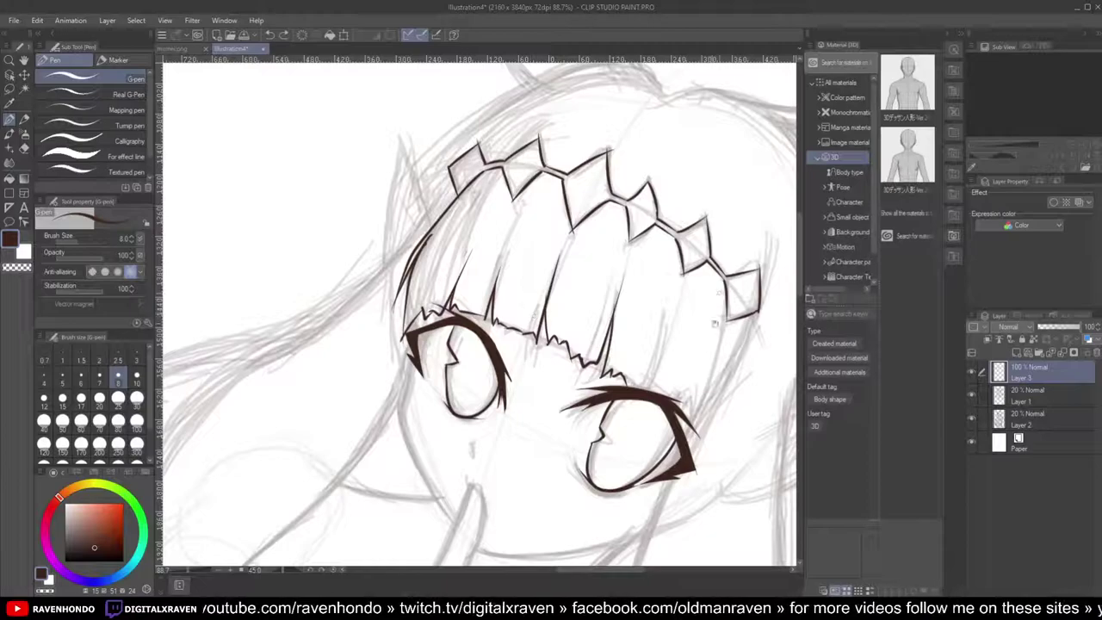
scroll(645, 241, up, 4)
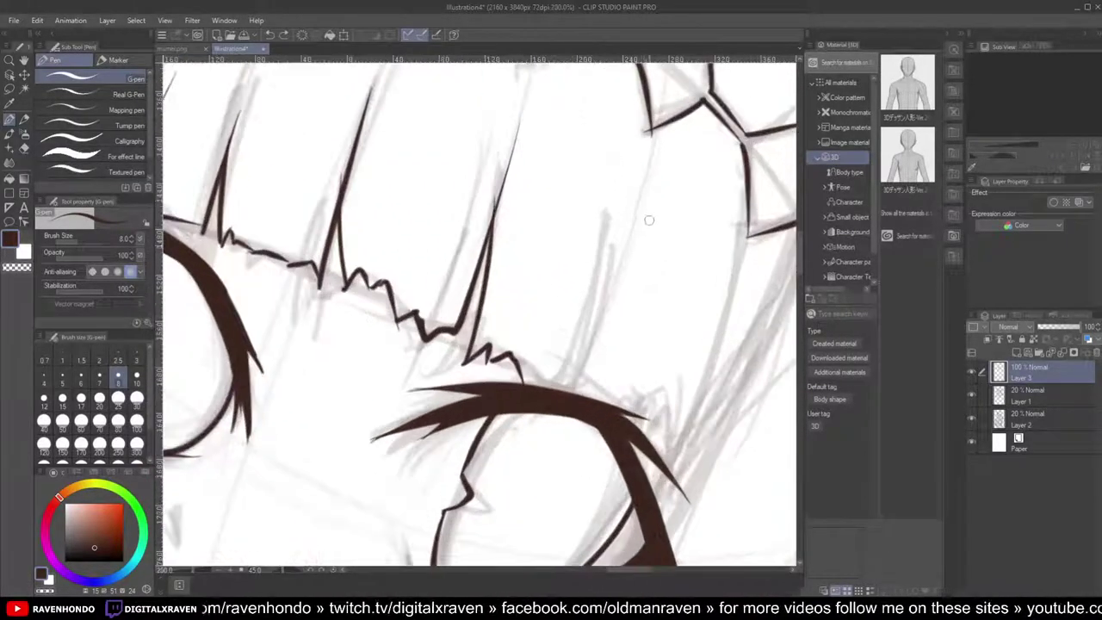
mouse_move(641, 179)
mouse_down()
mouse_move(564, 391)
mouse_move(523, 371)
mouse_up()
scroll(662, 331, down, 3)
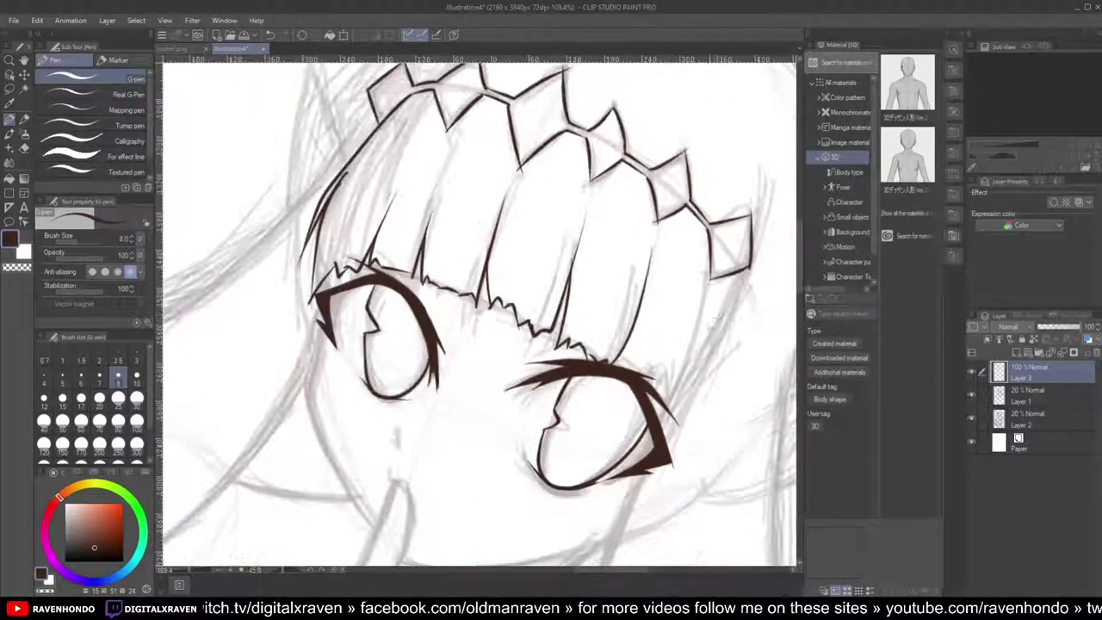
Step: Ink the fringe's side contour from the hairband's near end diamond to its jagged tip at the near eye, plus a short strand line
mouse_move(728, 278)
mouse_down()
mouse_move(673, 430)
mouse_move(677, 393)
mouse_move(654, 397)
mouse_up()
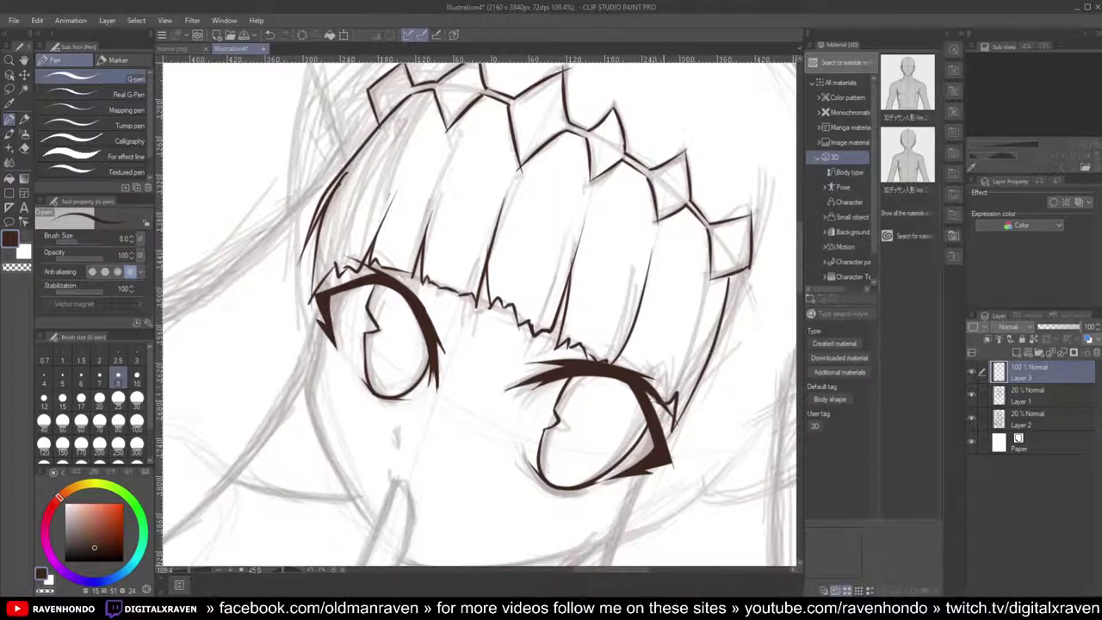
scroll(667, 385, down, 5)
scroll(664, 392, up, 3)
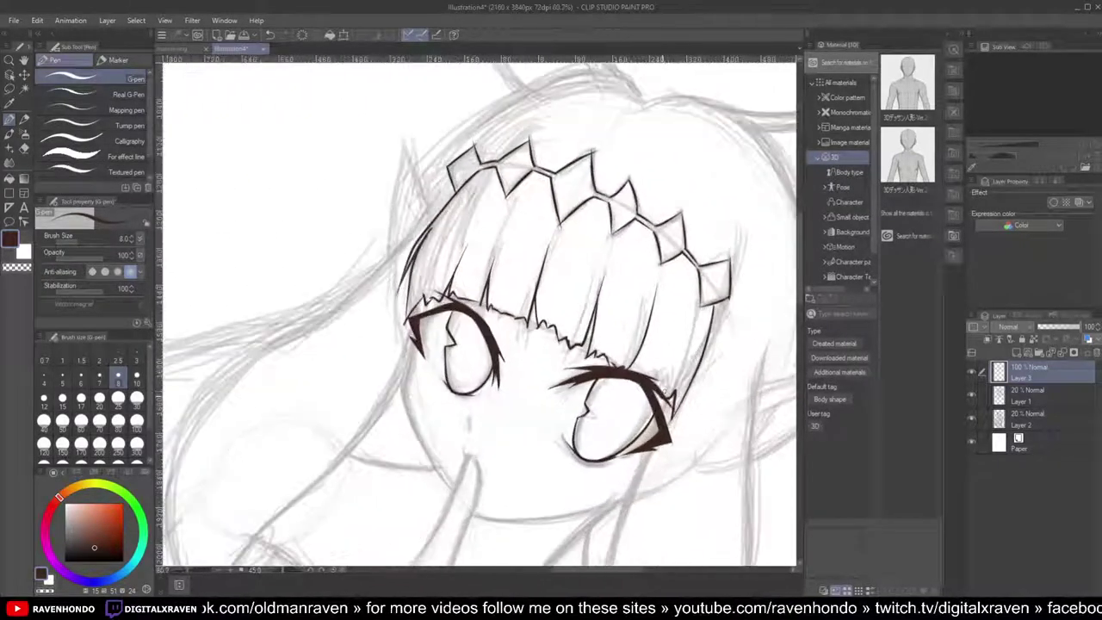
scroll(666, 394, up, 3)
drag(657, 399, 683, 323)
scroll(678, 324, down, 1)
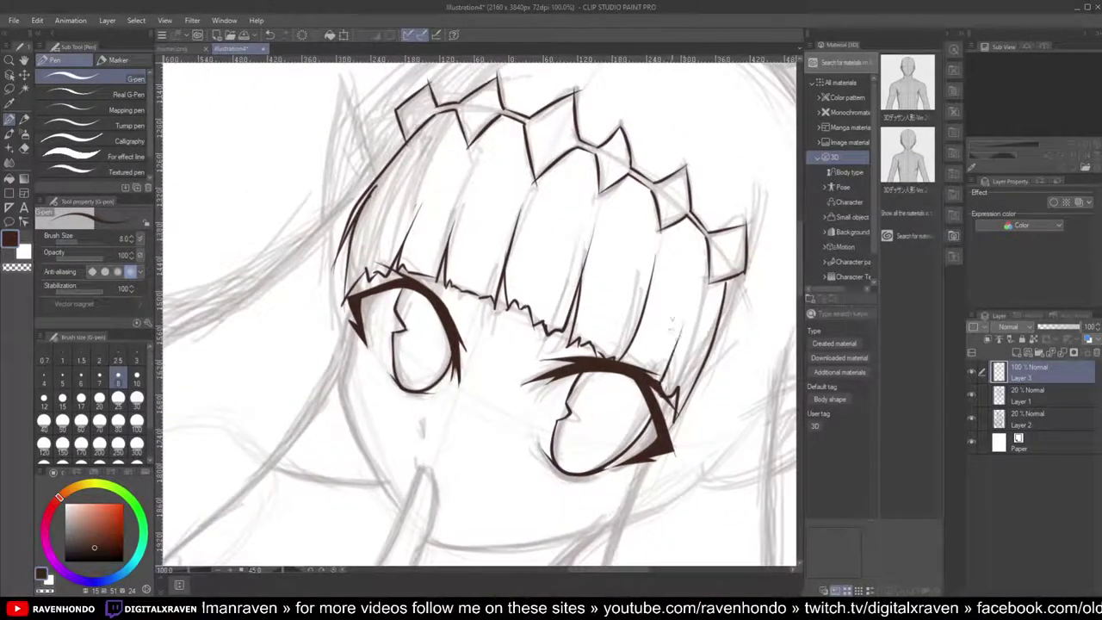
scroll(668, 346, down, 2)
scroll(637, 361, up, 4)
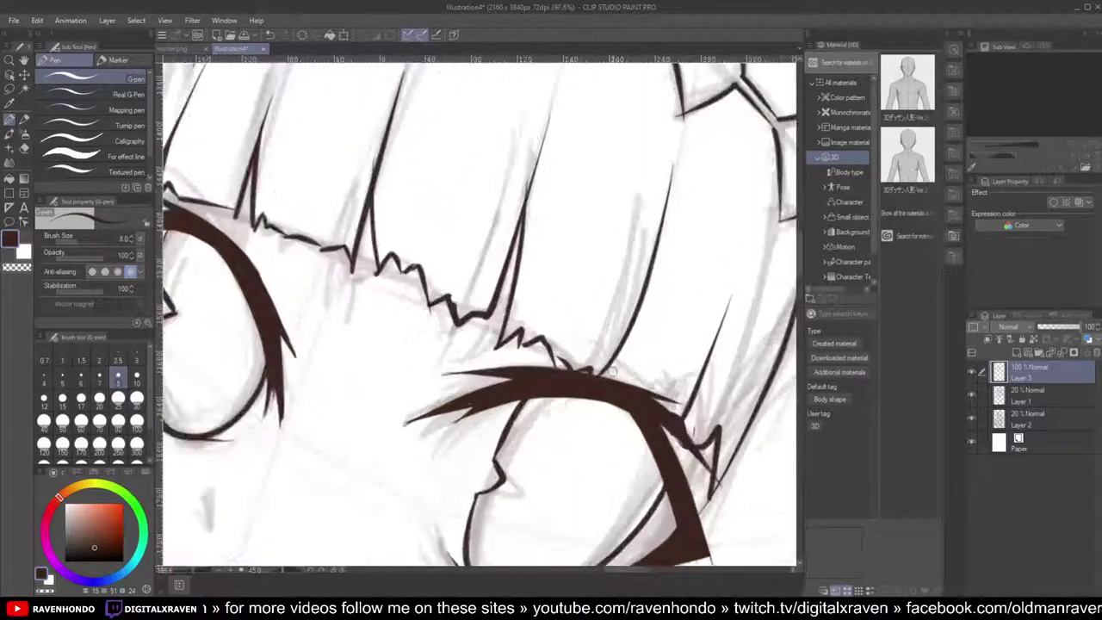
scroll(612, 372, up, 2)
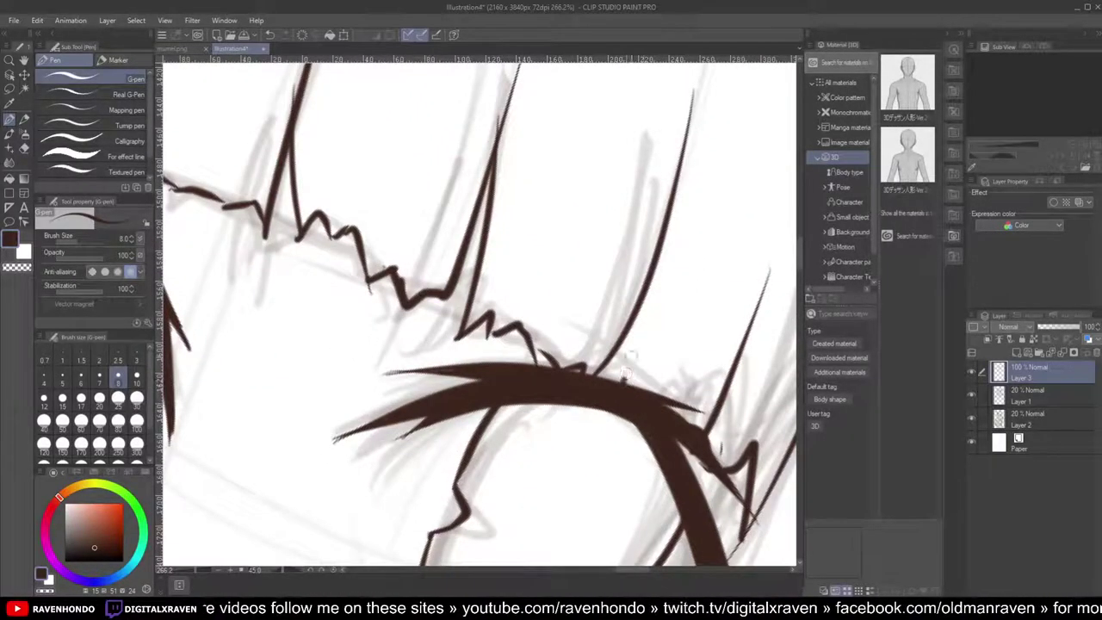
scroll(624, 372, down, 5)
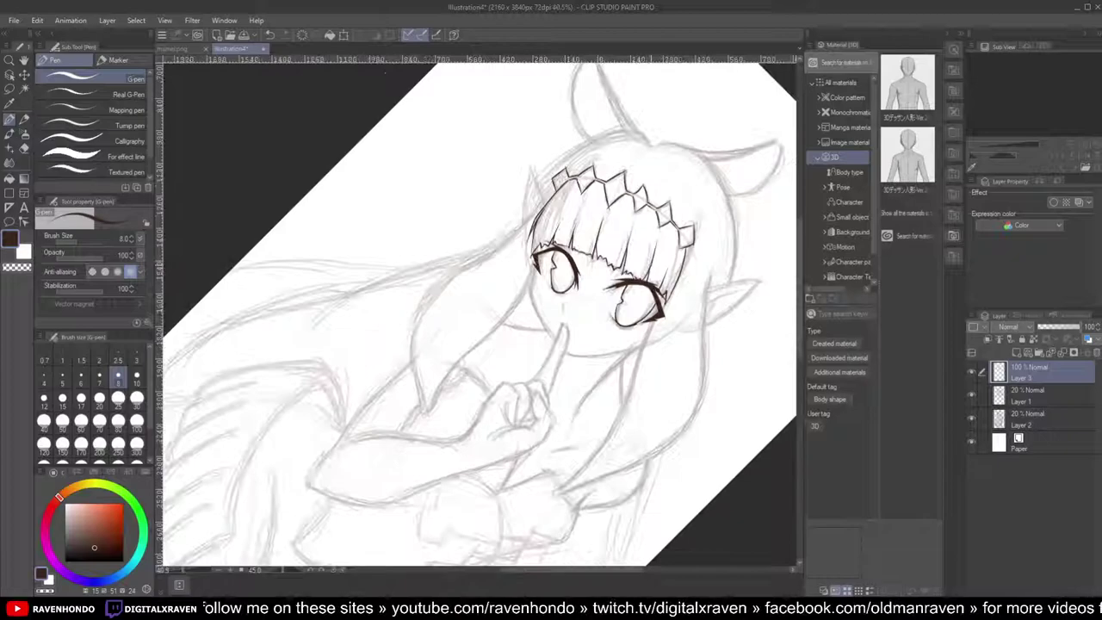
Step: Ink the inner and outer contours of the long near-side hair lock down to its pointed tip, redrawing the inner line once
scroll(633, 259, up, 1)
drag(630, 200, 543, 56)
scroll(551, 58, up, 3)
drag(576, 136, 489, 405)
scroll(489, 404, down, 2)
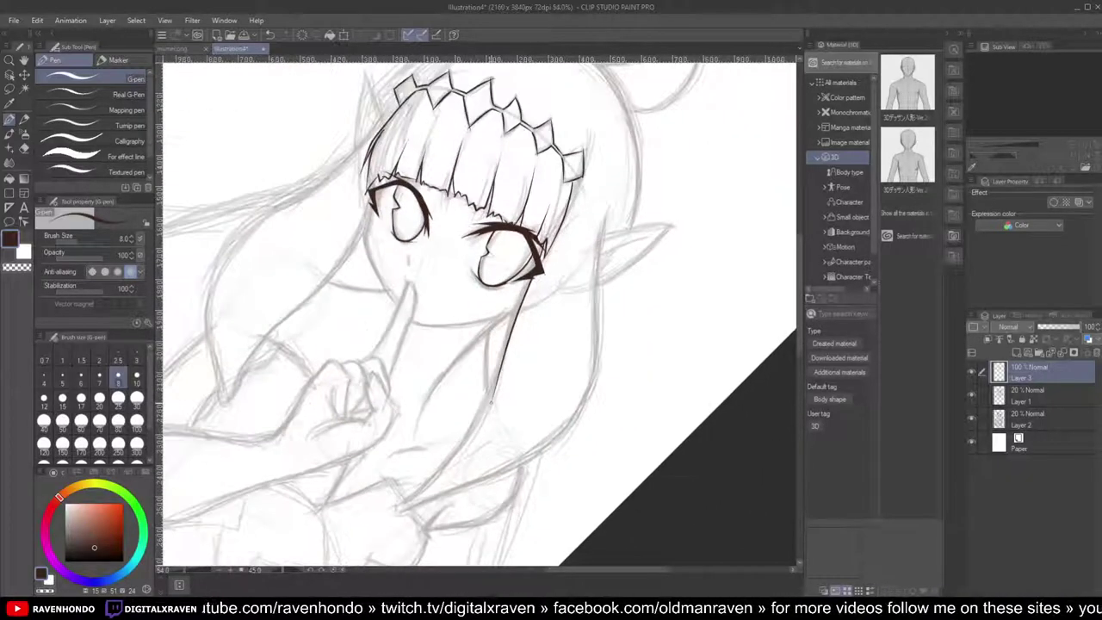
key(ctrl+z)
drag(564, 338, 598, 226)
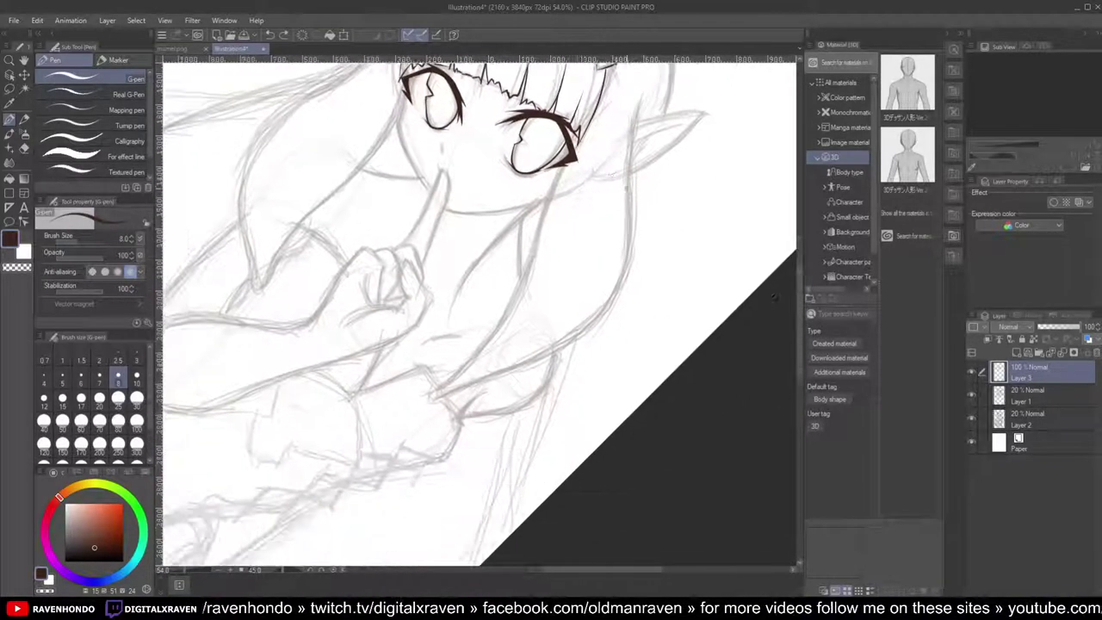
mouse_move(564, 166)
mouse_down()
mouse_move(510, 306)
mouse_move(457, 374)
mouse_move(439, 403)
mouse_up()
scroll(439, 403, up, 1)
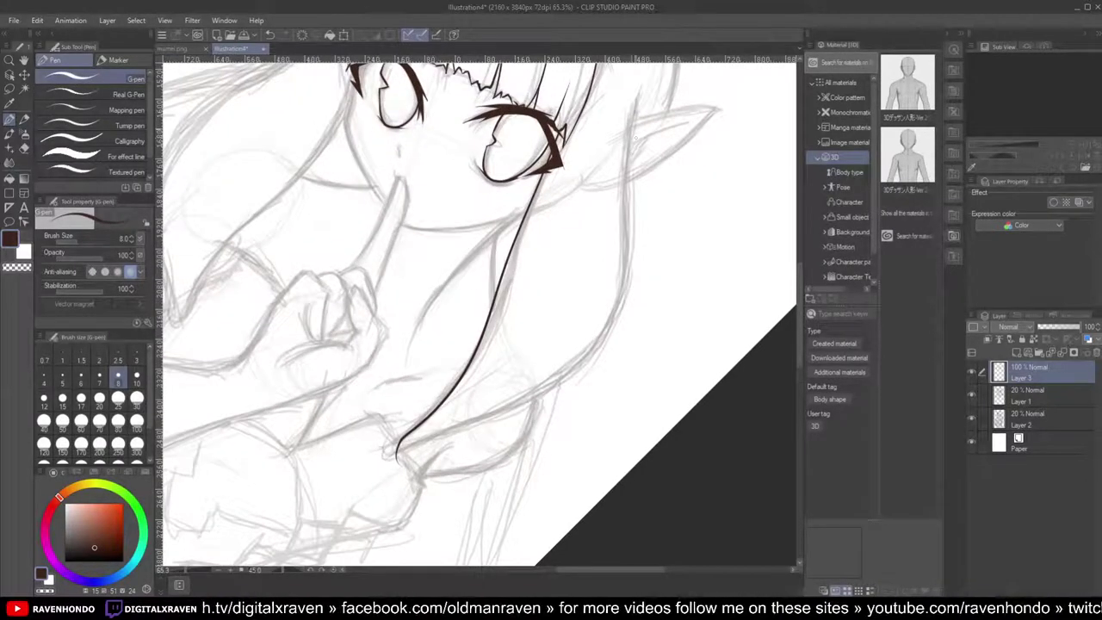
mouse_move(638, 86)
mouse_down()
mouse_move(620, 282)
mouse_move(583, 358)
mouse_move(525, 400)
mouse_move(396, 449)
mouse_up()
scroll(398, 448, down, 3)
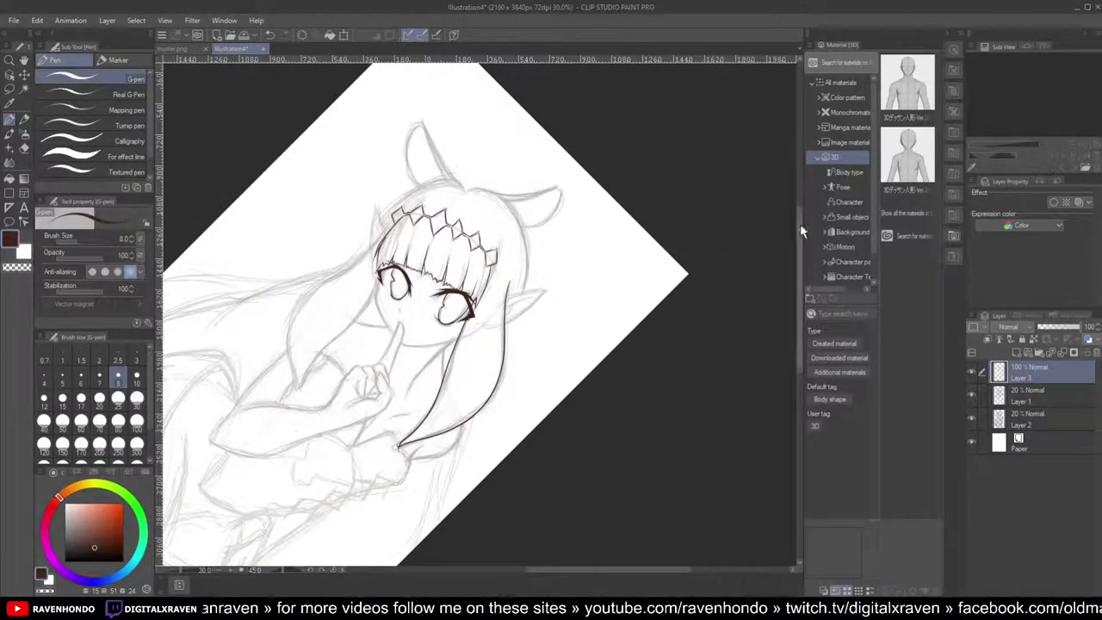
Step: Ink the outer contour of the far-side hair lock from the hairband down to its tip, redoing the stroke until it fits
drag(799, 223, 801, 84)
scroll(528, 311, down, 2)
scroll(528, 312, down, 4)
drag(421, 511, 511, 215)
scroll(511, 215, up, 5)
scroll(511, 216, up, 3)
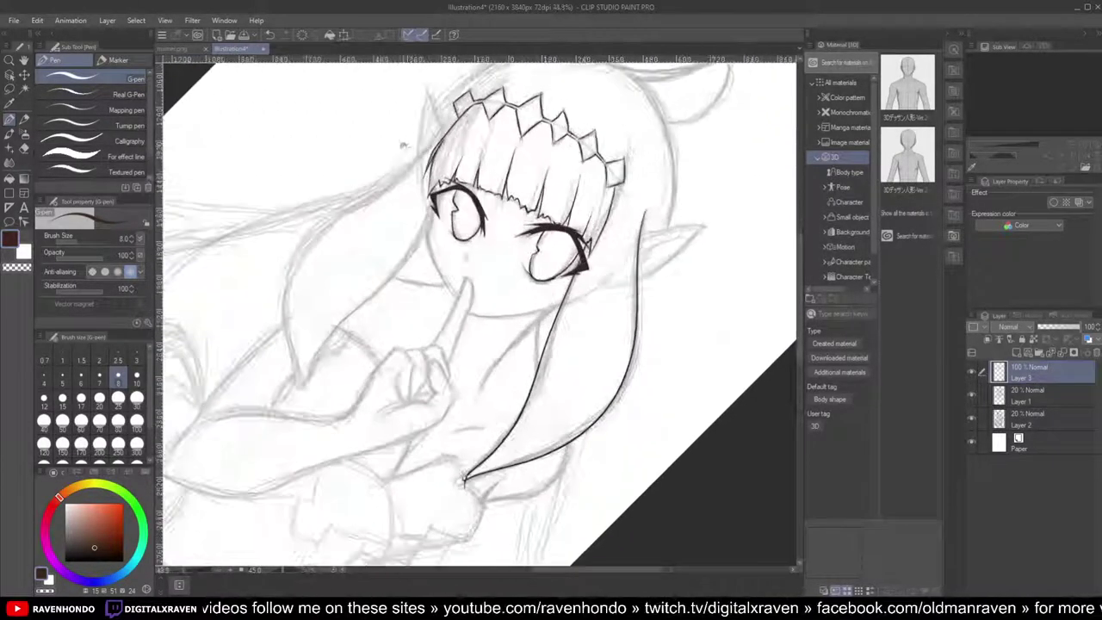
drag(405, 143, 532, 174)
scroll(572, 198, up, 2)
scroll(539, 193, up, 1)
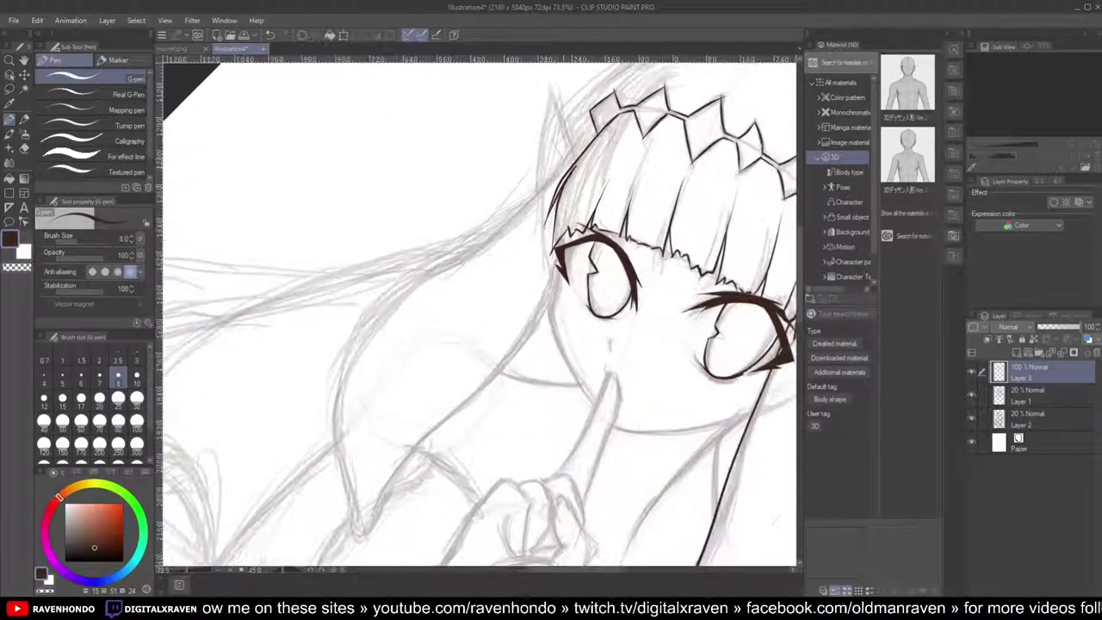
mouse_move(581, 135)
mouse_down()
mouse_move(366, 329)
mouse_move(337, 447)
mouse_move(347, 538)
mouse_move(395, 372)
mouse_up()
scroll(347, 538, down, 2)
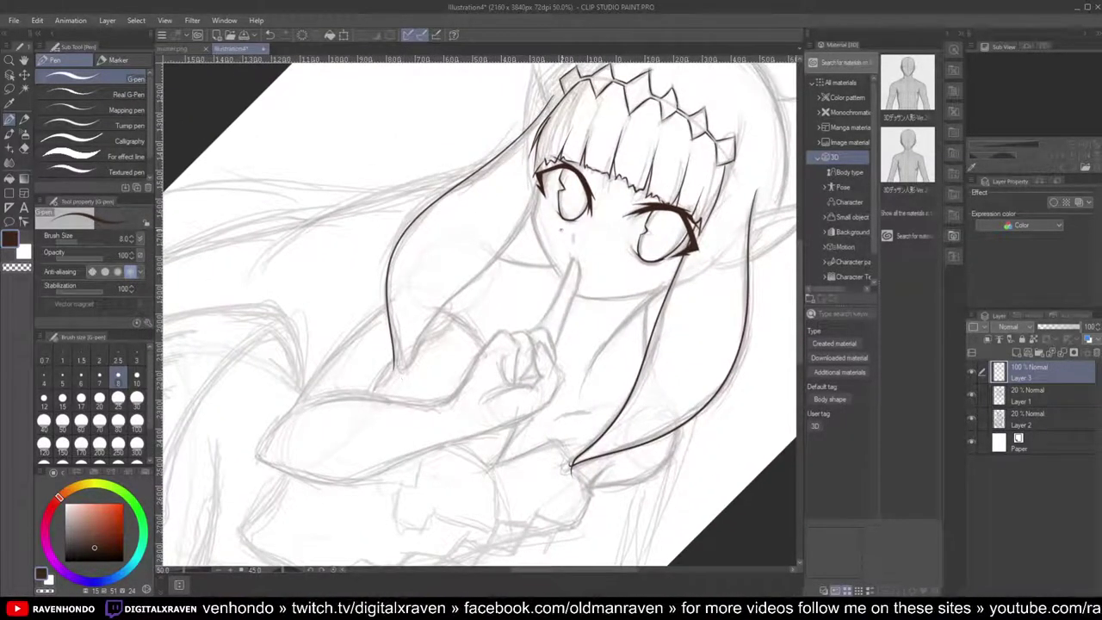
key(ctrl+z)
mouse_move(551, 89)
mouse_down()
mouse_move(489, 169)
mouse_move(408, 225)
mouse_move(389, 303)
mouse_move(399, 386)
mouse_up()
key(ctrl+z)
mouse_move(553, 91)
mouse_down()
mouse_move(530, 127)
mouse_move(408, 219)
mouse_move(385, 291)
mouse_move(396, 392)
mouse_move(421, 386)
mouse_up()
scroll(399, 340, up, 5)
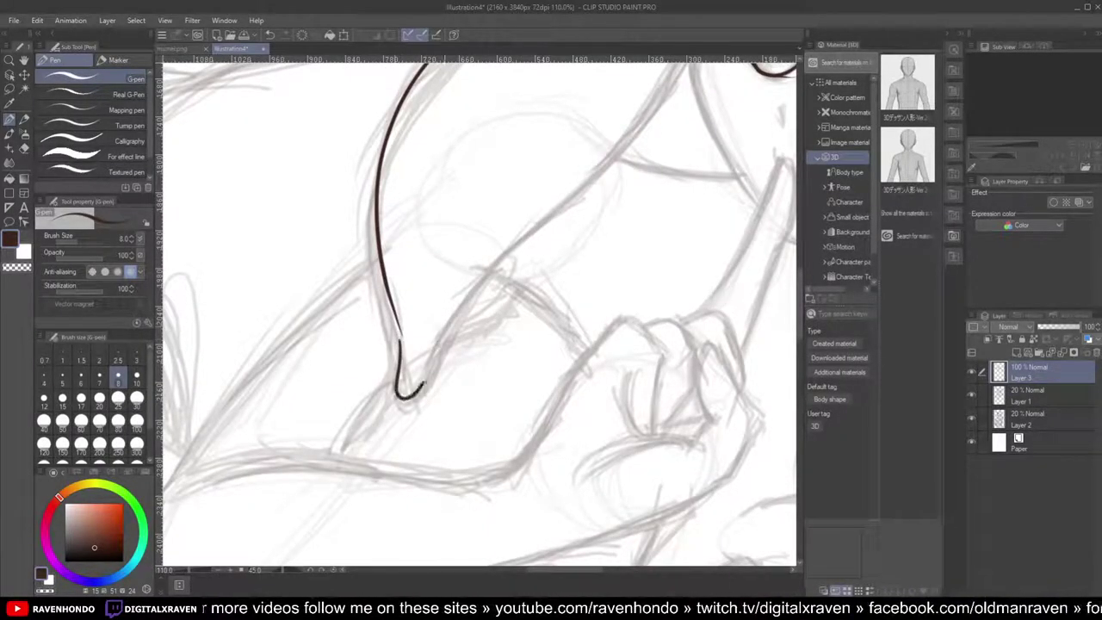
Step: Redraw the far lock's outer line with a sharper tip and ink its inner contour between the far eye and the tip
scroll(418, 389, down, 6)
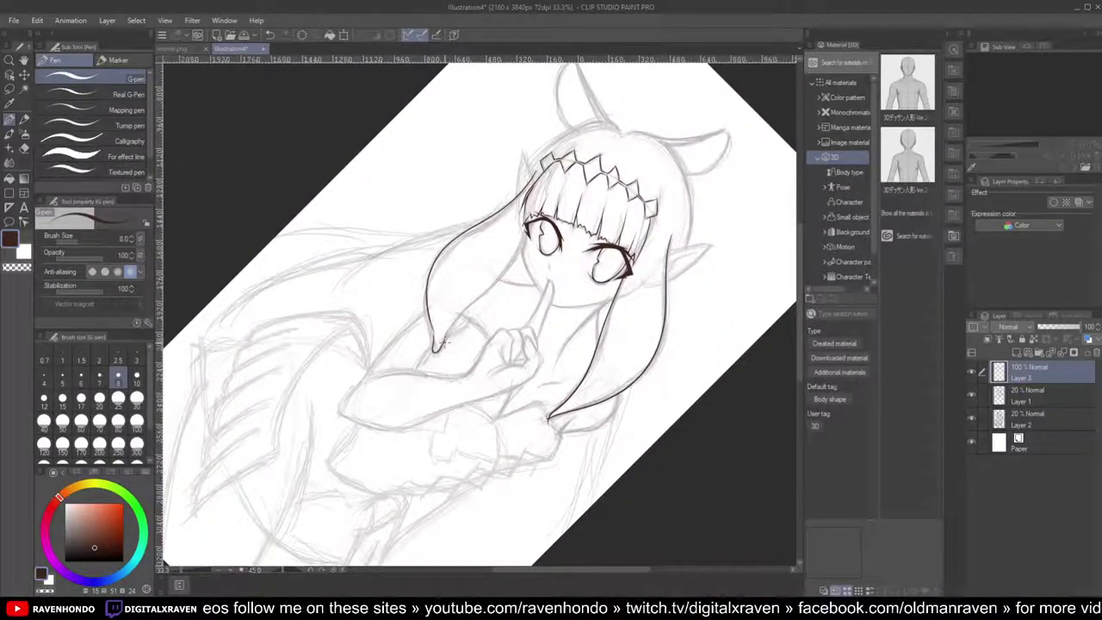
key(ctrl+z)
mouse_move(532, 171)
mouse_down()
mouse_move(484, 230)
mouse_move(441, 256)
mouse_move(427, 312)
mouse_move(436, 353)
mouse_move(460, 334)
mouse_move(457, 321)
mouse_up()
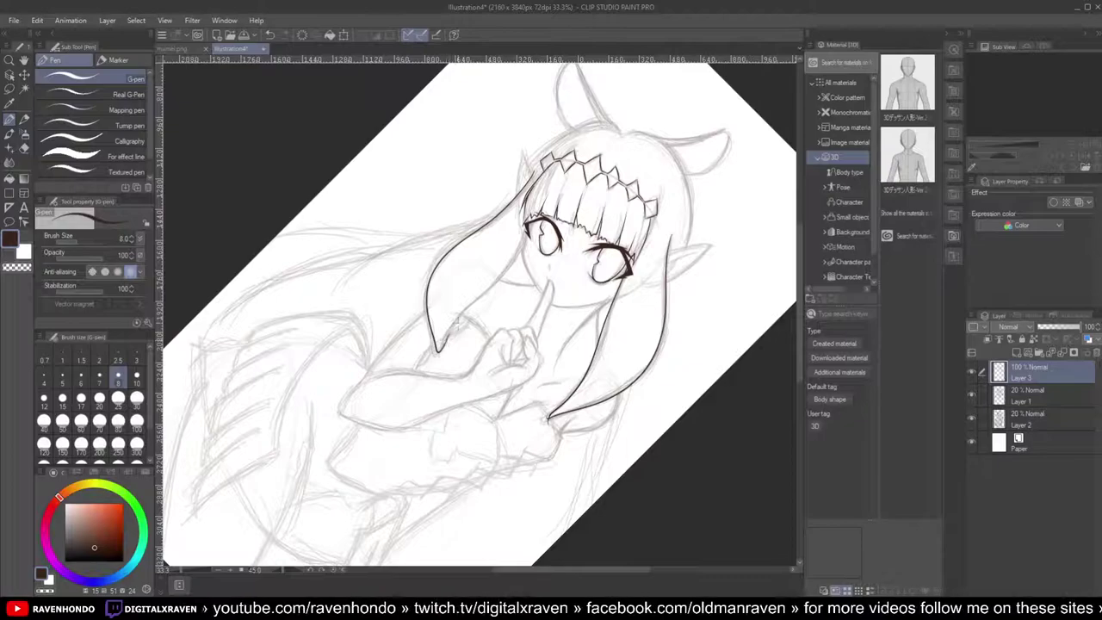
drag(519, 228, 451, 330)
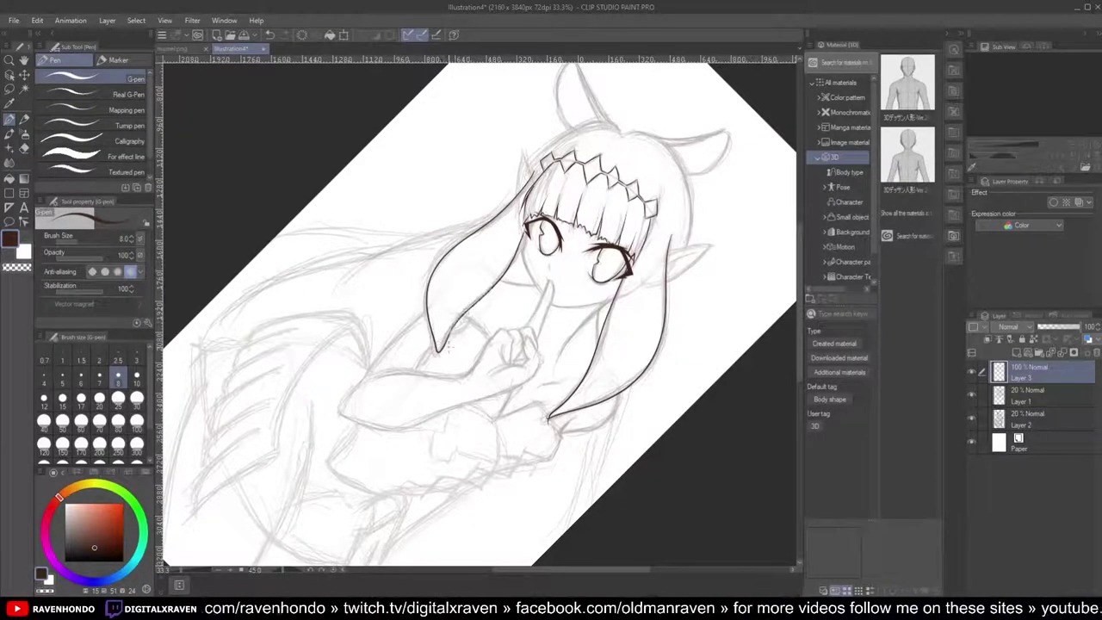
scroll(448, 345, up, 5)
scroll(450, 333, down, 4)
drag(620, 257, 532, 167)
scroll(520, 152, up, 5)
scroll(516, 153, down, 3)
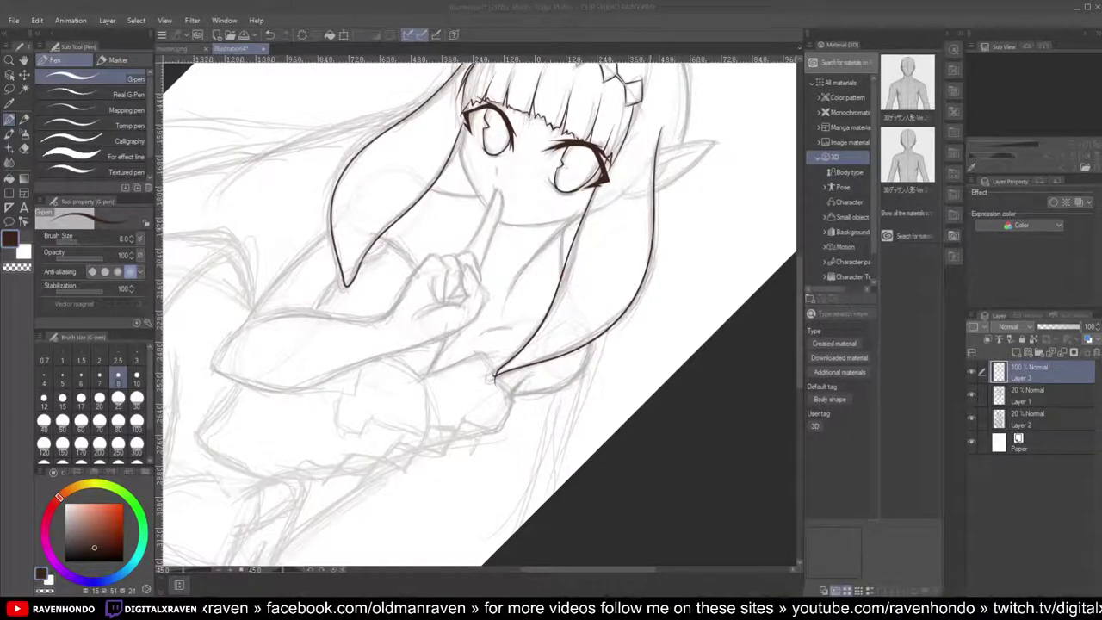
click(645, 218)
key(ctrl+z)
scroll(650, 211, down, 3)
scroll(650, 211, up, 2)
mouse_move(674, 202)
mouse_down()
mouse_move(590, 317)
mouse_move(592, 308)
mouse_up()
Step: Ink the upper part of the far cheek contour below the outer corner of the far eye
mouse_move(372, 237)
mouse_down()
mouse_move(391, 223)
mouse_move(569, 200)
mouse_up()
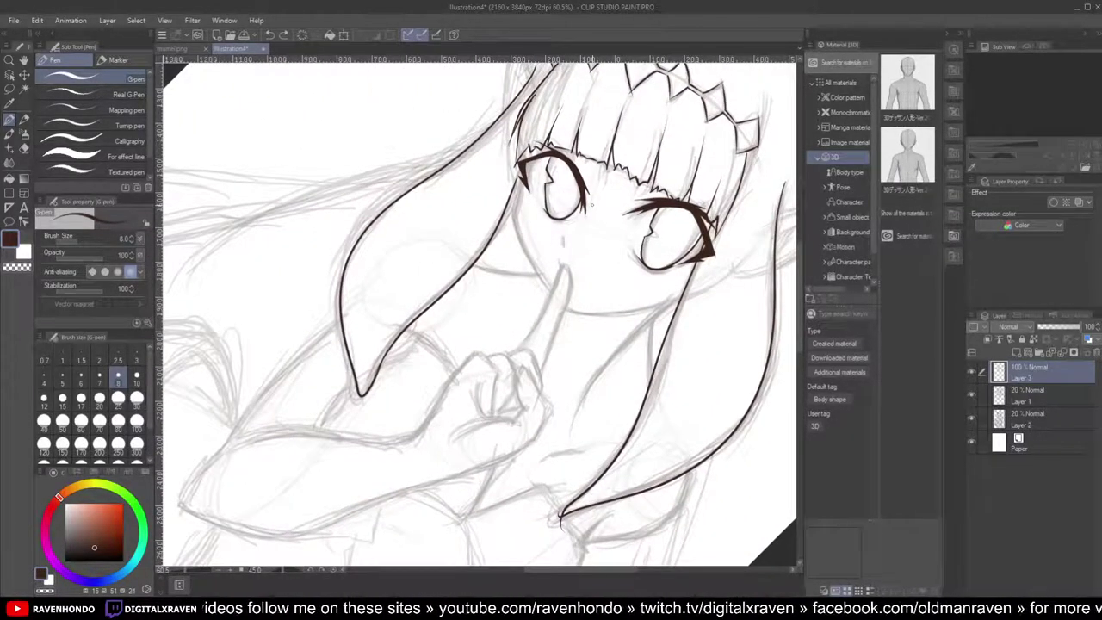
key(asciicircum)
key(asciicircum)
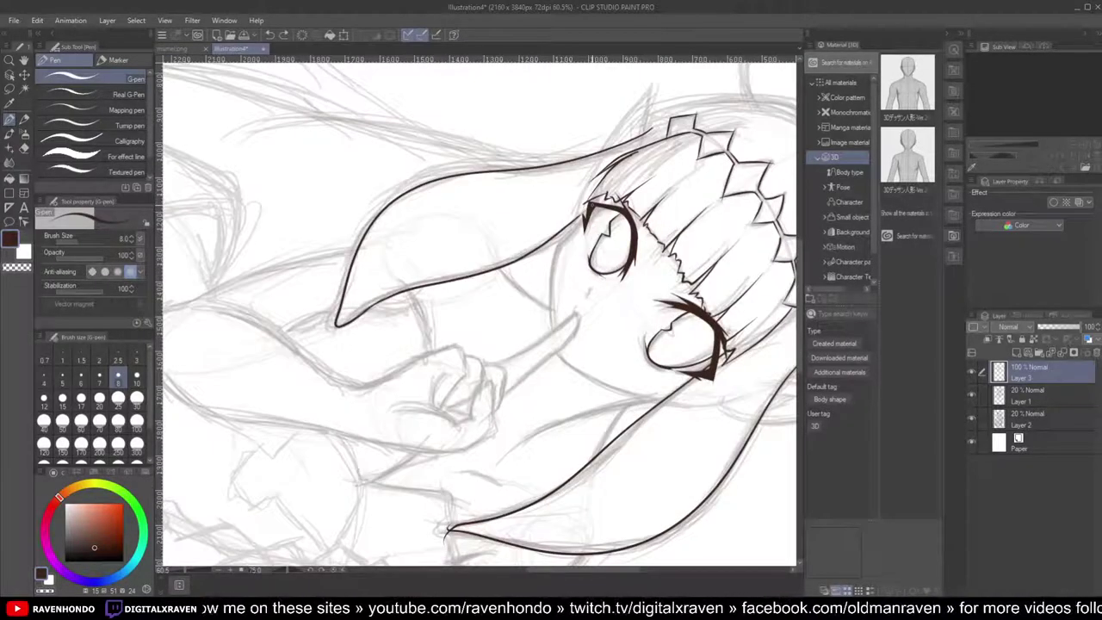
drag(504, 122, 494, 81)
mouse_move(649, 315)
mouse_down()
mouse_move(543, 164)
mouse_move(589, 184)
mouse_move(549, 224)
mouse_up()
scroll(543, 163, up, 4)
scroll(631, 190, down, 8)
scroll(621, 189, up, 5)
drag(617, 195, 505, 349)
scroll(504, 349, down, 6)
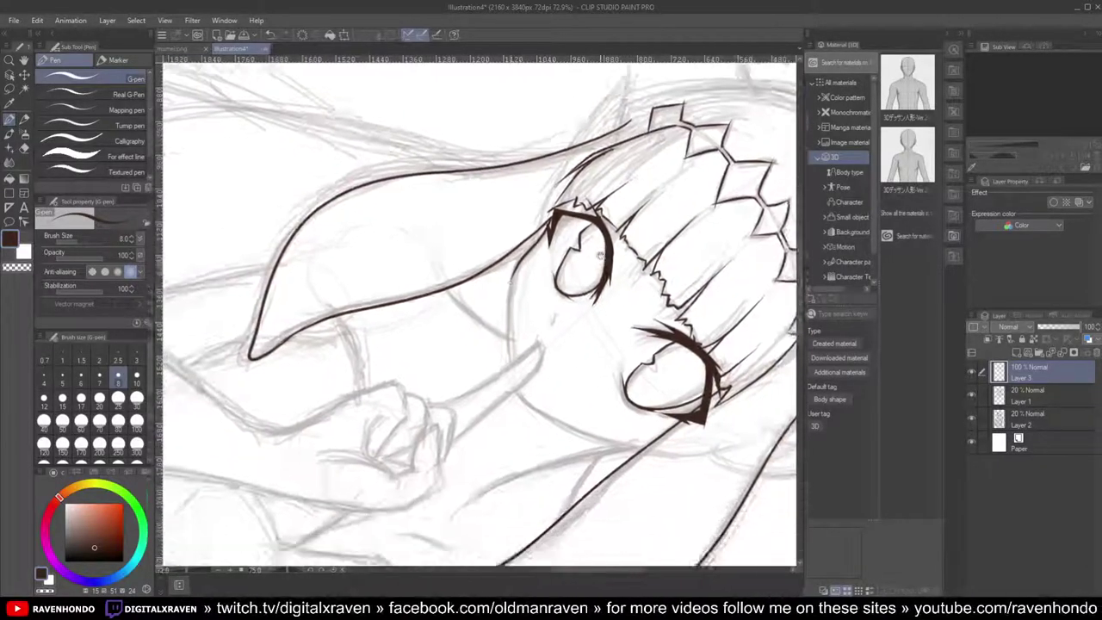
Step: Continue the far cheek contour down toward the chin as far as the raised finger
scroll(521, 203, up, 4)
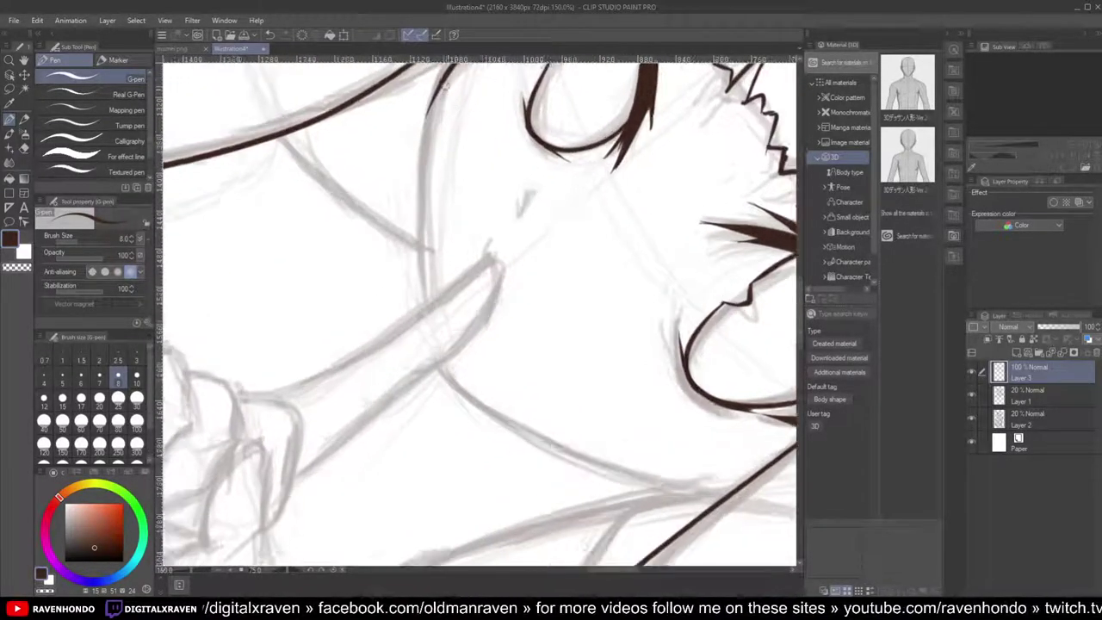
mouse_move(446, 75)
mouse_down()
mouse_move(425, 121)
mouse_move(418, 191)
mouse_move(423, 321)
mouse_move(502, 367)
mouse_move(577, 349)
mouse_move(569, 317)
mouse_up()
scroll(426, 322, down, 5)
scroll(428, 328, up, 2)
scroll(613, 339, down, 2)
key(minus)
key(minus)
key(minus)
key(minus)
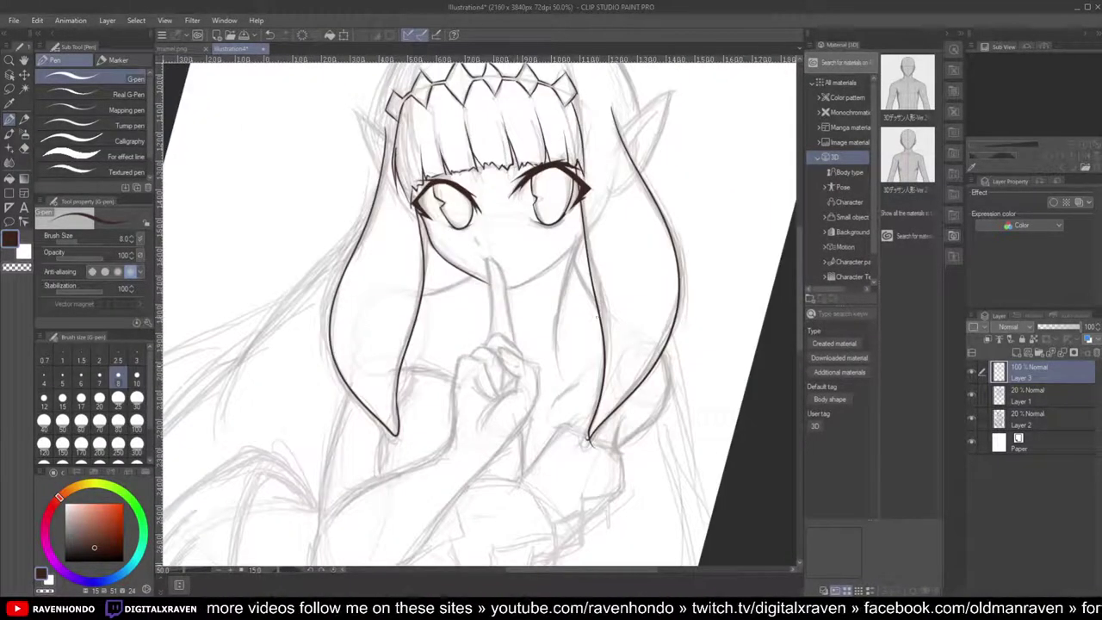
Step: Ink the near-side cheek and jaw contour from the near hair lock down to the raised finger
scroll(518, 367, up, 2)
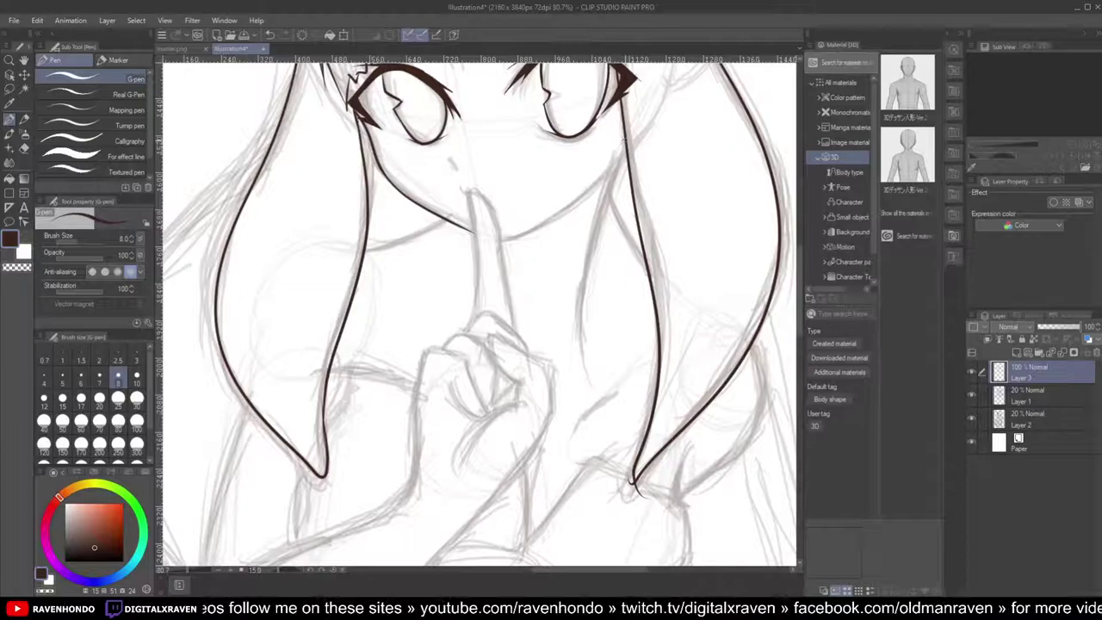
scroll(495, 245, down, 2)
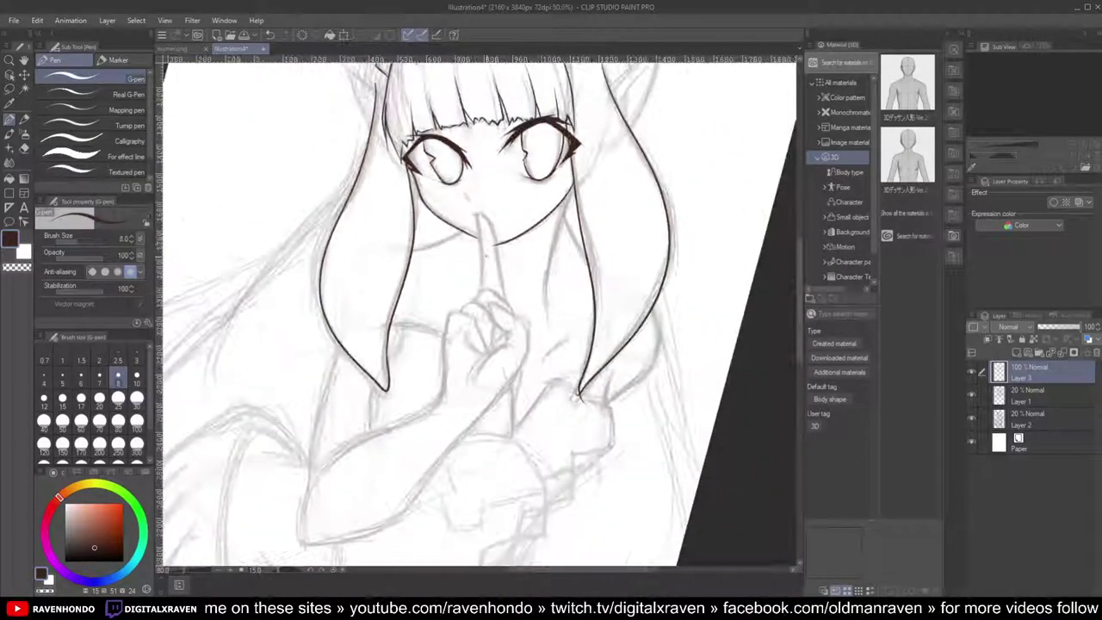
scroll(482, 269, up, 2)
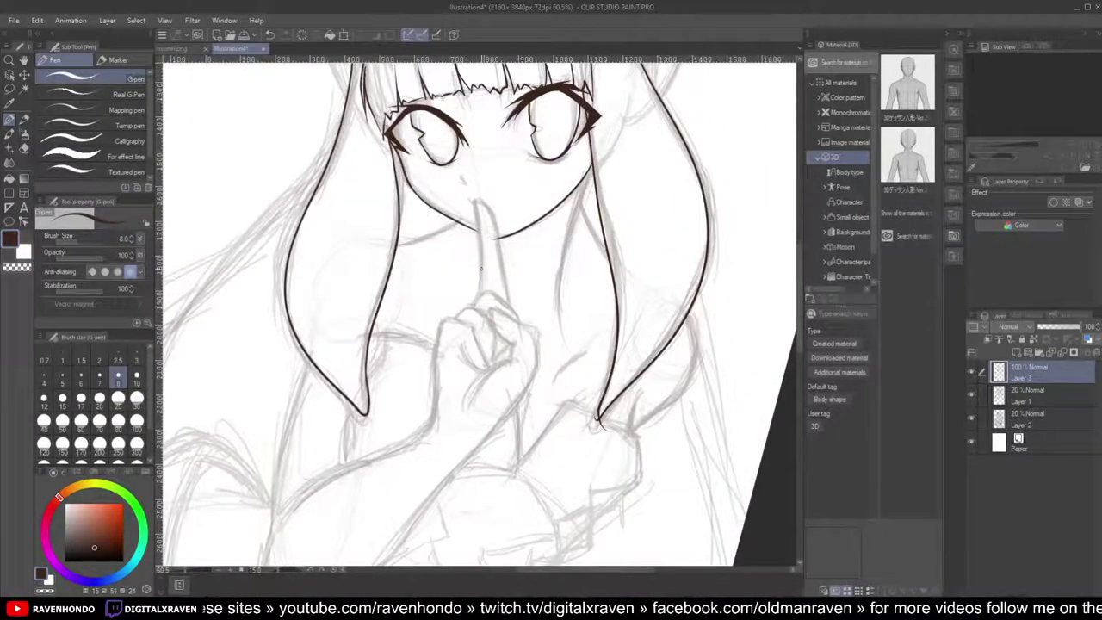
scroll(481, 268, down, 2)
scroll(481, 268, up, 1)
drag(502, 232, 525, 226)
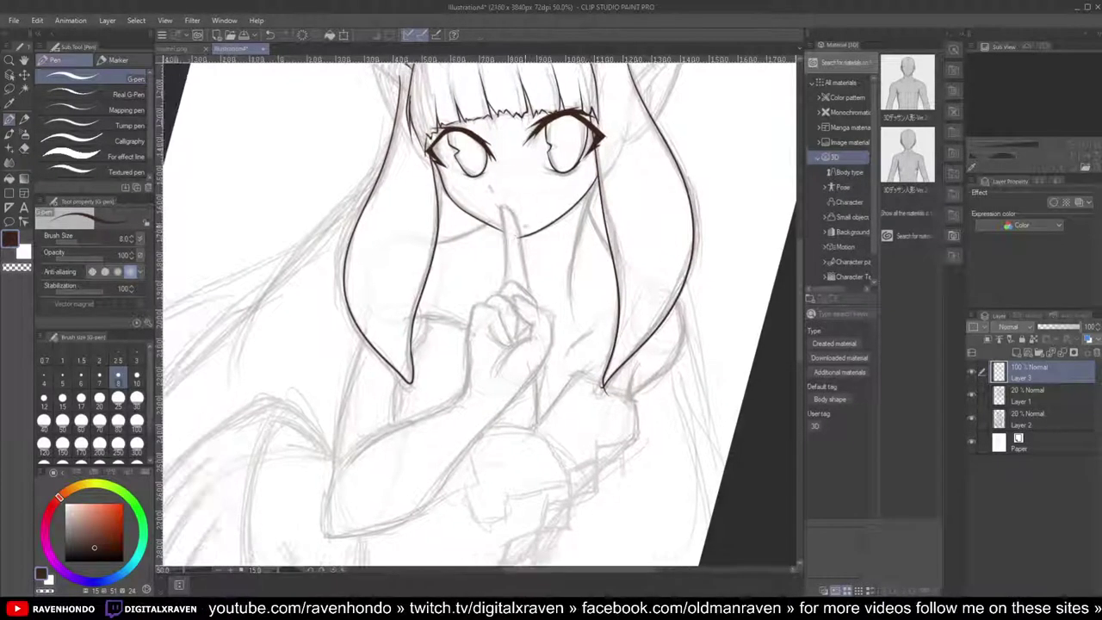
Step: Ink the outline of the raised index finger around its tip and down both sides to the curled hand
key(asciicircum)
key(asciicircum)
key(asciicircum)
scroll(555, 310, up, 3)
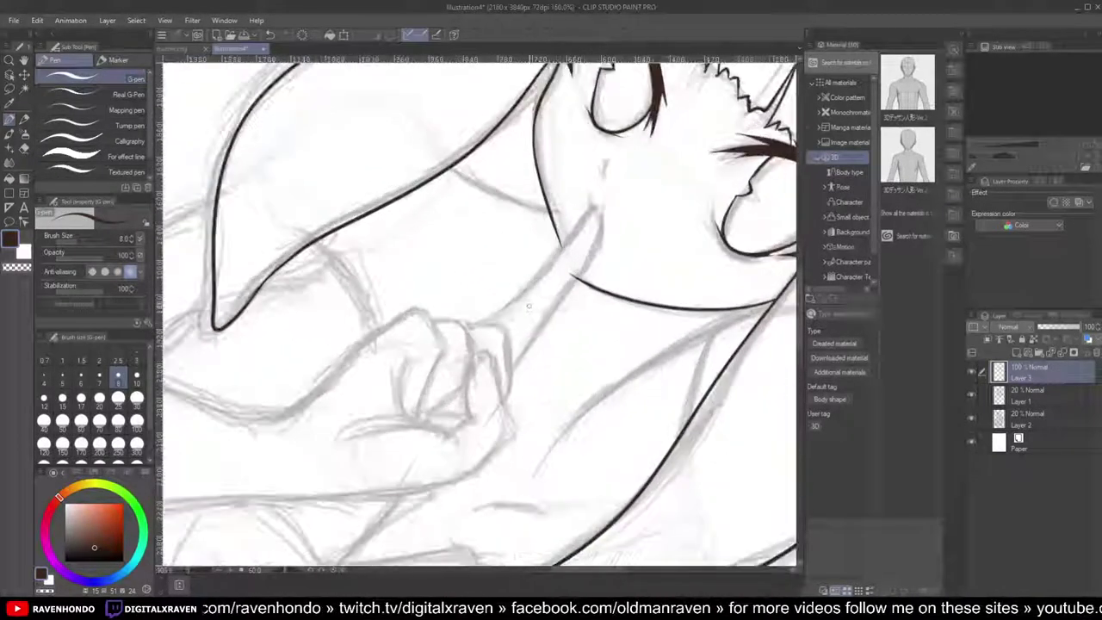
mouse_move(476, 324)
mouse_down()
mouse_move(537, 274)
mouse_move(591, 205)
mouse_move(599, 246)
mouse_move(513, 369)
mouse_up()
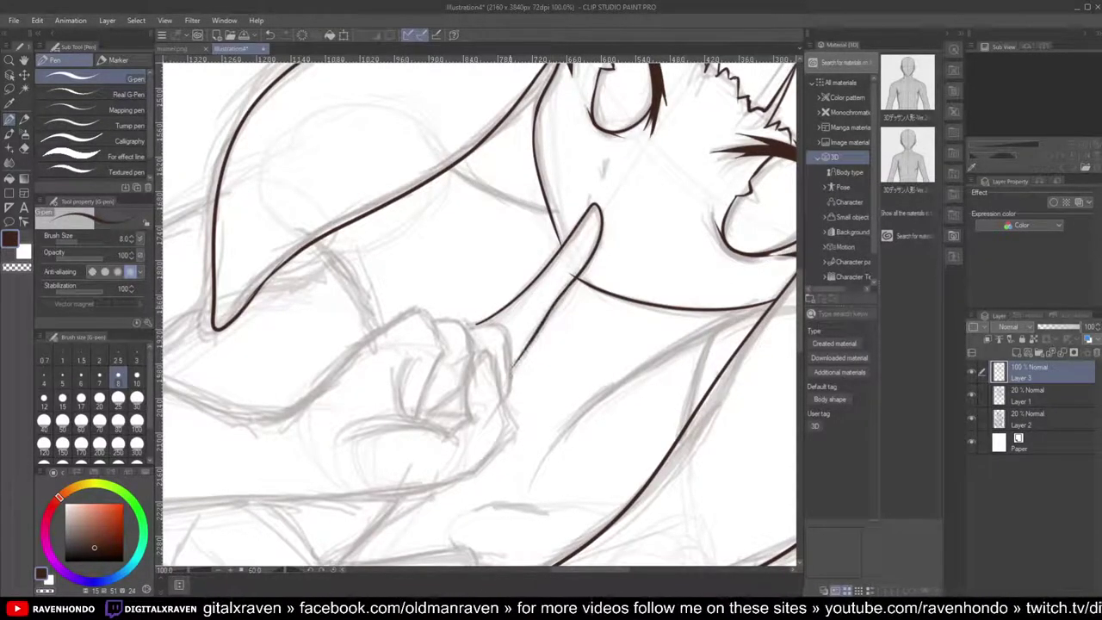
Step: Ink the neck line from the near side of the jaw down toward the shoulder
scroll(512, 370, down, 3)
scroll(512, 391, up, 3)
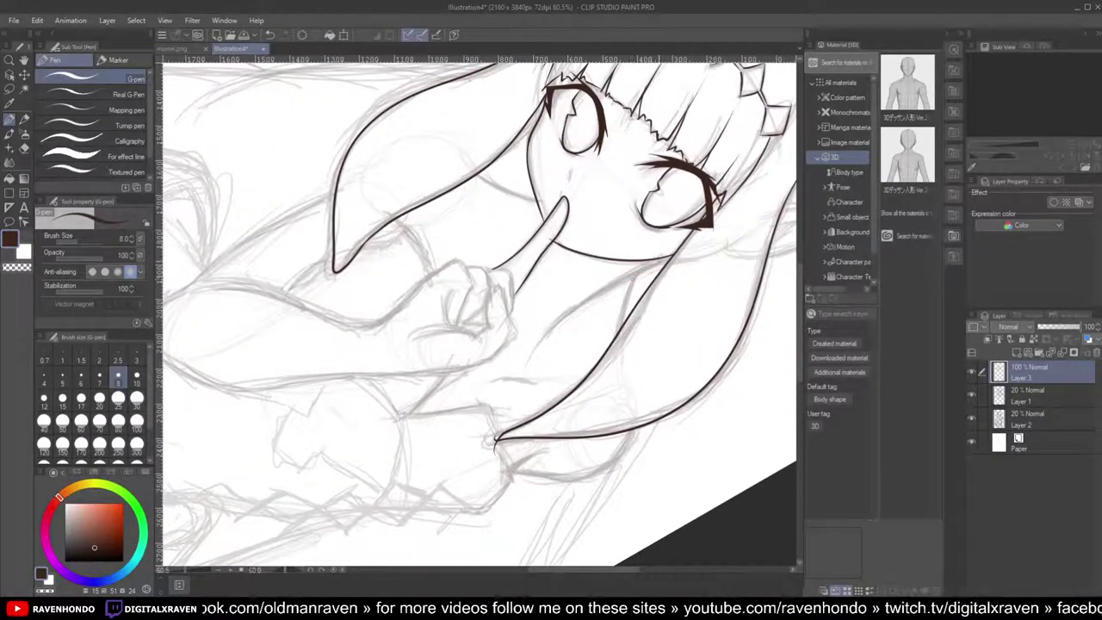
drag(668, 255, 553, 327)
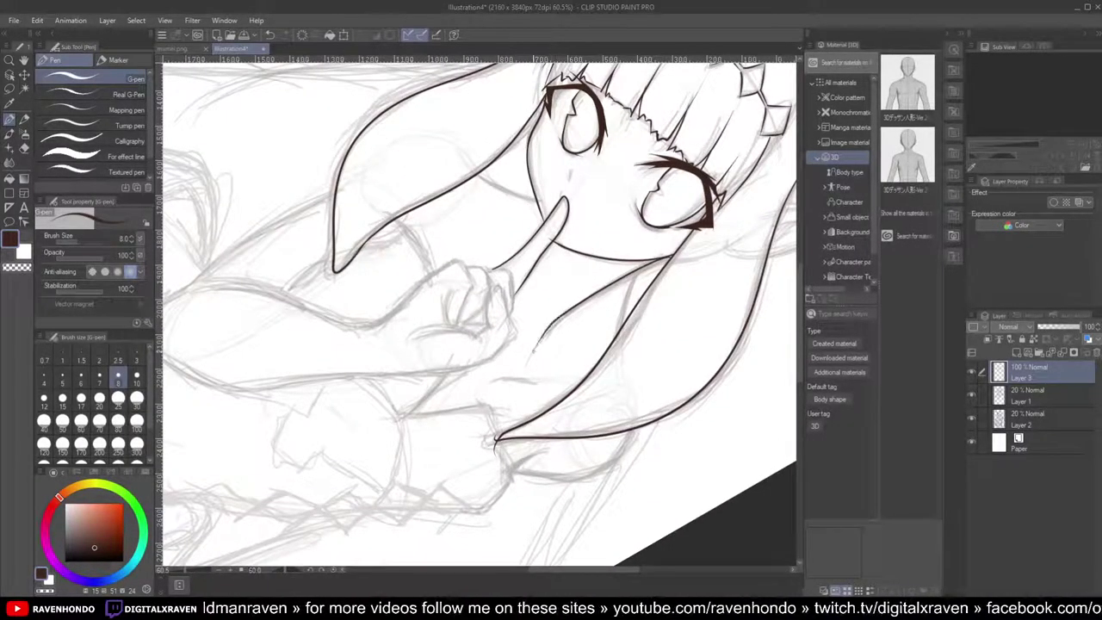
scroll(534, 353, down, 3)
scroll(534, 353, up, 3)
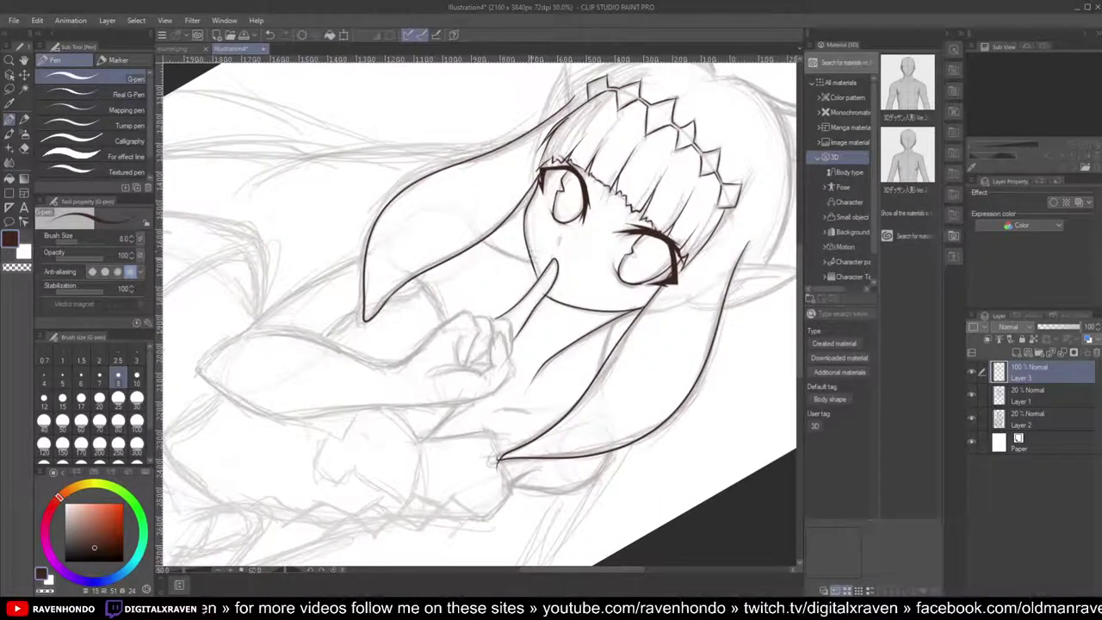
scroll(478, 310, down, 3)
scroll(478, 310, up, 3)
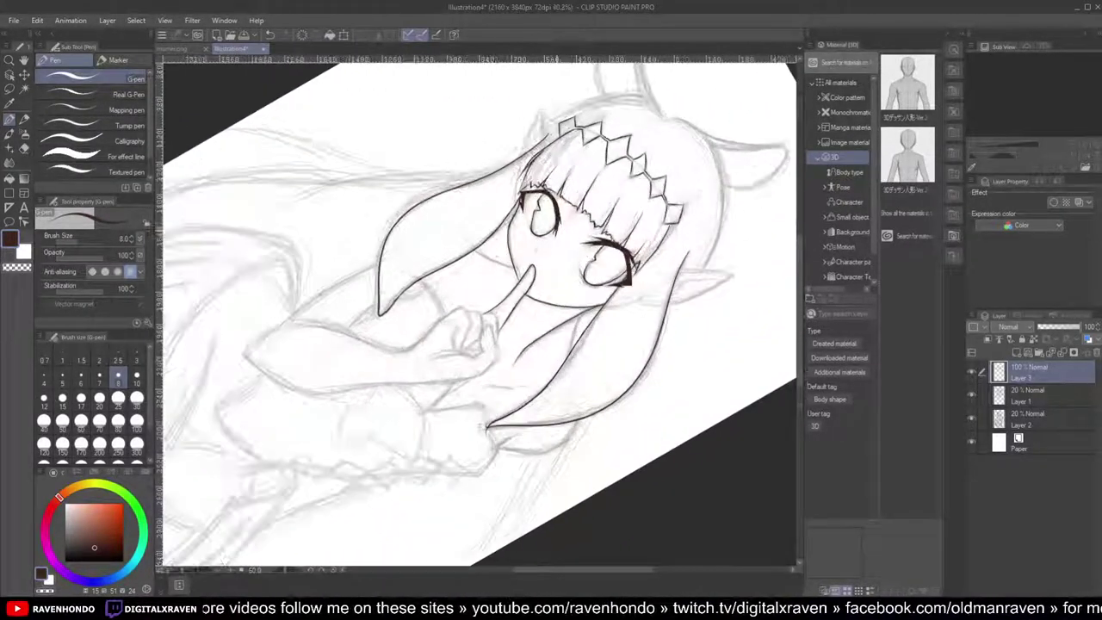
Step: Ink the small nose mark between the eyes and the tiny mouth mark just above the fingertip
scroll(538, 247, up, 6)
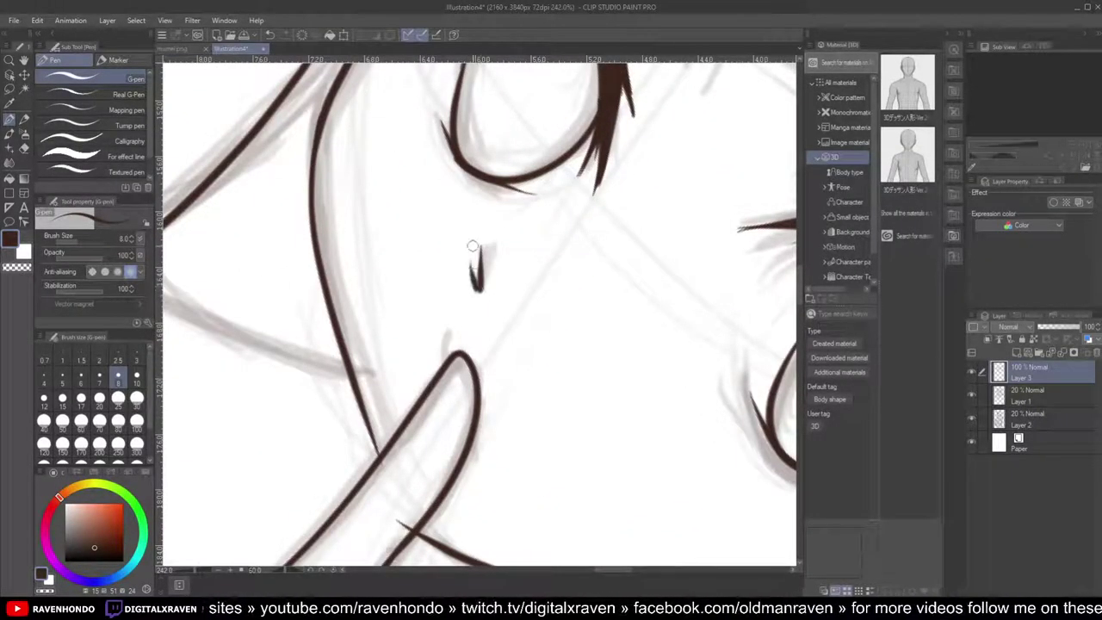
scroll(476, 286, down, 6)
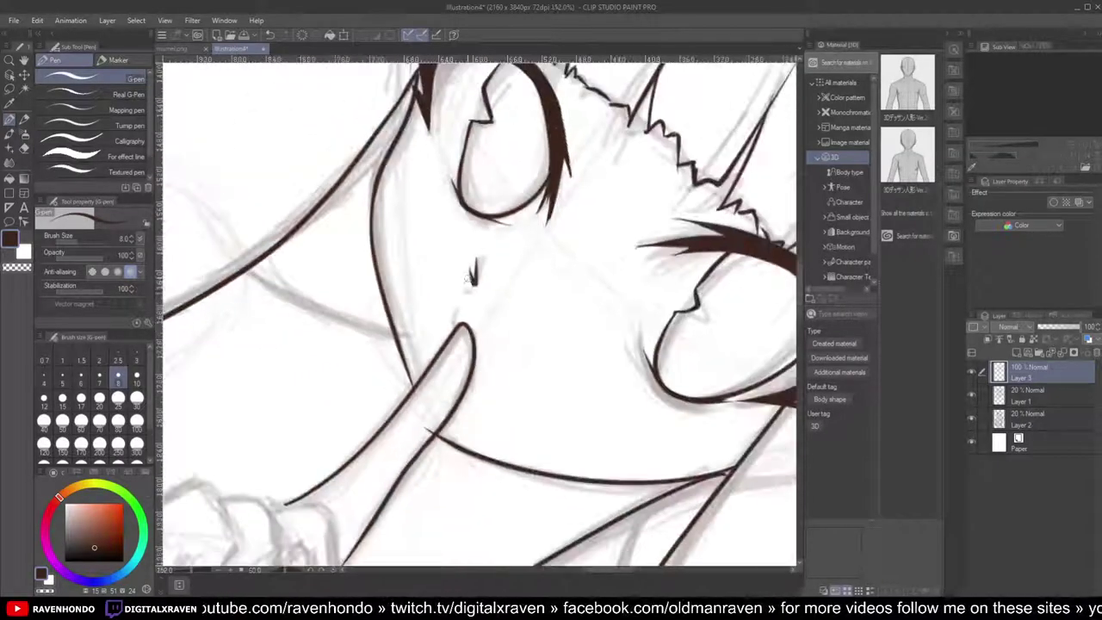
scroll(568, 353, up, 5)
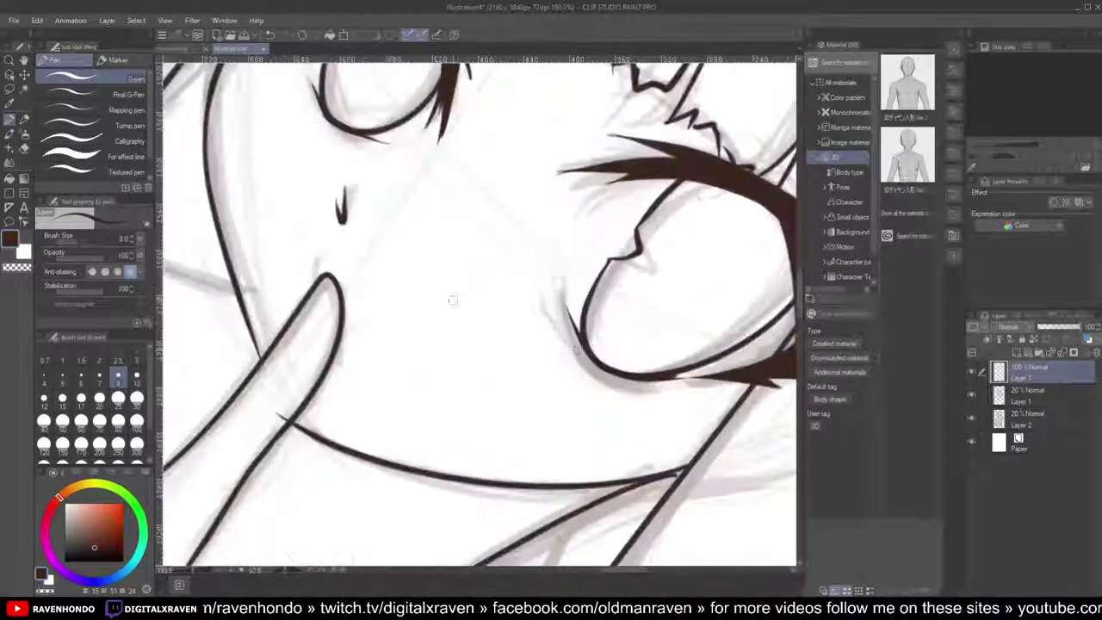
scroll(254, 237, down, 4)
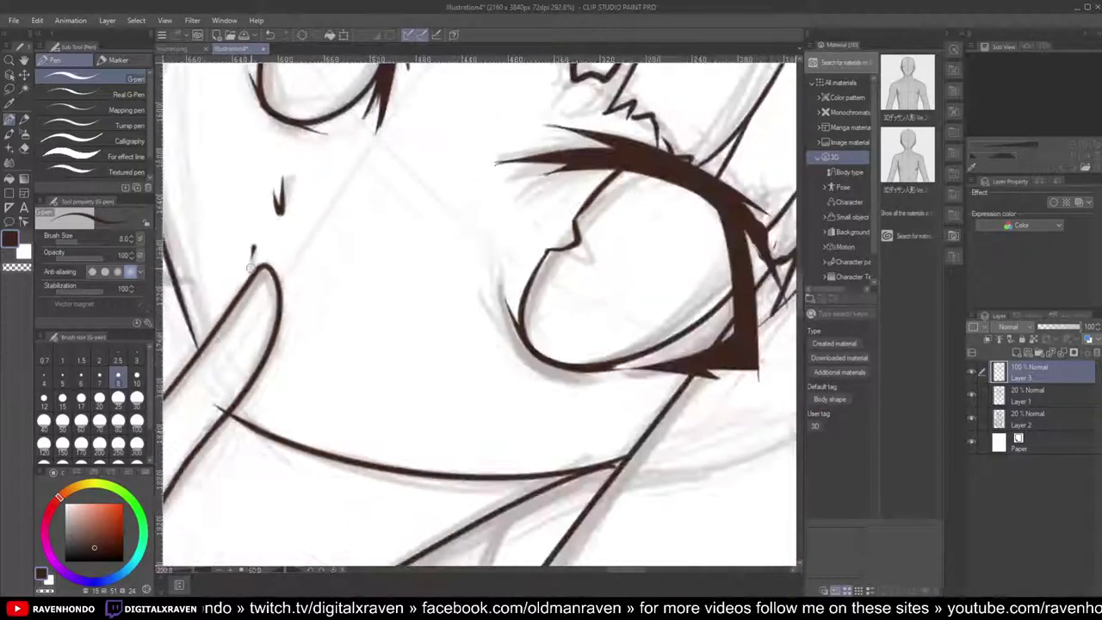
drag(525, 287, 683, 315)
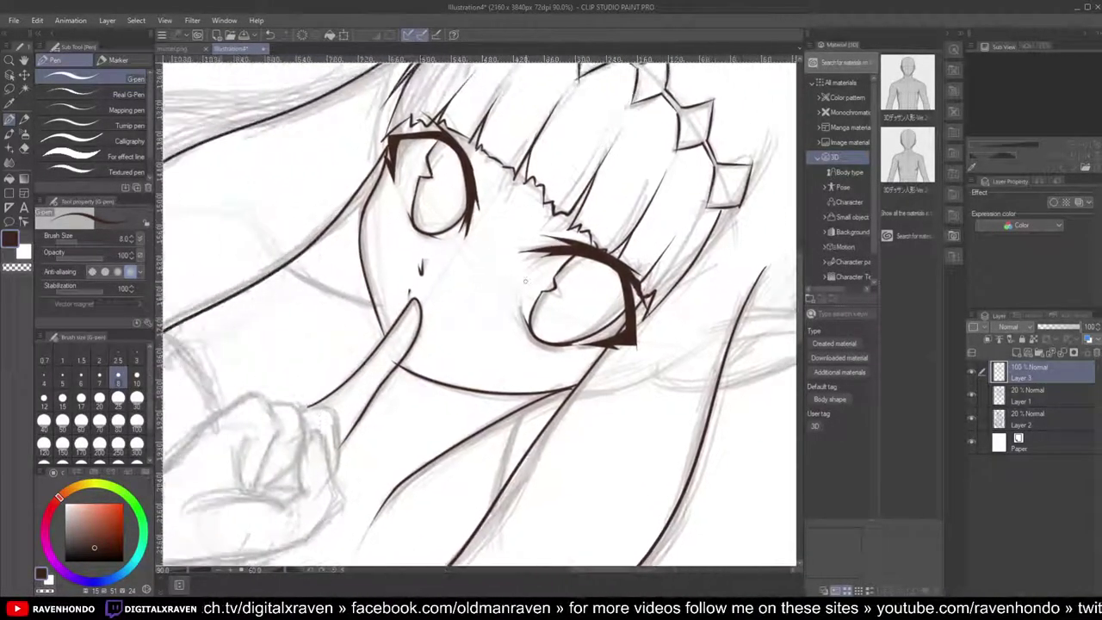
Step: Ink both outer edges of the pointed near ear and a first inner line parallel to its upper edge
scroll(534, 292, down, 4)
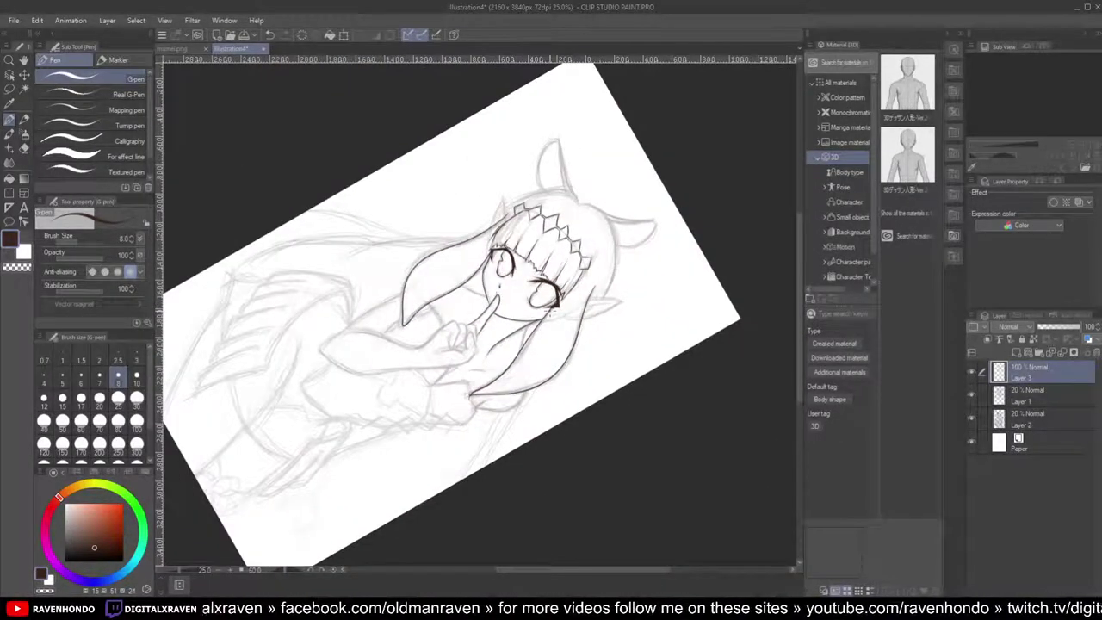
scroll(552, 312, down, 2)
scroll(552, 308, up, 1)
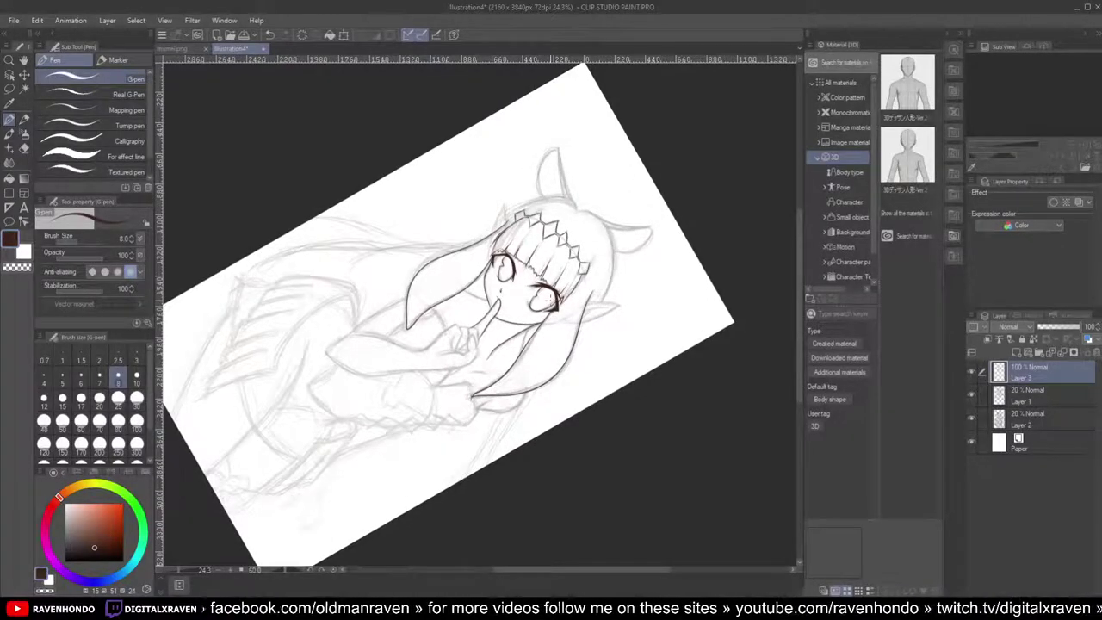
drag(603, 256, 577, 276)
key(minus)
key(minus)
key(minus)
key(minus)
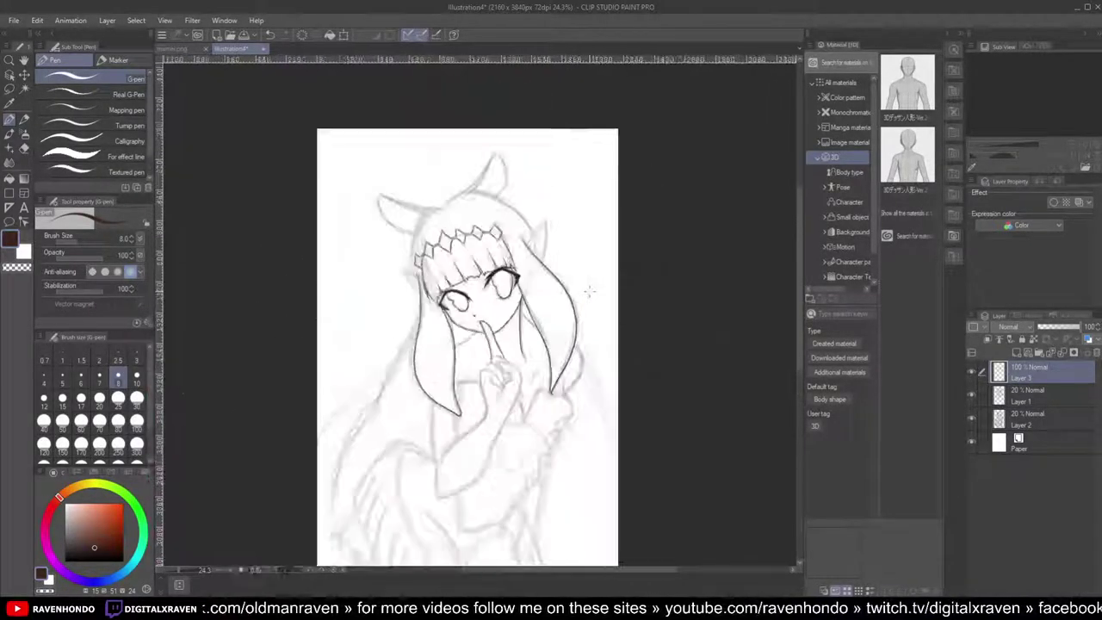
scroll(535, 292, up, 2)
scroll(535, 293, up, 6)
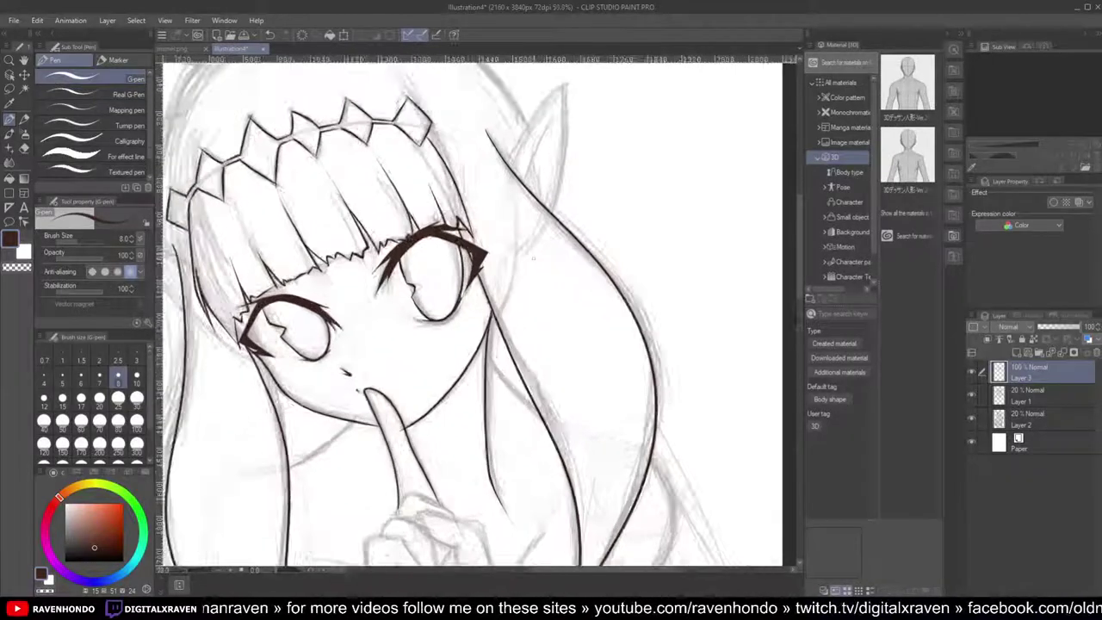
mouse_move(449, 229)
mouse_down()
mouse_move(515, 139)
mouse_move(540, 125)
mouse_up()
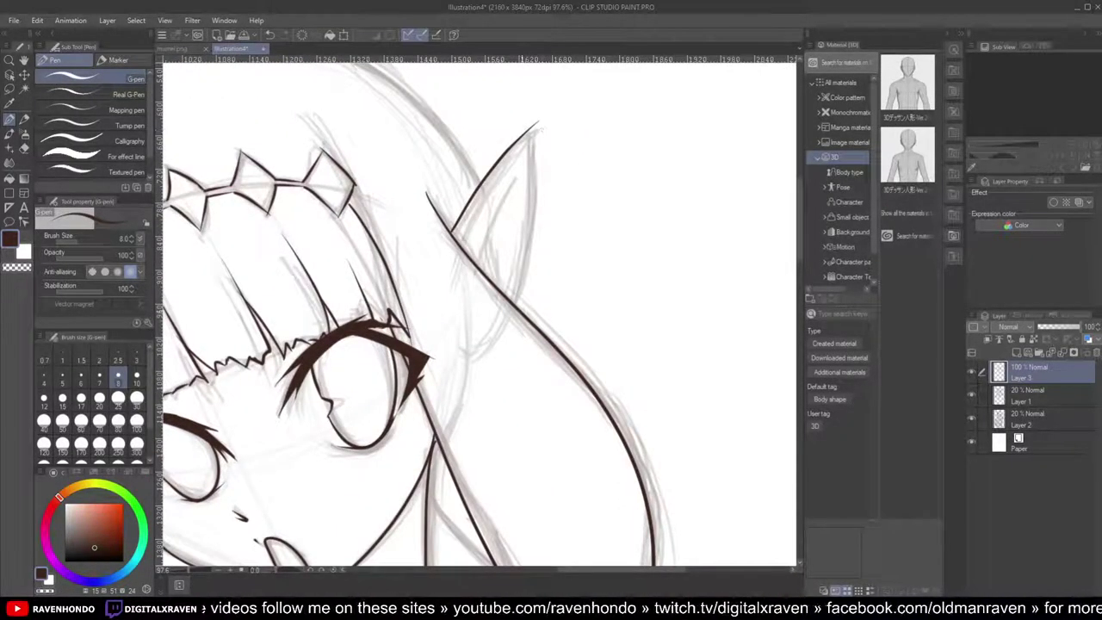
mouse_move(519, 305)
mouse_down()
mouse_move(532, 218)
mouse_move(531, 122)
mouse_up()
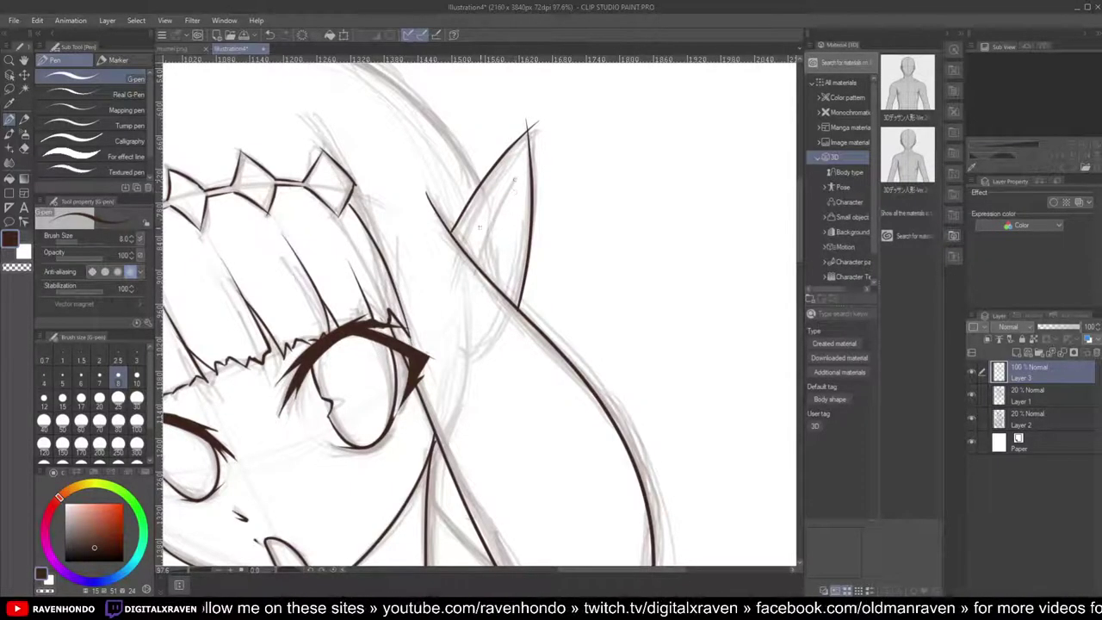
drag(475, 257, 521, 154)
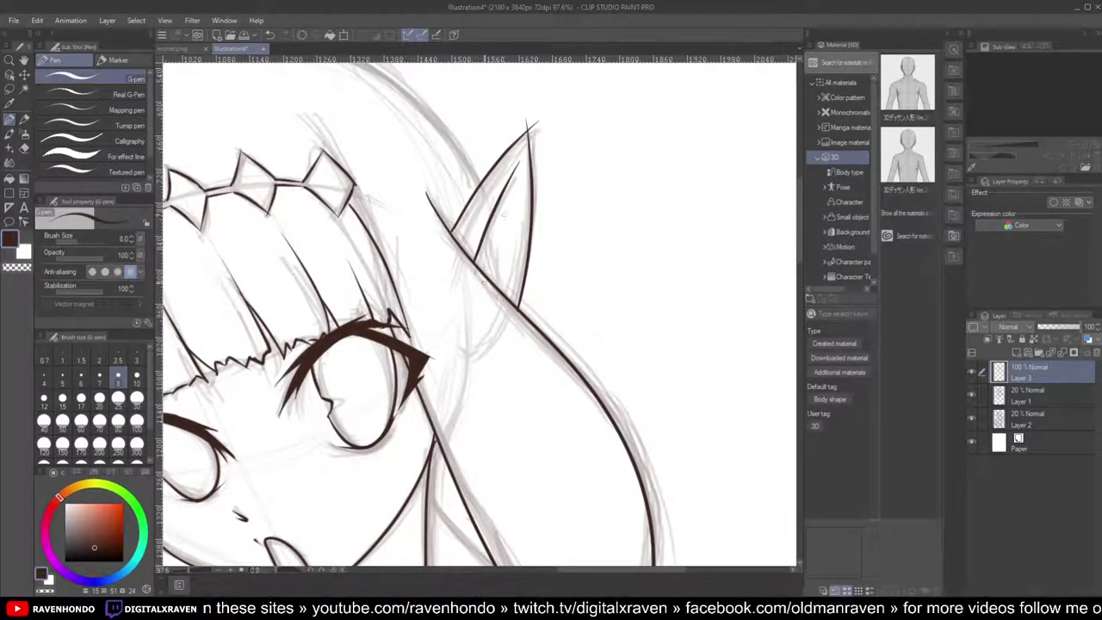
Step: Ink the inner fold line of the near ear from the inner rim down to the hair lock
scroll(487, 285, down, 3)
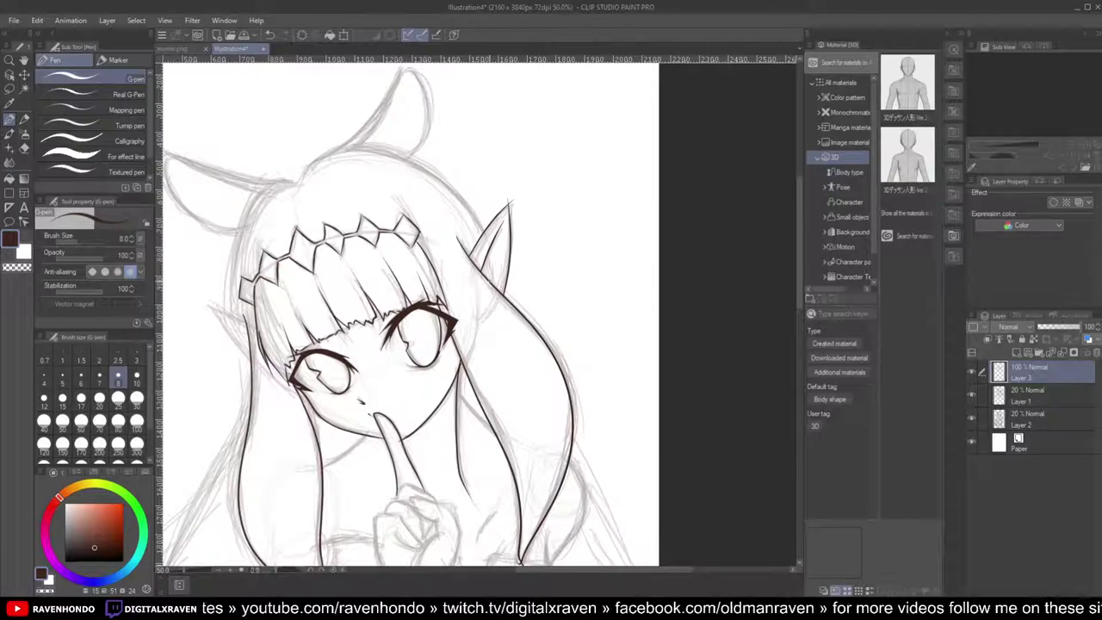
key(asciicircum)
key(asciicircum)
key(asciicircum)
key(asciicircum)
key(asciicircum)
key(asciicircum)
scroll(524, 270, up, 4)
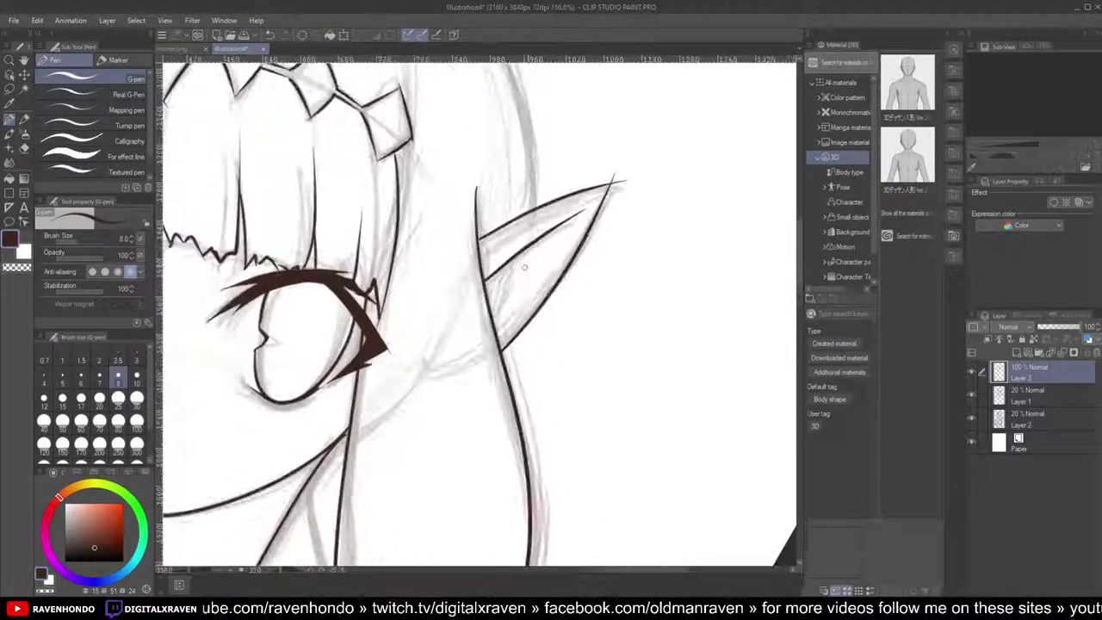
scroll(525, 268, up, 1)
drag(537, 235, 479, 351)
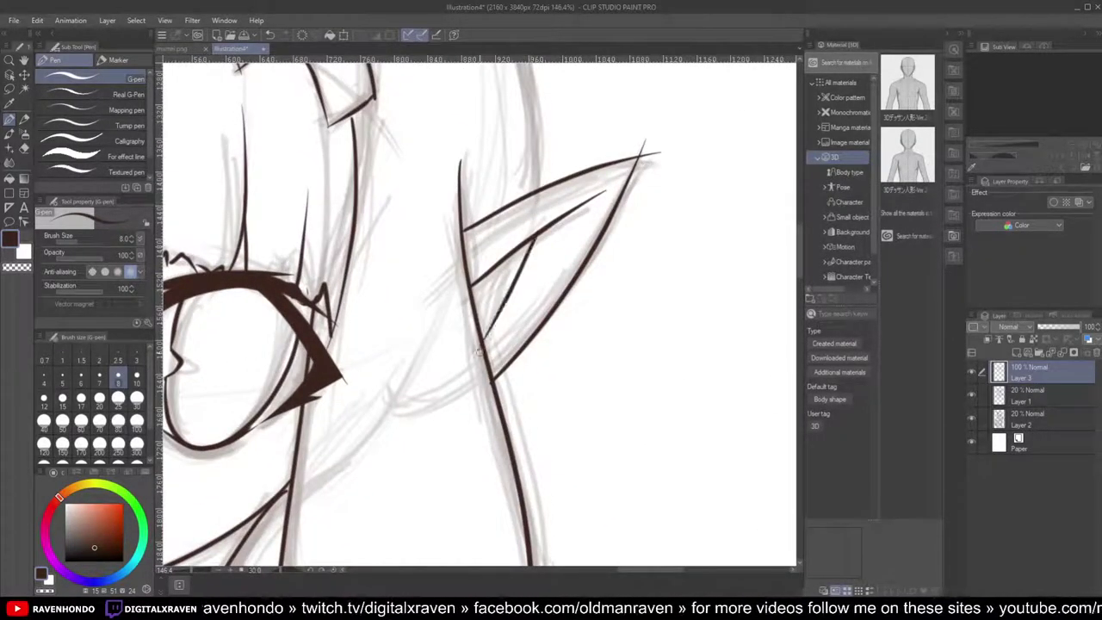
Step: Add short hatching strokes along the near ear's inner rim to shade the hollow beside the hair lock
scroll(477, 349, down, 3)
scroll(482, 327, up, 5)
drag(487, 295, 478, 320)
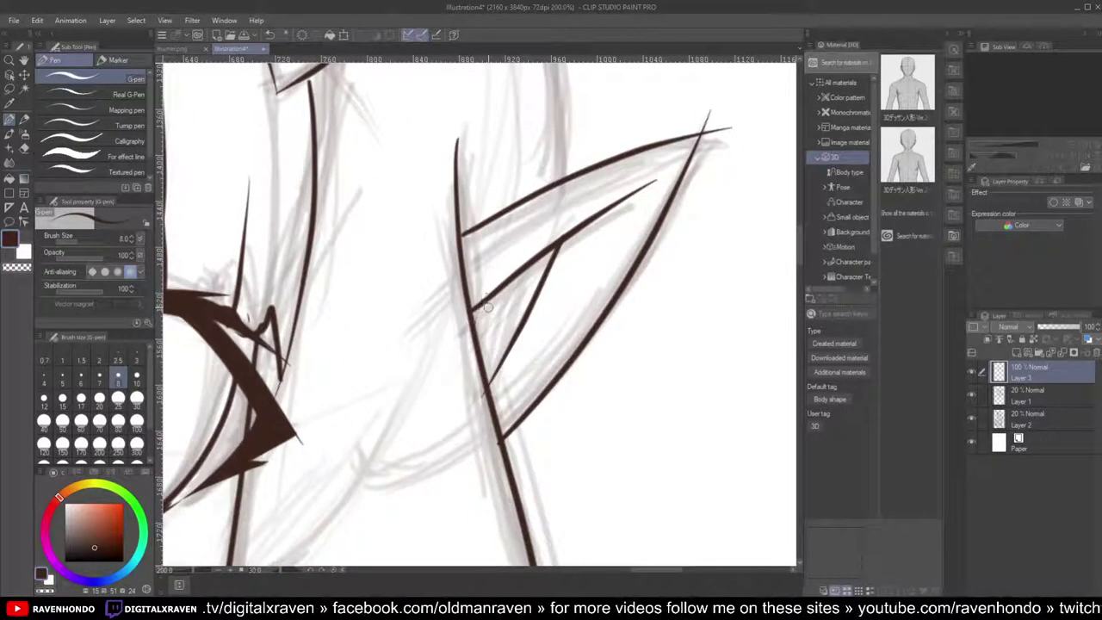
scroll(487, 306, up, 5)
drag(482, 282, 456, 342)
drag(517, 248, 472, 359)
drag(561, 224, 488, 373)
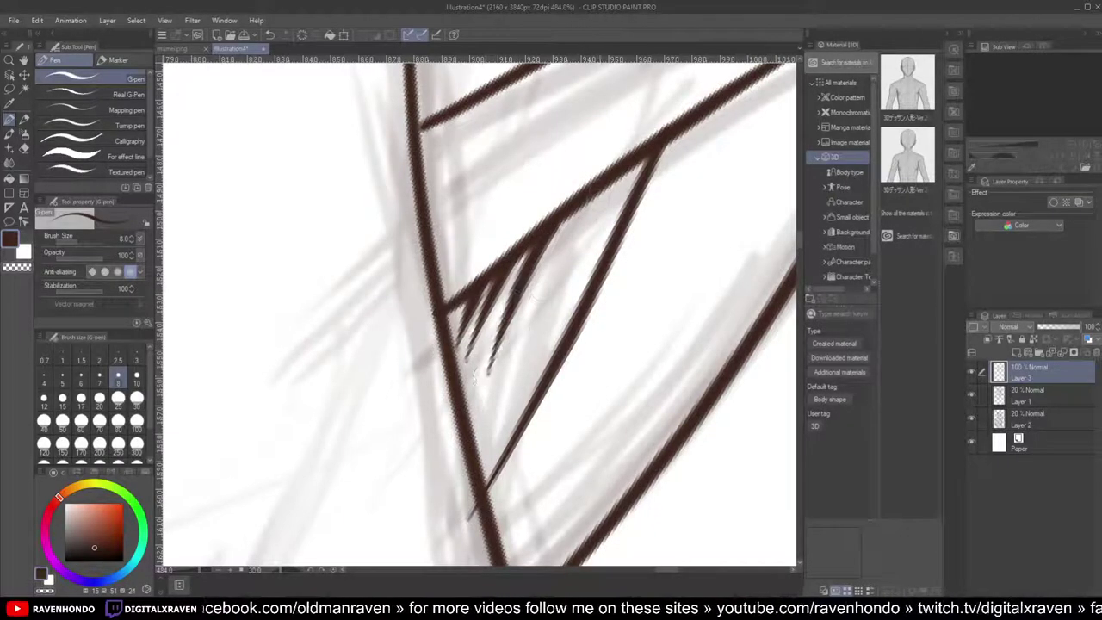
drag(604, 194, 527, 368)
drag(642, 167, 572, 309)
scroll(572, 325, down, 3)
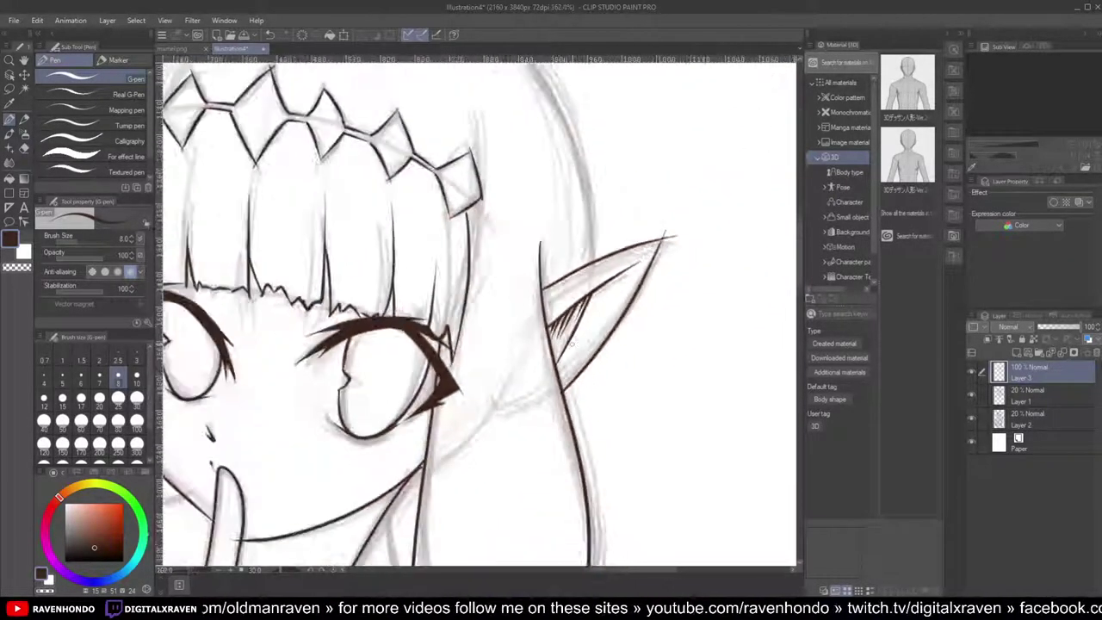
scroll(571, 342, down, 8)
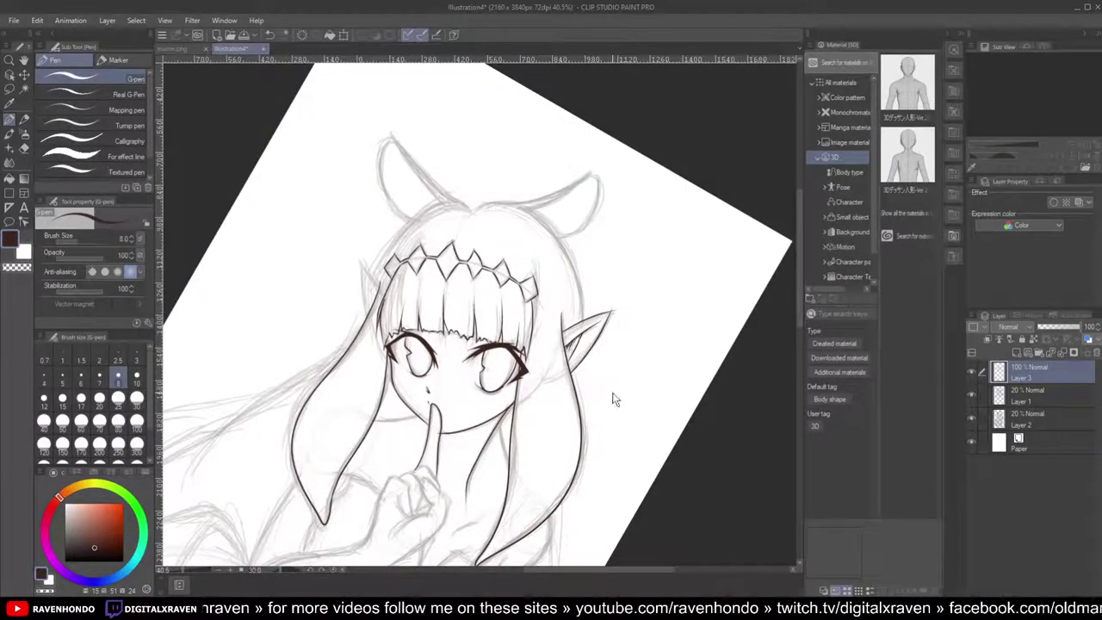
scroll(612, 392, up, 2)
scroll(613, 391, down, 3)
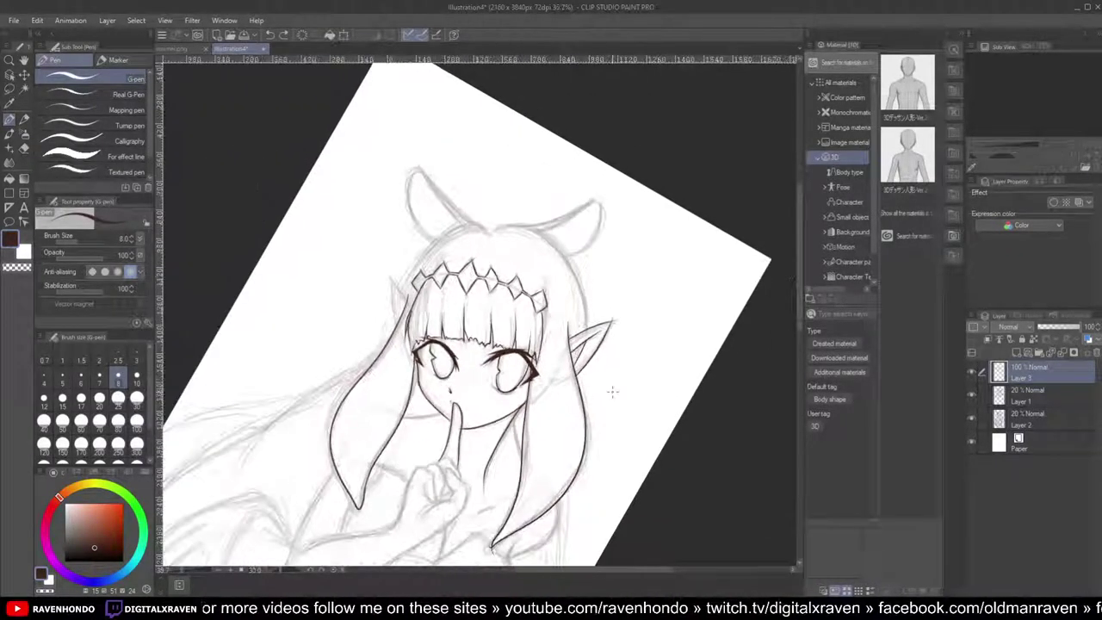
Step: Ink the pointed far ear behind the far hair lock with its two outer edges and a short inner line
drag(612, 392, 674, 362)
scroll(674, 362, up, 2)
scroll(591, 177, up, 2)
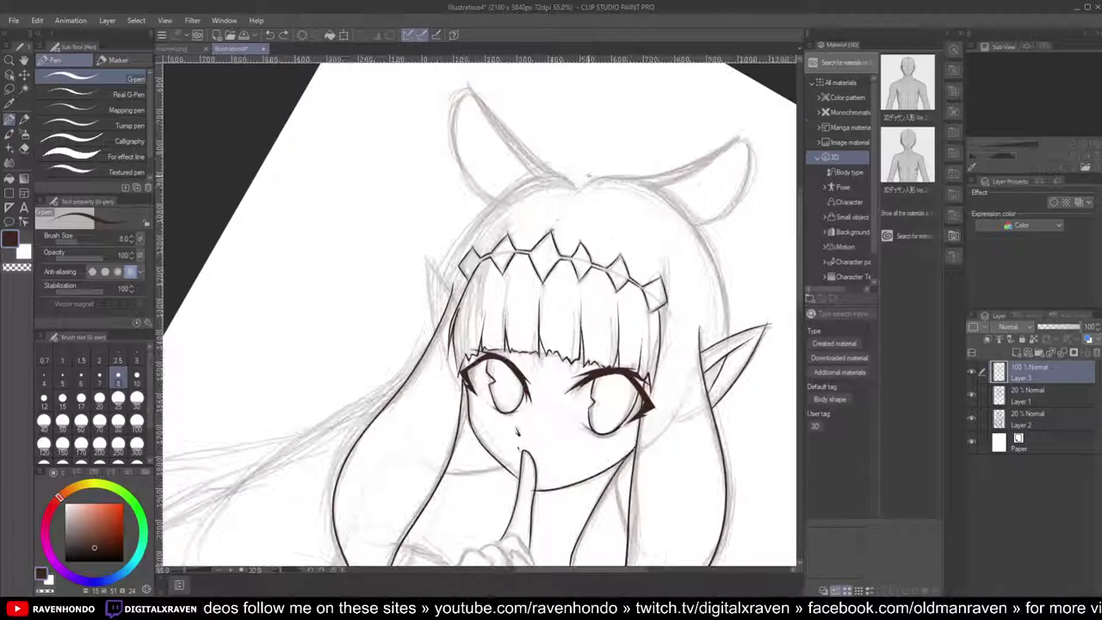
key(asciicircum)
key(asciicircum)
key(asciicircum)
key(asciicircum)
key(asciicircum)
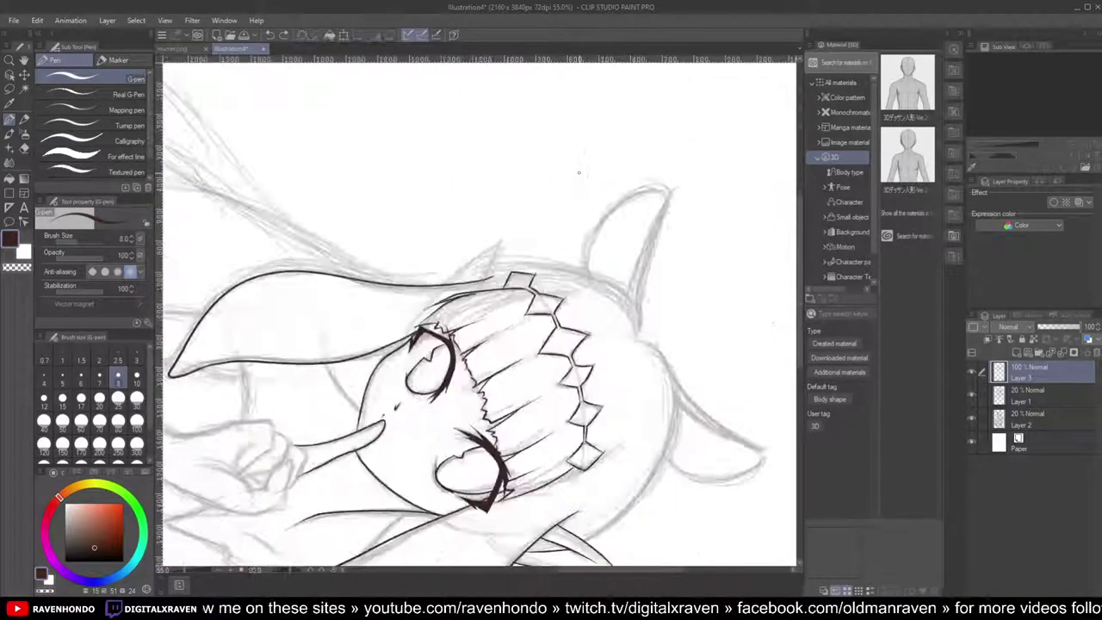
scroll(516, 266, up, 3)
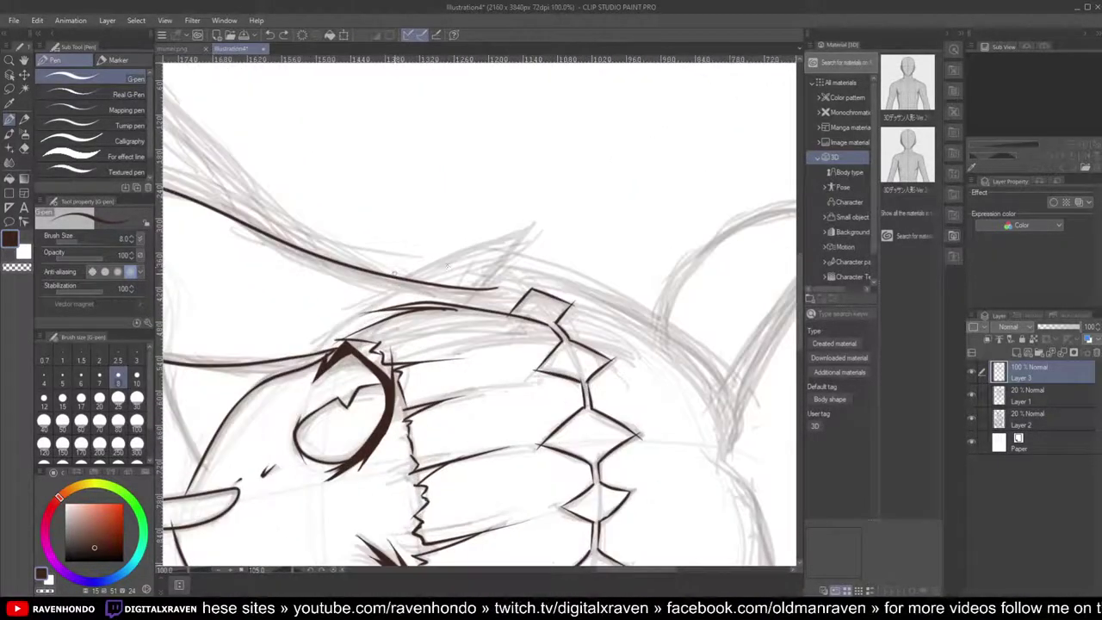
drag(389, 275, 538, 224)
drag(487, 284, 533, 216)
drag(458, 285, 489, 247)
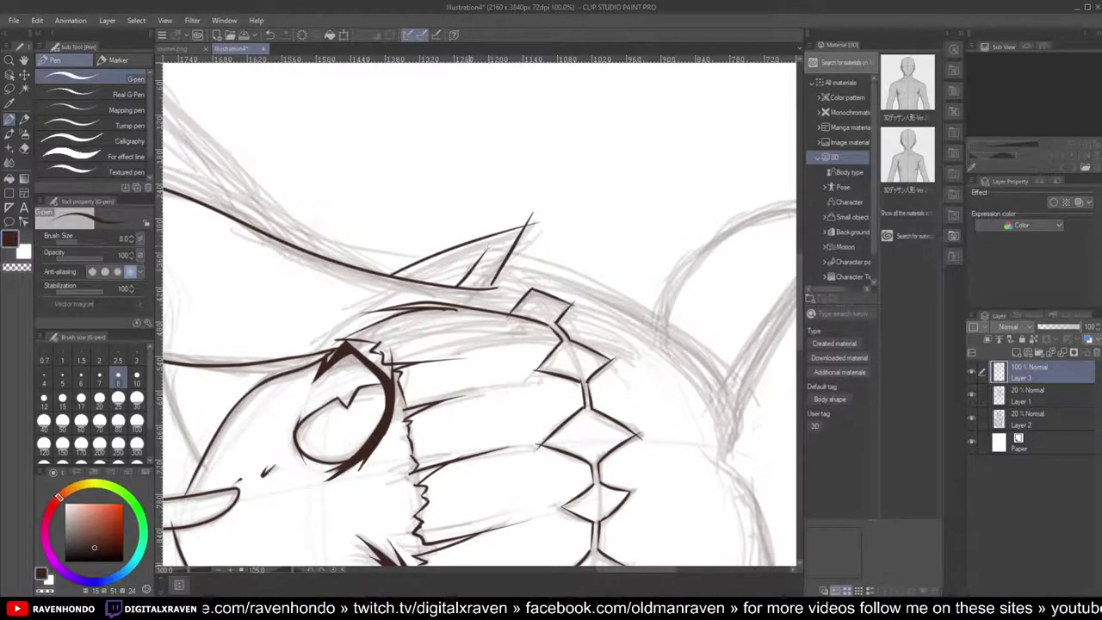
scroll(433, 286, down, 5)
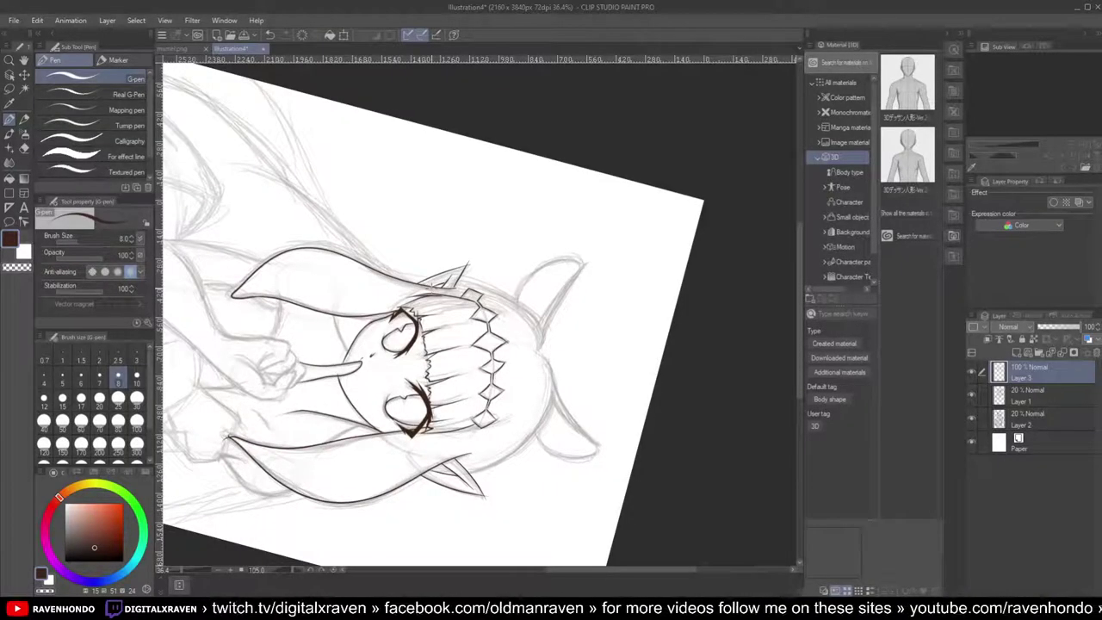
Step: Extend the short inner line of the far ear down to the edge of the far hair lock
scroll(433, 295, up, 5)
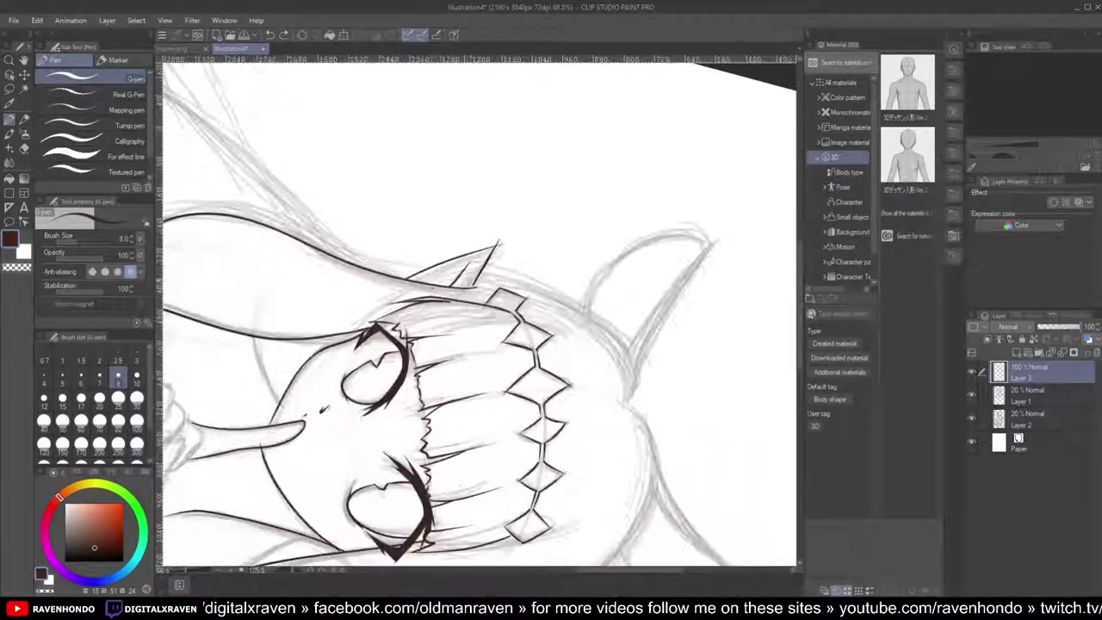
scroll(449, 276, up, 3)
drag(452, 264, 411, 283)
scroll(387, 293, down, 5)
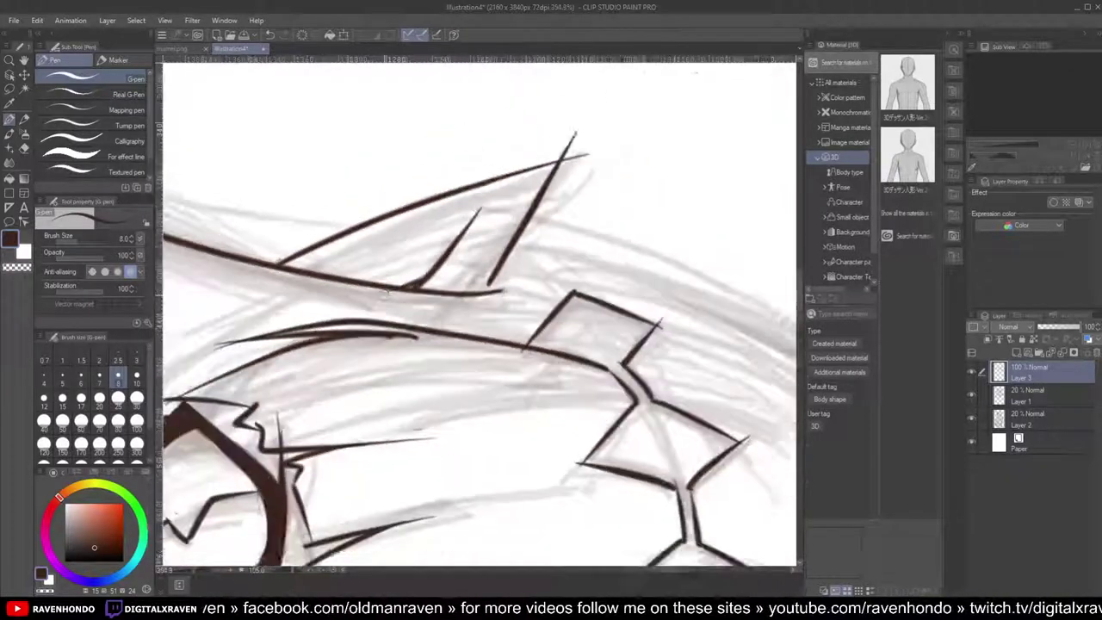
scroll(370, 313, down, 2)
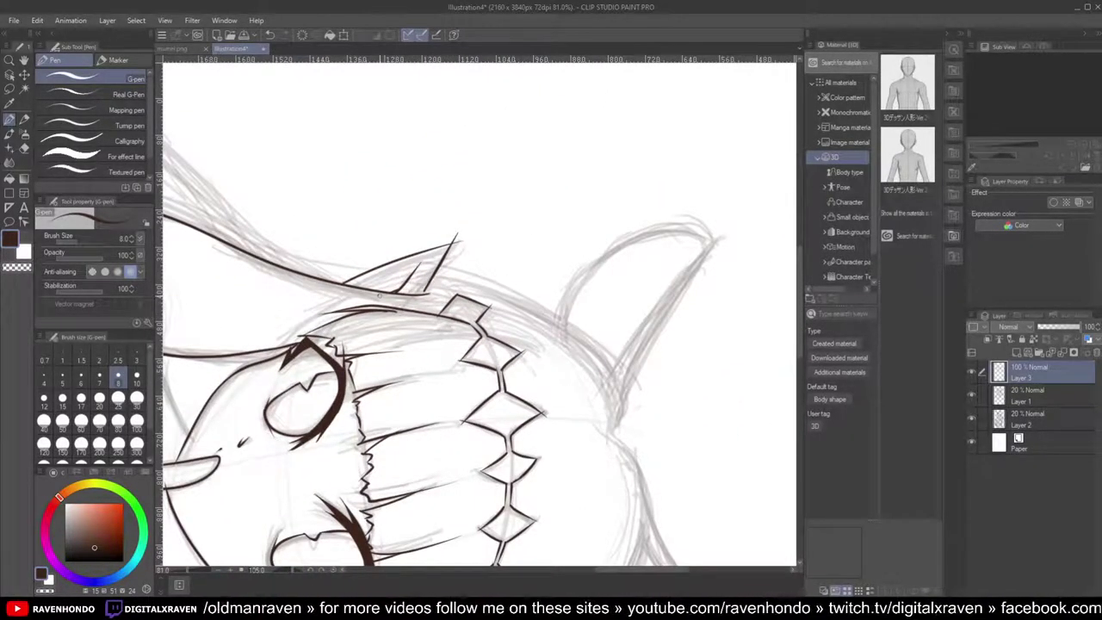
key(minus)
key(minus)
key(minus)
key(minus)
scroll(377, 294, up, 2)
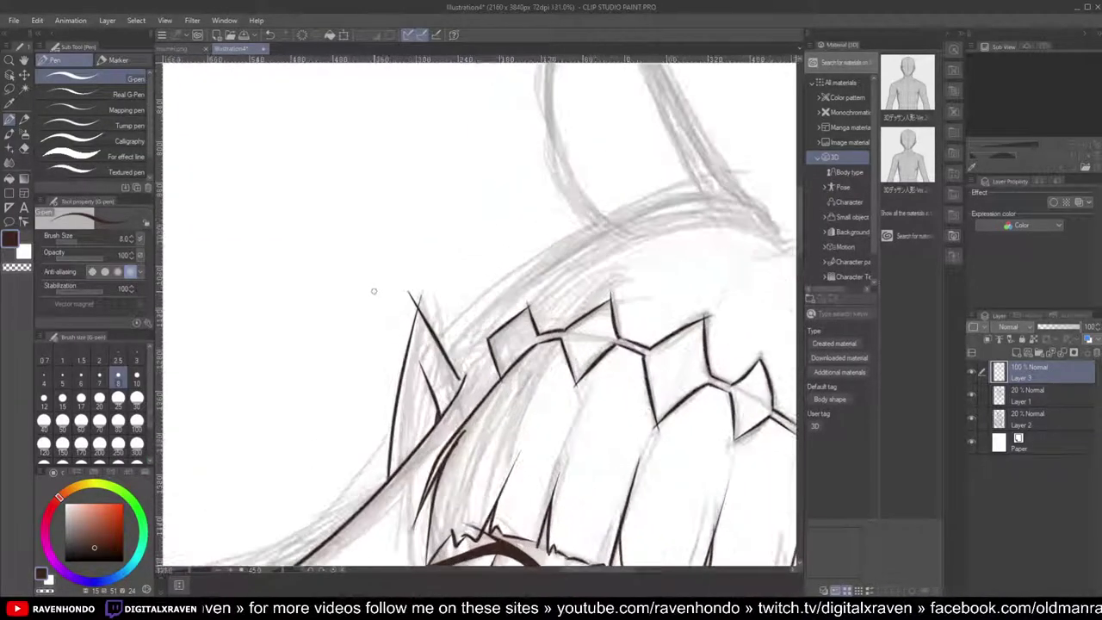
scroll(374, 291, down, 3)
scroll(512, 226, up, 2)
drag(474, 195, 564, 262)
key(minus)
key(minus)
key(minus)
key(minus)
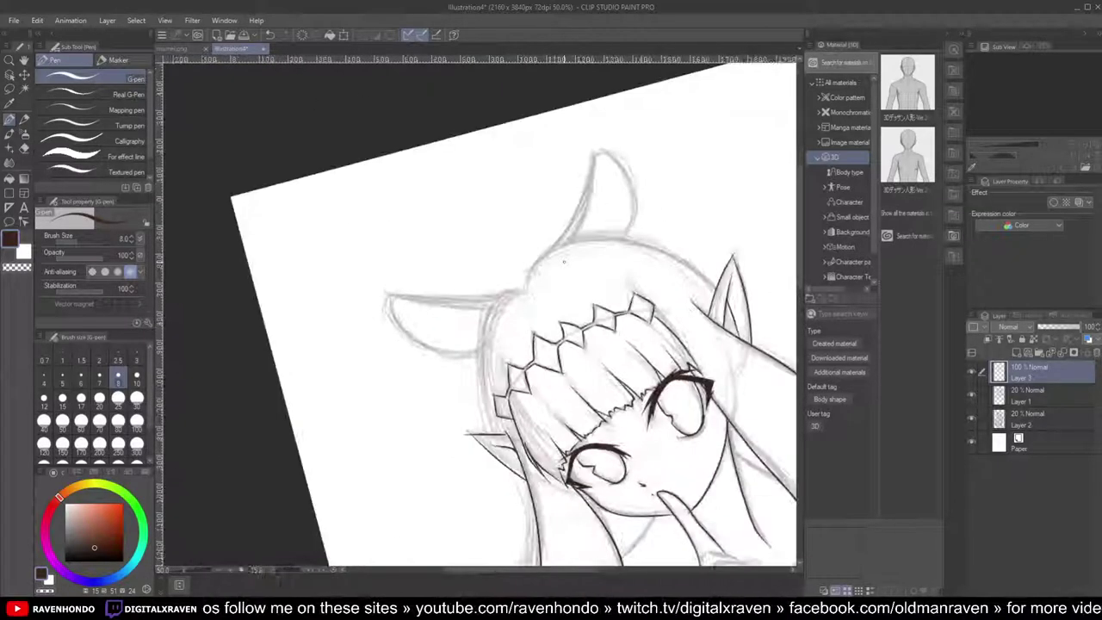
scroll(557, 210, up, 1)
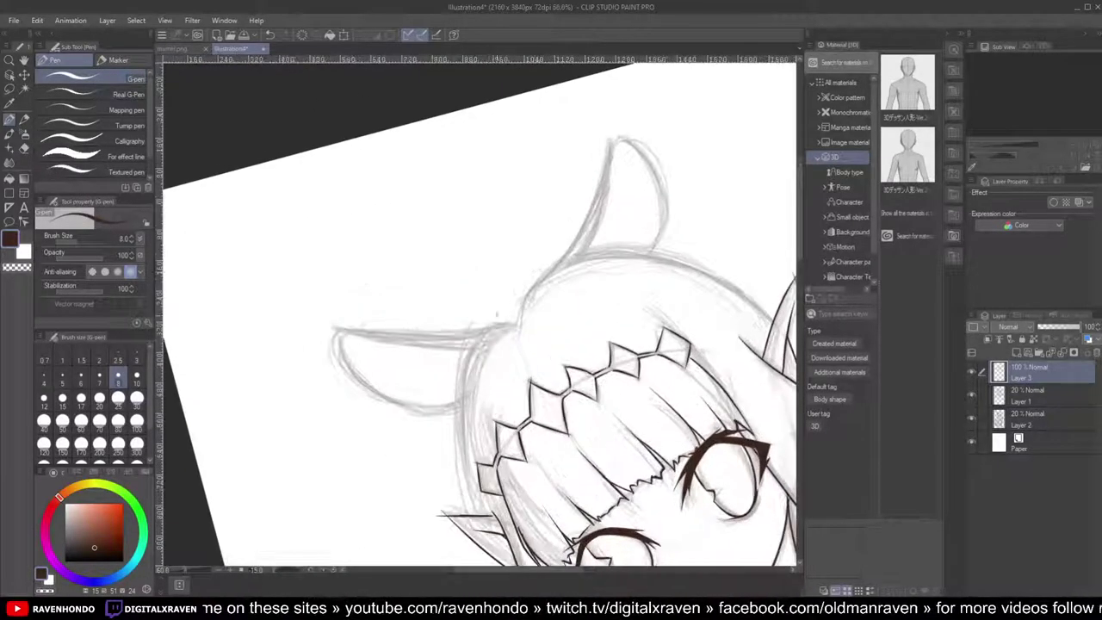
mouse_move(508, 325)
mouse_down()
mouse_move(362, 334)
mouse_move(327, 348)
mouse_move(335, 370)
mouse_up()
scroll(327, 349, down, 1)
key(ctrl+z)
key(ctrl+z)
Step: Ink the curved horn above the far ear with its inner edge, rounded tip and outer edge, leaving the base open
scroll(314, 352, up, 2)
key(minus)
key(minus)
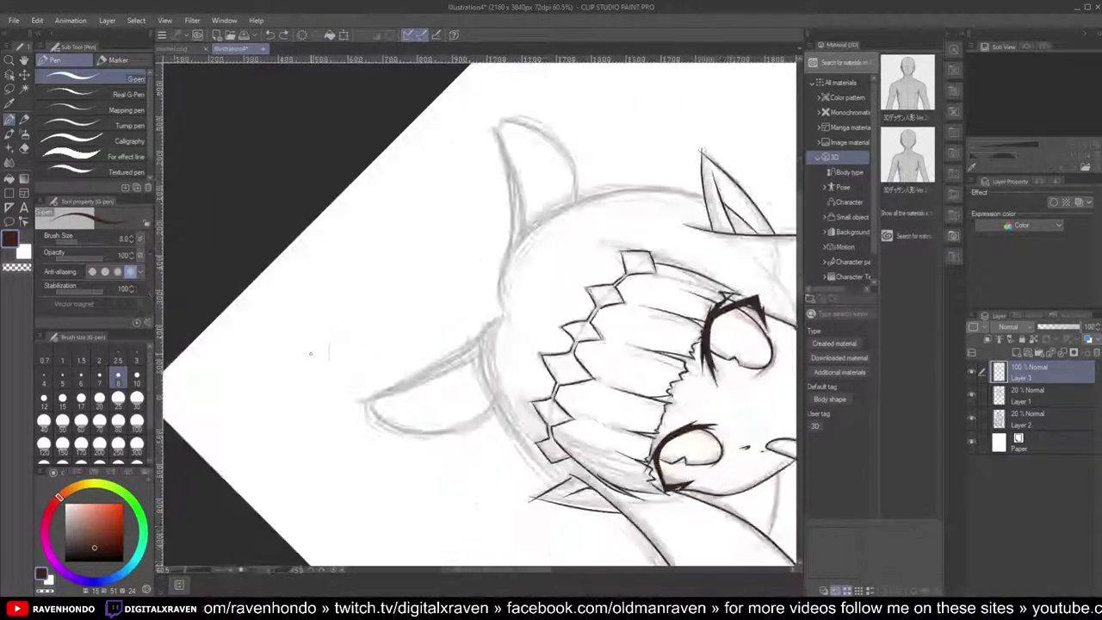
key(minus)
drag(508, 377, 578, 228)
mouse_move(551, 184)
mouse_down()
mouse_move(504, 250)
mouse_move(459, 286)
mouse_up()
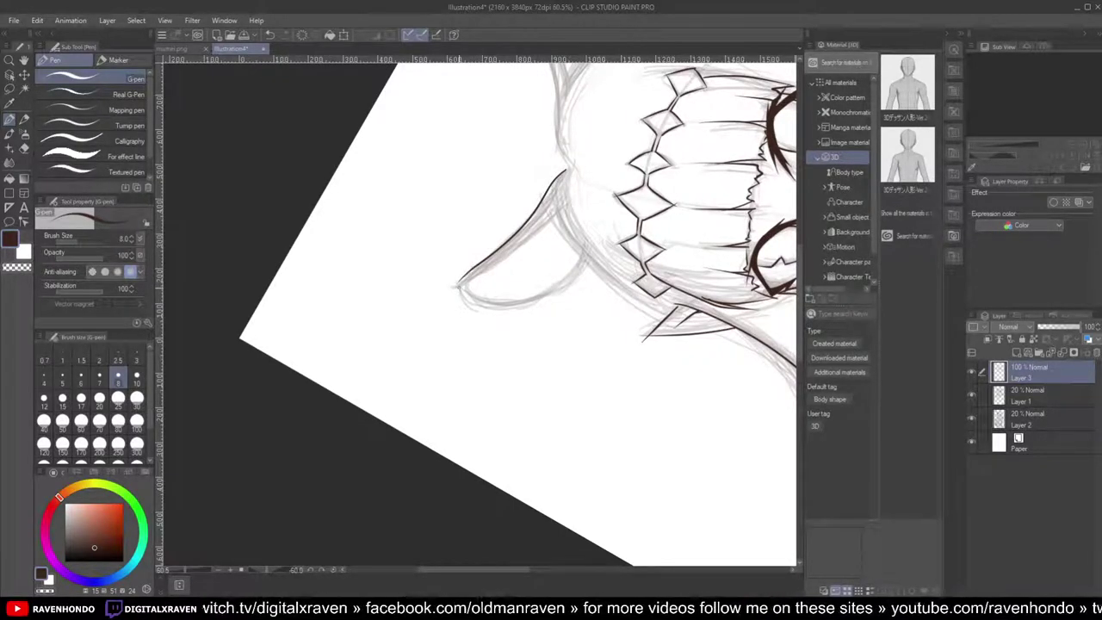
key(ctrl+z)
mouse_move(564, 171)
mouse_down()
mouse_move(458, 283)
mouse_move(523, 301)
mouse_move(560, 288)
mouse_move(587, 247)
mouse_up()
scroll(521, 264, down, 4)
scroll(520, 263, up, 2)
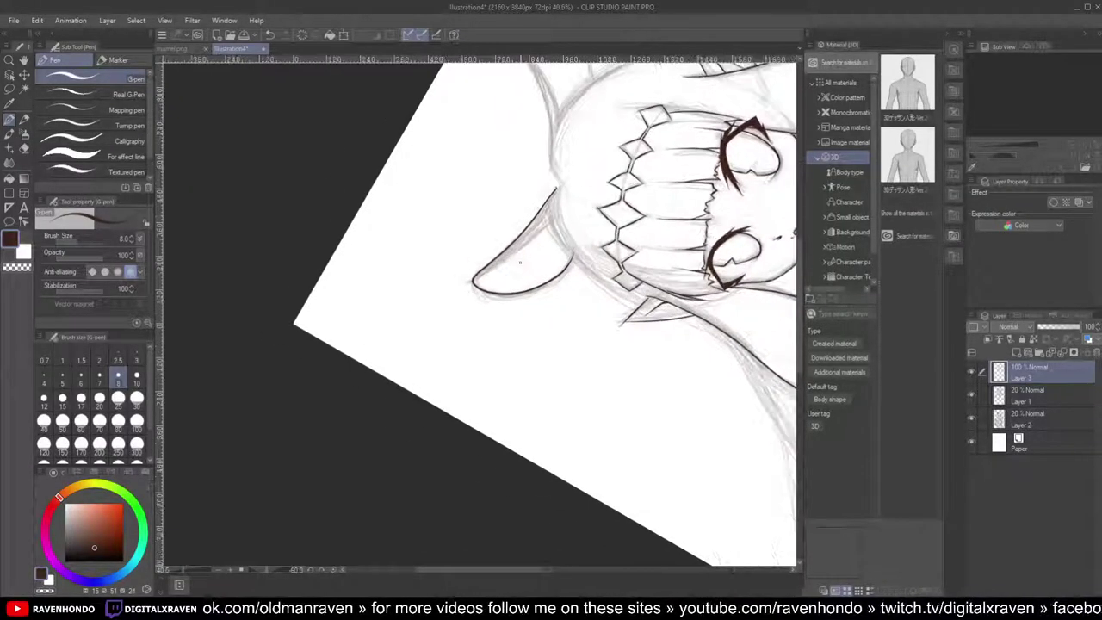
Step: Close the gap between the base of the far ear's front edge and the hair lock line
key(asciicircum)
key(asciicircum)
key(asciicircum)
key(asciicircum)
key(asciicircum)
drag(629, 356, 613, 335)
scroll(613, 334, down, 4)
scroll(524, 214, down, 1)
scroll(519, 203, up, 5)
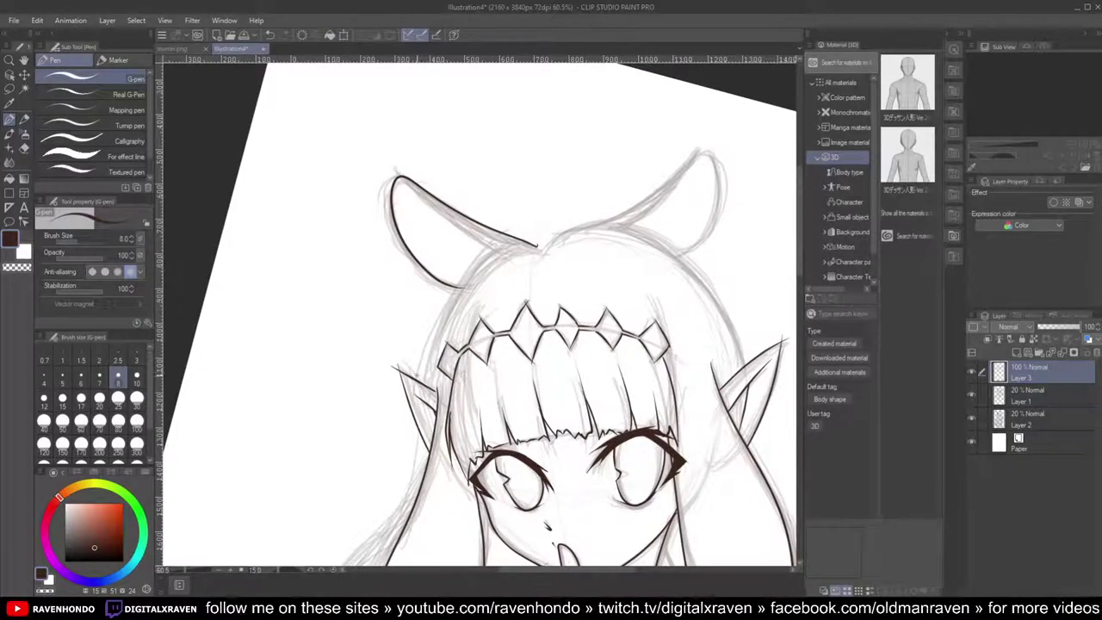
scroll(435, 387, up, 4)
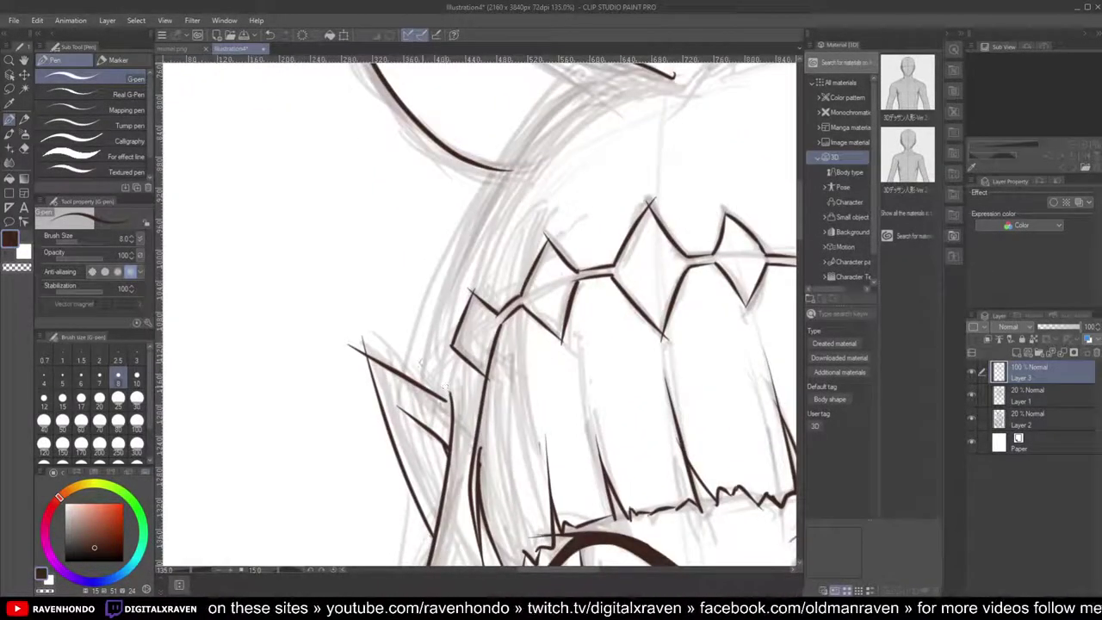
key(^)
key(^)
key(^)
key(^)
key(^)
key(^)
scroll(380, 279, up, 2)
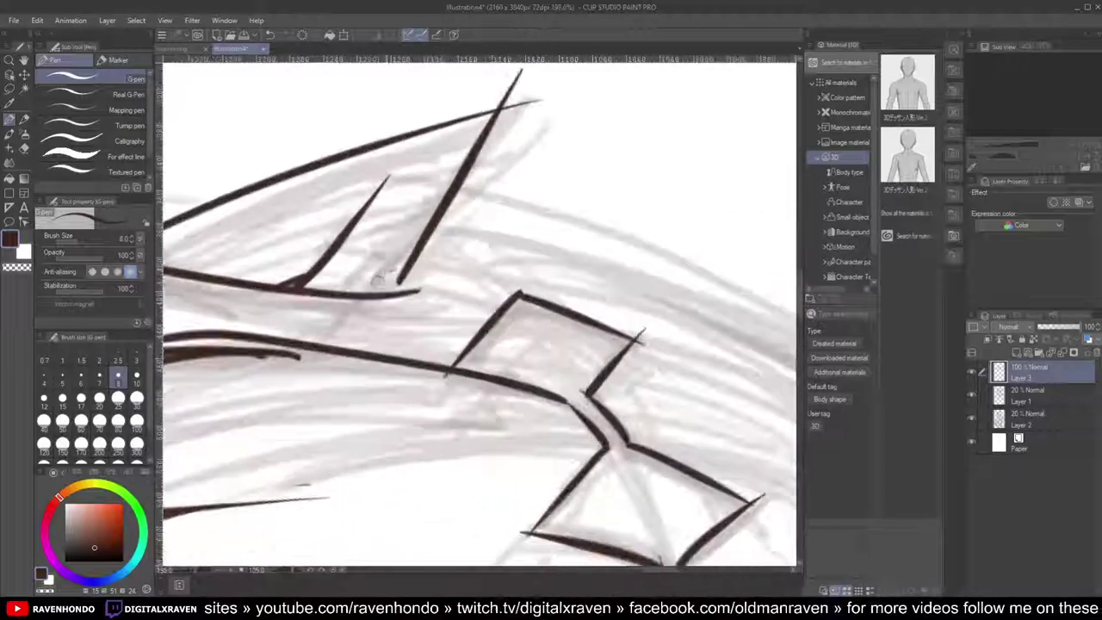
scroll(375, 276, up, 4)
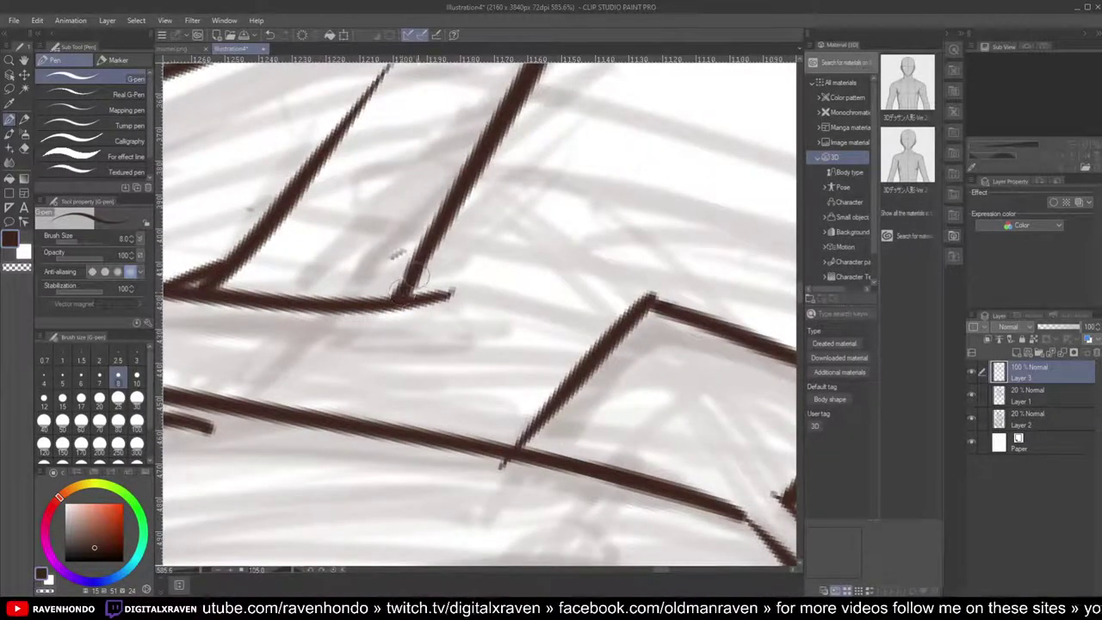
scroll(410, 277, down, 6)
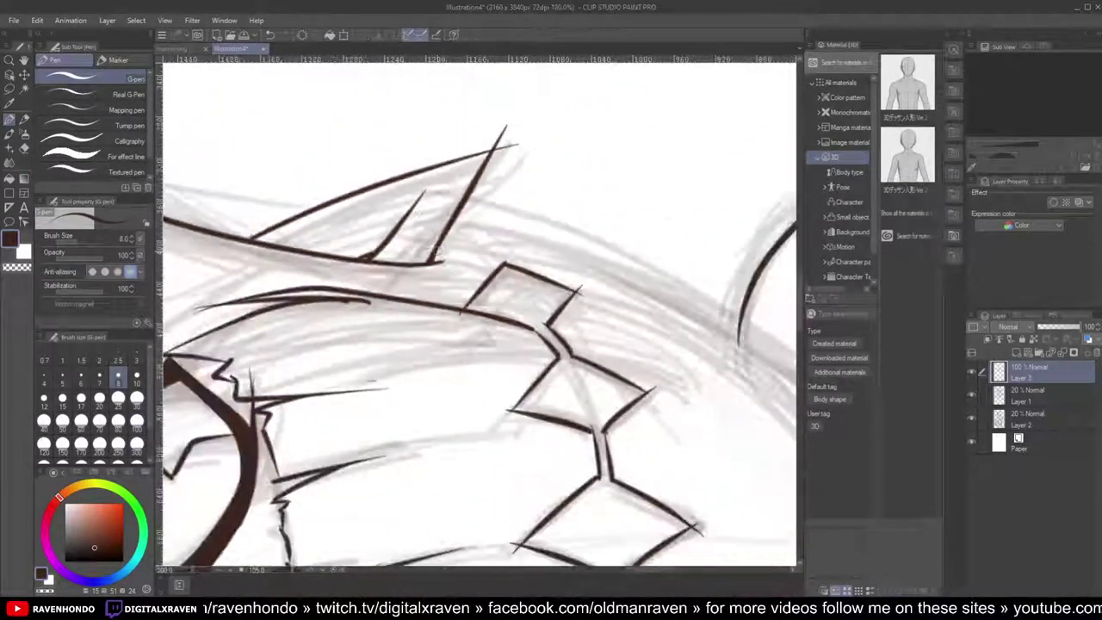
Step: Erase the overshooting line ends at the tip of the far ear to leave one clean point
scroll(538, 124, up, 5)
scroll(538, 124, up, 2)
key(e)
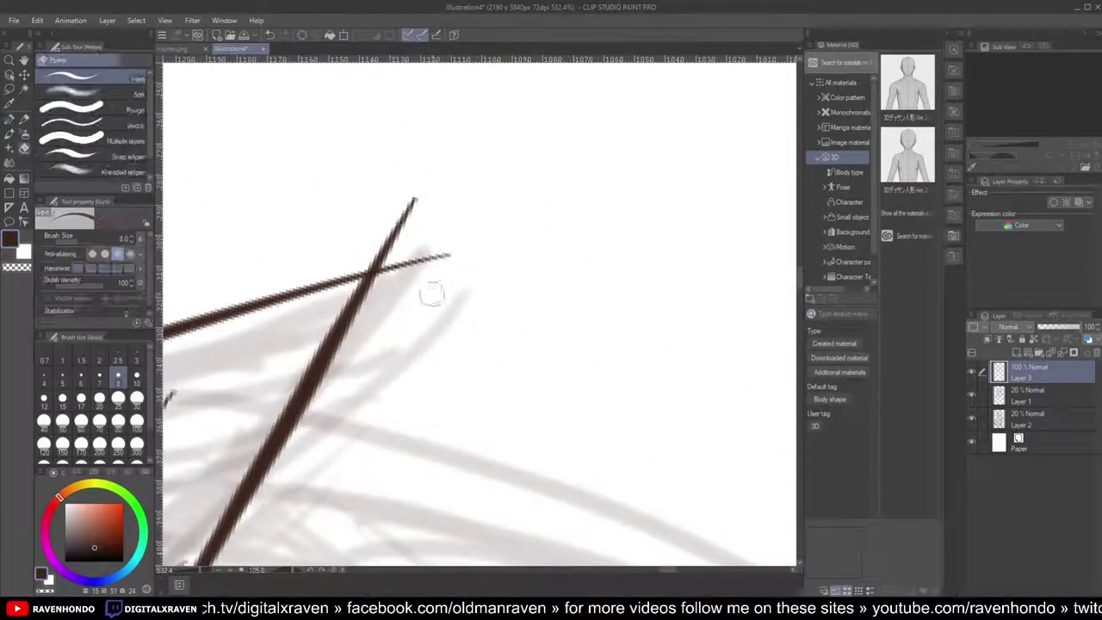
mouse_move(415, 311)
mouse_down()
mouse_move(452, 215)
mouse_move(374, 340)
mouse_move(411, 284)
mouse_move(385, 301)
mouse_move(443, 218)
mouse_up()
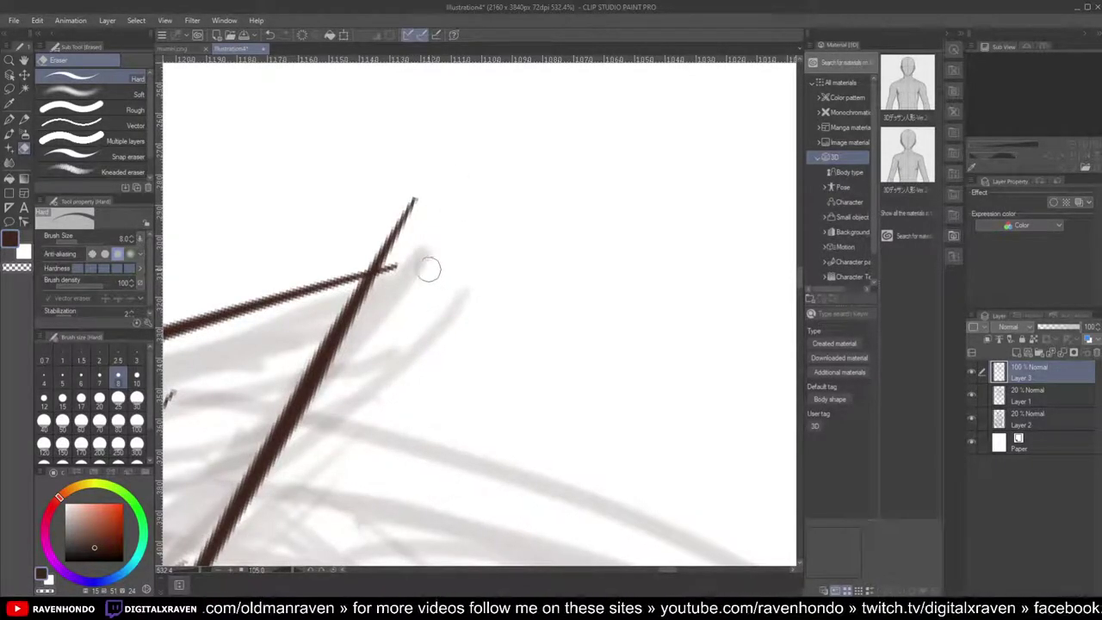
mouse_move(428, 271)
mouse_down()
mouse_move(387, 293)
mouse_move(437, 209)
mouse_move(380, 276)
mouse_up()
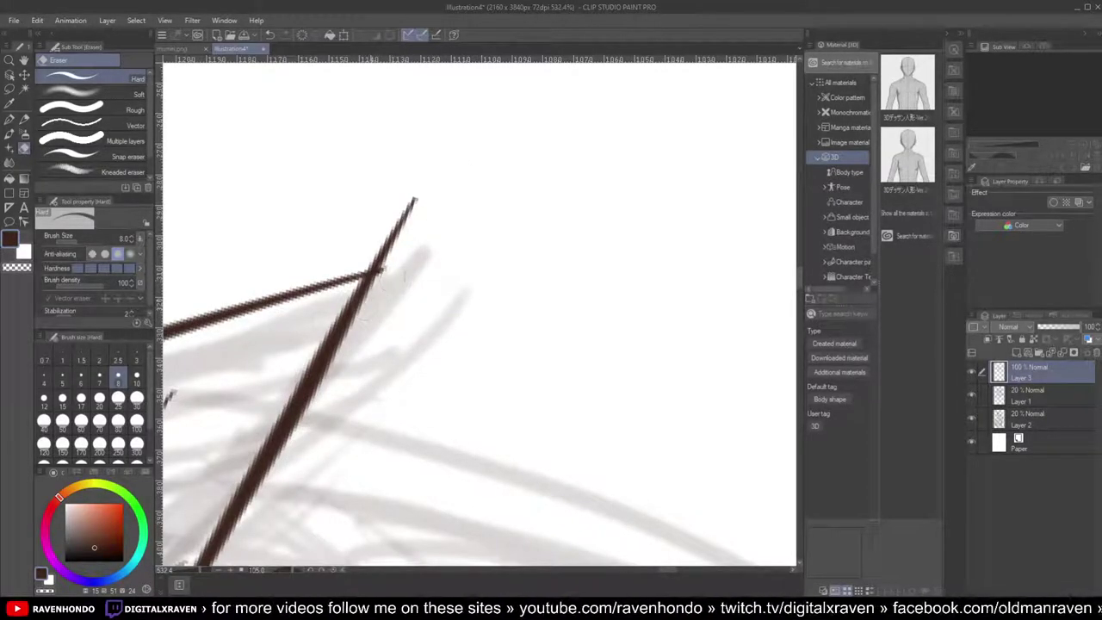
mouse_move(325, 256)
mouse_down()
mouse_move(453, 200)
mouse_move(337, 263)
mouse_move(425, 238)
mouse_move(340, 265)
mouse_move(396, 250)
mouse_move(454, 195)
mouse_move(374, 246)
mouse_move(413, 192)
mouse_up()
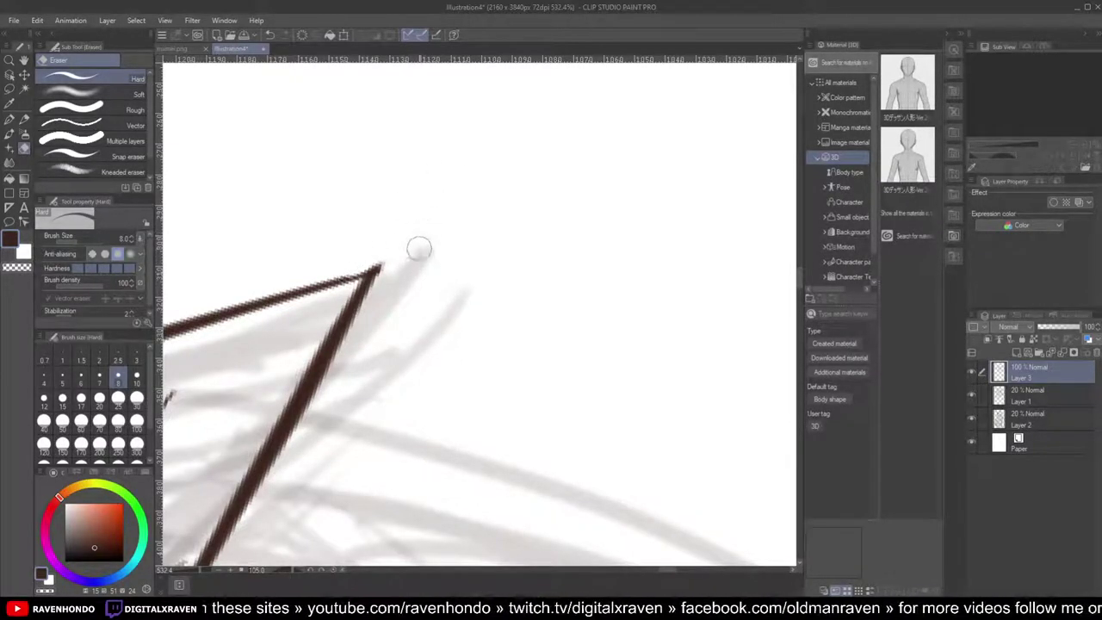
key(p)
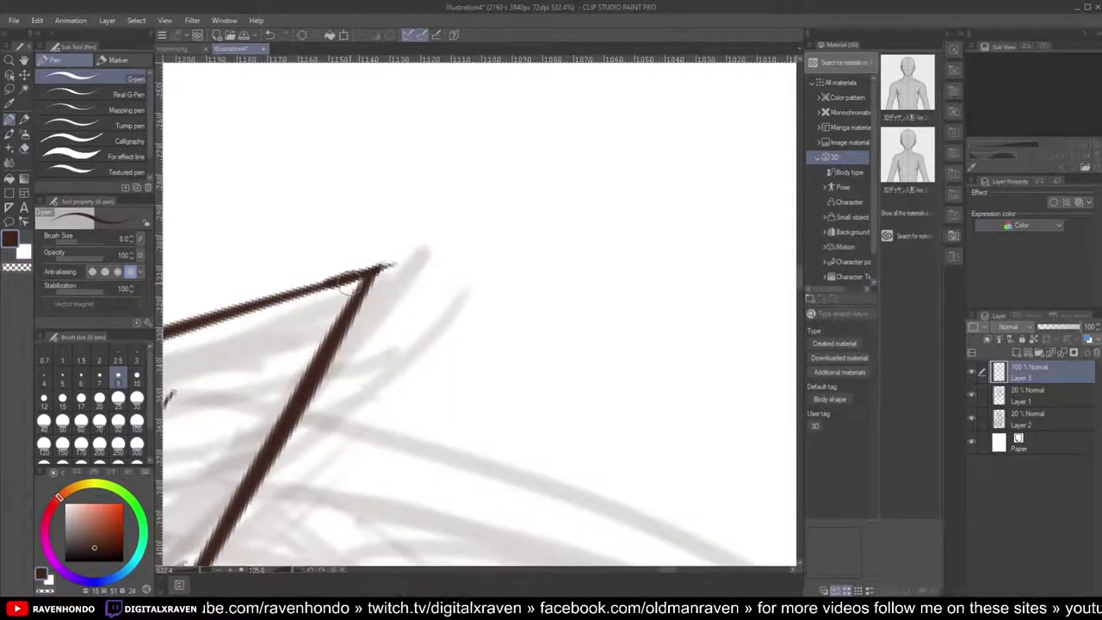
key(ctrl+z)
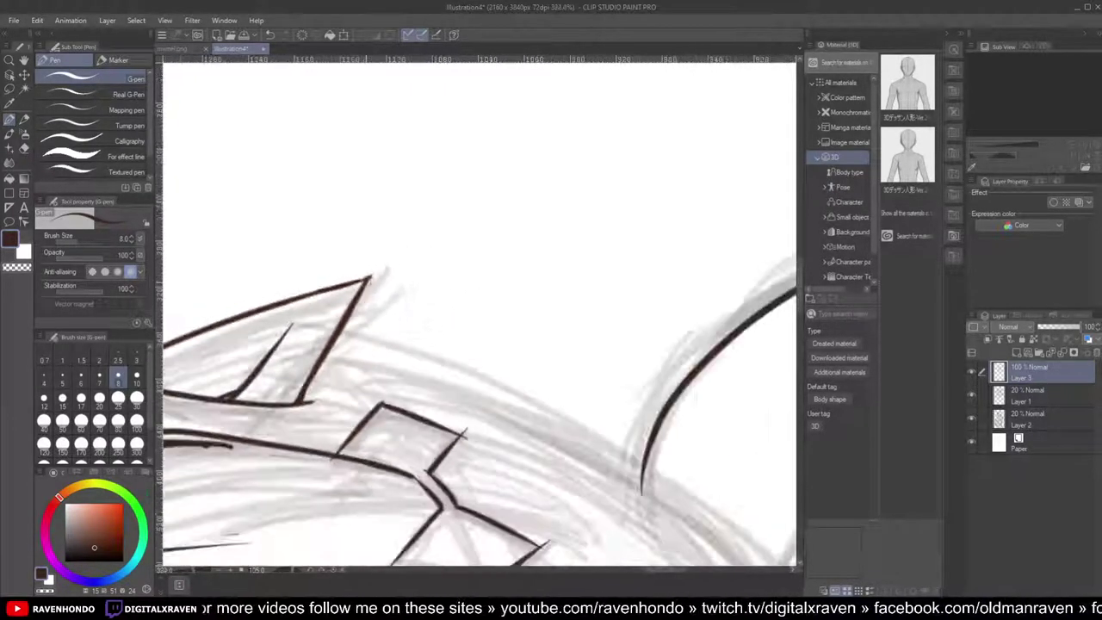
scroll(448, 289, down, 3)
drag(457, 290, 511, 220)
scroll(555, 225, up, 1)
scroll(554, 226, down, 2)
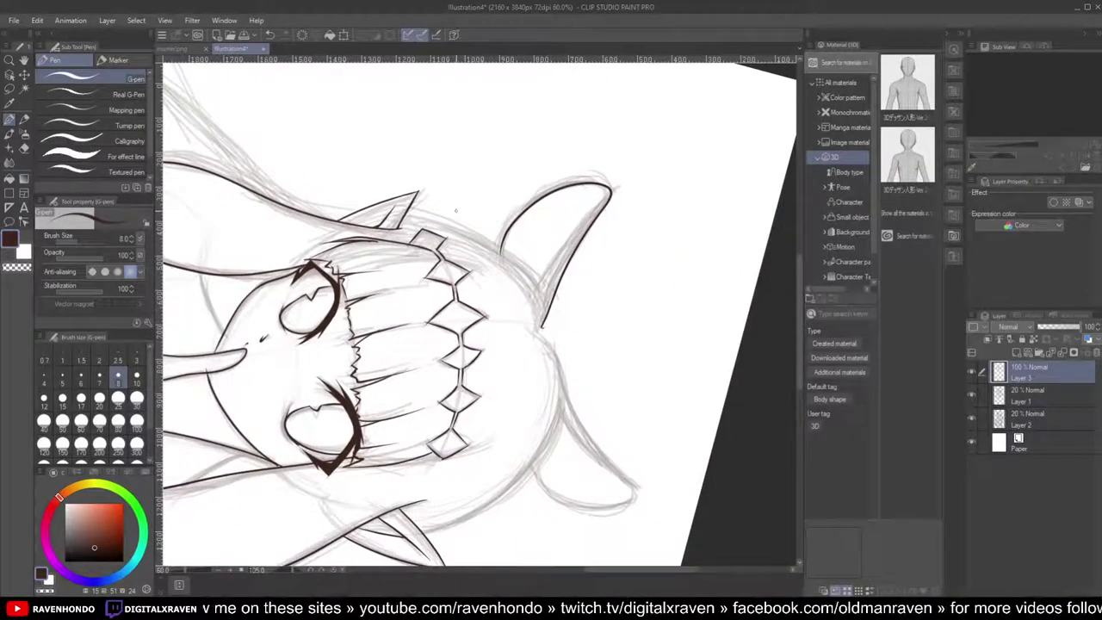
drag(528, 284, 578, 265)
key(minus)
key(minus)
key(minus)
key(minus)
key(minus)
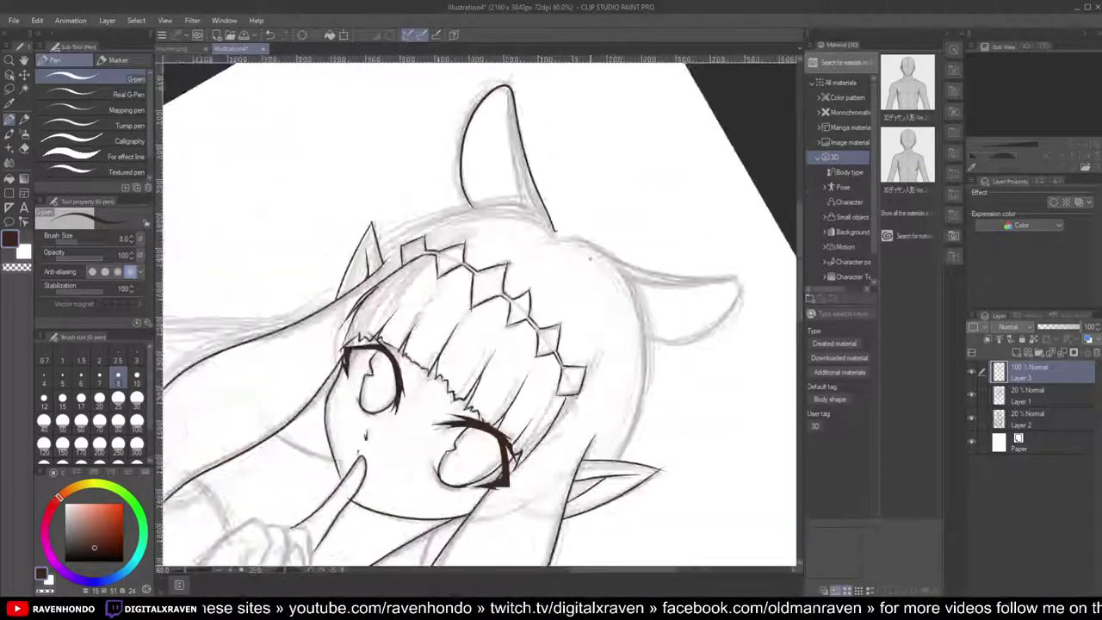
key(p)
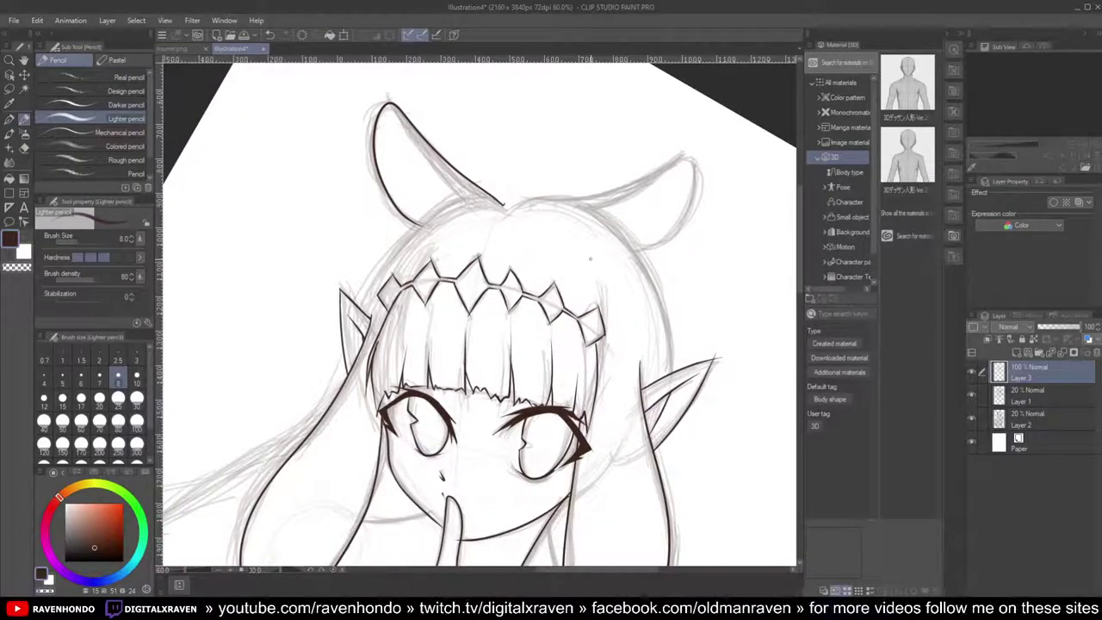
key(p)
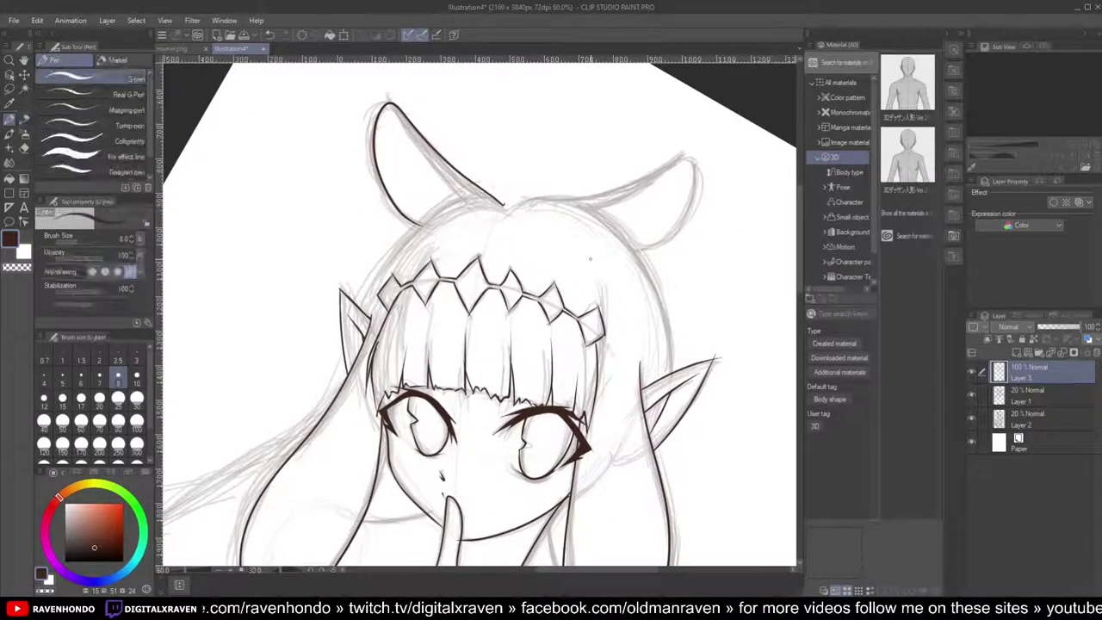
scroll(589, 258, up, 5)
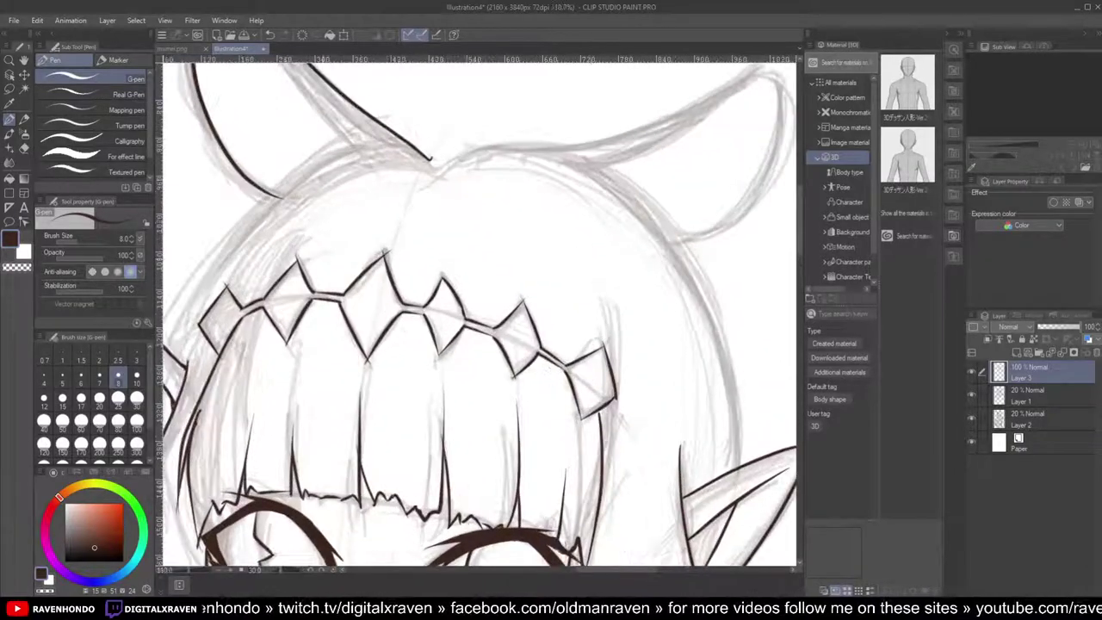
key(alt)
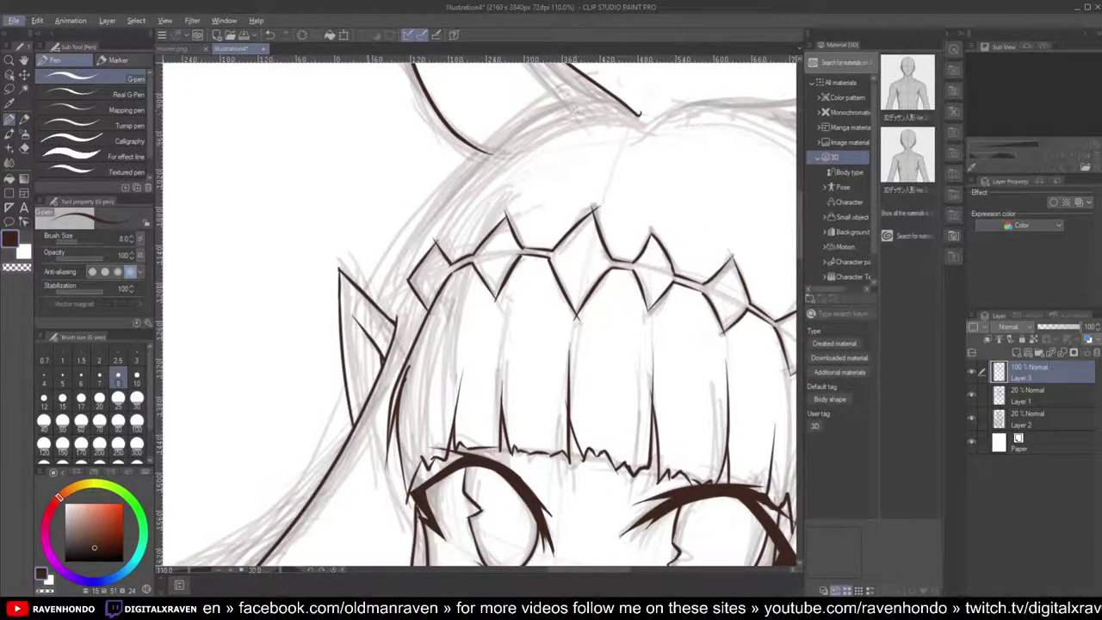
key(alt)
mouse_move(367, 298)
mouse_down()
mouse_move(484, 150)
mouse_move(588, 107)
mouse_up()
scroll(549, 170, down, 6)
scroll(547, 171, down, 1)
scroll(547, 171, down, 1)
scroll(545, 171, up, 1)
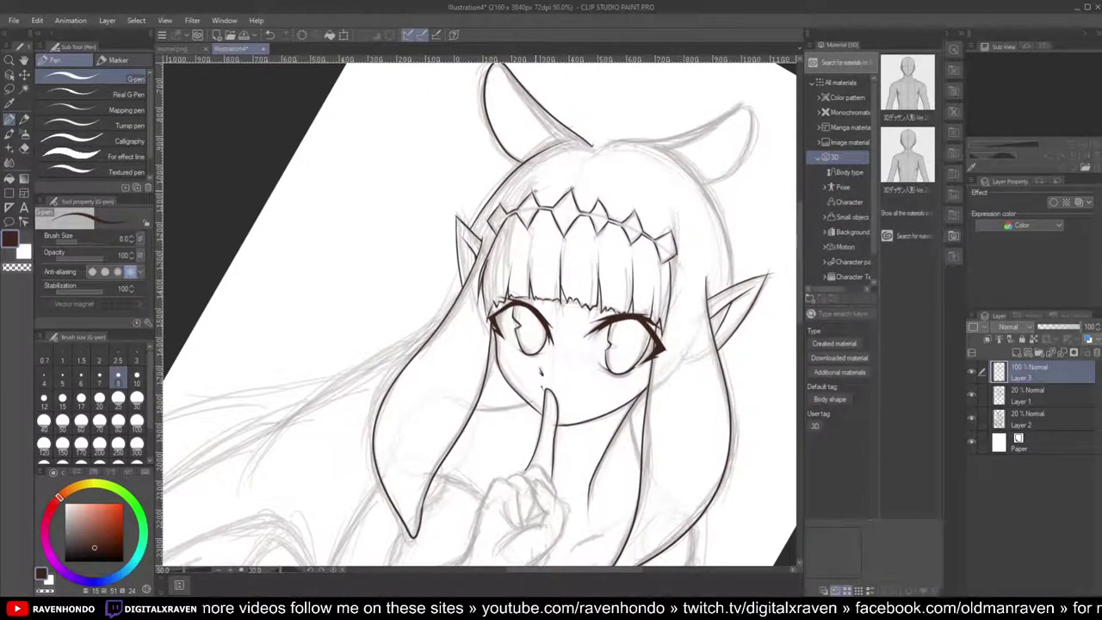
scroll(535, 196, up, 2)
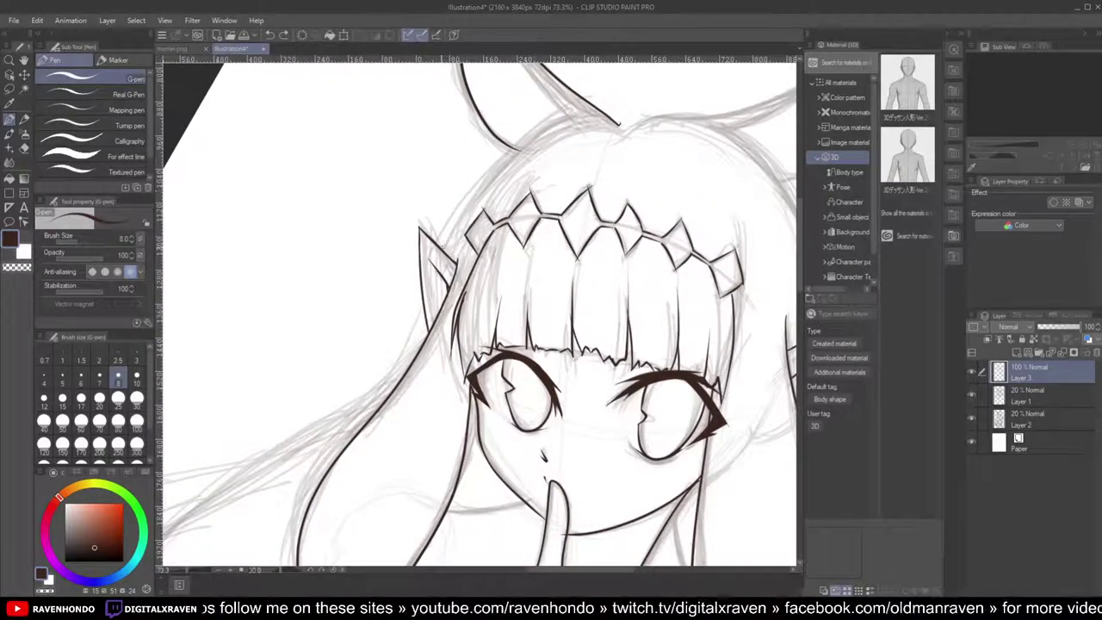
mouse_move(437, 245)
mouse_down()
mouse_move(479, 192)
mouse_move(594, 118)
mouse_up()
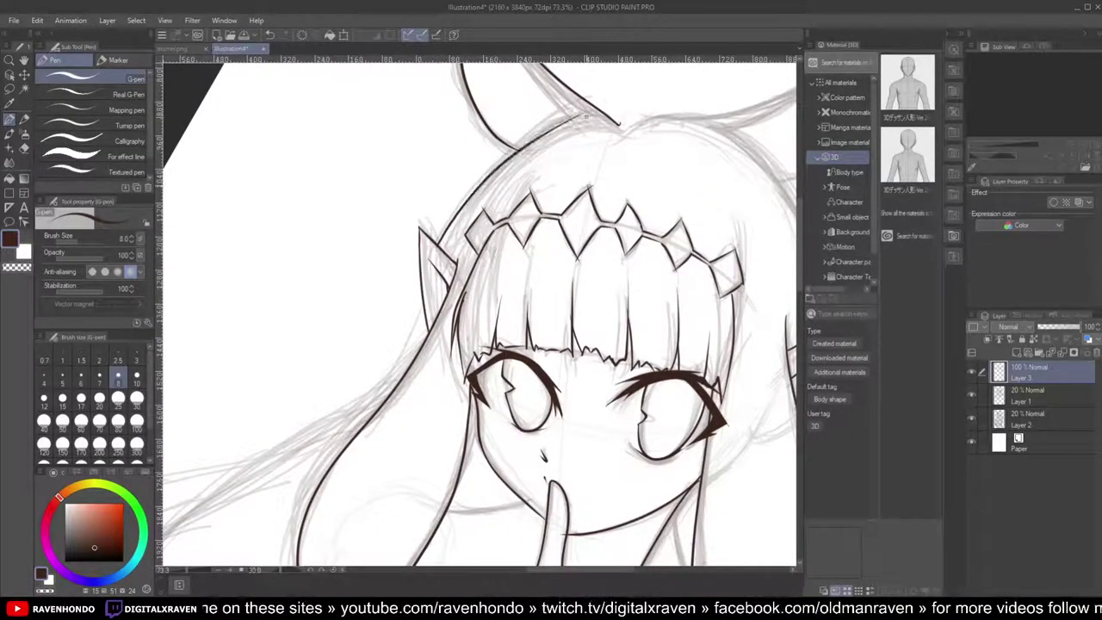
scroll(587, 153, down, 1)
key(ctrl+z)
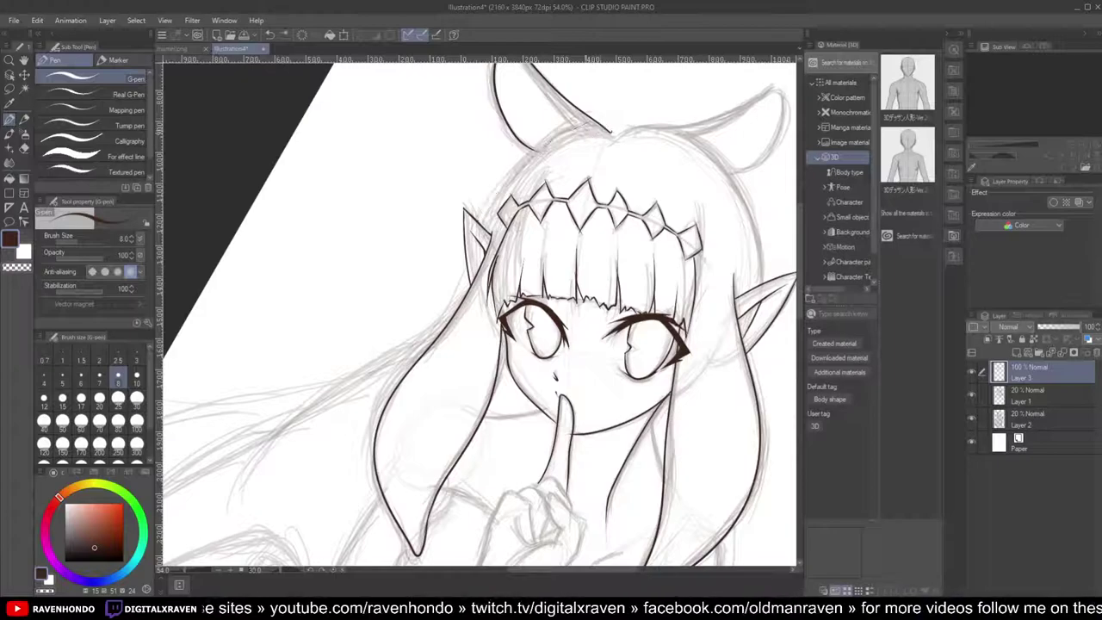
scroll(582, 130, up, 1)
mouse_move(454, 242)
mouse_down()
mouse_move(508, 172)
mouse_move(601, 131)
mouse_up()
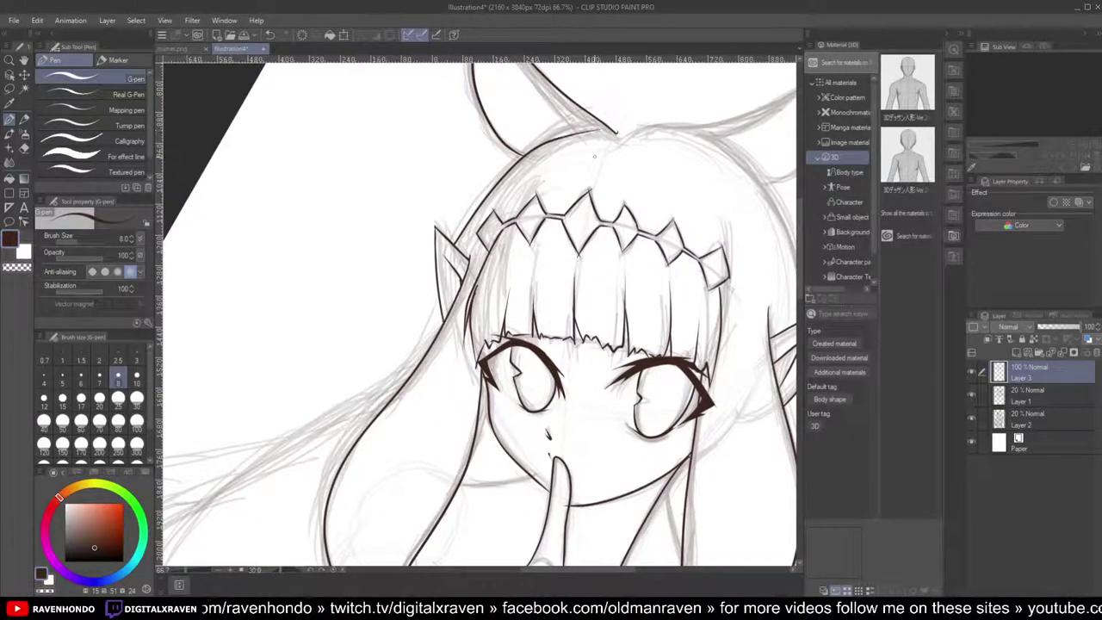
key(ctrl+z)
Step: Ink the head's hair contour in one curve from the far ear past the far horn's base toward the parting
scroll(551, 226, up, 3)
drag(610, 187, 542, 294)
mouse_move(357, 362)
mouse_down()
mouse_move(451, 250)
mouse_move(549, 215)
mouse_up()
scroll(548, 226, down, 4)
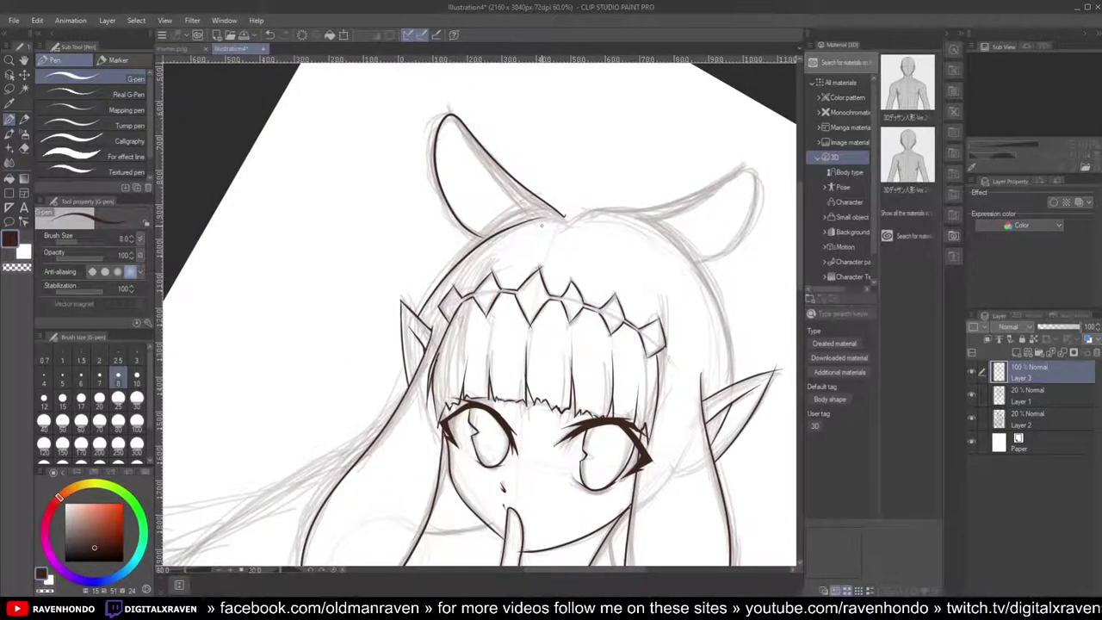
key(p)
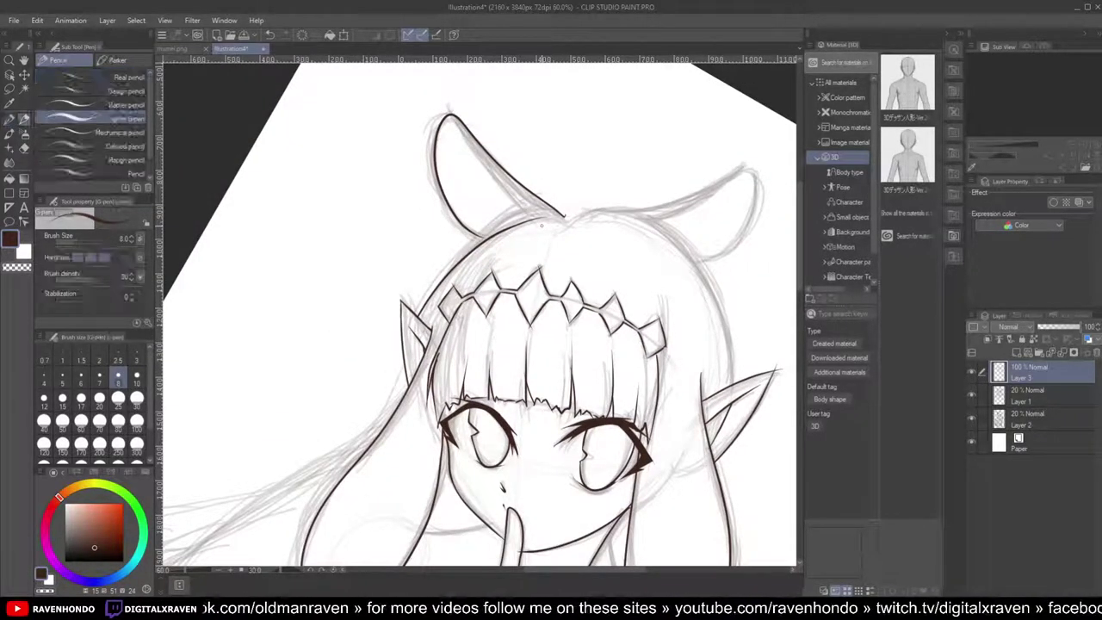
key(asciicircum)
key(asciicircum)
key(asciicircum)
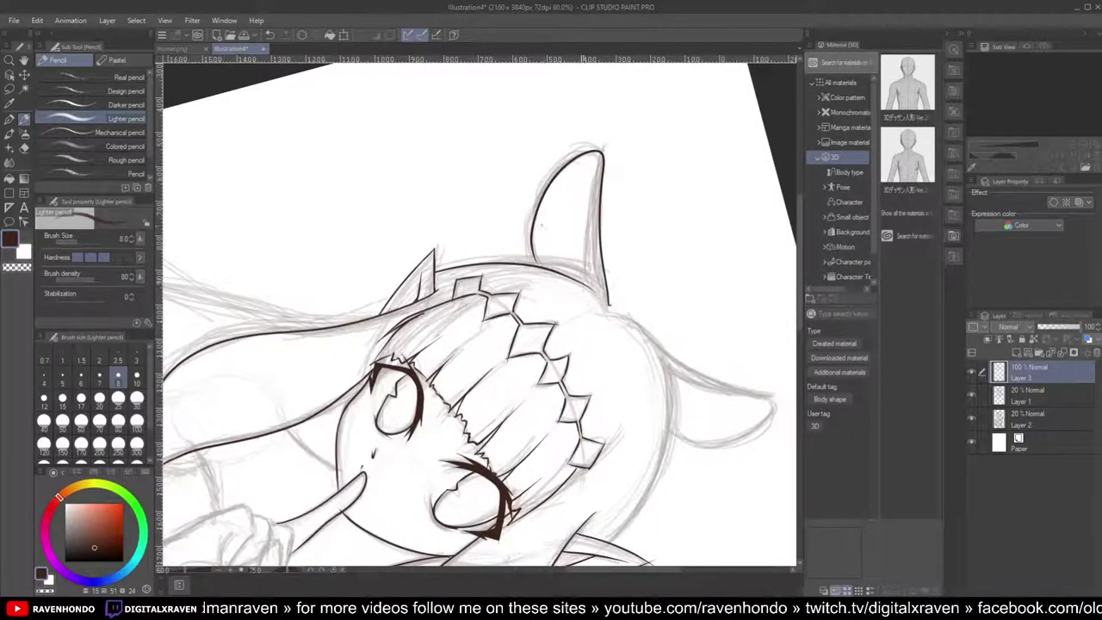
scroll(581, 281, up, 5)
mouse_move(581, 282)
mouse_down()
mouse_move(593, 133)
mouse_move(619, 66)
mouse_up()
scroll(605, 99, down, 6)
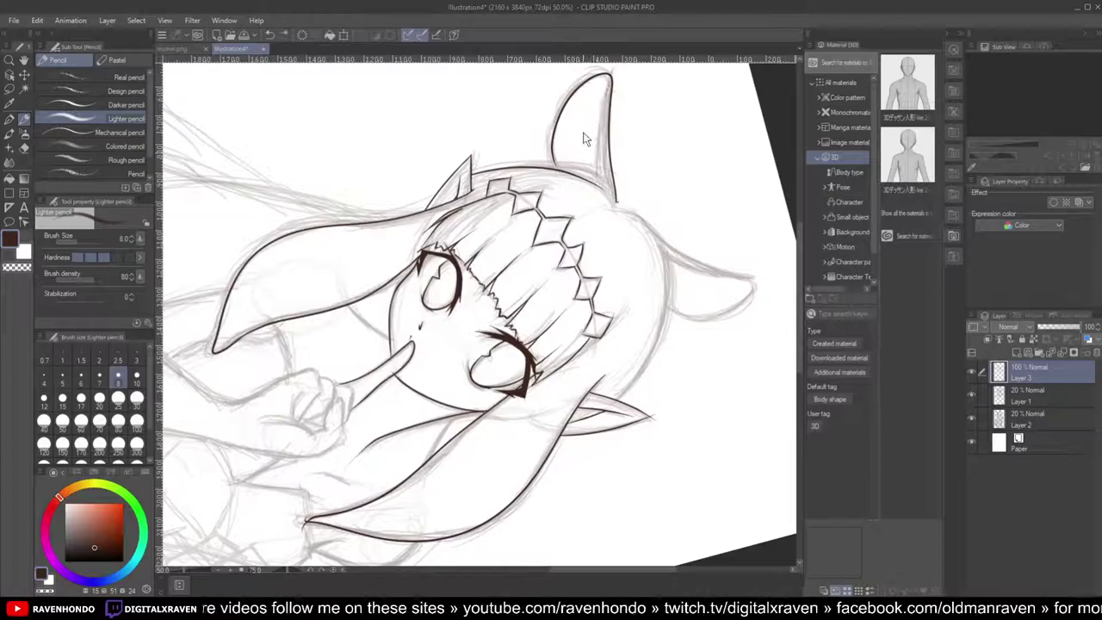
Step: Using the G-pen, ink the inner ridge line of the horn above the far ear, from the head contour up toward the tip
click(9, 120)
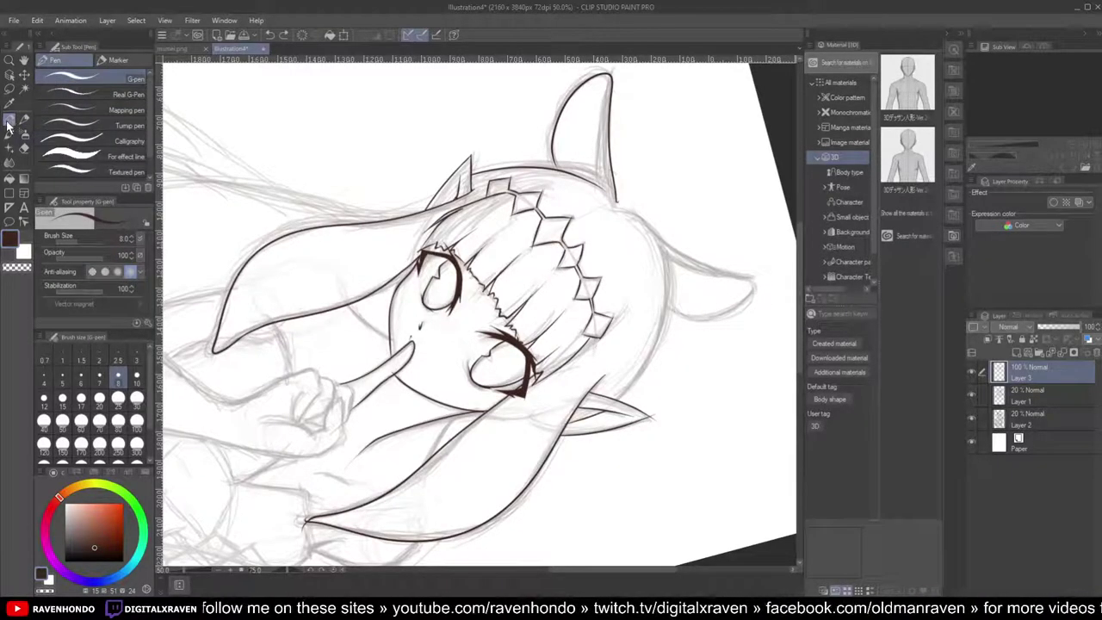
scroll(598, 125, up, 3)
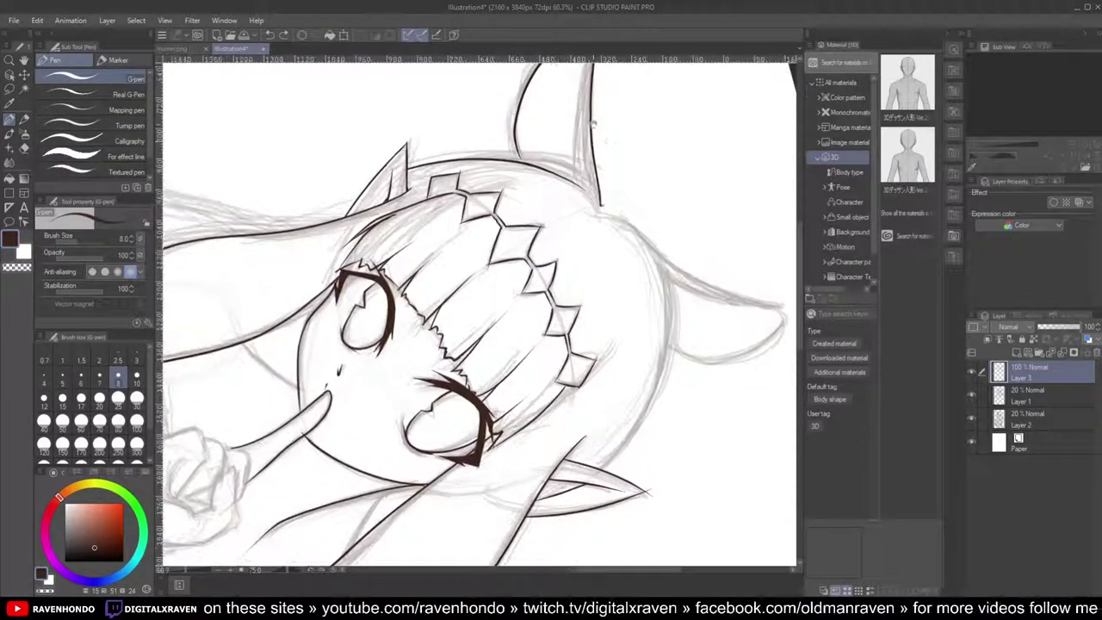
drag(592, 123, 575, 262)
scroll(576, 281, up, 6)
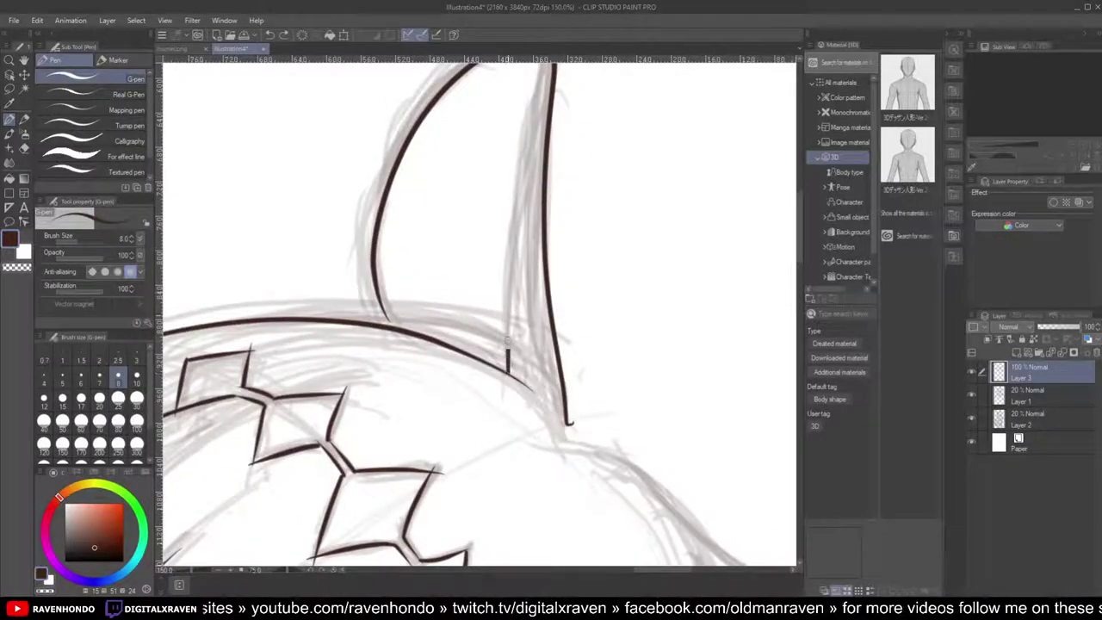
scroll(546, 95, down, 3)
scroll(542, 97, down, 2)
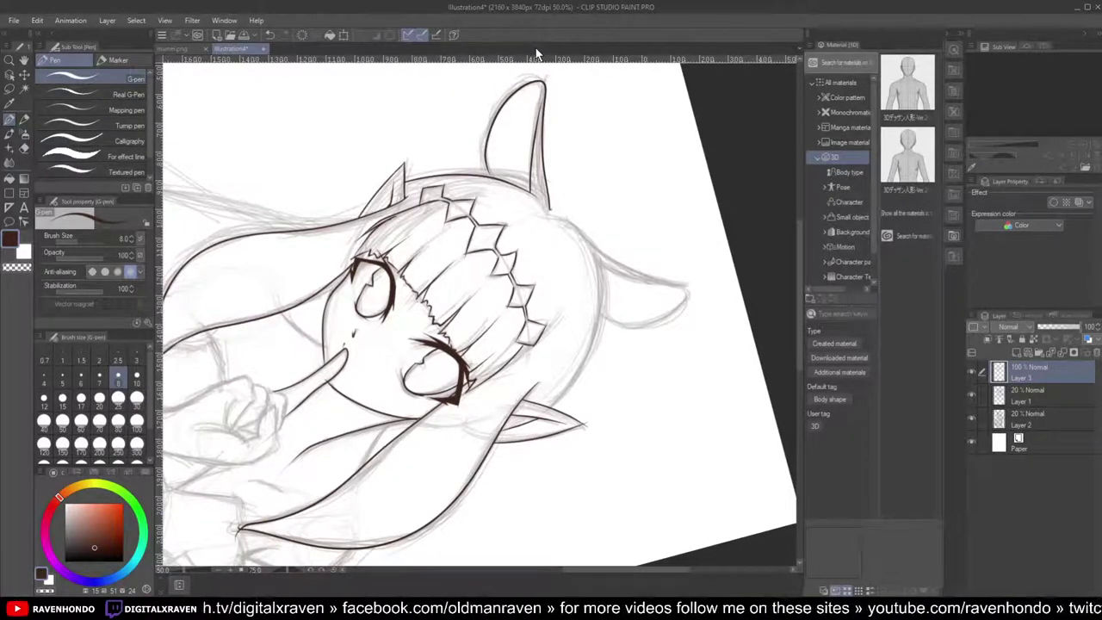
Step: Try to ink the outline of the horn above the near ear in one curve from the hair parting
drag(572, 263, 558, 307)
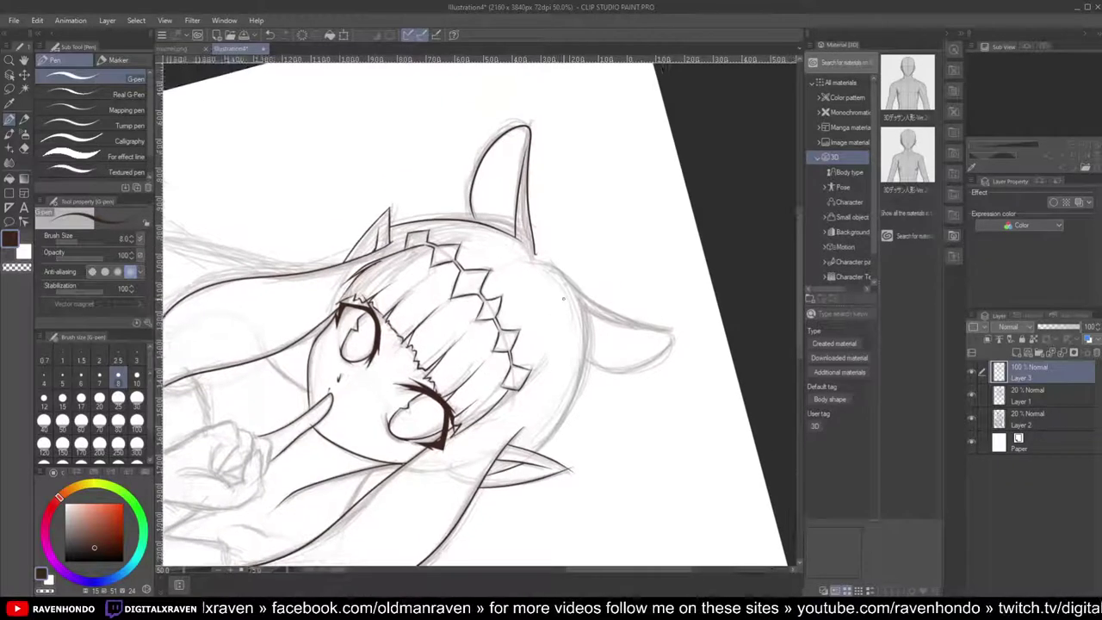
key(minus)
key(minus)
key(minus)
key(minus)
key(minus)
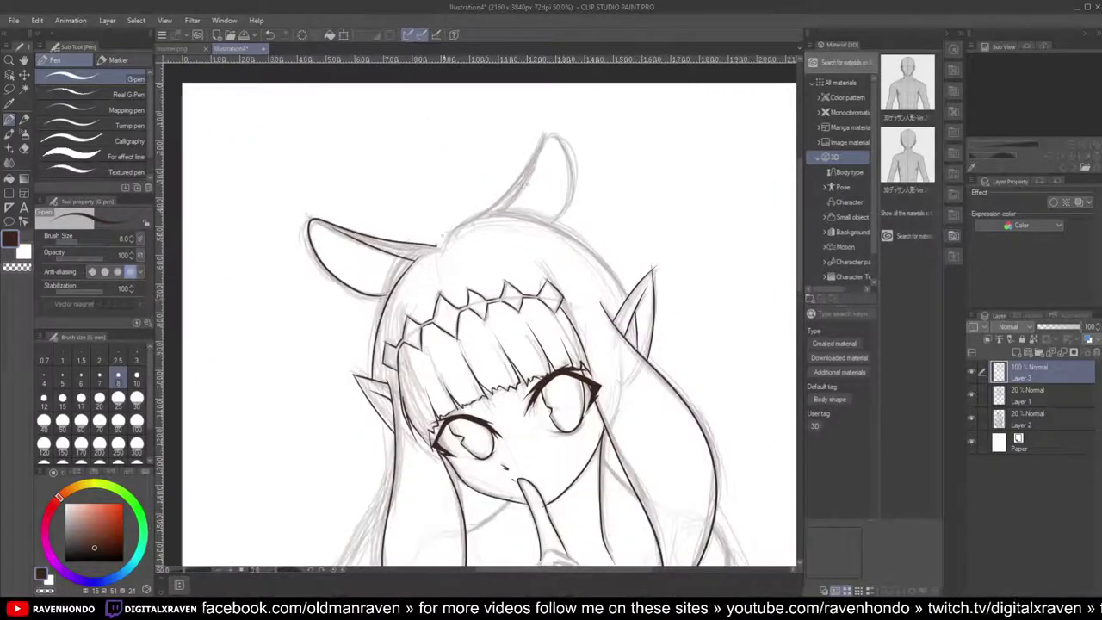
scroll(436, 246, up, 3)
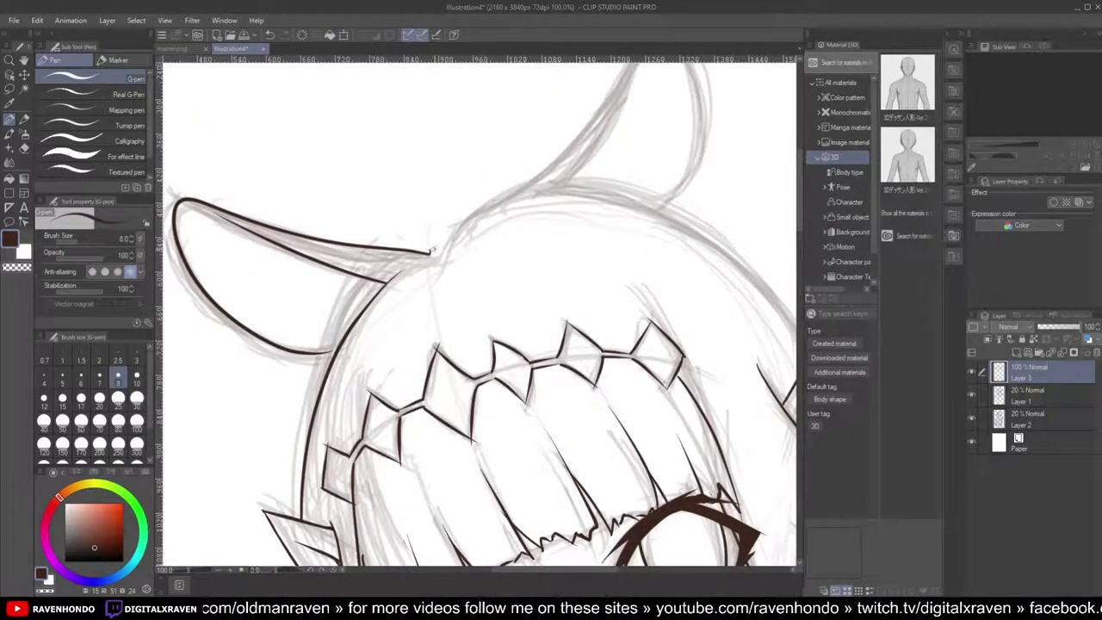
scroll(537, 181, down, 1)
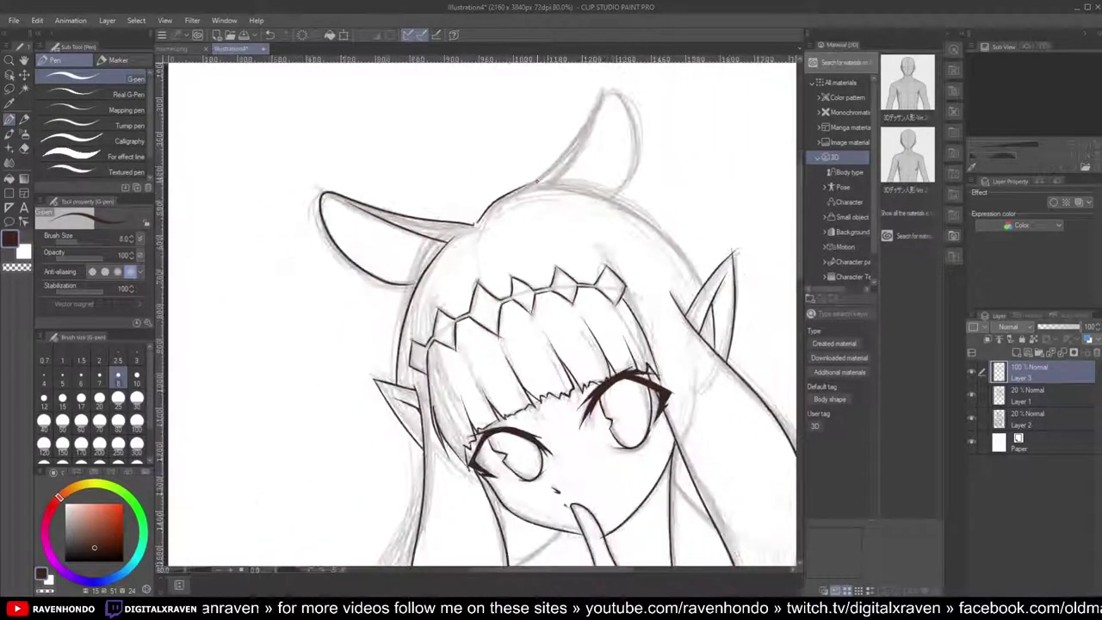
drag(629, 143, 600, 254)
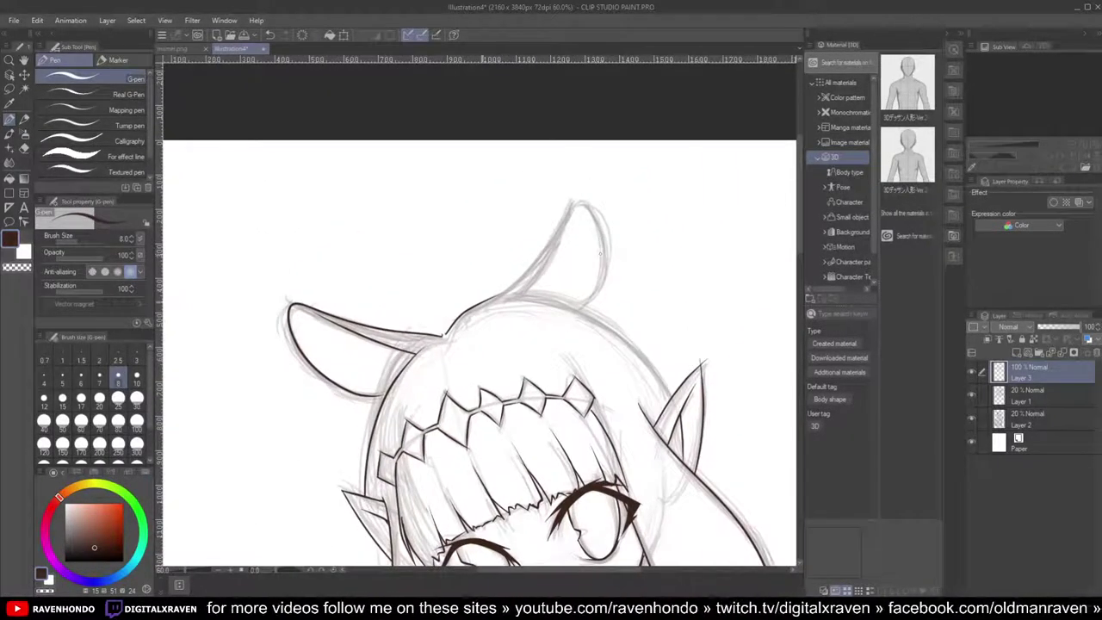
scroll(482, 306, up, 3)
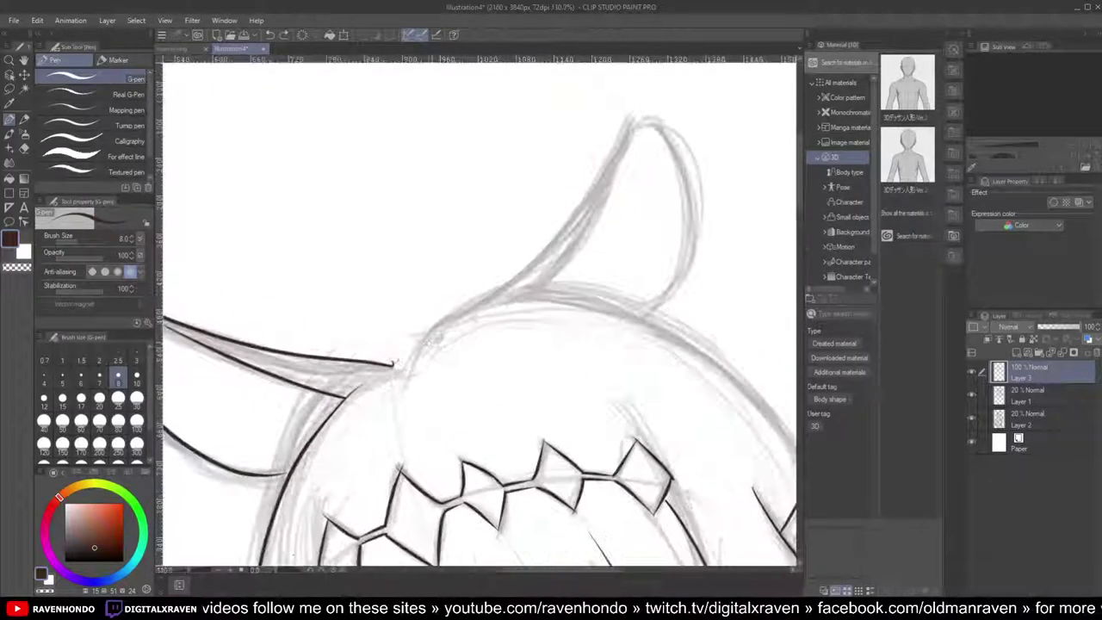
drag(399, 363, 521, 274)
mouse_move(567, 231)
mouse_down()
mouse_move(639, 106)
mouse_move(665, 102)
mouse_move(688, 149)
mouse_move(688, 249)
mouse_up()
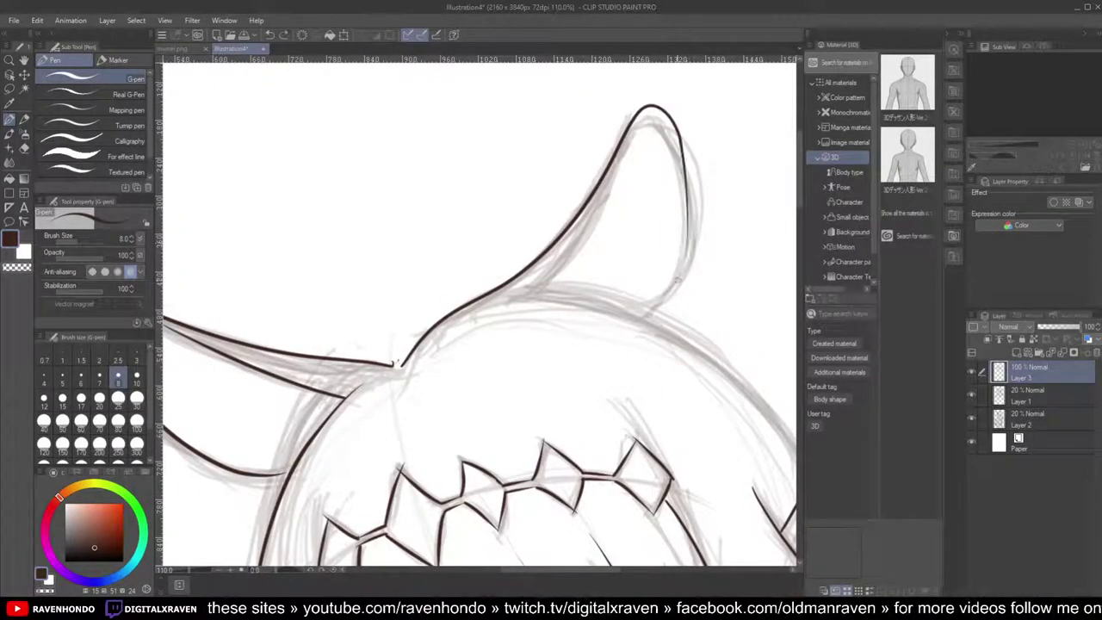
key(ctrl+z)
mouse_move(406, 368)
mouse_down()
mouse_move(444, 320)
mouse_move(550, 251)
mouse_move(646, 97)
mouse_move(675, 100)
mouse_move(689, 152)
mouse_move(632, 334)
mouse_up()
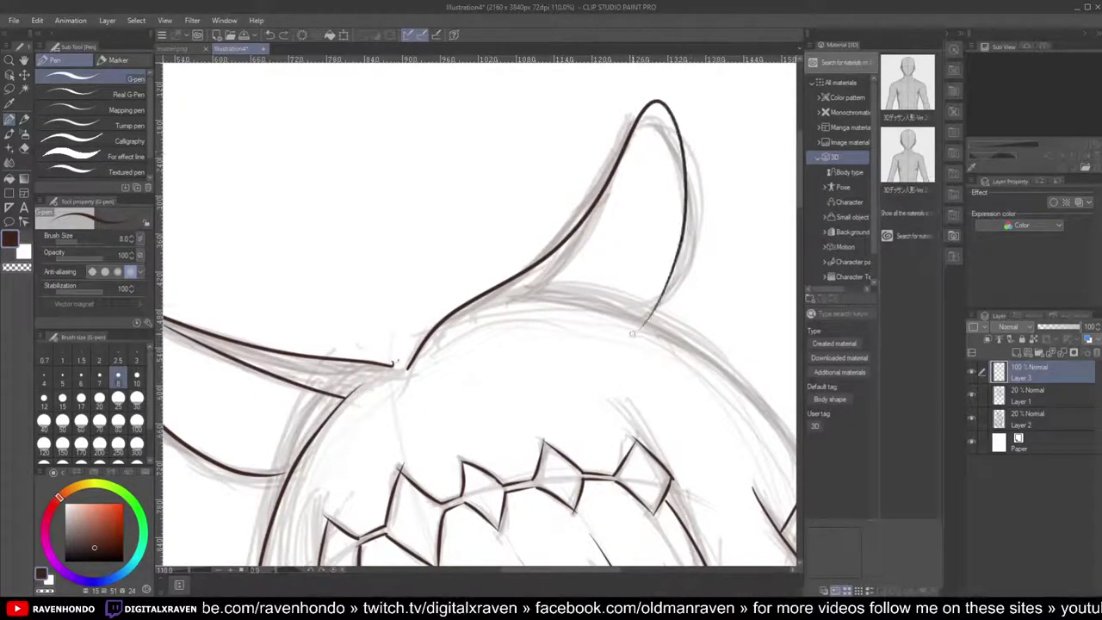
scroll(632, 334, down, 5)
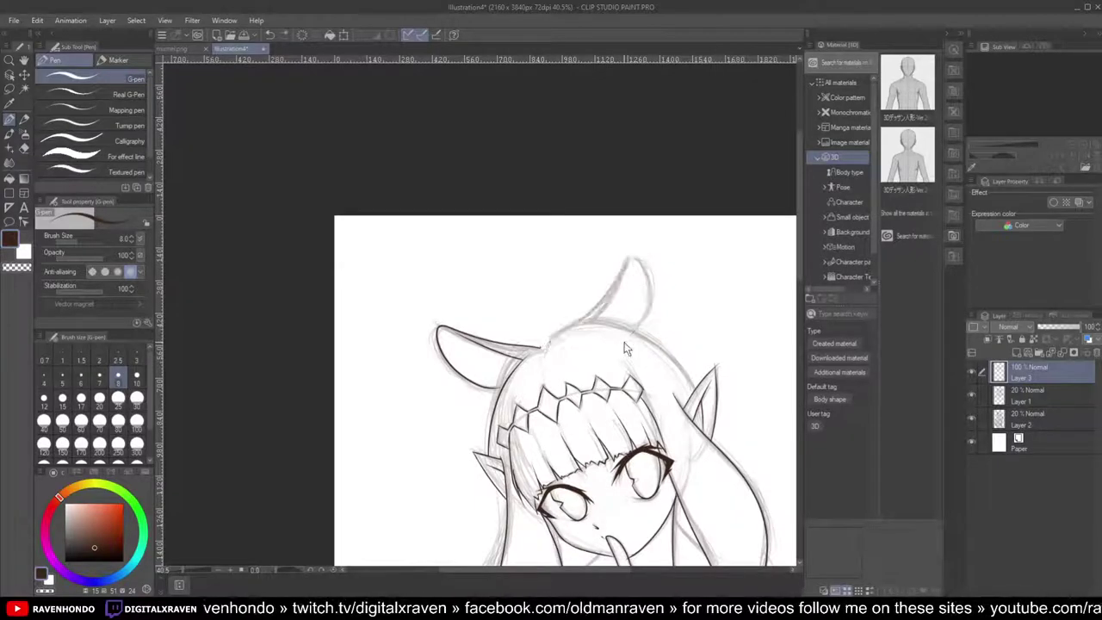
Step: Ink the near horn's outline from the hair parting up around its rounded tip and down the outer edge to the head
scroll(625, 343, up, 3)
mouse_move(471, 349)
mouse_down()
mouse_move(592, 252)
mouse_move(644, 175)
mouse_move(662, 184)
mouse_move(683, 267)
mouse_move(666, 301)
mouse_move(626, 323)
mouse_up()
scroll(626, 323, down, 3)
scroll(627, 323, up, 1)
scroll(616, 322, up, 2)
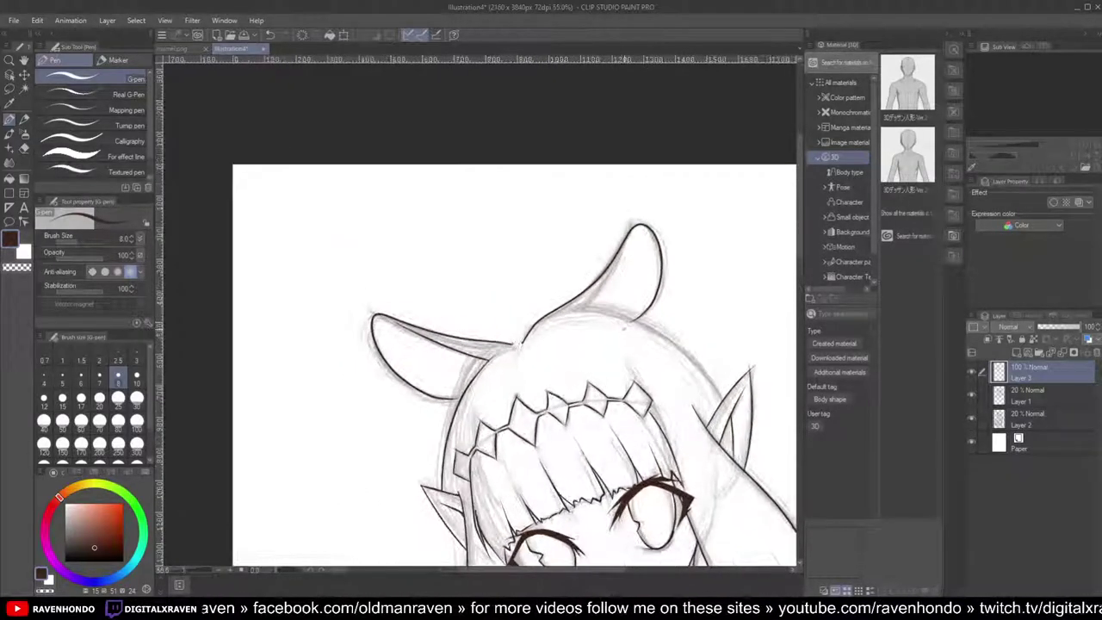
Step: Ink the head's hair contour from the near ear up past the outer base of the near horn
key(asciicircum)
key(asciicircum)
scroll(624, 329, up, 1)
scroll(613, 322, down, 1)
drag(610, 320, 587, 189)
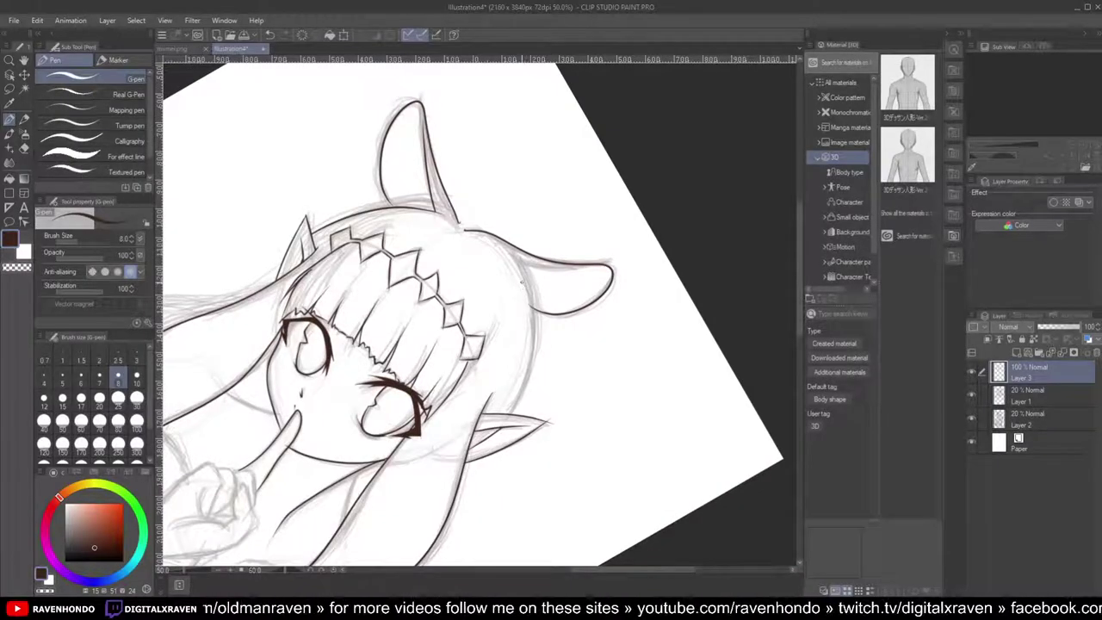
scroll(522, 287, up, 1)
mouse_move(506, 435)
mouse_down()
mouse_move(530, 334)
mouse_move(518, 251)
mouse_move(491, 214)
mouse_up()
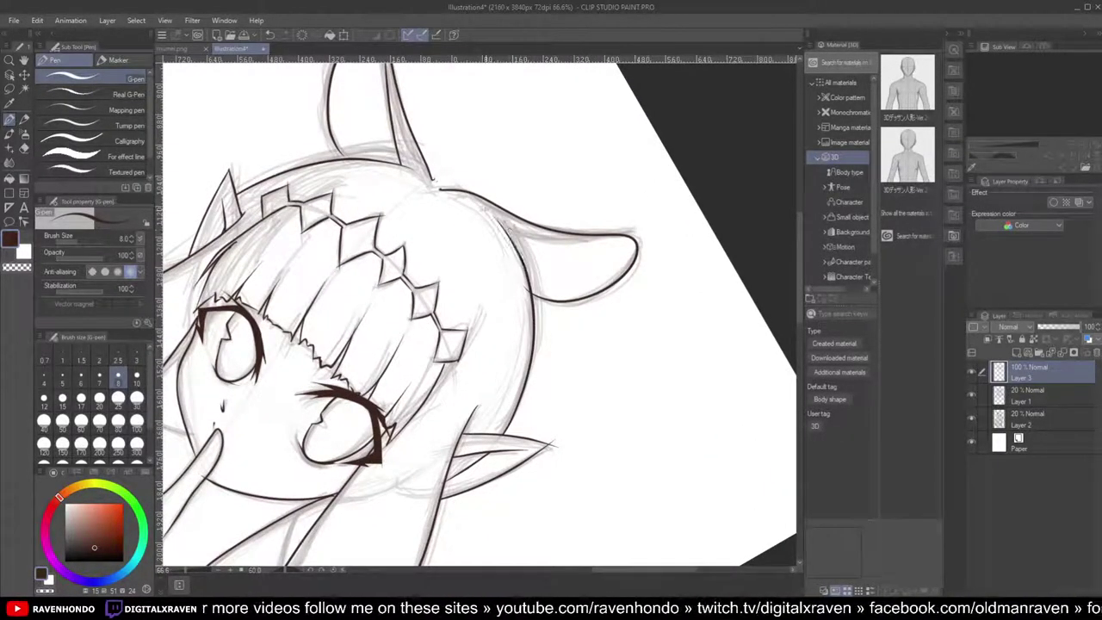
scroll(490, 213, down, 2)
scroll(486, 217, up, 2)
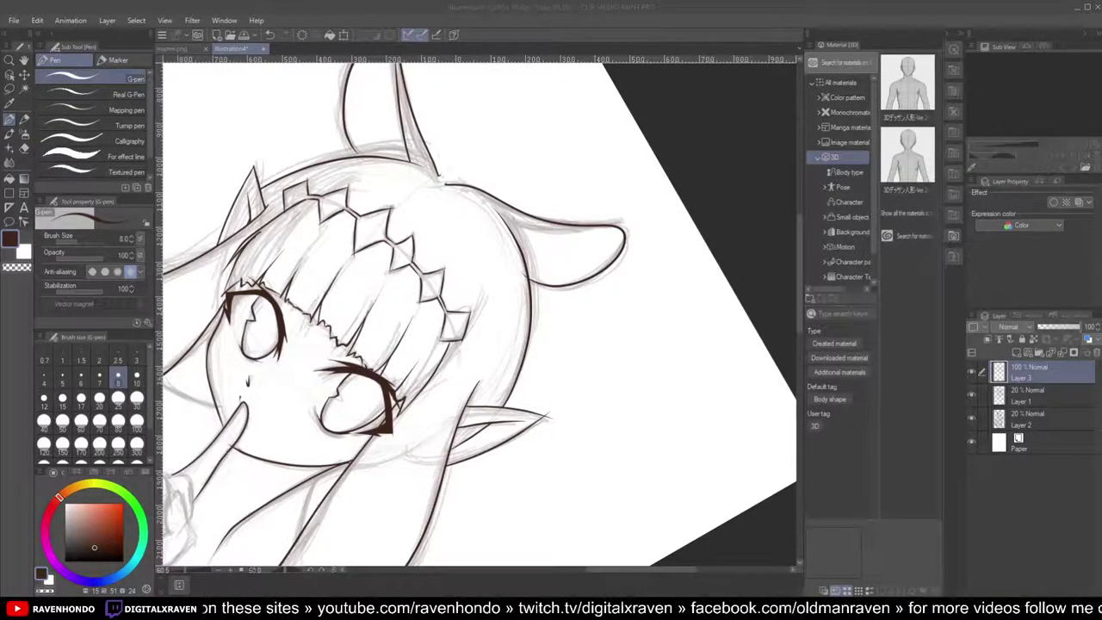
Step: Ink the near horn's inner ridge line from the end of the head contour toward the horn's tip
click(506, 13)
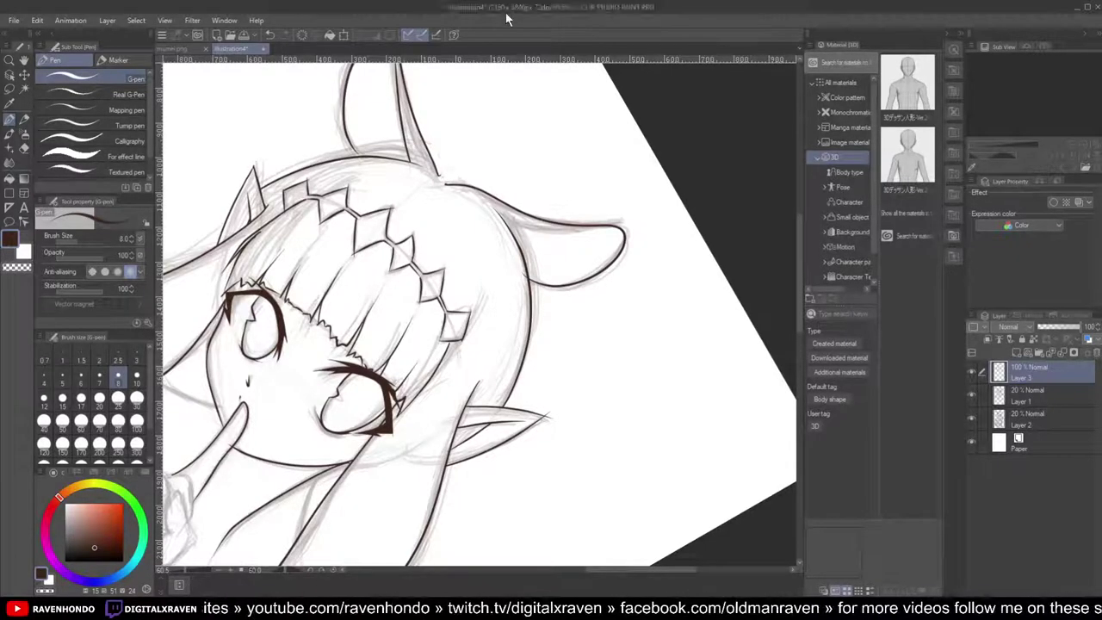
key(^)
key(^)
key(^)
key(^)
key(^)
key(^)
key(^)
key(^)
key(^)
key(^)
key(^)
key(^)
key(^)
key(^)
key(^)
key(^)
key(^)
key(^)
key(^)
key(^)
key(^)
key(^)
key(^)
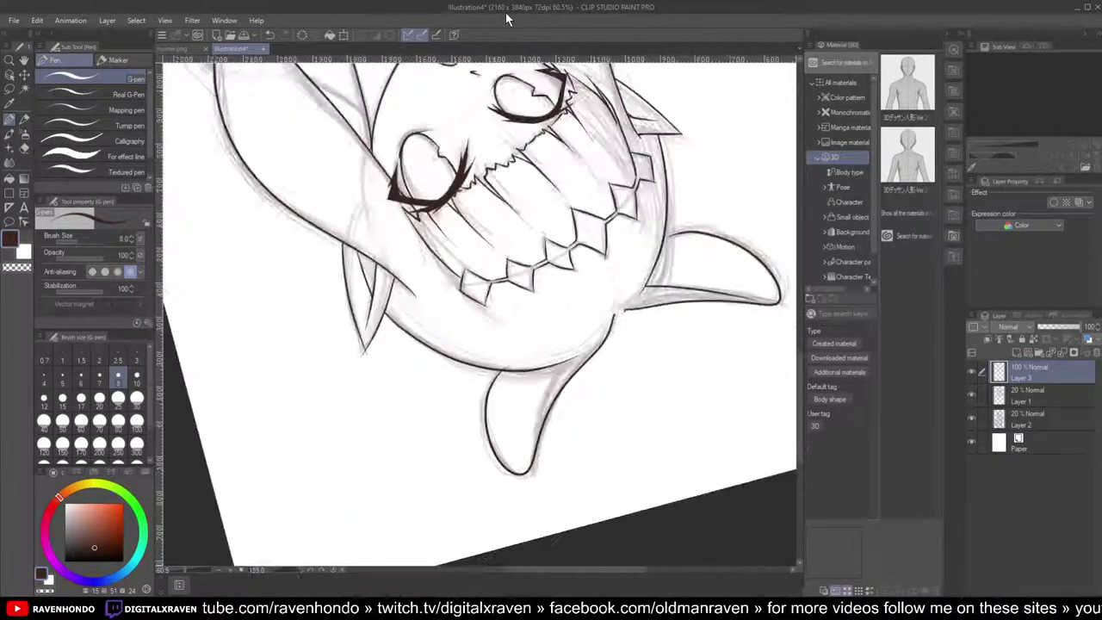
scroll(551, 378, up, 12)
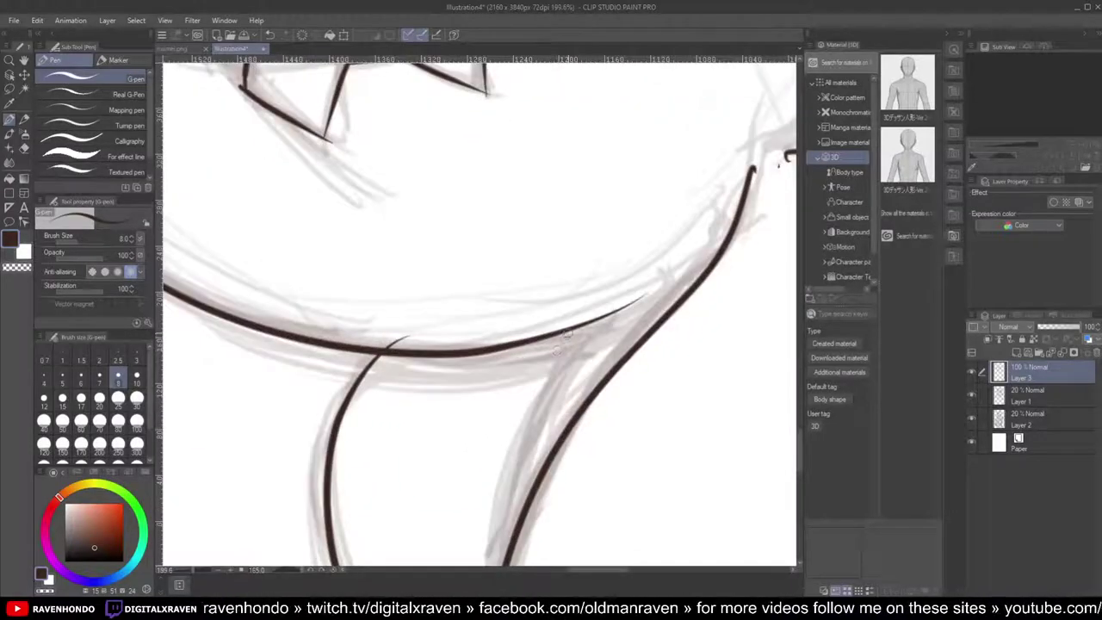
mouse_move(569, 327)
mouse_down()
mouse_move(491, 538)
mouse_move(498, 547)
mouse_up()
key(ctrl+minus)
key(ctrl+minus)
scroll(499, 548, down, 3)
Step: Examine the inked head, horns and hair locks together with the uninked sketch of the neck, hand and torso
drag(442, 353, 542, 164)
drag(510, 290, 520, 540)
scroll(508, 457, up, 1)
scroll(508, 456, down, 3)
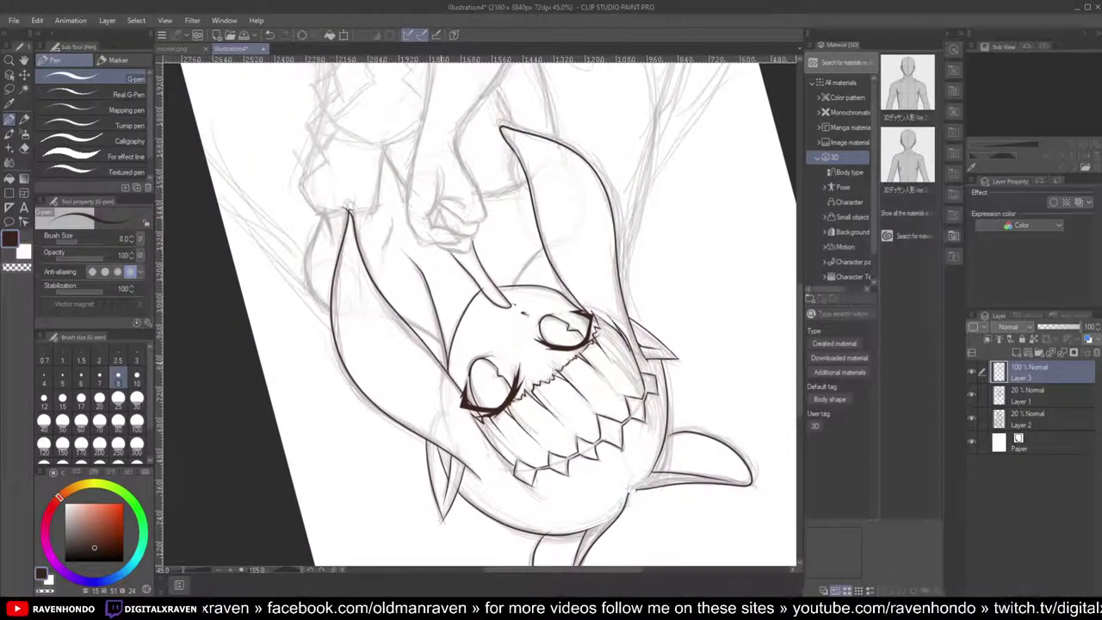
key(minus)
key(minus)
key(minus)
key(minus)
key(minus)
key(minus)
key(minus)
key(minus)
key(minus)
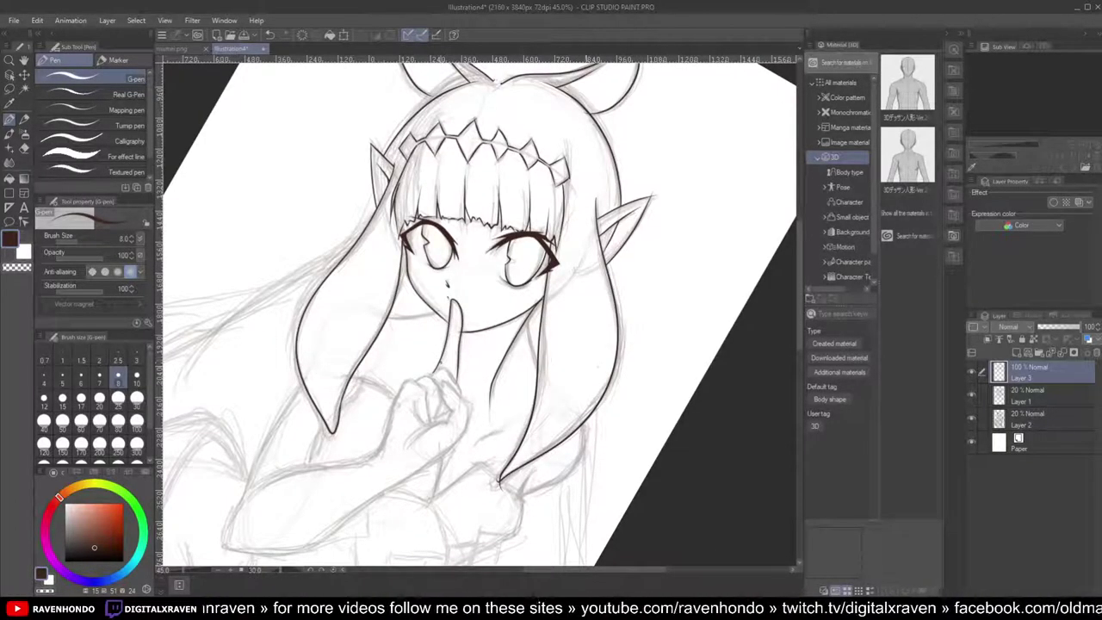
scroll(538, 374, down, 2)
scroll(536, 378, up, 3)
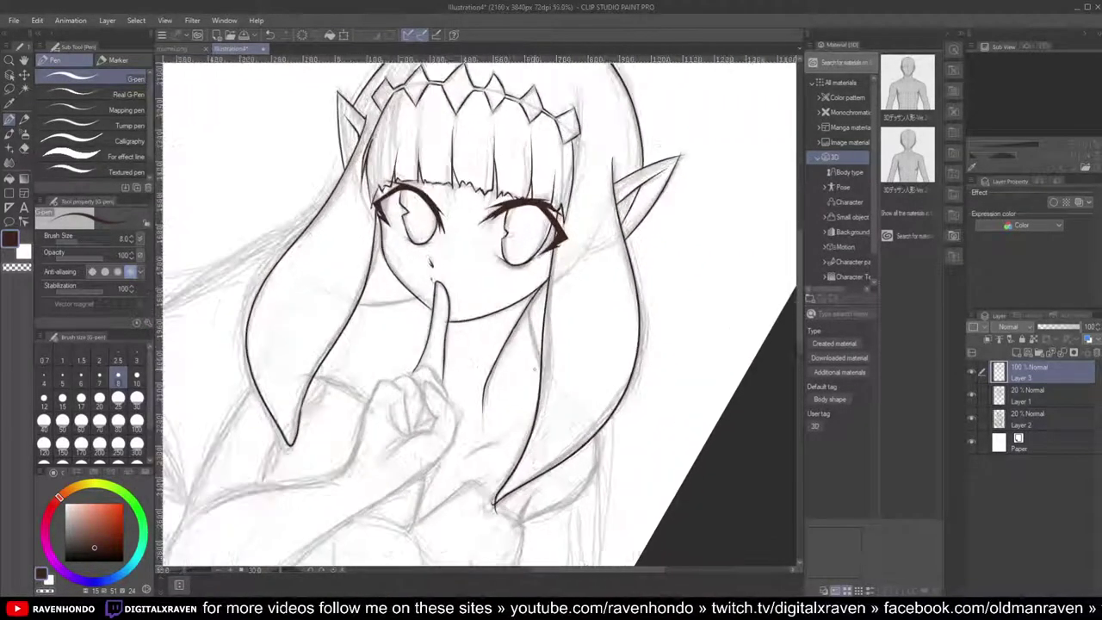
drag(526, 349, 580, 247)
scroll(585, 224, down, 4)
scroll(587, 212, up, 1)
scroll(584, 218, up, 2)
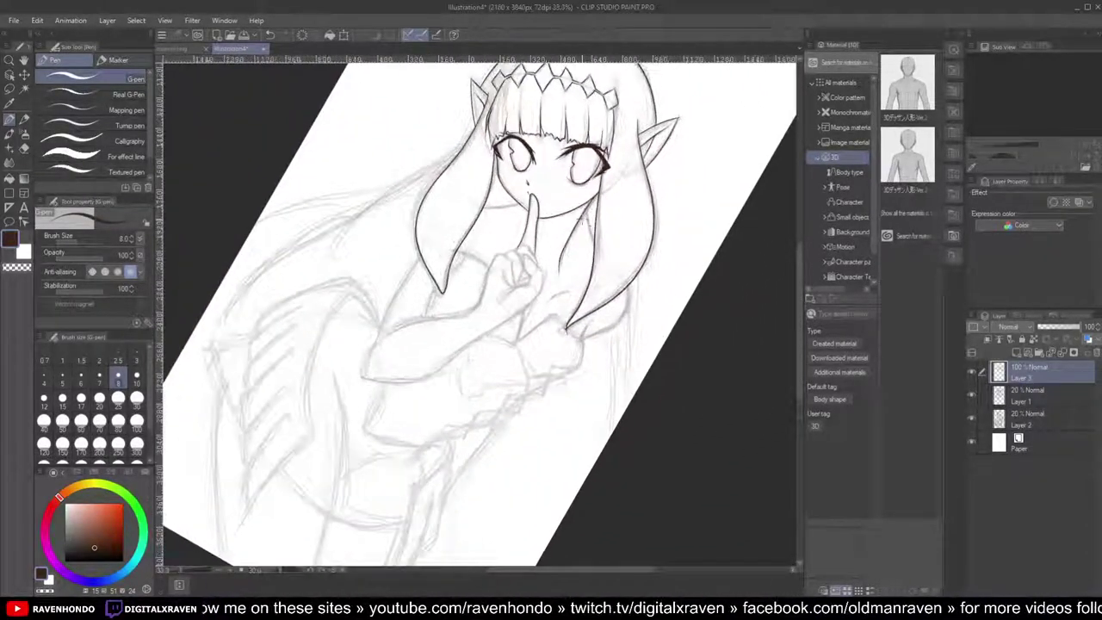
scroll(585, 211, up, 2)
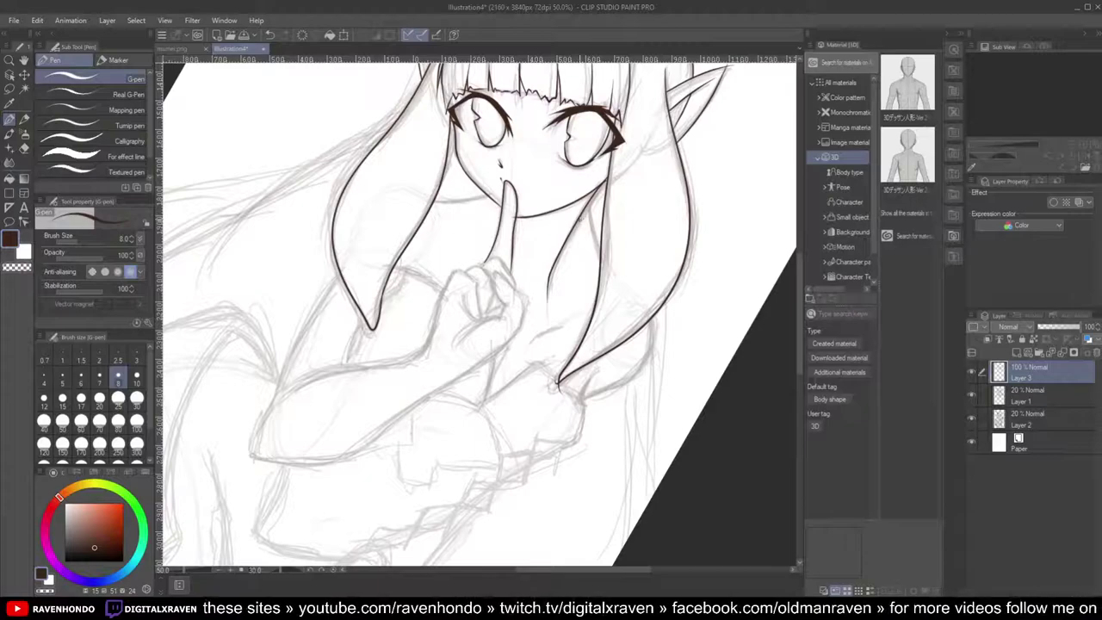
scroll(578, 215, up, 2)
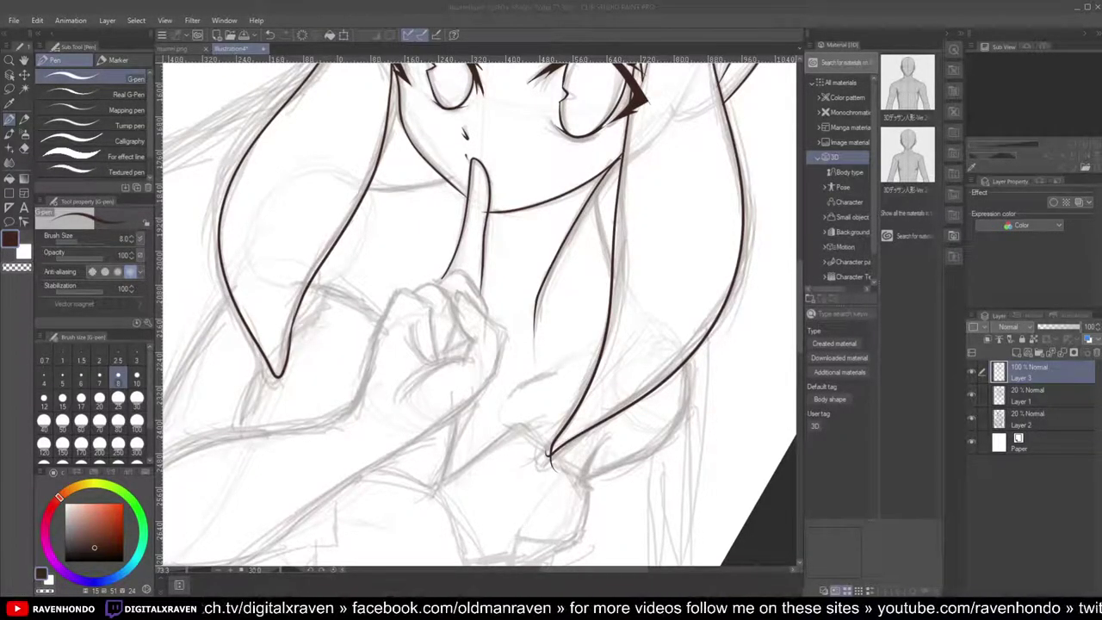
click(540, 23)
scroll(581, 301, down, 3)
scroll(582, 303, up, 1)
scroll(582, 303, down, 2)
scroll(582, 294, up, 2)
scroll(584, 288, down, 1)
scroll(584, 280, up, 2)
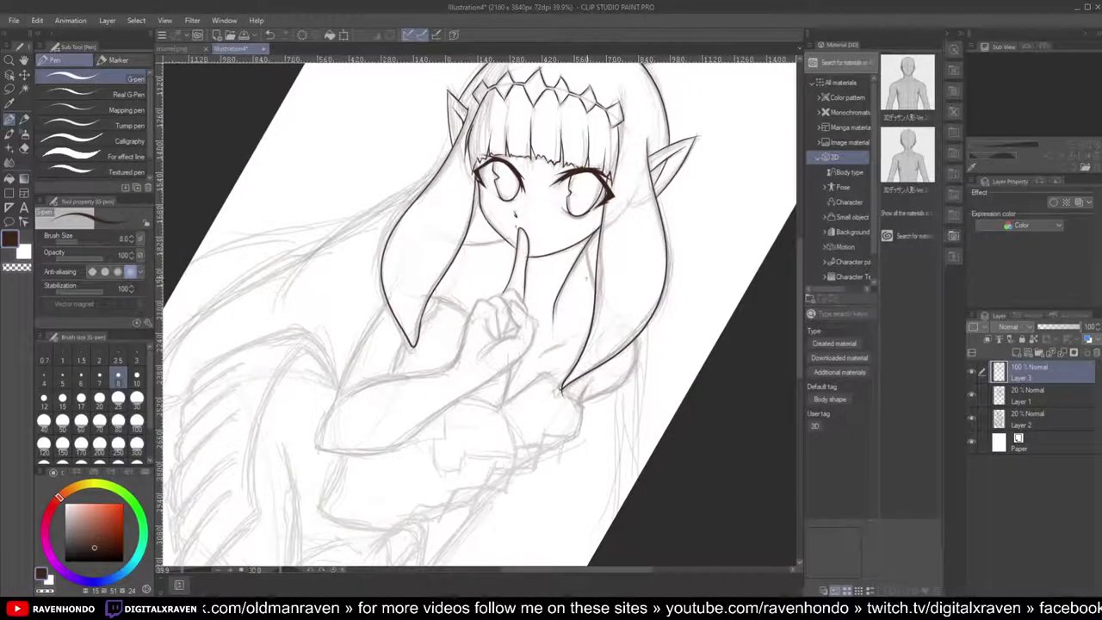
mouse_move(624, 252)
mouse_down()
mouse_move(642, 364)
mouse_move(611, 344)
mouse_up()
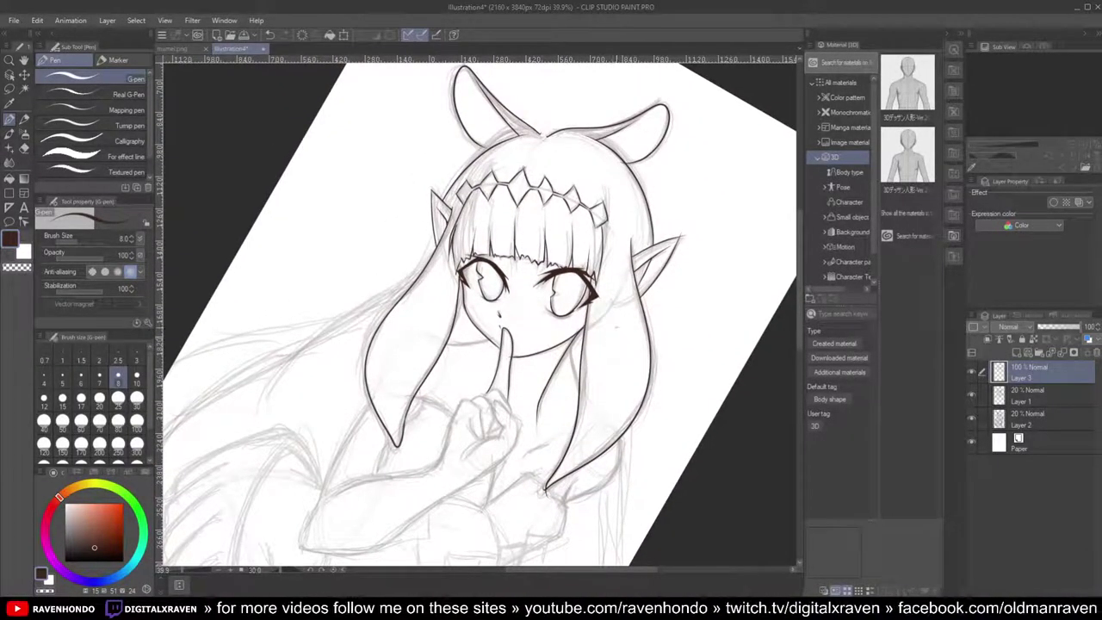